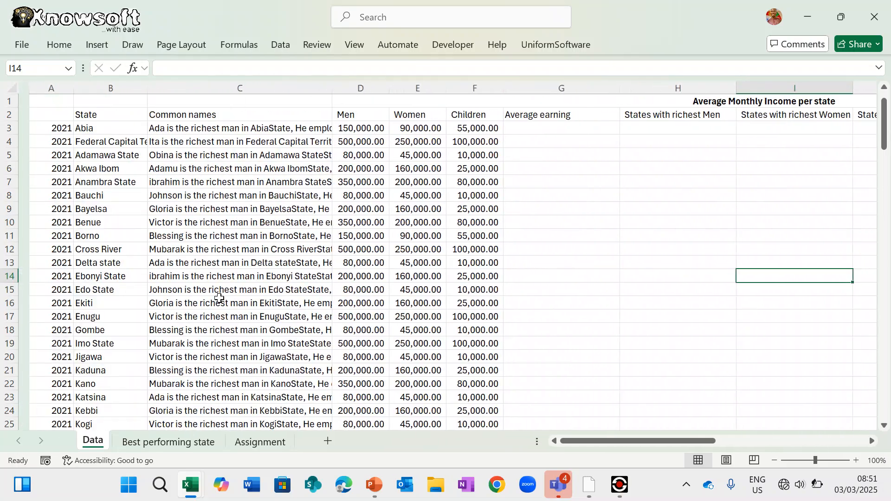
- Show the Assignment sheet listing the IF, protection, concatenate, database and map tasks
{"action": "scroll", "coordinate": [219, 298], "scroll_direction": "down", "scroll_amount": 20}
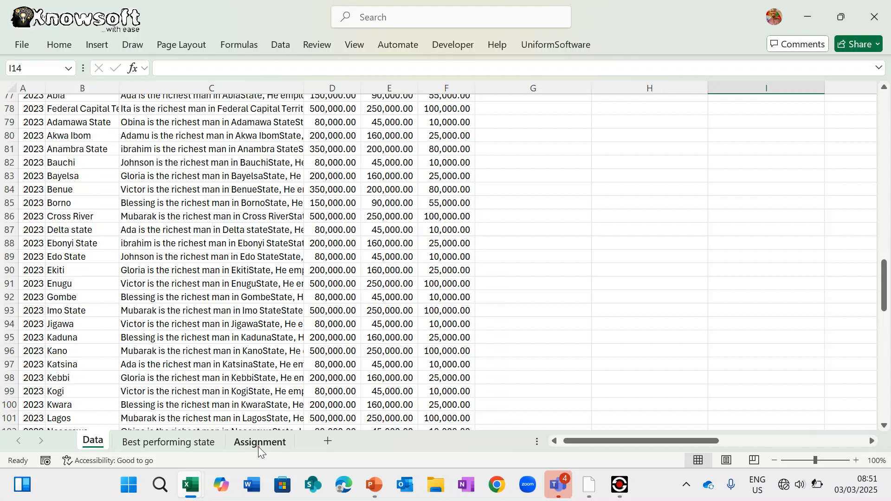
{"action": "left_click", "coordinate": [258, 443]}
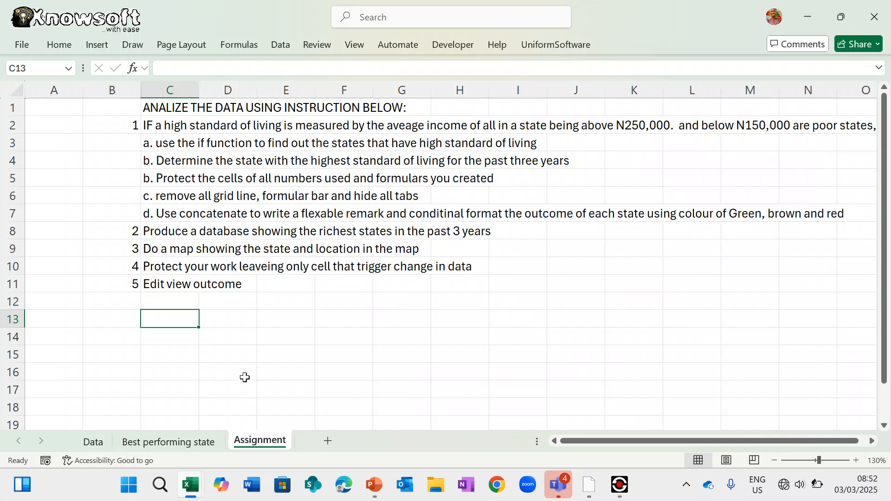
- Back on the Data sheet, insert a blank row 2, moving the State/Men/Women/Children headers to row 3
{"action": "left_click", "coordinate": [94, 441]}
{"action": "scroll", "coordinate": [249, 308], "scroll_direction": "up", "scroll_amount": 20}
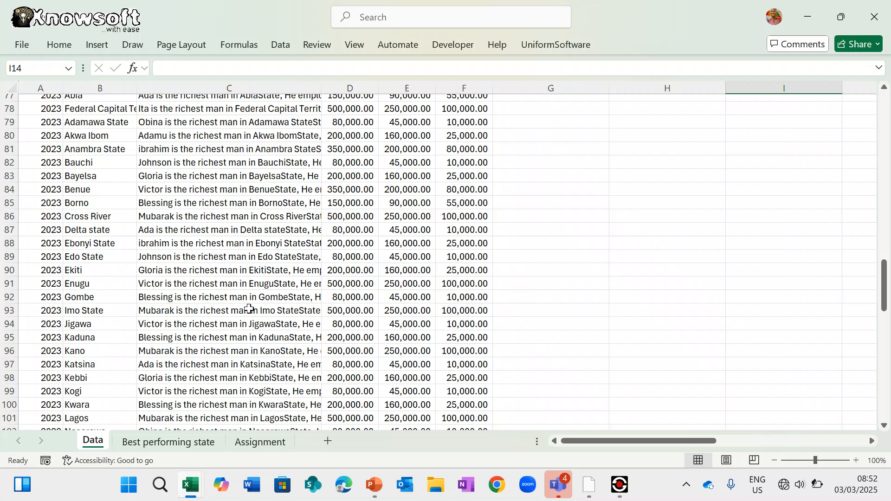
{"action": "scroll", "coordinate": [249, 308], "scroll_direction": "up", "scroll_amount": 2}
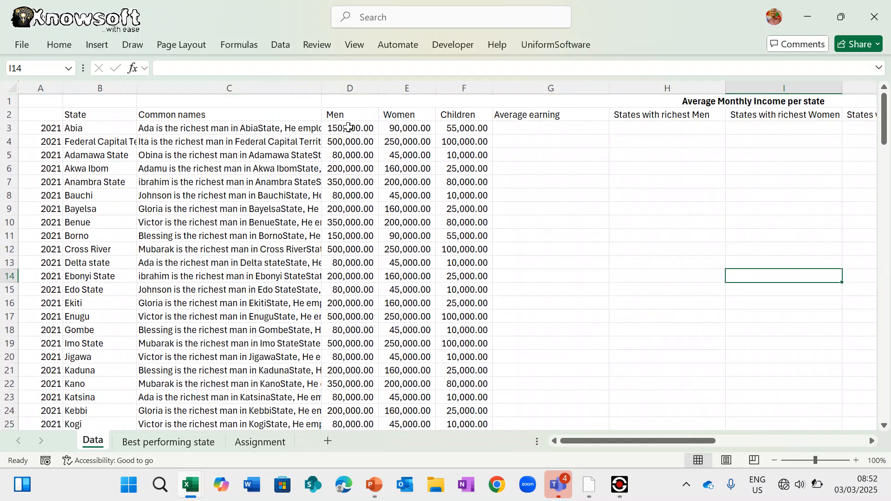
{"action": "left_click", "coordinate": [347, 129]}
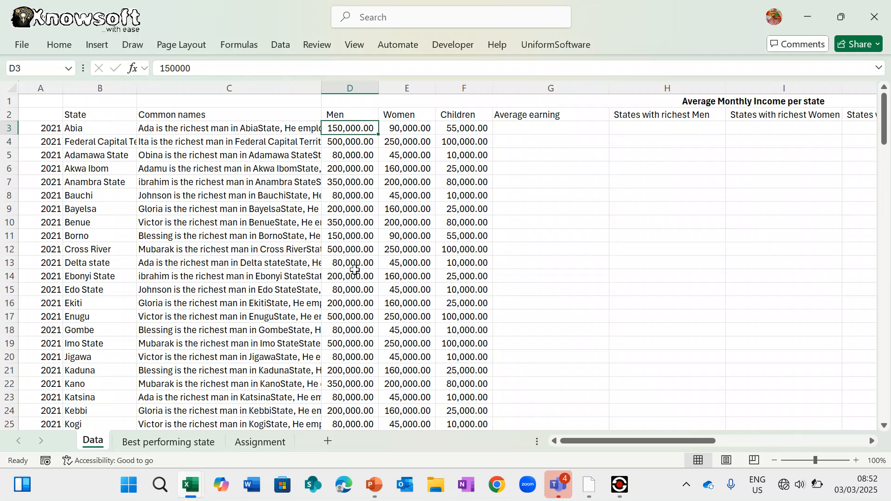
{"action": "scroll", "coordinate": [350, 309], "scroll_direction": "down", "scroll_amount": 1}
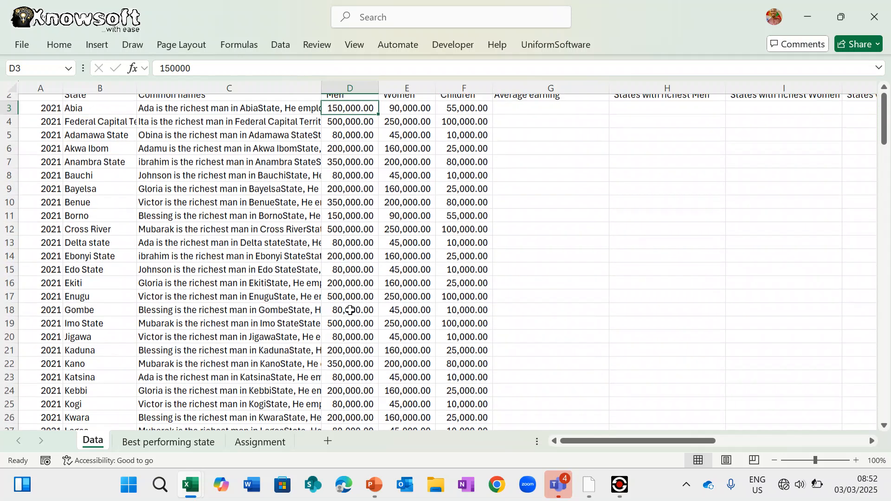
{"action": "scroll", "coordinate": [353, 309], "scroll_direction": "up", "scroll_amount": 1}
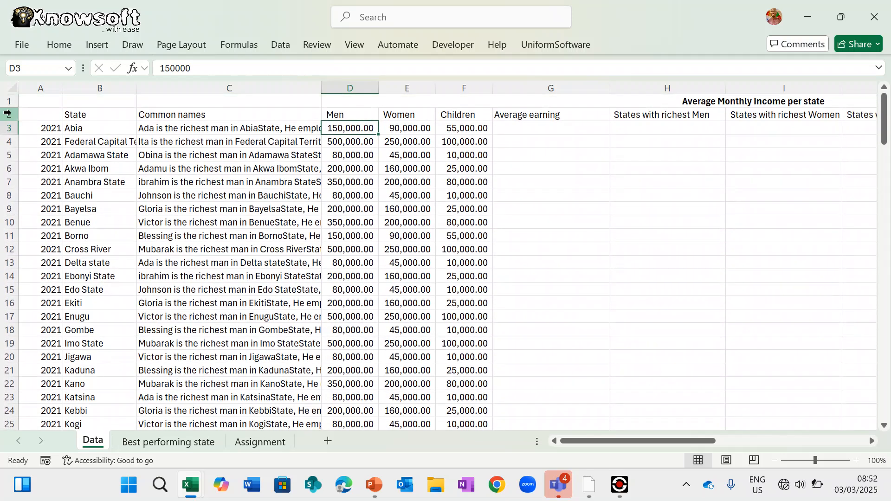
{"action": "left_click", "coordinate": [7, 113]}
{"action": "right_click", "coordinate": [8, 113]}
{"action": "left_click", "coordinate": [50, 255]}
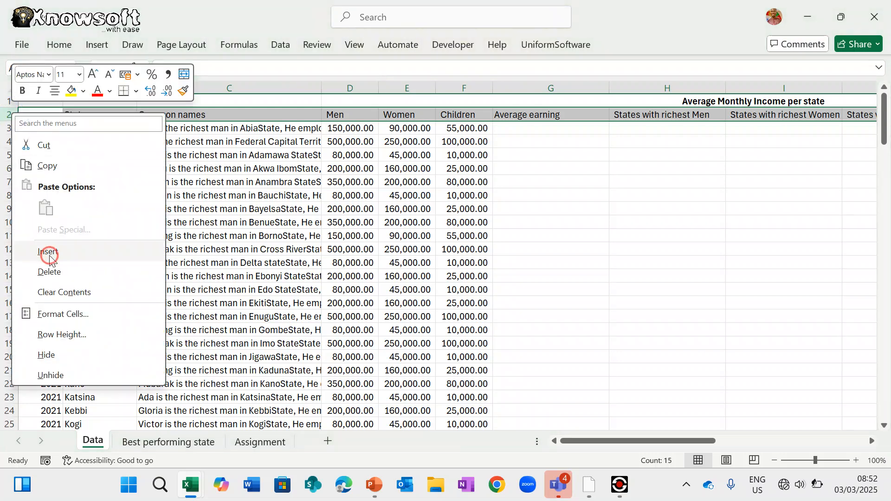
{"action": "left_click", "coordinate": [334, 289]}
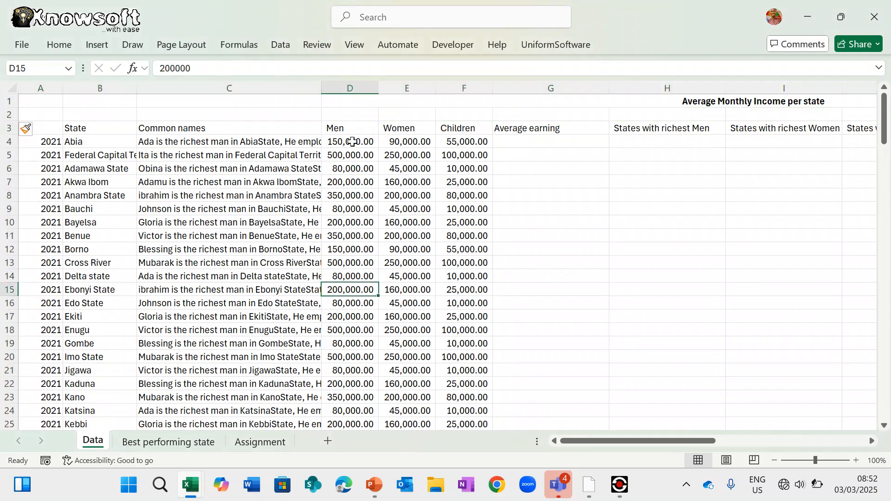
{"action": "left_click", "coordinate": [349, 89]}
{"action": "right_click", "coordinate": [357, 88]}
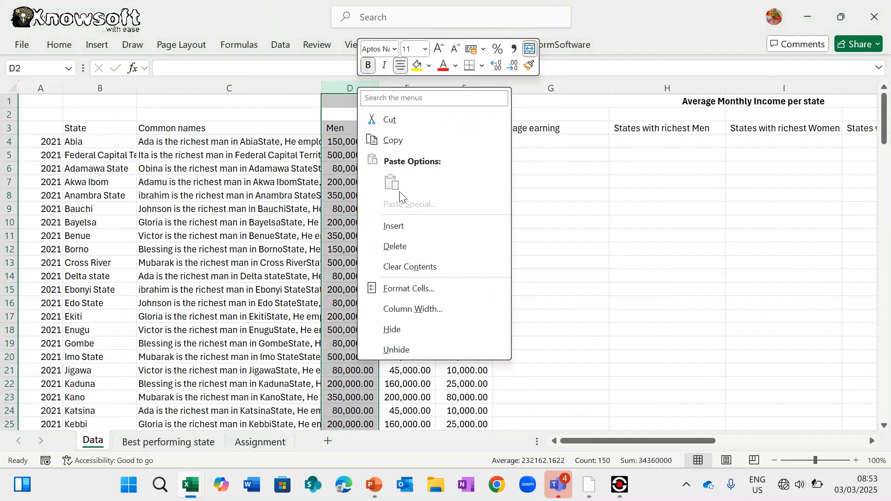
{"action": "left_click", "coordinate": [407, 225]}
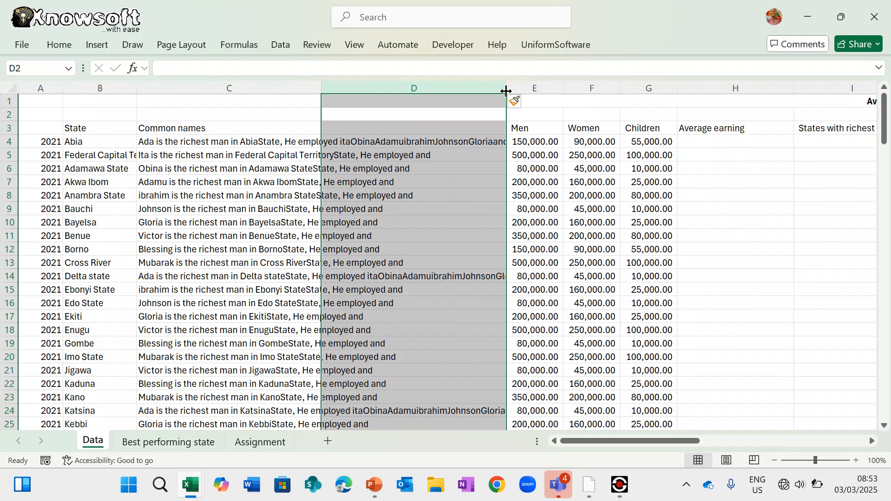
{"action": "left_click_drag", "start_coordinate": [506, 91], "coordinate": [386, 94]}
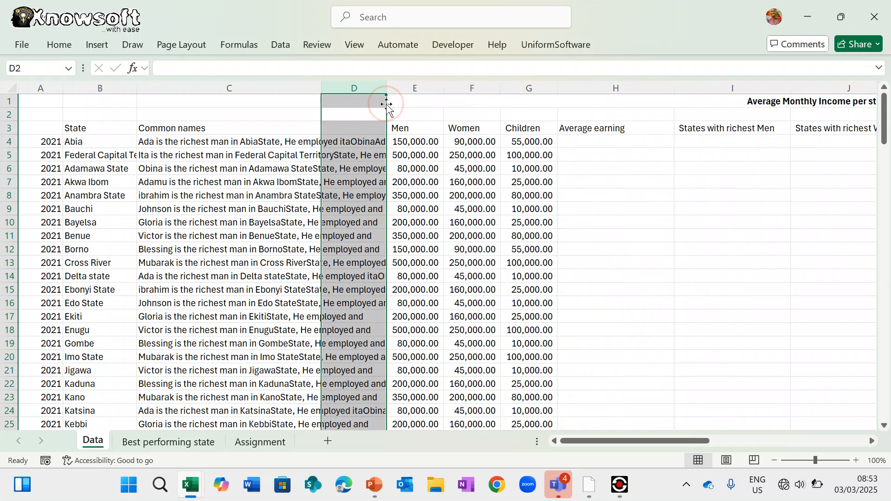
{"action": "left_click", "coordinate": [424, 127]}
{"action": "key", "text": "ctrl+c"}
{"action": "left_click", "coordinate": [349, 125]}
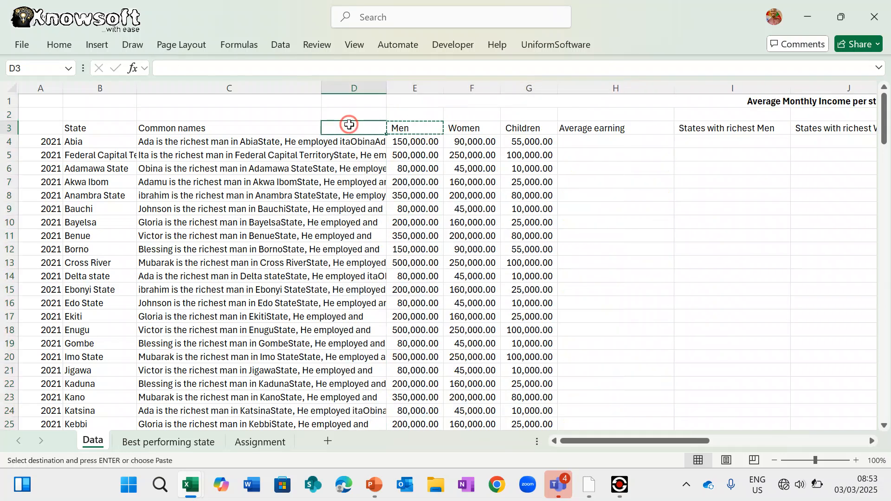
{"action": "key", "text": "ctrl+v"}
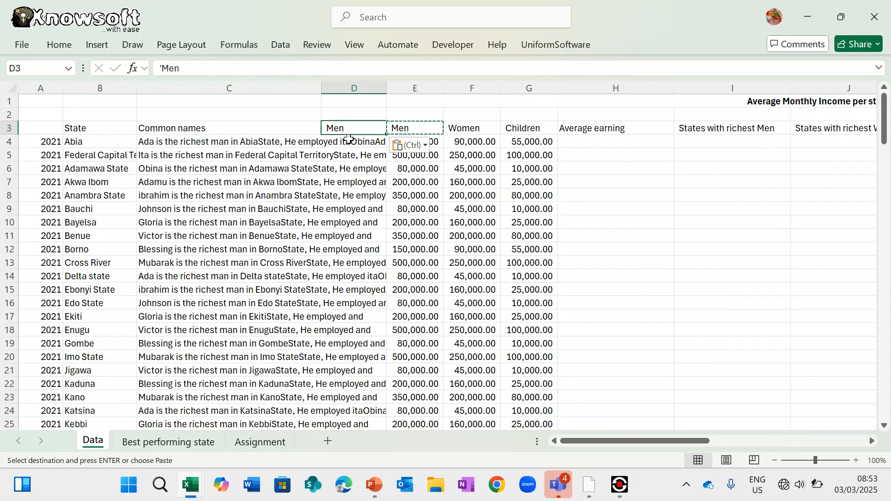
{"action": "left_click", "coordinate": [349, 138]}
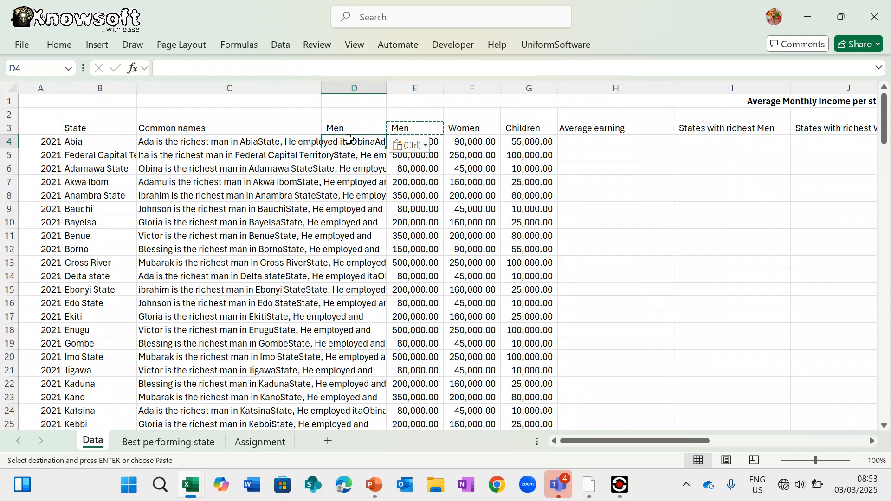
{"action": "key", "text": "ctrl+z"}
{"action": "key", "text": "ctrl+z"}
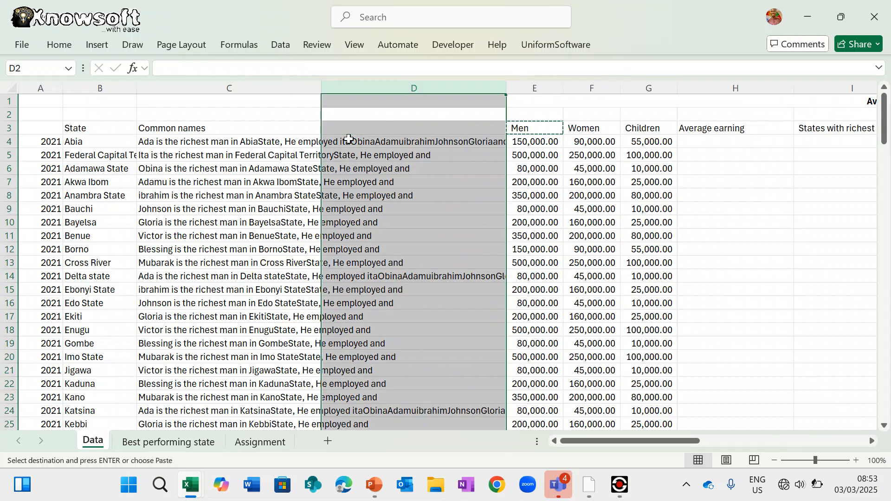
{"action": "key", "text": "ctrl+z"}
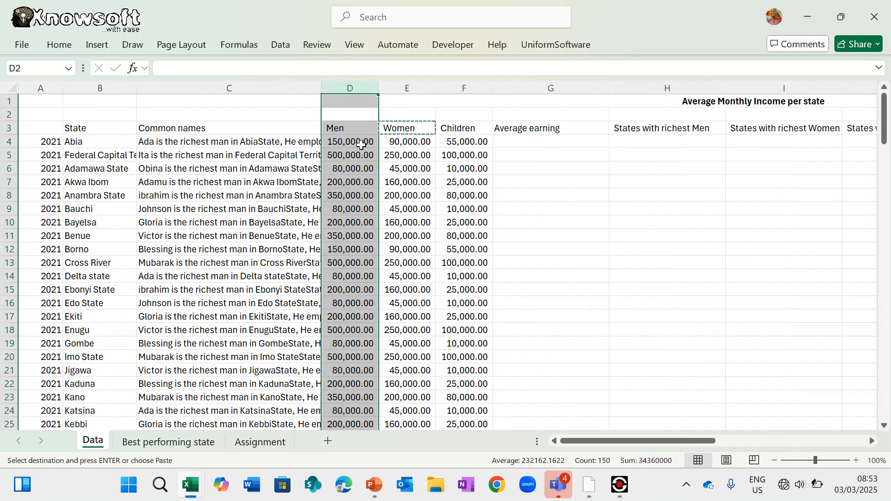
{"action": "left_click", "coordinate": [361, 144]}
{"action": "left_click", "coordinate": [159, 68]}
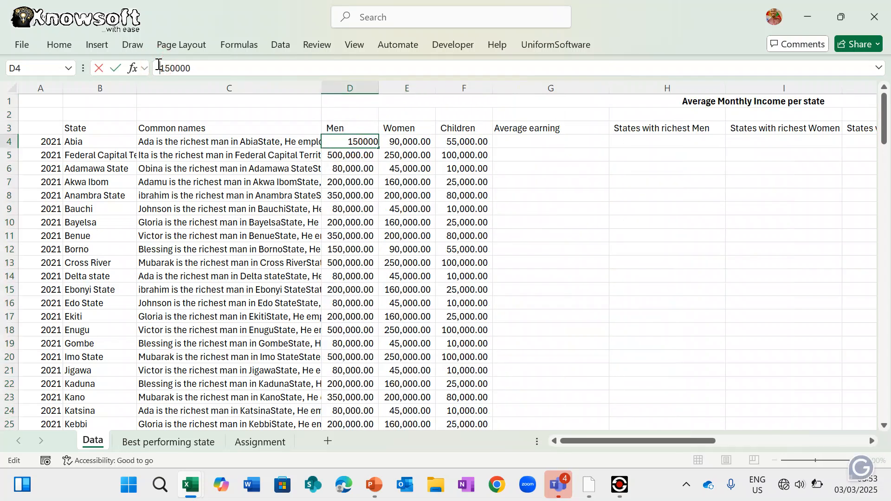
- Make Abia's Men income in D4 the formula =150000*D2
{"action": "type", "text": "="}
{"action": "left_click", "coordinate": [217, 64]}
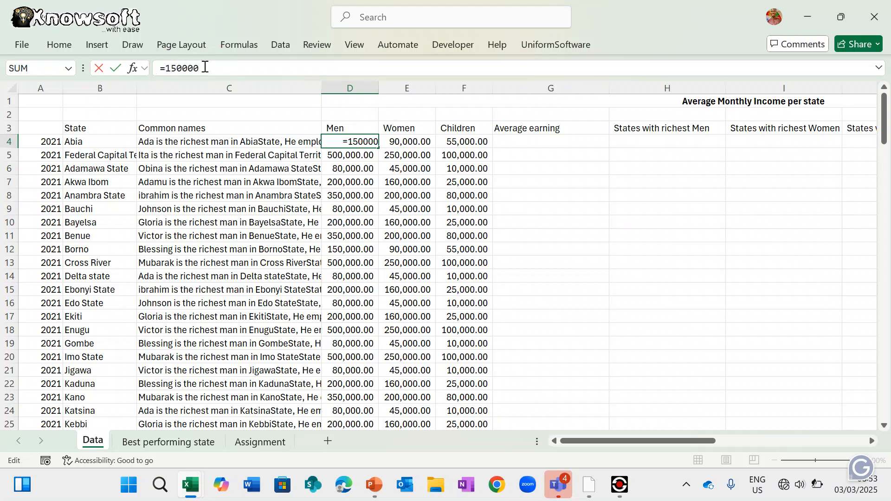
{"action": "left_click", "coordinate": [207, 68]}
{"action": "type", "text": "*"}
{"action": "left_click", "coordinate": [348, 117]}
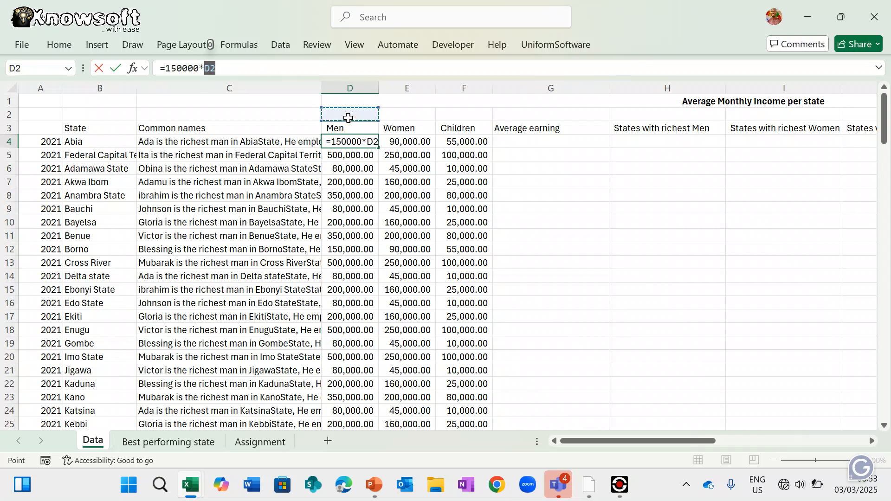
{"action": "key", "text": "Return"}
{"action": "key", "text": "Return"}
{"action": "left_click", "coordinate": [348, 118]}
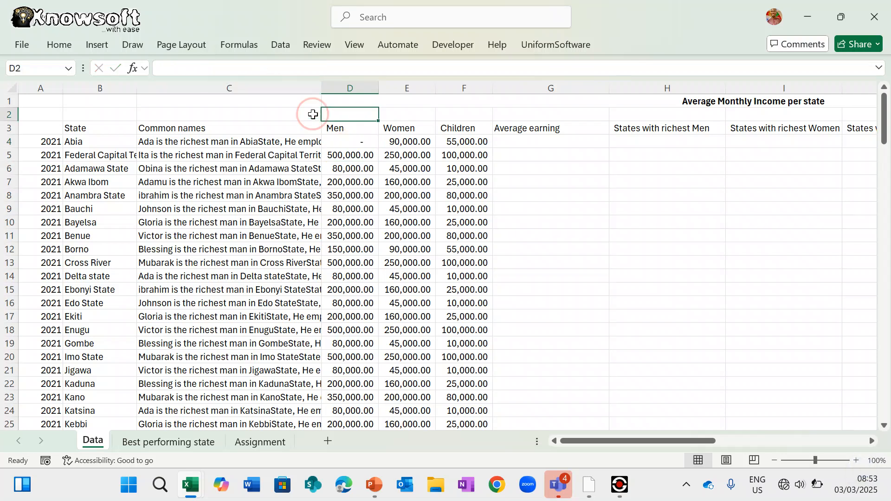
- Label cell C2 'Change Outcome'
{"action": "left_click", "coordinate": [309, 115]}
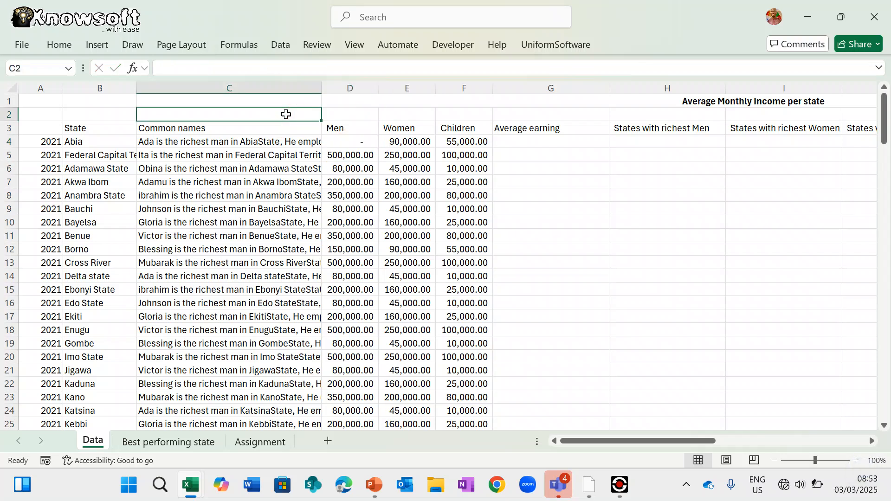
{"action": "type", "text": "Change"}
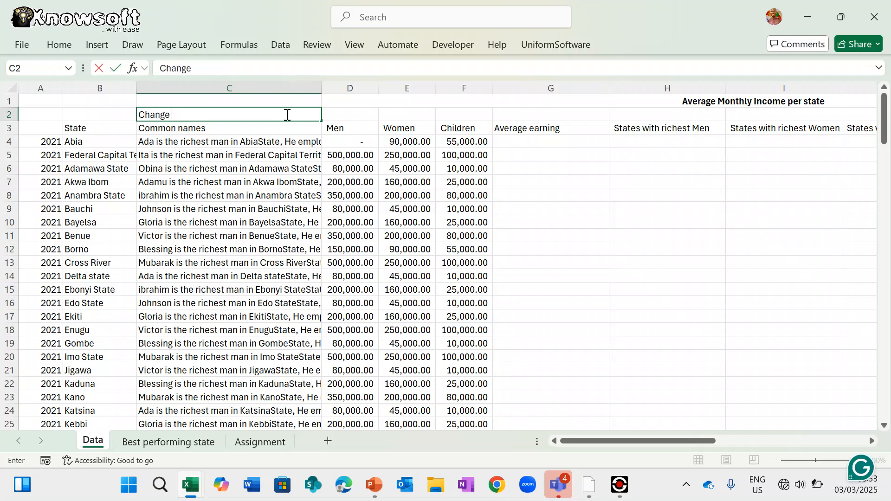
{"action": "type", "text": " Outcome"}
{"action": "key", "text": "Return"}
{"action": "key", "text": "Return"}
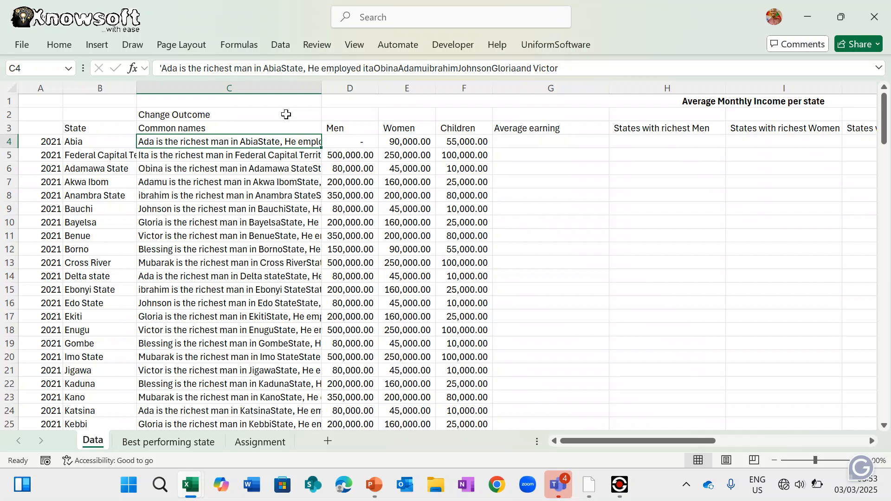
{"action": "left_click", "coordinate": [347, 113]}
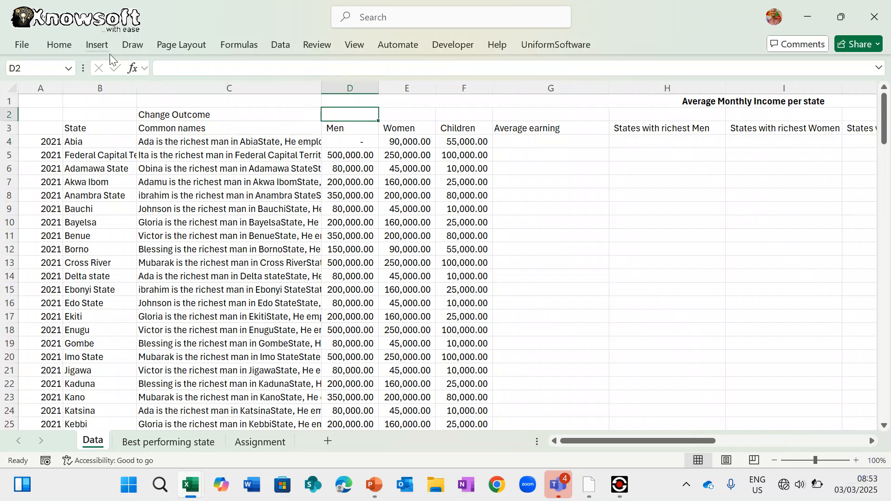
- Format D2 as a percentage and set its data validation to allow a List
{"action": "left_click", "coordinate": [65, 45]}
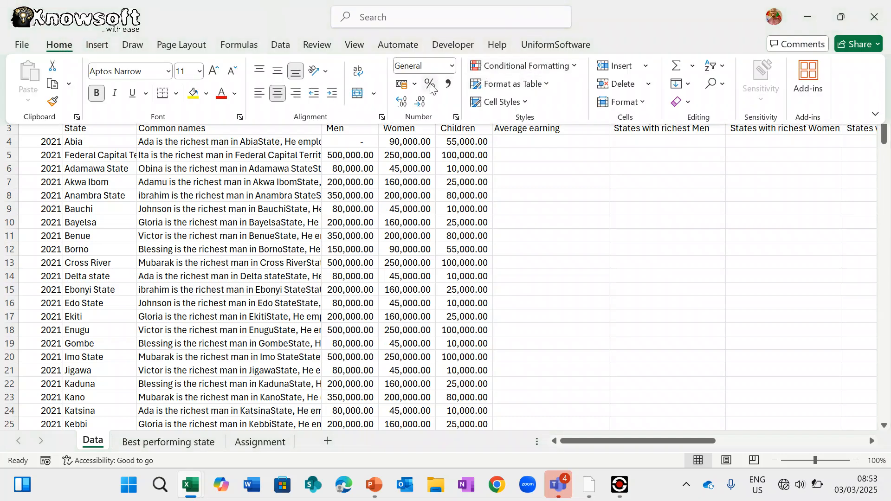
{"action": "left_click", "coordinate": [431, 86]}
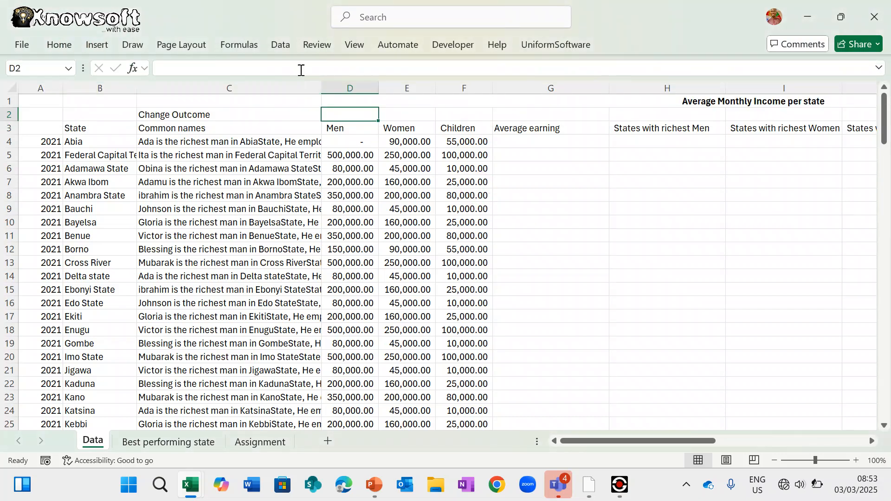
{"action": "left_click", "coordinate": [280, 45]}
{"action": "left_click", "coordinate": [587, 102]}
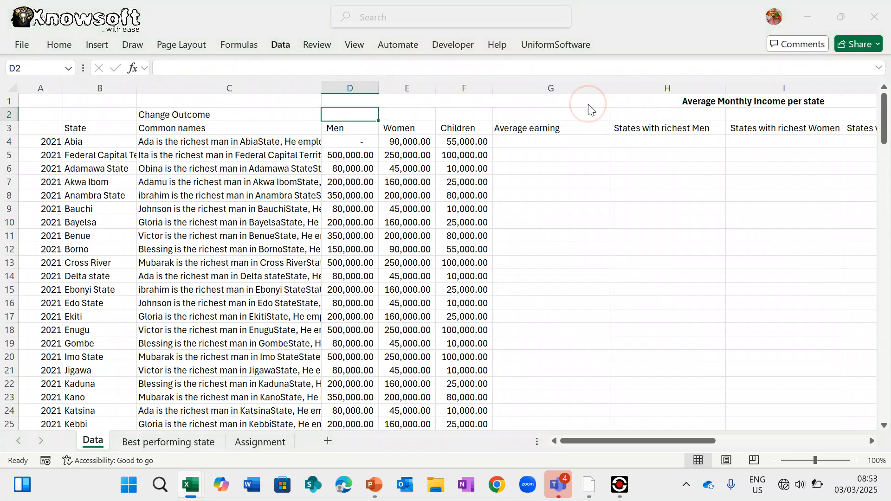
{"action": "left_click", "coordinate": [608, 234]}
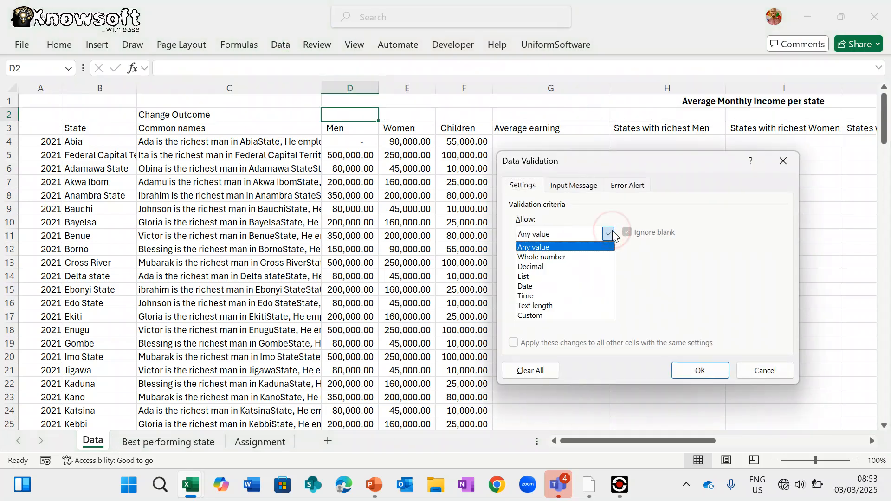
{"action": "left_click", "coordinate": [549, 277]}
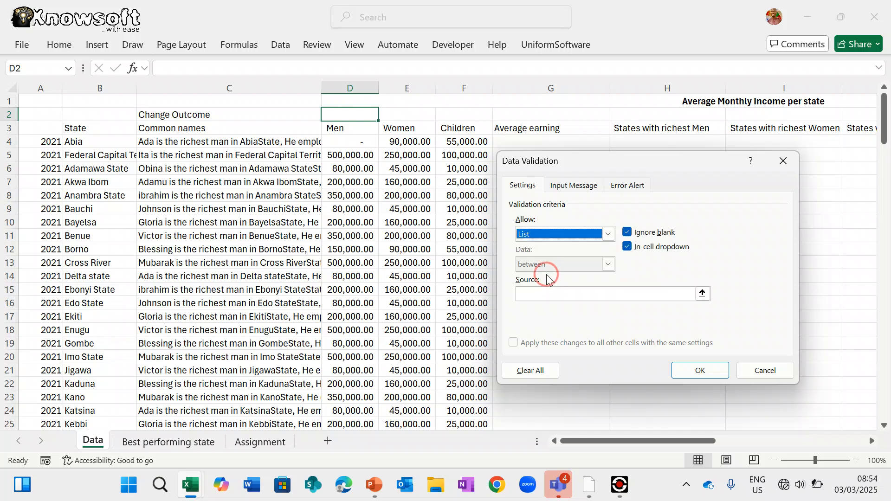
- Enter 1.1,1.2,1.3,1.4,1.5,1.6,1.7,1.8,1.9,2 as the list source and apply it
{"action": "left_click", "coordinate": [534, 296]}
{"action": "type", "text": "0.1"}
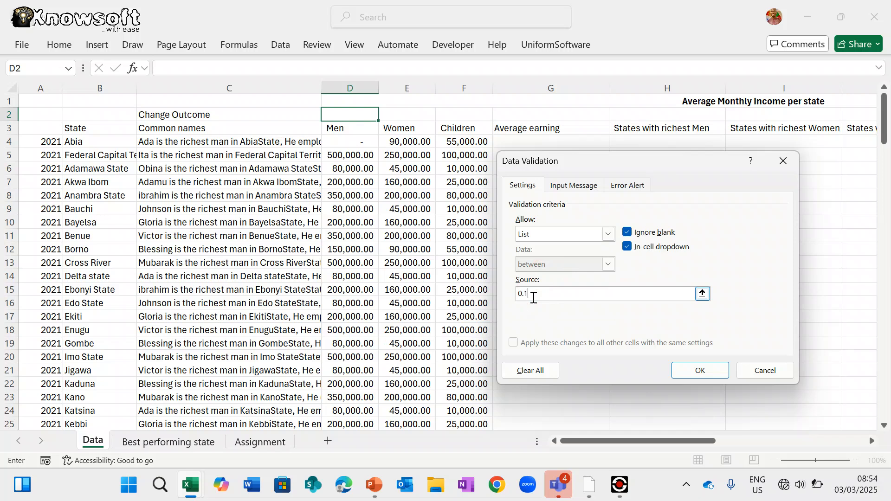
{"action": "type", "text": ","}
{"action": "key", "text": "BackSpace"}
{"action": "key", "text": "BackSpace"}
{"action": "key", "text": "BackSpace"}
{"action": "key", "text": "BackSpace"}
{"action": "type", "text": "1.1,1.2,1.3,1.4,1.5,1.5"}
{"action": "key", "text": "BackSpace"}
{"action": "key", "text": "BackSpace"}
{"action": "type", "text": "6,1.7,1.8,1.9,2"}
{"action": "key", "text": "Return"}
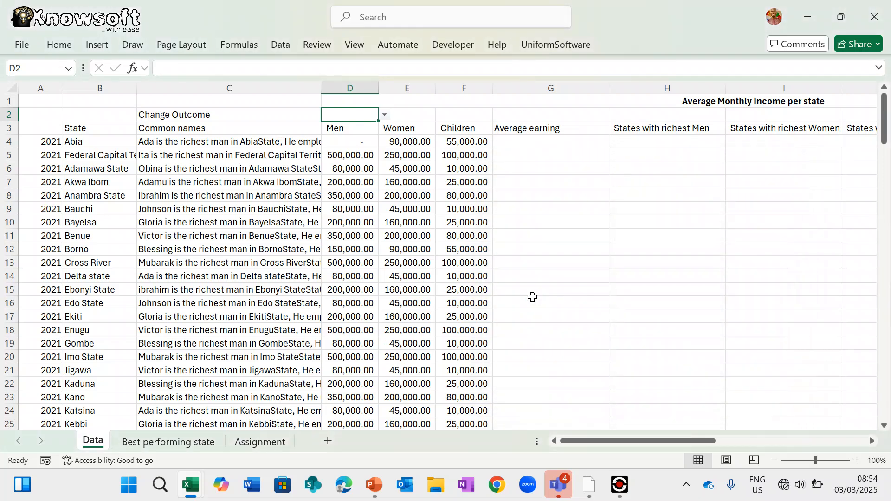
- Pick 1.1 from D2's dropdown so D4 shows 165,000.00, and re-commit D4's formula
{"action": "left_click", "coordinate": [384, 114]}
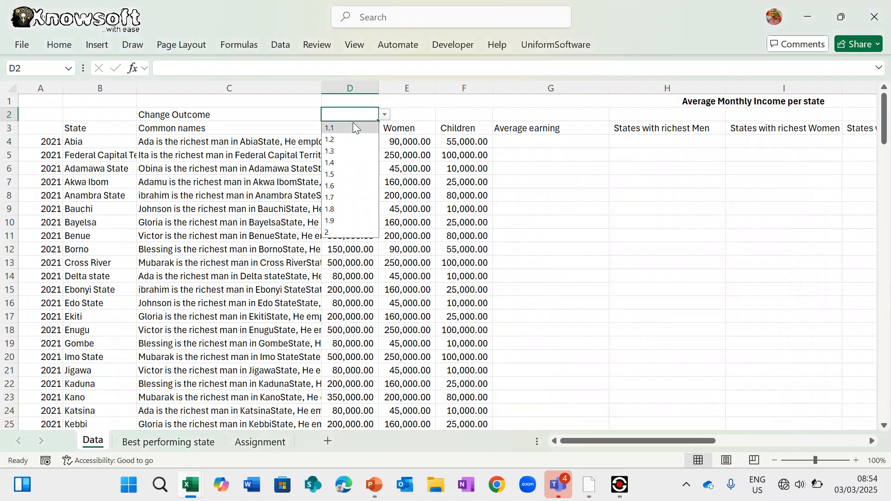
{"action": "left_click", "coordinate": [341, 128]}
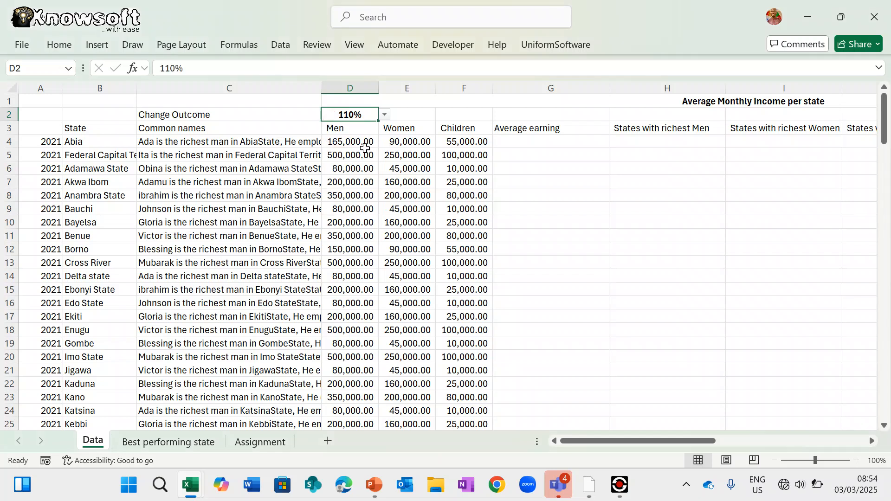
{"action": "left_click", "coordinate": [360, 142]}
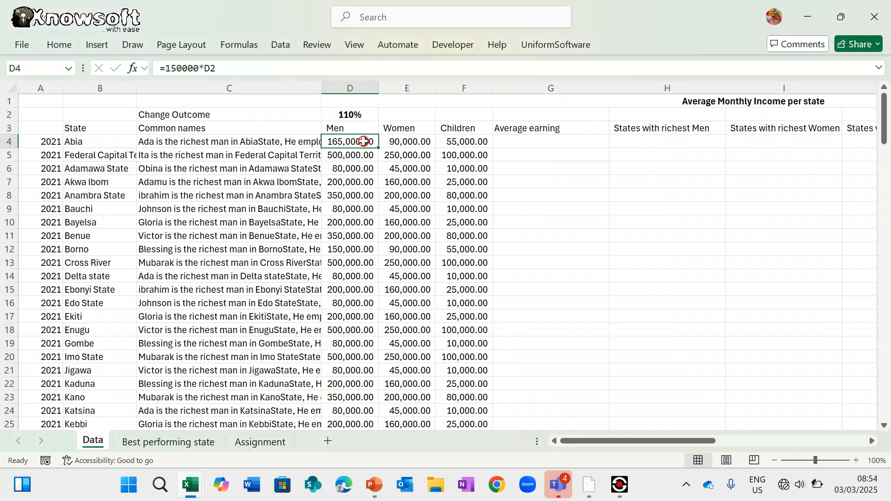
{"action": "left_click", "coordinate": [167, 68]}
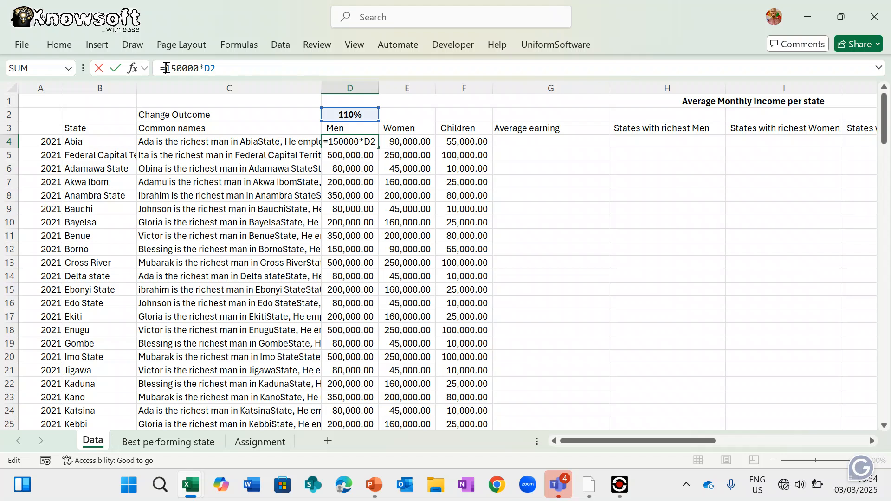
{"action": "type", "text": "("}
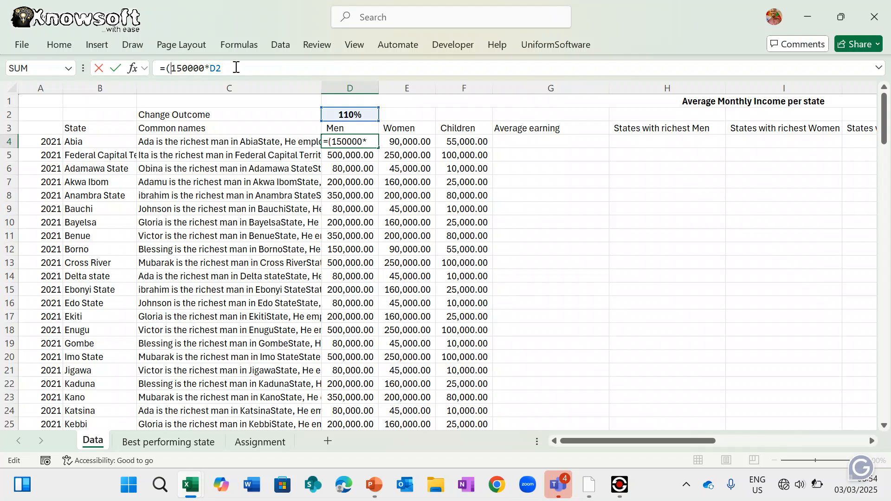
{"action": "left_click", "coordinate": [207, 68]}
{"action": "key", "text": "shift+Left"}
{"action": "key", "text": "shift+Left"}
{"action": "key", "text": "shift+Left"}
{"action": "key", "text": "shift+Left"}
{"action": "key", "text": "shift+Left"}
{"action": "key", "text": "shift+Left"}
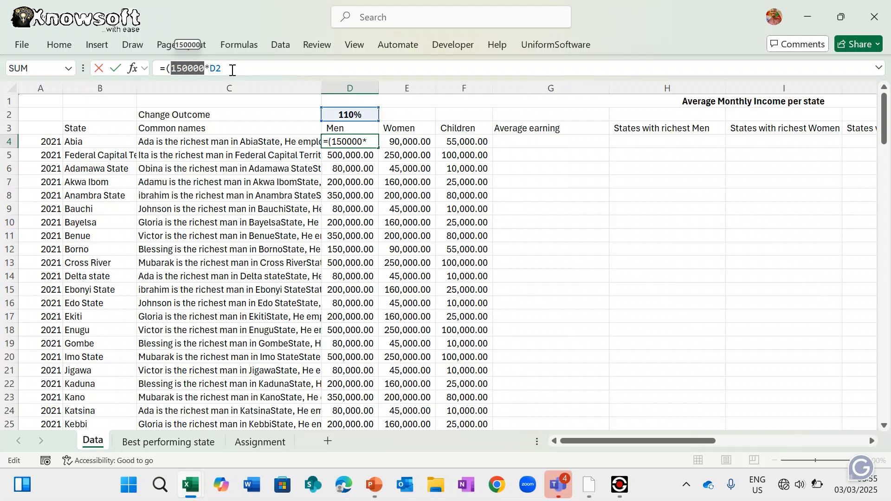
{"action": "key", "text": "ctrl+Return"}
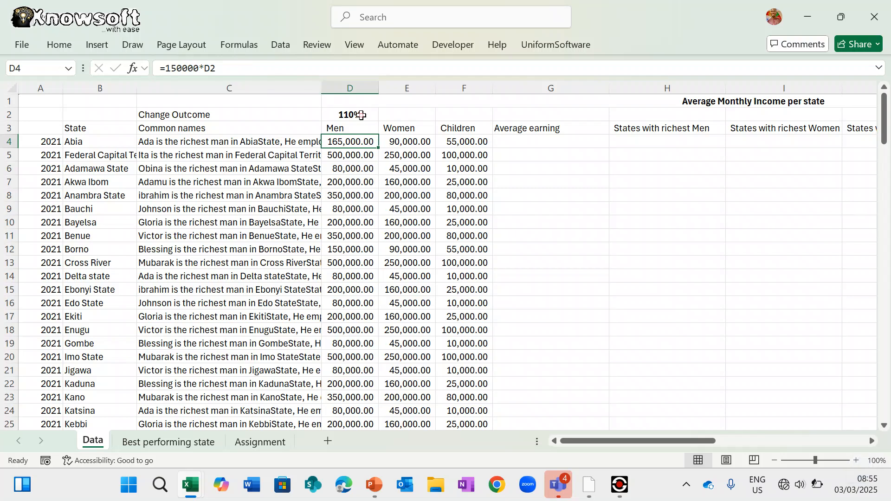
{"action": "left_click", "coordinate": [361, 115]}
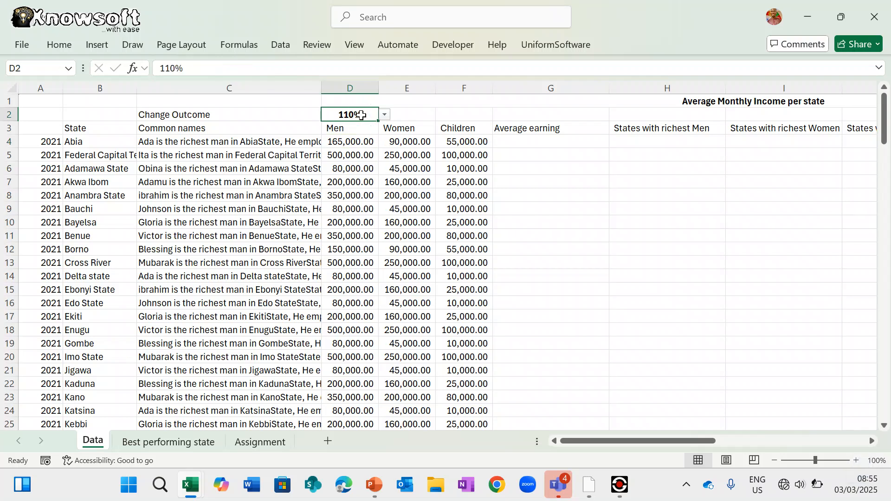
- Append 1 to D2's validation list and choose it, restoring D4 to 150,000.00
{"action": "left_click", "coordinate": [282, 45]}
{"action": "left_click", "coordinate": [596, 105]}
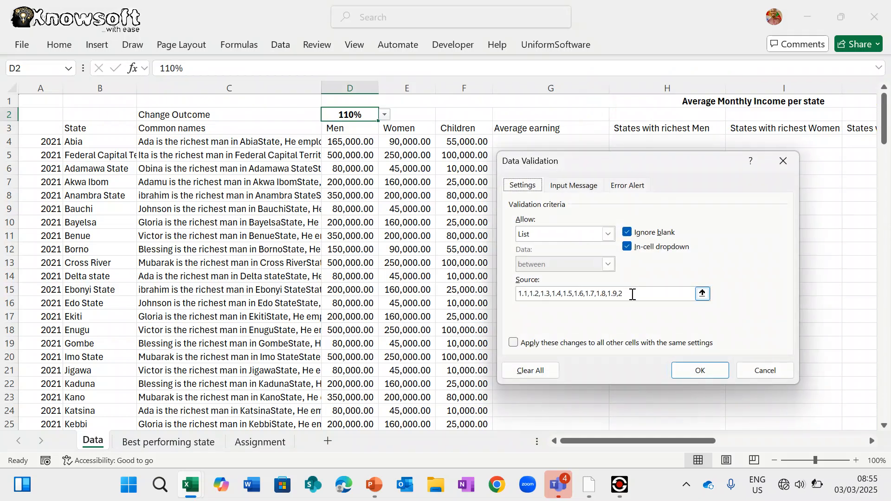
{"action": "left_click", "coordinate": [632, 294]}
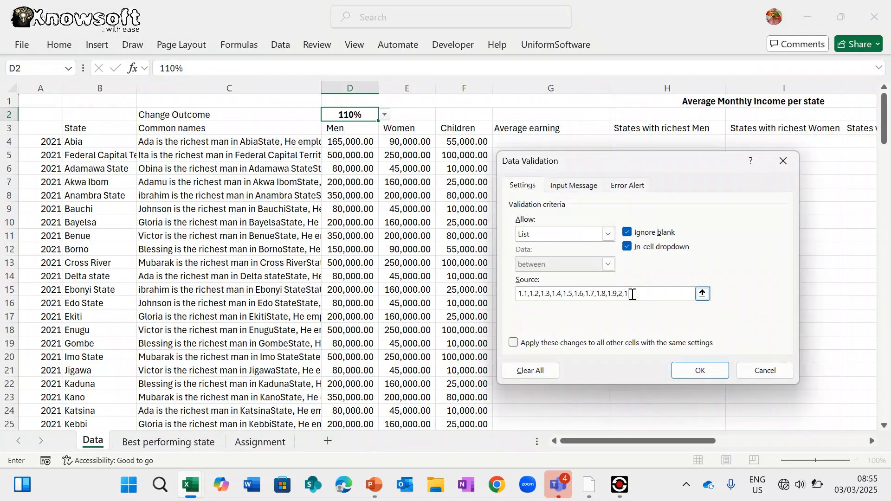
{"action": "left_click", "coordinate": [696, 370]}
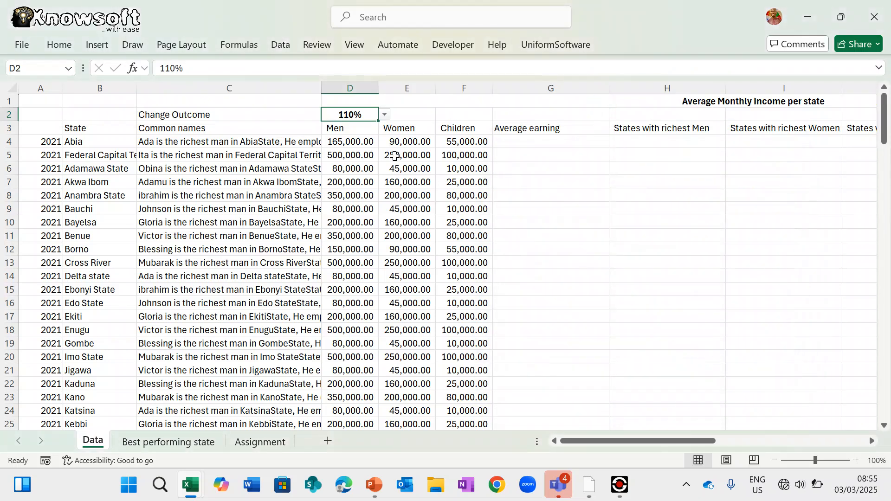
{"action": "left_click", "coordinate": [385, 116]}
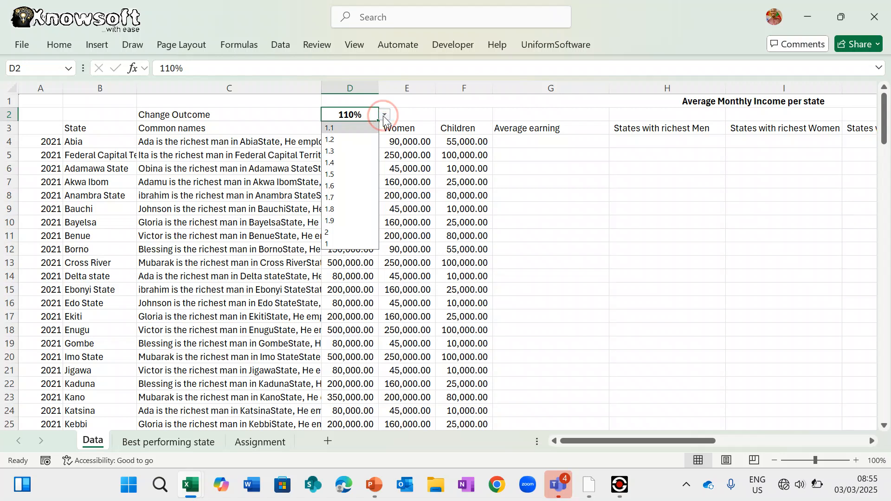
{"action": "left_click", "coordinate": [338, 241]}
{"action": "left_click", "coordinate": [512, 275]}
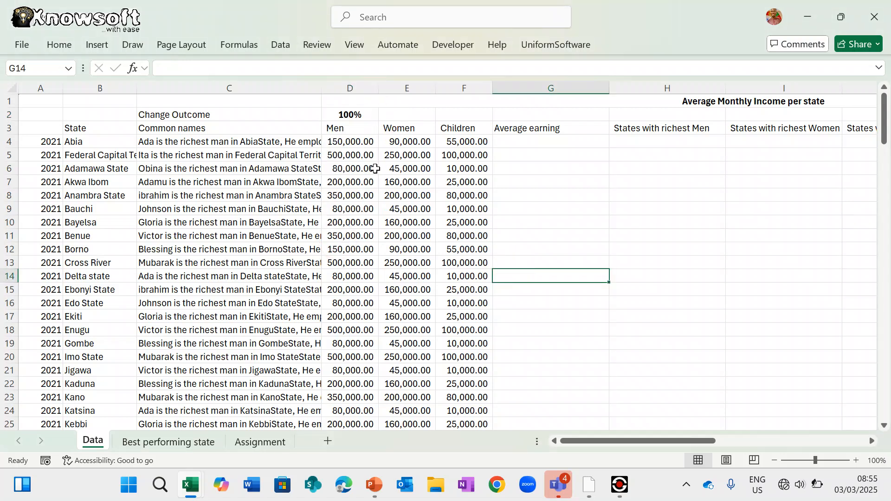
{"action": "left_click", "coordinate": [344, 140]}
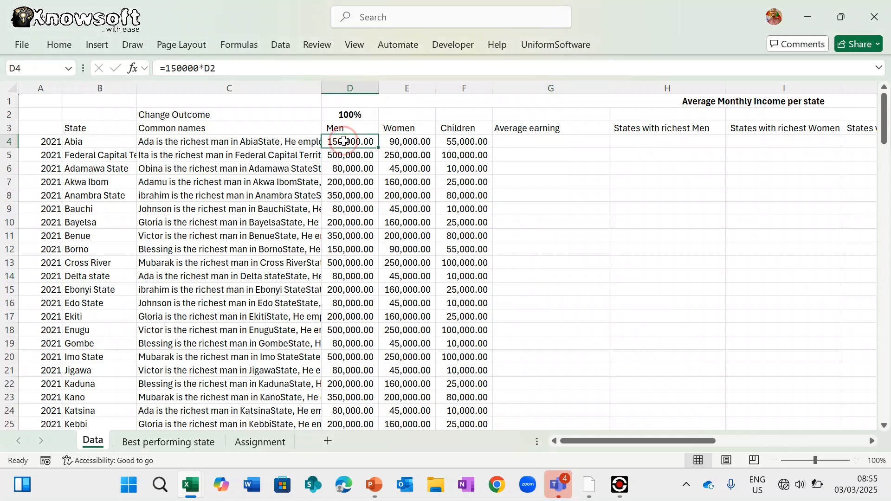
- Change D4's formula to =150000*$D$2, testing and undoing fills down column D
{"action": "double_click", "coordinate": [381, 148]}
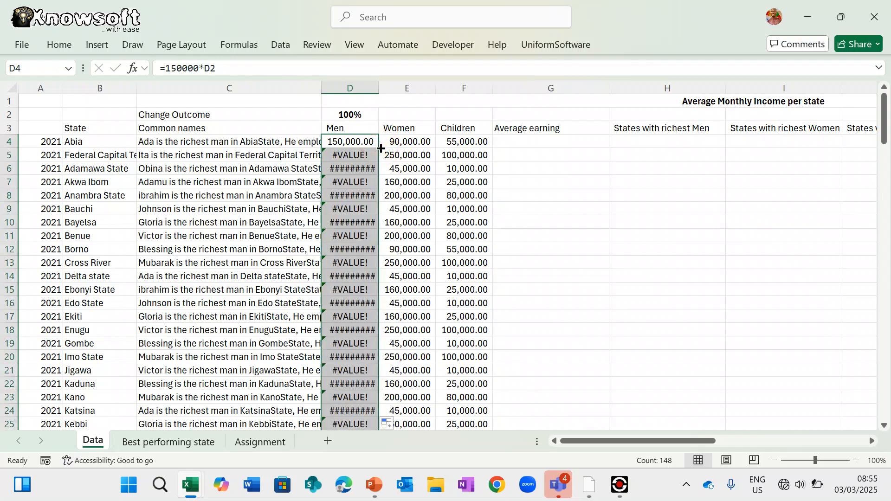
{"action": "key", "text": "ctrl+z"}
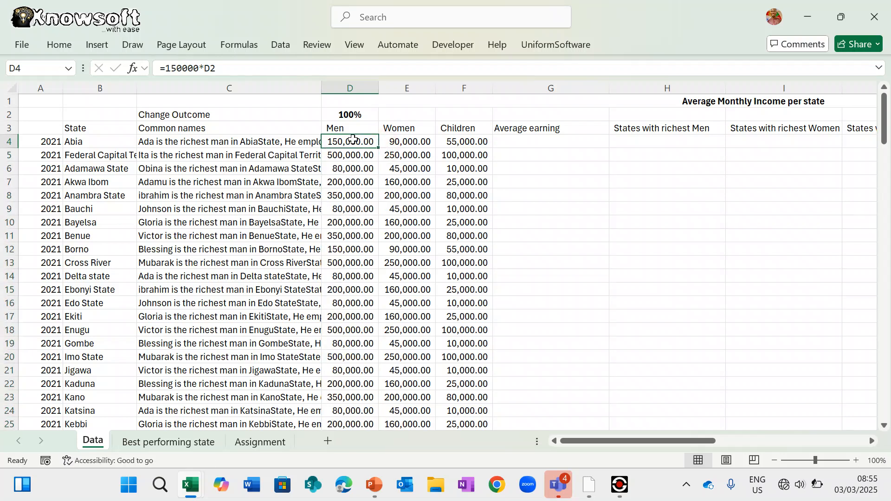
{"action": "left_click", "coordinate": [213, 68]}
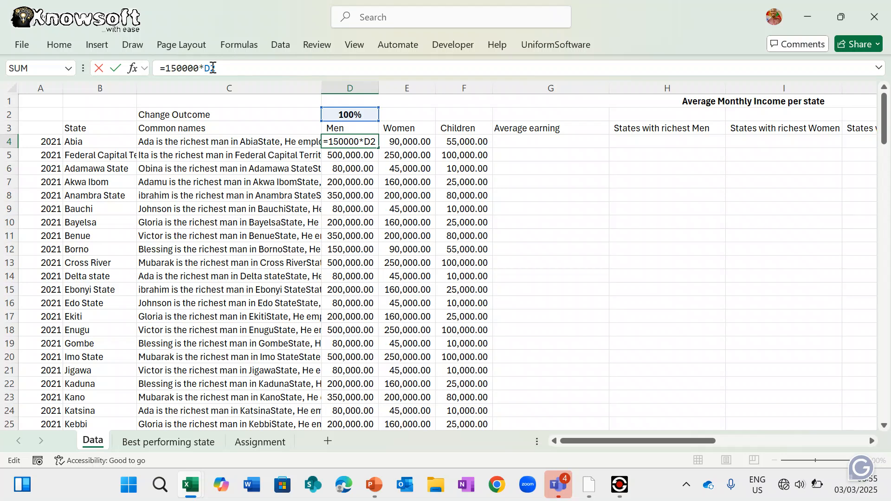
{"action": "key", "text": "F4"}
{"action": "key", "text": "Return"}
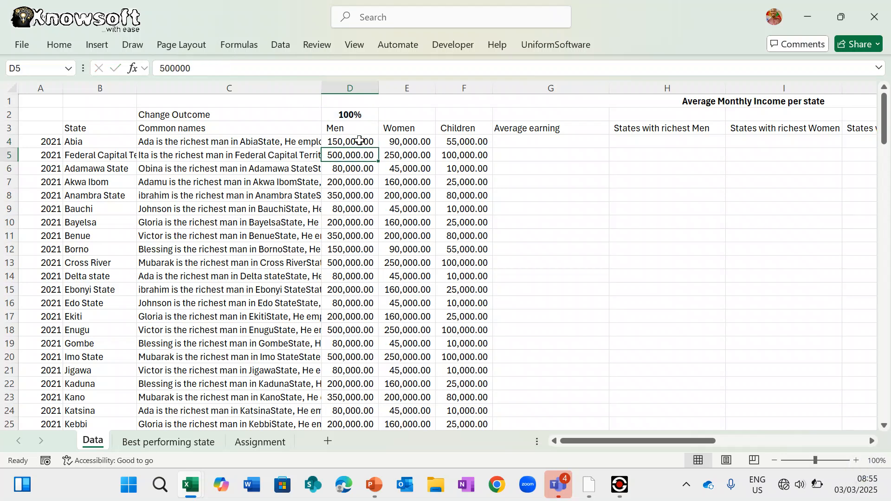
{"action": "left_click", "coordinate": [361, 141]}
{"action": "double_click", "coordinate": [379, 147]}
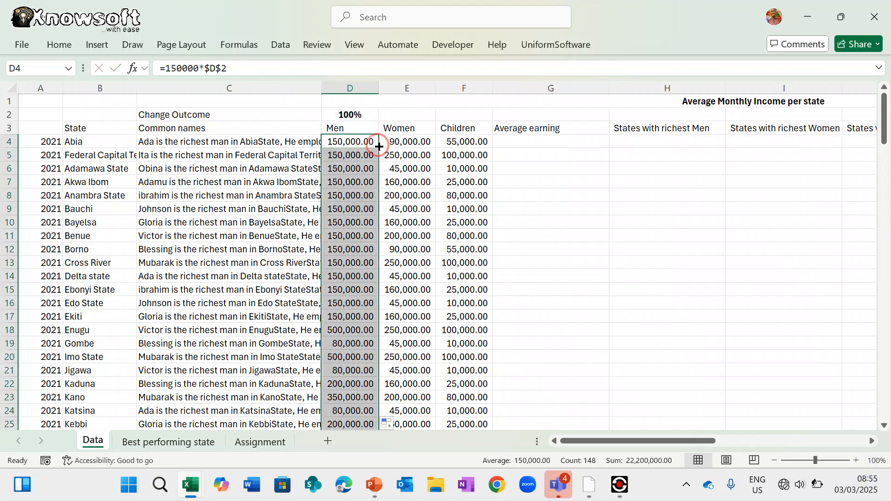
{"action": "key", "text": "ctrl+z"}
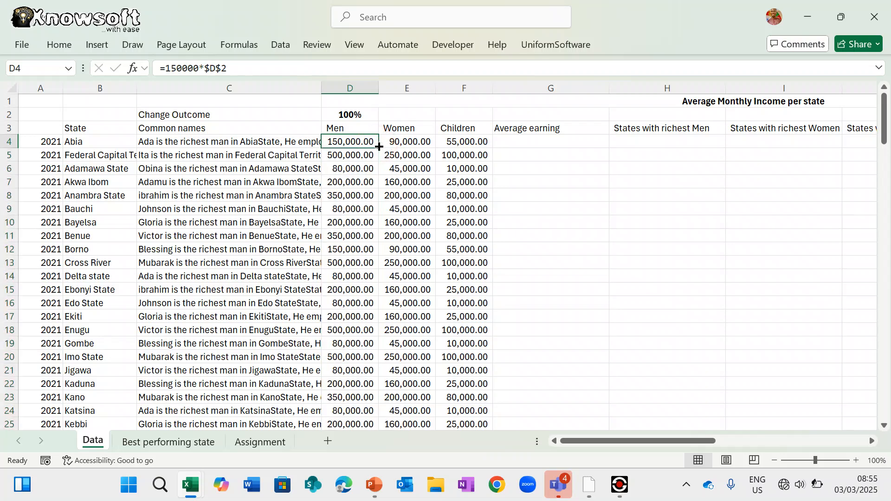
{"action": "left_click", "coordinate": [362, 88]}
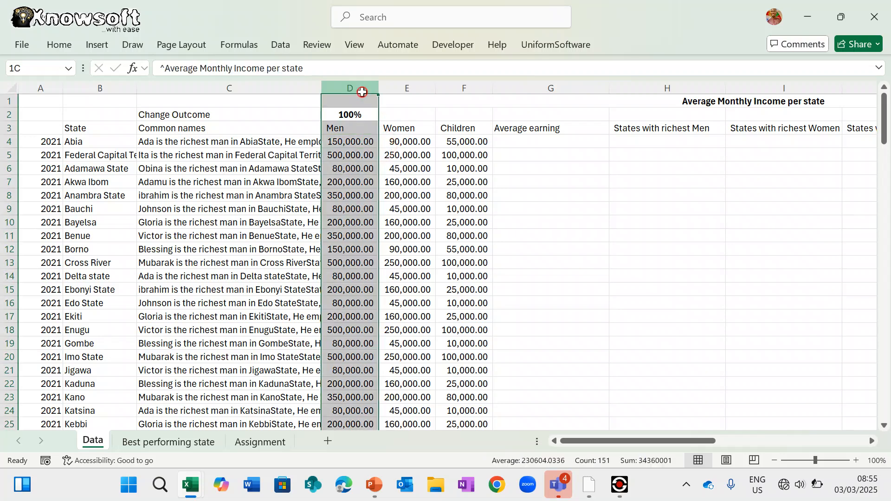
- Insert a new blank column D before the Men figures and narrow it
{"action": "right_click", "coordinate": [362, 90]}
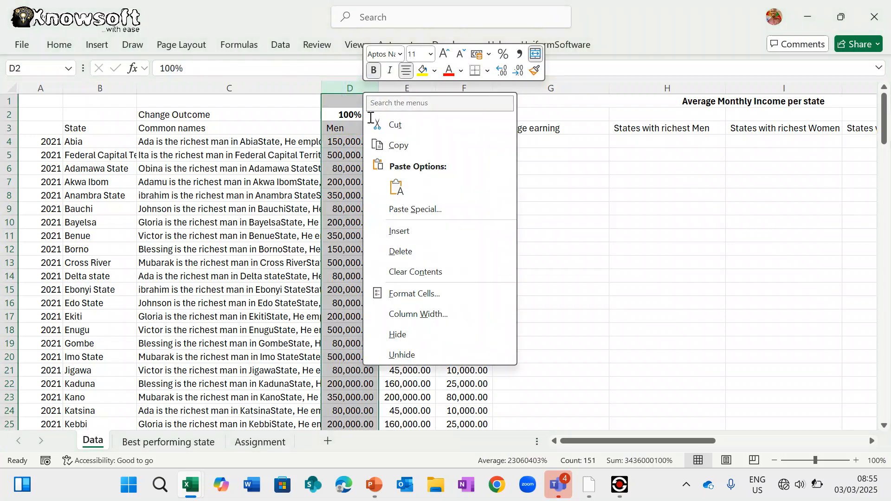
{"action": "left_click", "coordinate": [412, 229]}
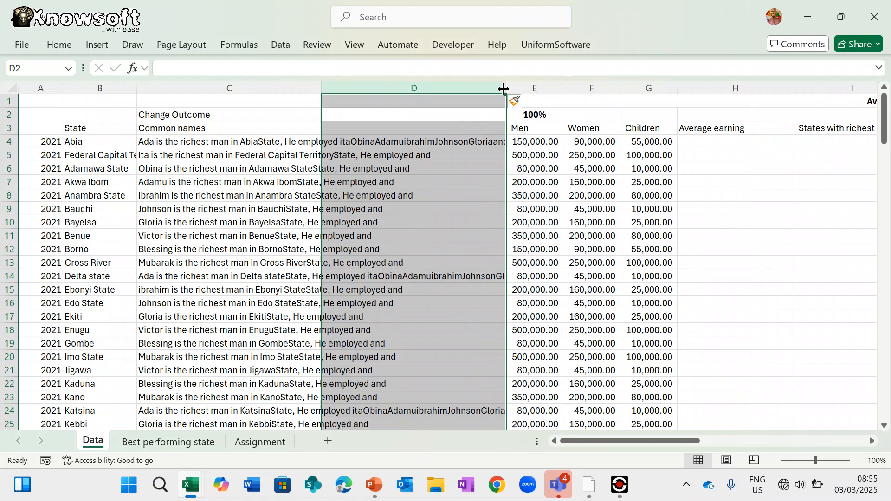
{"action": "left_click_drag", "start_coordinate": [502, 88], "coordinate": [392, 97]}
- Copy the Men heading from E3 into D3
{"action": "left_click", "coordinate": [423, 134]}
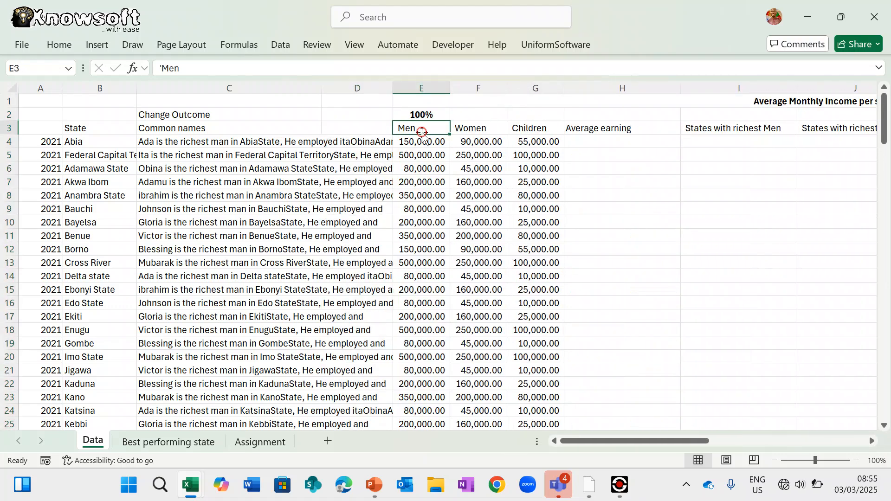
{"action": "key", "text": "ctrl+Down"}
{"action": "key", "text": "ctrl+c"}
{"action": "scroll", "coordinate": [422, 136], "scroll_direction": "up", "scroll_amount": 20}
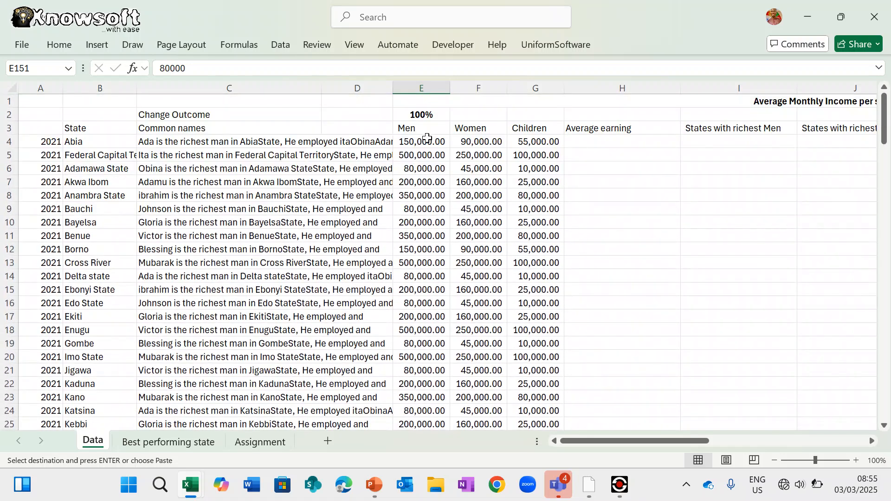
{"action": "left_click", "coordinate": [425, 140]}
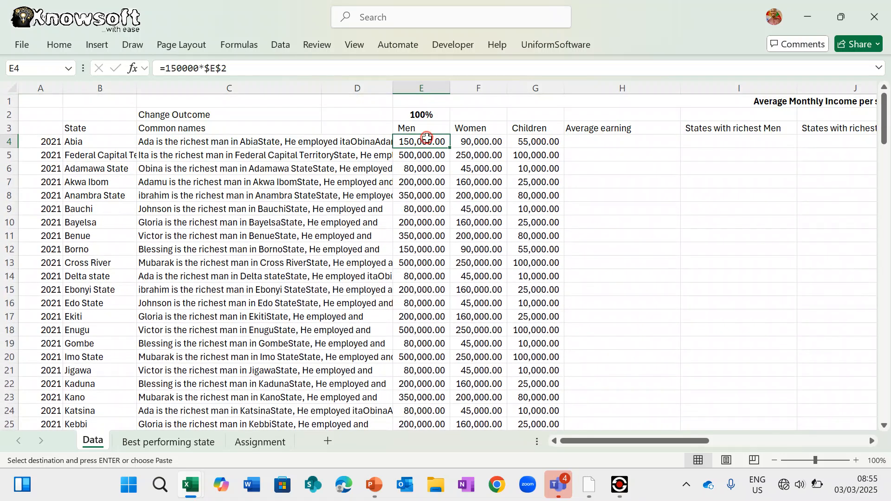
{"action": "left_click", "coordinate": [360, 140]}
{"action": "left_click", "coordinate": [401, 128]}
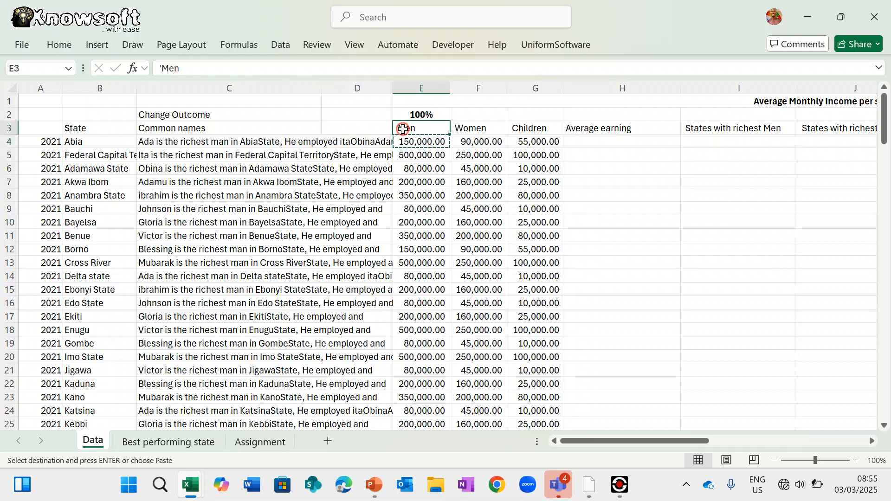
{"action": "key", "text": "ctrl+c"}
{"action": "left_click", "coordinate": [369, 129]}
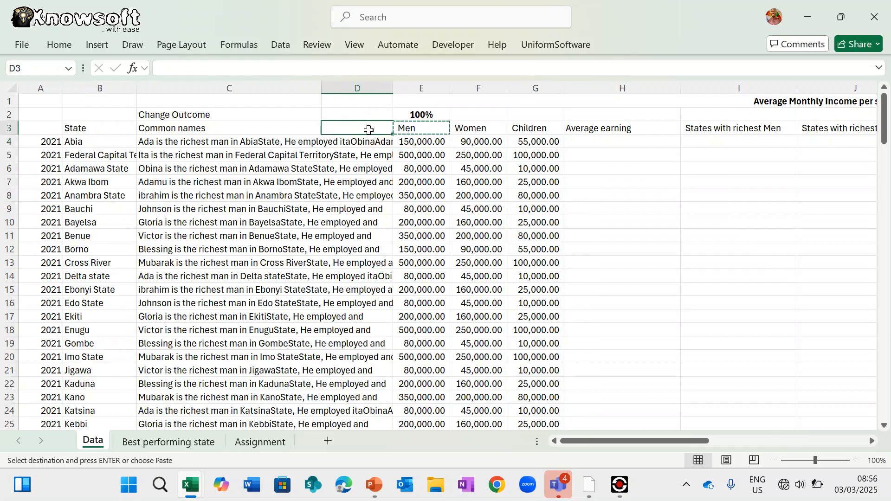
{"action": "key", "text": "ctrl+v"}
{"action": "left_click", "coordinate": [372, 140]}
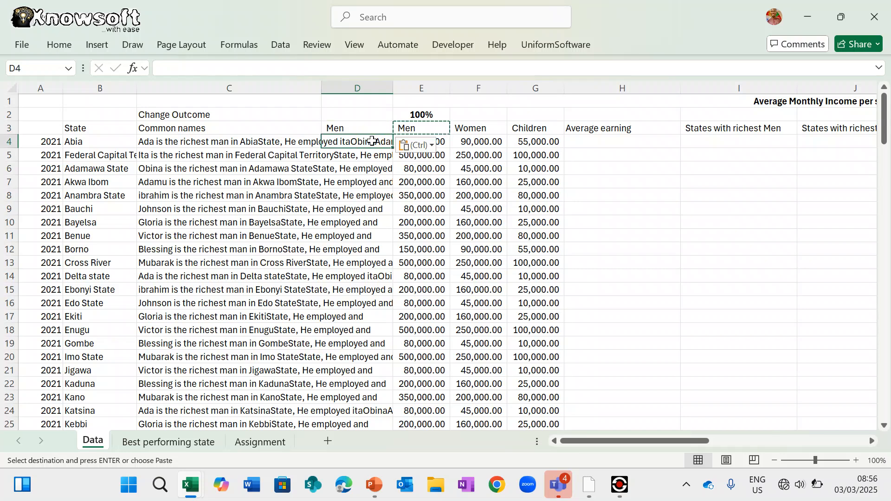
- Enter =E4*E2 in D4 and revert E4 to a plain 150000
{"action": "type", "text": "="}
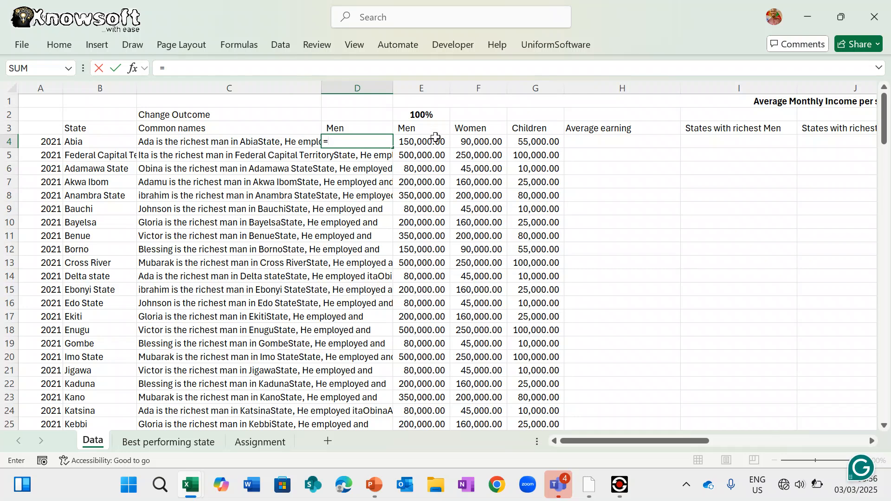
{"action": "left_click", "coordinate": [424, 142]}
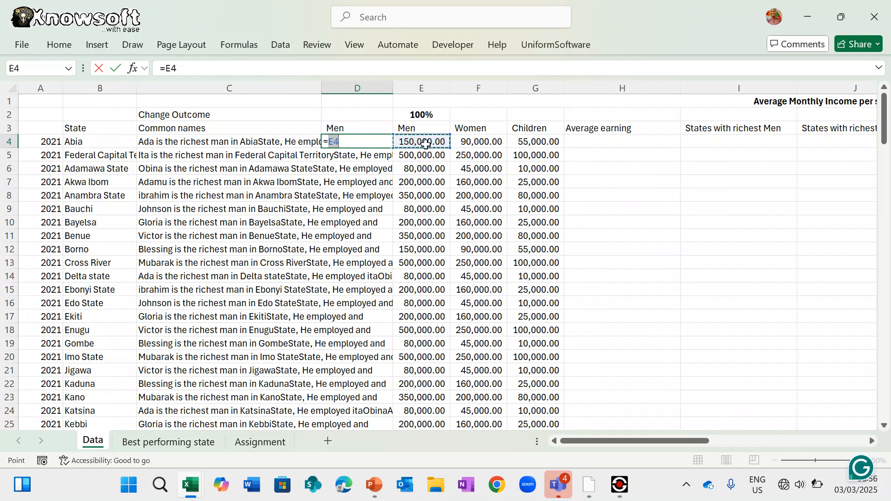
{"action": "type", "text": "*"}
{"action": "left_click", "coordinate": [437, 116]}
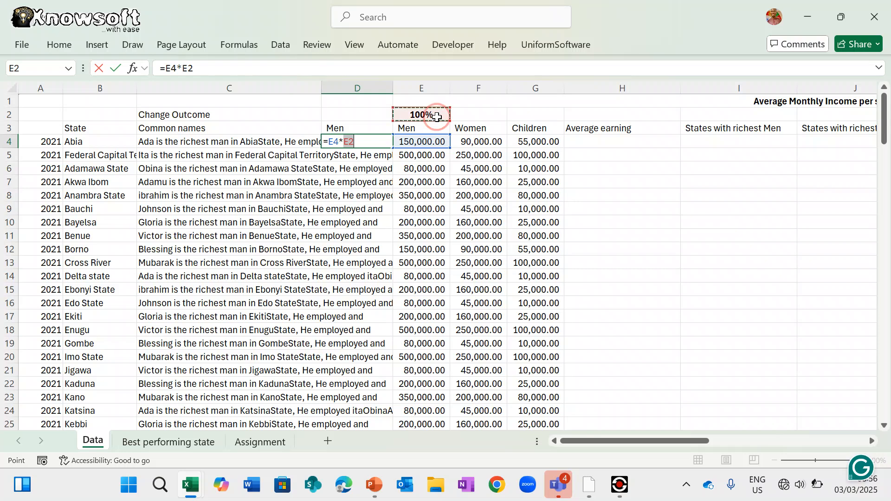
{"action": "key", "text": "Return"}
{"action": "left_click", "coordinate": [422, 141]}
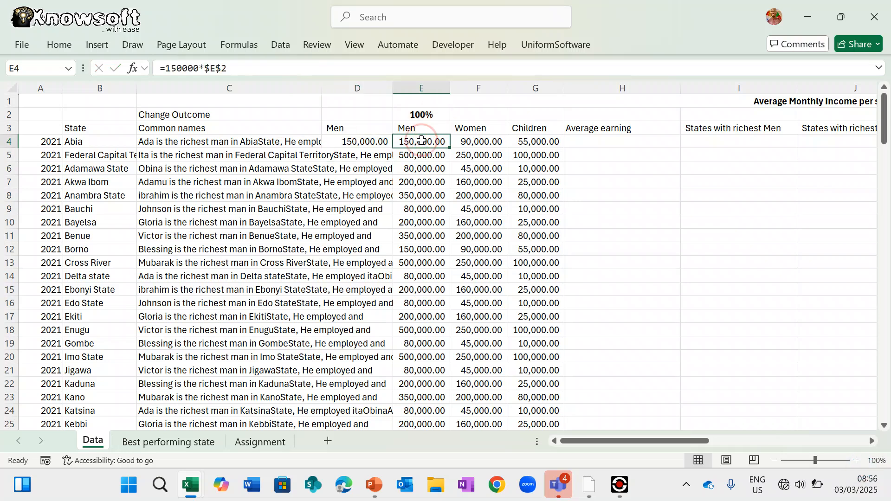
{"action": "left_click", "coordinate": [245, 71]}
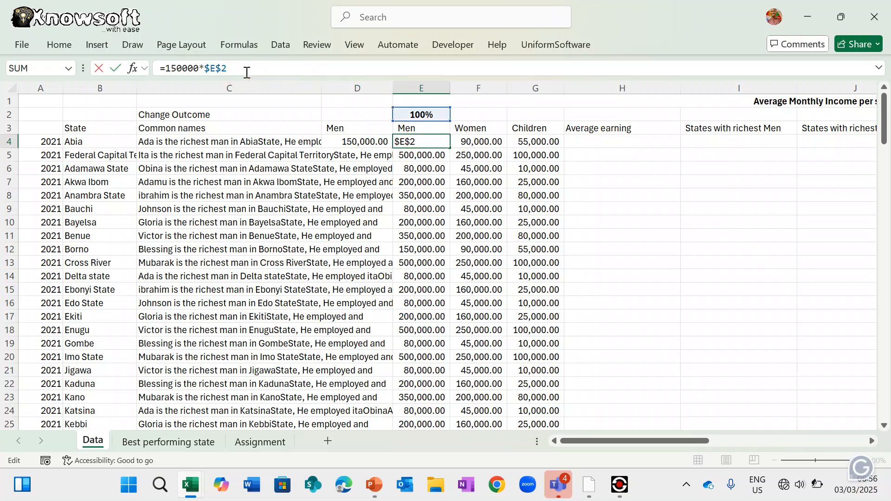
{"action": "key", "text": "BackSpace"}
{"action": "key", "text": "BackSpace"}
{"action": "key", "text": "BackSpace"}
{"action": "key", "text": "BackSpace"}
{"action": "key", "text": "BackSpace"}
{"action": "key", "text": "Return"}
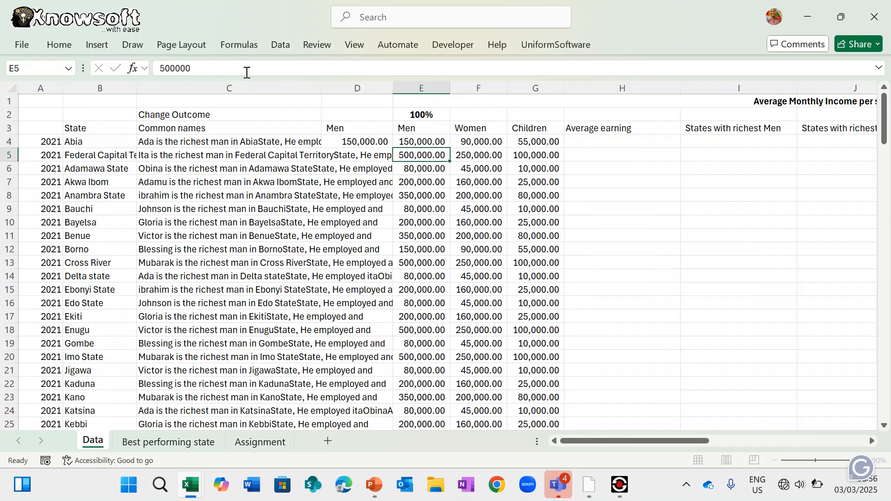
- Lock D4's formula to =E4*$E$2 and fill it down column D
{"action": "left_click", "coordinate": [367, 144]}
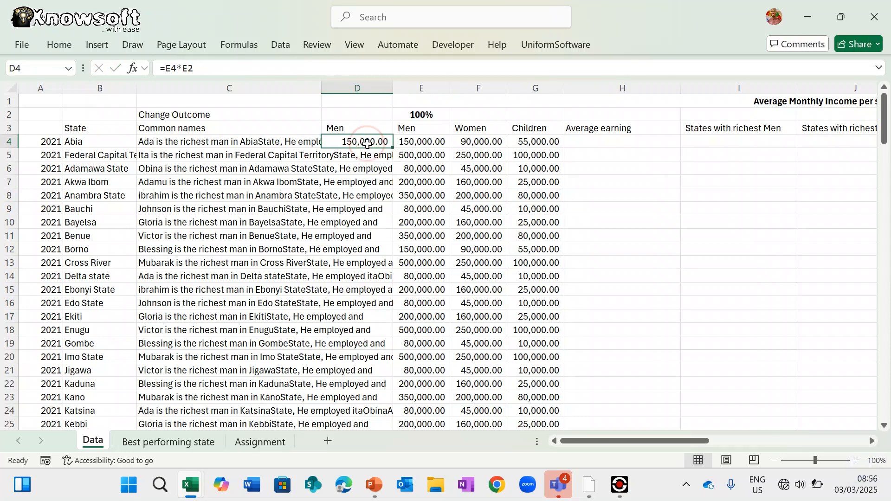
{"action": "double_click", "coordinate": [372, 143]}
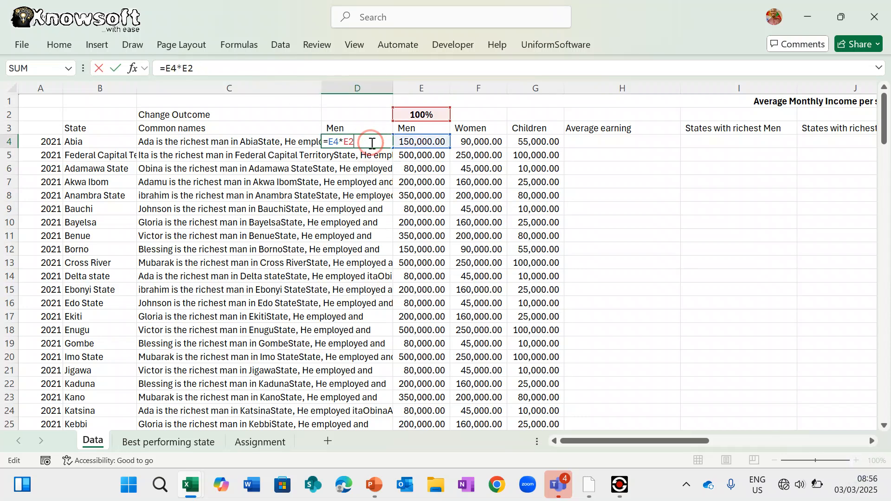
{"action": "key", "text": "Escape"}
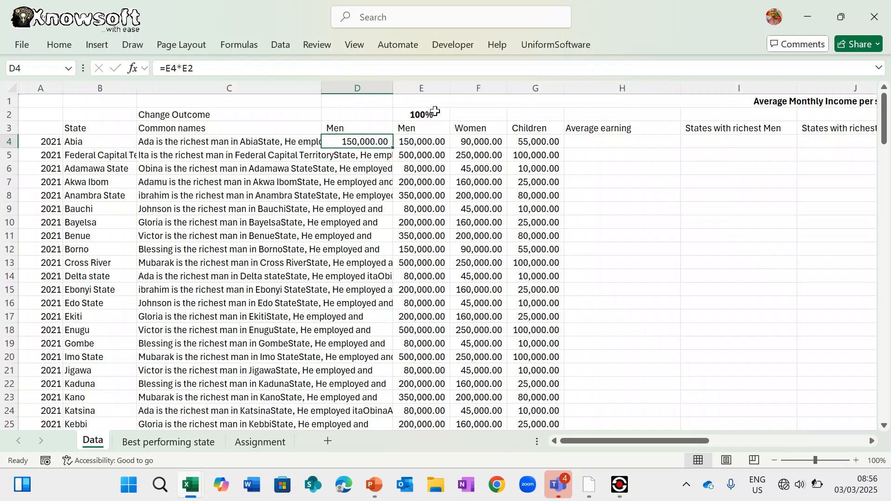
{"action": "left_click", "coordinate": [190, 68]}
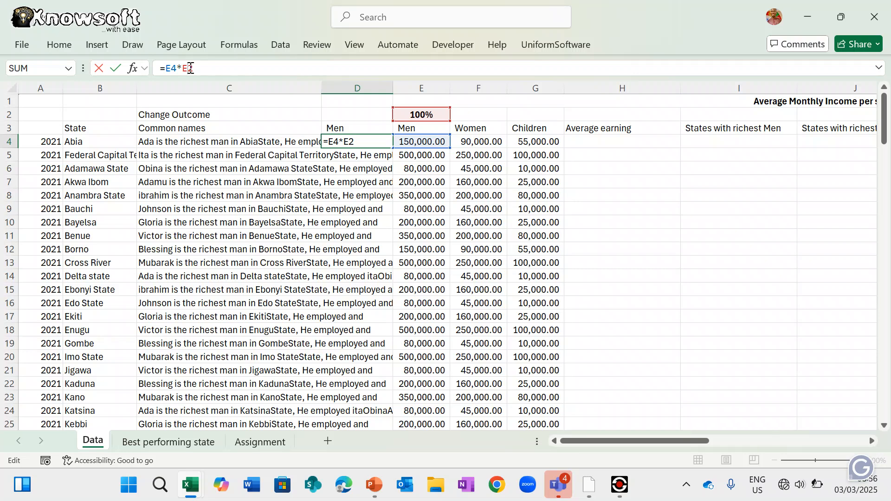
{"action": "key", "text": "F4"}
{"action": "key", "text": "Return"}
{"action": "key", "text": "Return"}
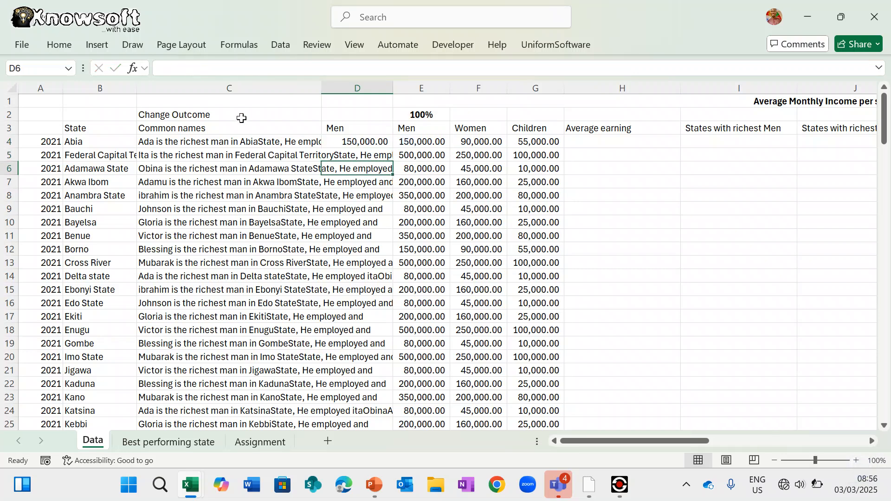
{"action": "left_click", "coordinate": [373, 143]}
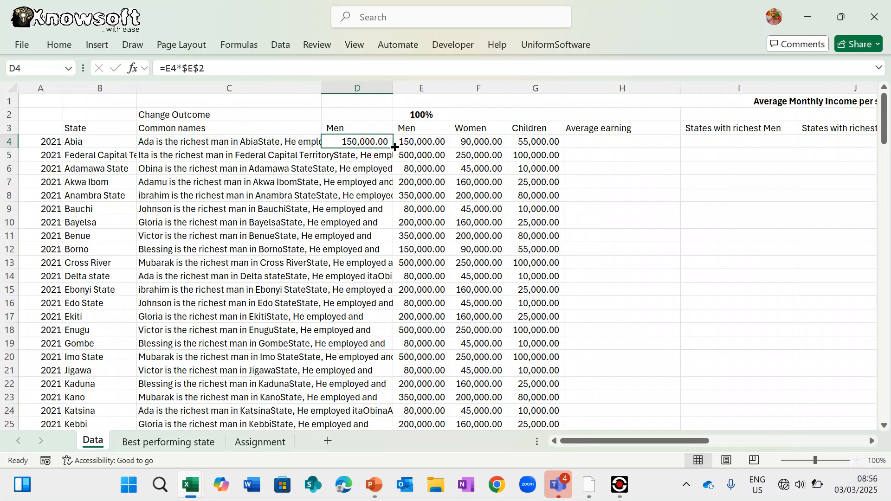
{"action": "double_click", "coordinate": [393, 147]}
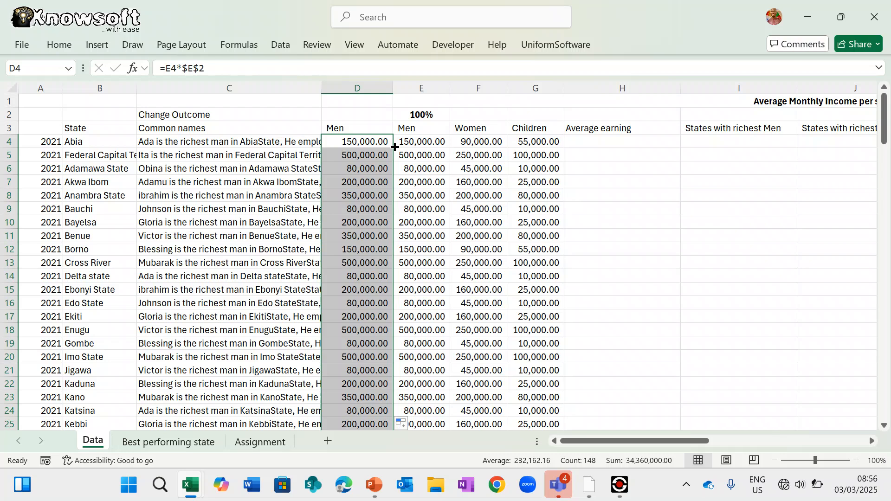
{"action": "scroll", "coordinate": [382, 252], "scroll_direction": "down", "scroll_amount": 1}
{"action": "scroll", "coordinate": [382, 252], "scroll_direction": "up", "scroll_amount": 1}
{"action": "left_click", "coordinate": [423, 109]}
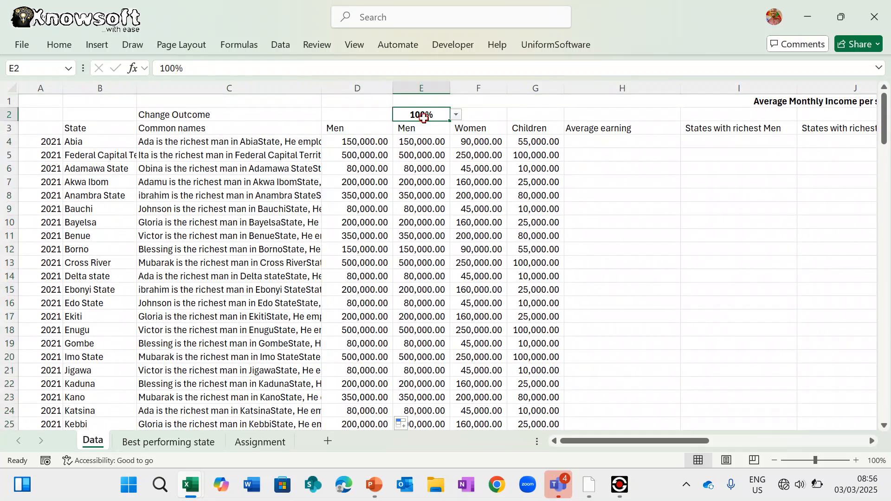
{"action": "left_click", "coordinate": [456, 116]}
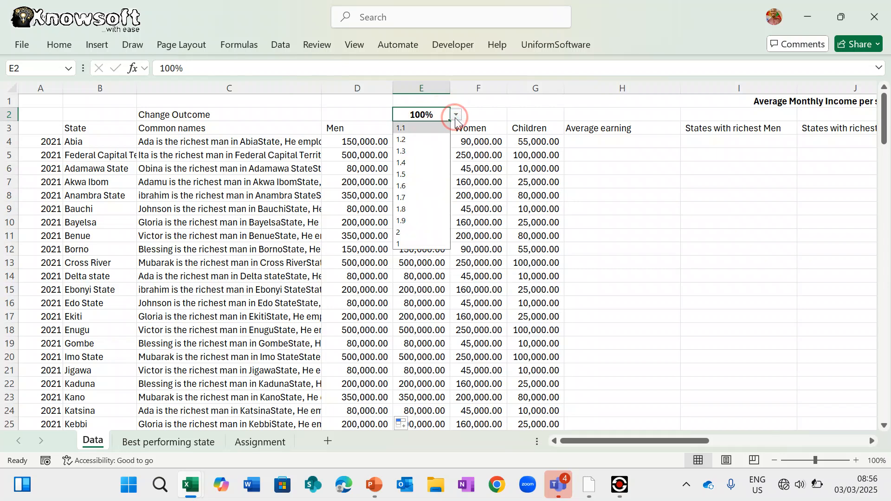
{"action": "left_click", "coordinate": [425, 139]}
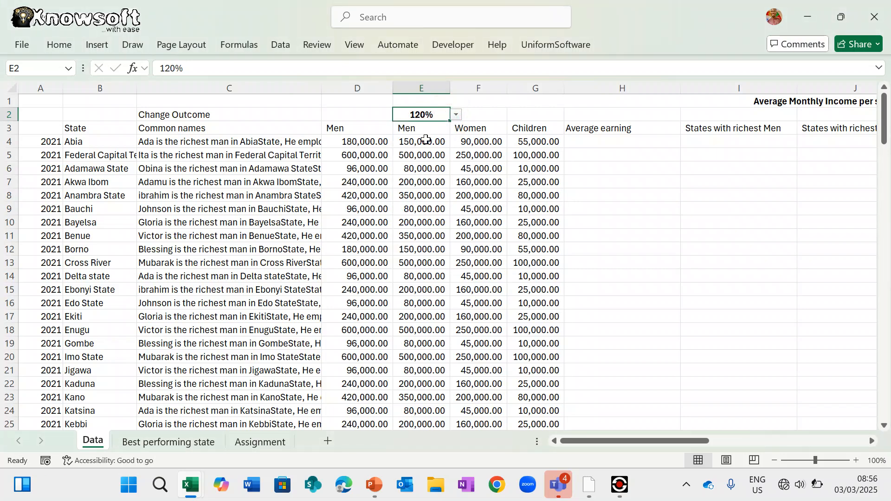
{"action": "left_click", "coordinate": [457, 115]}
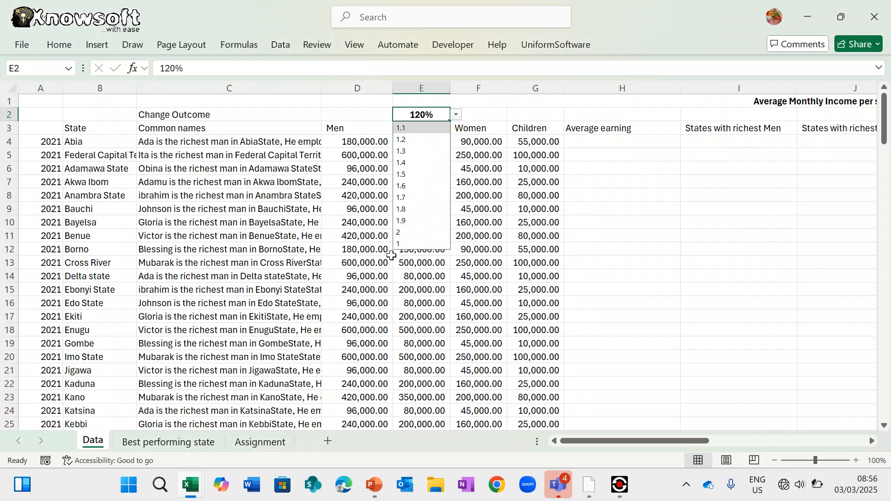
{"action": "left_click", "coordinate": [402, 245]}
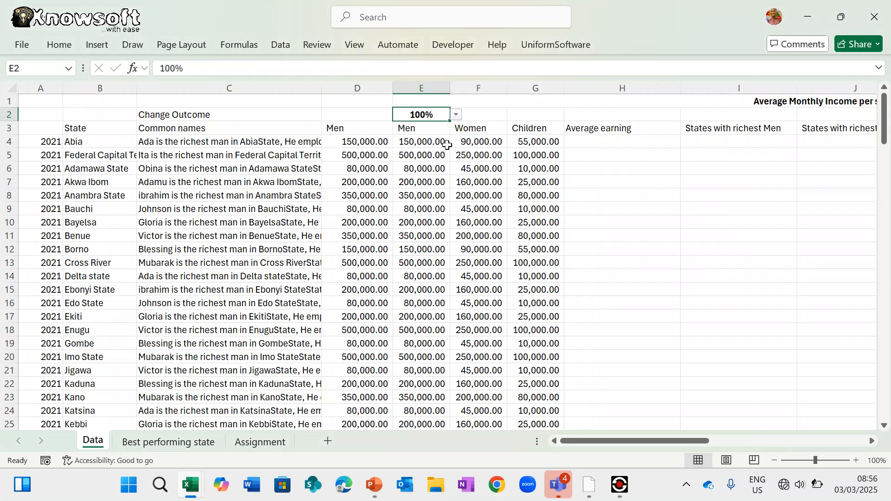
{"action": "left_click", "coordinate": [456, 117]}
{"action": "left_click", "coordinate": [427, 151]}
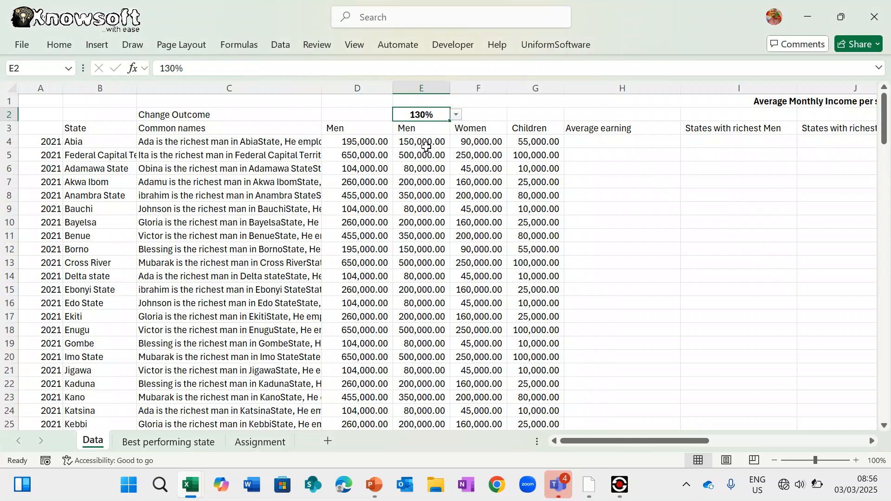
{"action": "left_click", "coordinate": [454, 252]}
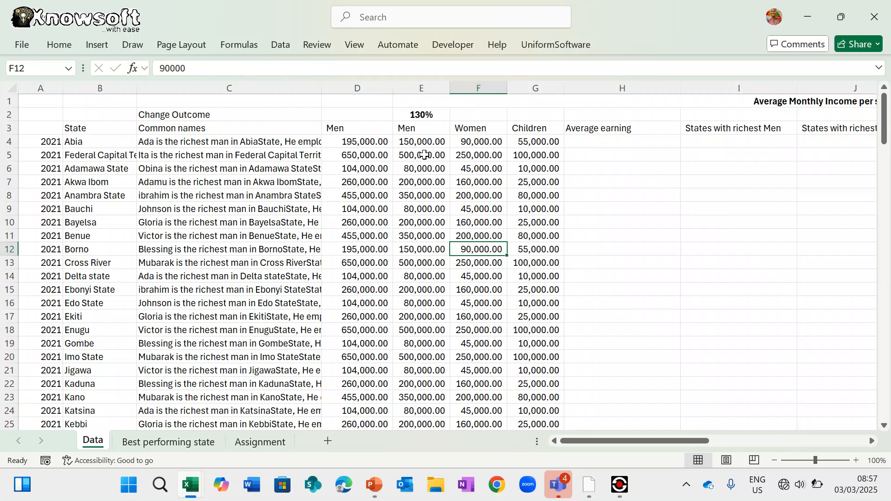
{"action": "left_click", "coordinate": [439, 113]}
{"action": "left_click", "coordinate": [456, 114]}
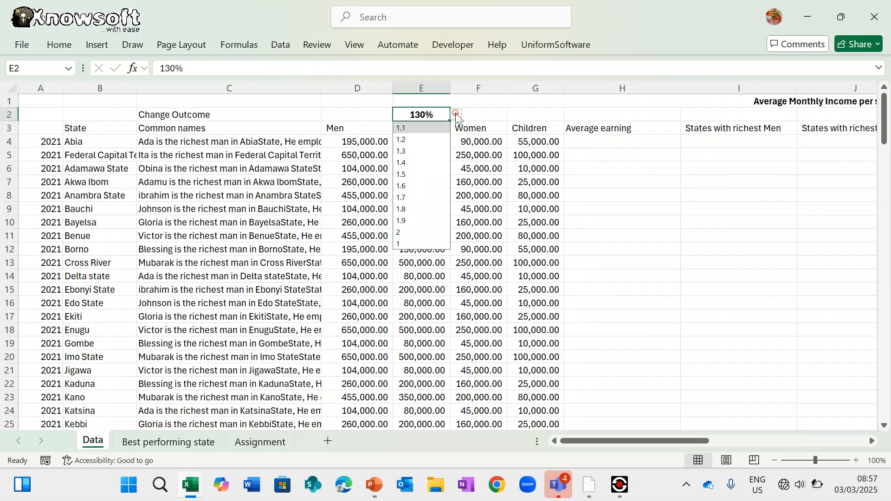
{"action": "left_click", "coordinate": [413, 245]}
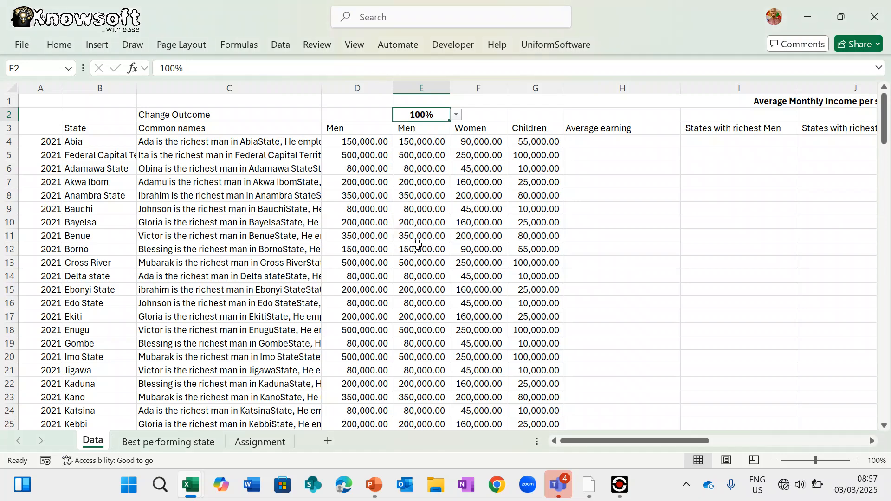
{"action": "left_click", "coordinate": [416, 247]}
{"action": "left_click", "coordinate": [423, 141]}
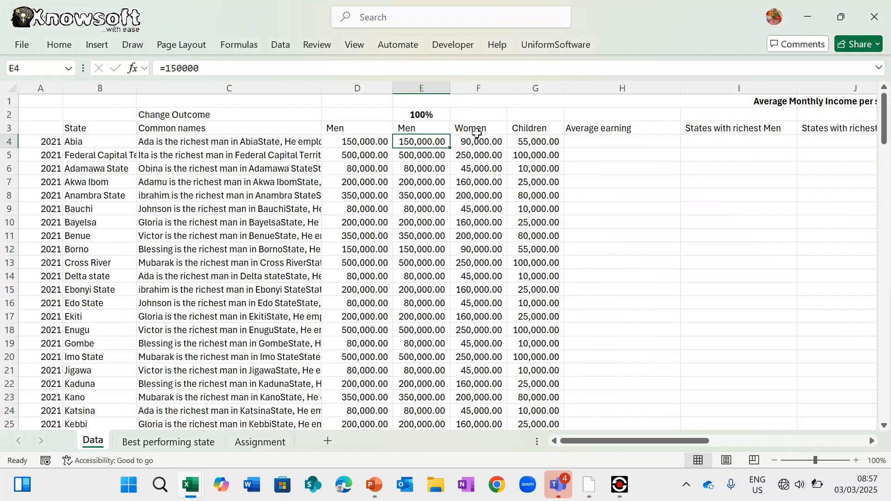
{"action": "left_click", "coordinate": [484, 141]}
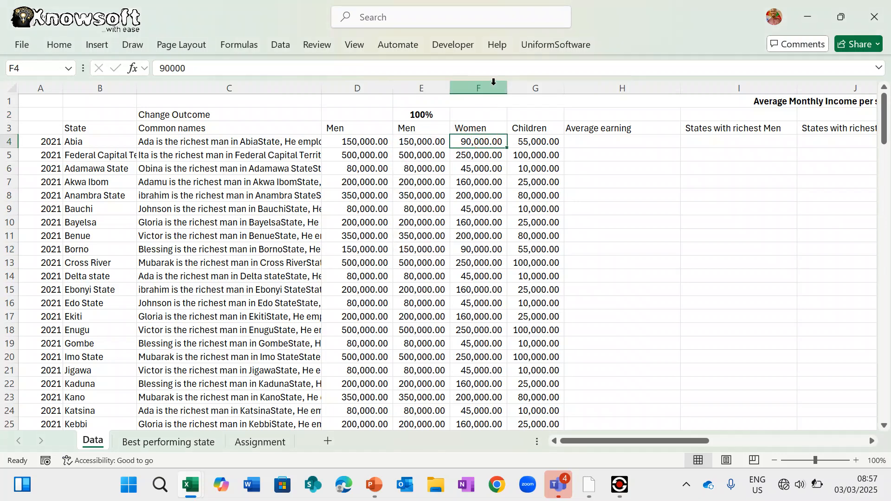
- Insert a new blank column F before the Women figures
{"action": "left_click", "coordinate": [493, 81]}
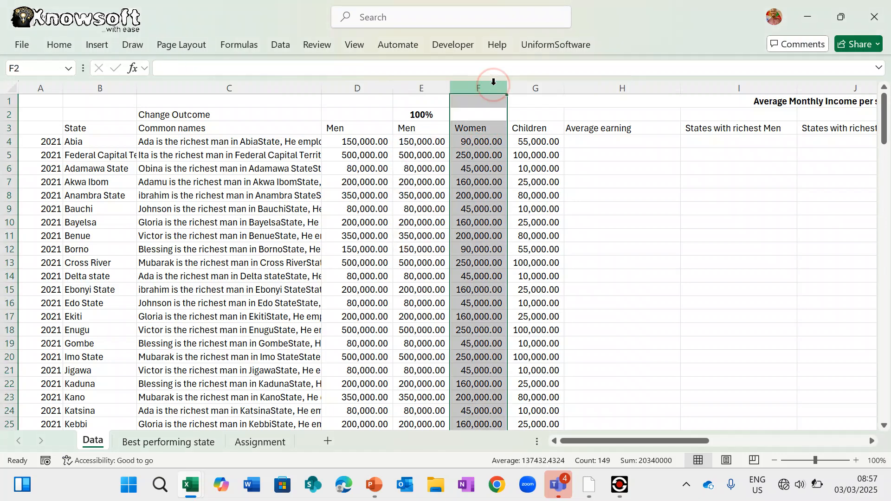
{"action": "right_click", "coordinate": [493, 83]}
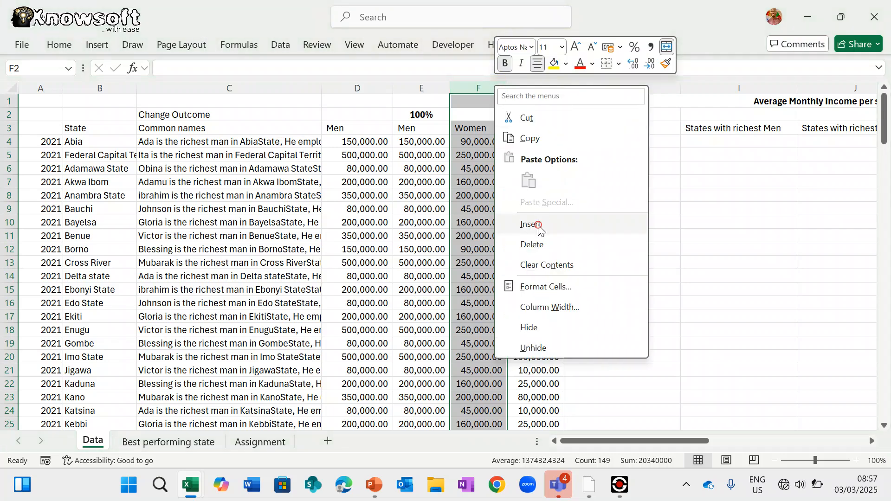
{"action": "left_click", "coordinate": [531, 225]}
- Copy the Women heading from G3 into F3
{"action": "left_click", "coordinate": [529, 129]}
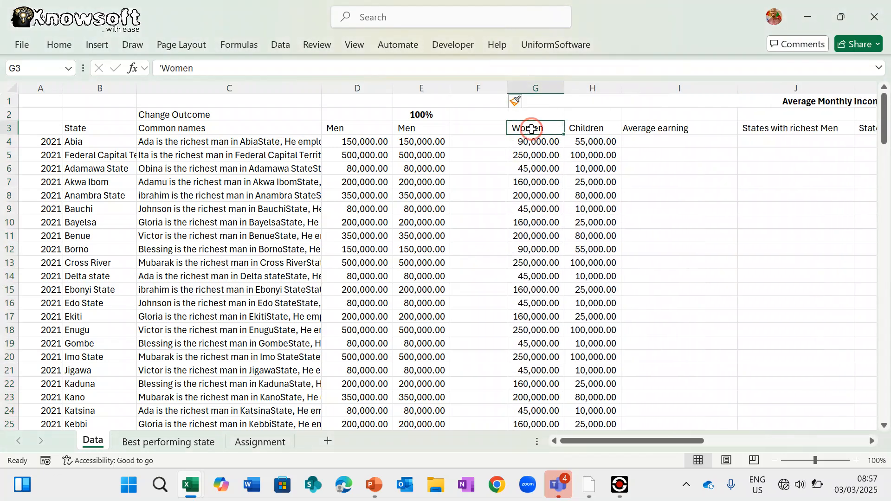
{"action": "key", "text": "ctrl+c"}
{"action": "left_click", "coordinate": [471, 131]}
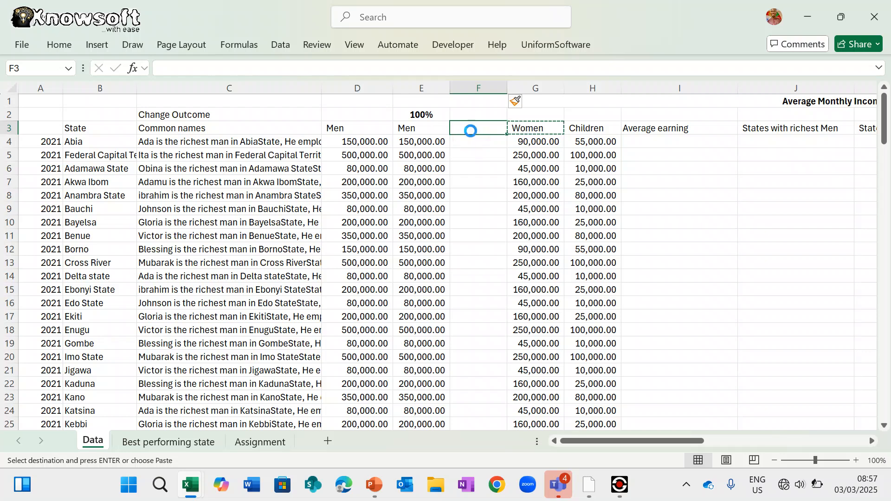
{"action": "key", "text": "ctrl+v"}
{"action": "key", "text": "Escape"}
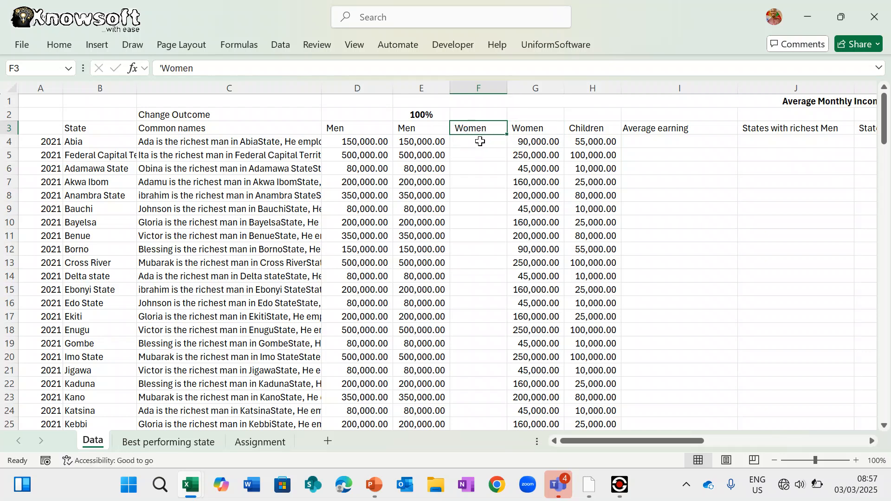
{"action": "left_click", "coordinate": [480, 141]}
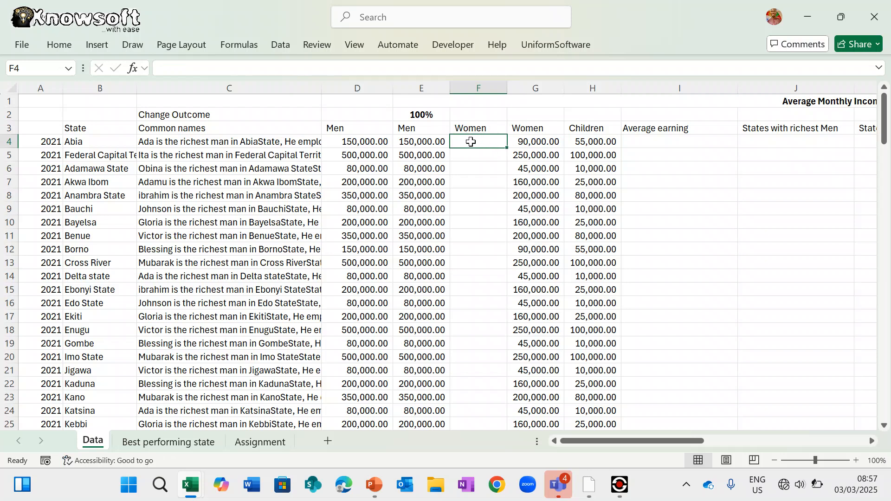
- Enter =G4*$E$2 in F4, making the E2 reference absolute
{"action": "type", "text": "="}
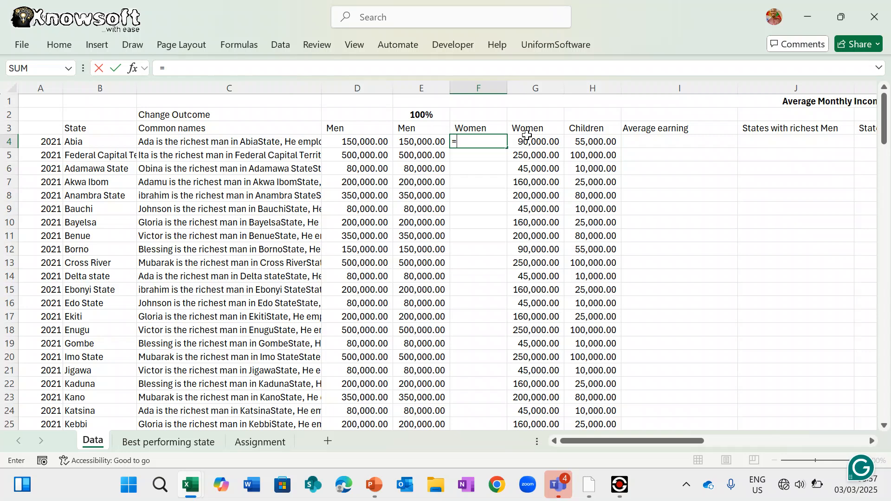
{"action": "left_click", "coordinate": [528, 139]}
{"action": "type", "text": "*"}
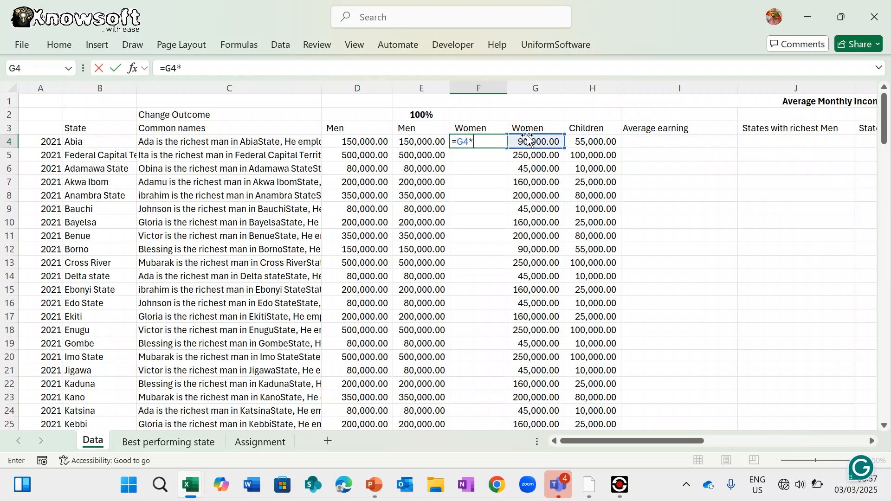
{"action": "left_click", "coordinate": [431, 116]}
{"action": "key", "text": "Return"}
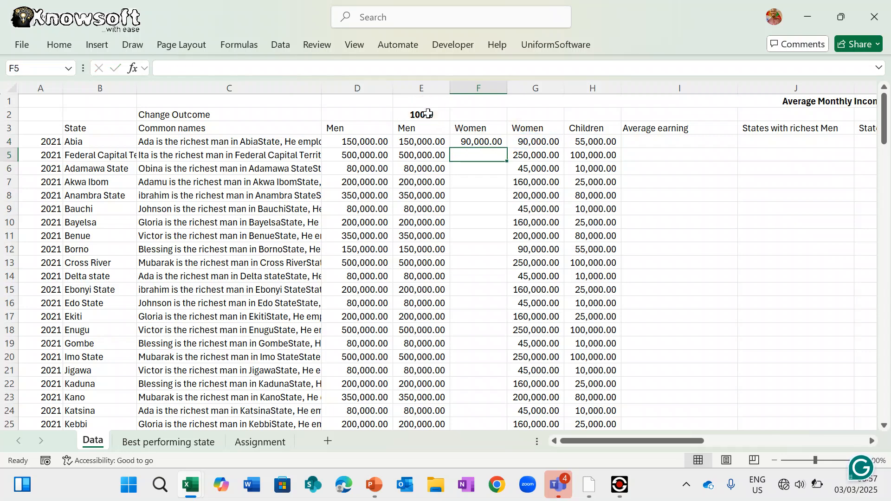
{"action": "left_click", "coordinate": [463, 137]}
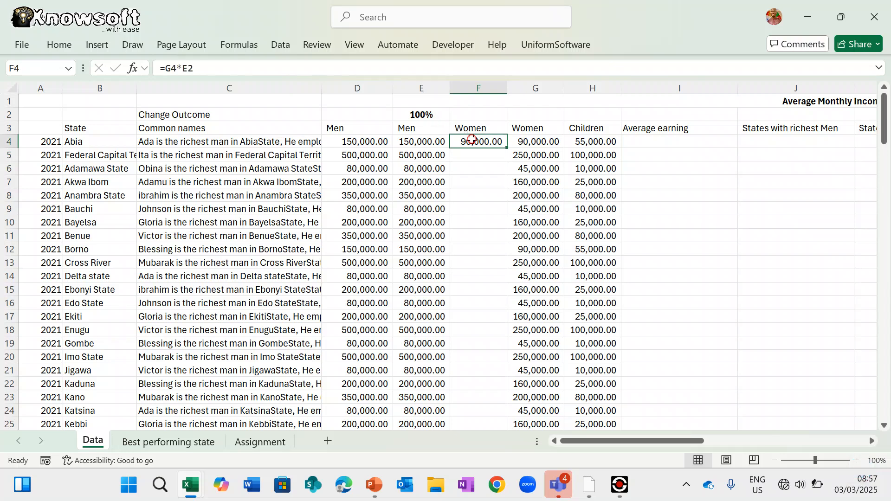
{"action": "left_click", "coordinate": [188, 68]}
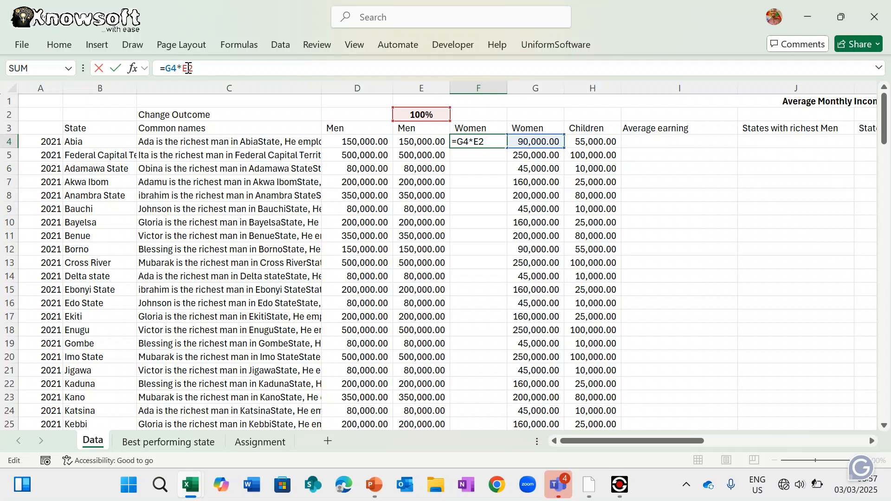
{"action": "key", "text": "F4"}
{"action": "key", "text": "Return"}
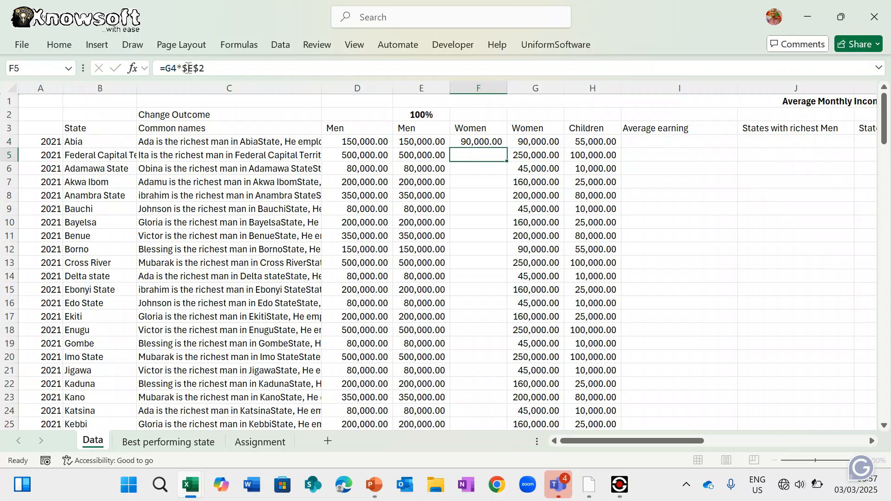
- Copy the F4 formula down the whole Women column F
{"action": "key", "text": "Return"}
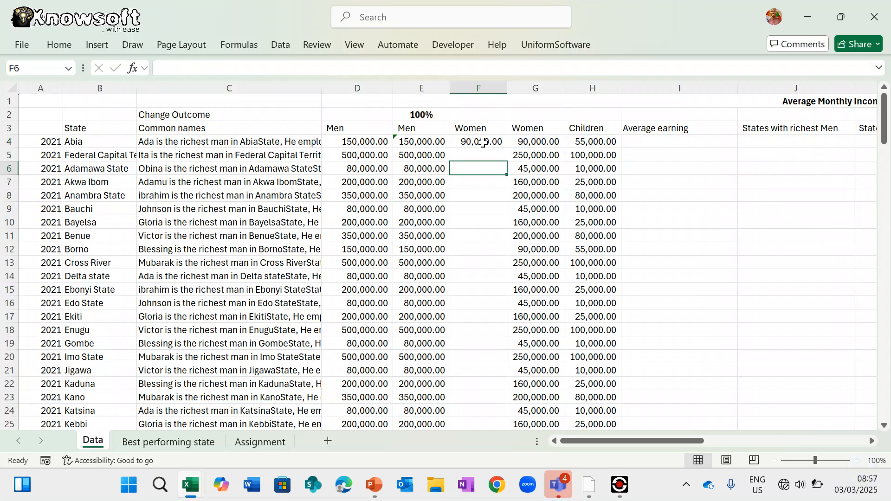
{"action": "left_click", "coordinate": [486, 141]}
{"action": "double_click", "coordinate": [508, 148]}
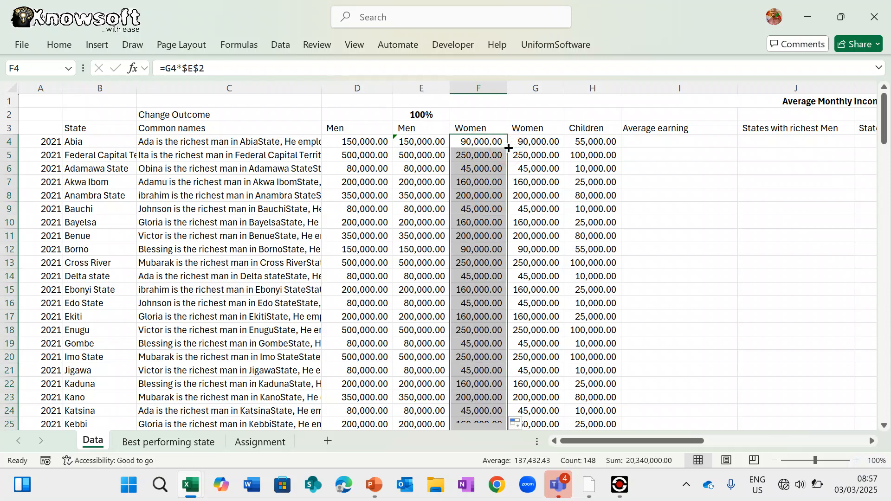
{"action": "left_click", "coordinate": [597, 140]}
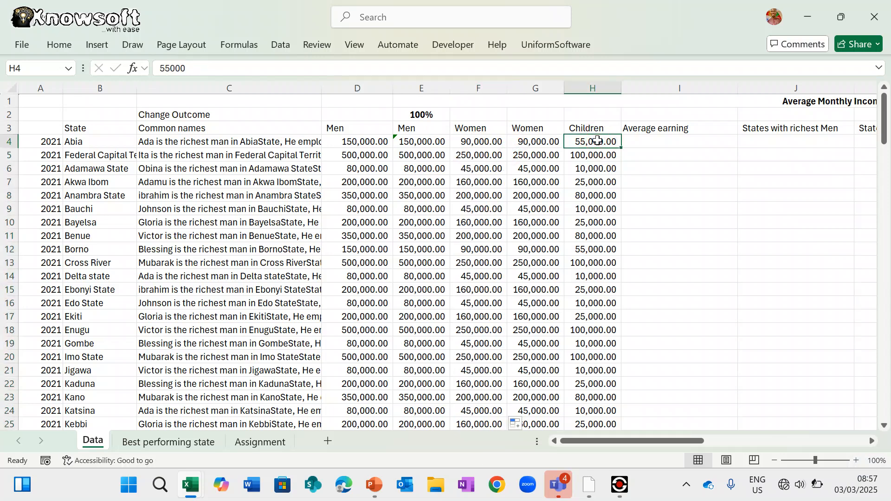
- Insert a blank column at H and copy the 'Children' heading into H3
{"action": "left_click", "coordinate": [598, 88]}
{"action": "right_click", "coordinate": [600, 89]}
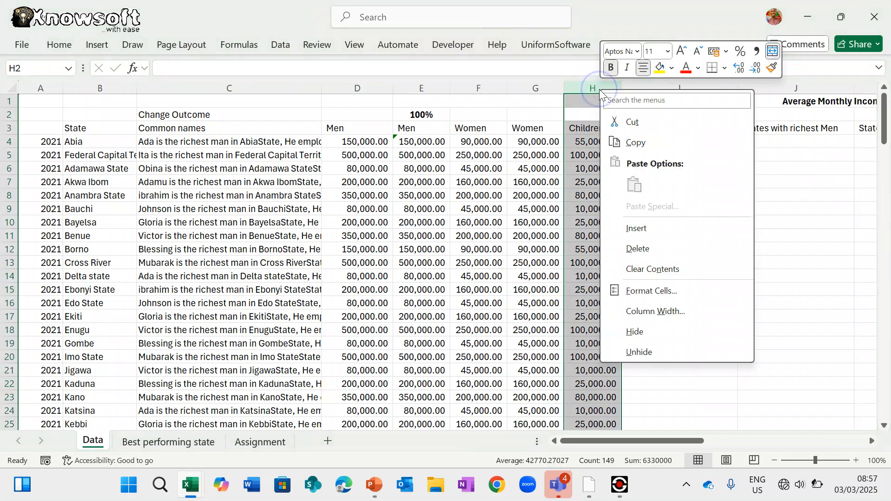
{"action": "left_click", "coordinate": [644, 229]}
{"action": "left_click", "coordinate": [641, 141]}
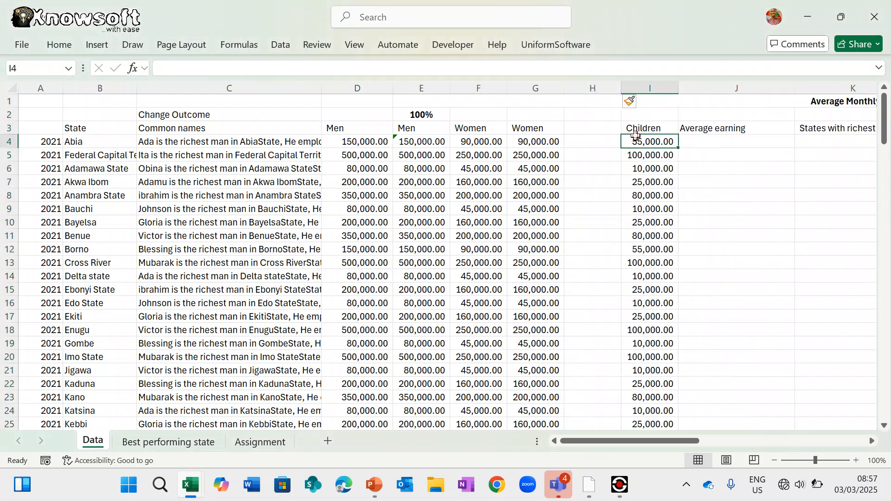
{"action": "left_click", "coordinate": [641, 129]}
{"action": "key", "text": "ctrl+c"}
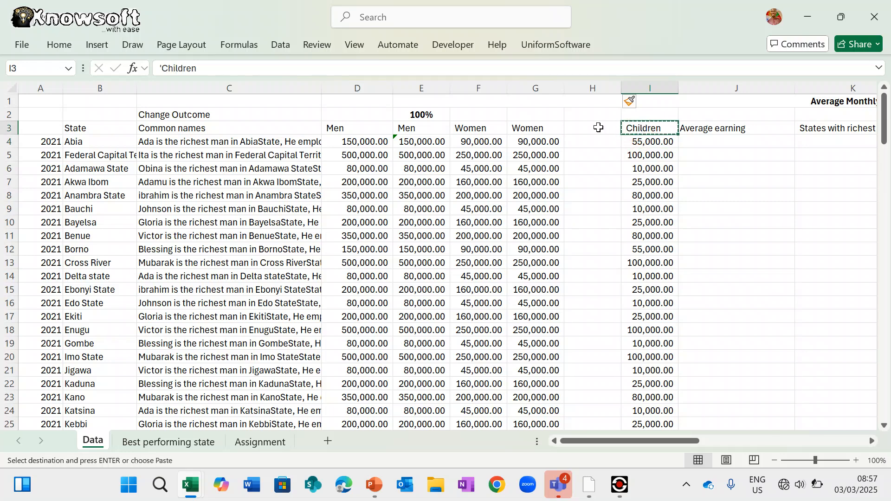
{"action": "left_click", "coordinate": [594, 128]}
{"action": "key", "text": "ctrl+v"}
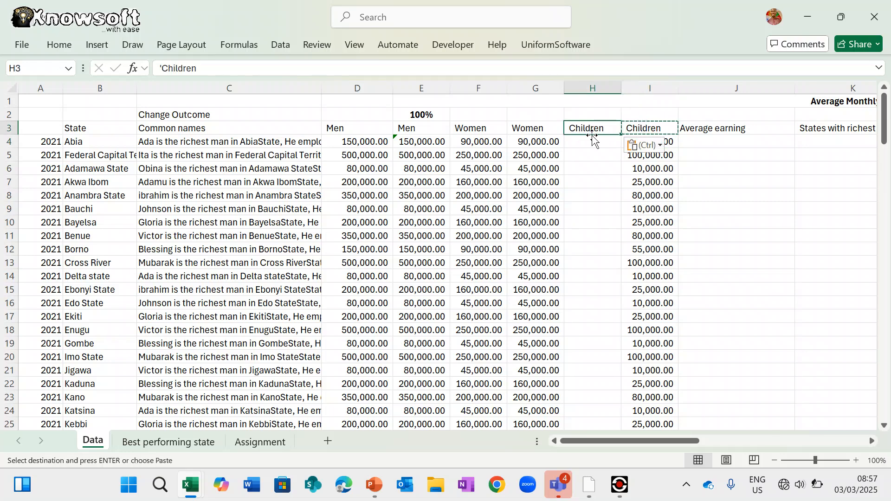
{"action": "key", "text": "Escape"}
- Enter =I4*$E$2 in H4, with E2 made absolute
{"action": "left_click", "coordinate": [589, 142]}
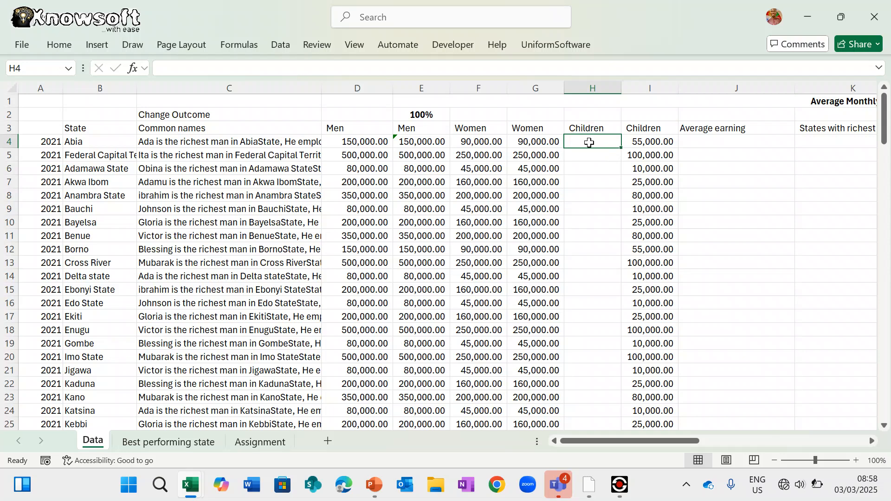
{"action": "type", "text": "="}
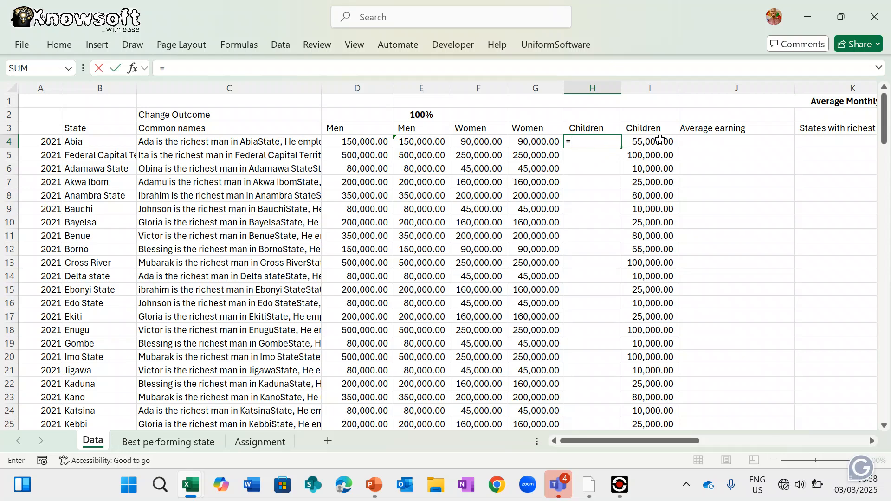
{"action": "left_click", "coordinate": [659, 141]}
{"action": "type", "text": "*"}
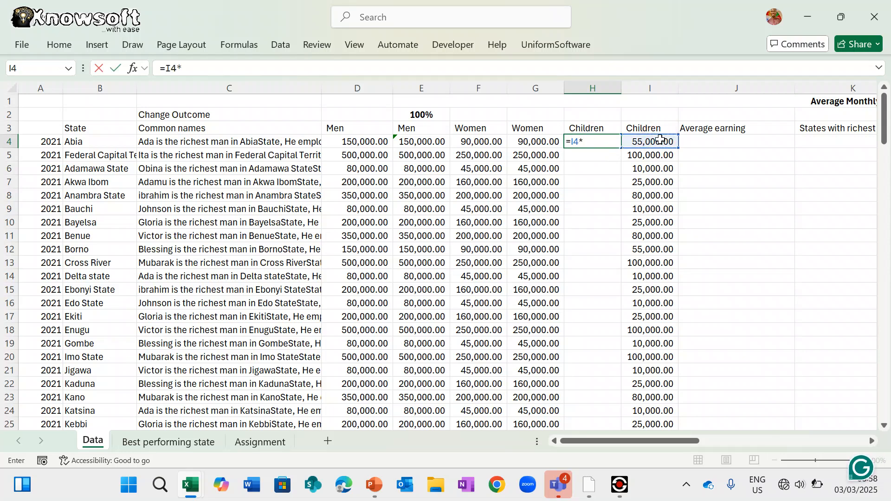
{"action": "left_click", "coordinate": [424, 114]}
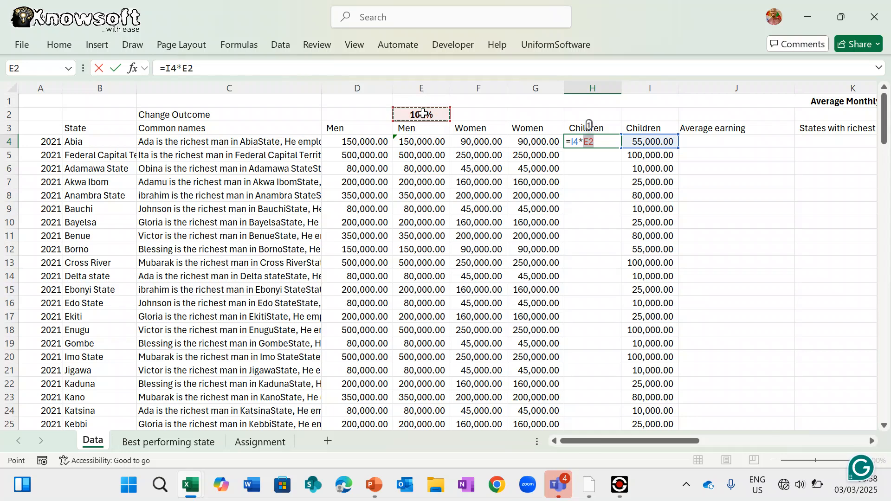
{"action": "key", "text": "Return"}
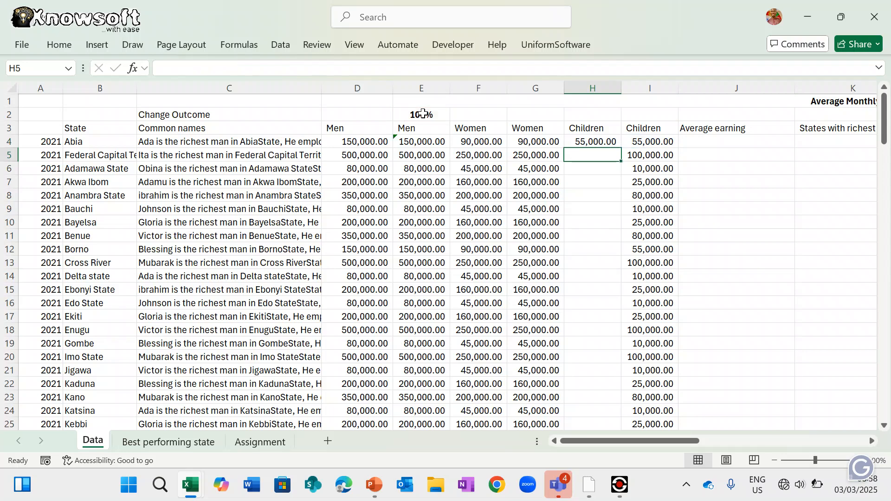
{"action": "left_click", "coordinate": [594, 141]}
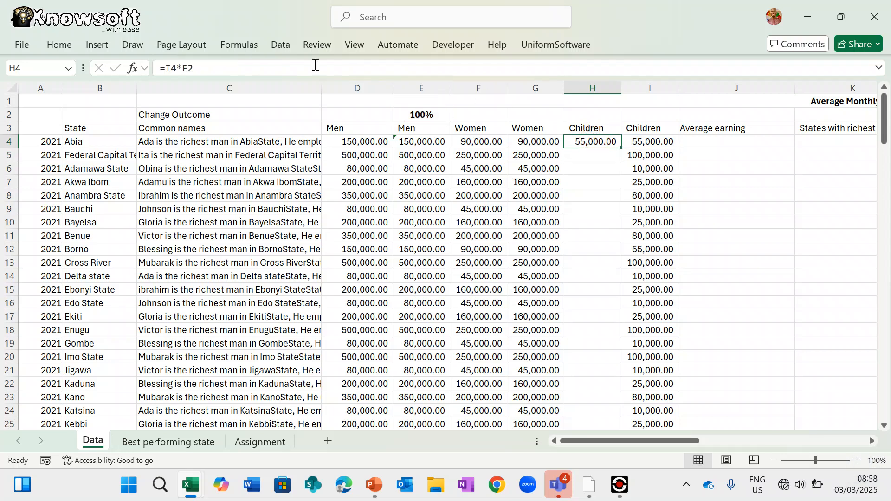
{"action": "left_click", "coordinate": [182, 67]}
{"action": "left_click", "coordinate": [189, 66]}
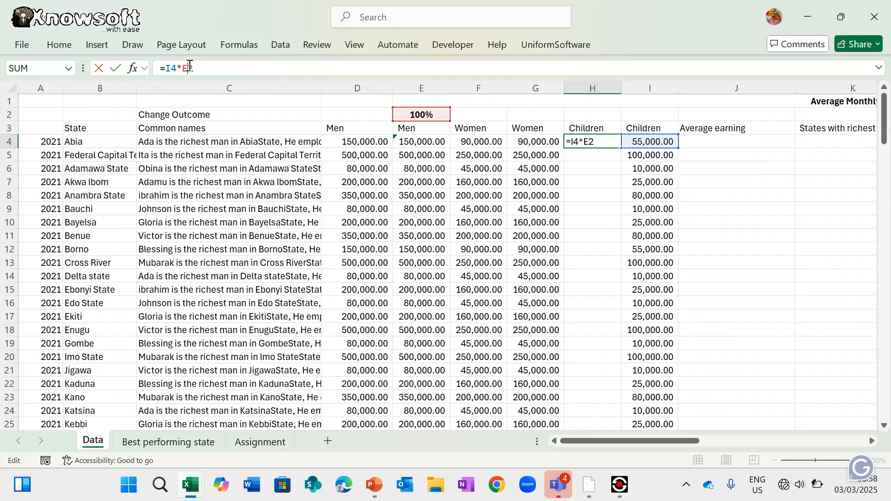
{"action": "key", "text": "F4"}
{"action": "key", "text": "Return"}
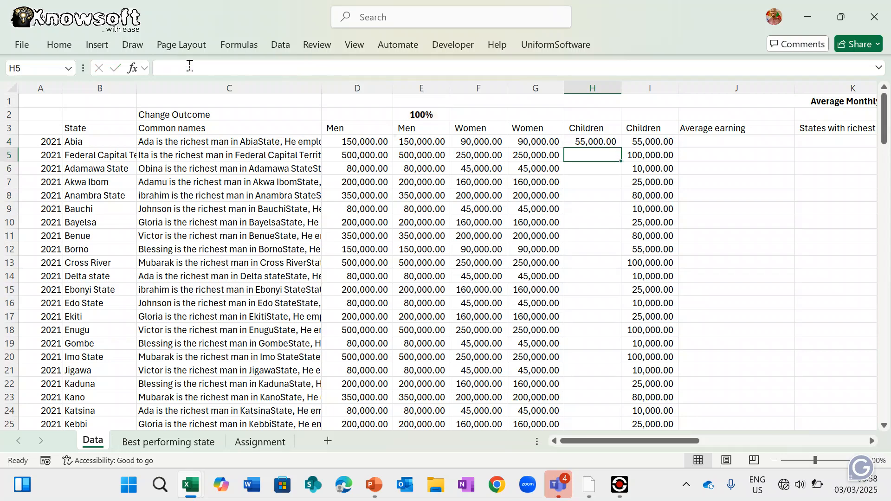
{"action": "left_click", "coordinate": [589, 141]}
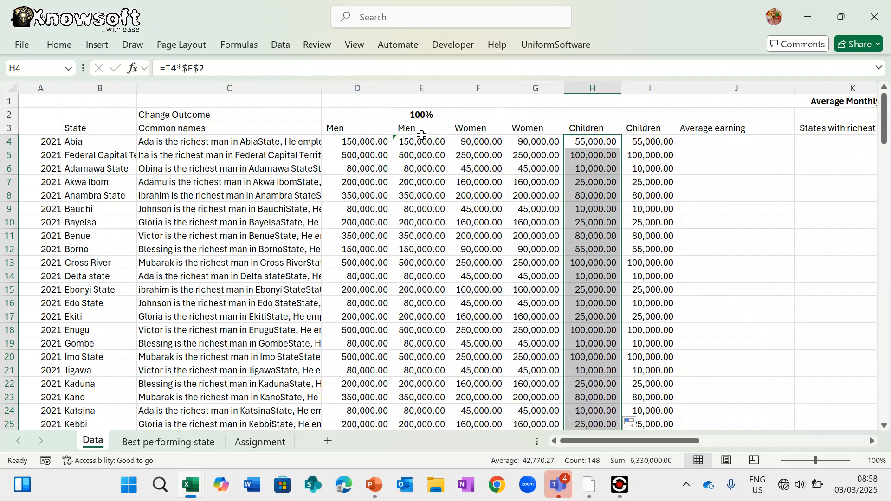
{"action": "left_click", "coordinate": [426, 115]}
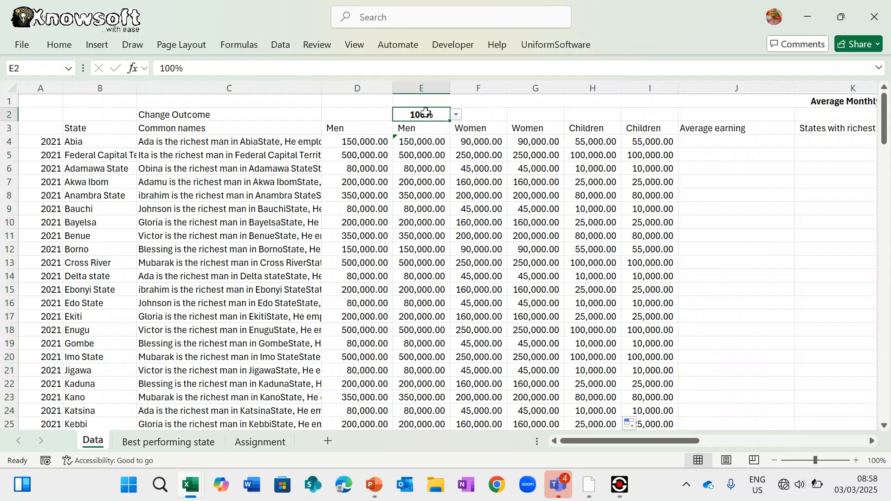
- Copy the 100% value from E2 into D2
{"action": "key", "text": "ctrl+c"}
{"action": "left_click", "coordinate": [351, 115]}
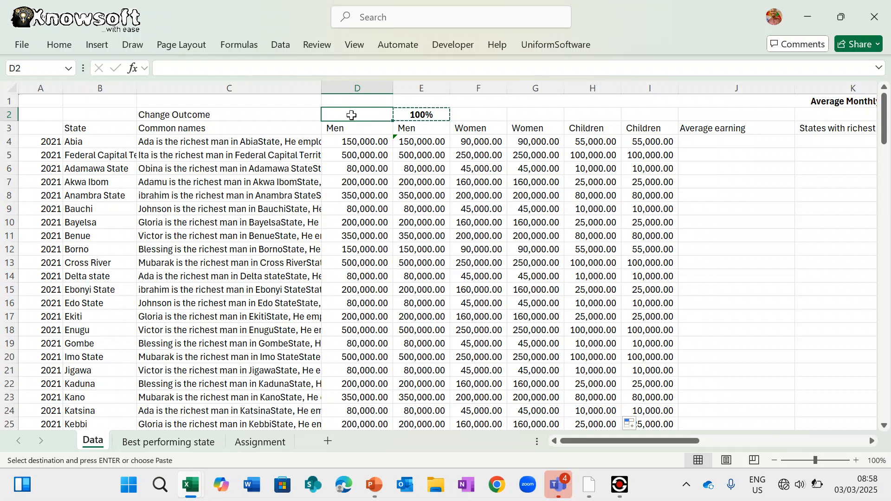
{"action": "key", "text": "Return"}
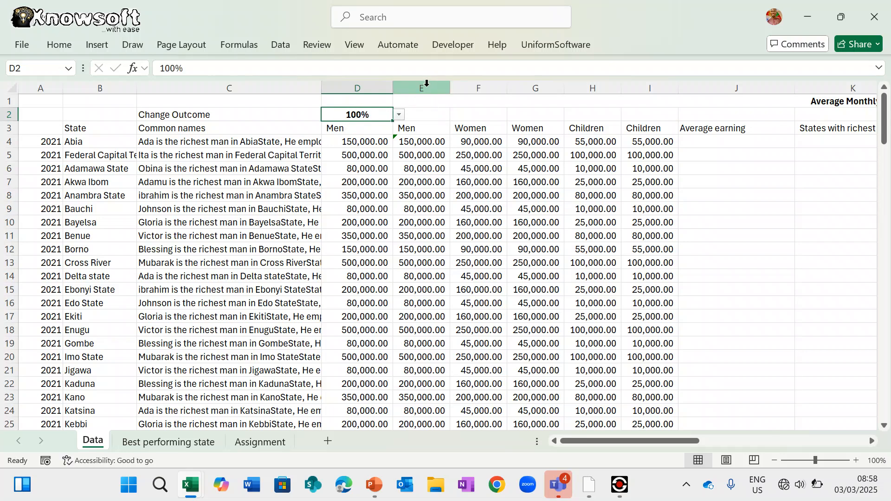
- Hide the duplicate Men, Women and Children columns E, G and I
{"action": "left_click", "coordinate": [424, 88]}
{"action": "left_click", "coordinate": [544, 86], "text": "ctrl"}
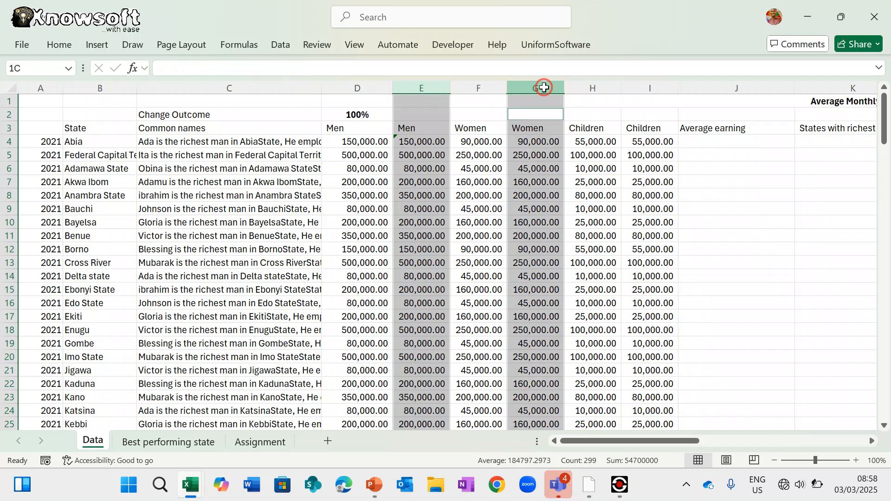
{"action": "left_click", "coordinate": [649, 89], "text": "ctrl"}
{"action": "right_click", "coordinate": [648, 88]}
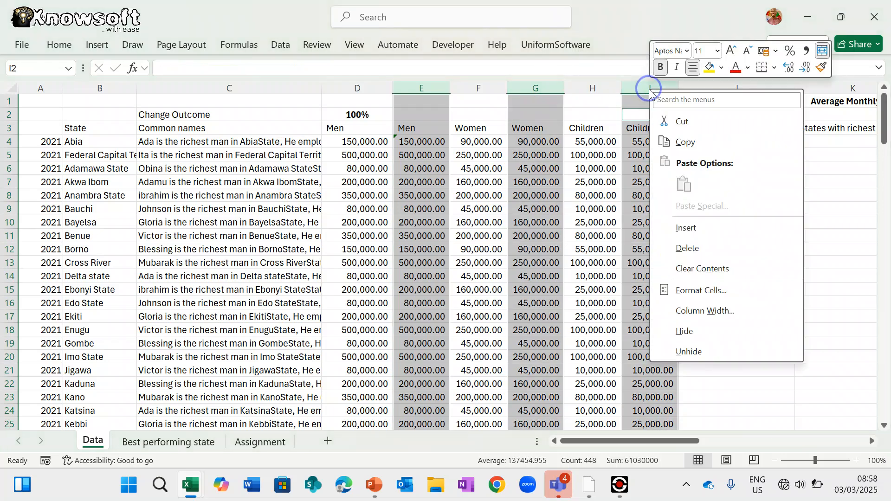
{"action": "left_click", "coordinate": [700, 229]}
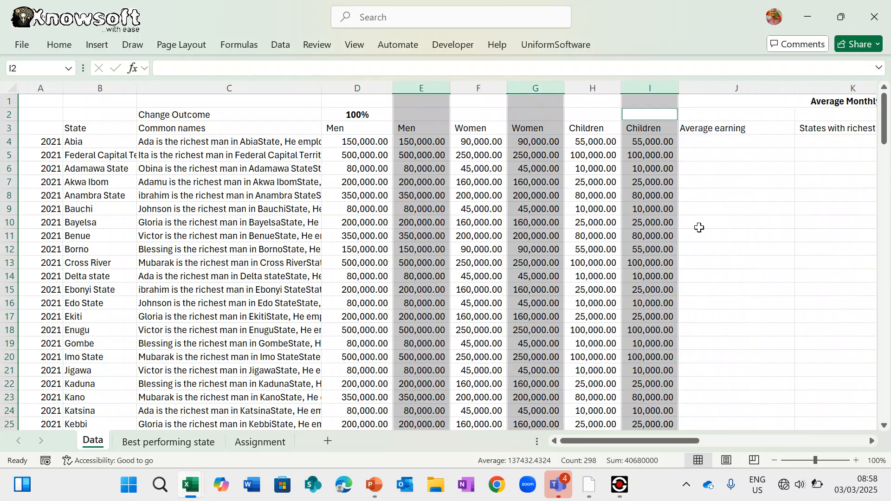
{"action": "right_click", "coordinate": [647, 84]}
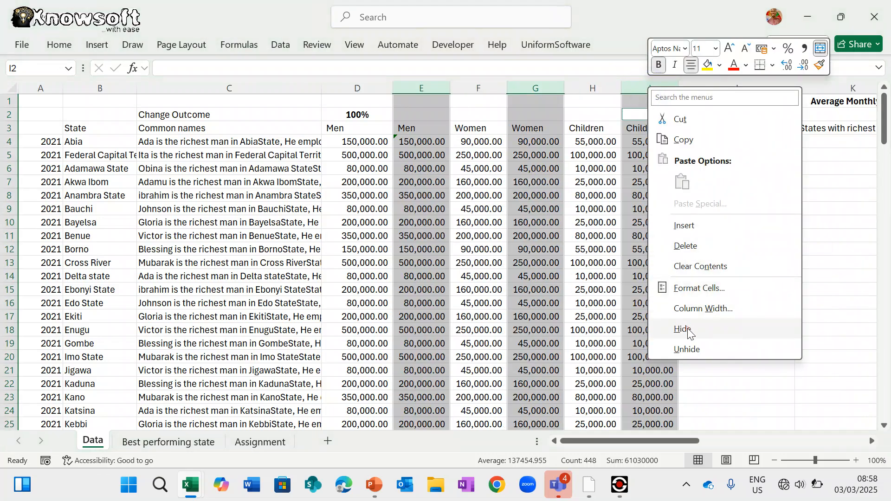
{"action": "left_click", "coordinate": [685, 328]}
{"action": "left_click", "coordinate": [600, 303]}
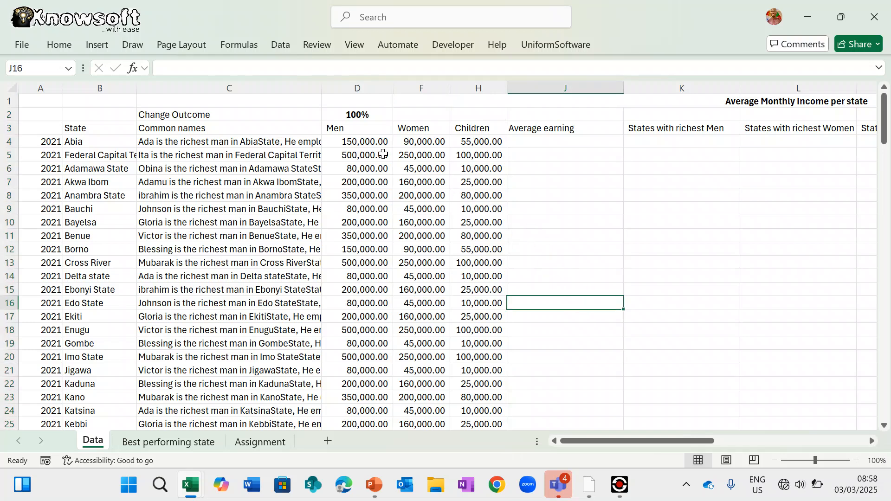
- Enter =AVERAGE(D4,F4,H4) in J4 for the Average earning
{"action": "left_click", "coordinate": [355, 129]}
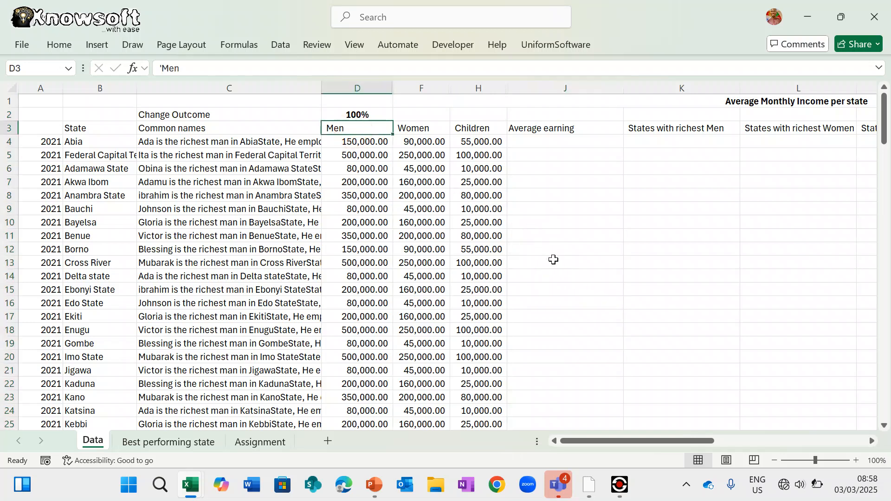
{"action": "left_click", "coordinate": [552, 141]}
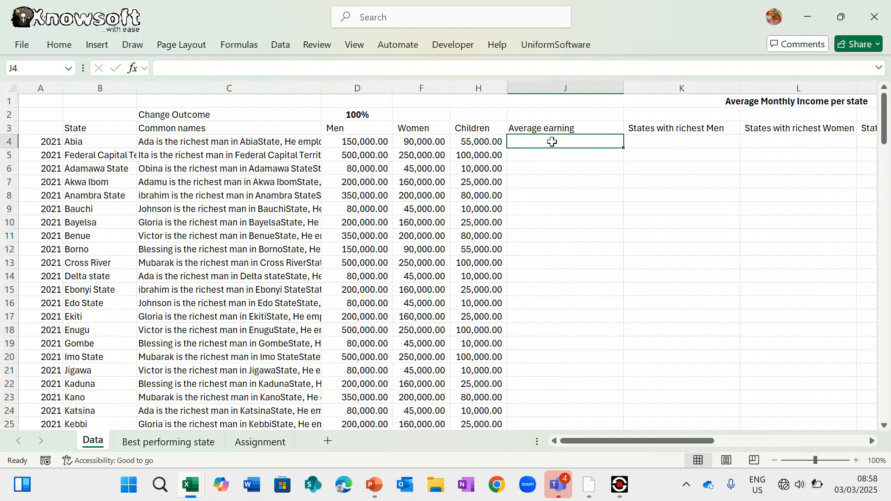
{"action": "type", "text": "="}
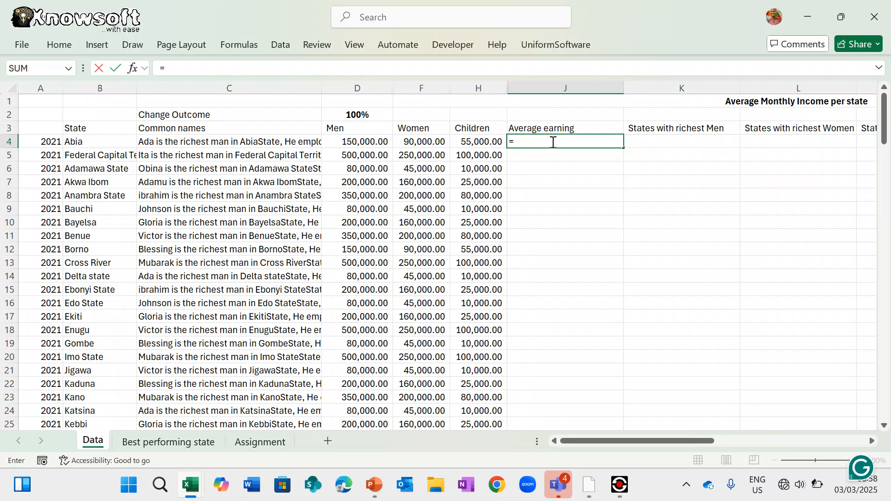
{"action": "type", "text": "Avera"}
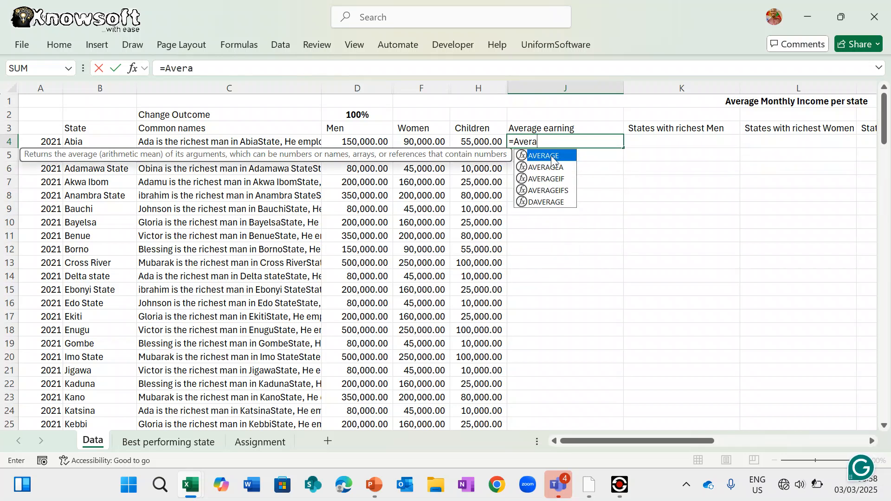
{"action": "double_click", "coordinate": [551, 156]}
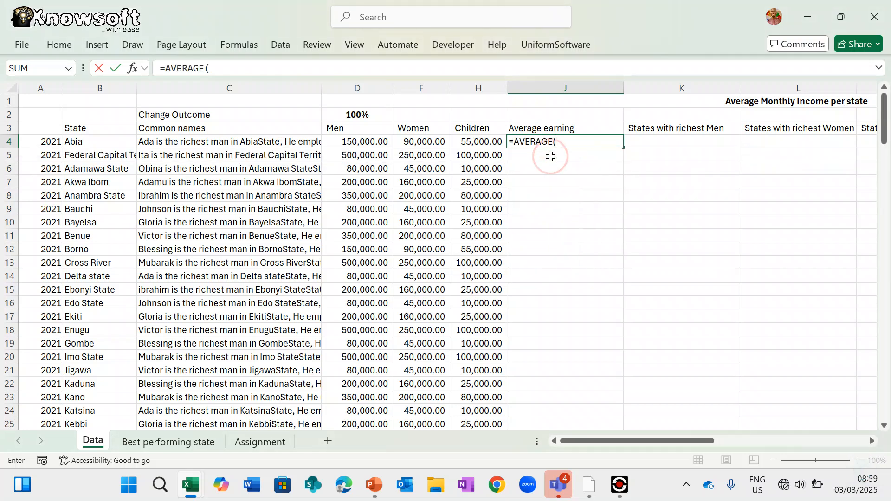
{"action": "left_click", "coordinate": [364, 142]}
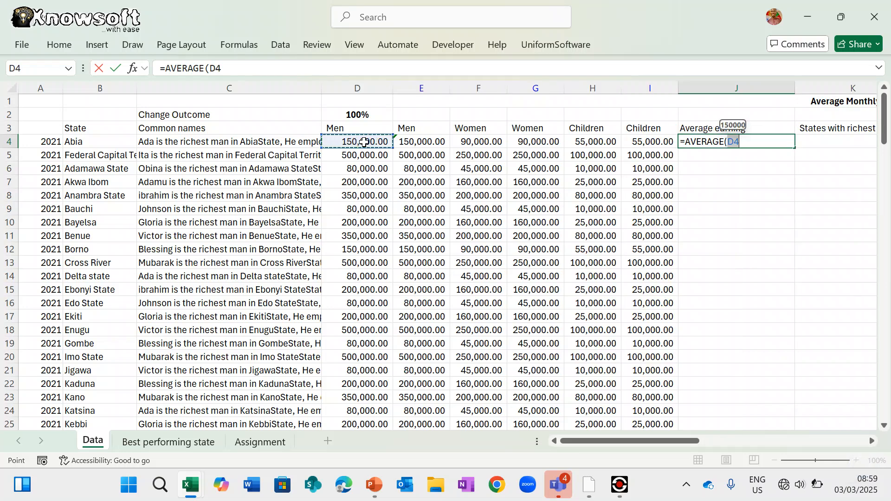
{"action": "type", "text": ","}
{"action": "left_click", "coordinate": [425, 142]}
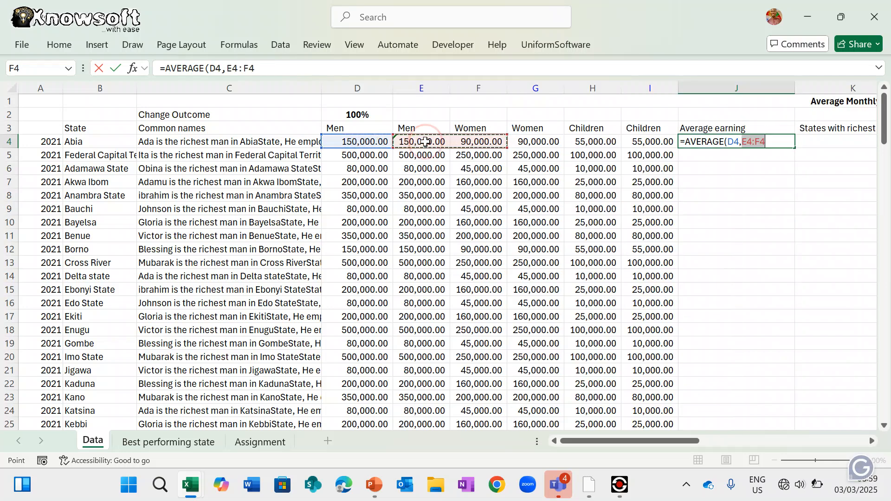
{"action": "left_click", "coordinate": [482, 143]}
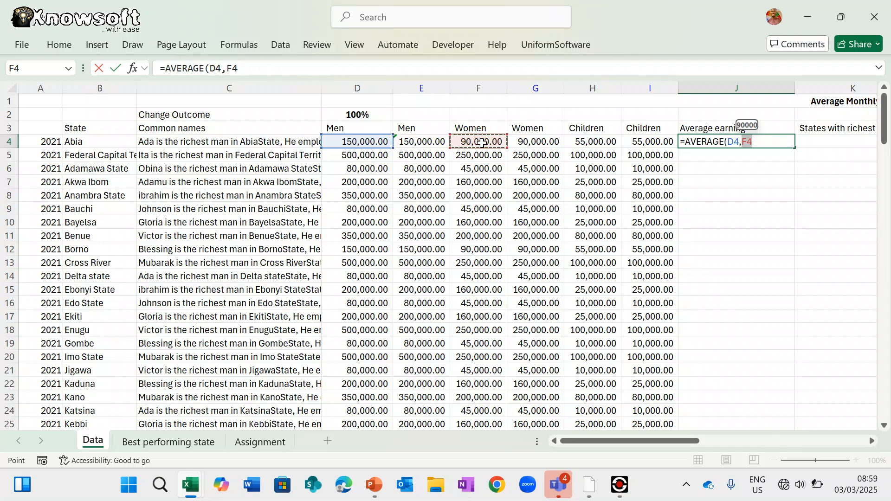
{"action": "type", "text": ","}
{"action": "left_click", "coordinate": [483, 140]}
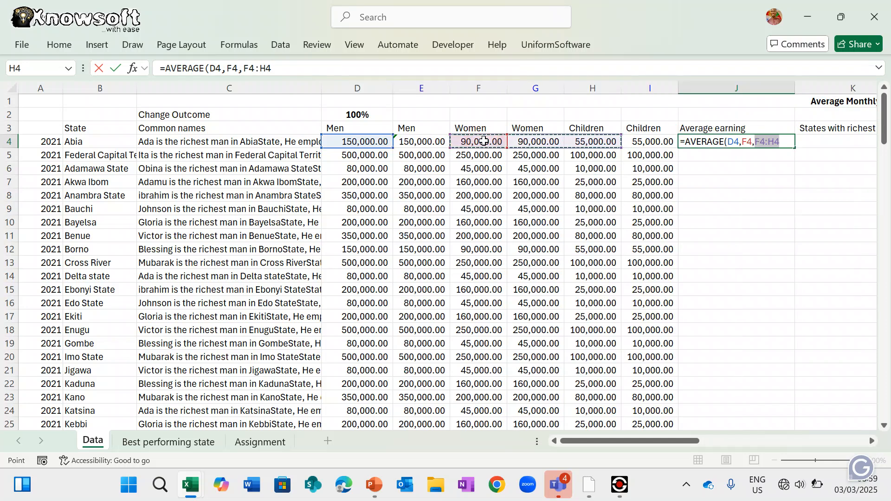
{"action": "left_click", "coordinate": [584, 141]}
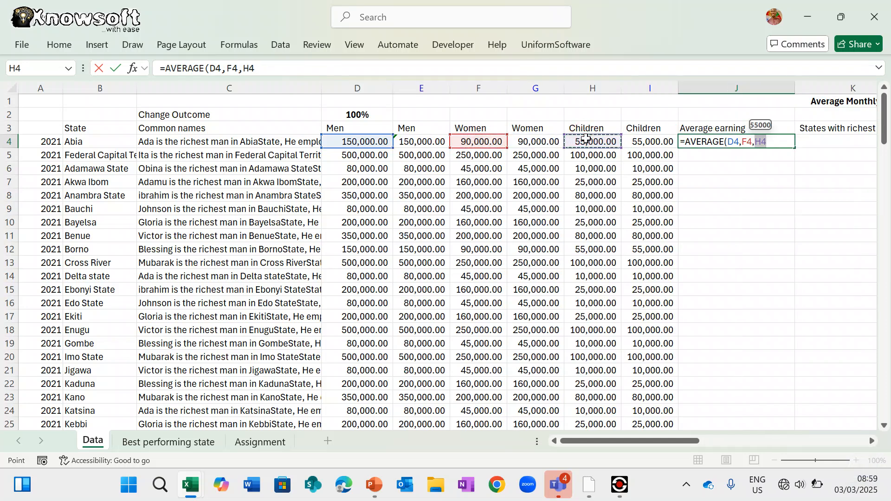
{"action": "type", "text": ")"}
{"action": "key", "text": "Return"}
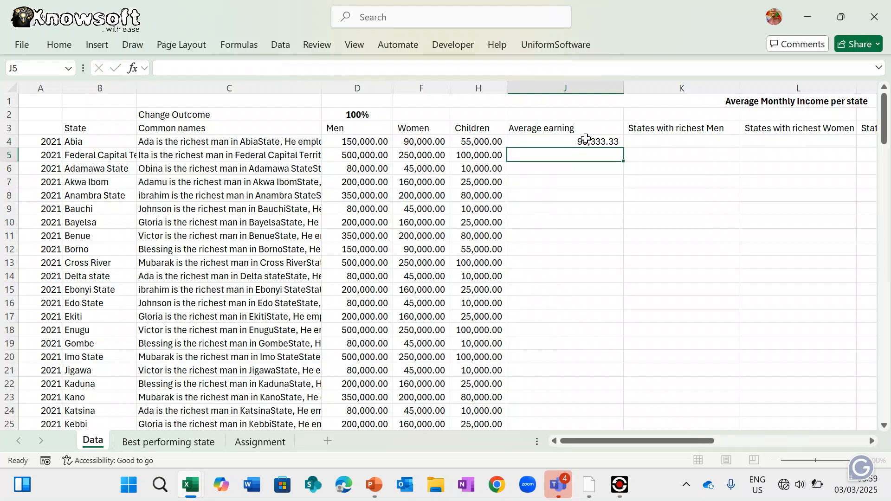
- Copy the J4 average formula down column J
{"action": "key", "text": "Return"}
{"action": "left_click", "coordinate": [604, 141]}
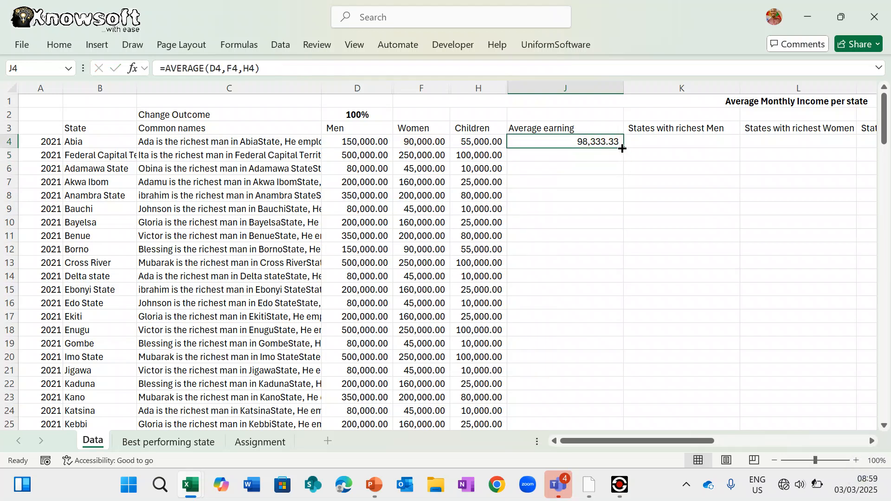
{"action": "double_click", "coordinate": [624, 147]}
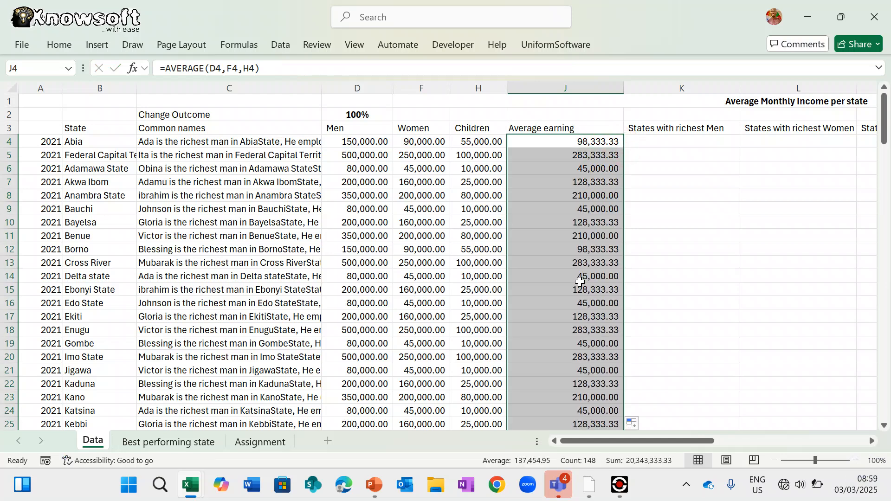
{"action": "scroll", "coordinate": [580, 282], "scroll_direction": "right", "scroll_amount": 5}
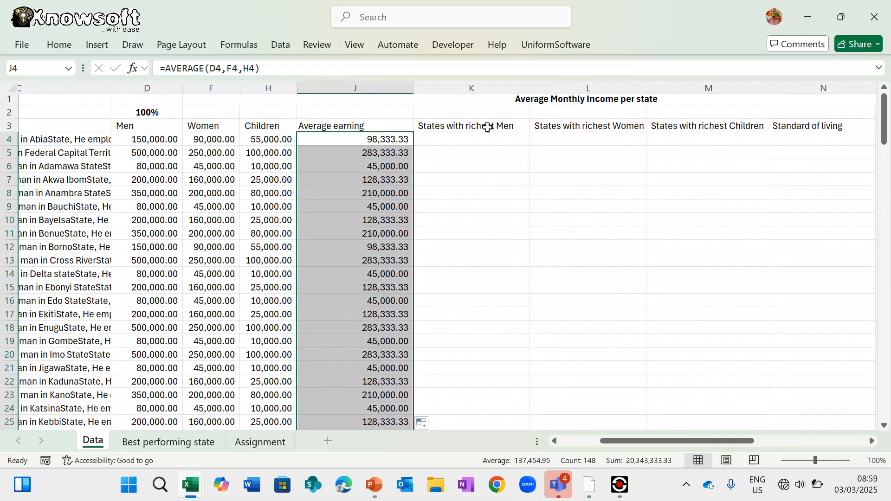
{"action": "left_click", "coordinate": [487, 127]}
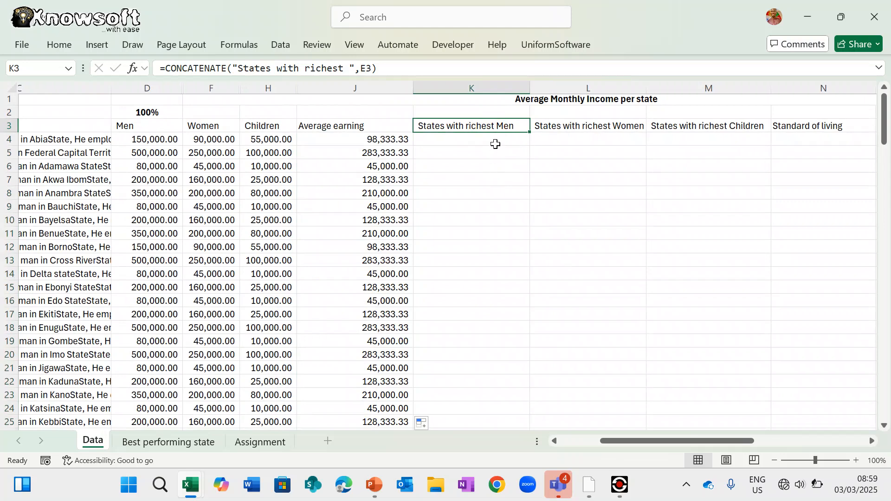
- Switch to the Assignment sheet to reread the task
{"action": "scroll", "coordinate": [496, 144], "scroll_direction": "up", "scroll_amount": 1}
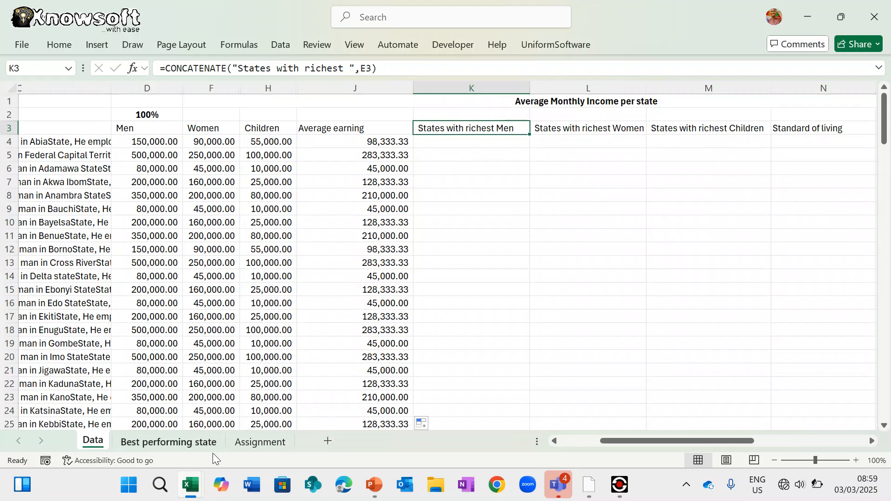
{"action": "left_click", "coordinate": [259, 443]}
{"action": "scroll", "coordinate": [324, 205], "scroll_direction": "down", "scroll_amount": 1}
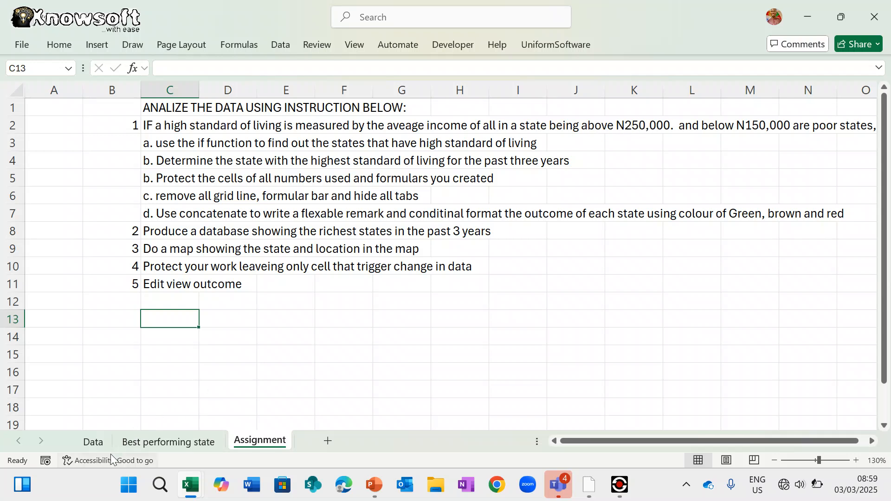
- On the Data sheet, enter =IF(D4>250000,B4,"") in K4
{"action": "left_click", "coordinate": [152, 444]}
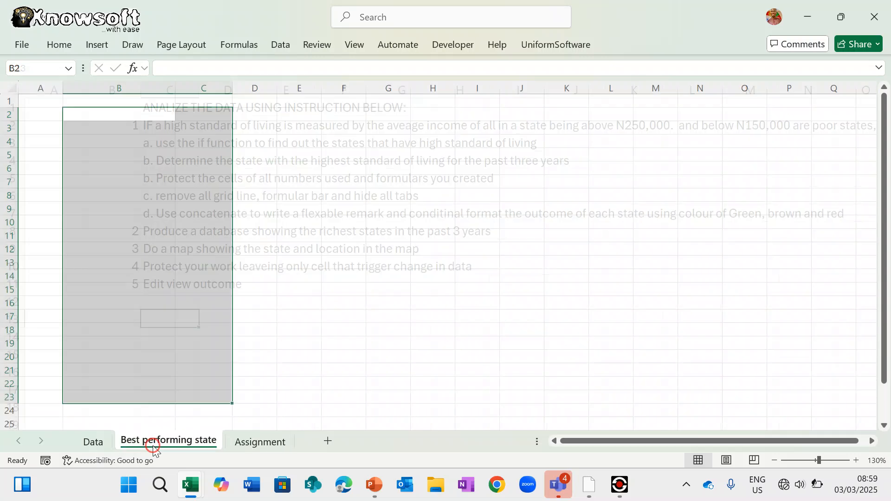
{"action": "left_click", "coordinate": [97, 441]}
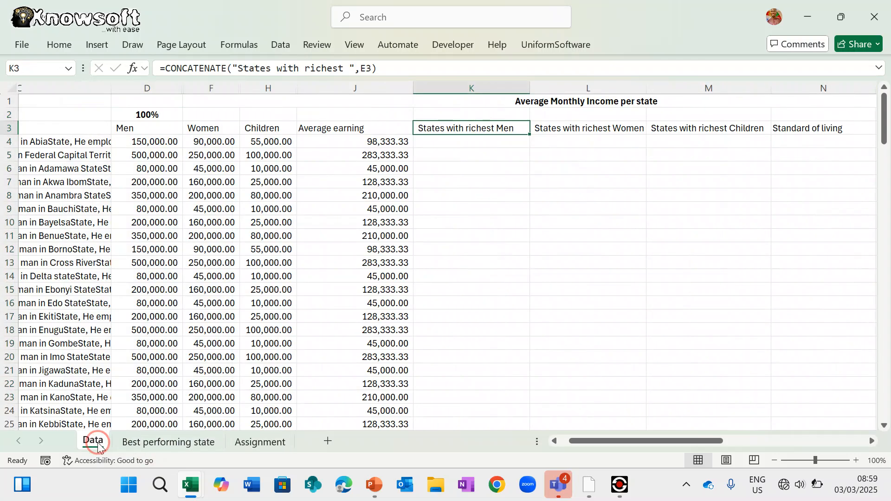
{"action": "left_click", "coordinate": [458, 142]}
{"action": "type", "text": "="}
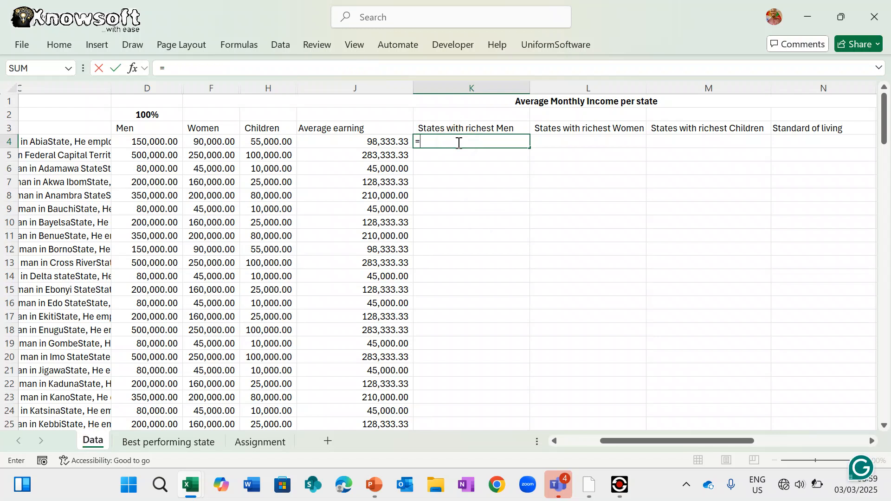
{"action": "type", "text": "if("}
{"action": "left_click", "coordinate": [163, 142]}
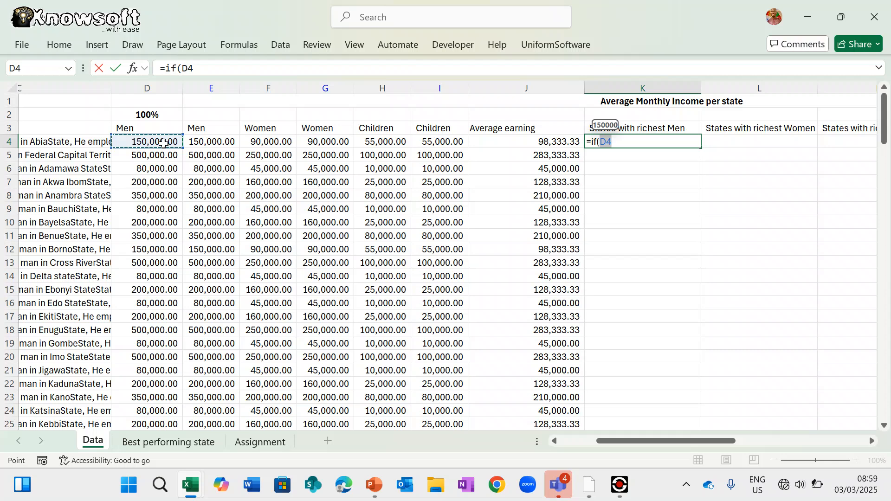
{"action": "type", "text": ">250000,"}
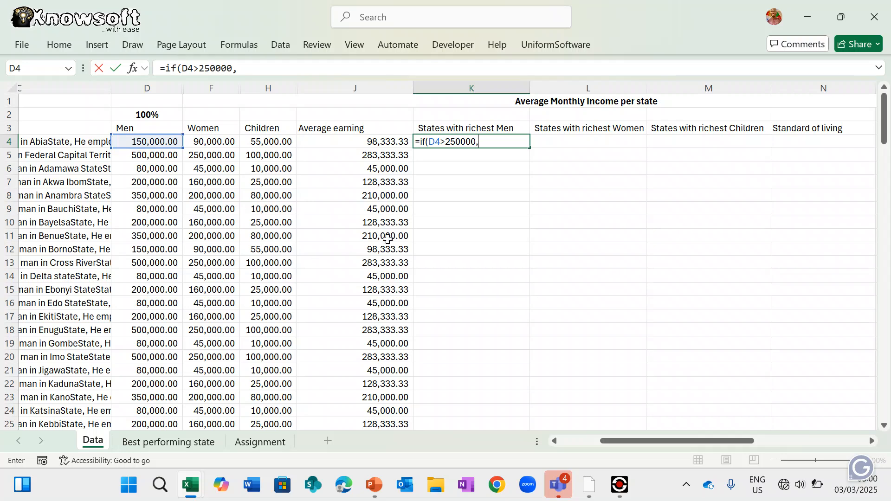
{"action": "scroll", "coordinate": [409, 261], "scroll_direction": "left", "scroll_amount": 3}
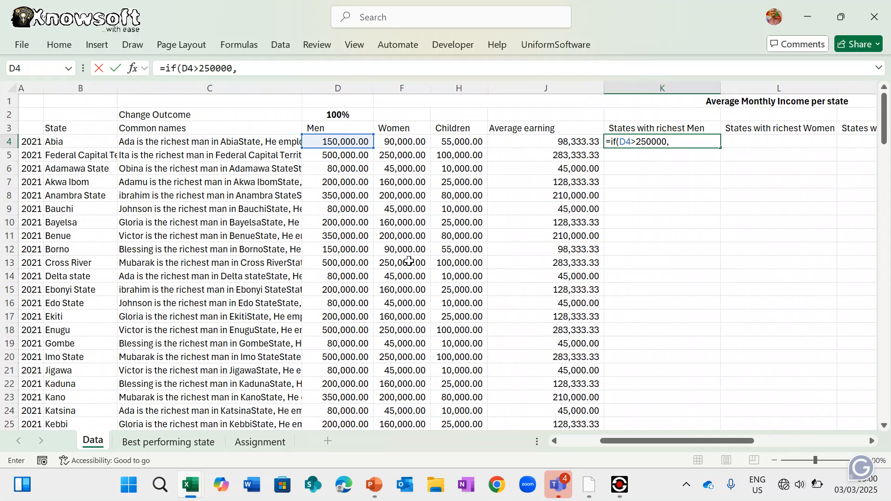
{"action": "left_click", "coordinate": [78, 143]}
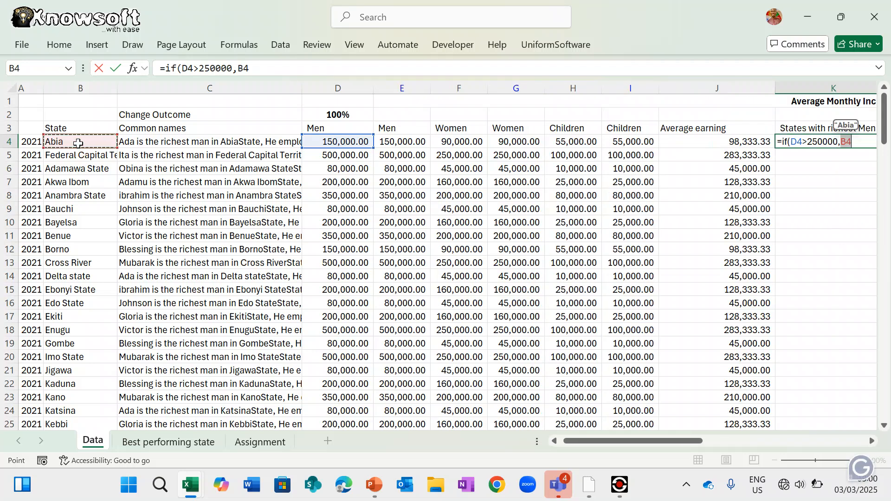
{"action": "type", "text": ","}
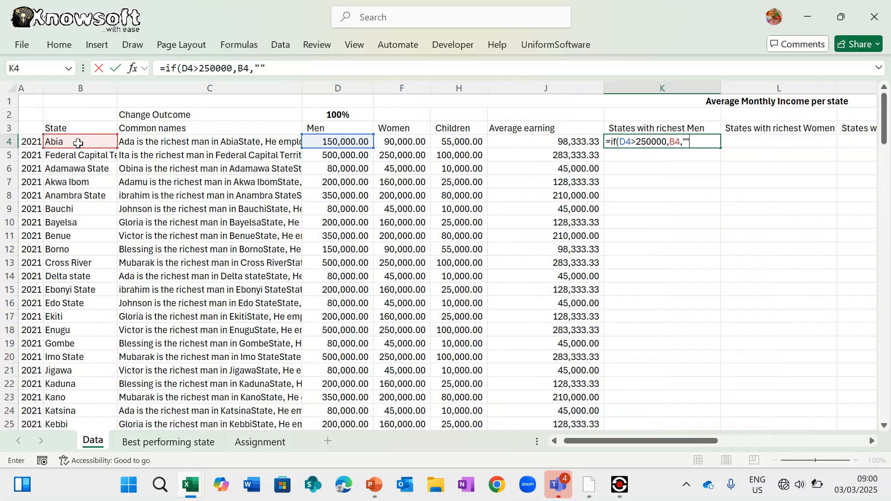
{"action": "key", "text": "ctrl+Return"}
- Copy the K4 formula down the States with richest Men column
{"action": "key", "text": "Down"}
{"action": "key", "text": "Down"}
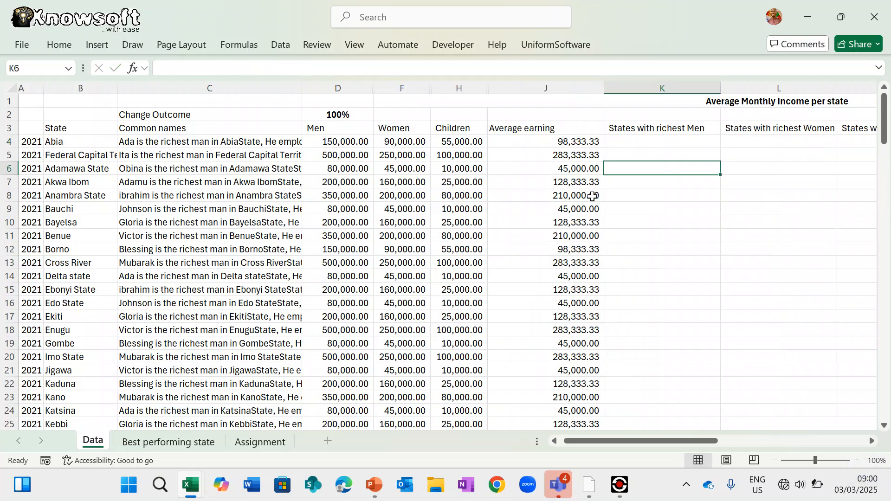
{"action": "left_click", "coordinate": [682, 138]}
{"action": "double_click", "coordinate": [721, 148]}
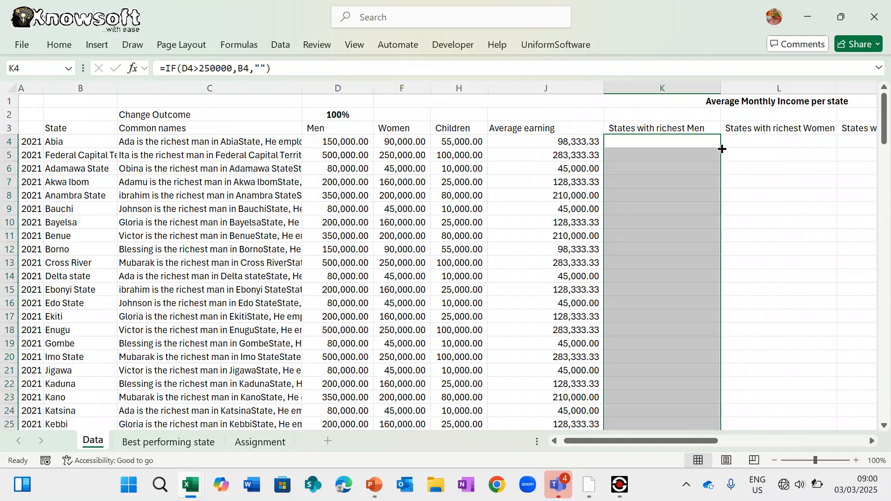
{"action": "scroll", "coordinate": [671, 279], "scroll_direction": "down", "scroll_amount": 13}
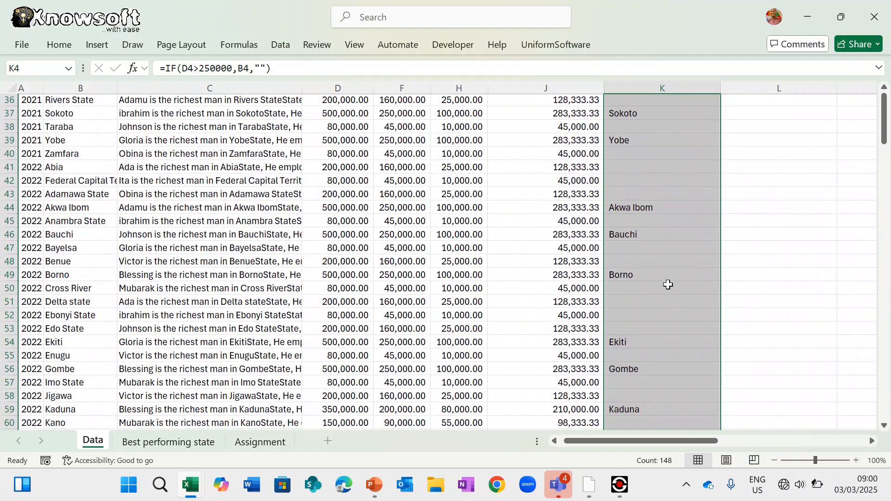
{"action": "scroll", "coordinate": [668, 285], "scroll_direction": "down", "scroll_amount": 20}
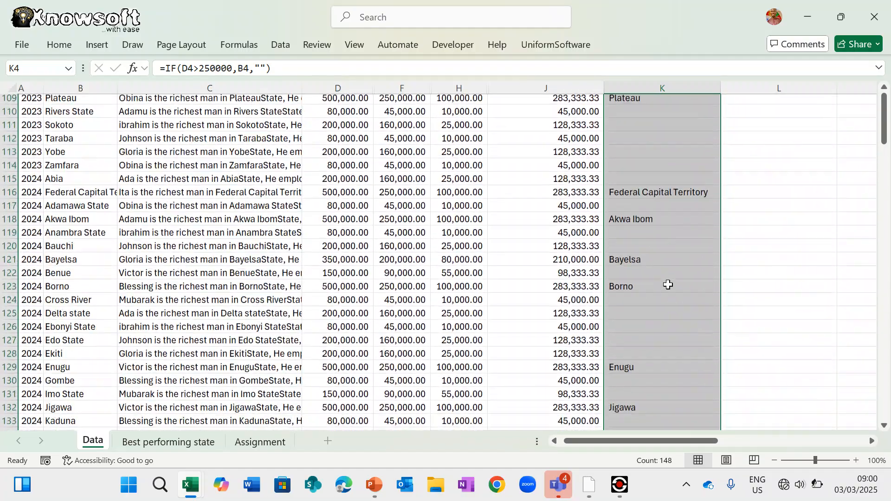
{"action": "scroll", "coordinate": [669, 285], "scroll_direction": "down", "scroll_amount": 4}
{"action": "scroll", "coordinate": [669, 284], "scroll_direction": "up", "scroll_amount": 20}
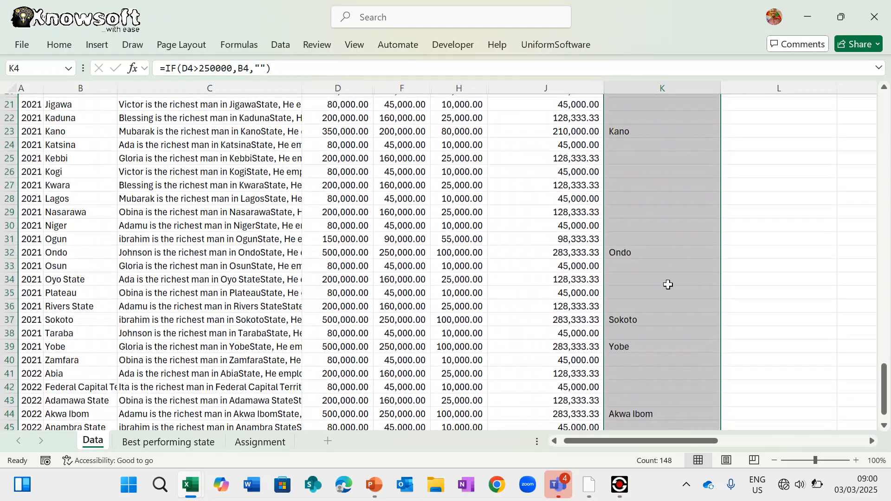
{"action": "scroll", "coordinate": [668, 284], "scroll_direction": "right", "scroll_amount": 3}
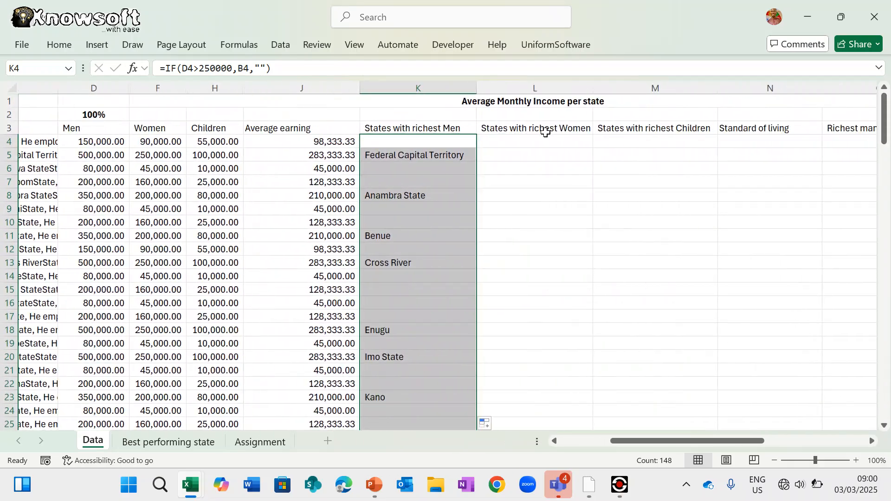
- Enter =IF(F4>250000,B4,"") in L4 for the richest-women test
{"action": "left_click", "coordinate": [535, 142]}
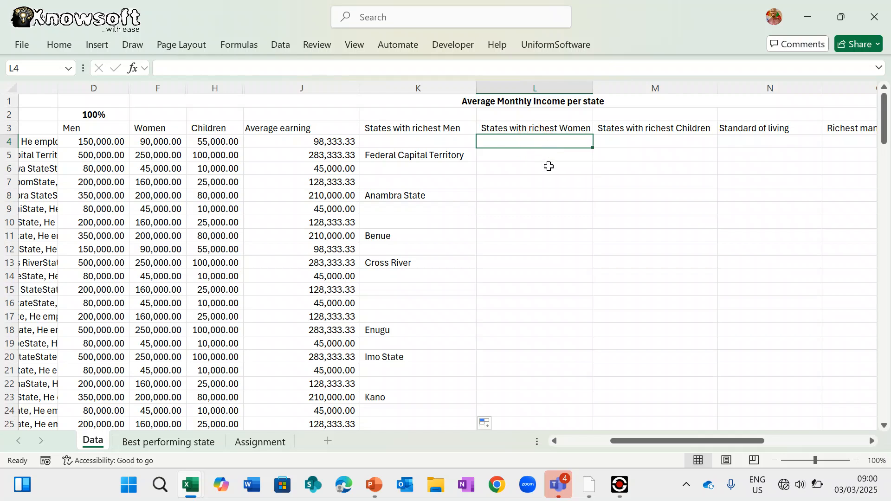
{"action": "type", "text": "="}
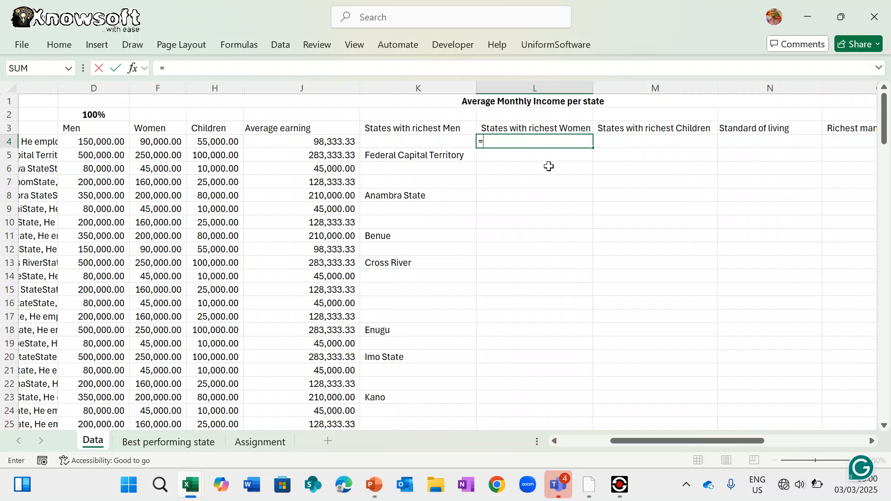
{"action": "type", "text": "if"}
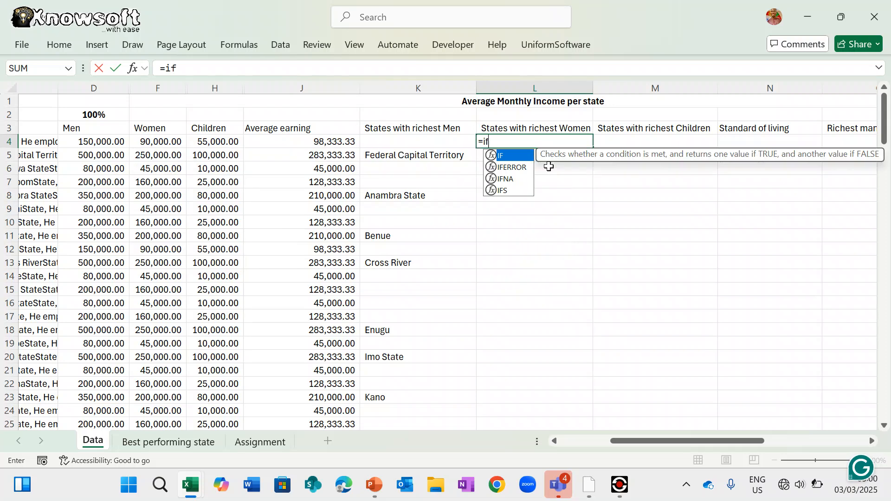
{"action": "type", "text": "("}
{"action": "scroll", "coordinate": [376, 199], "scroll_direction": "left", "scroll_amount": 2}
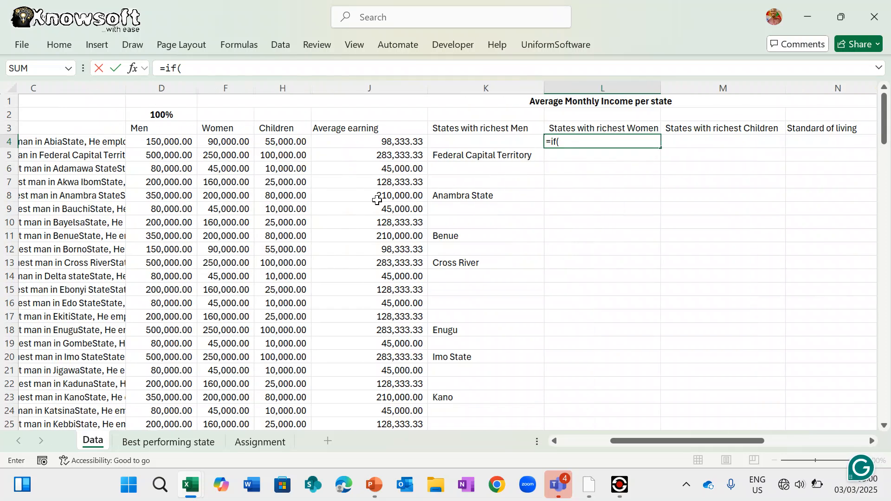
{"action": "scroll", "coordinate": [377, 199], "scroll_direction": "left", "scroll_amount": 1}
{"action": "left_click", "coordinate": [314, 142]}
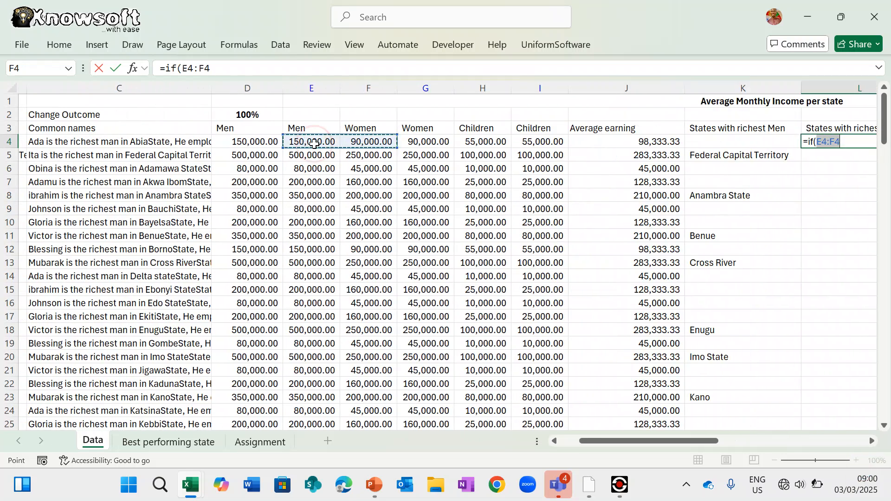
{"action": "left_click", "coordinate": [363, 141]}
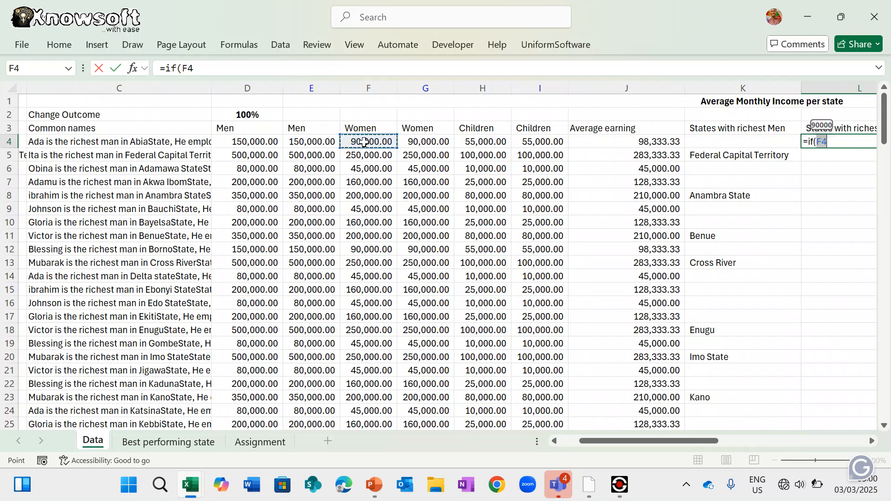
{"action": "type", "text": ">"}
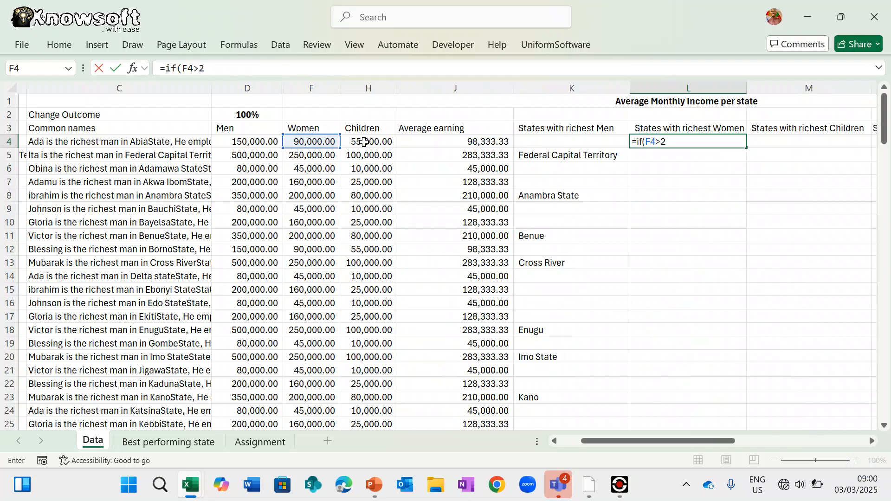
{"action": "type", "text": "250000,"}
{"action": "scroll", "coordinate": [144, 154], "scroll_direction": "left", "scroll_amount": 2}
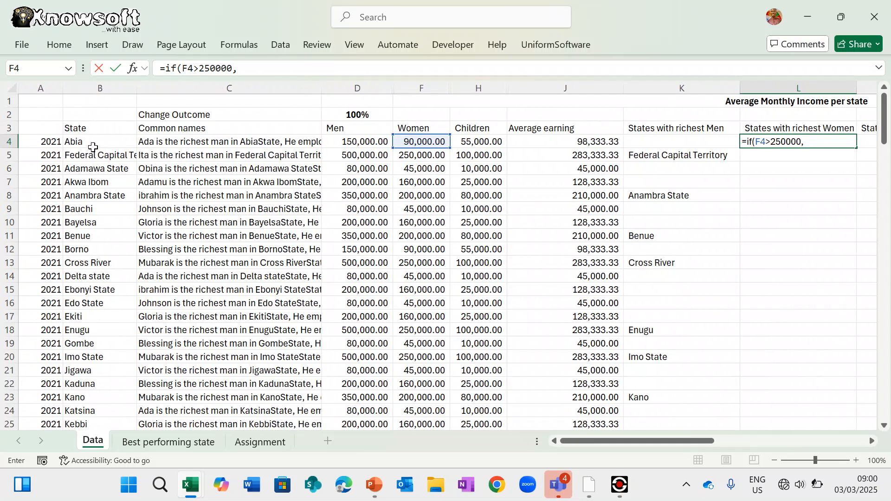
{"action": "left_click", "coordinate": [94, 143]}
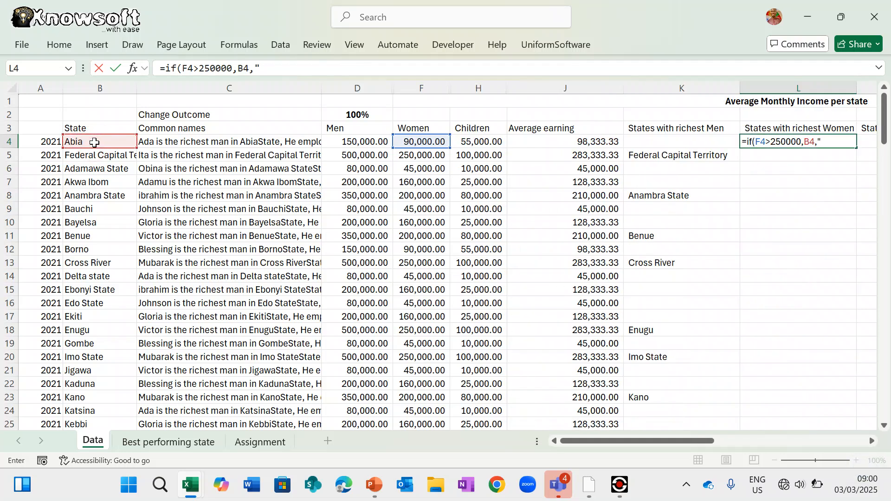
{"action": "key", "text": "Return"}
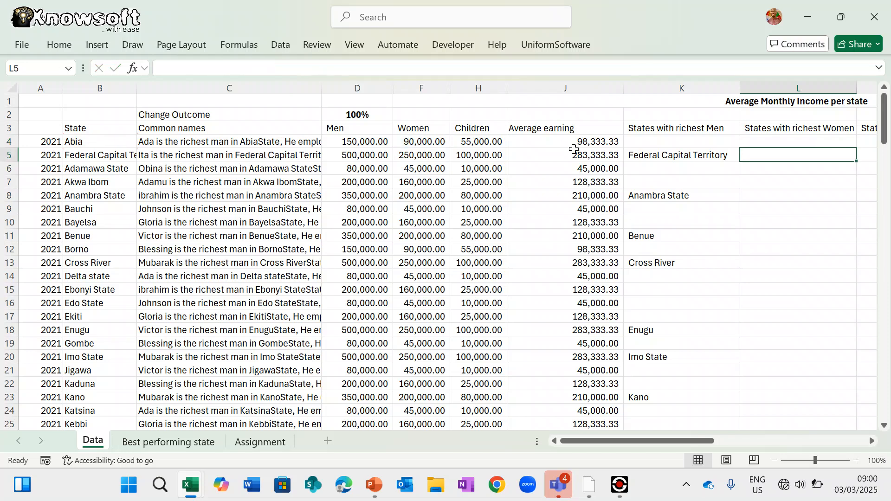
- Copy L4 down, then correct the 250000 threshold in L4's formula
{"action": "left_click", "coordinate": [782, 141]}
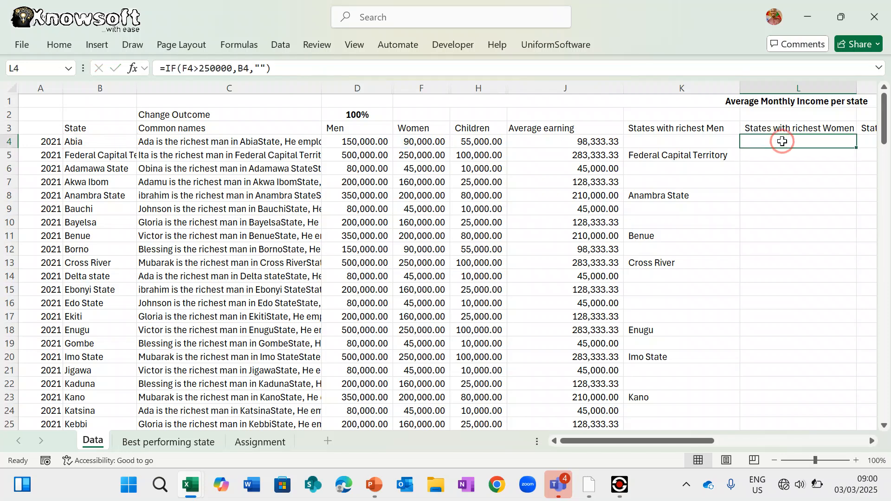
{"action": "double_click", "coordinate": [857, 148]}
{"action": "scroll", "coordinate": [775, 223], "scroll_direction": "right", "scroll_amount": 3}
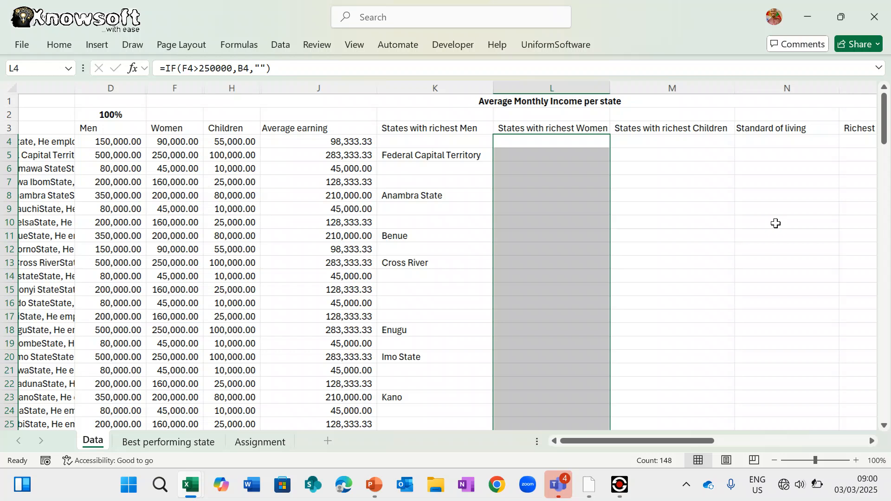
{"action": "left_click", "coordinate": [561, 142]}
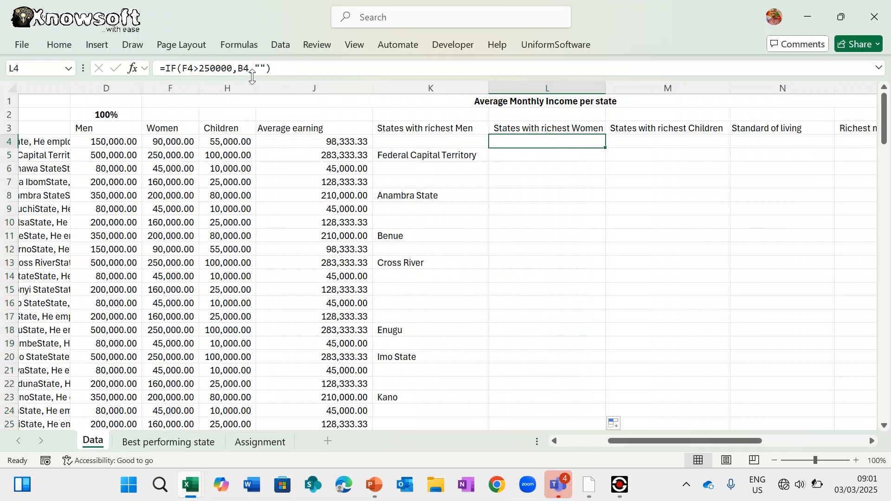
{"action": "left_click", "coordinate": [233, 67]}
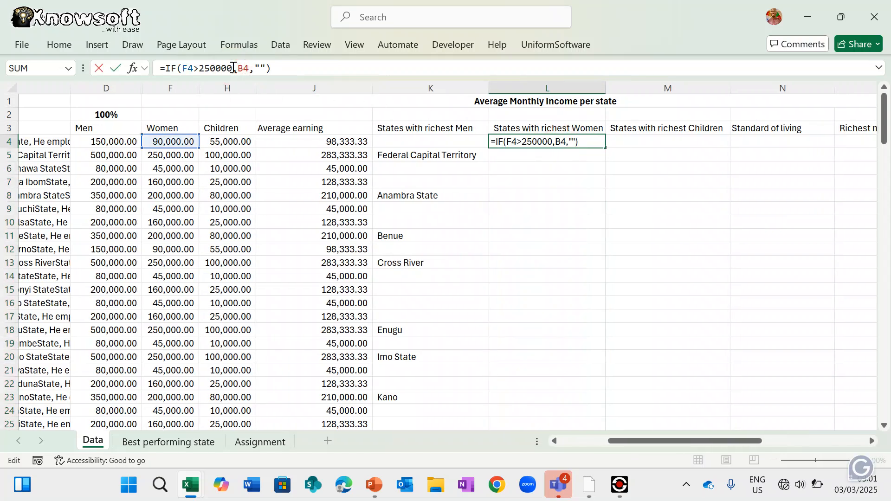
{"action": "key", "text": "BackSpace"}
{"action": "type", "text": "0"}
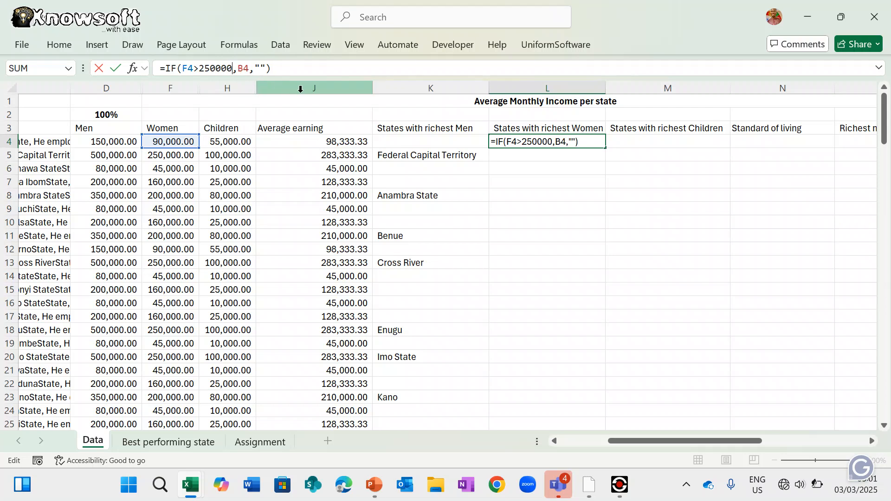
{"action": "key", "text": "Return"}
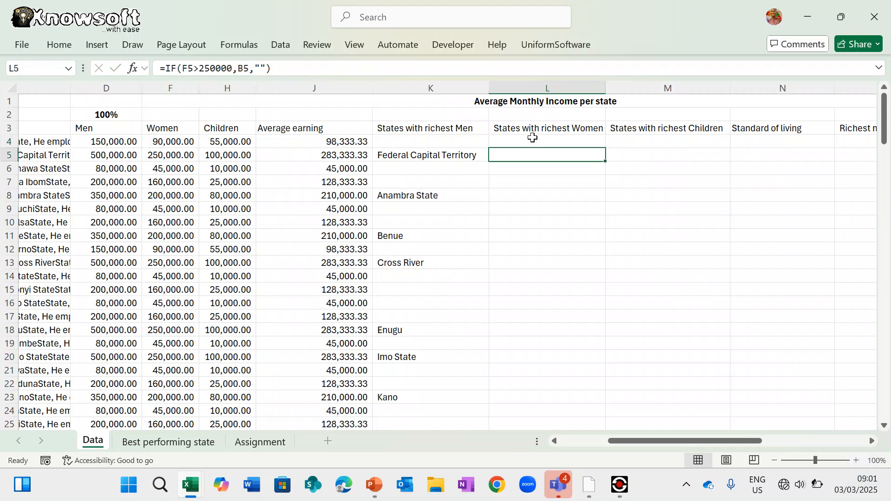
- Review L4's formula unchanged and fill it down to row 151
{"action": "left_click", "coordinate": [533, 138]}
{"action": "key", "text": "F2"}
{"action": "scroll", "coordinate": [534, 234], "scroll_direction": "left", "scroll_amount": 3}
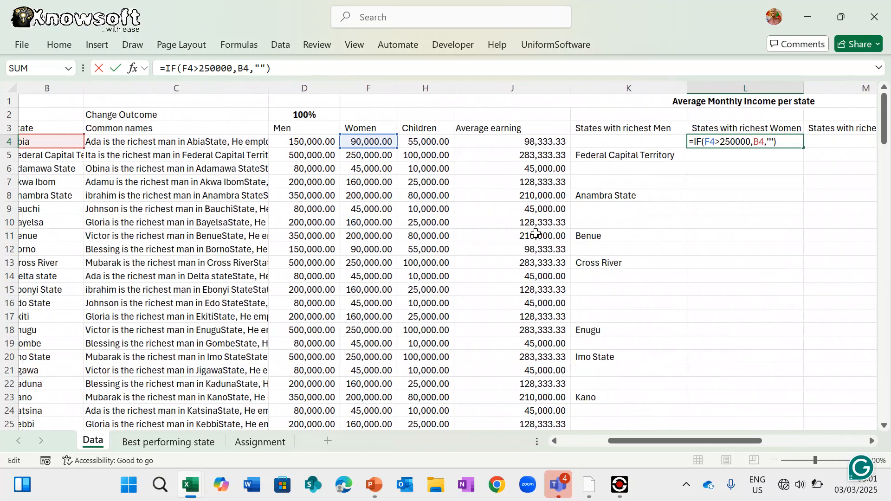
{"action": "scroll", "coordinate": [536, 233], "scroll_direction": "left", "scroll_amount": 2}
{"action": "scroll", "coordinate": [536, 233], "scroll_direction": "right", "scroll_amount": 5}
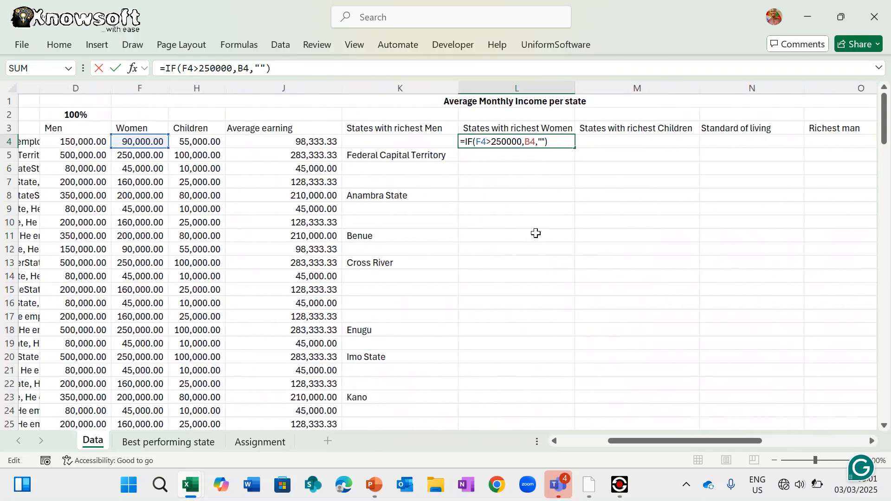
{"action": "scroll", "coordinate": [536, 233], "scroll_direction": "right", "scroll_amount": 1}
{"action": "key", "text": "Escape"}
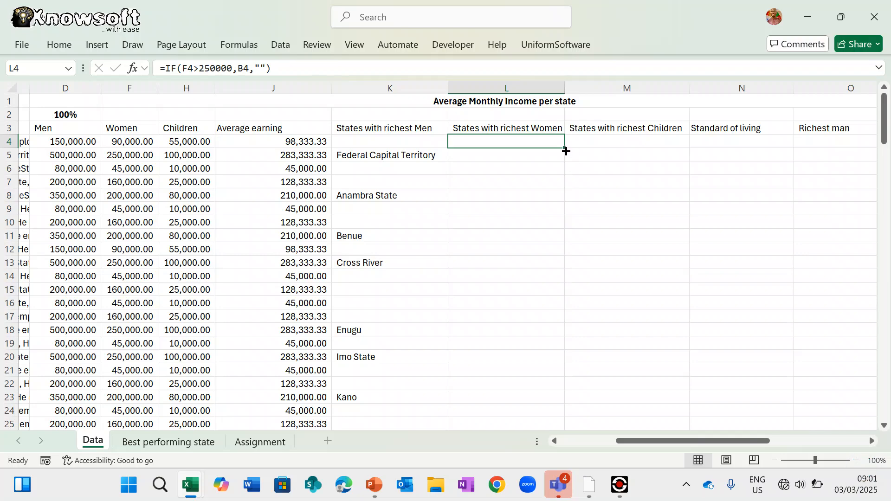
{"action": "double_click", "coordinate": [564, 148]}
{"action": "scroll", "coordinate": [516, 376], "scroll_direction": "down", "scroll_amount": 20}
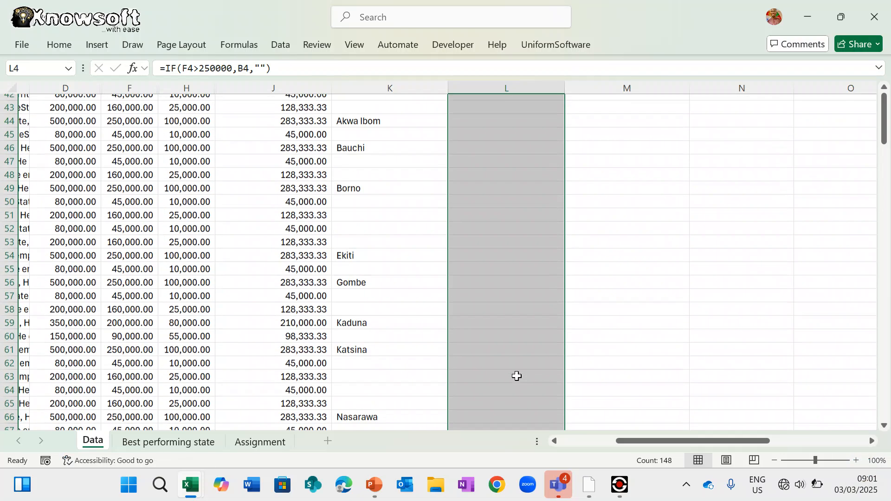
{"action": "scroll", "coordinate": [516, 376], "scroll_direction": "up", "scroll_amount": 20}
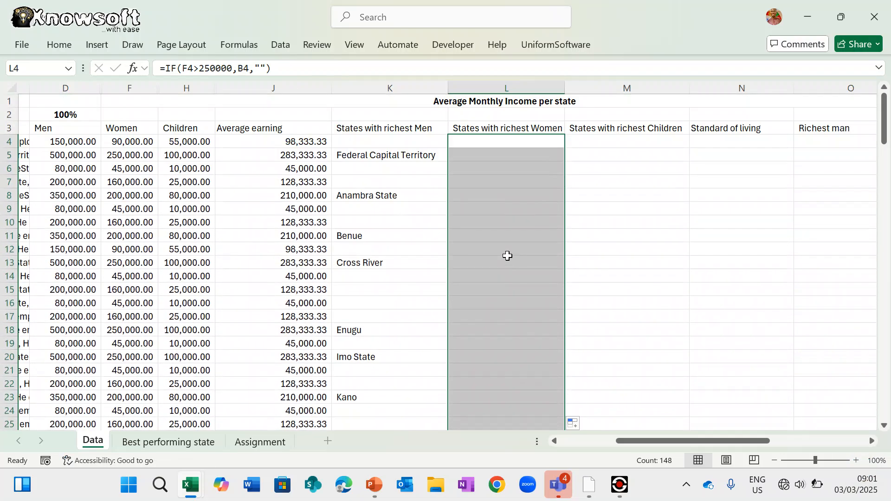
{"action": "scroll", "coordinate": [332, 165], "scroll_direction": "left", "scroll_amount": 2}
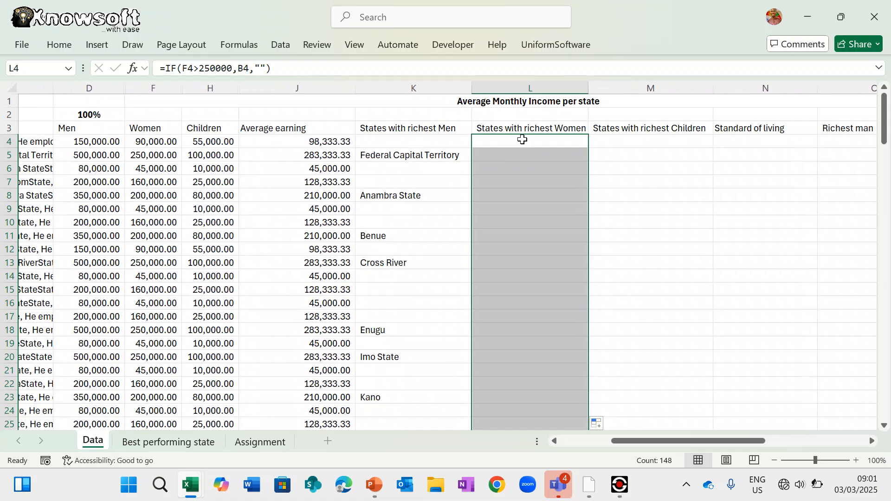
- Write an IF formula in L4 that returns the B4 state name when Women income F4 exceeds the threshold
{"action": "type", "text": "="}
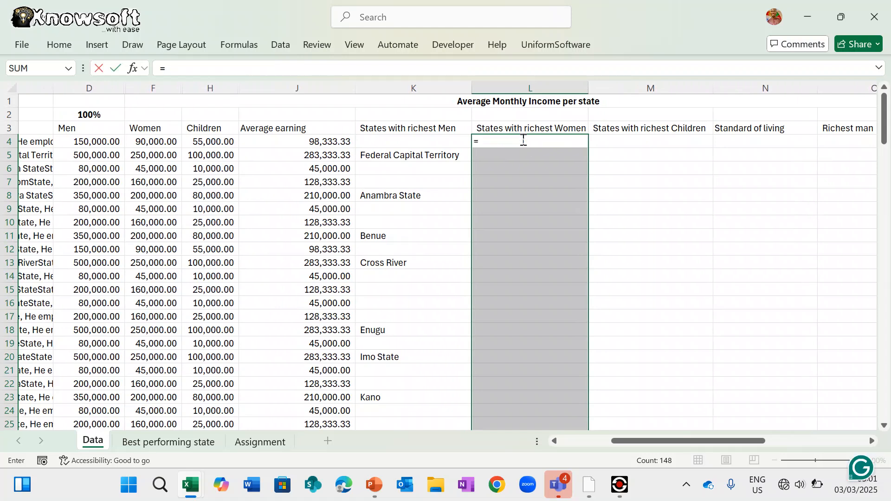
{"action": "type", "text": "if("}
{"action": "scroll", "coordinate": [208, 172], "scroll_direction": "left", "scroll_amount": 3}
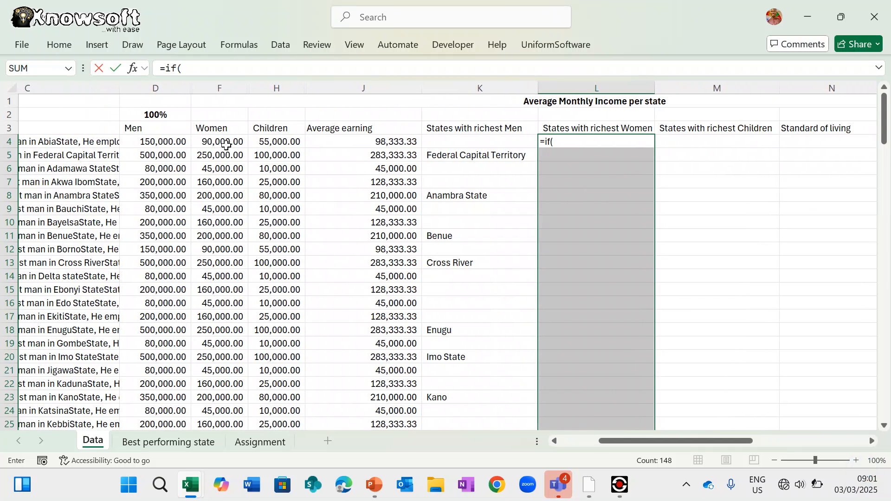
{"action": "left_click_drag", "start_coordinate": [235, 142], "coordinate": [229, 142]}
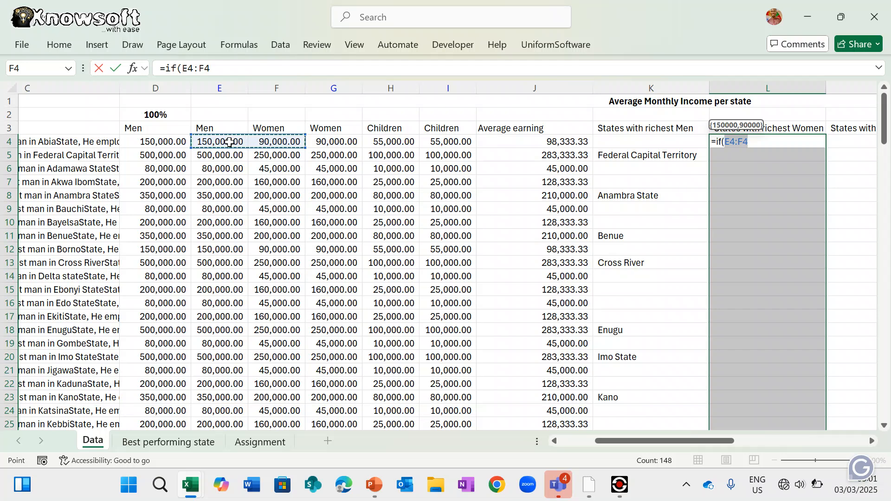
{"action": "left_click", "coordinate": [274, 142]}
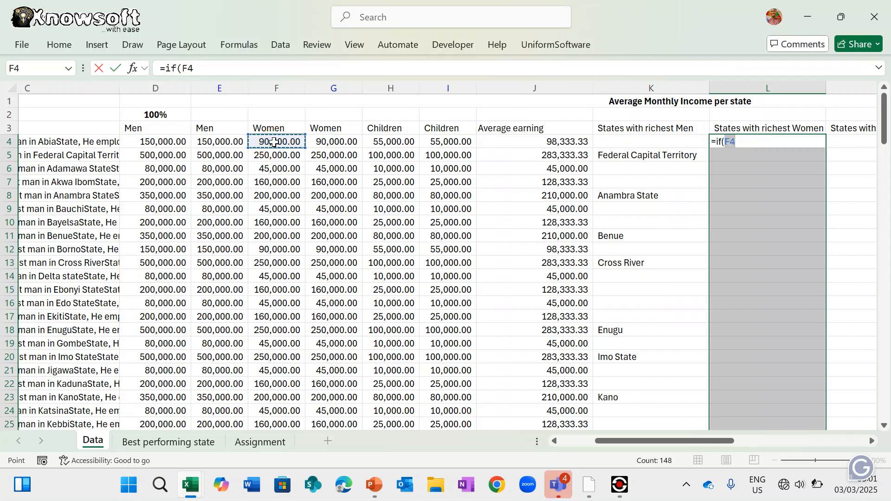
{"action": "type", "text": ">250000,"}
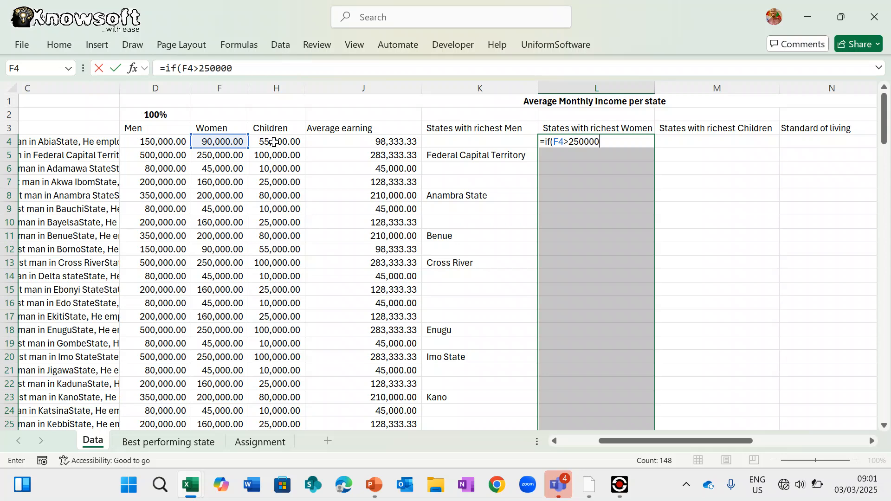
{"action": "scroll", "coordinate": [274, 142], "scroll_direction": "left", "scroll_amount": 3}
{"action": "left_click", "coordinate": [89, 142]}
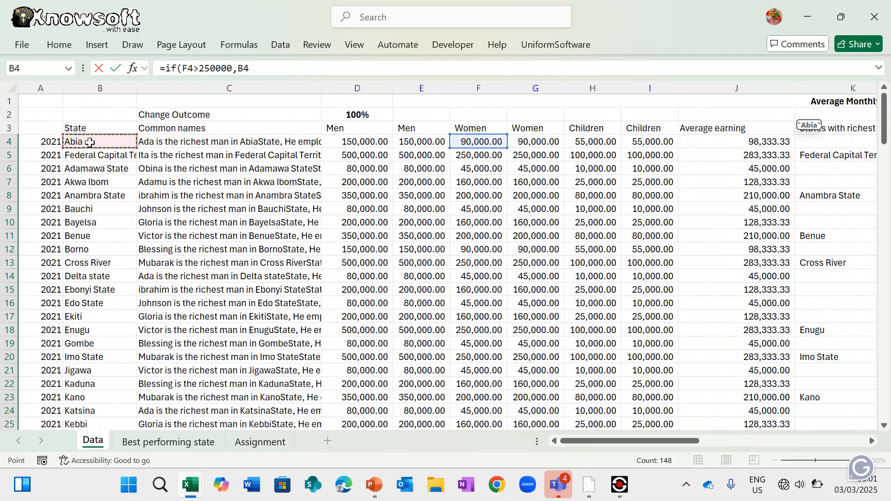
{"action": "type", "text": ","}
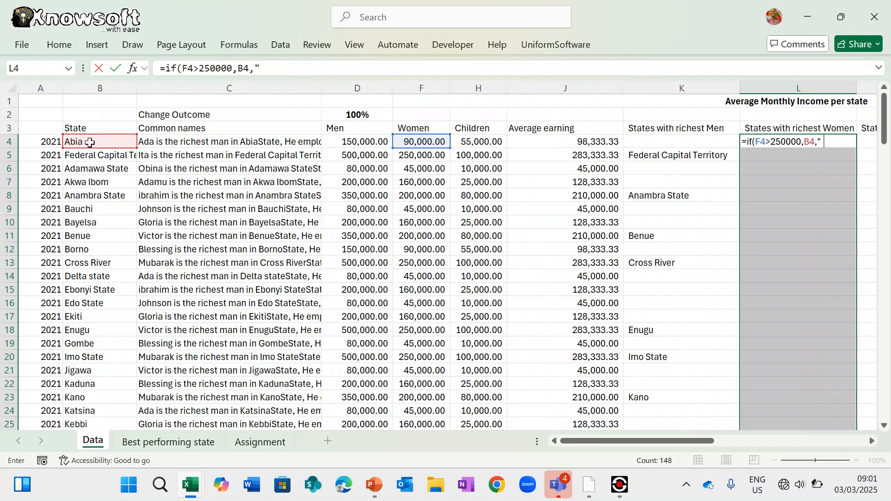
{"action": "key", "text": "ctrl+Return"}
{"action": "key", "text": "Return"}
{"action": "key", "text": "Return"}
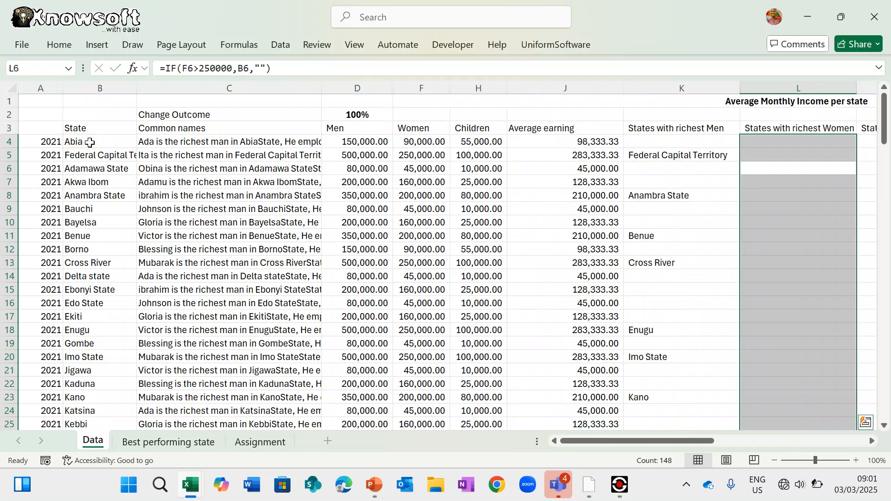
- Copy the L4 formula down column L and review the results
{"action": "scroll", "coordinate": [541, 276], "scroll_direction": "right", "scroll_amount": 5}
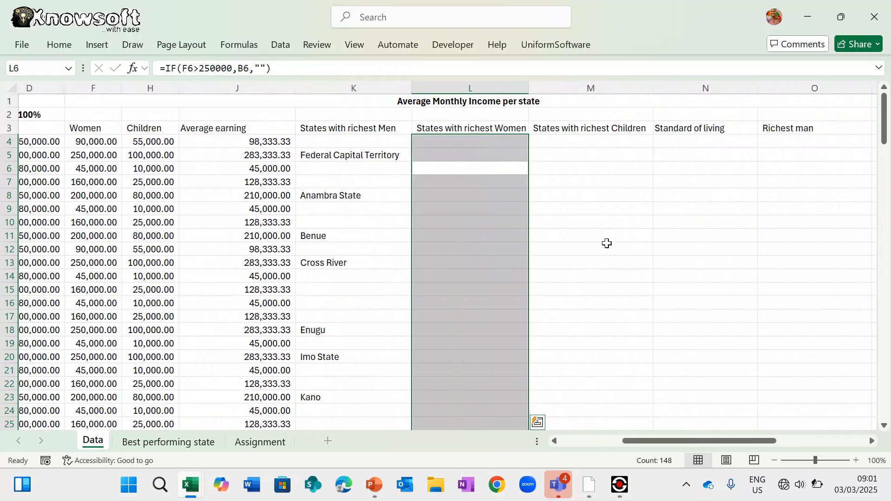
{"action": "left_click", "coordinate": [607, 246]}
{"action": "left_click", "coordinate": [483, 143]}
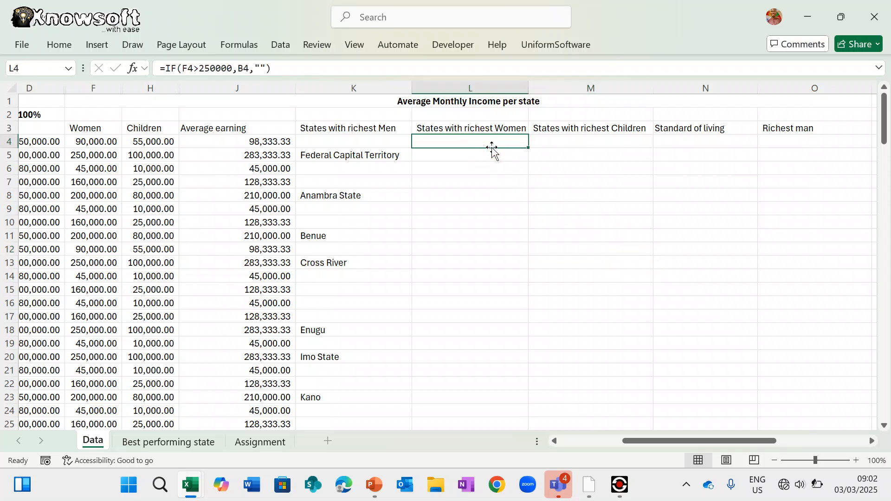
{"action": "double_click", "coordinate": [530, 149]}
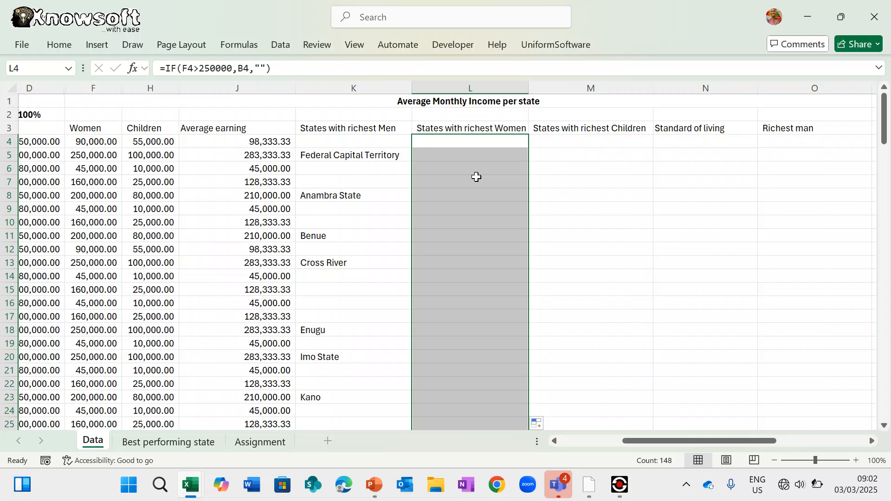
{"action": "scroll", "coordinate": [462, 156], "scroll_direction": "left", "scroll_amount": 3}
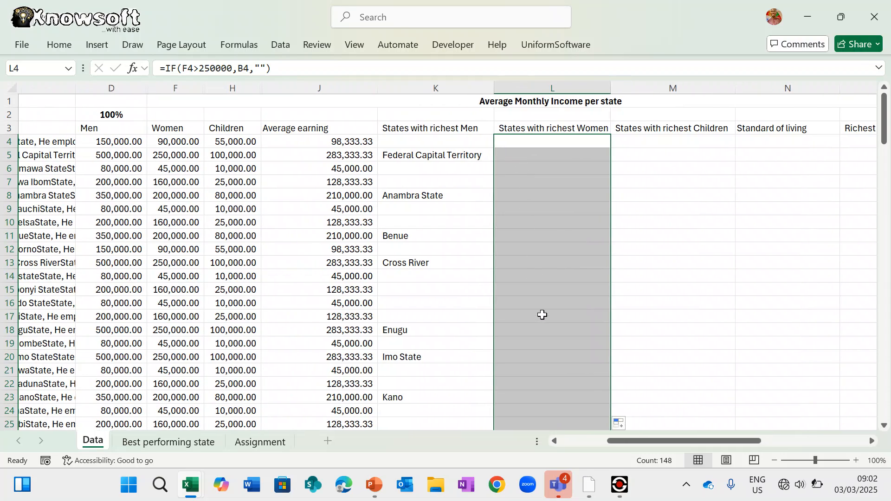
{"action": "scroll", "coordinate": [543, 314], "scroll_direction": "down", "scroll_amount": 9}
{"action": "scroll", "coordinate": [542, 314], "scroll_direction": "down", "scroll_amount": 8}
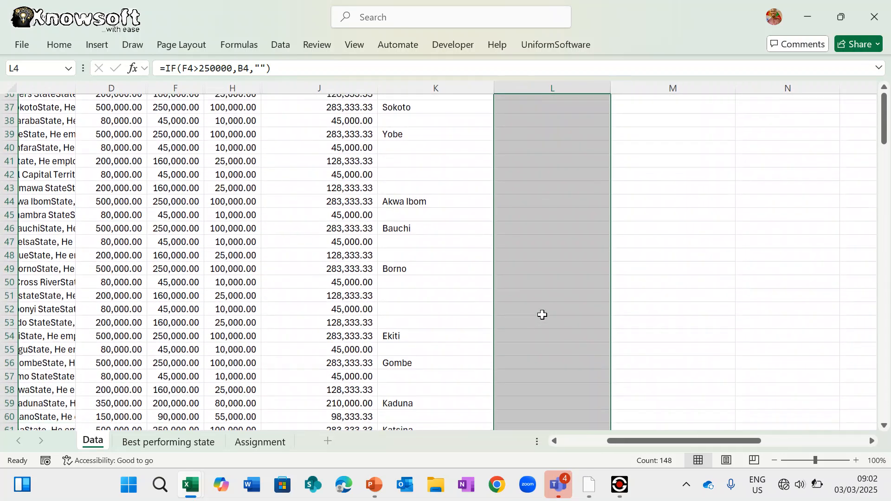
{"action": "scroll", "coordinate": [542, 315], "scroll_direction": "down", "scroll_amount": 12}
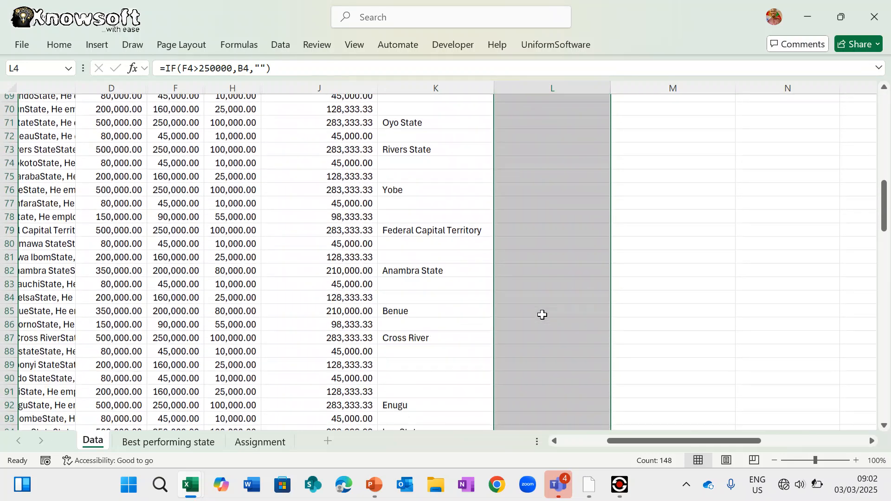
{"action": "scroll", "coordinate": [542, 315], "scroll_direction": "down", "scroll_amount": 7}
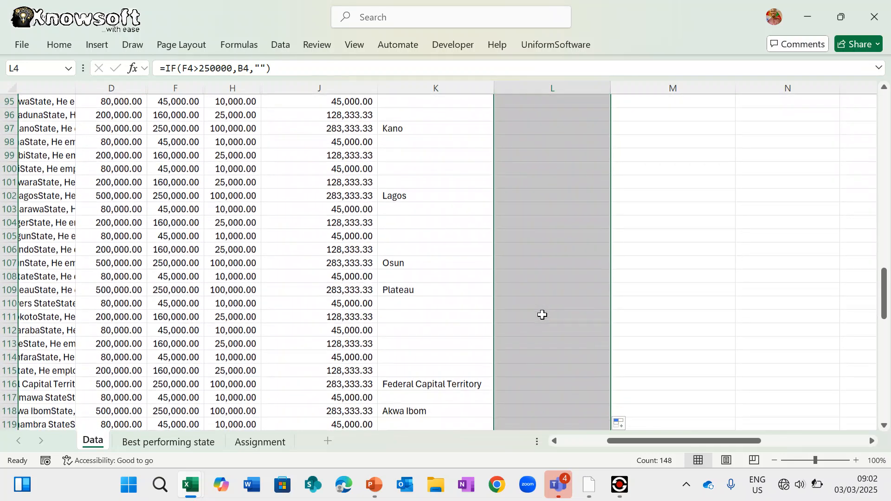
- Lower the L4 Women income threshold to 200000 and refill column L with the updated formula
{"action": "key", "text": "ctrl+BackSpace"}
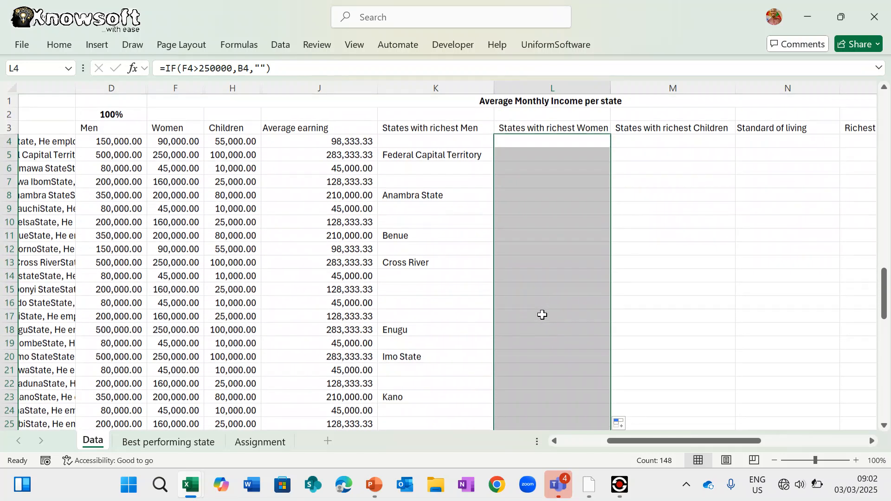
{"action": "left_click", "coordinate": [541, 140]}
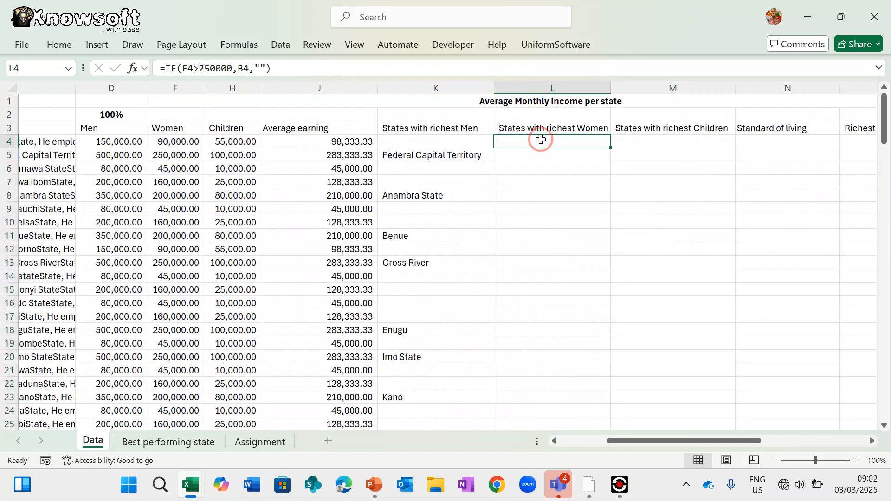
{"action": "left_click", "coordinate": [210, 69]}
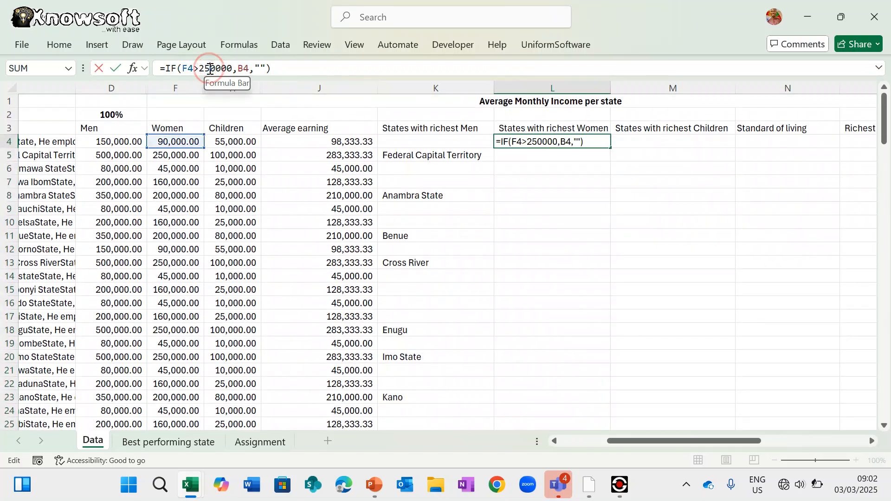
{"action": "key", "text": "Return"}
{"action": "key", "text": "Return"}
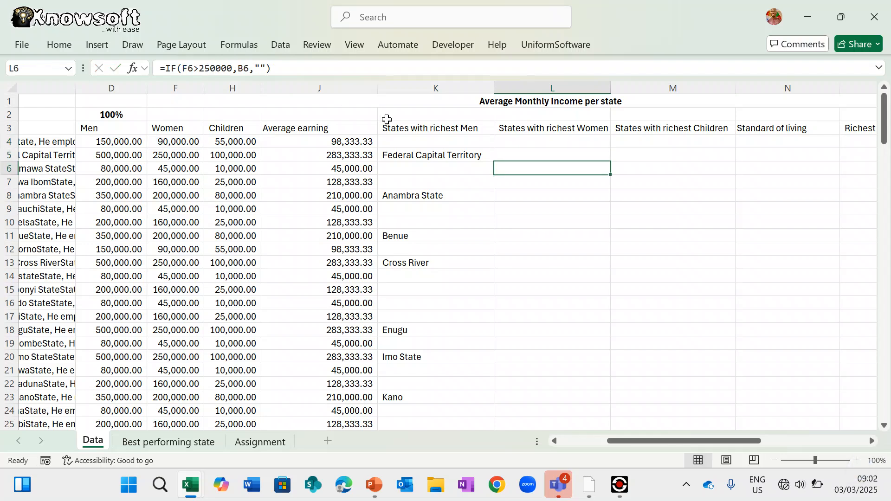
{"action": "left_click", "coordinate": [549, 142]}
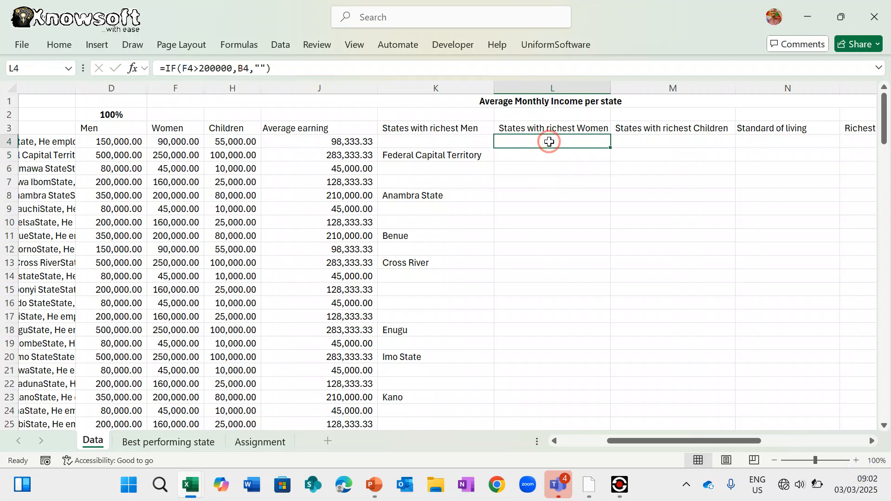
{"action": "double_click", "coordinate": [613, 148]}
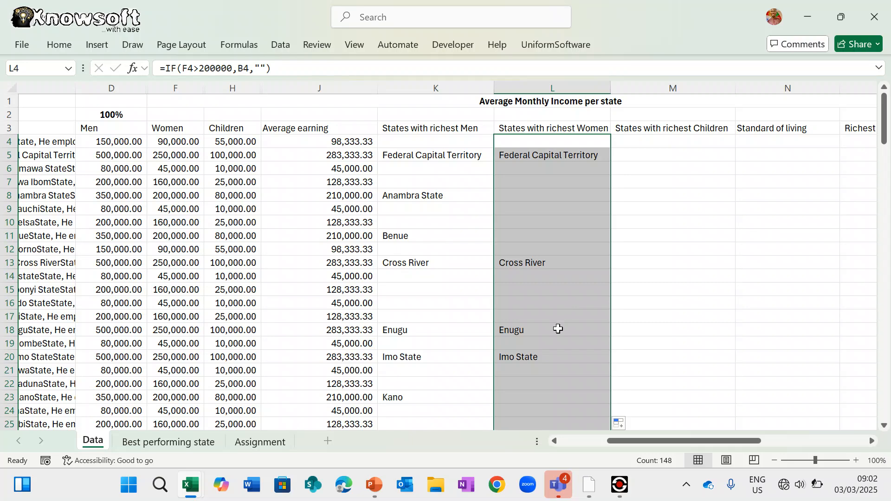
{"action": "scroll", "coordinate": [558, 328], "scroll_direction": "down", "scroll_amount": 15}
{"action": "scroll", "coordinate": [558, 328], "scroll_direction": "up", "scroll_amount": 17}
{"action": "scroll", "coordinate": [558, 329], "scroll_direction": "right", "scroll_amount": 1}
{"action": "left_click", "coordinate": [592, 142]}
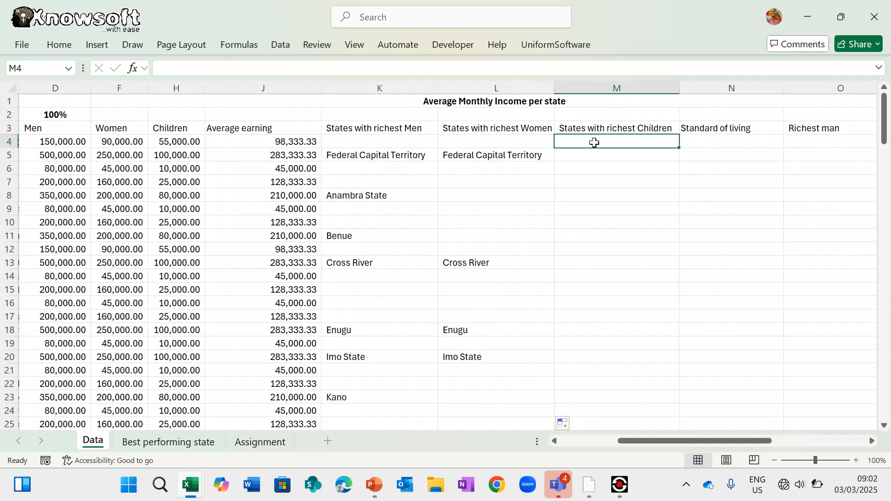
- Start =IF( in M4 using Abia's Children income H4, replacing a wrong range reference
{"action": "type", "text": "=if"}
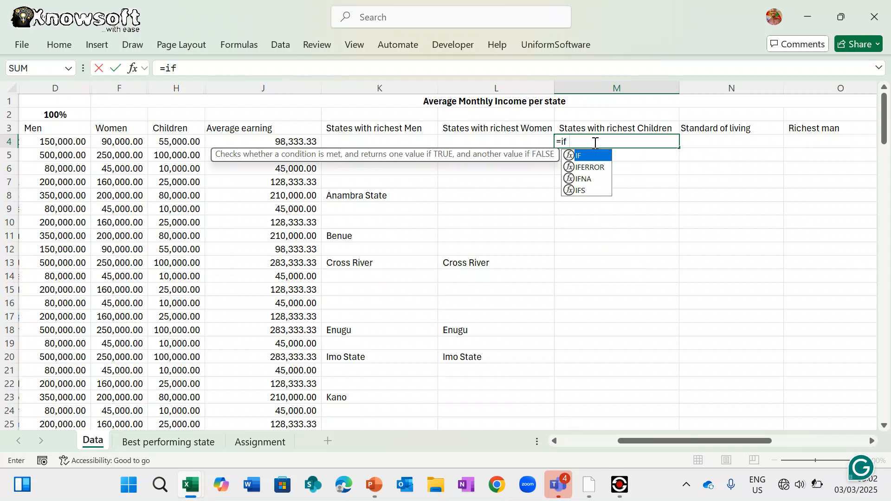
{"action": "type", "text": "("}
{"action": "scroll", "coordinate": [124, 173], "scroll_direction": "left", "scroll_amount": 2}
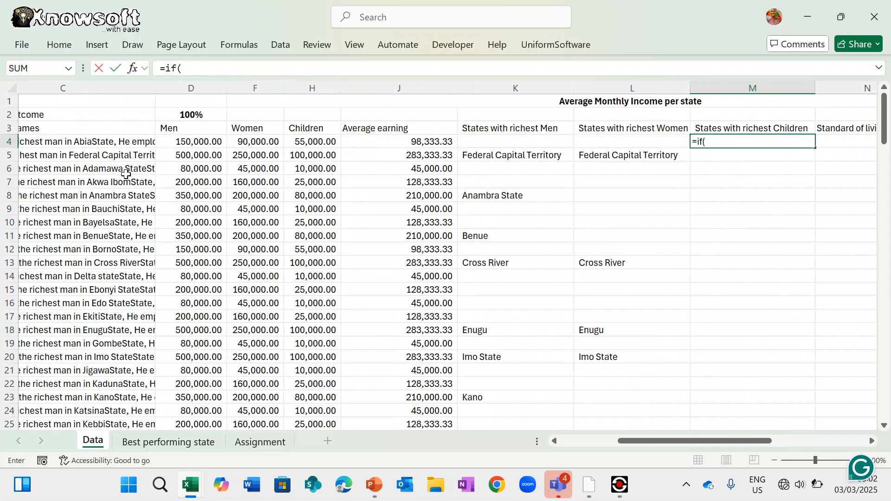
{"action": "left_click", "coordinate": [309, 141]}
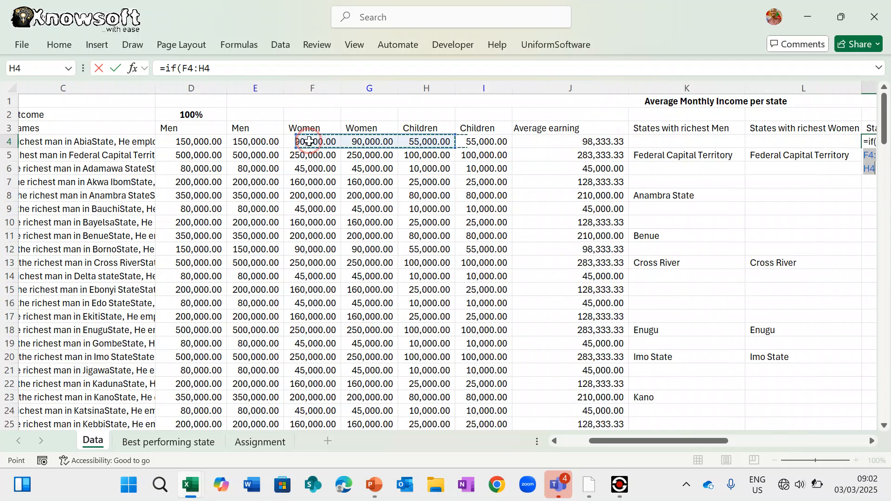
{"action": "left_click", "coordinate": [431, 135]}
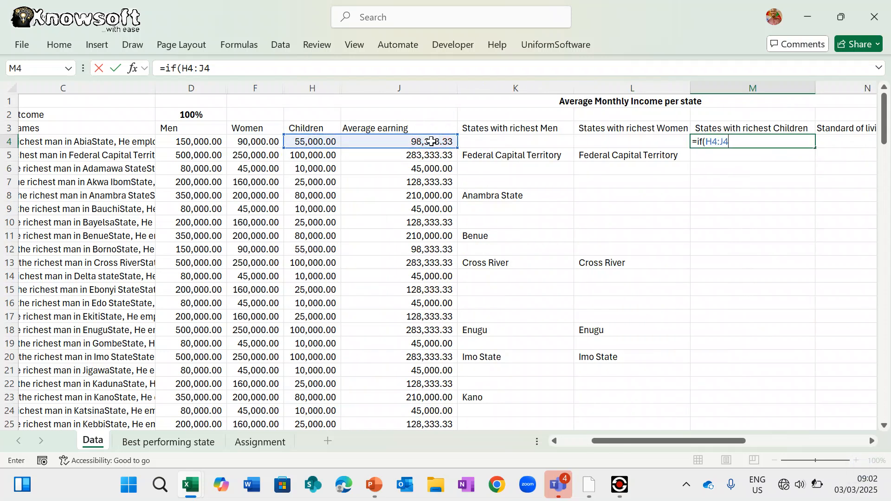
{"action": "left_click", "coordinate": [317, 145]}
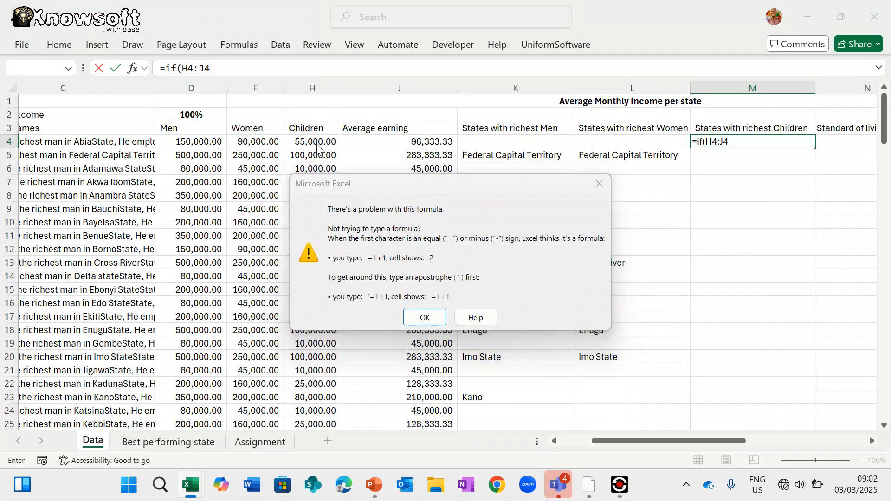
{"action": "key", "text": "Return"}
{"action": "key", "text": "BackSpace"}
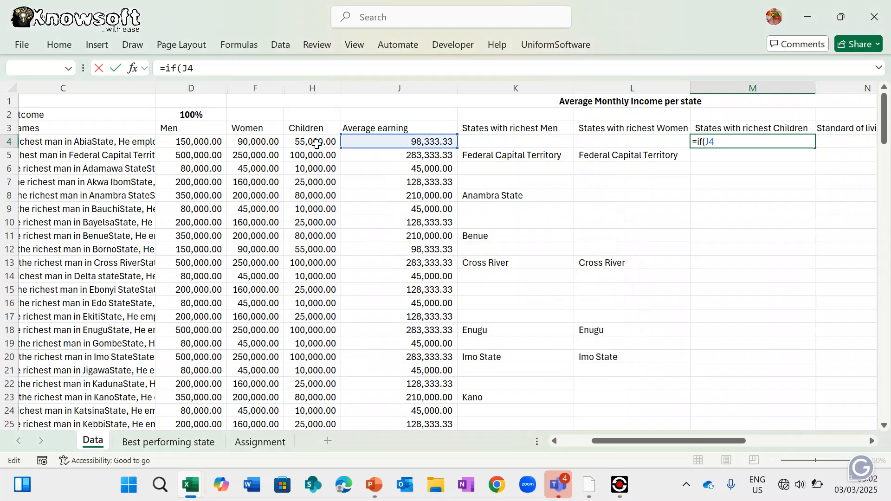
{"action": "key", "text": "Delete"}
{"action": "key", "text": "Delete"}
{"action": "key", "text": "Delete"}
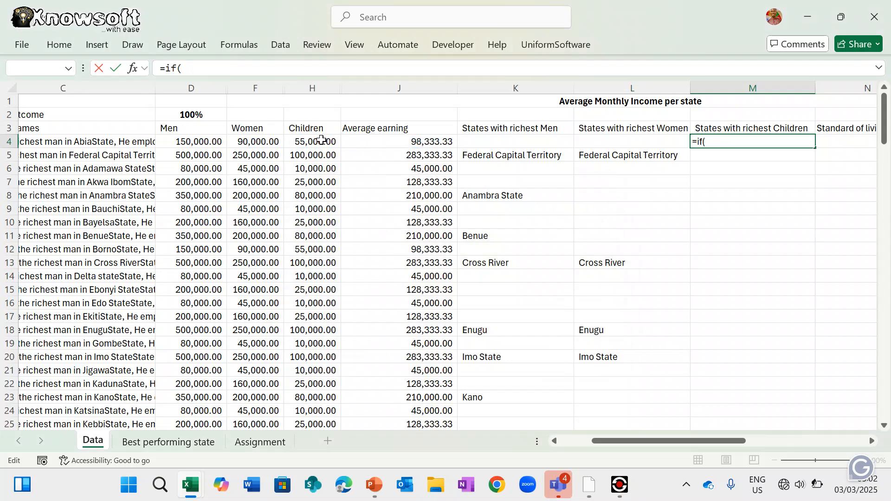
{"action": "left_click", "coordinate": [314, 141]}
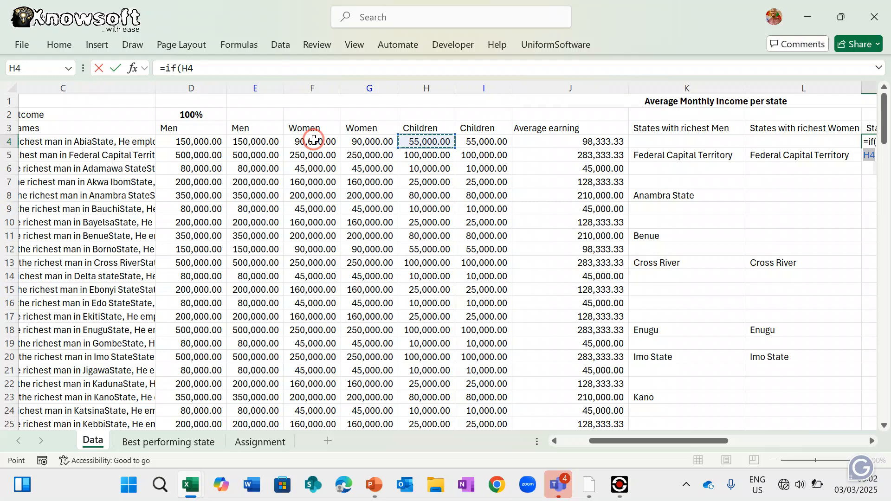
{"action": "left_click", "coordinate": [423, 139]}
- Finish the M4 formula as =IF(H4>99000,B4,"") so it returns the state name
{"action": "type", "text": ">"}
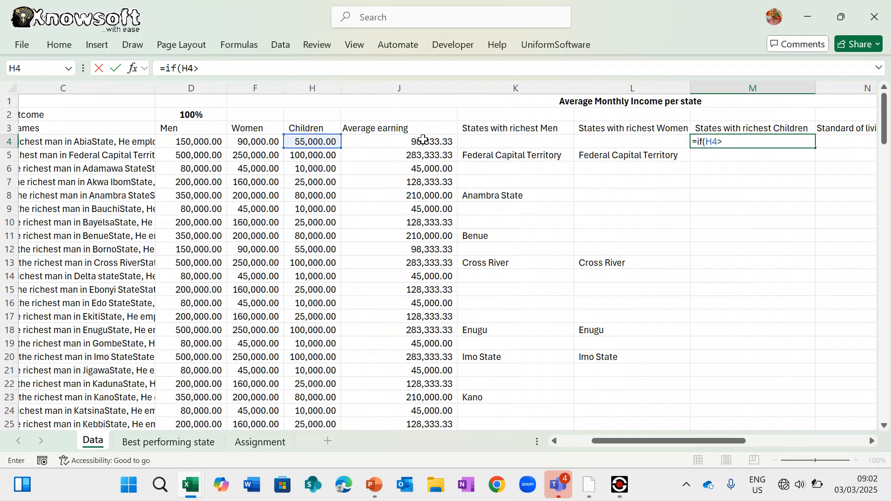
{"action": "type", "text": "100"}
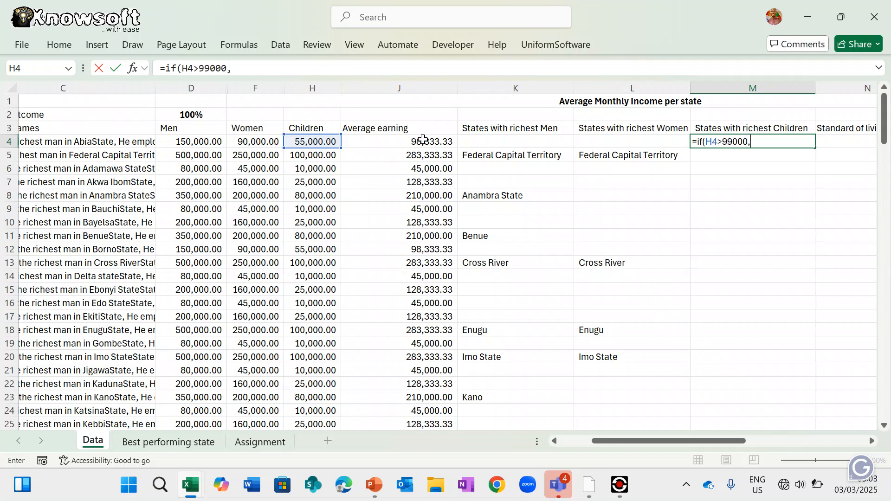
{"action": "scroll", "coordinate": [286, 170], "scroll_direction": "left", "scroll_amount": 5}
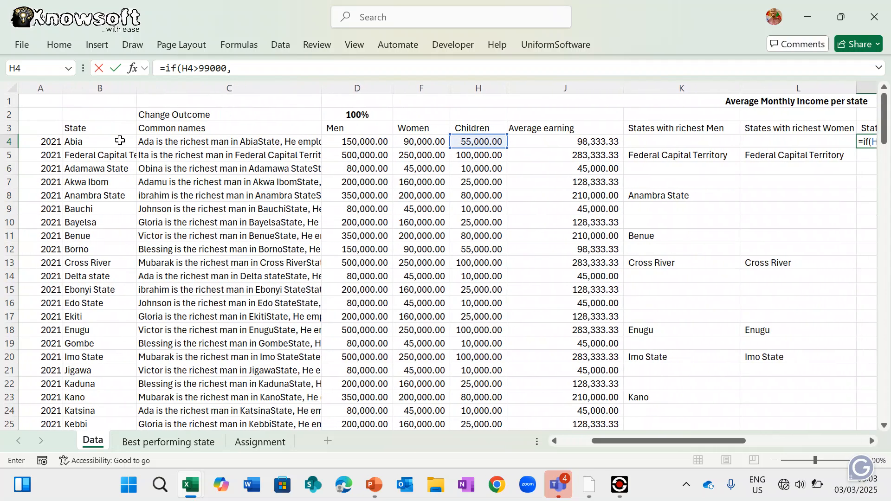
{"action": "left_click", "coordinate": [104, 141]}
{"action": "type", "text": ","}
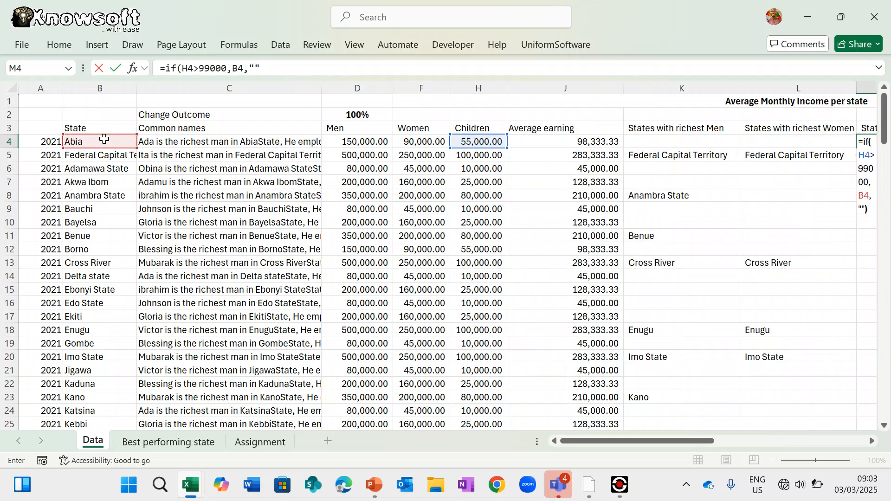
{"action": "key", "text": "Return"}
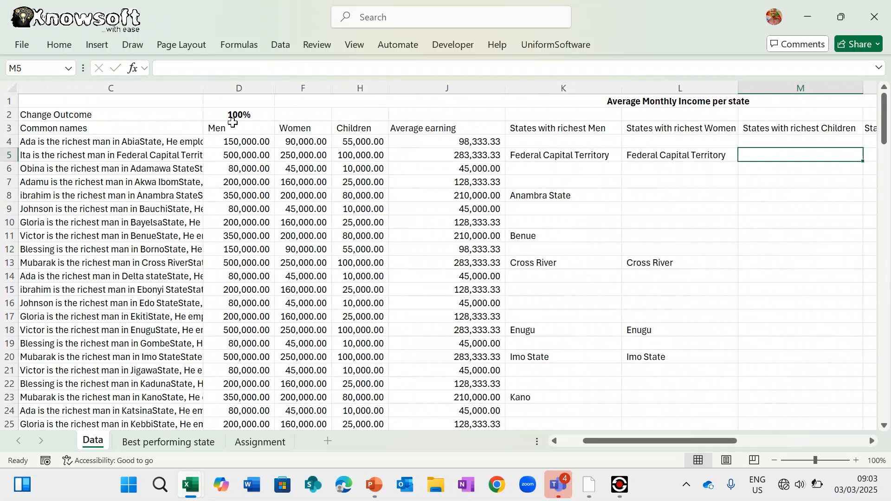
- Copy the M4 formula down column M, listing Cross River, Enugu and Imo State among qualifying states
{"action": "left_click", "coordinate": [782, 139]}
{"action": "scroll", "coordinate": [782, 139], "scroll_direction": "right", "scroll_amount": 1}
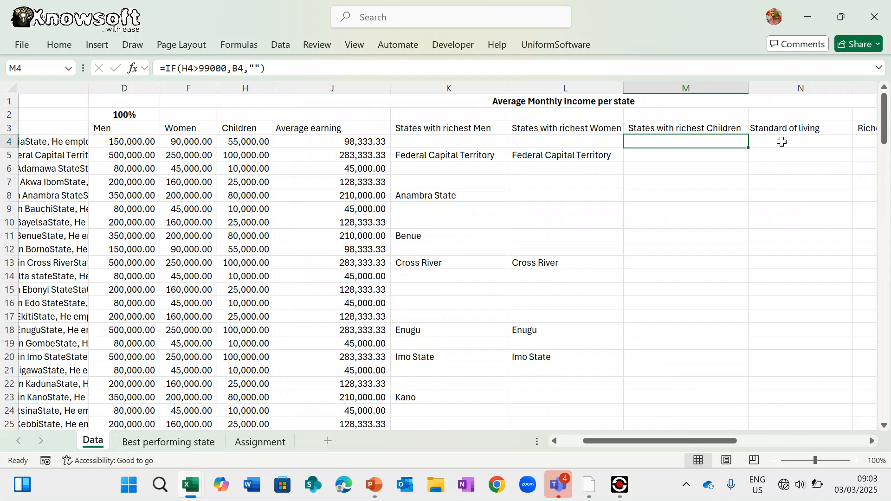
{"action": "double_click", "coordinate": [751, 148]}
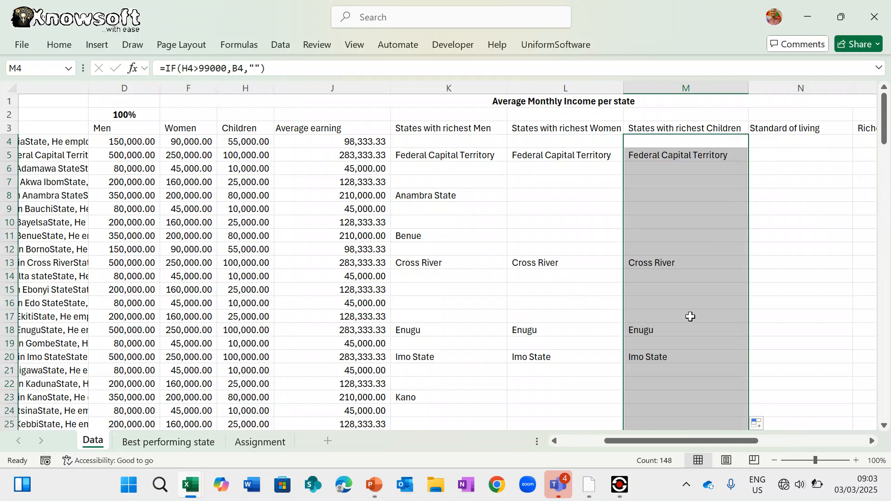
{"action": "scroll", "coordinate": [691, 317], "scroll_direction": "down", "scroll_amount": 5}
{"action": "scroll", "coordinate": [691, 316], "scroll_direction": "up", "scroll_amount": 4}
{"action": "scroll", "coordinate": [691, 316], "scroll_direction": "down", "scroll_amount": 16}
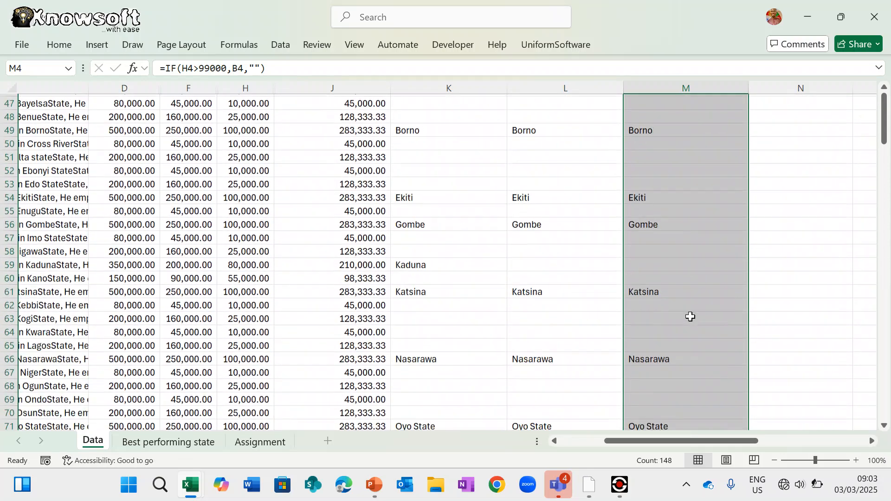
{"action": "scroll", "coordinate": [690, 316], "scroll_direction": "up", "scroll_amount": 1}
{"action": "scroll", "coordinate": [691, 317], "scroll_direction": "up", "scroll_amount": 16}
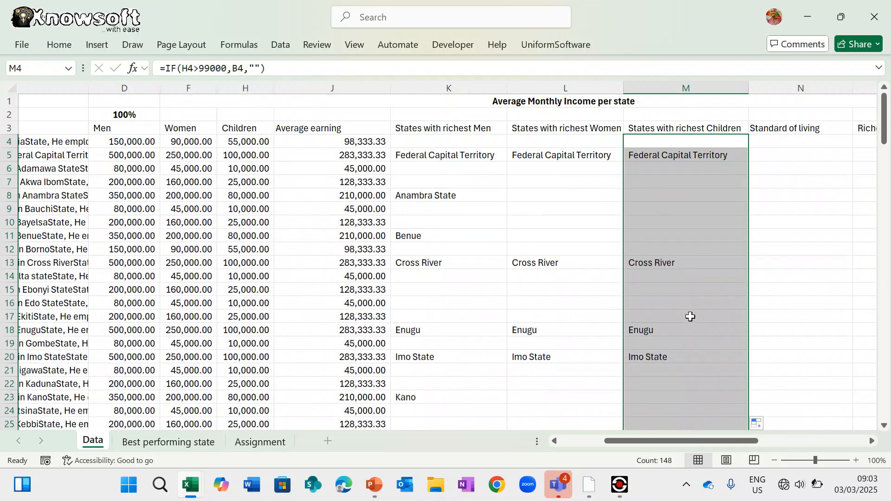
{"action": "scroll", "coordinate": [690, 317], "scroll_direction": "right", "scroll_amount": 3}
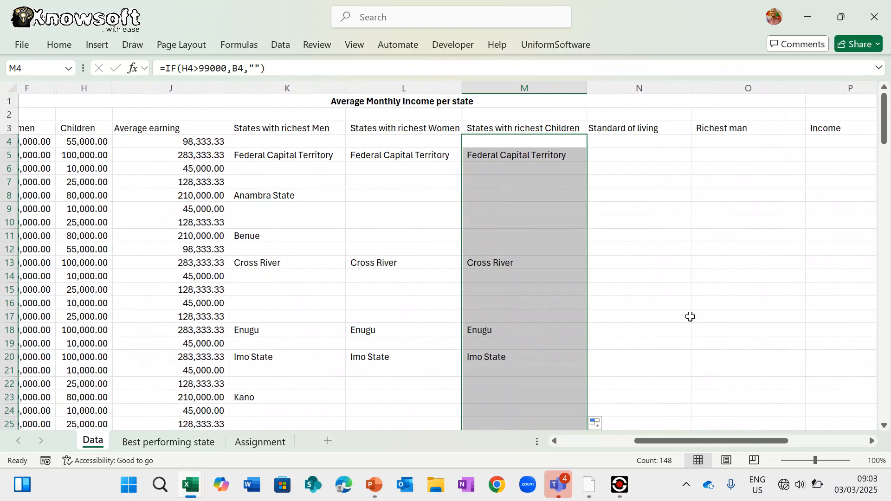
{"action": "left_click", "coordinate": [631, 142]}
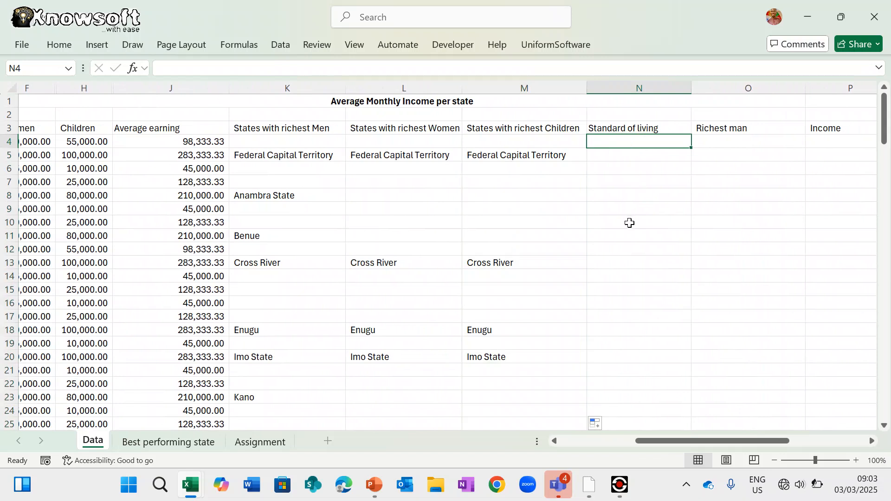
{"action": "left_click", "coordinate": [260, 442]}
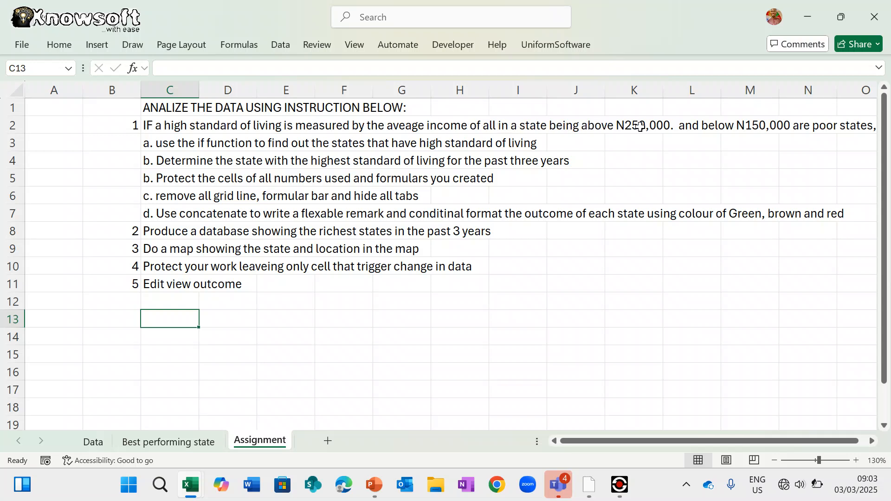
- Change 259,999 to 249,999 in the Assignment sheet's C2 instruction, then check the Best performing state sheet
{"action": "scroll", "coordinate": [640, 126], "scroll_direction": "right", "scroll_amount": 2}
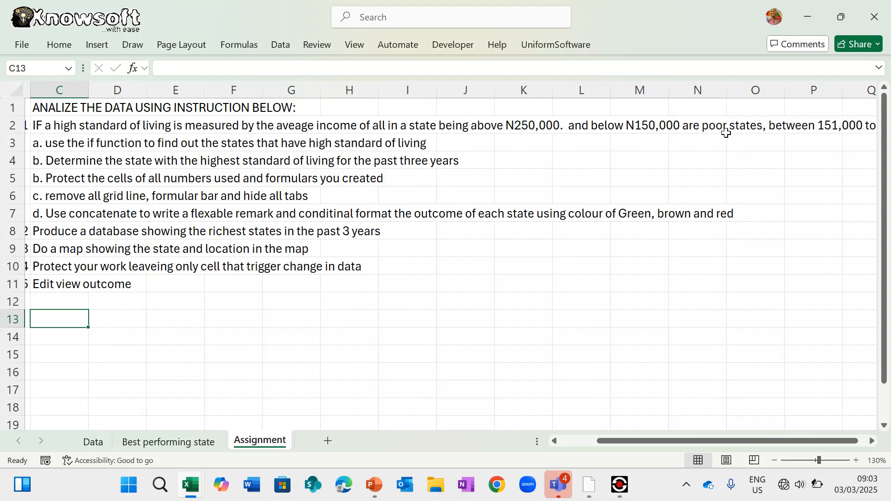
{"action": "scroll", "coordinate": [726, 133], "scroll_direction": "right", "scroll_amount": 3}
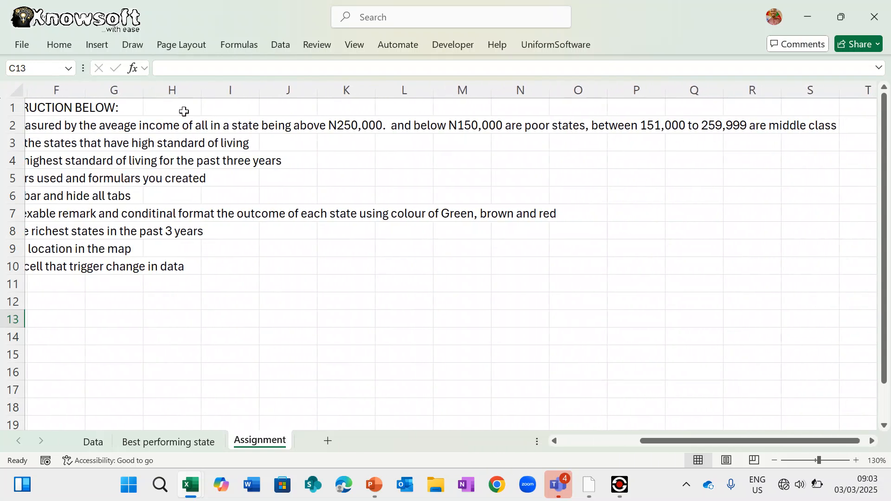
{"action": "scroll", "coordinate": [184, 111], "scroll_direction": "left", "scroll_amount": 4}
{"action": "left_click", "coordinate": [84, 130]}
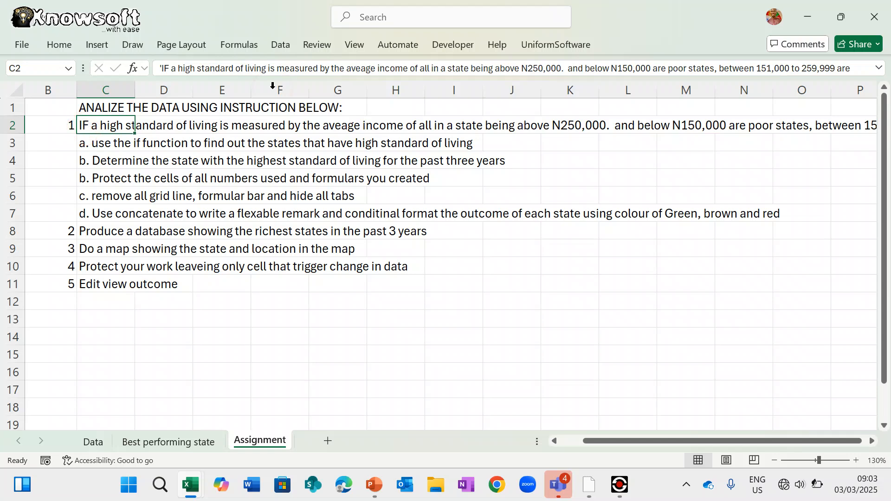
{"action": "scroll", "coordinate": [686, 87], "scroll_direction": "right", "scroll_amount": 2}
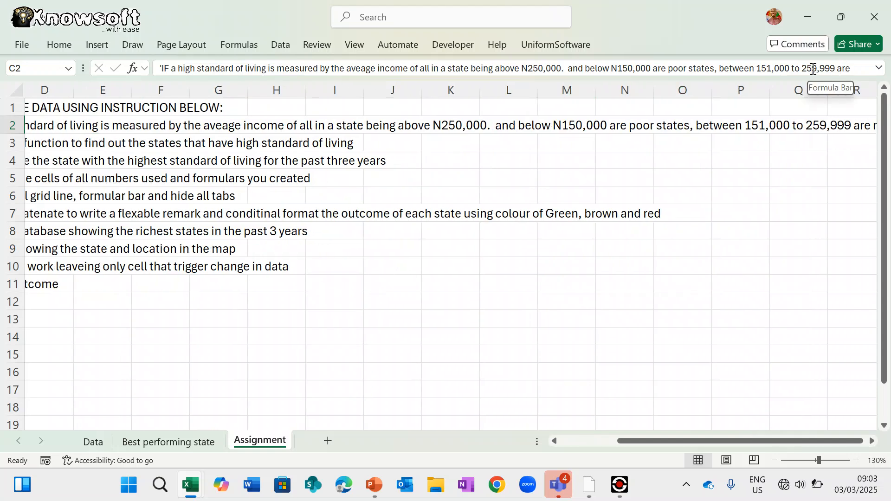
{"action": "left_click", "coordinate": [813, 70]}
{"action": "key", "text": "BackSpace"}
{"action": "type", "text": "4"}
{"action": "key", "text": "Return"}
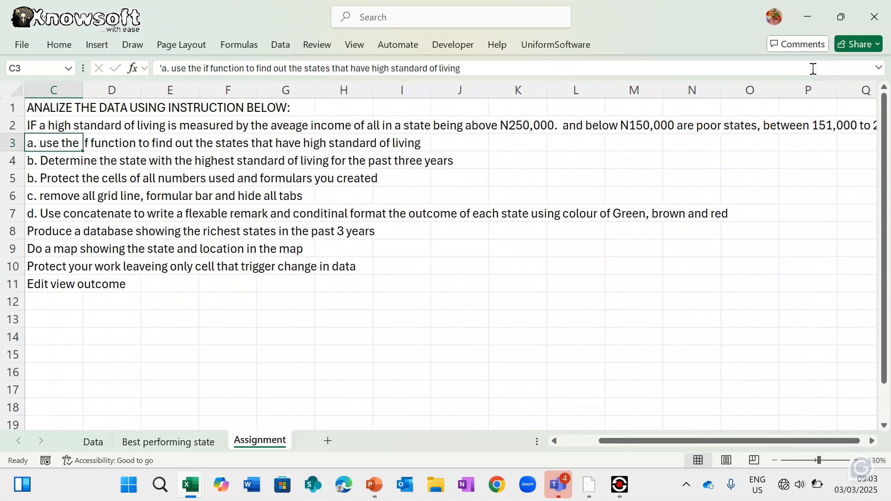
{"action": "scroll", "coordinate": [820, 276], "scroll_direction": "right", "scroll_amount": 4}
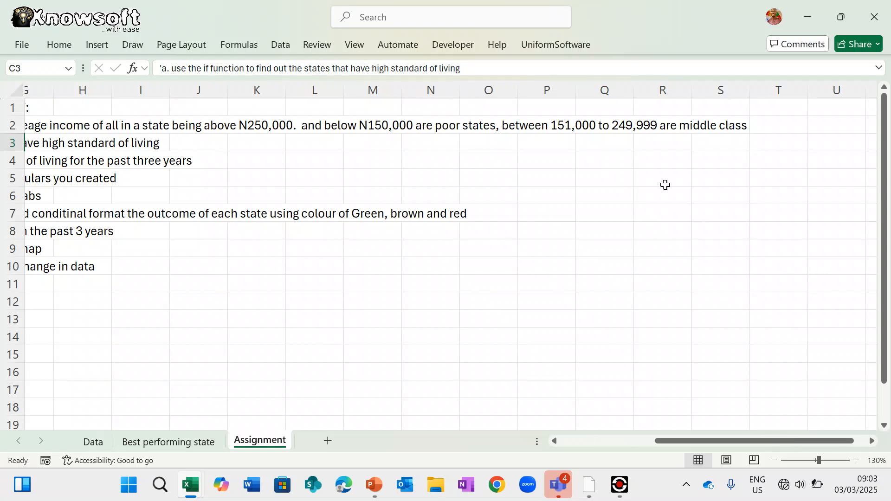
{"action": "left_click", "coordinate": [179, 445]}
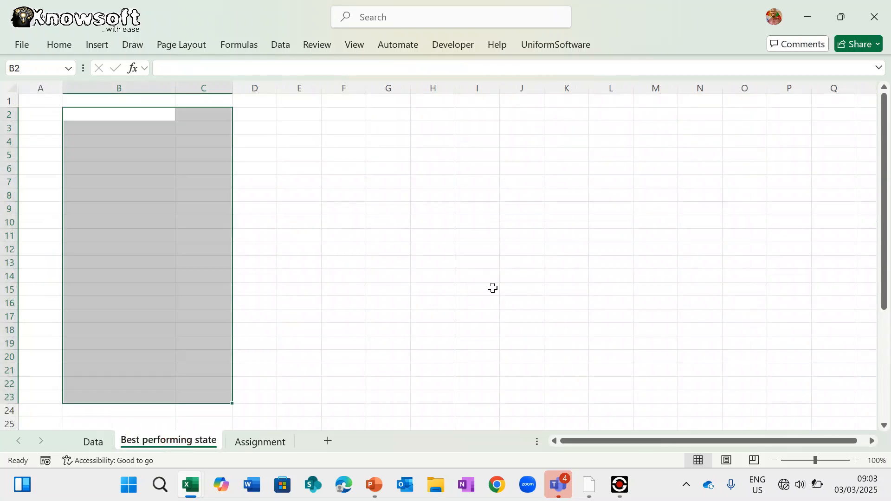
{"action": "left_click", "coordinate": [103, 444]}
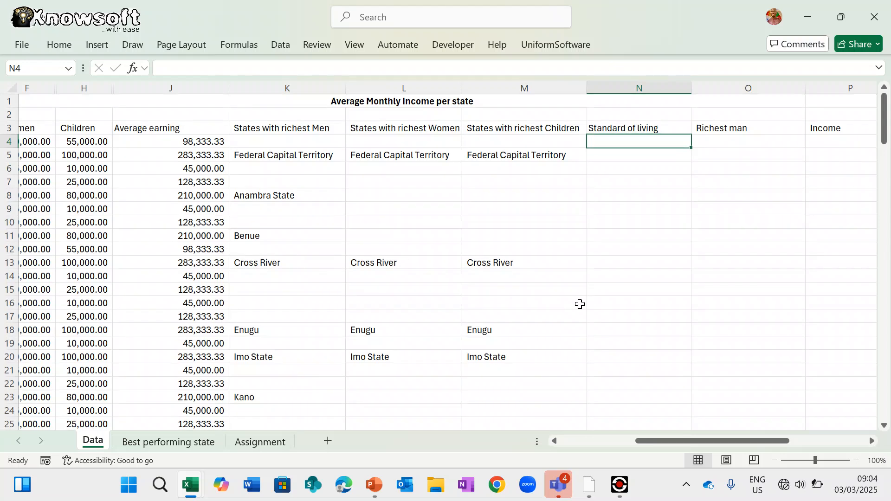
- Begin the N4 formula =if(J4> to test Abia's Average earning
{"action": "type", "text": "=if("}
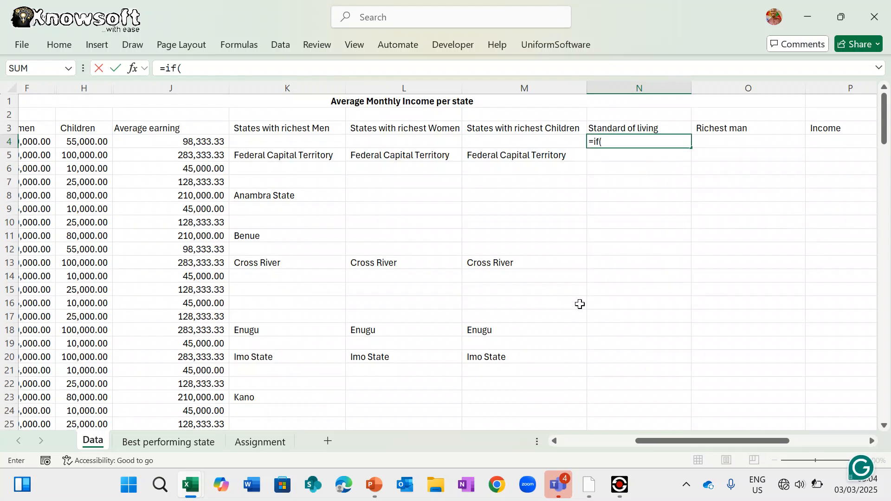
{"action": "left_click", "coordinate": [202, 141]}
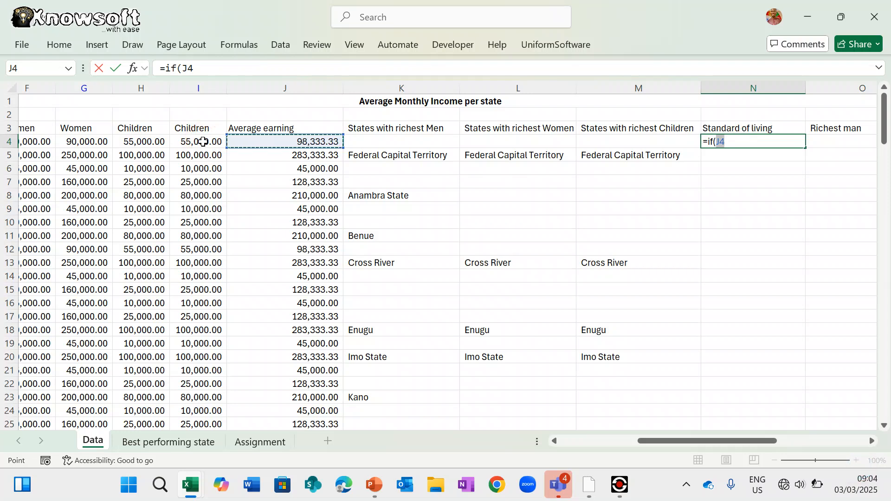
{"action": "type", "text": ">250000,\"Higher class\",\""}
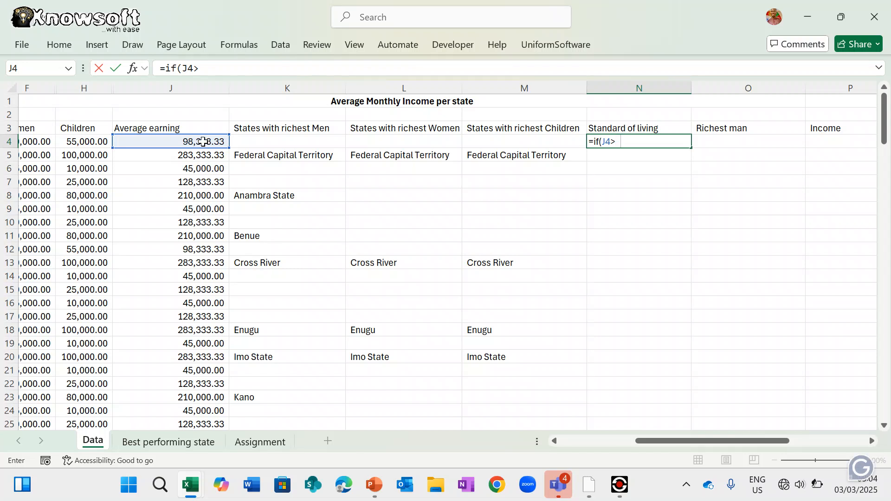
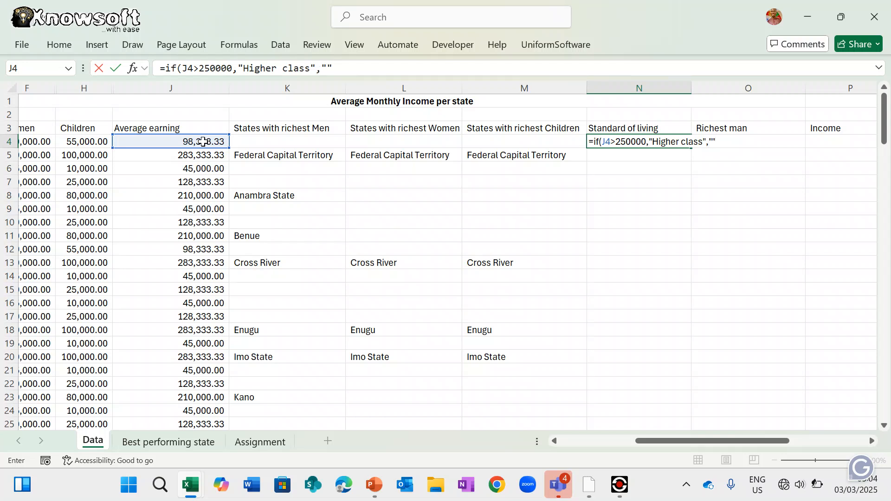
- Commit =IF(J4>250000,"Higher class","") in N4, which shows blank for J4's 98,333.33
{"action": "key", "text": "Return"}
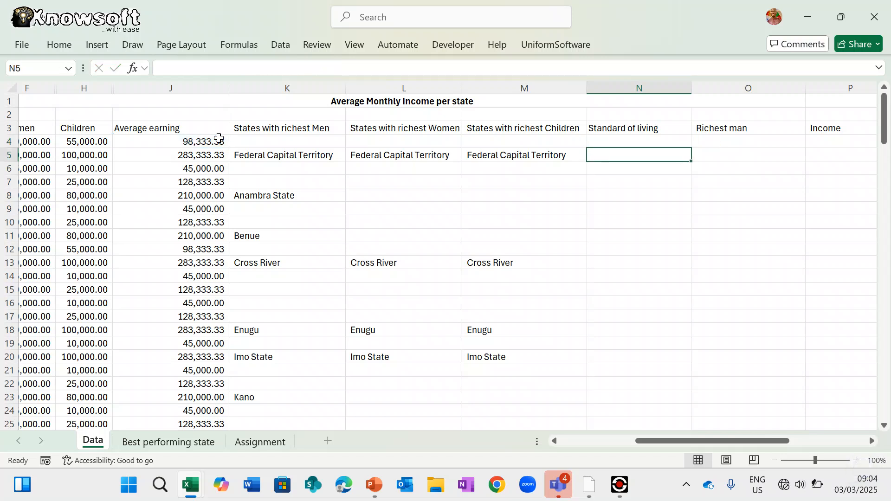
{"action": "left_click", "coordinate": [631, 142]}
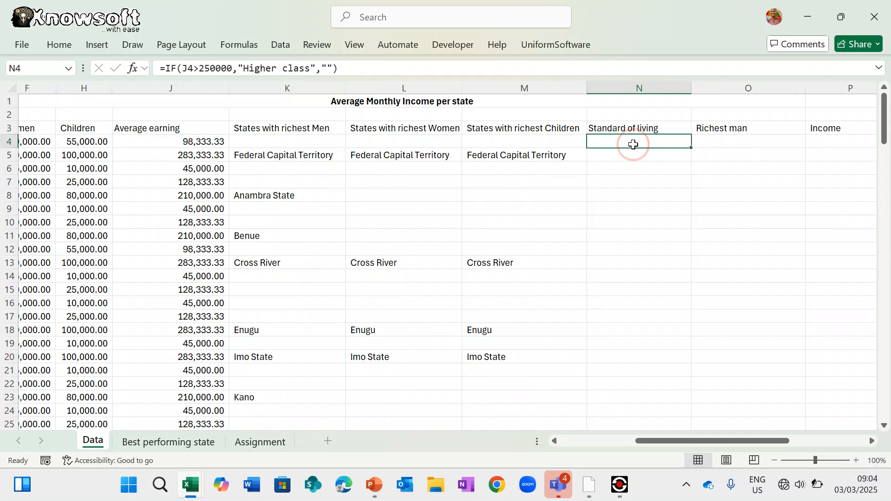
- Wrap N4's formula in a J4<150000 "Lower class" test so N4 now reads Lower class
{"action": "left_click", "coordinate": [166, 68]}
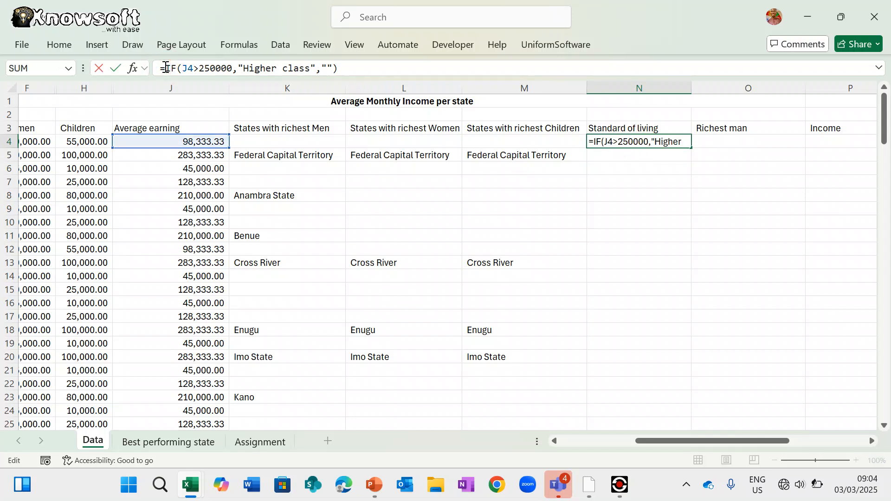
{"action": "type", "text": "If"}
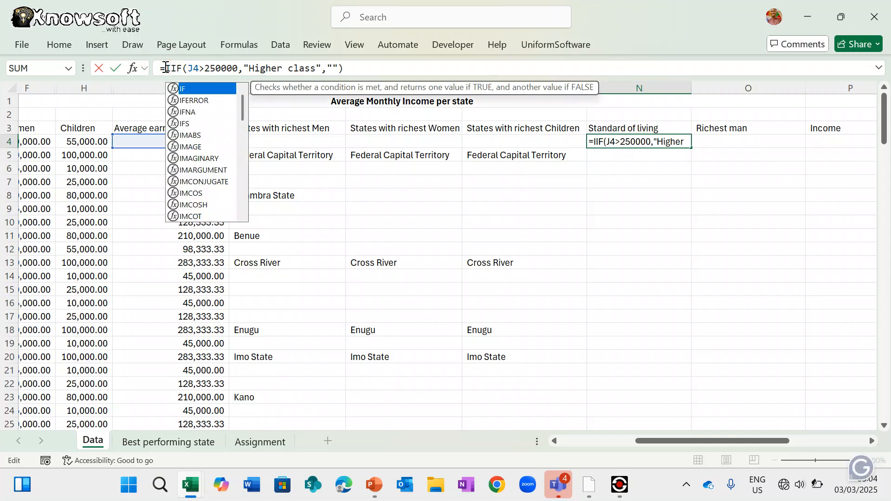
{"action": "type", "text": "("}
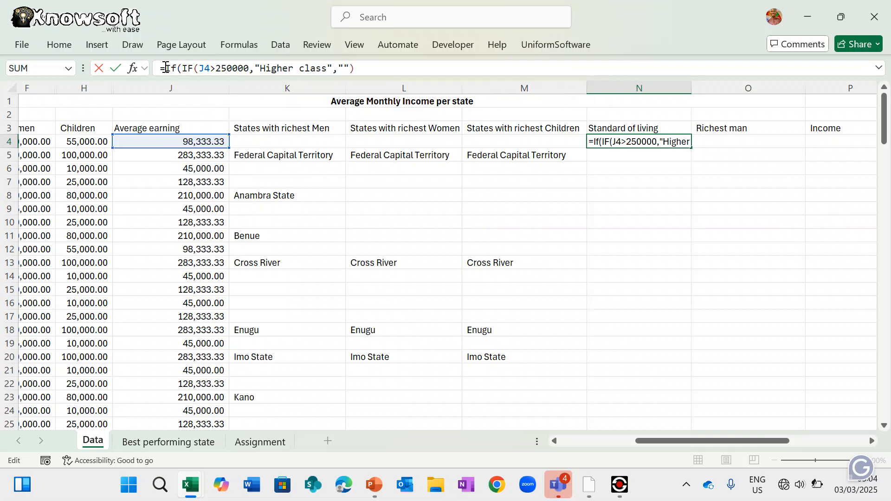
{"action": "left_click", "coordinate": [198, 141]}
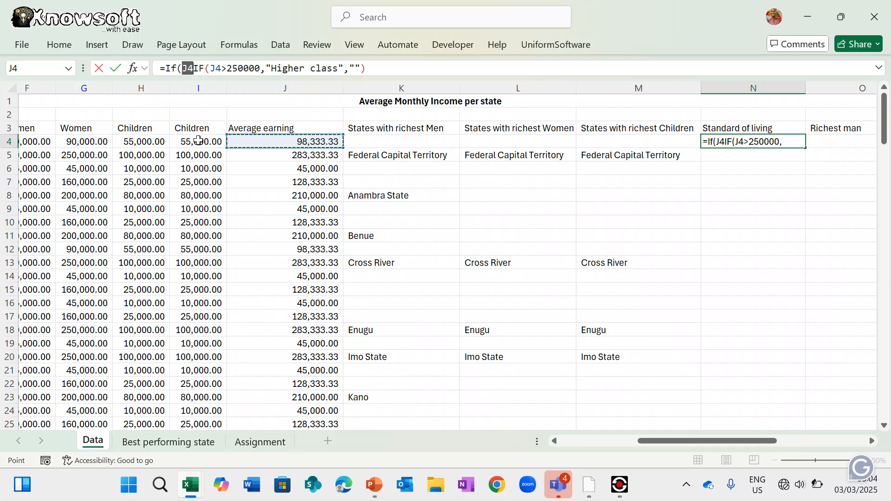
{"action": "type", "text": ">"}
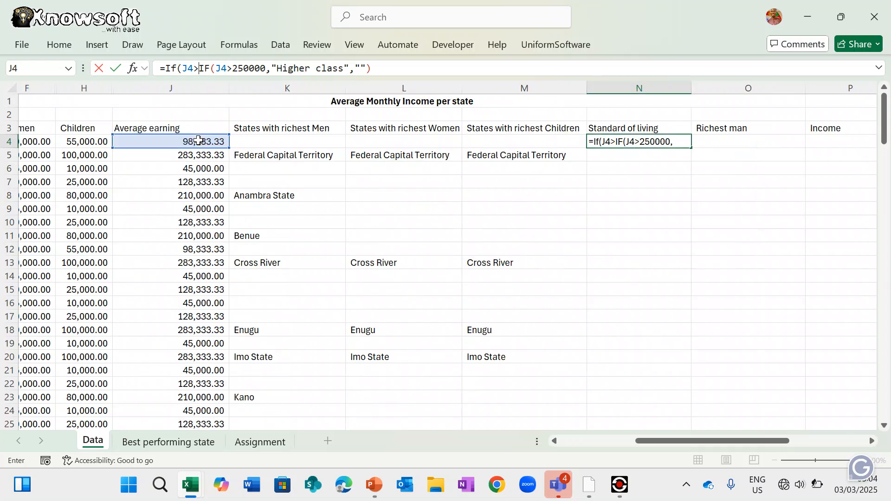
{"action": "key", "text": "BackSpace"}
{"action": "type", "text": "<1500"}
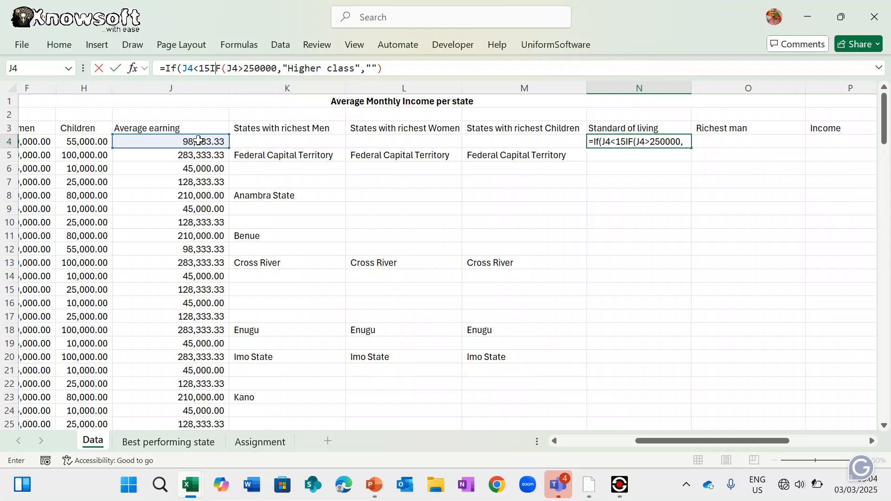
{"action": "type", "text": "00"}
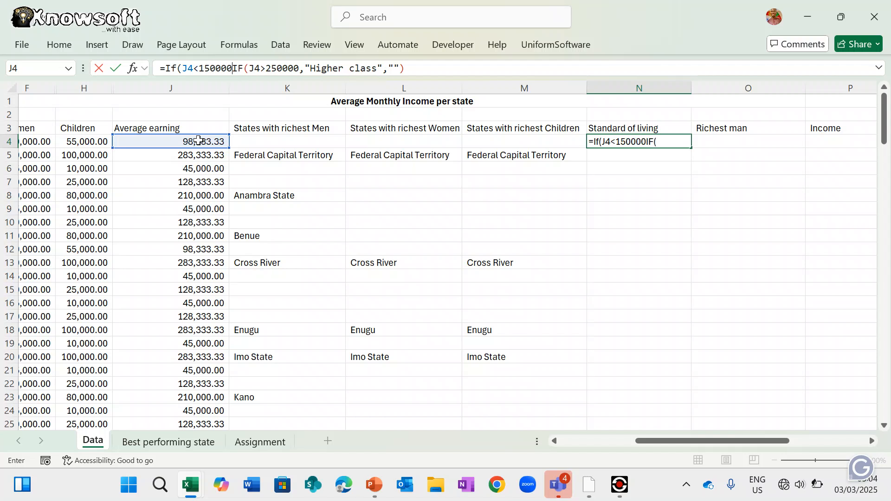
{"action": "type", "text": ","}
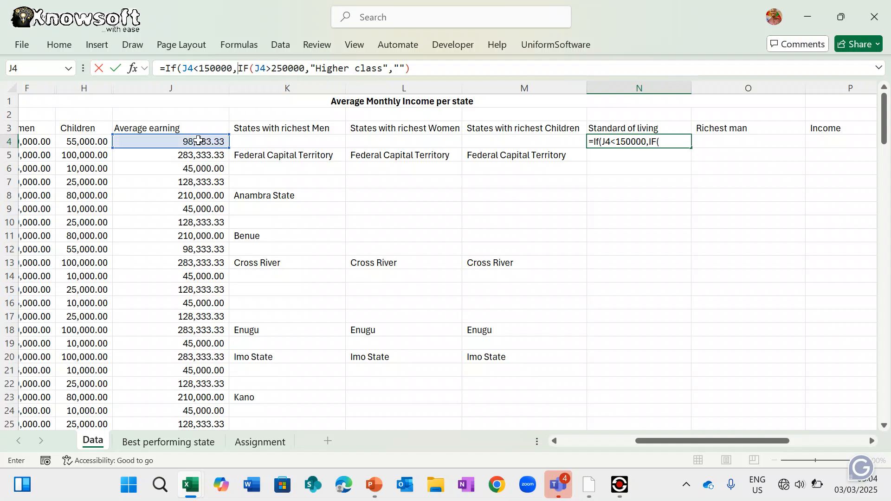
{"action": "type", "text": "\"Lower"}
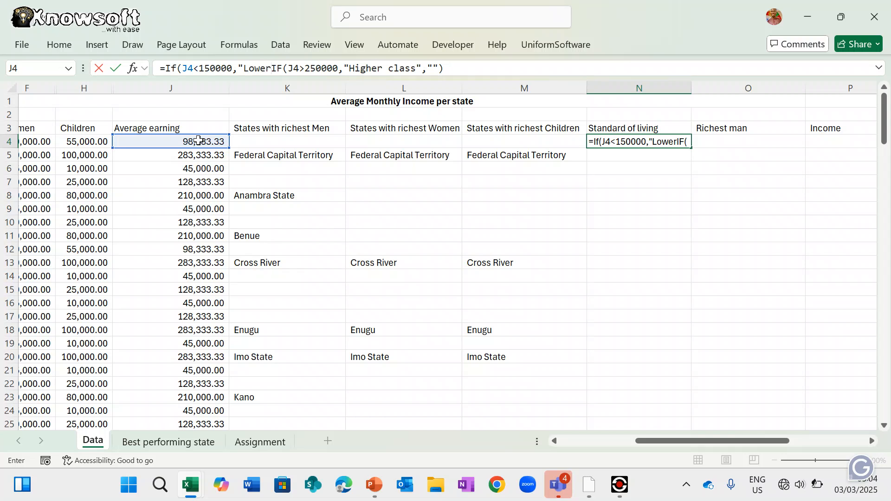
{"action": "type", "text": " class"}
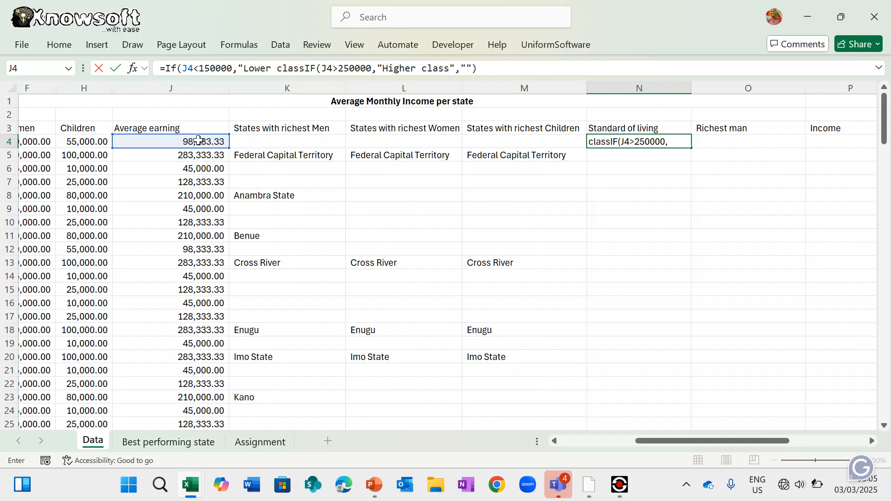
{"action": "type", "text": "\""}
{"action": "type", "text": ","}
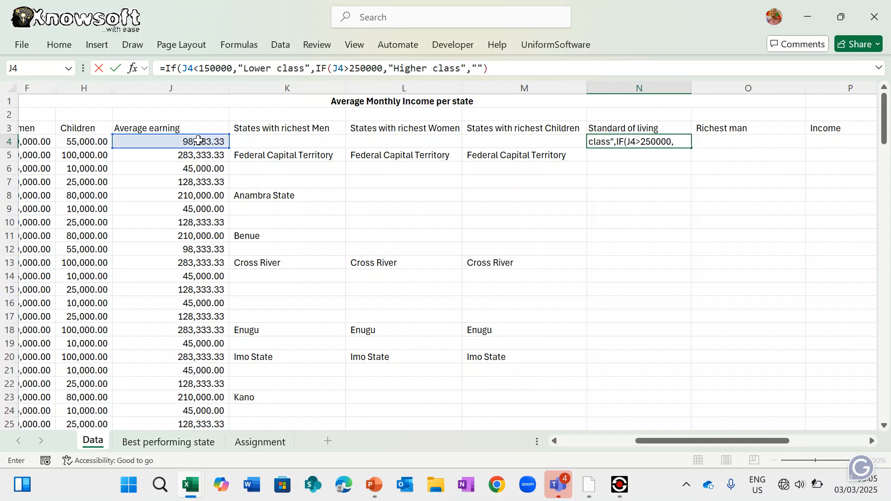
{"action": "left_click", "coordinate": [501, 68]}
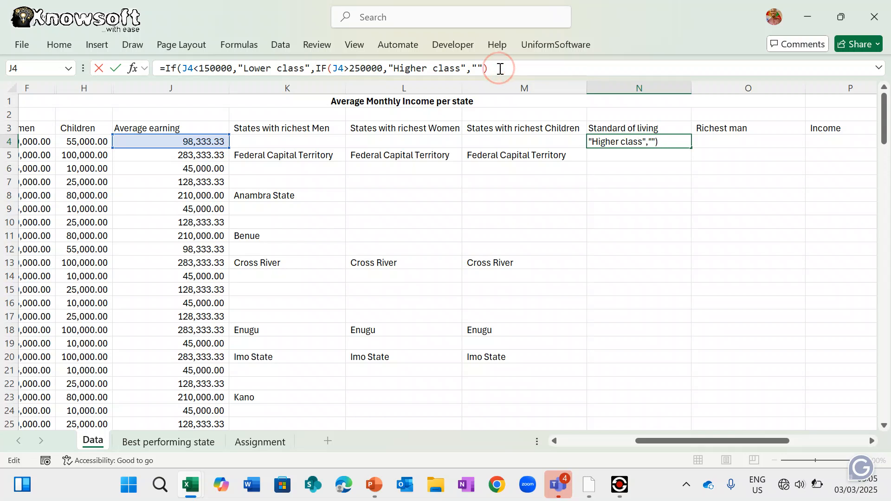
{"action": "type", "text": ")"}
{"action": "key", "text": "Return"}
{"action": "left_click", "coordinate": [634, 143]}
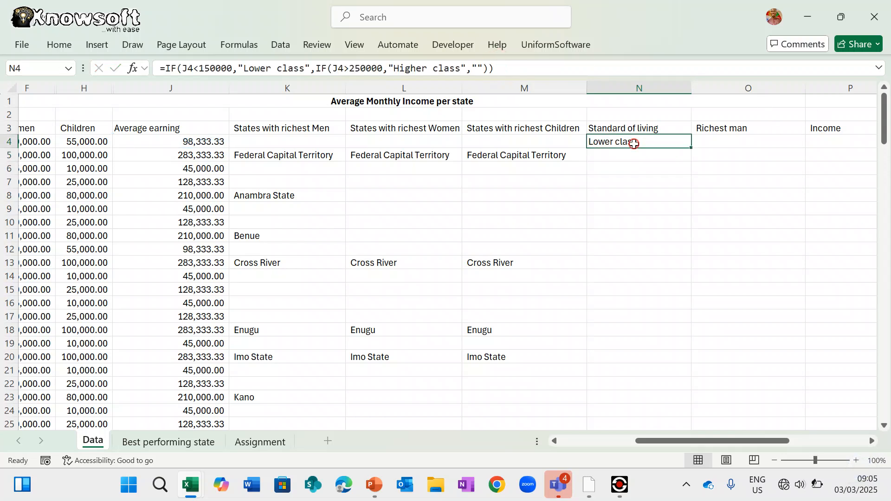
- Prepend an IF(150000<=J4<=250000,"Middle class", test to N4's formula
{"action": "left_click", "coordinate": [166, 69]}
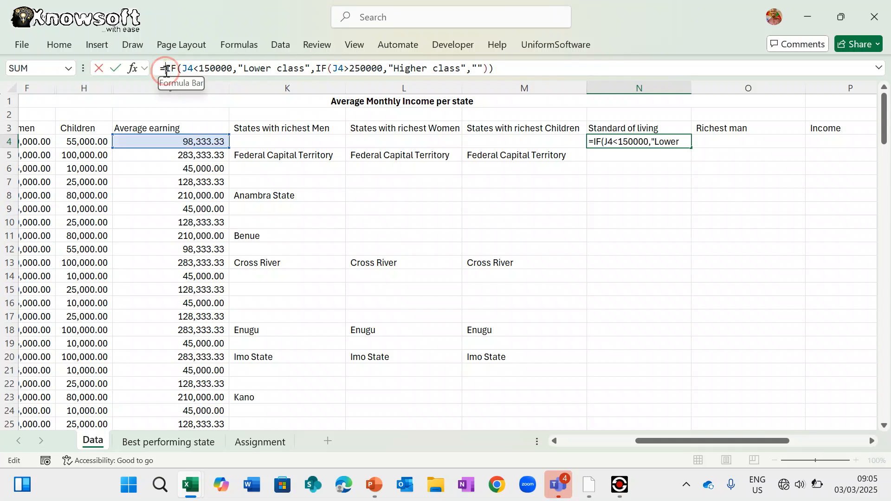
{"action": "type", "text": "If"}
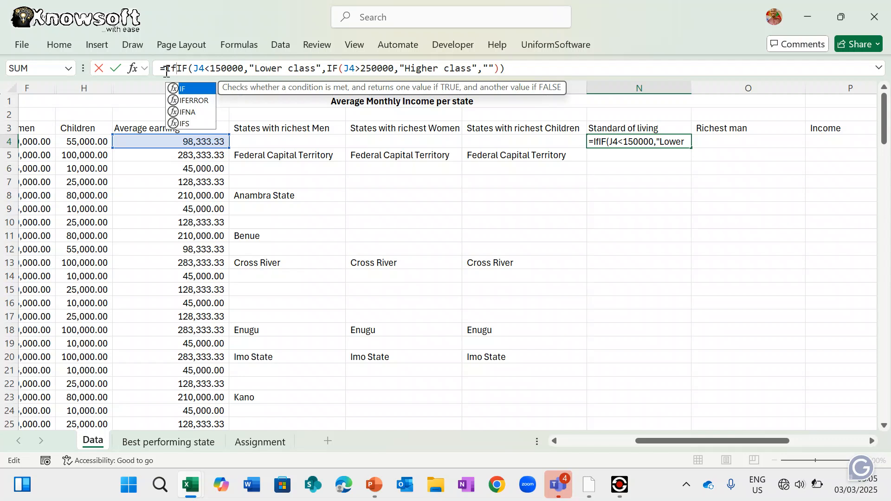
{"action": "type", "text": "("}
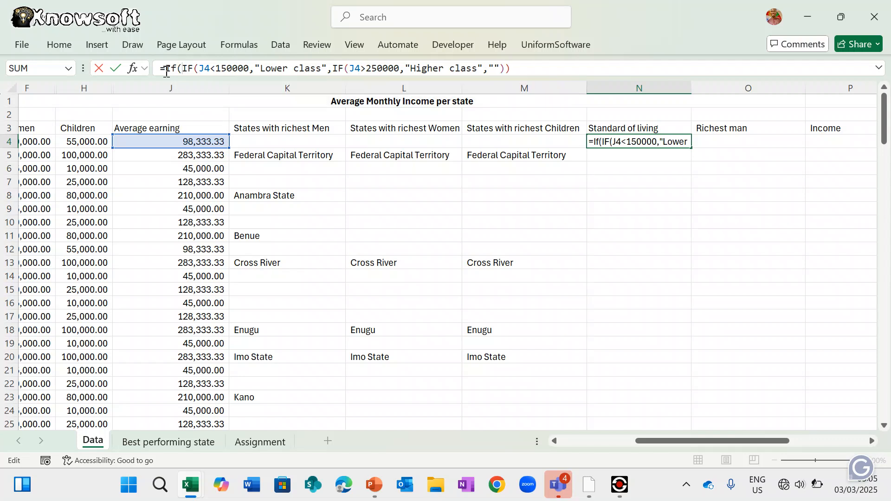
{"action": "type", "text": "150"}
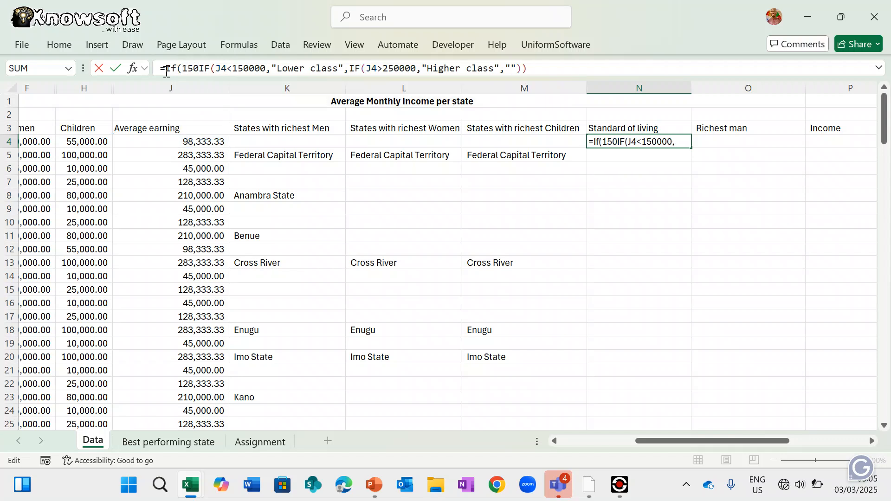
{"action": "type", "text": "000"}
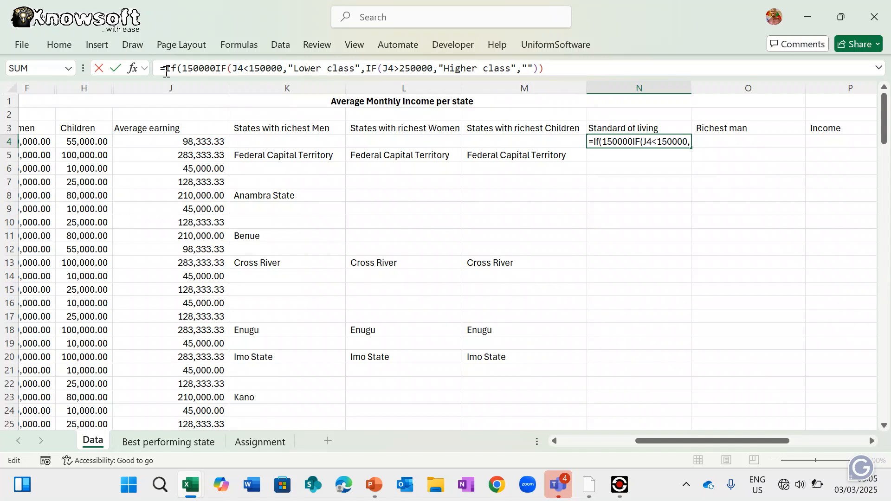
{"action": "type", "text": ",="}
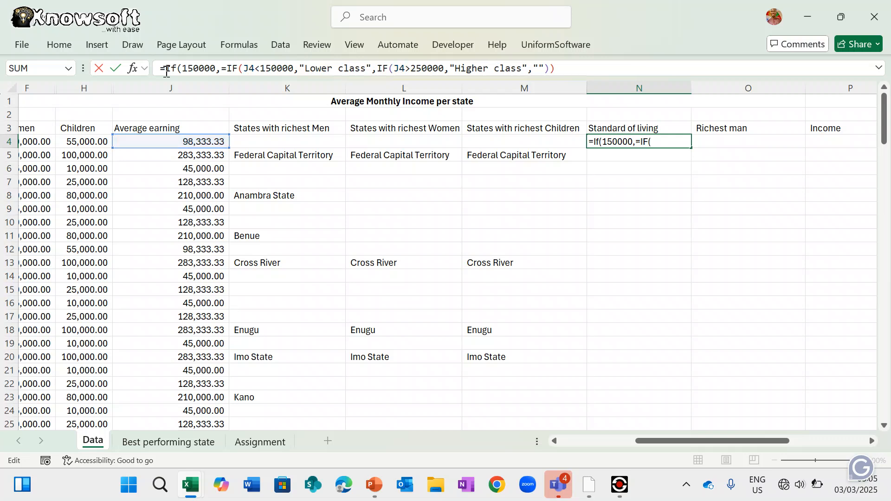
{"action": "left_click", "coordinate": [207, 144]}
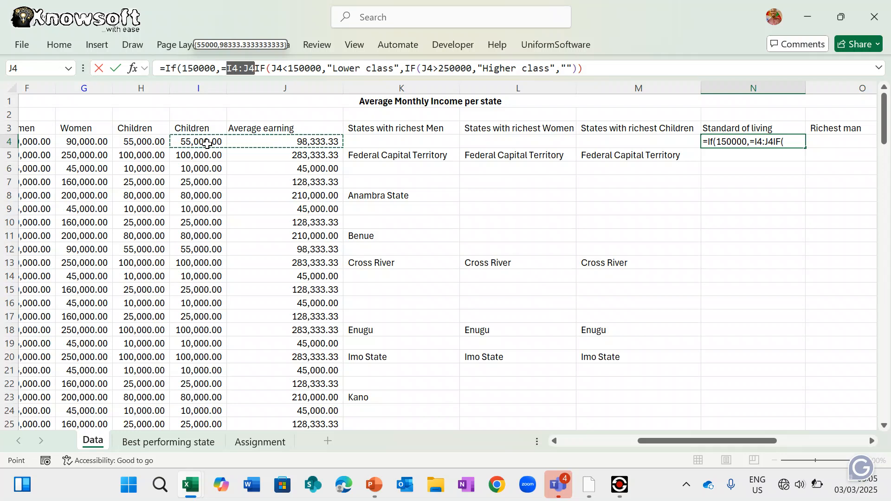
{"action": "key", "text": "BackSpace"}
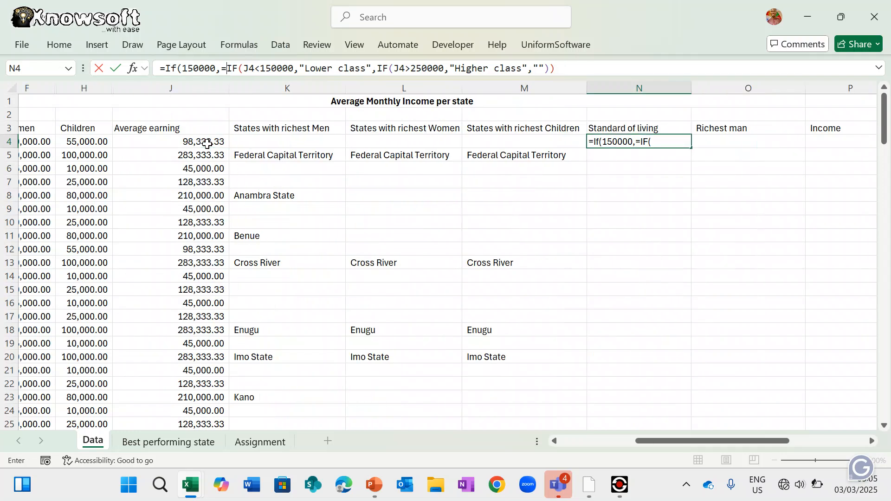
{"action": "left_click", "coordinate": [207, 144]}
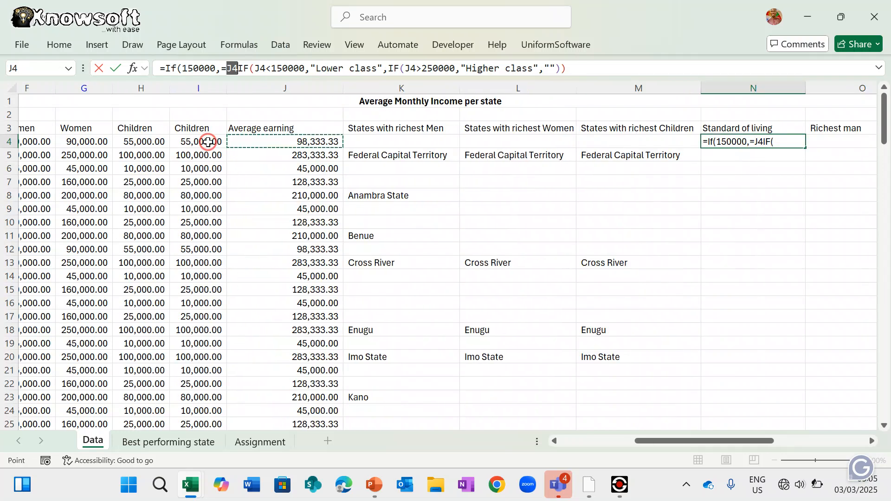
{"action": "left_click", "coordinate": [278, 140]}
{"action": "type", "text": ","}
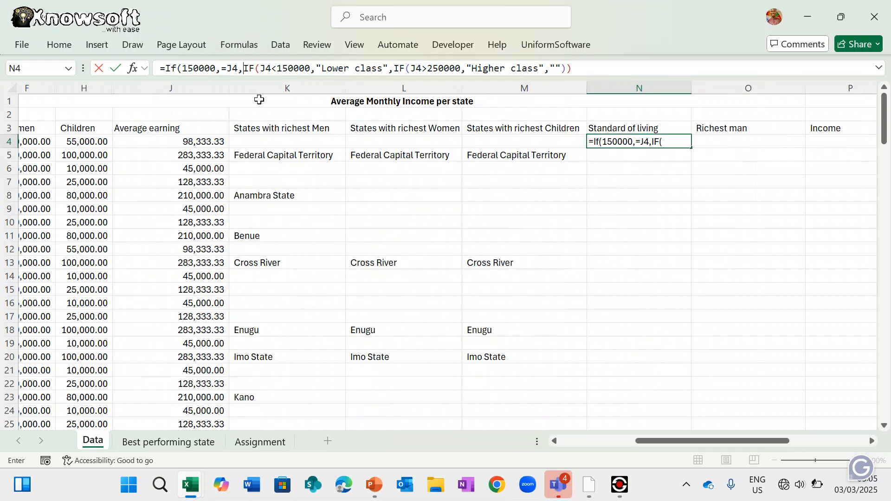
{"action": "key", "text": "BackSpace"}
{"action": "key", "text": "BackSpace"}
{"action": "key", "text": "BackSpace"}
{"action": "key", "text": "BackSpace"}
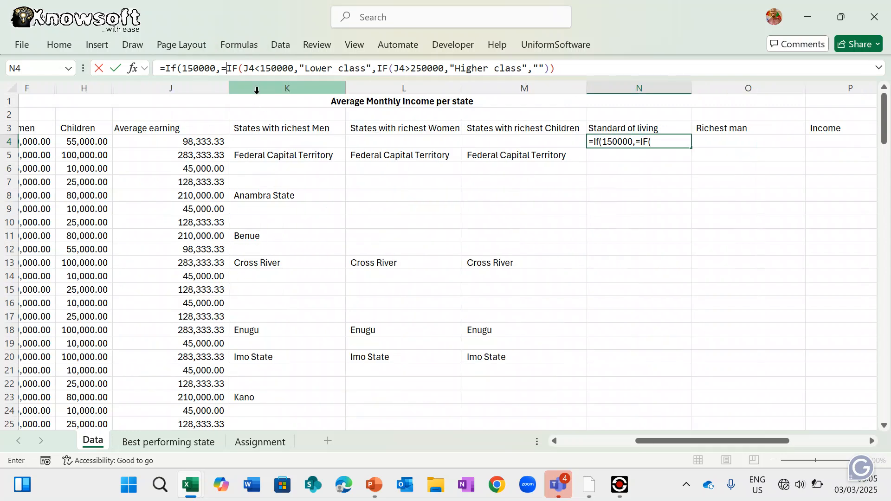
{"action": "key", "text": "BackSpace"}
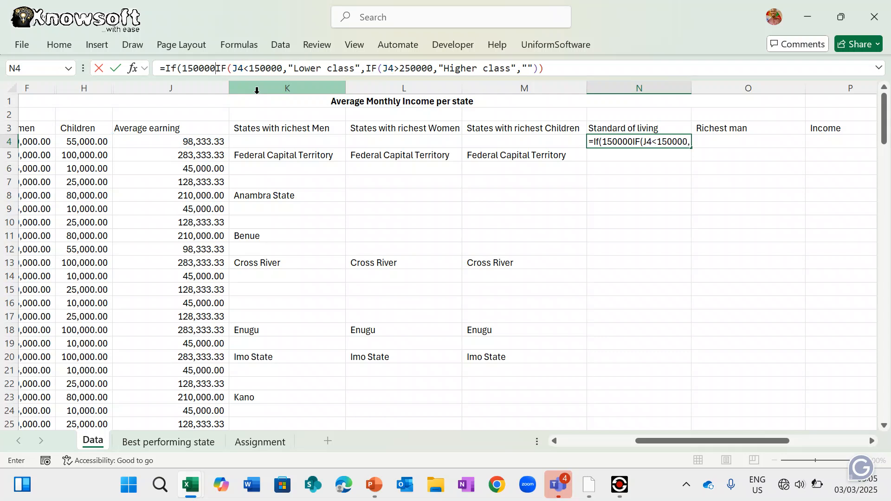
{"action": "type", "text": "<"}
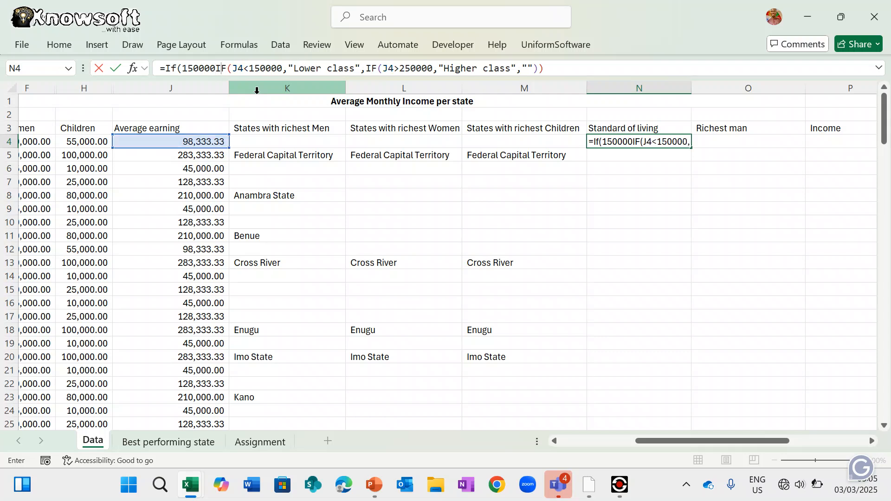
{"action": "type", "text": "="}
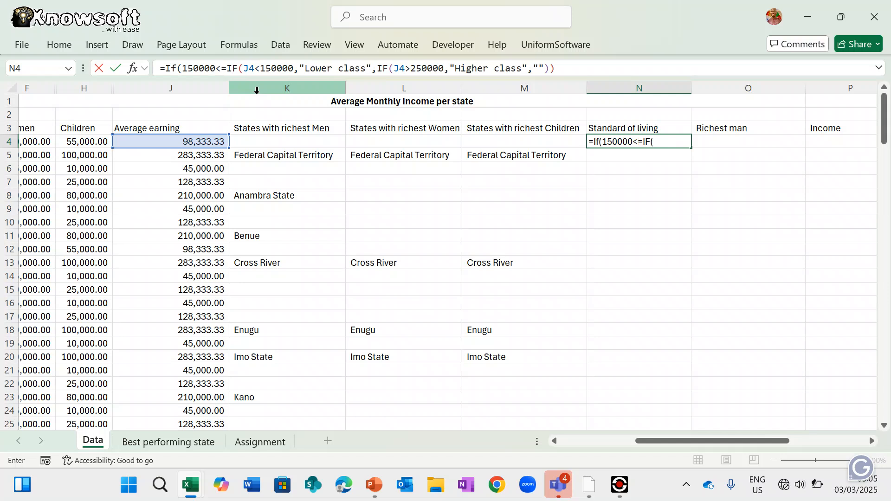
{"action": "left_click", "coordinate": [195, 139]}
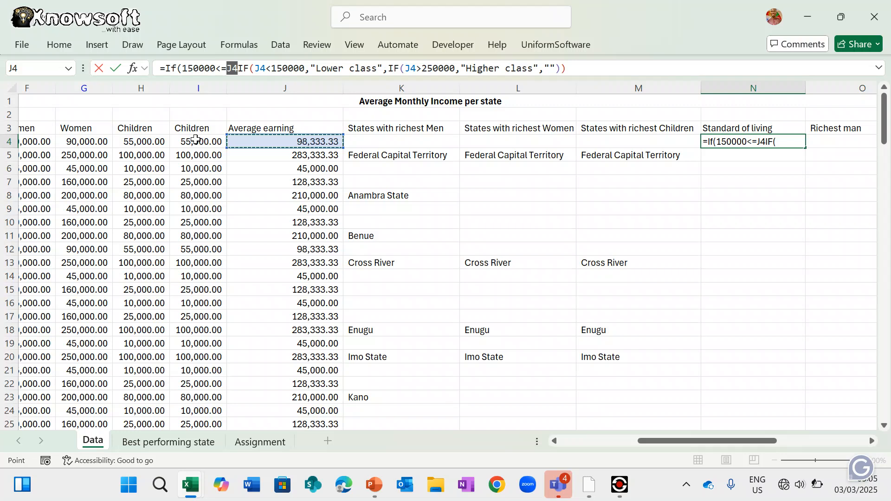
{"action": "type", "text": "<="}
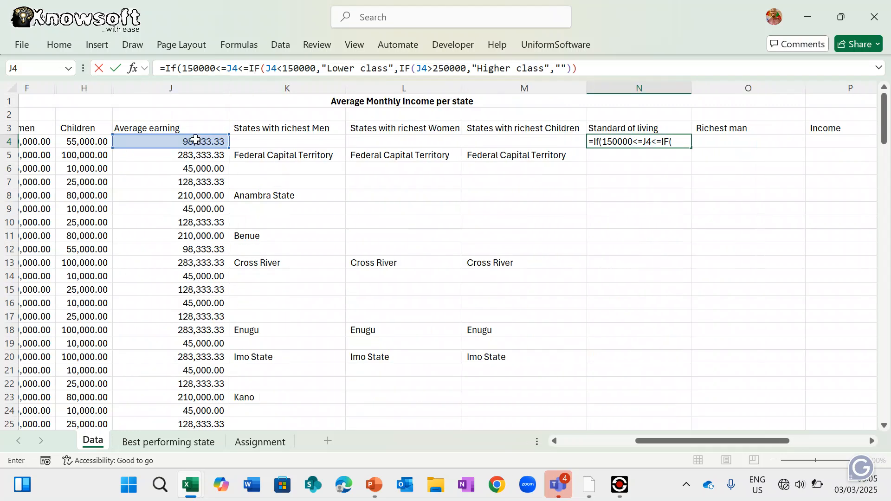
{"action": "type", "text": "250"}
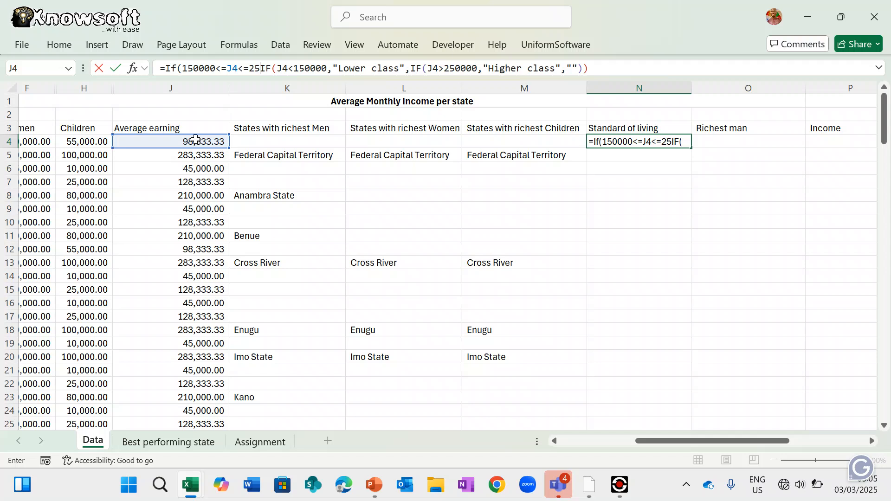
{"action": "type", "text": "000"}
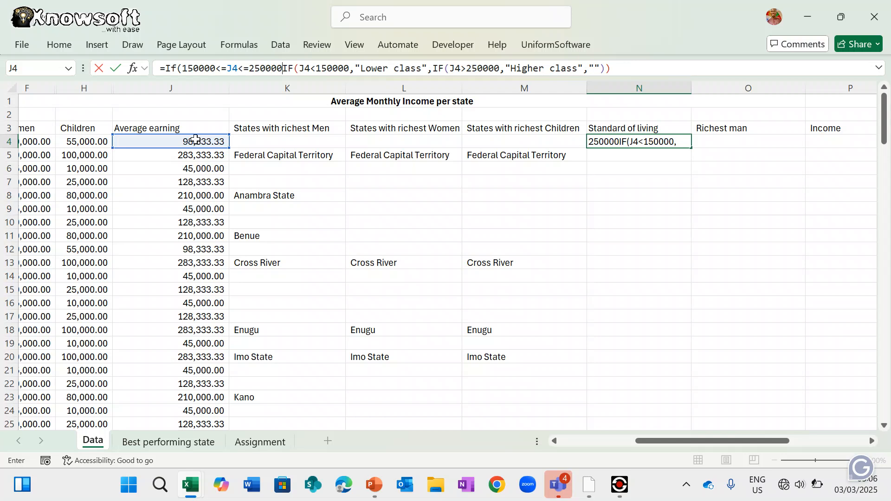
{"action": "type", "text": ",\""}
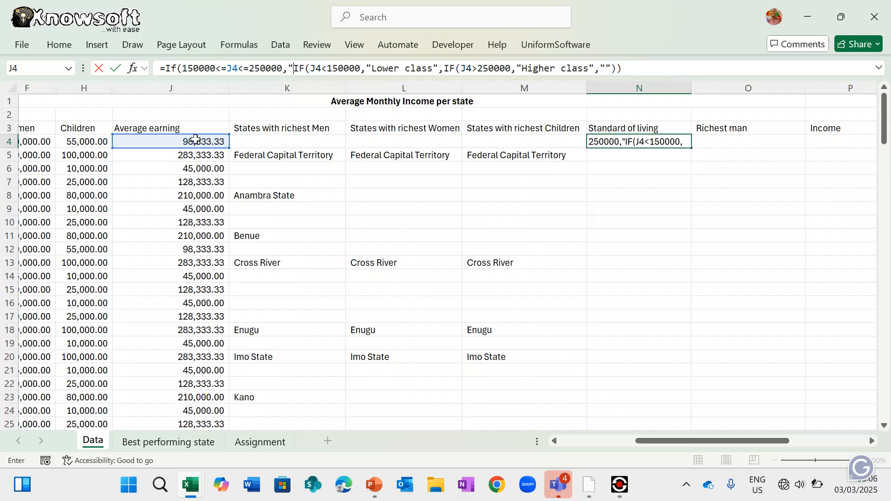
{"action": "type", "text": "Mid"}
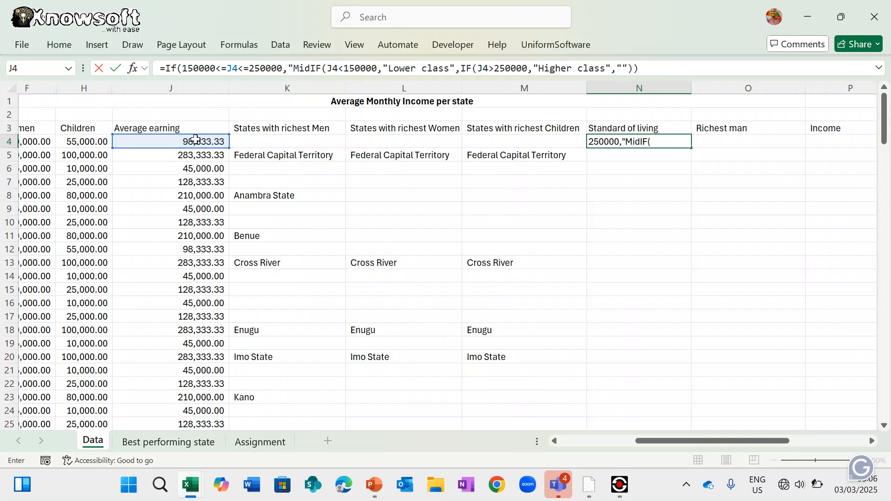
{"action": "type", "text": "dle class"}
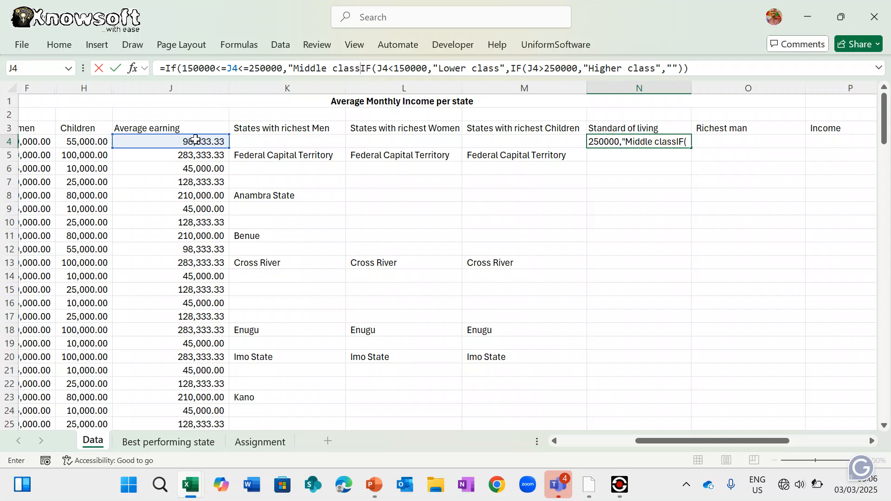
{"action": "type", "text": "\""}
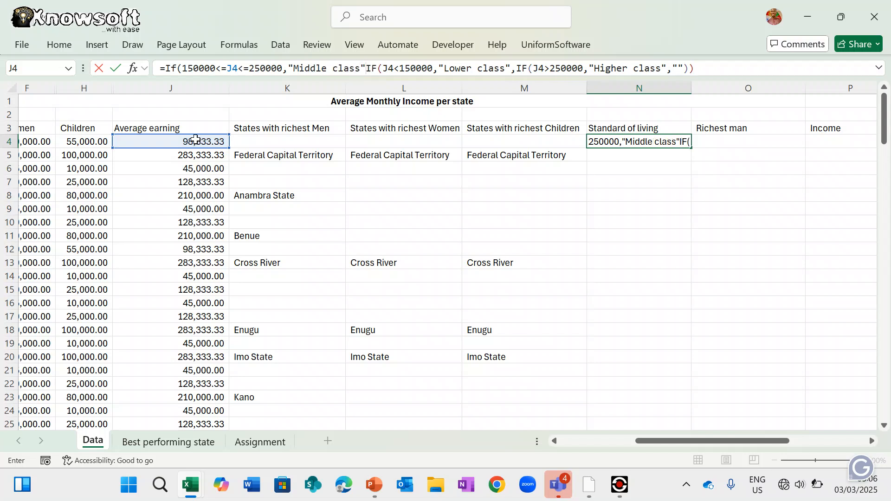
{"action": "type", "text": ","}
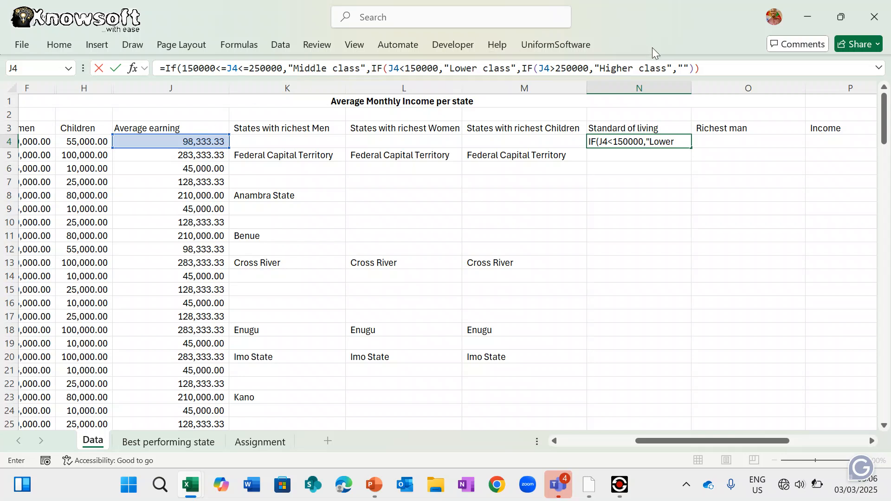
- Commit N4's three-class formula and recheck it, still showing Lower class
{"action": "left_click", "coordinate": [709, 66]}
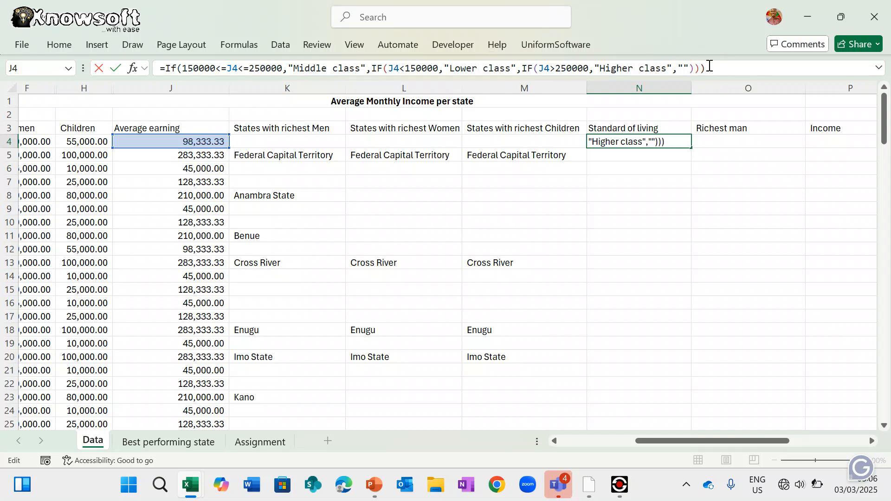
{"action": "key", "text": "Return"}
{"action": "key", "text": "Return"}
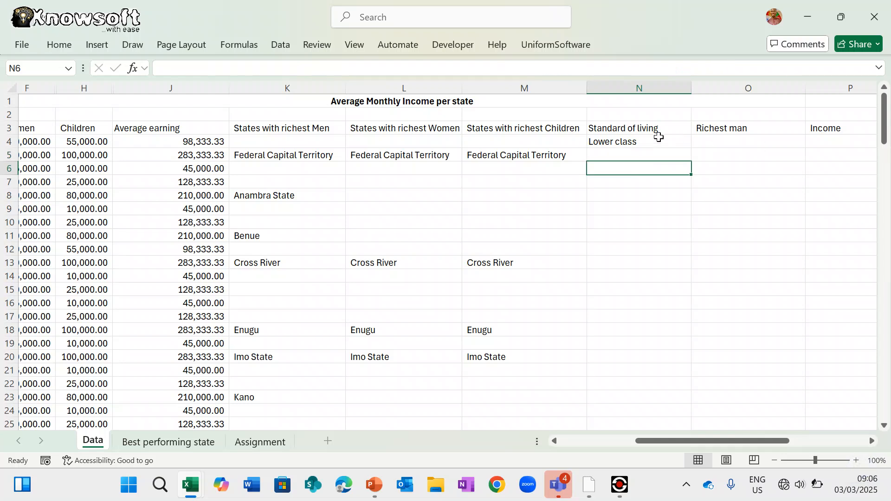
{"action": "left_click", "coordinate": [629, 142]}
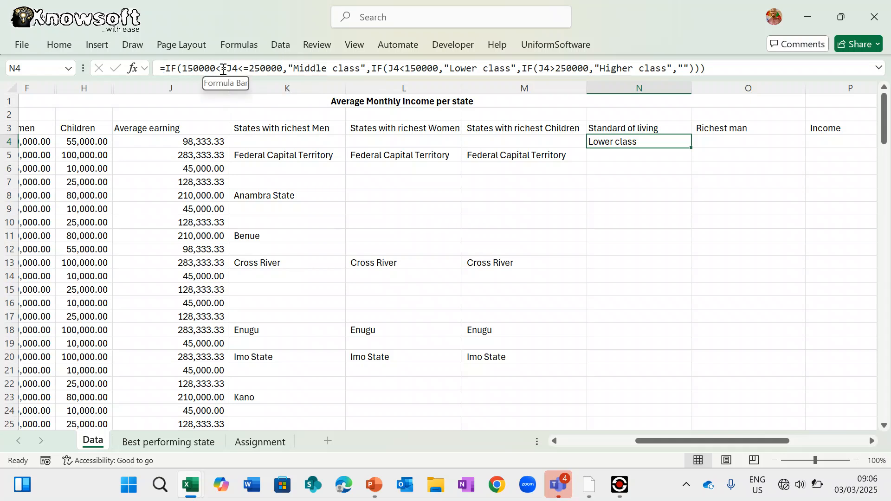
{"action": "key", "text": "Return"}
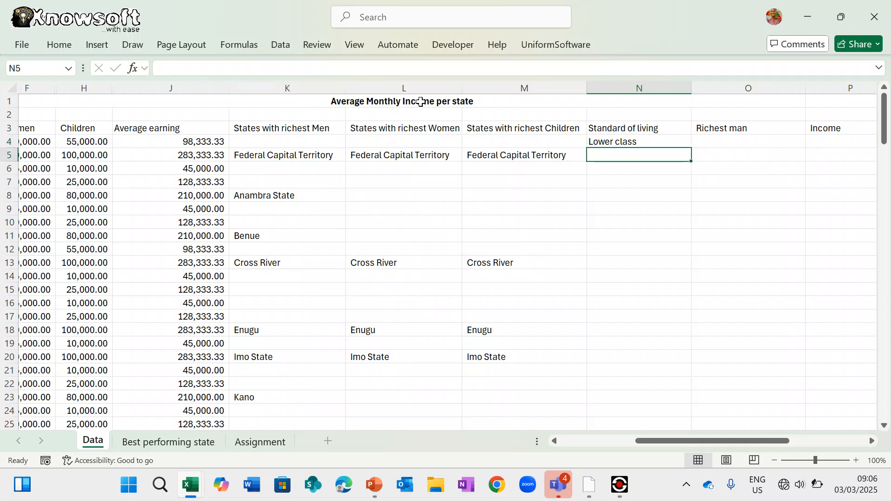
{"action": "left_click", "coordinate": [631, 142]}
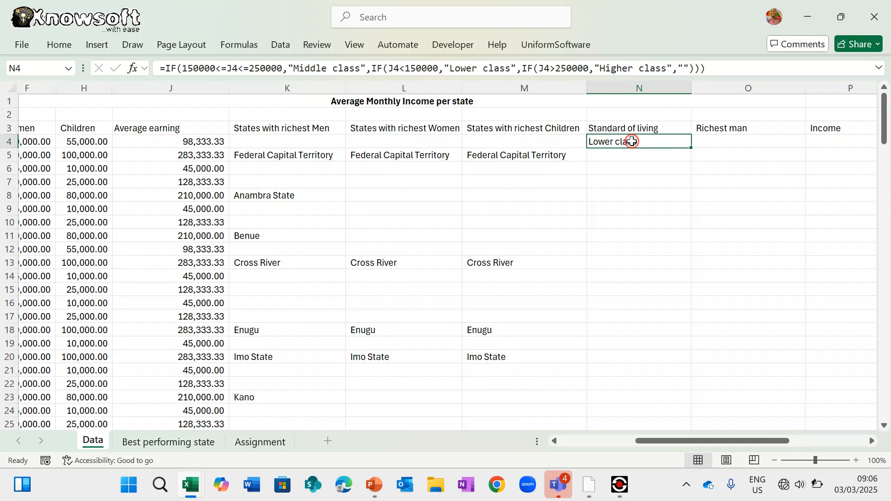
- Fill N4's class formula down column N and review the Lower/Higher class results
{"action": "double_click", "coordinate": [694, 148]}
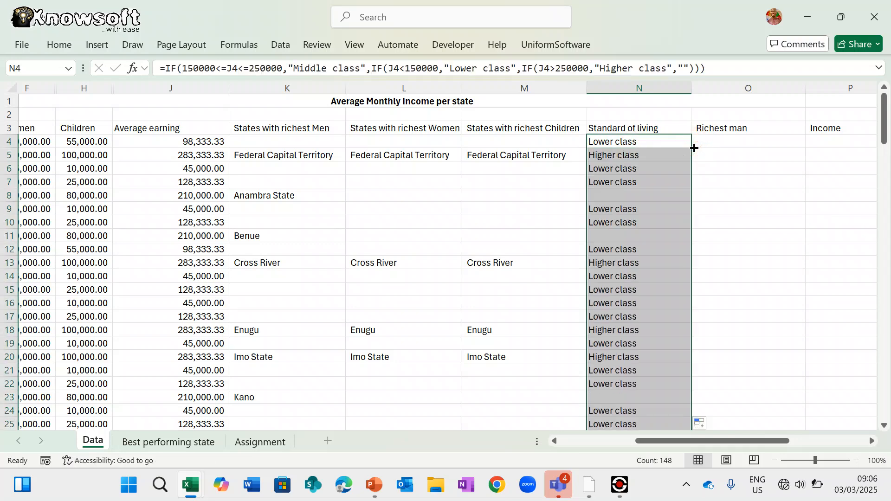
{"action": "scroll", "coordinate": [628, 358], "scroll_direction": "down", "scroll_amount": 1}
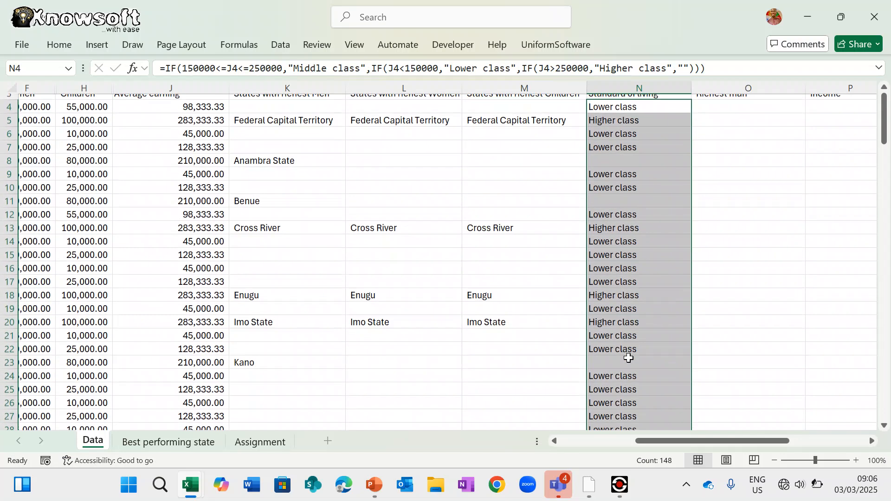
{"action": "scroll", "coordinate": [628, 357], "scroll_direction": "down", "scroll_amount": 3}
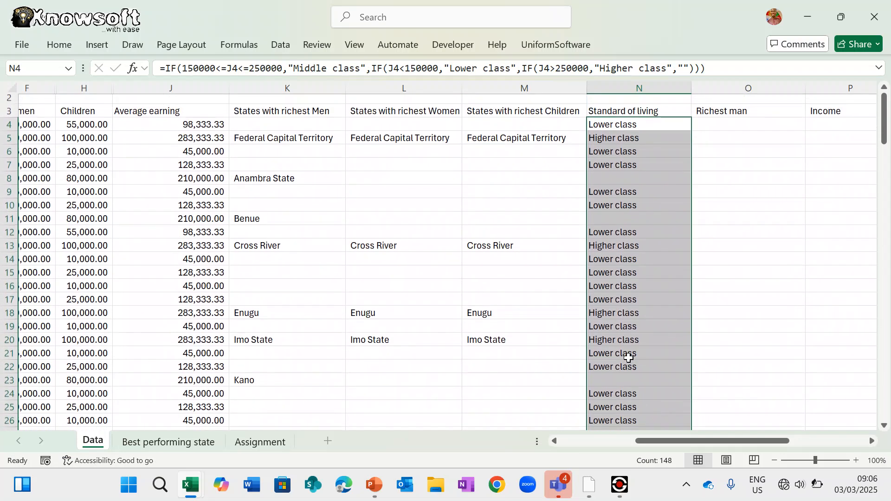
{"action": "scroll", "coordinate": [629, 358], "scroll_direction": "down", "scroll_amount": 10}
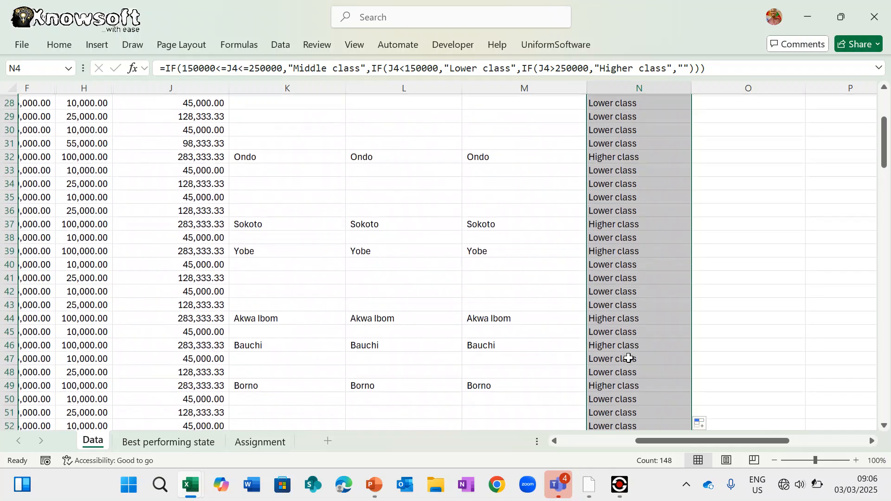
{"action": "scroll", "coordinate": [628, 359], "scroll_direction": "down", "scroll_amount": 1}
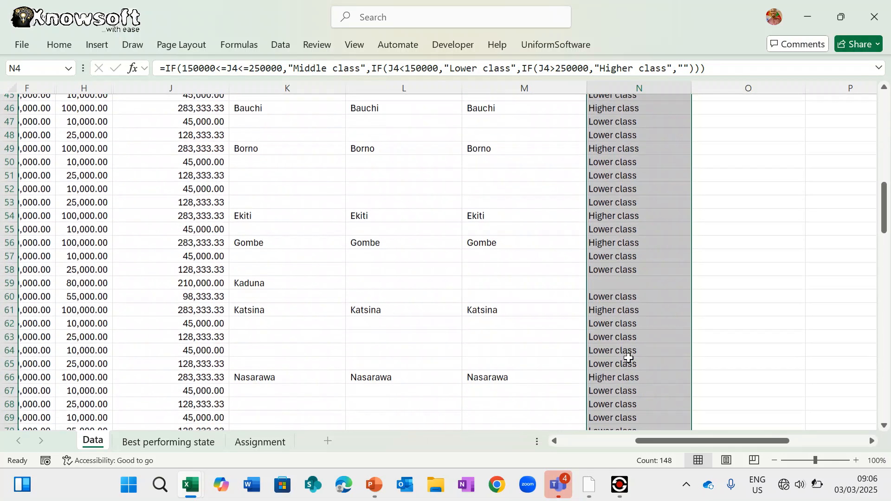
{"action": "scroll", "coordinate": [628, 358], "scroll_direction": "up", "scroll_amount": 15}
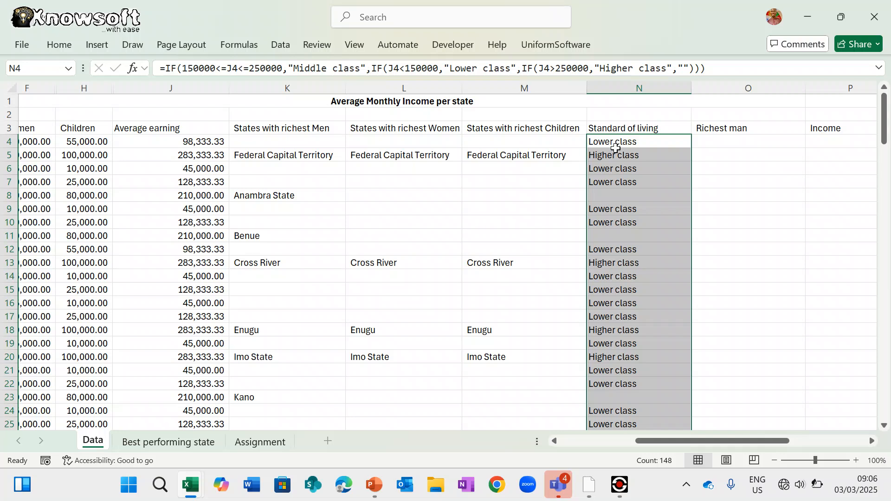
{"action": "left_click", "coordinate": [618, 142]}
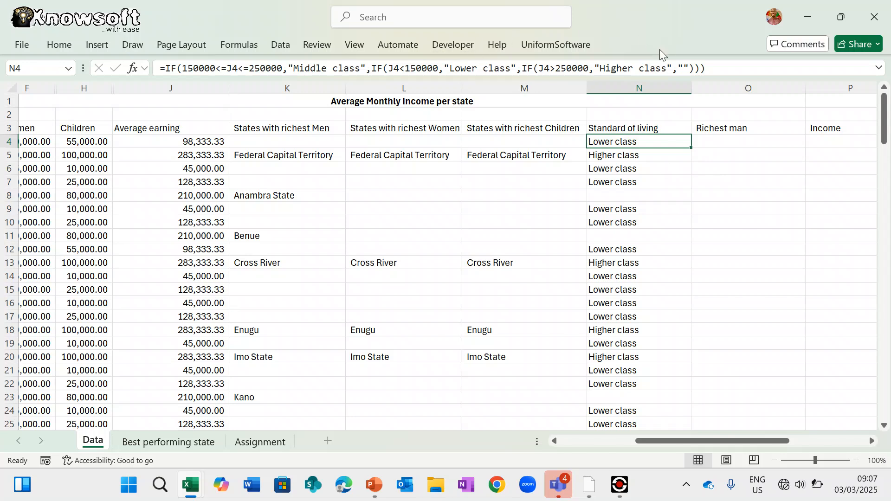
- Replace N4's formula with =IF(J4>250000,"High Class","Middle class"), now showing Middle class
{"action": "left_click_drag", "start_coordinate": [713, 68], "coordinate": [154, 62]}
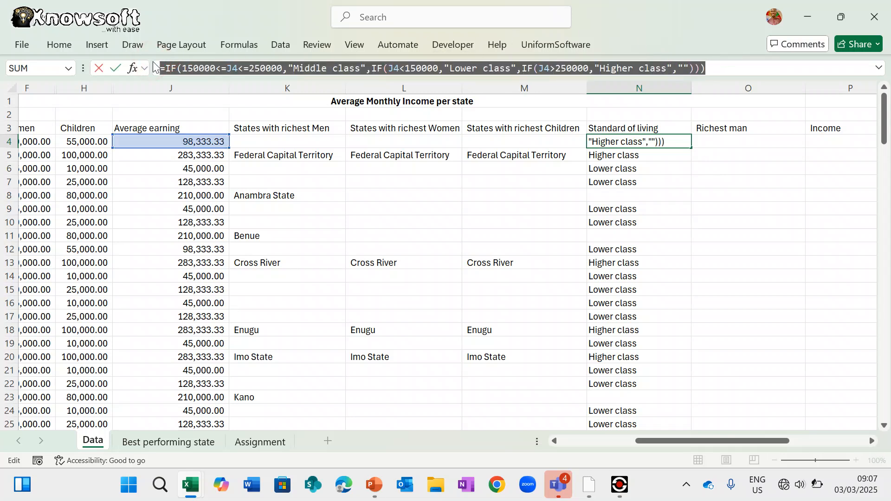
{"action": "type", "text": "=if("}
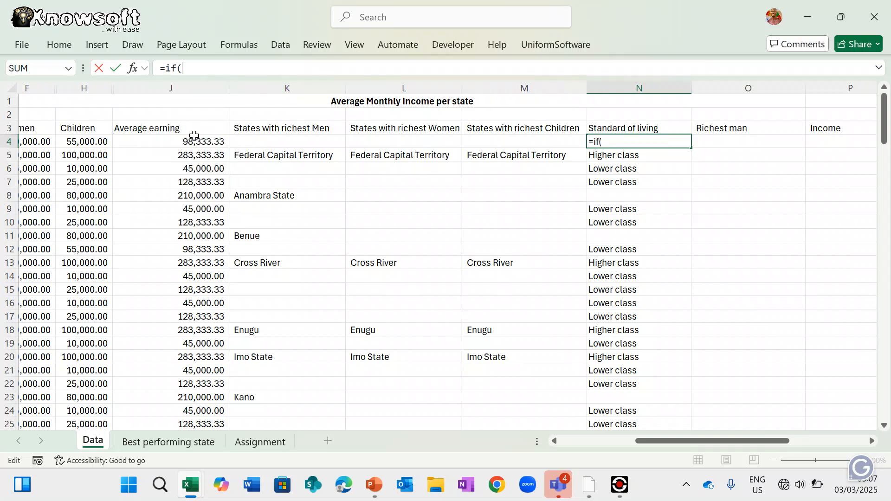
{"action": "left_click_drag", "start_coordinate": [197, 142], "coordinate": [198, 142]}
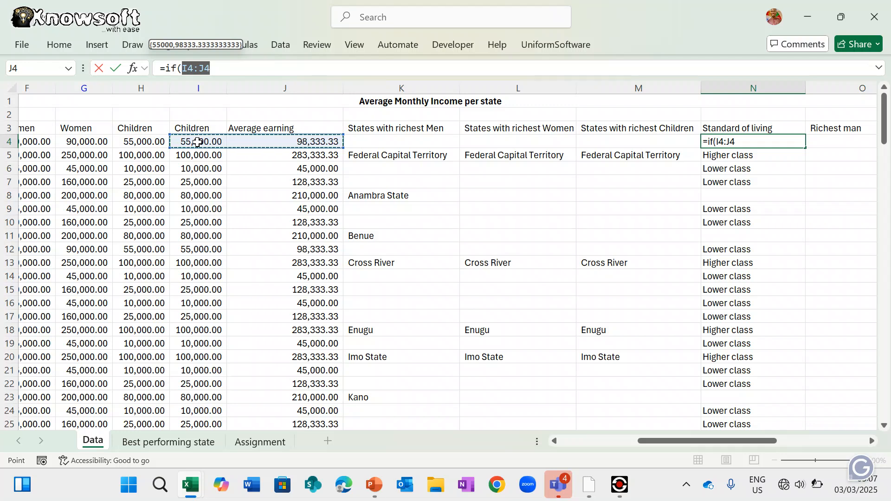
{"action": "type", "text": ">"}
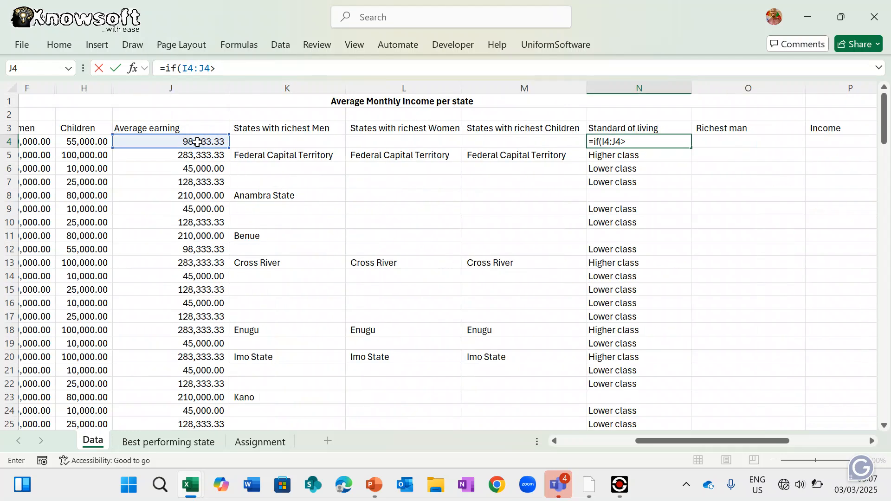
{"action": "key", "text": "BackSpace"}
{"action": "key", "text": "BackSpace"}
{"action": "key", "text": "BackSpace"}
{"action": "key", "text": "BackSpace"}
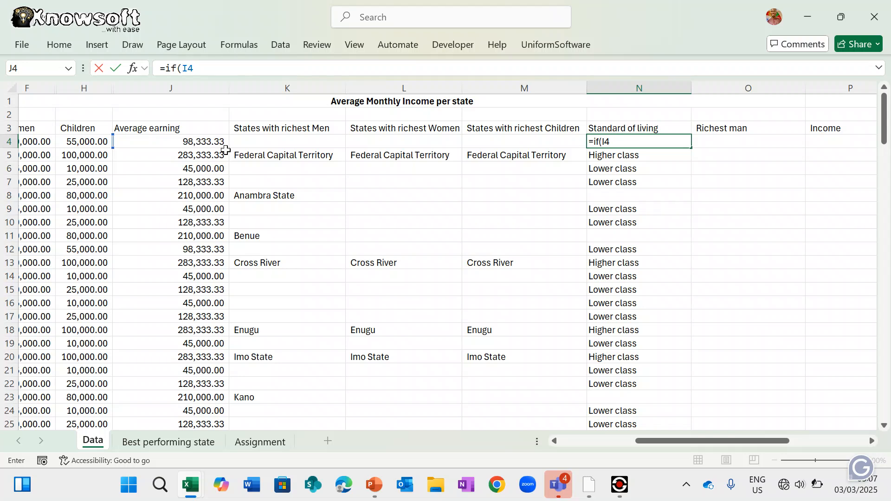
{"action": "key", "text": "BackSpace"}
{"action": "key", "text": "BackSpace"}
{"action": "left_click", "coordinate": [205, 143]}
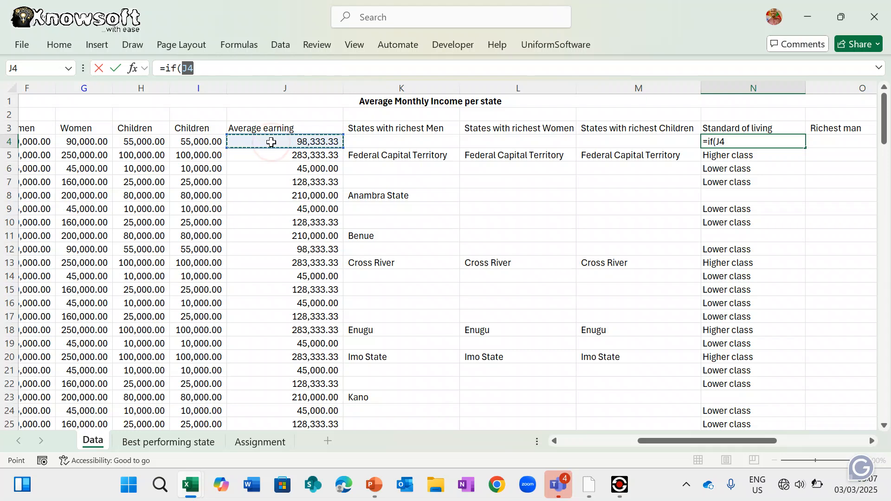
{"action": "type", "text": ">"}
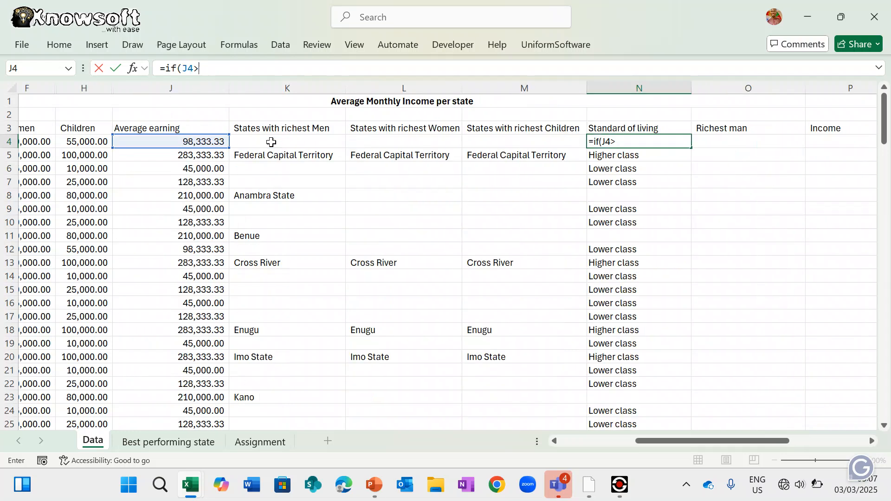
{"action": "type", "text": "250000"}
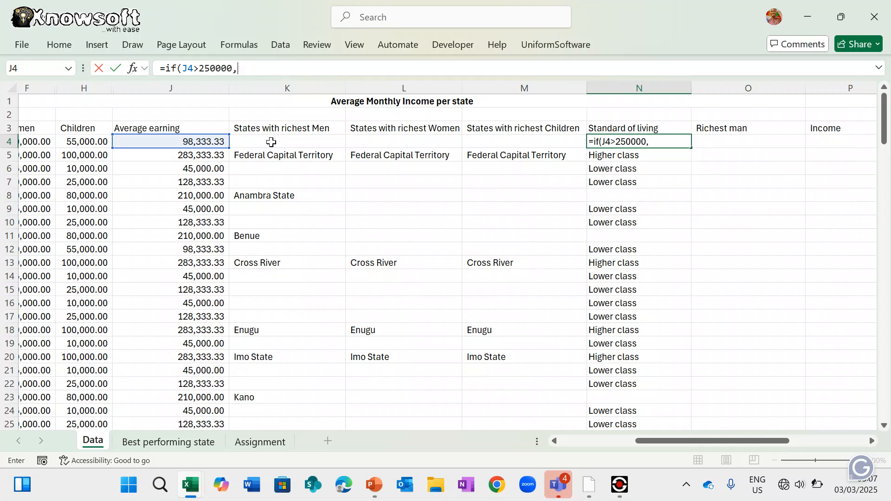
{"action": "type", "text": ",\"High Cla"}
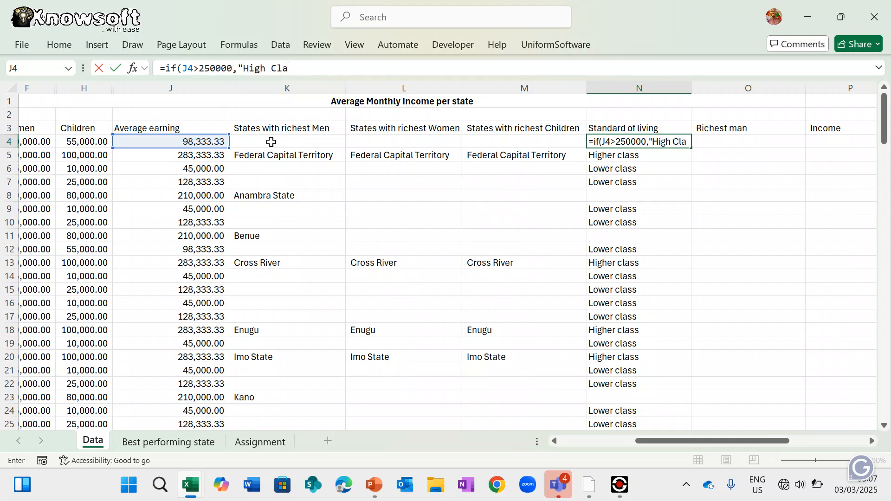
{"action": "type", "text": "ss\""}
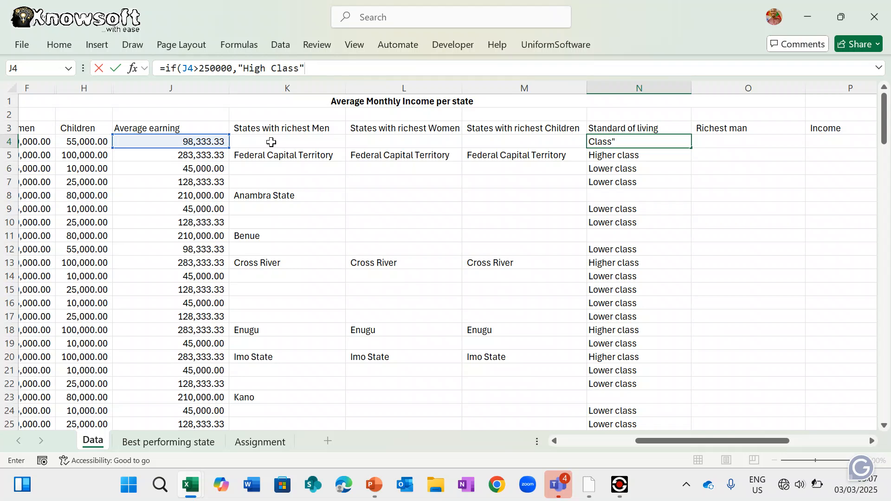
{"action": "type", "text": ",\"Middle c"}
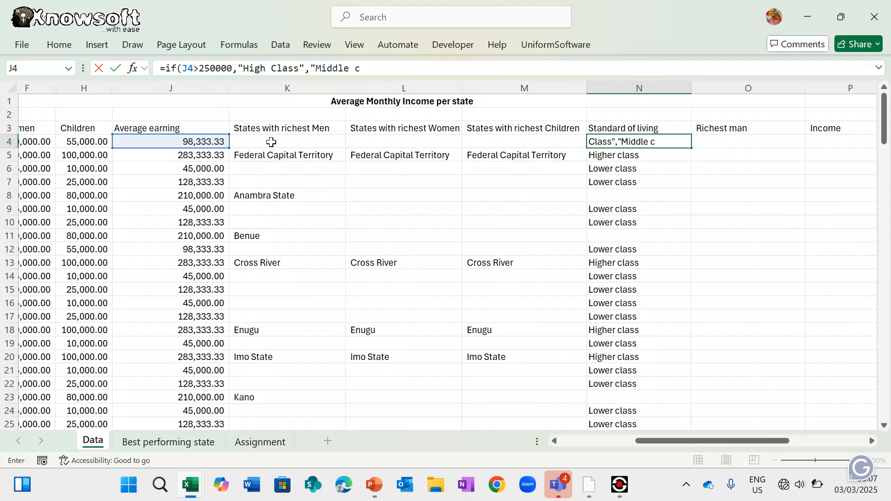
{"action": "type", "text": "lass\")"}
{"action": "key", "text": "Return"}
{"action": "key", "text": "Return"}
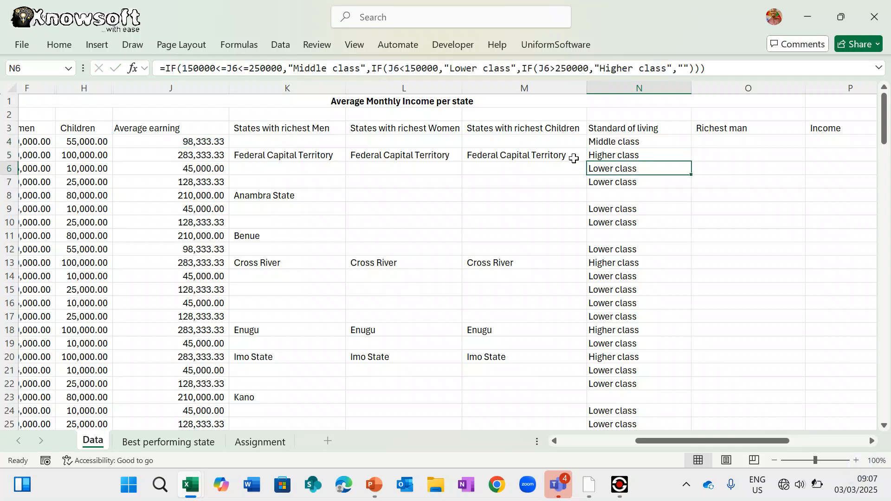
- Nest N4's High/Middle test inside IF(J4<150000,"Lower class",…), so N4 shows Lower class
{"action": "left_click", "coordinate": [630, 142]}
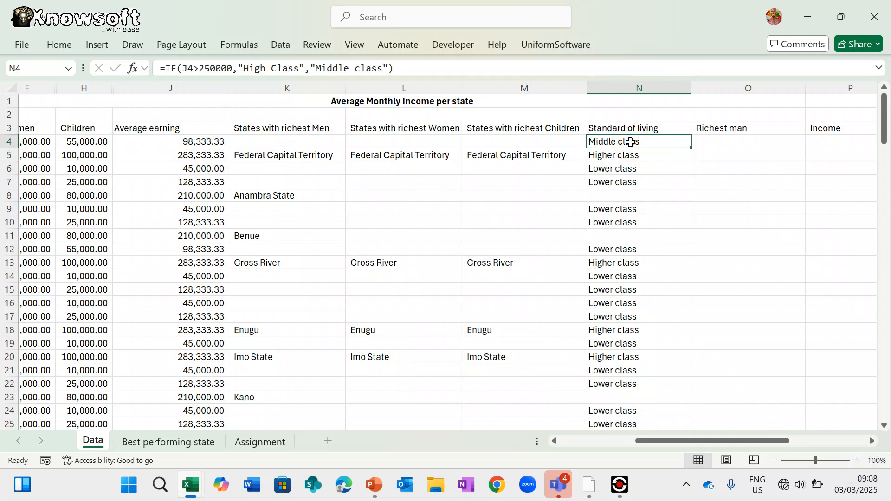
{"action": "left_click", "coordinate": [167, 69]}
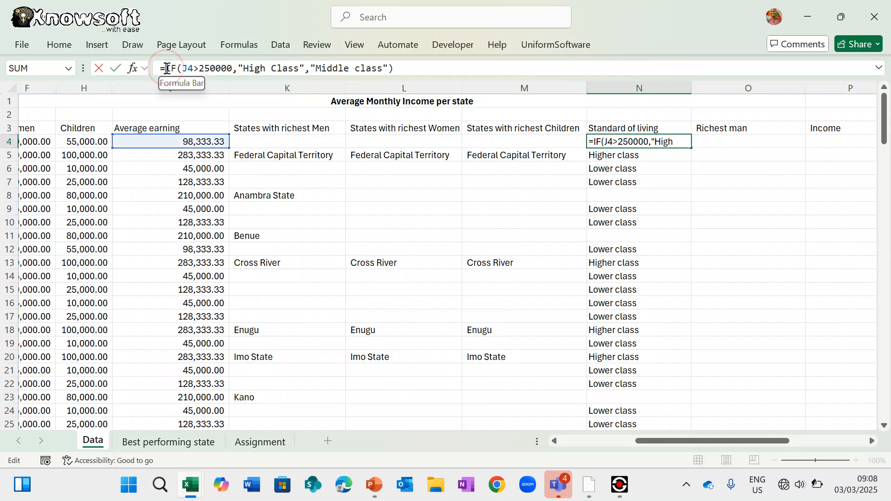
{"action": "type", "text": "if("}
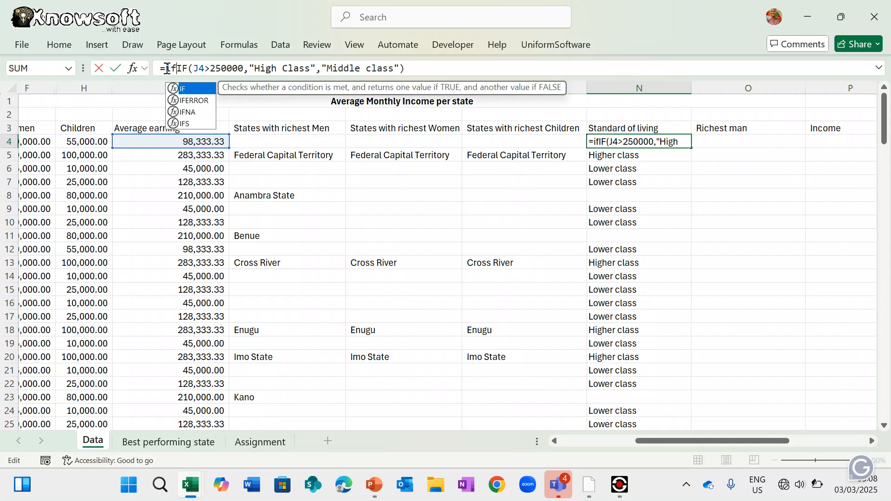
{"action": "left_click", "coordinate": [193, 142]}
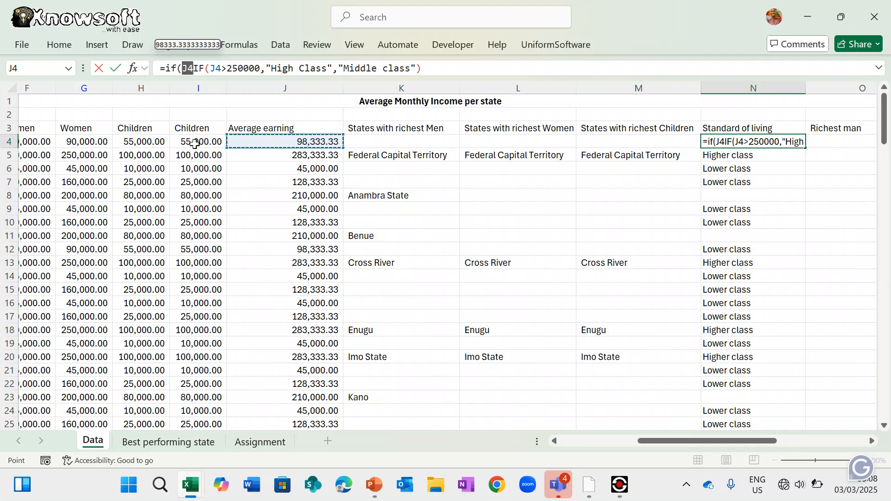
{"action": "type", "text": "<"}
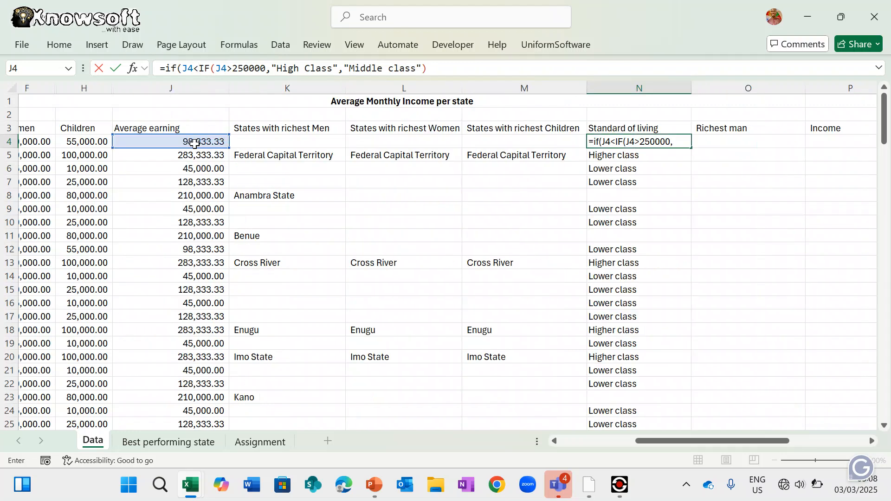
{"action": "type", "text": "150"}
{"action": "type", "text": "000"}
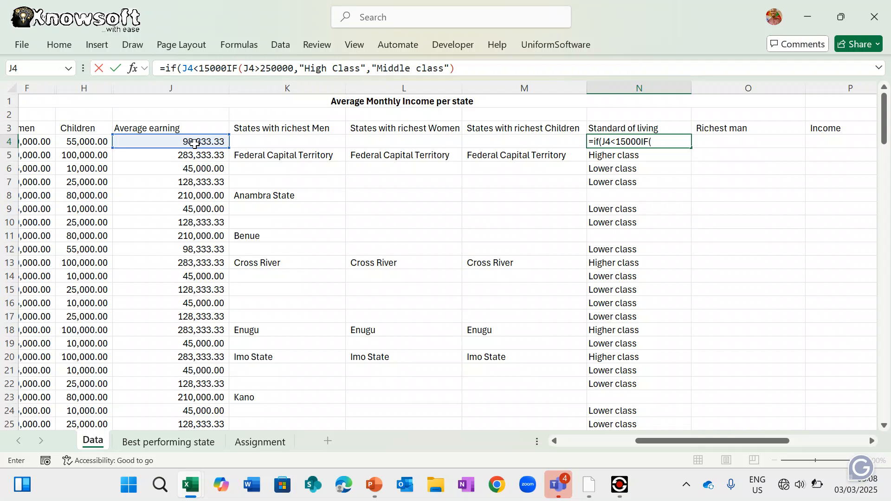
{"action": "type", "text": ","}
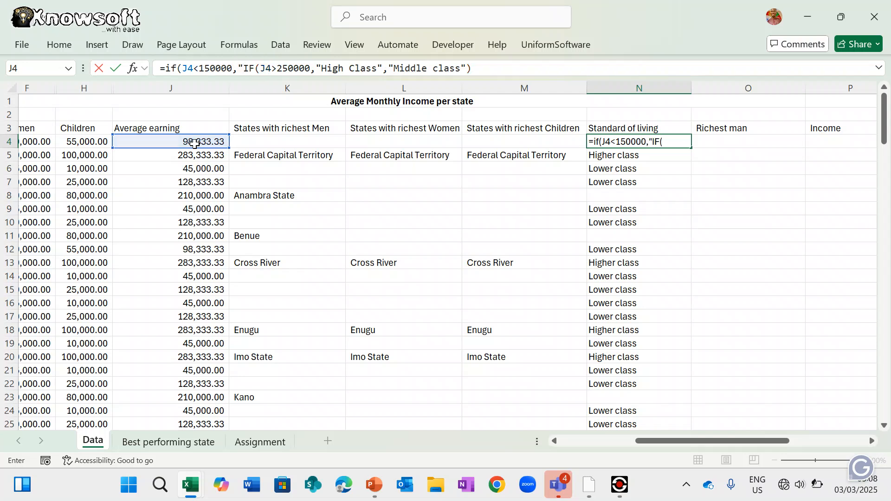
{"action": "type", "text": "Lower "}
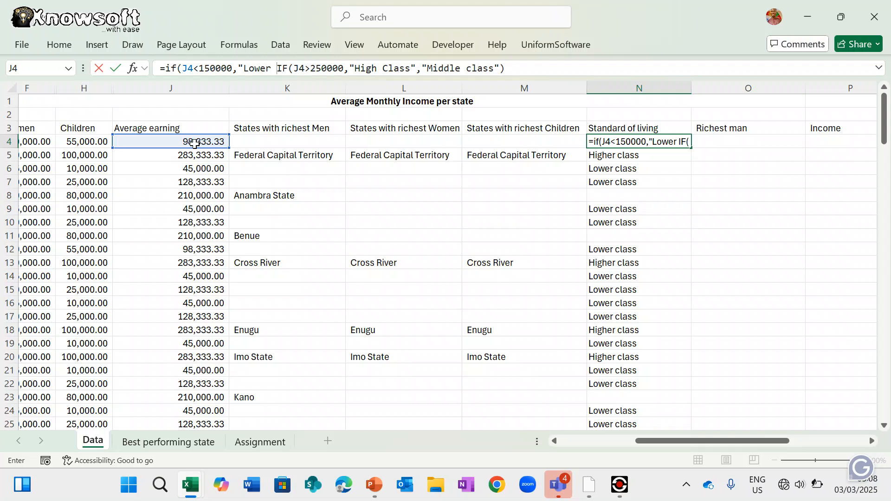
{"action": "type", "text": "class"}
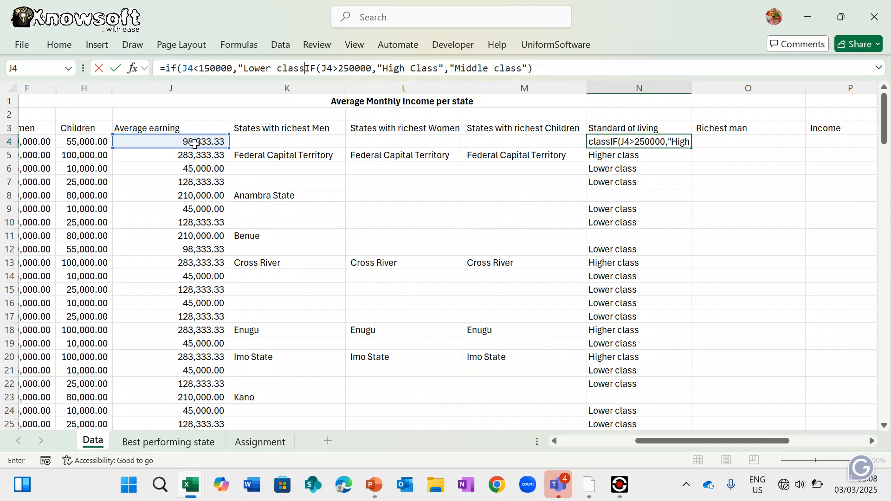
{"action": "type", "text": "\","}
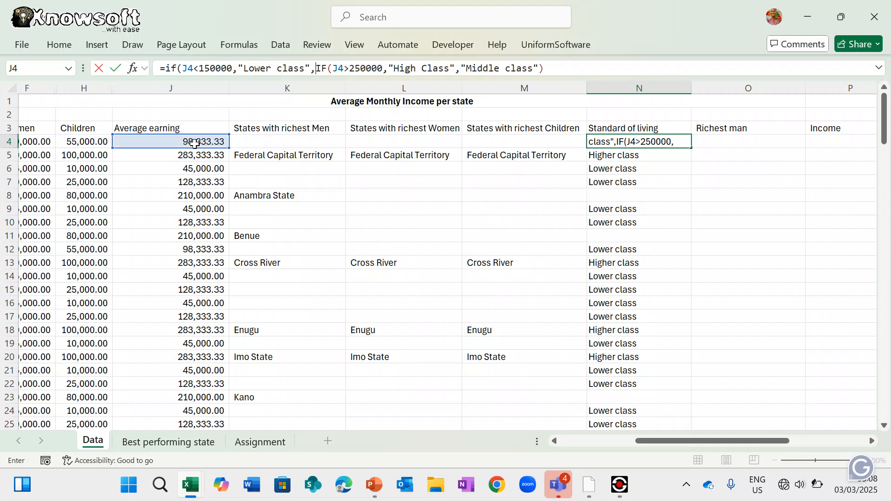
{"action": "left_click", "coordinate": [559, 66]}
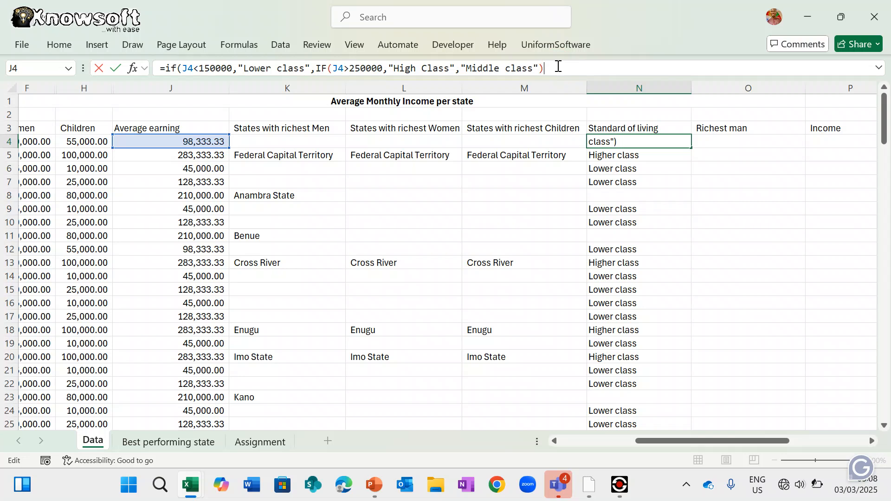
{"action": "type", "text": ")"}
{"action": "key", "text": "Return"}
{"action": "key", "text": "Return"}
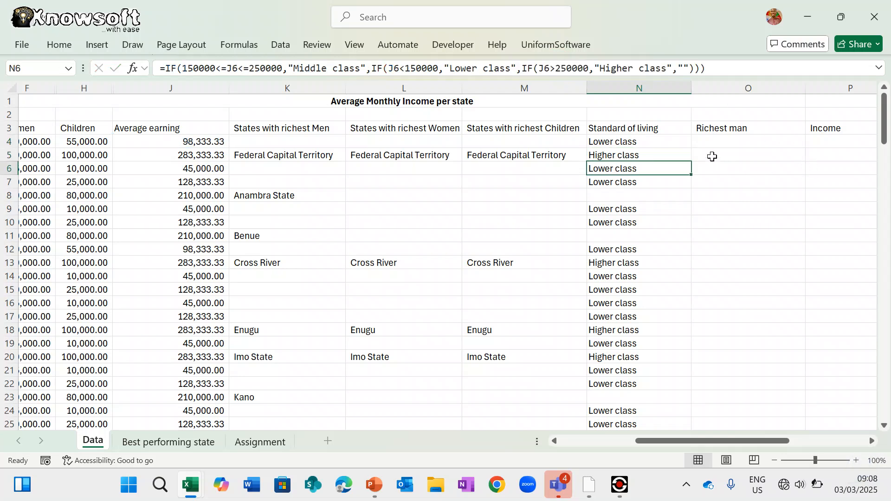
- Wrap N4's formula in an outer IF(150000<=J4<=250000,"Middle class",…) test and close it
{"action": "left_click", "coordinate": [639, 141]}
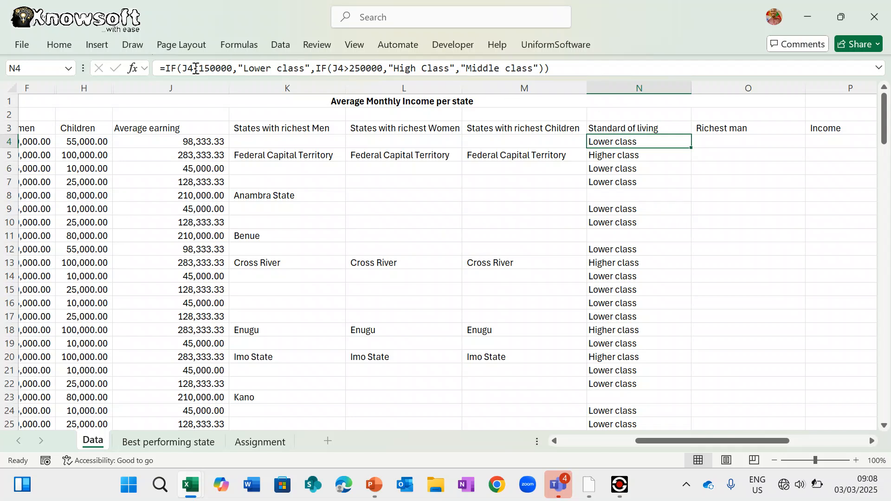
{"action": "left_click", "coordinate": [165, 65]}
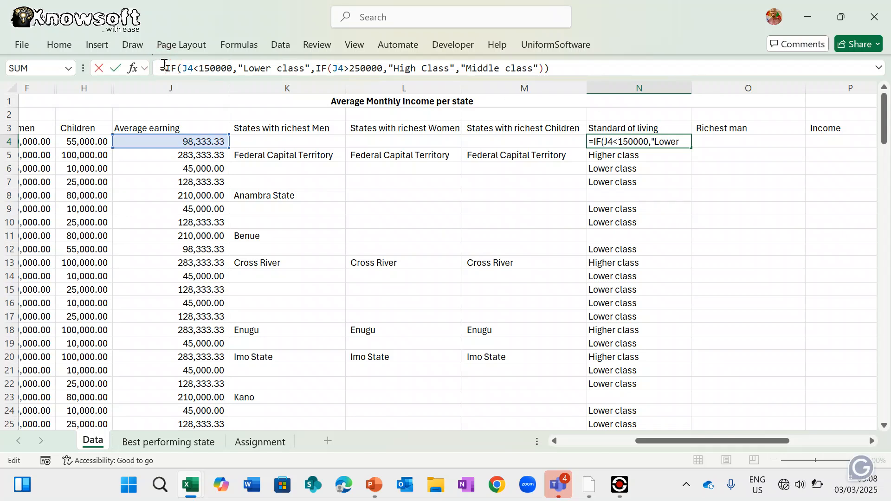
{"action": "type", "text": "If("}
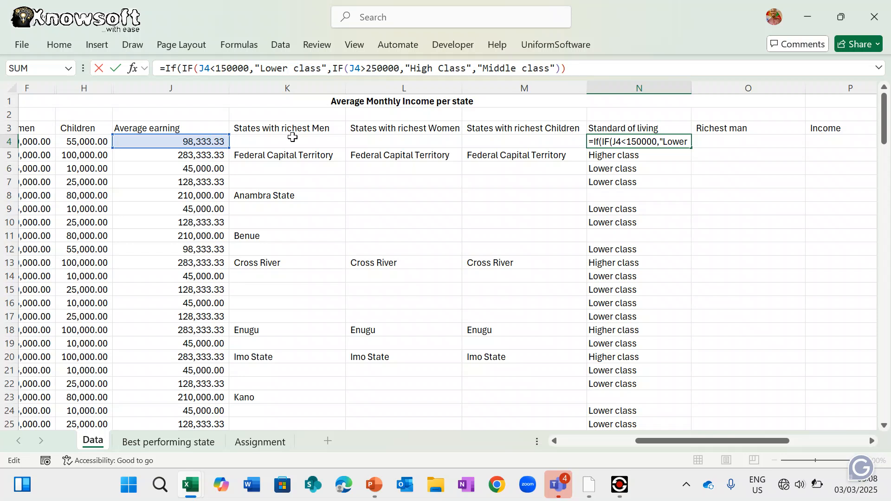
{"action": "type", "text": "150"}
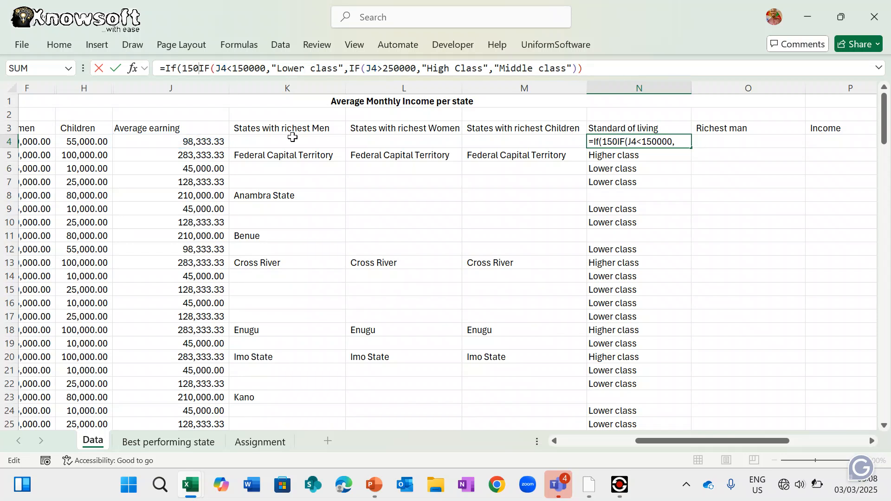
{"action": "type", "text": "000"}
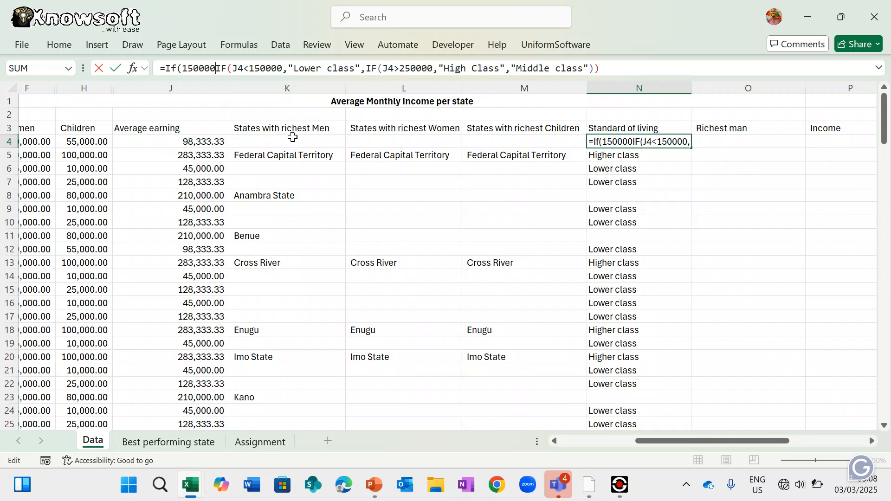
{"action": "type", "text": "<="}
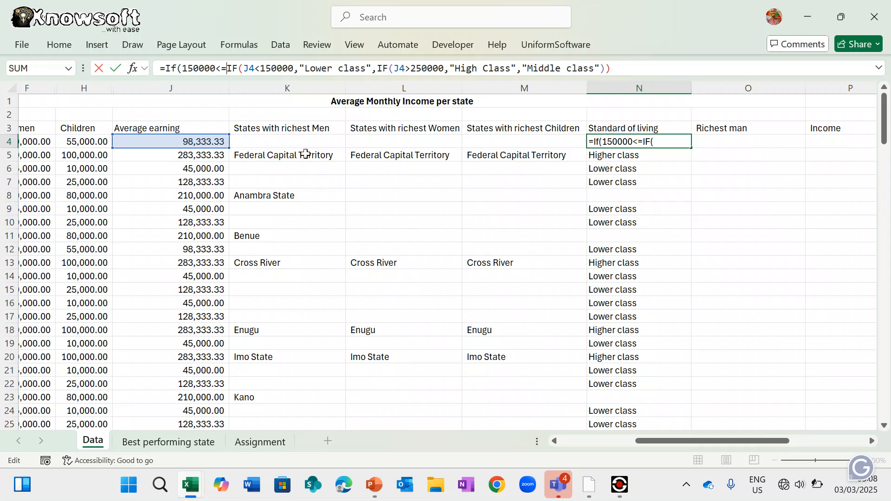
{"action": "left_click", "coordinate": [200, 141]}
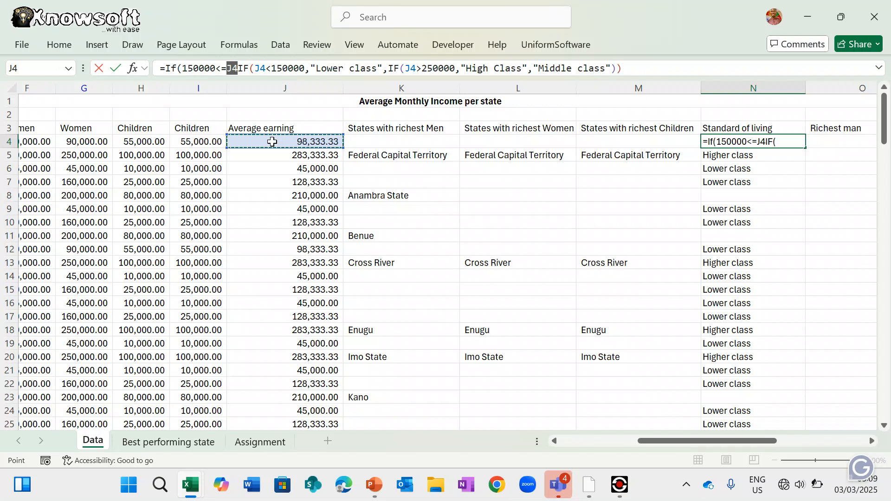
{"action": "type", "text": "<="}
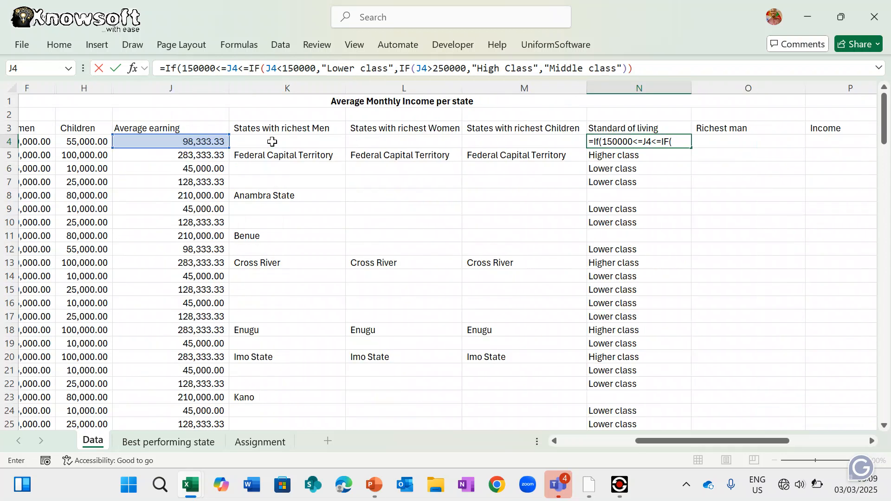
{"action": "type", "text": "25"}
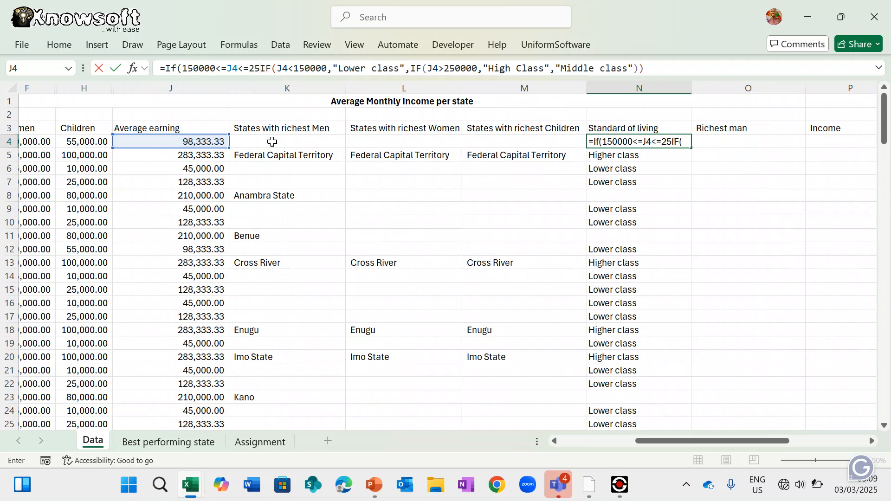
{"action": "type", "text": "0000"}
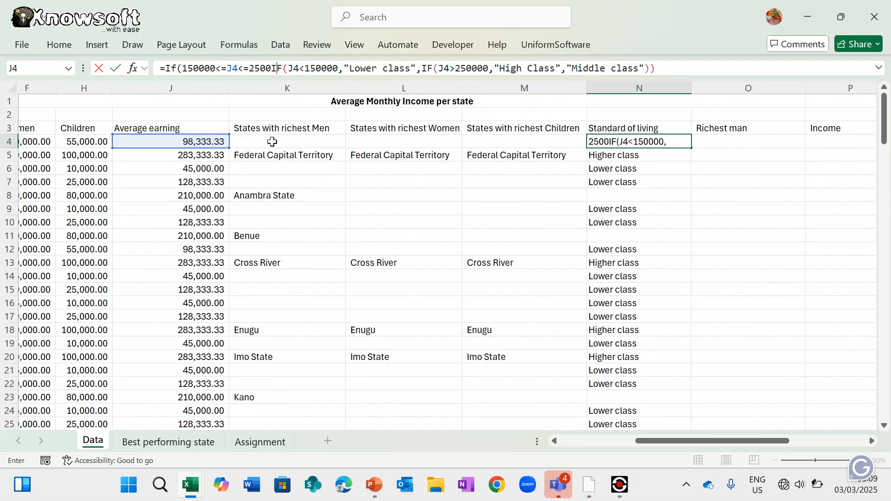
{"action": "type", "text": ","}
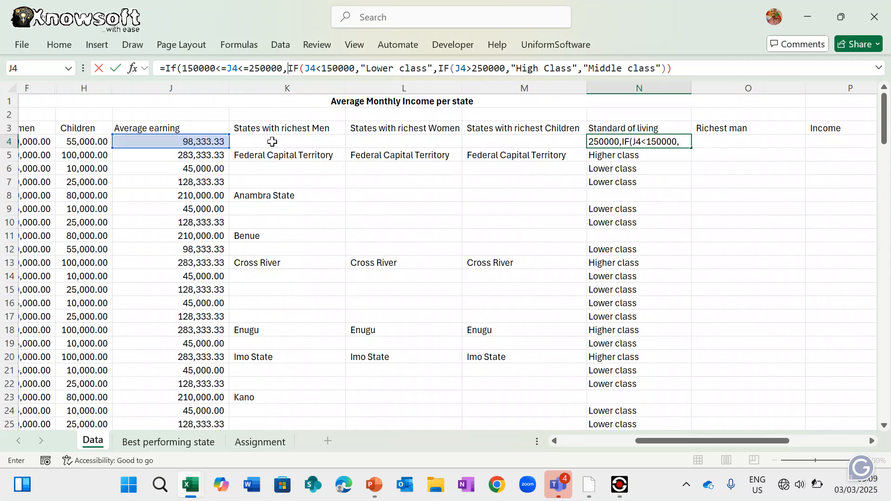
{"action": "type", "text": "\"Midl"}
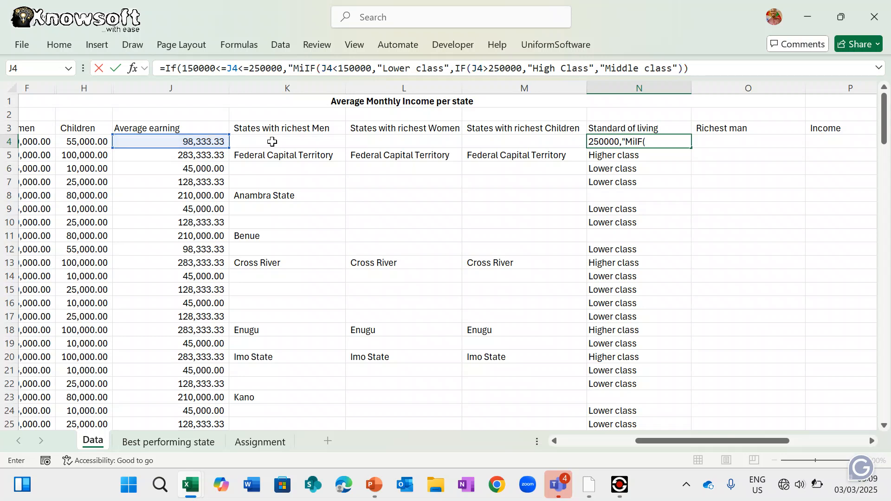
{"action": "key", "text": "BackSpace"}
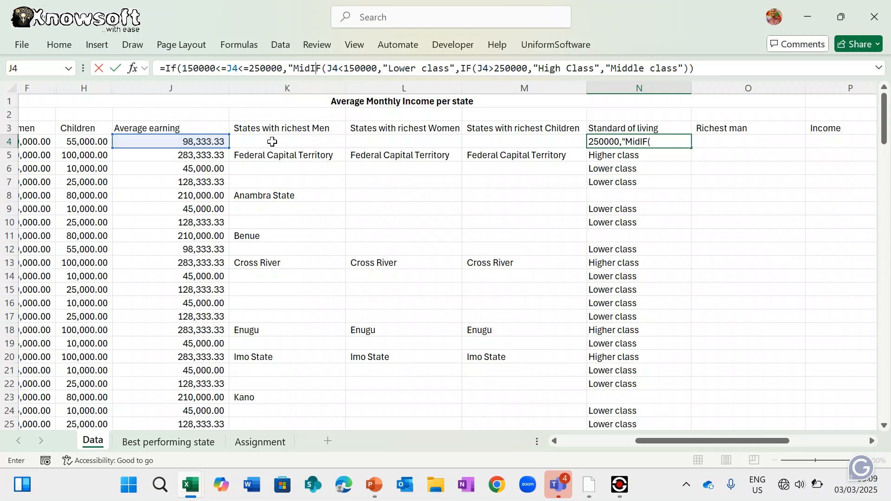
{"action": "type", "text": "dle class"}
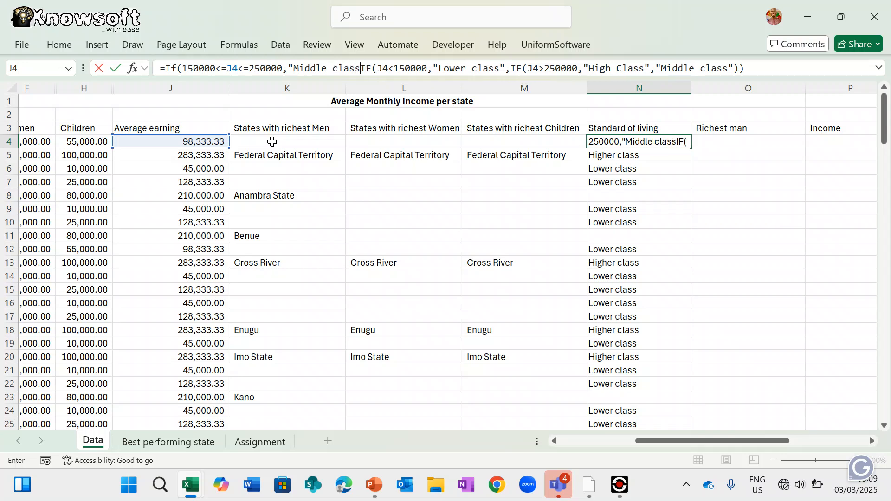
{"action": "type", "text": "\","}
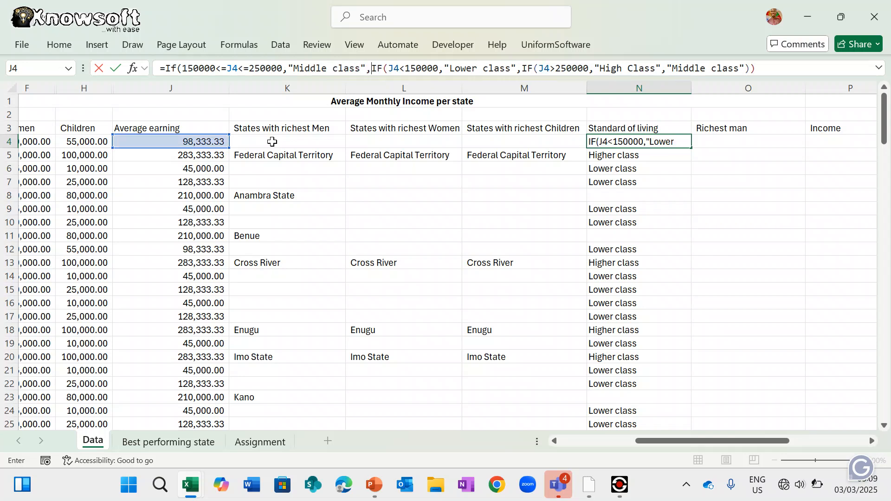
{"action": "left_click", "coordinate": [771, 68]}
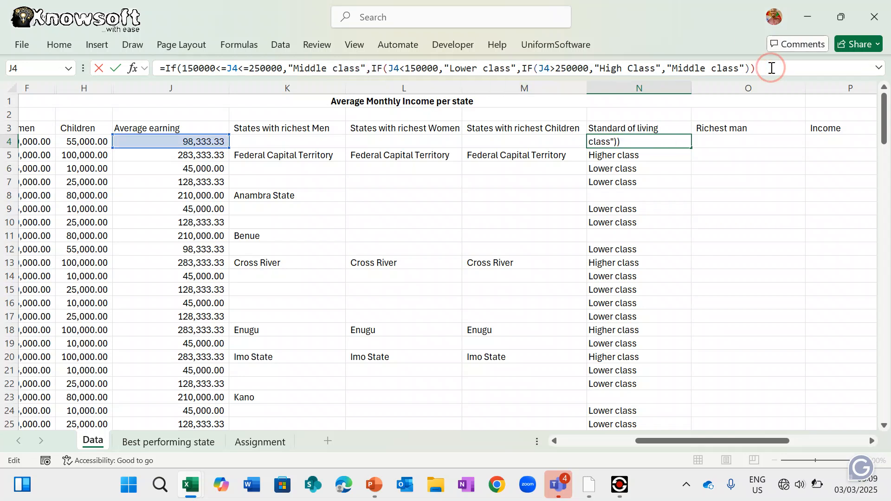
{"action": "type", "text": ")"}
{"action": "key", "text": "Return"}
{"action": "key", "text": "Return"}
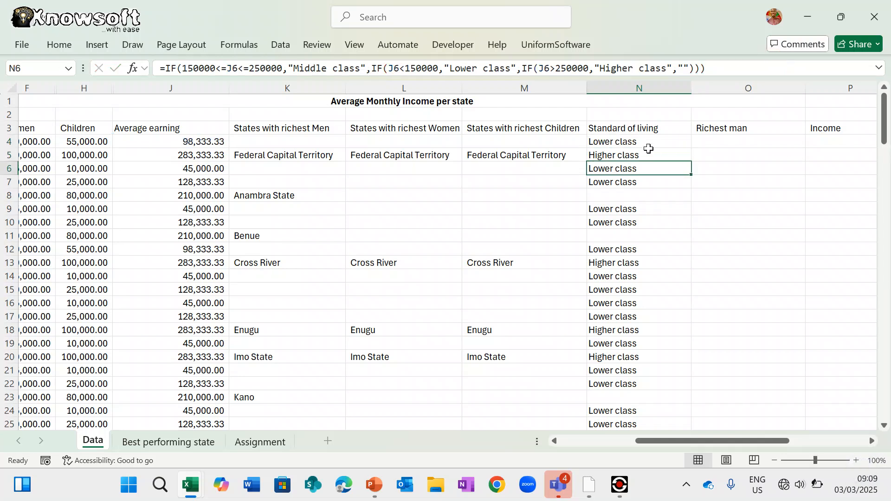
{"action": "left_click", "coordinate": [642, 143]}
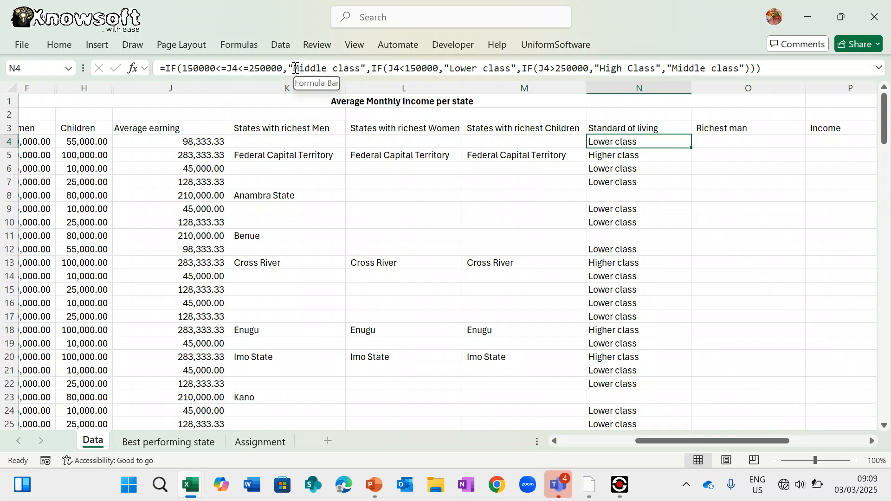
- Fill N4's formula down column N and spot-check N14 and N11's Middle/High Class results
{"action": "double_click", "coordinate": [692, 149]}
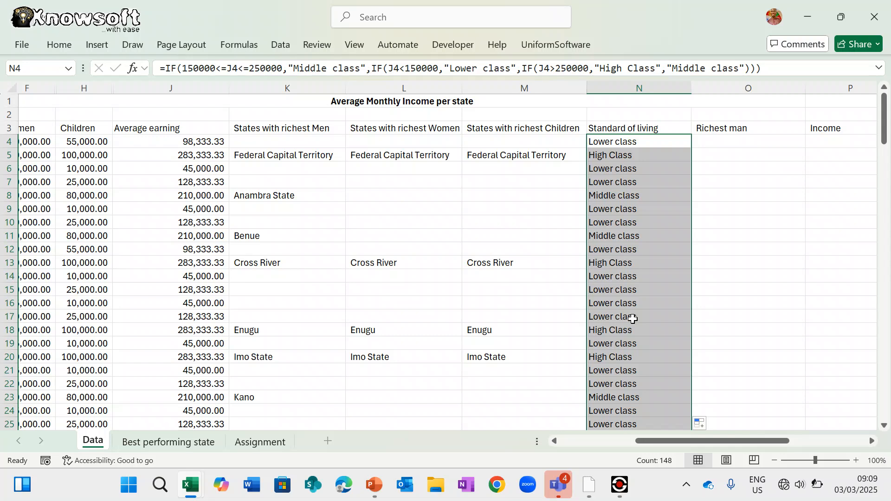
{"action": "left_click", "coordinate": [633, 279]}
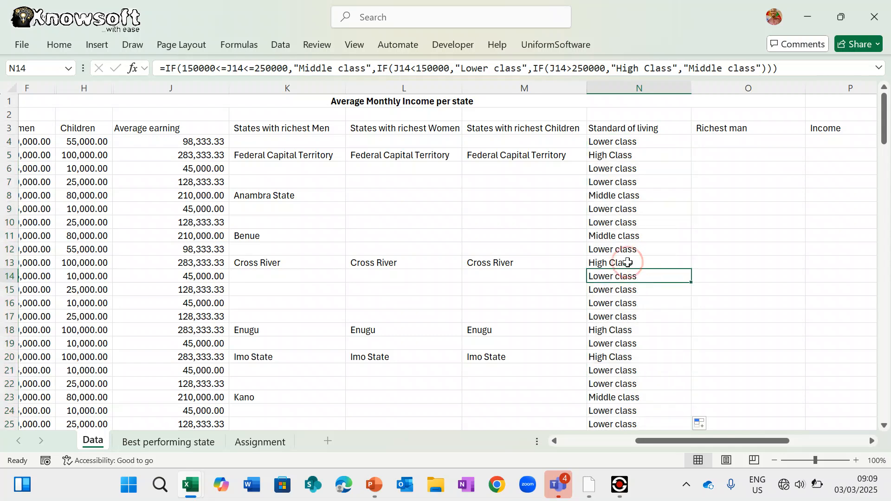
{"action": "left_click", "coordinate": [620, 235]}
{"action": "scroll", "coordinate": [619, 234], "scroll_direction": "down", "scroll_amount": 8}
{"action": "scroll", "coordinate": [619, 234], "scroll_direction": "up", "scroll_amount": 8}
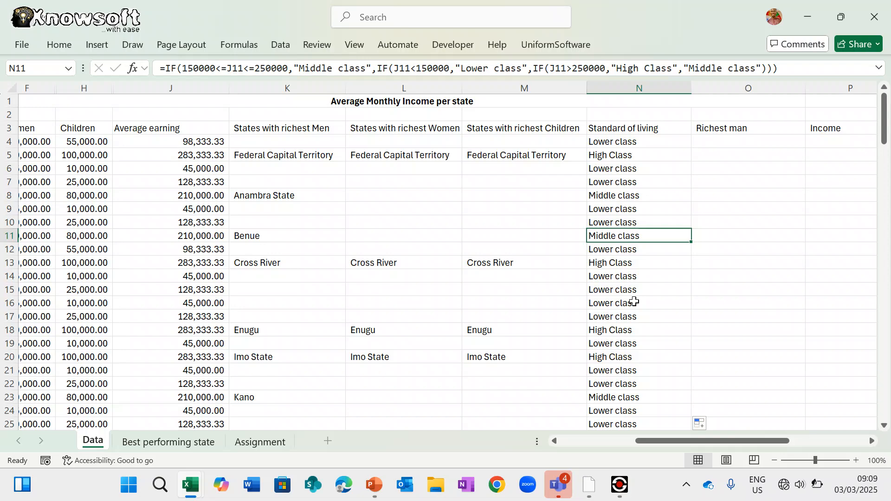
{"action": "scroll", "coordinate": [632, 314], "scroll_direction": "down", "scroll_amount": 5}
{"action": "scroll", "coordinate": [632, 314], "scroll_direction": "down", "scroll_amount": 10}
{"action": "scroll", "coordinate": [633, 315], "scroll_direction": "up", "scroll_amount": 15}
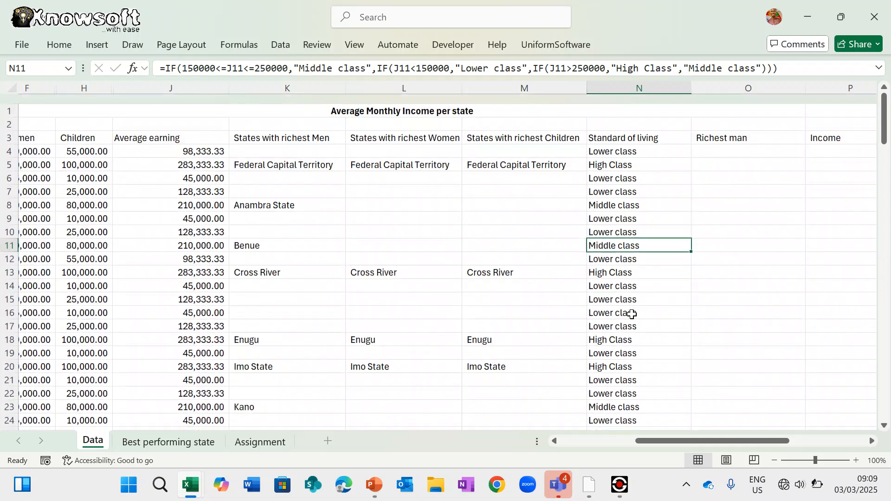
{"action": "scroll", "coordinate": [632, 314], "scroll_direction": "right", "scroll_amount": 3}
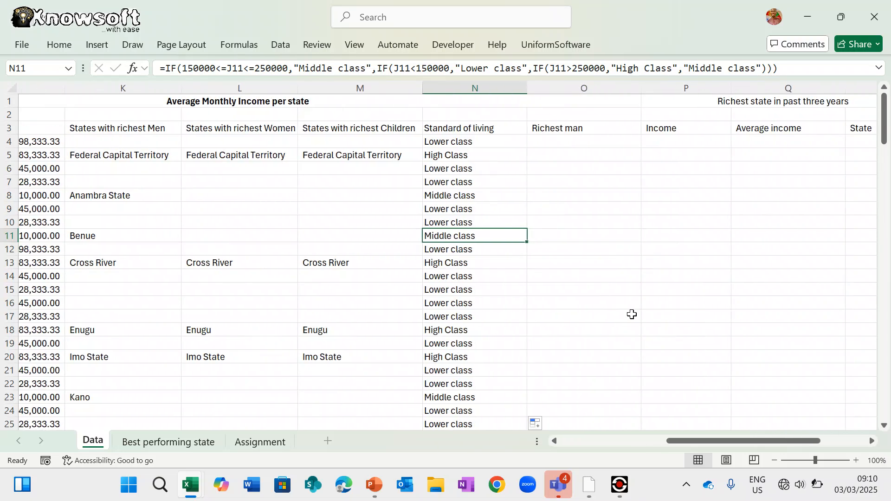
{"action": "scroll", "coordinate": [632, 315], "scroll_direction": "left", "scroll_amount": 2}
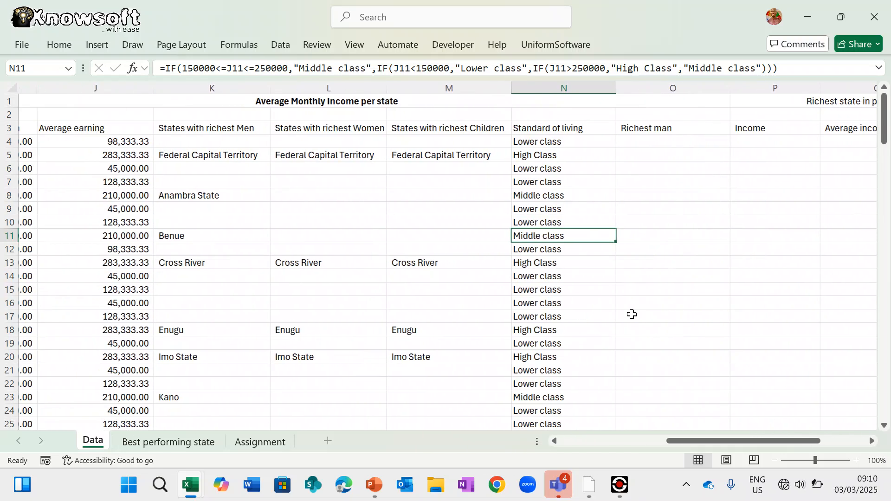
{"action": "scroll", "coordinate": [632, 314], "scroll_direction": "left", "scroll_amount": 1}
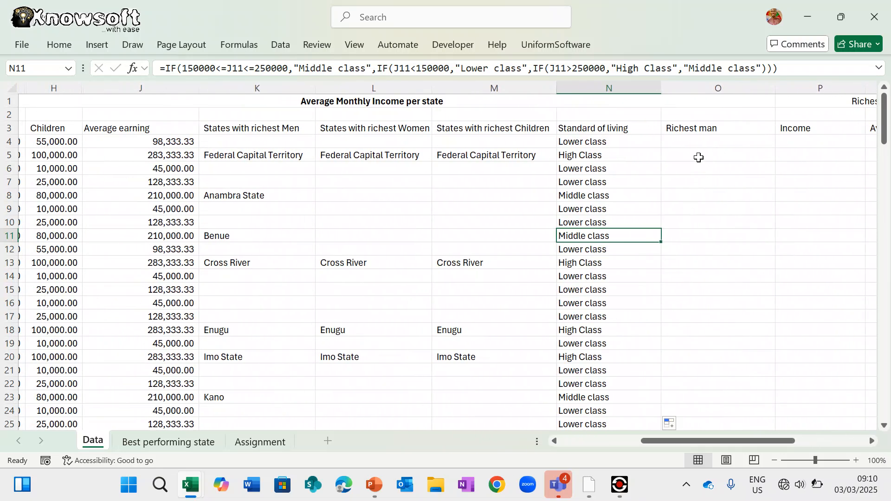
{"action": "left_click", "coordinate": [699, 141]}
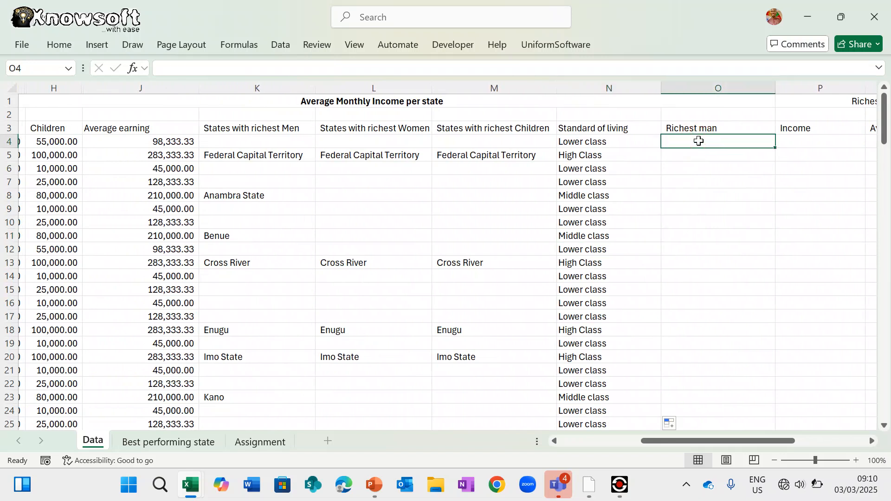
- Begin O4's formula as =ISNUMBER(SEARCH("Ada" using function autocomplete
{"action": "type", "text": "=i"}
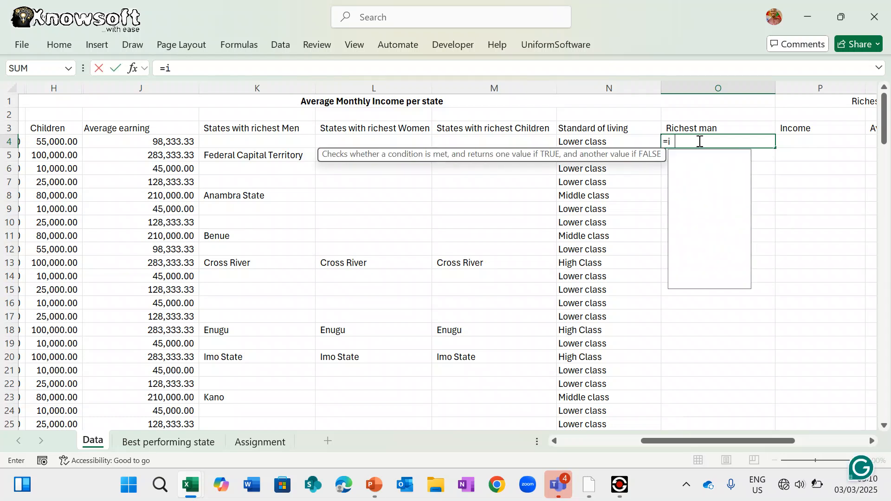
{"action": "type", "text": "sn"}
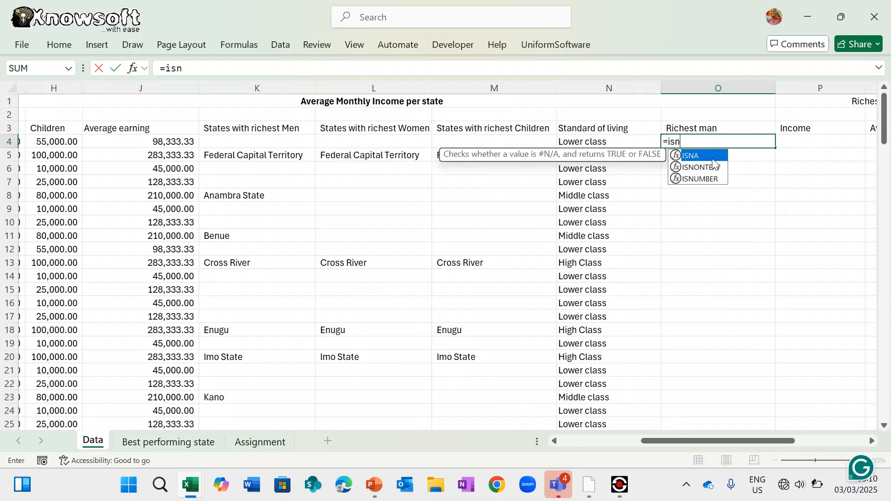
{"action": "key", "text": "BackSpace"}
{"action": "type", "text": "nu"}
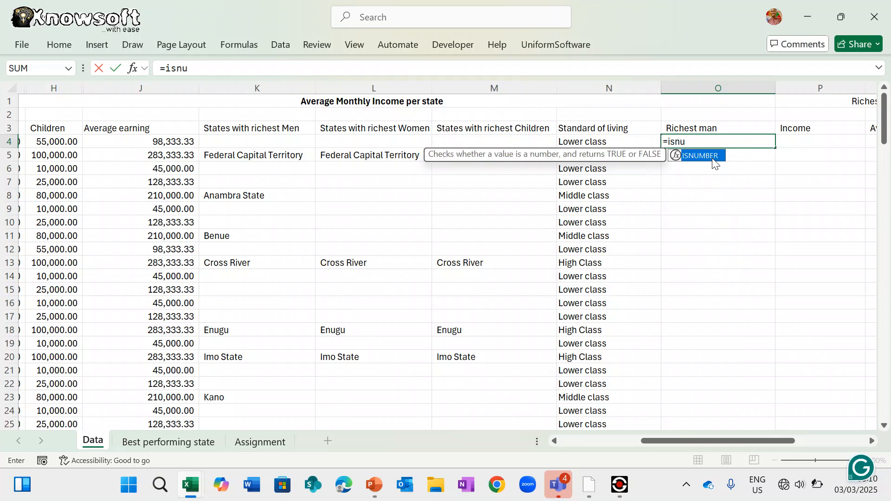
{"action": "type", "text": "mb"}
{"action": "double_click", "coordinate": [707, 156]}
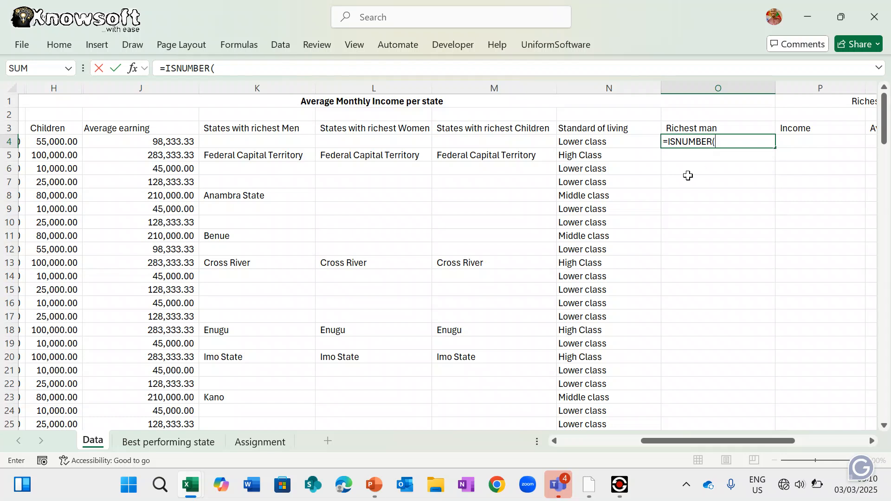
{"action": "type", "text": "sear"}
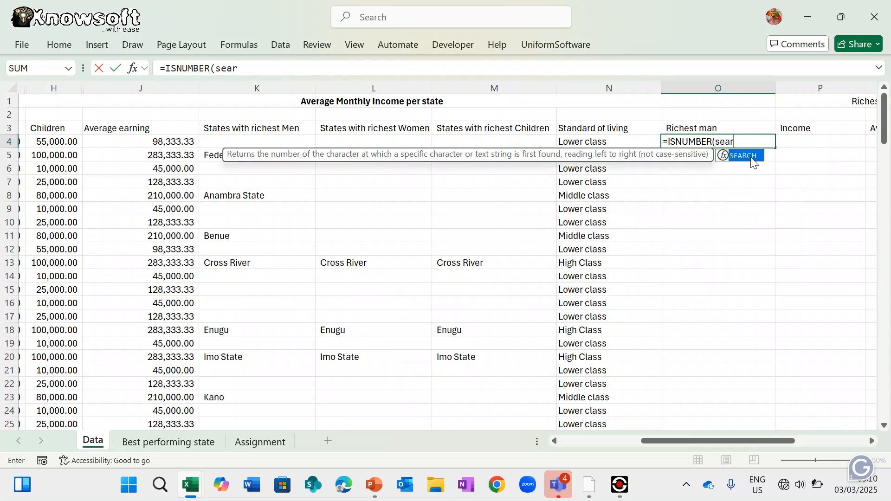
{"action": "double_click", "coordinate": [752, 156]}
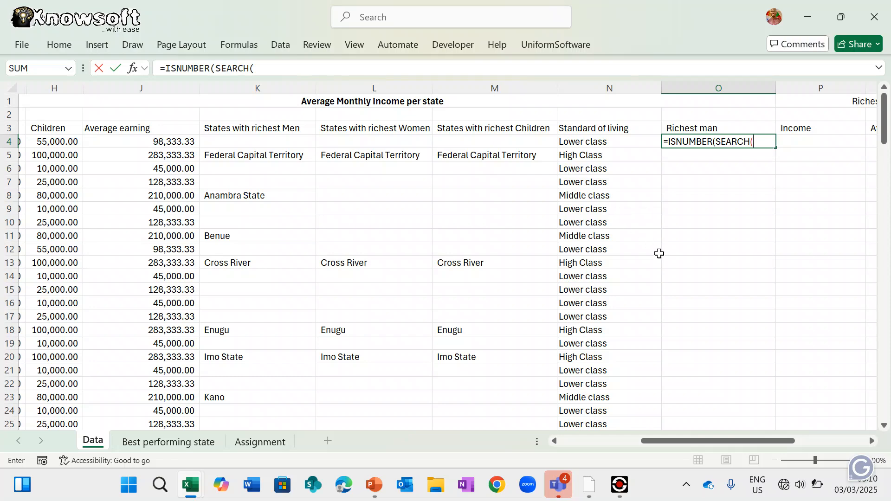
{"action": "scroll", "coordinate": [659, 254], "scroll_direction": "left", "scroll_amount": 5}
{"action": "scroll", "coordinate": [660, 253], "scroll_direction": "right", "scroll_amount": 6}
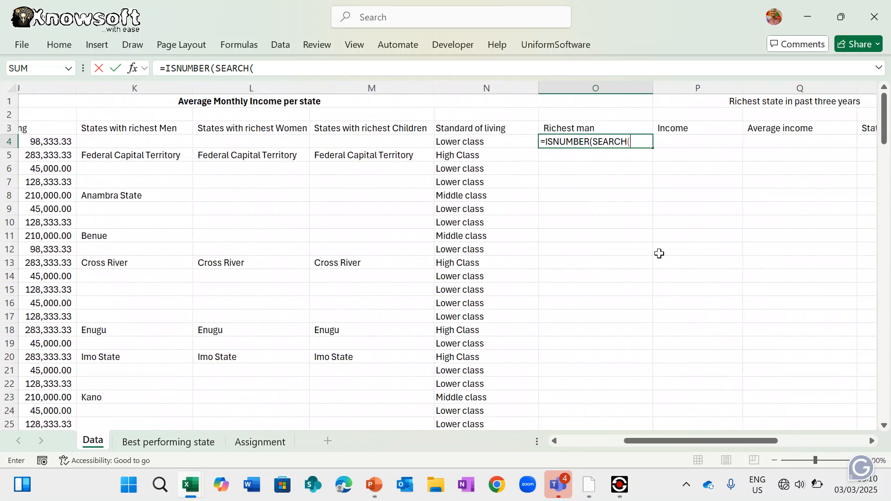
{"action": "type", "text": "\""}
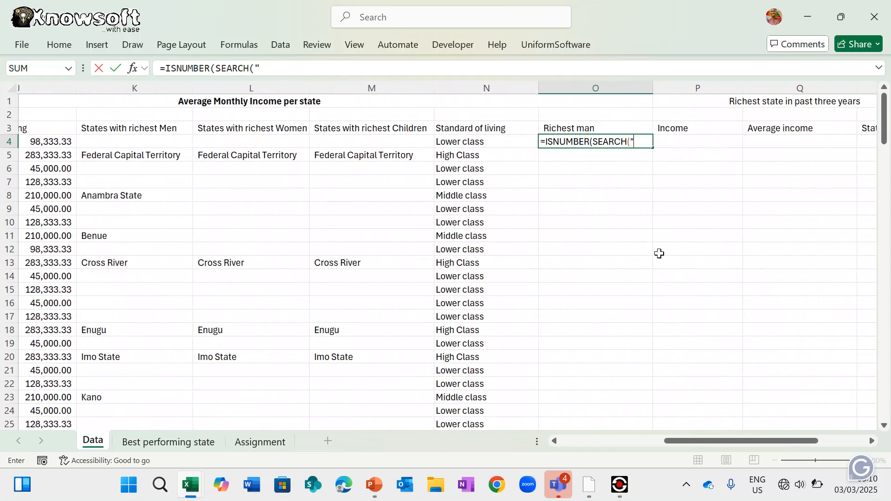
{"action": "type", "text": "Ada\","}
- Finish O4 as =ISNUMBER(SEARCH("Ada",C4)), fixing the extra parenthesis, so it shows TRUE
{"action": "scroll", "coordinate": [390, 220], "scroll_direction": "left", "scroll_amount": 5}
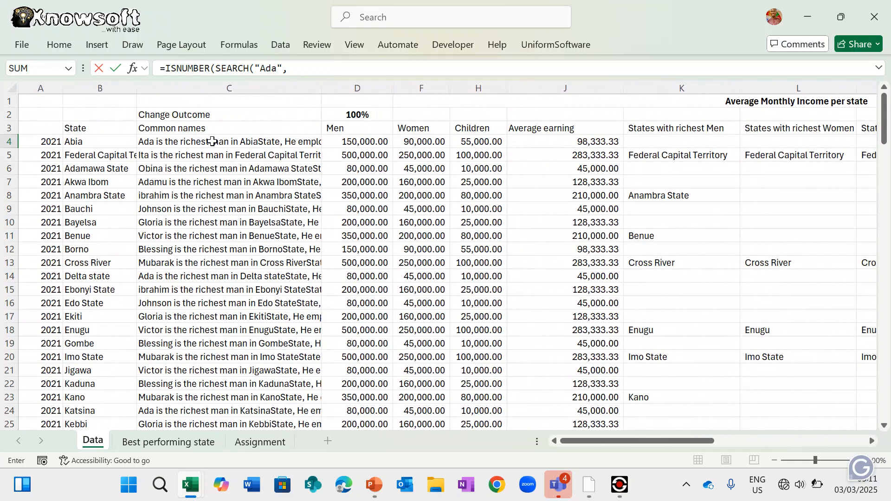
{"action": "left_click", "coordinate": [212, 142]}
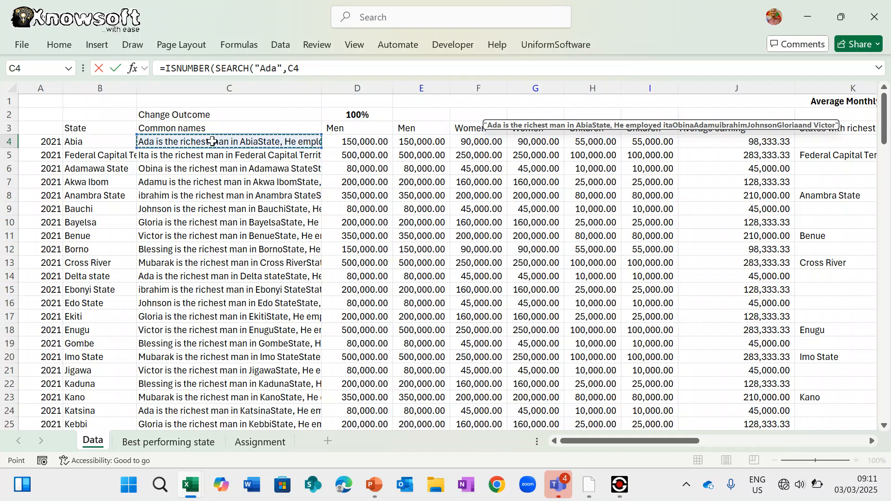
{"action": "type", "text": ")"}
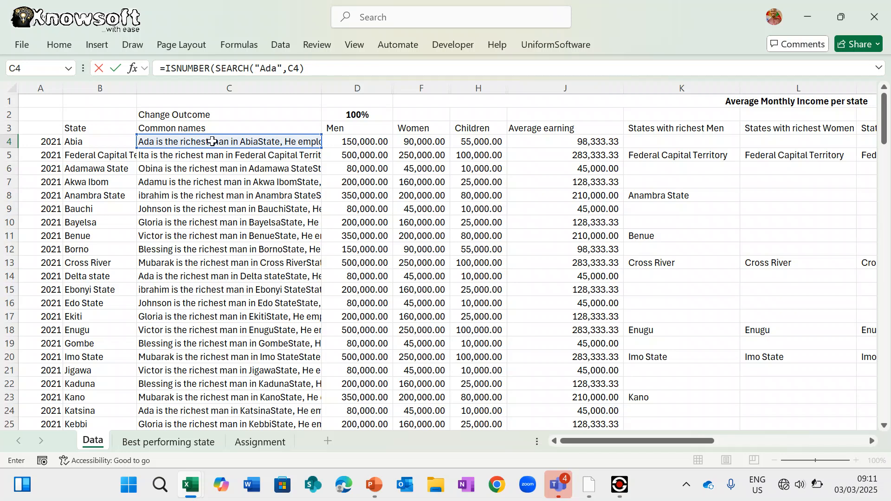
{"action": "type", "text": ")"}
{"action": "key", "text": "Return"}
{"action": "key", "text": "Return"}
{"action": "key", "text": "Return"}
{"action": "key", "text": "Return"}
{"action": "key", "text": "BackSpace"}
{"action": "key", "text": "BackSpace"}
{"action": "type", "text": ")"}
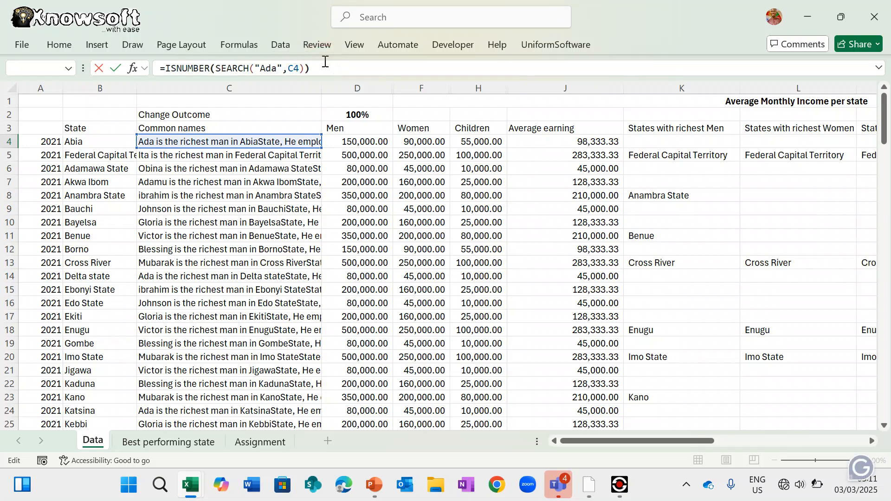
{"action": "key", "text": "Return"}
{"action": "scroll", "coordinate": [698, 263], "scroll_direction": "right", "scroll_amount": 2}
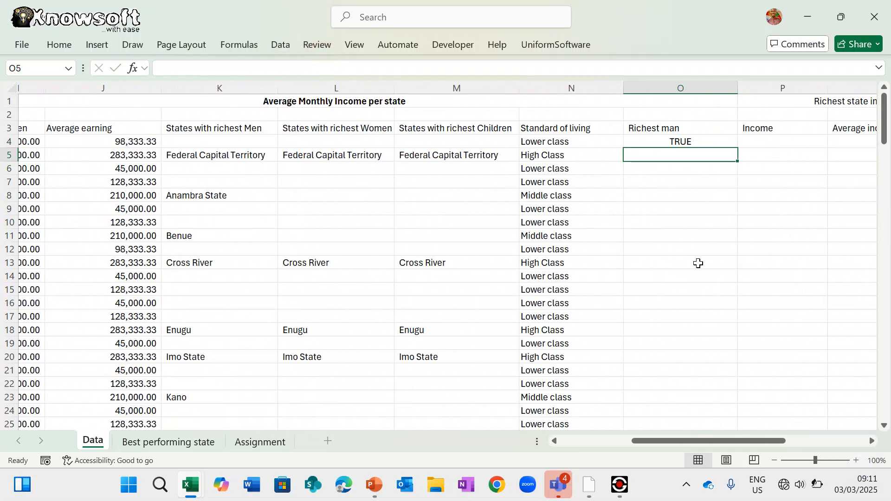
- Begin wrapping O4's formula in =If( with a condition starting N4=
{"action": "left_click", "coordinate": [700, 138]}
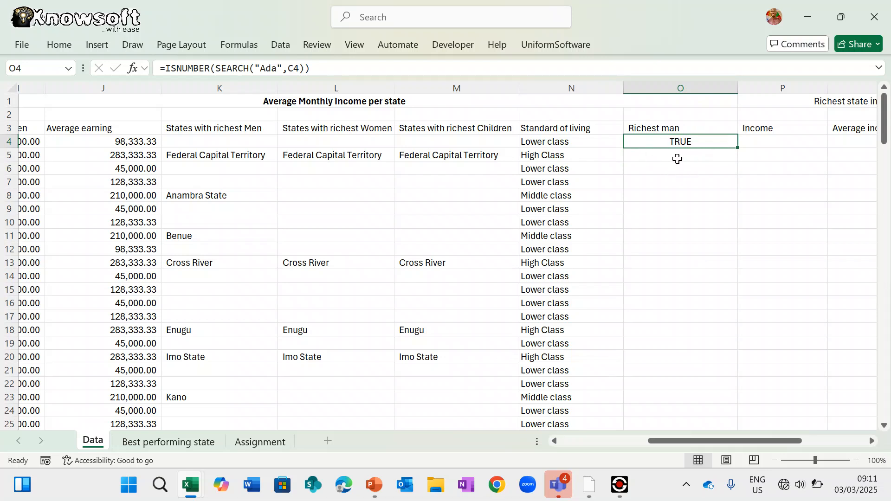
{"action": "left_click", "coordinate": [167, 70]}
{"action": "type", "text": "If("}
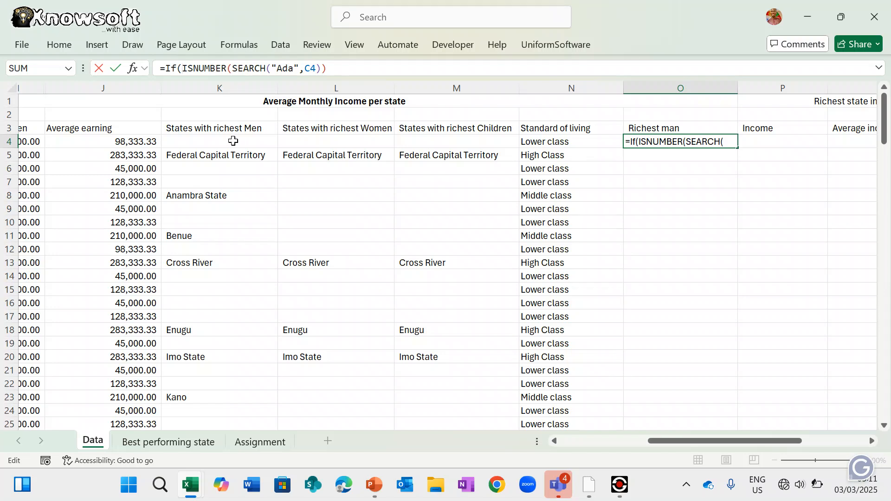
{"action": "left_click", "coordinate": [539, 141]}
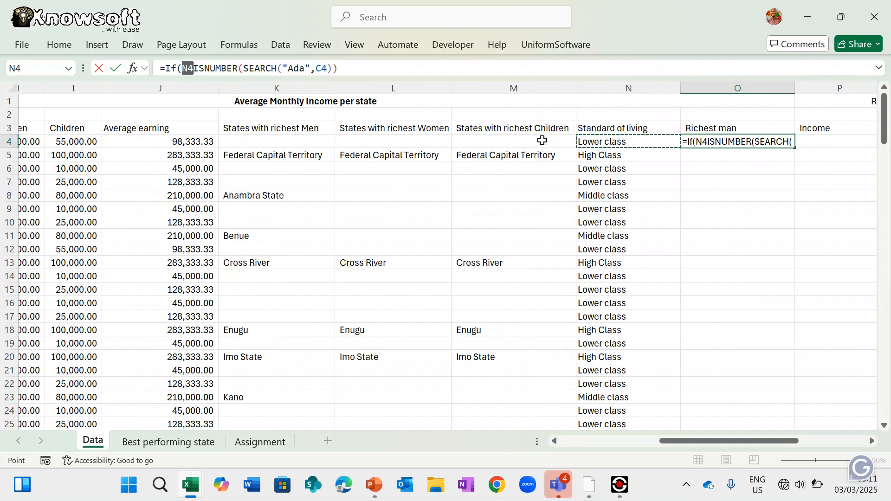
{"action": "type", "text": "="}
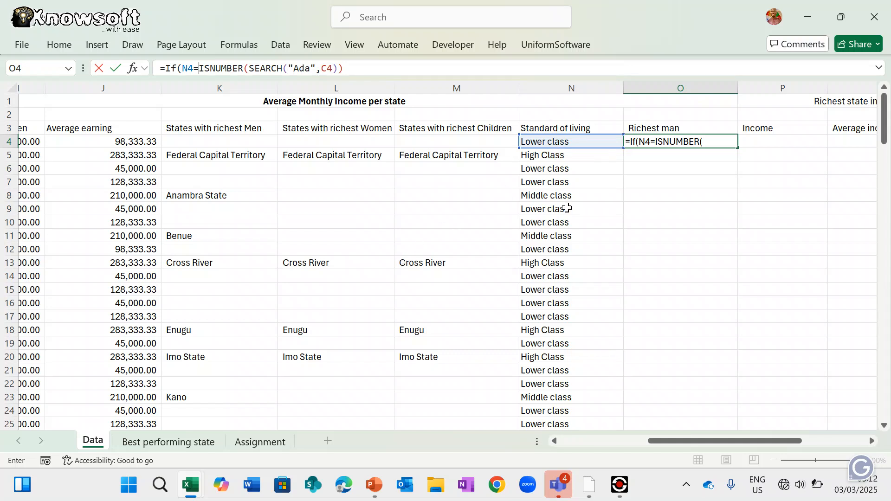
- Add the "Higer Class" comparison and brackets around the ISNUMBER check in O4's formula
{"action": "type", "text": "\""}
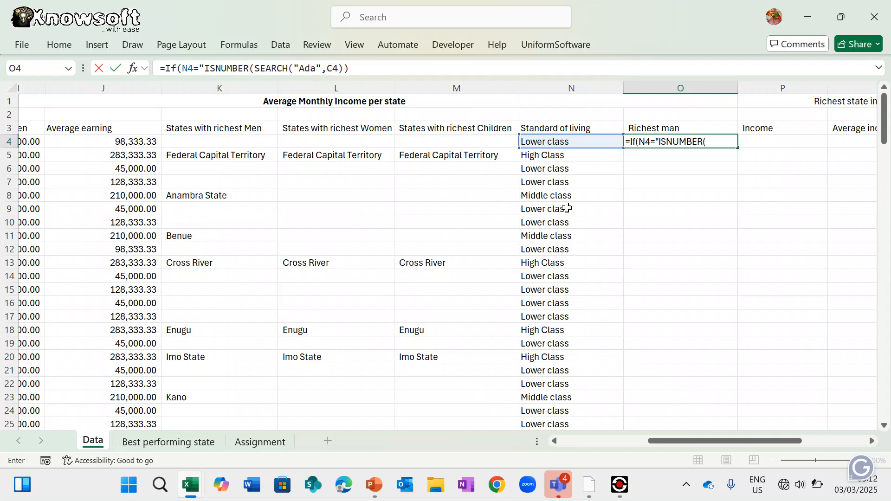
{"action": "type", "text": "Higer "}
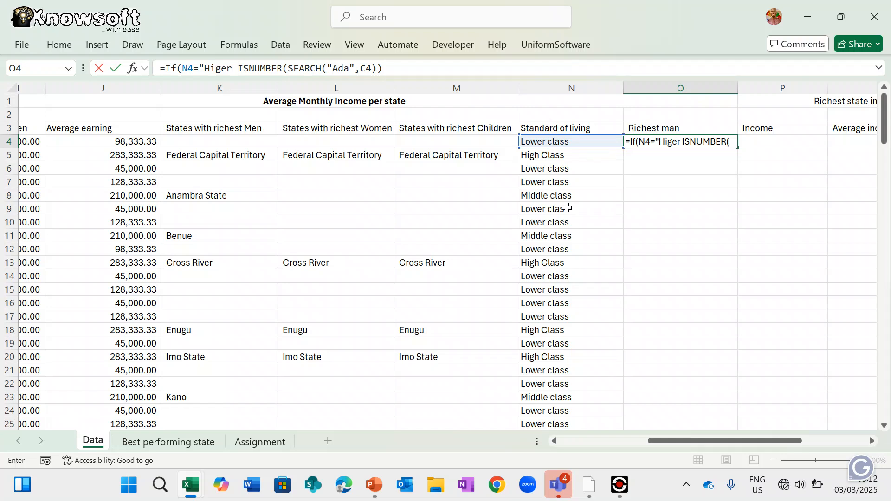
{"action": "type", "text": "Class"}
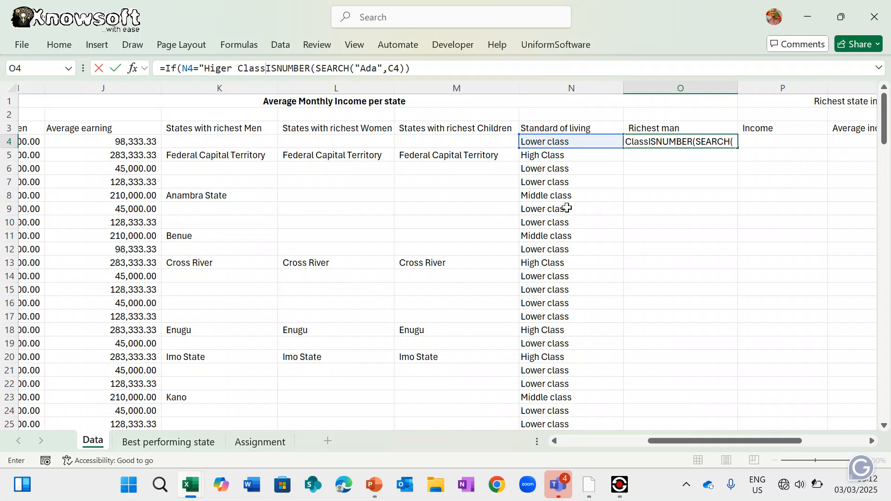
{"action": "type", "text": "\","}
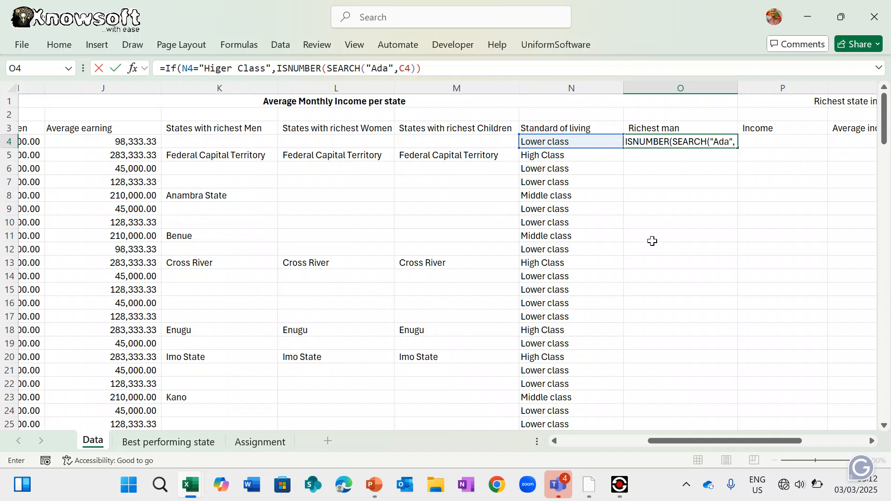
{"action": "left_click", "coordinate": [437, 68]}
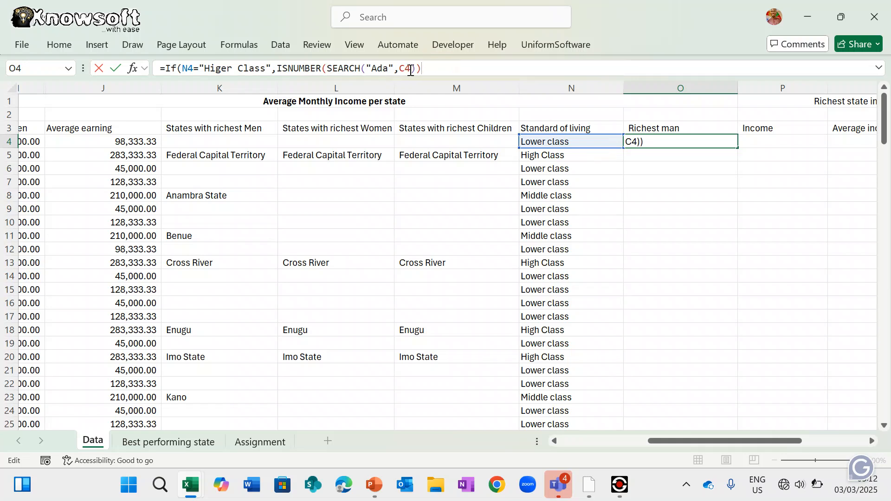
{"action": "type", "text": "),"}
{"action": "left_click", "coordinate": [280, 70]}
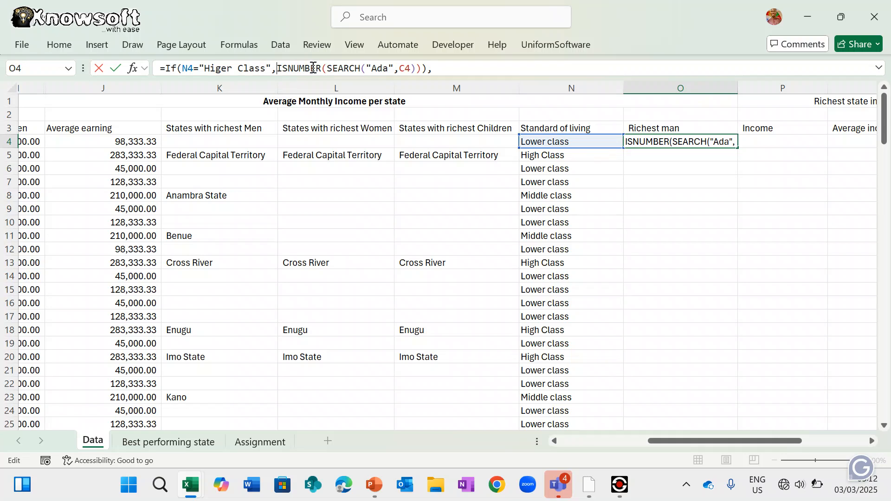
{"action": "type", "text": "("}
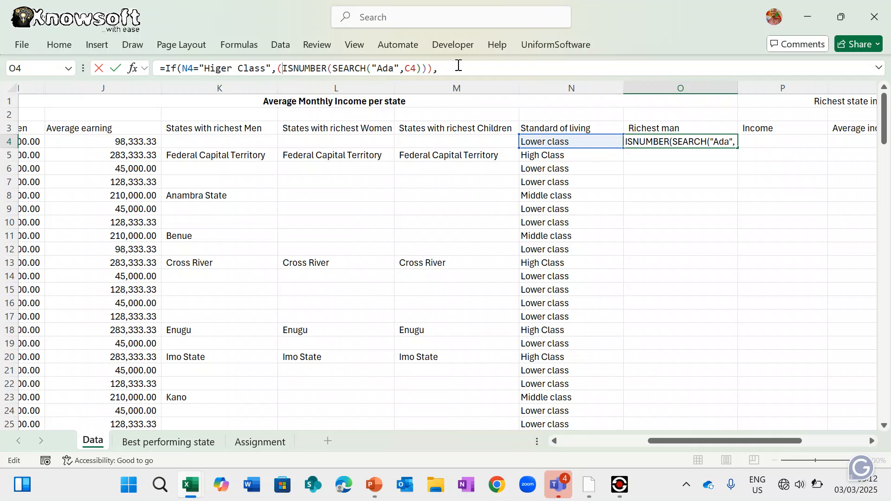
{"action": "left_click", "coordinate": [463, 67]}
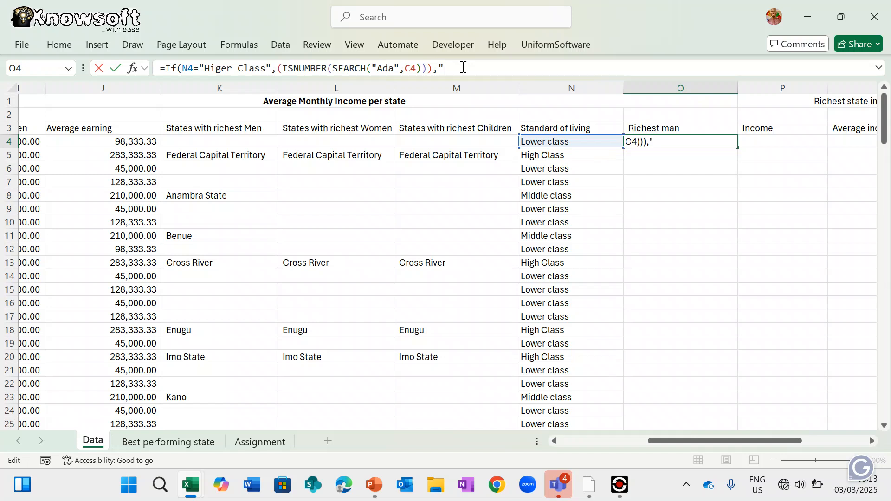
- Insert CONCATENATE, then cancel the edit so O4 keeps =ISNUMBER(SEARCH("Ada",C4))
{"action": "type", "text": "Ada"}
{"action": "type", "text": " is"}
{"action": "key", "text": "BackSpace"}
{"action": "key", "text": "BackSpace"}
{"action": "key", "text": "BackSpace"}
{"action": "key", "text": "BackSpace"}
{"action": "key", "text": "BackSpace"}
{"action": "key", "text": "BackSpace"}
{"action": "key", "text": "BackSpace"}
{"action": "type", "text": "Con"}
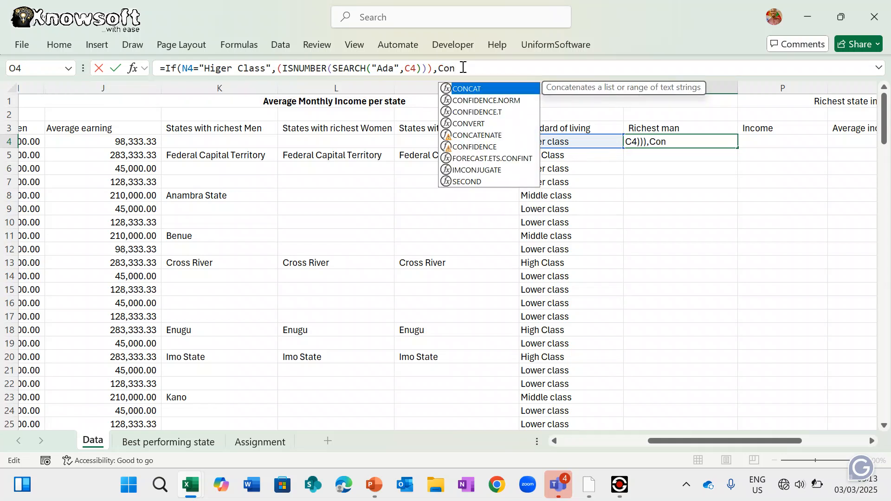
{"action": "type", "text": "c"}
{"action": "left_click", "coordinate": [478, 101]}
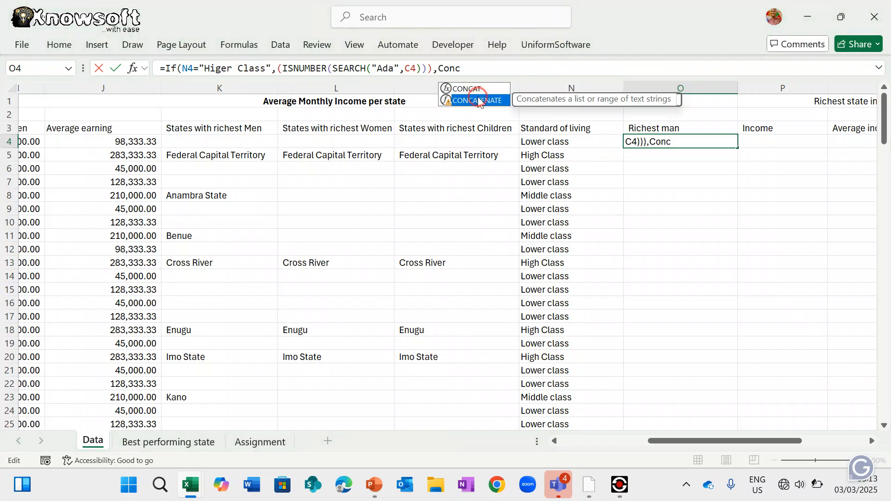
{"action": "double_click", "coordinate": [478, 101]}
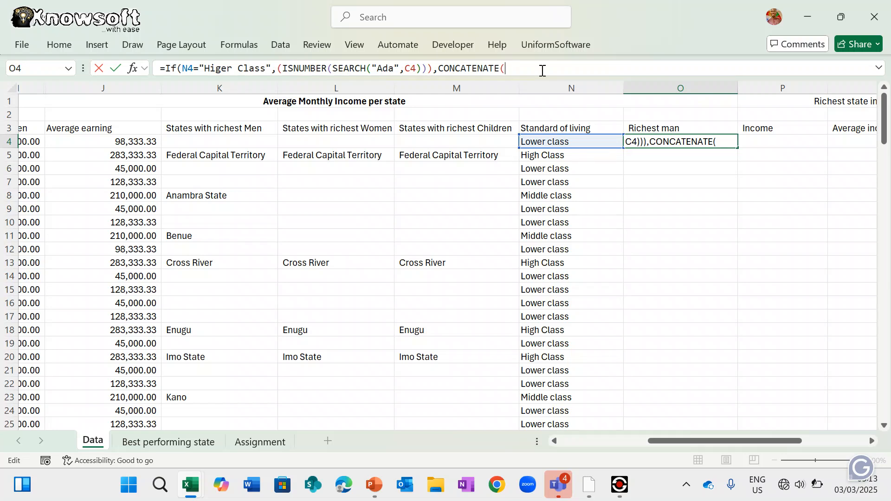
{"action": "key", "text": "Escape"}
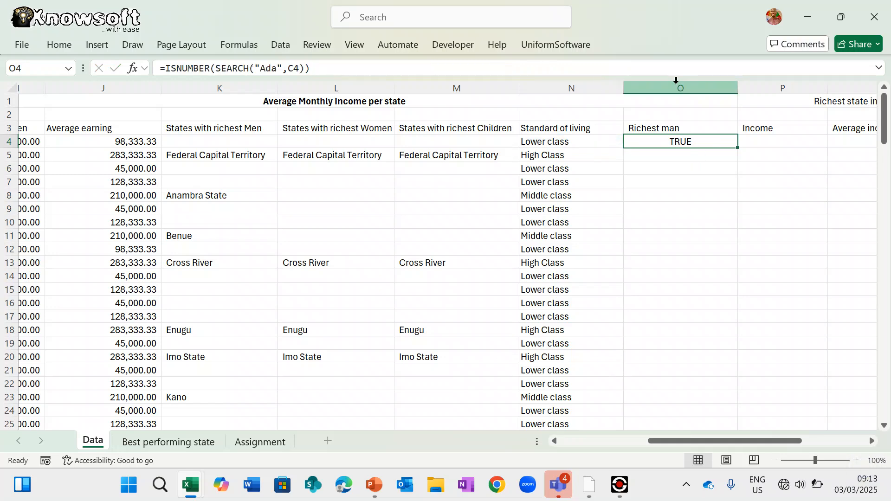
- Insert an empty column O before the Richest man column
{"action": "left_click", "coordinate": [676, 85]}
{"action": "right_click", "coordinate": [676, 86]}
{"action": "left_click", "coordinate": [712, 221]}
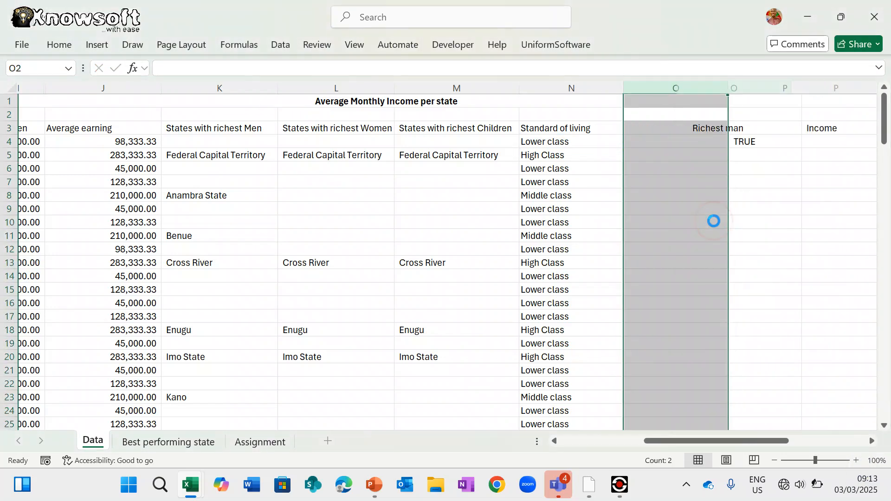
- Copy the Common names sentences C4:C151 into cell C2 of a new Sheet4
{"action": "scroll", "coordinate": [195, 234], "scroll_direction": "left", "scroll_amount": 5}
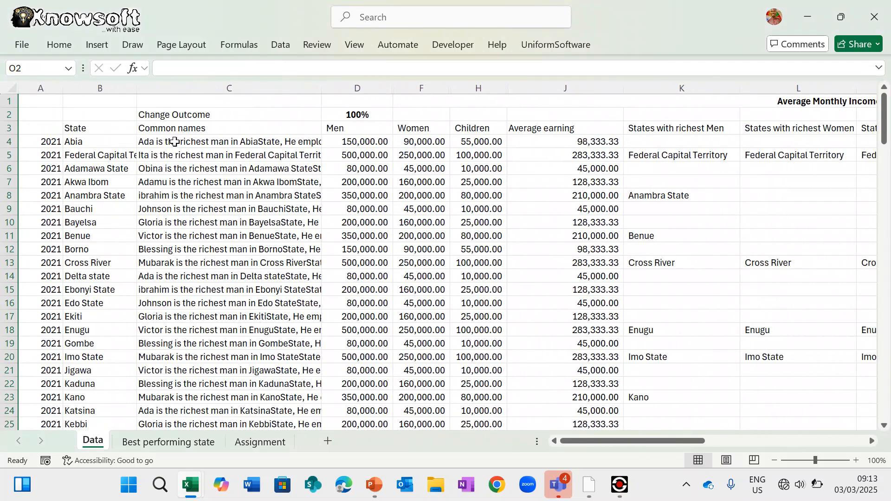
{"action": "mouse_move", "coordinate": [168, 142]}
{"action": "left_mouse_down"}
{"action": "mouse_move", "coordinate": [210, 323]}
{"action": "mouse_move", "coordinate": [213, 424]}
{"action": "mouse_move", "coordinate": [227, 412]}
{"action": "left_mouse_up"}
{"action": "key", "text": "ctrl+c"}
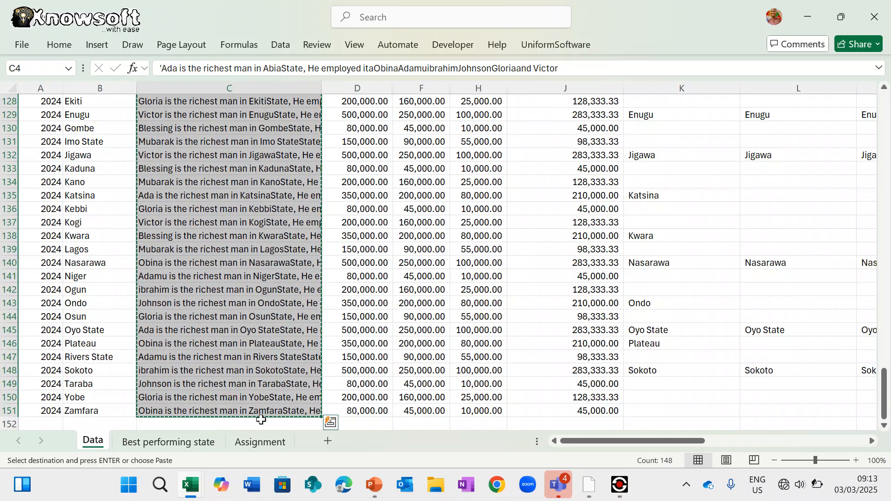
{"action": "left_click", "coordinate": [328, 441]}
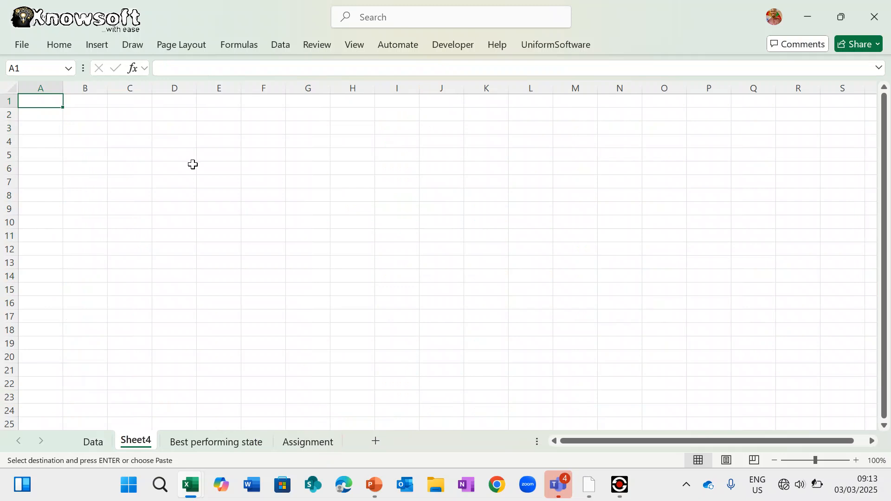
{"action": "left_click", "coordinate": [134, 113]}
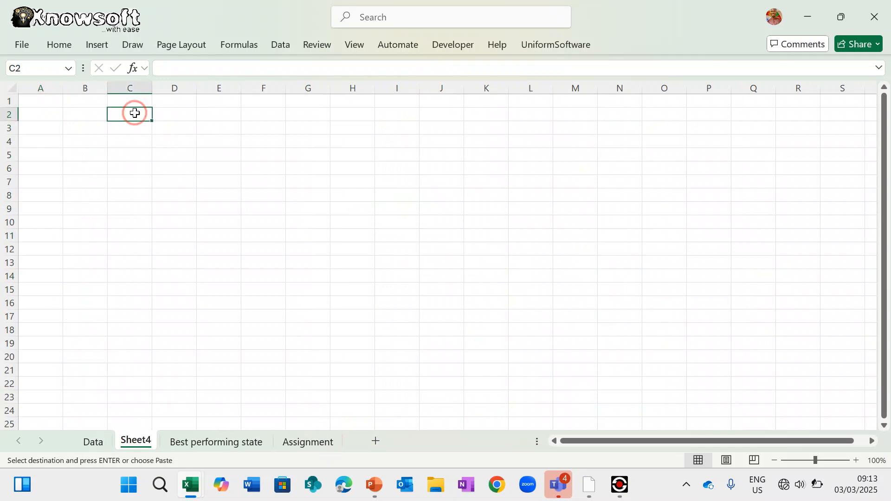
{"action": "key", "text": "Return"}
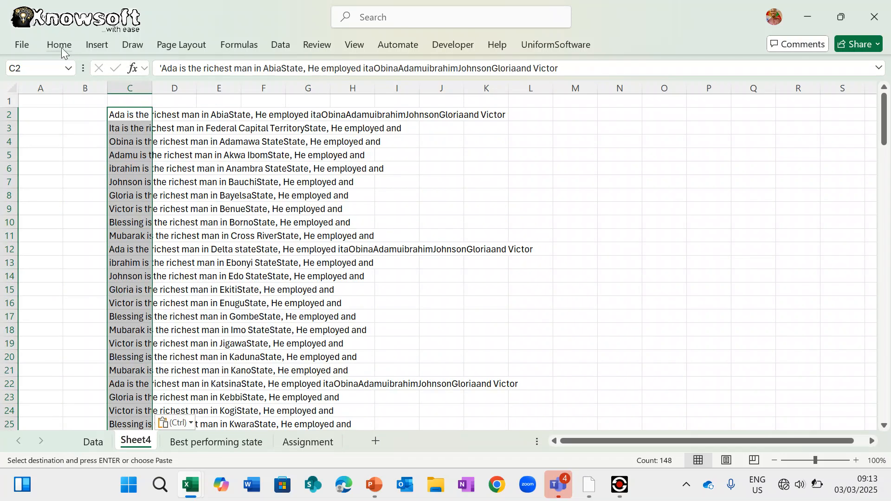
- Open the Text to Columns wizard from the Data tab
{"action": "left_click", "coordinate": [61, 47]}
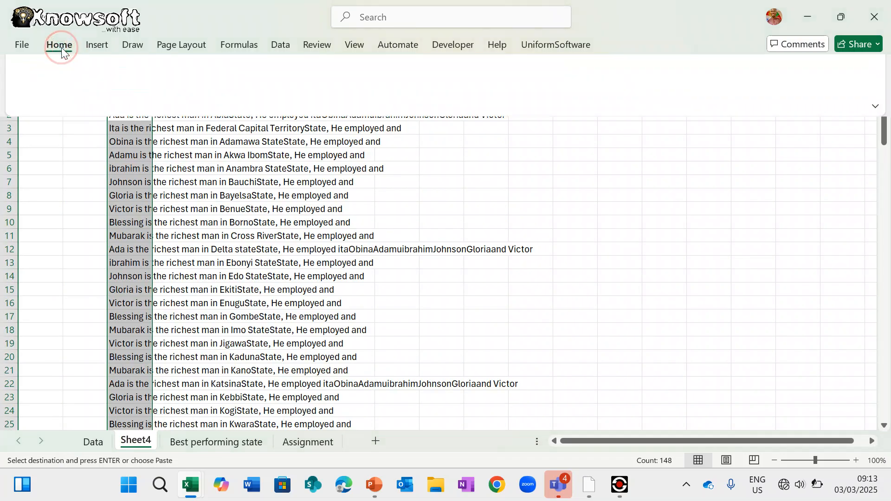
{"action": "left_click", "coordinate": [284, 44]}
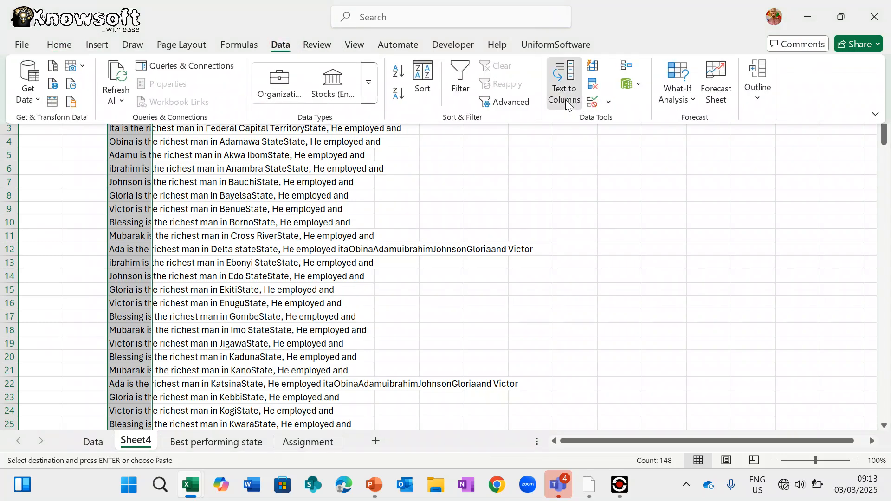
{"action": "left_click", "coordinate": [566, 101]}
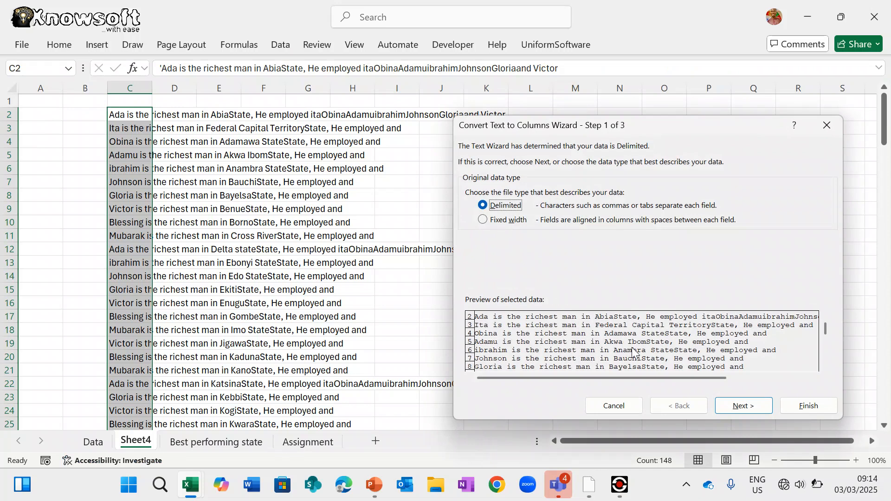
- Split Sheet4's sentences into separate words using Space as the delimiter
{"action": "left_click", "coordinate": [747, 407]}
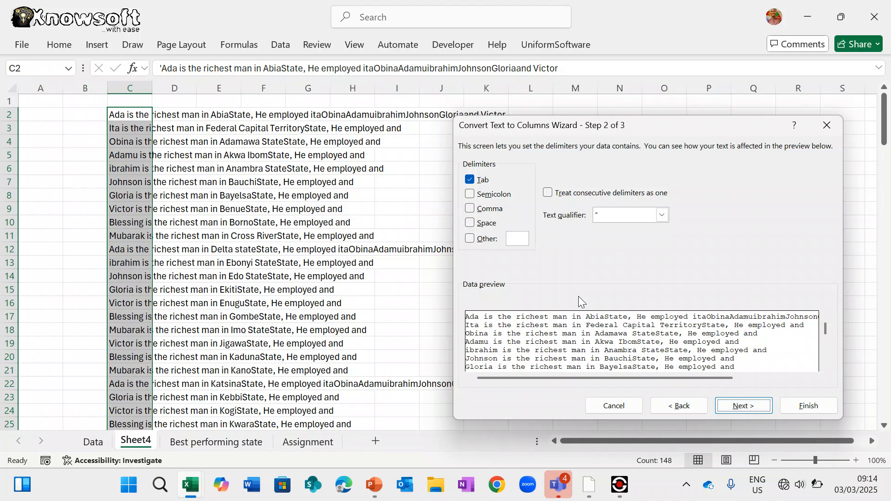
{"action": "left_click", "coordinate": [491, 226]}
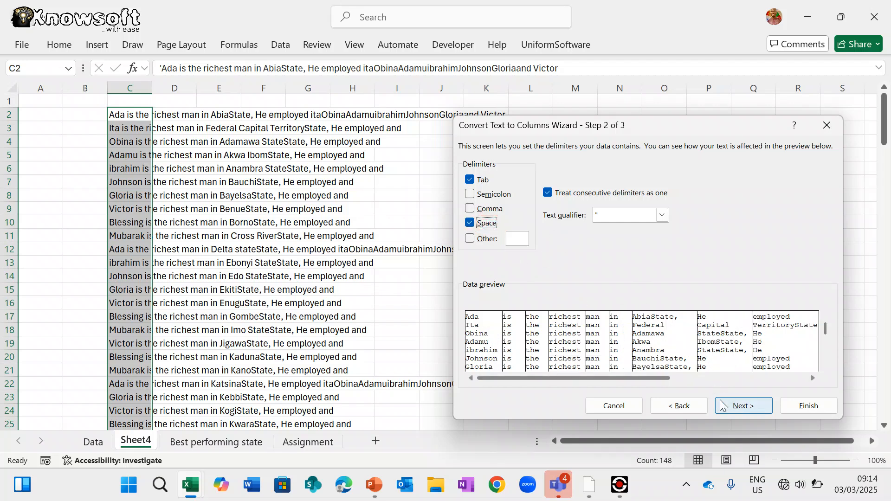
{"action": "left_click", "coordinate": [807, 409]}
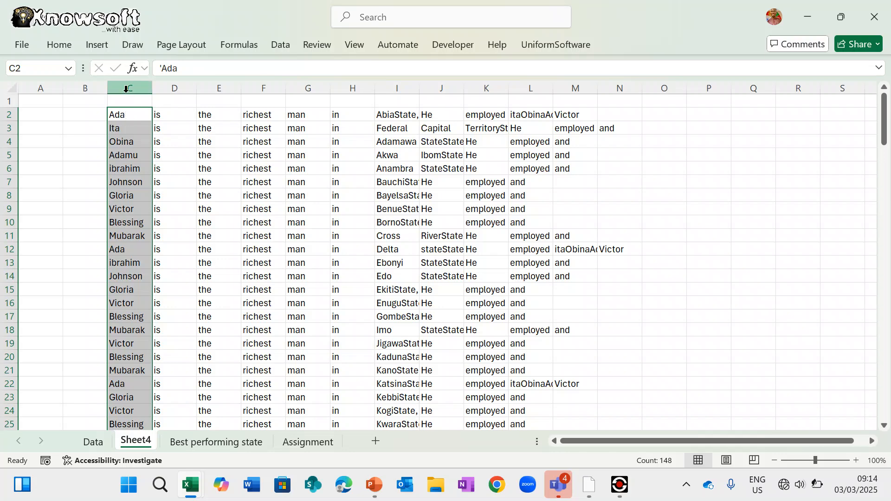
- Copy the first-name column and paste it into O4 on the Data sheet
{"action": "key", "text": "ctrl+c"}
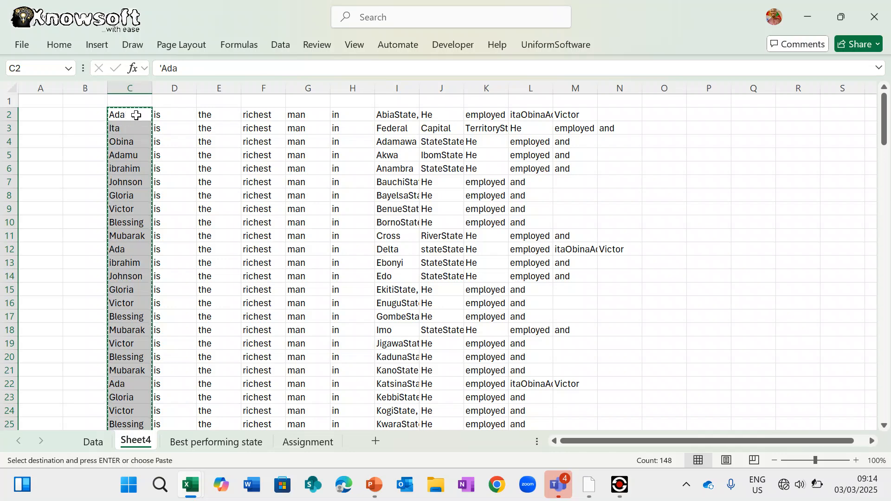
{"action": "left_click", "coordinate": [92, 444]}
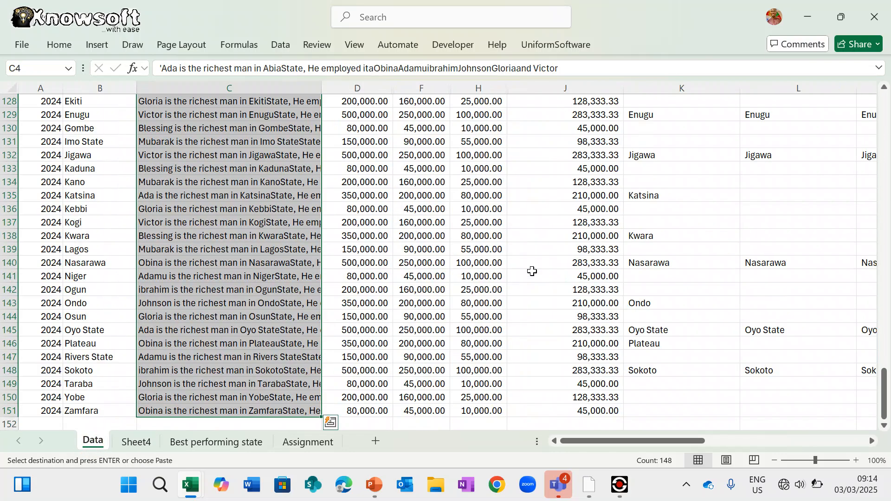
{"action": "scroll", "coordinate": [532, 271], "scroll_direction": "up", "scroll_amount": 20}
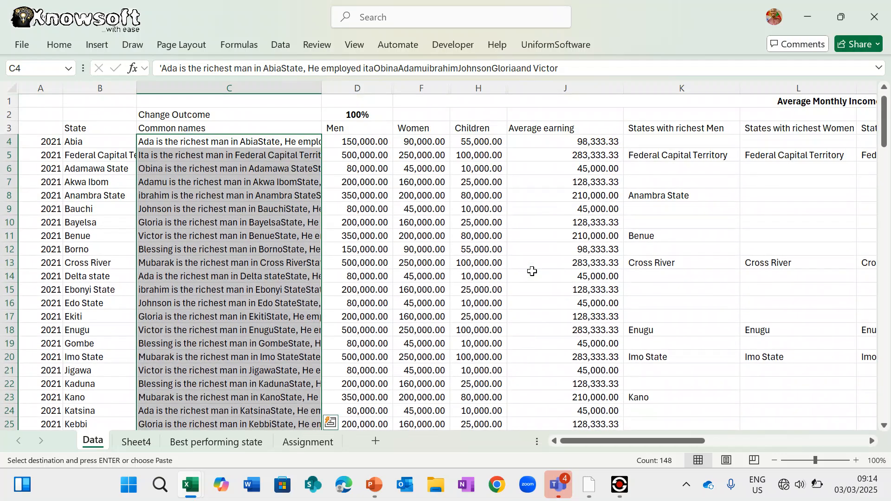
{"action": "scroll", "coordinate": [532, 271], "scroll_direction": "right", "scroll_amount": 10}
{"action": "scroll", "coordinate": [532, 271], "scroll_direction": "left", "scroll_amount": 4}
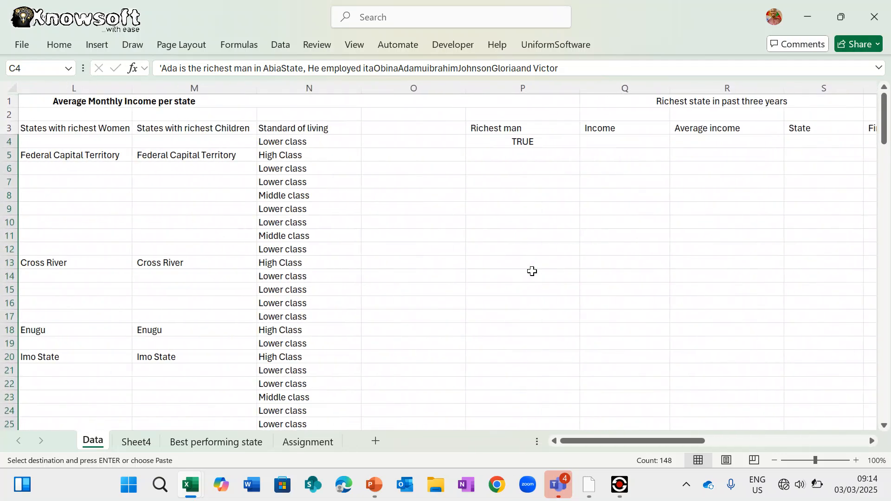
{"action": "left_click", "coordinate": [447, 143]}
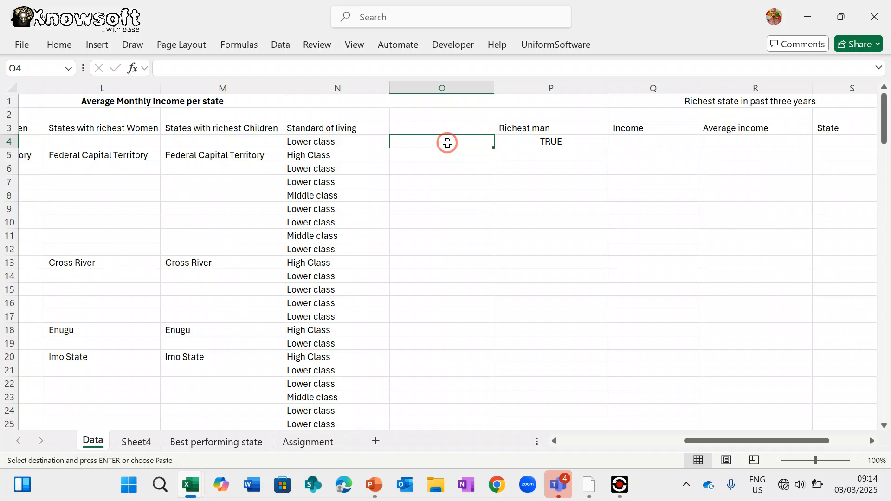
{"action": "key", "text": "ctrl+v"}
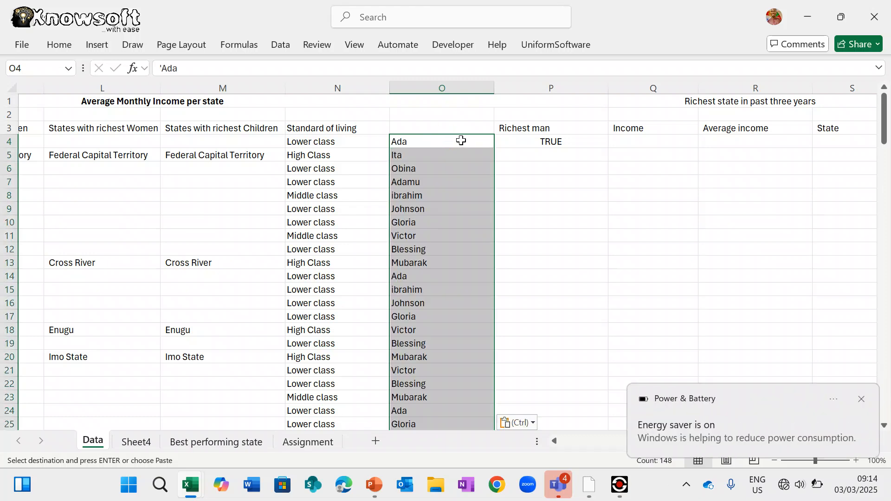
{"action": "key", "text": "Escape"}
- Start P4's formula with =If(N4="Higer class", before the ISNUMBER check
{"action": "left_click", "coordinate": [568, 143]}
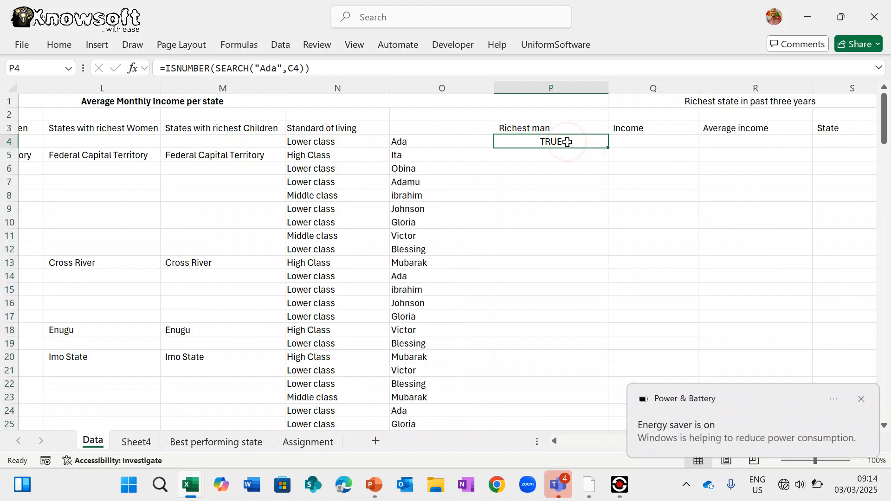
{"action": "left_click", "coordinate": [168, 67]}
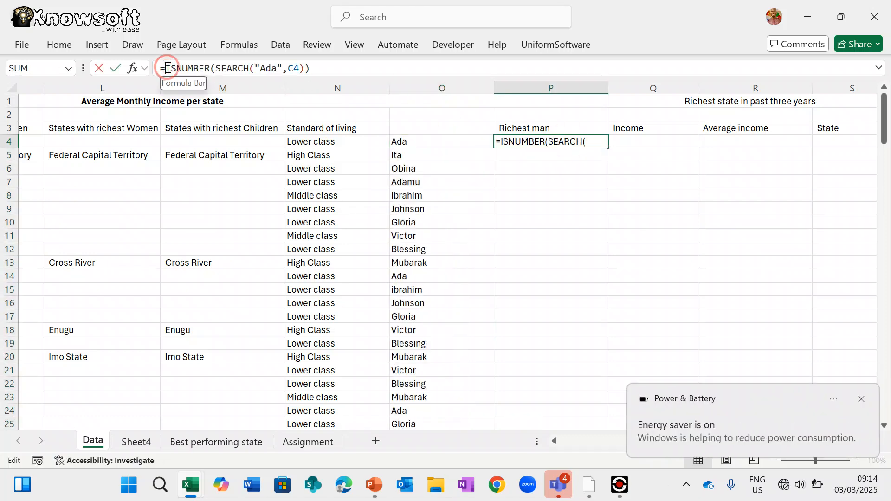
{"action": "type", "text": "If("}
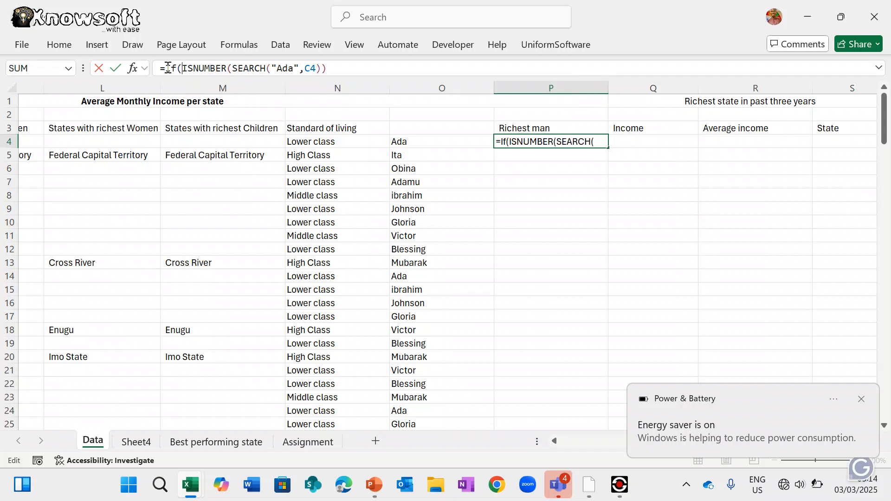
{"action": "scroll", "coordinate": [438, 267], "scroll_direction": "left", "scroll_amount": 2}
{"action": "scroll", "coordinate": [438, 267], "scroll_direction": "left", "scroll_amount": 2}
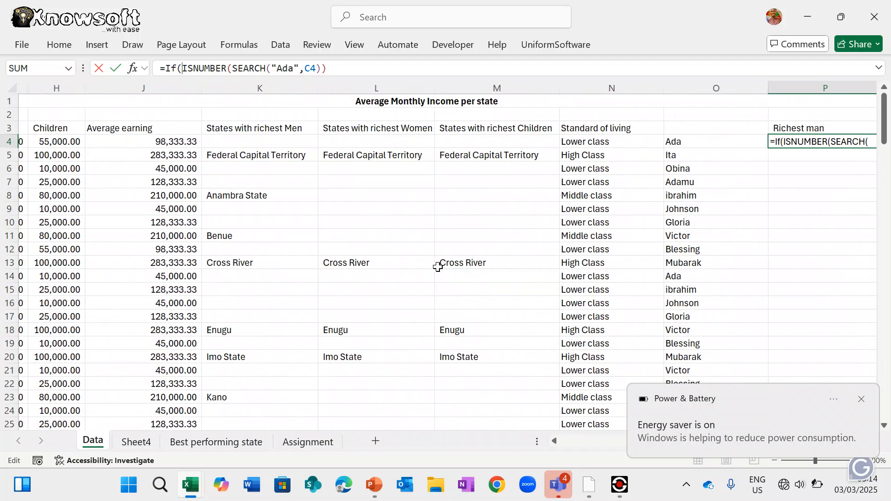
{"action": "left_click", "coordinate": [583, 137]}
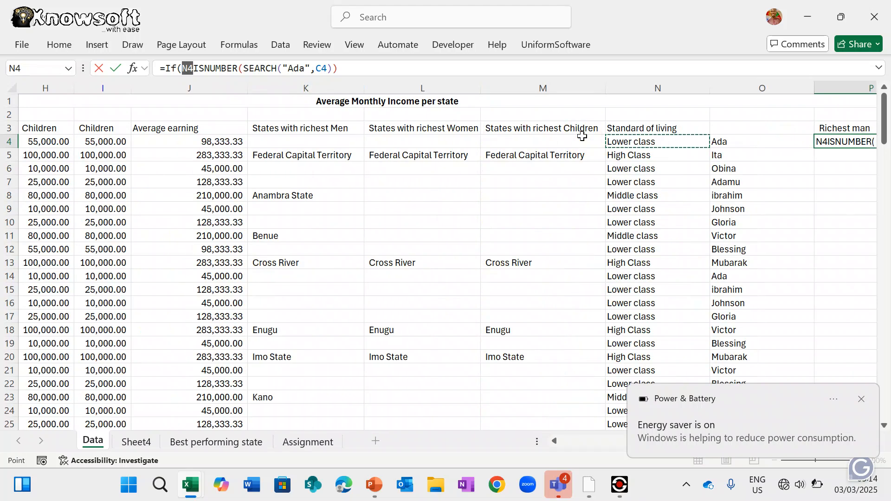
{"action": "scroll", "coordinate": [582, 137], "scroll_direction": "left", "scroll_amount": 1}
{"action": "type", "text": "="}
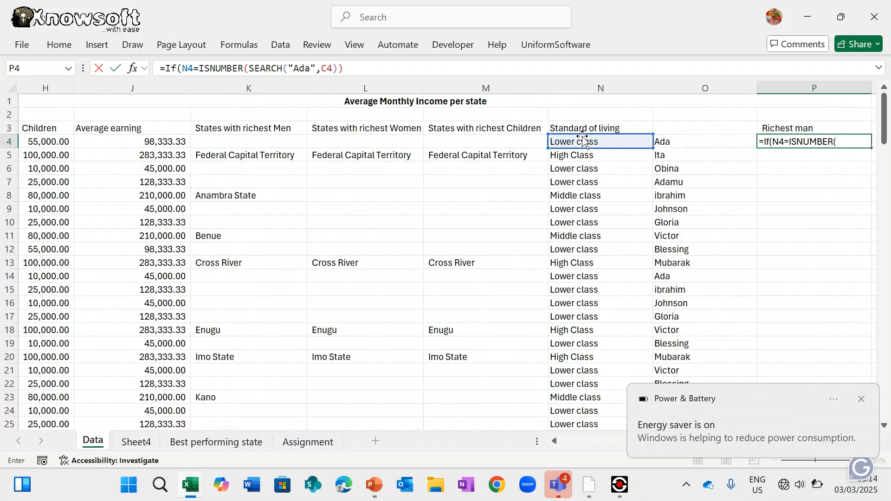
{"action": "type", "text": "\""}
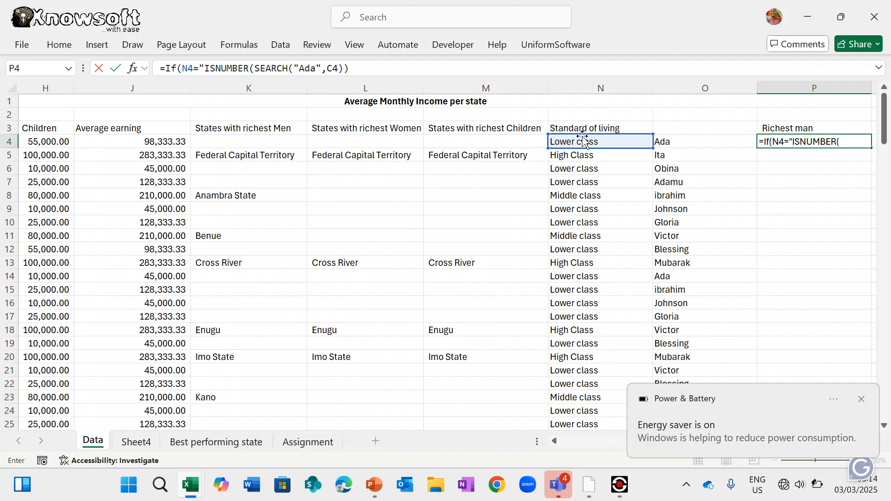
{"action": "type", "text": "HIger"}
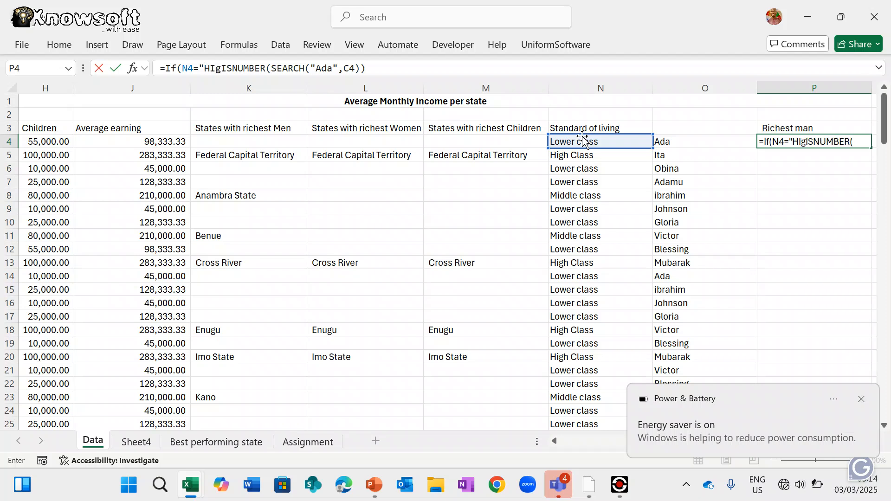
{"action": "key", "text": "BackSpace"}
{"action": "key", "text": "BackSpace"}
{"action": "key", "text": "BackSpace"}
{"action": "key", "text": "BackSpace"}
{"action": "type", "text": "iger class"}
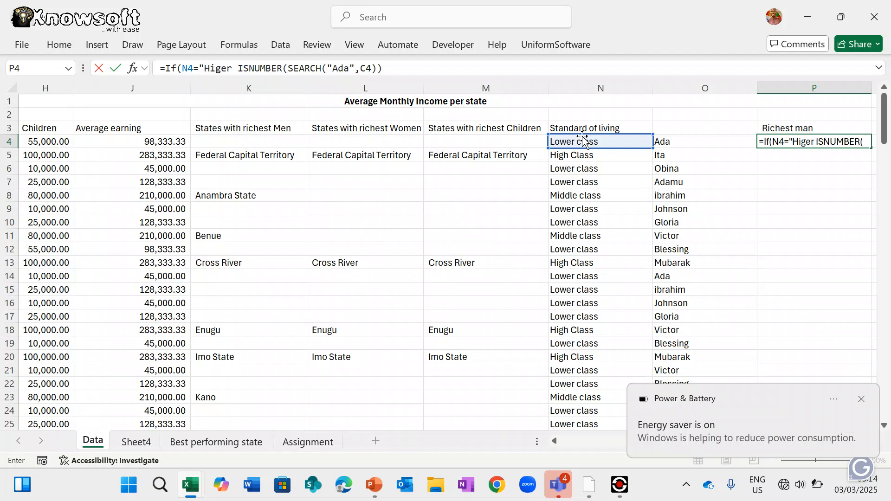
{"action": "type", "text": "\""}
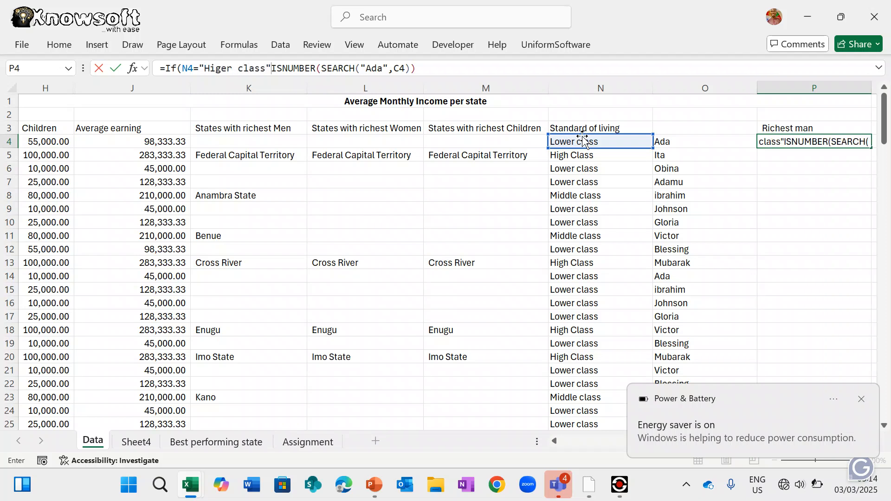
{"action": "type", "text": ","}
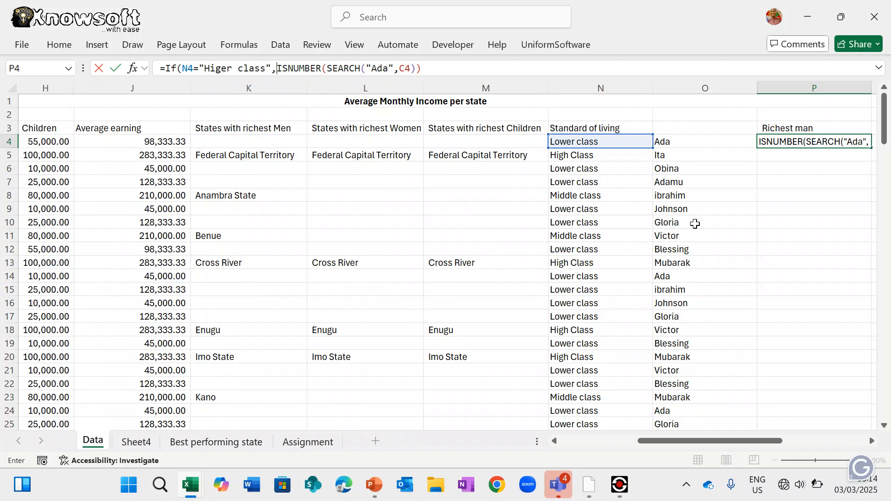
{"action": "scroll", "coordinate": [232, 155], "scroll_direction": "left", "scroll_amount": 5}
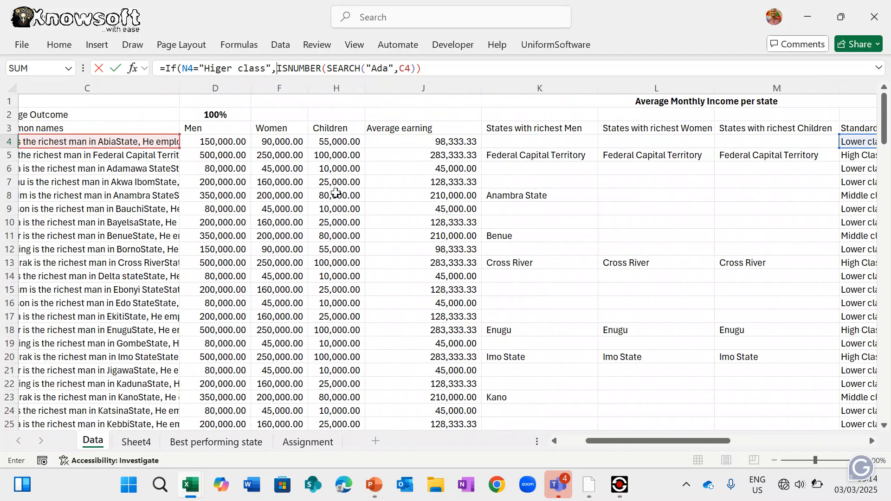
{"action": "scroll", "coordinate": [410, 210], "scroll_direction": "right", "scroll_amount": 5}
{"action": "scroll", "coordinate": [409, 210], "scroll_direction": "right", "scroll_amount": 3}
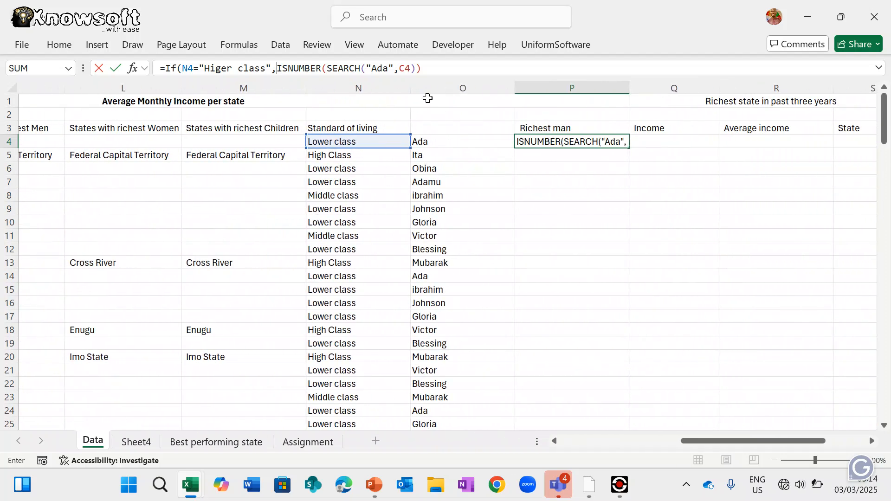
- Bracket the ISNUMBER(SEARCH("Ada",C4)) condition and insert CONCATENATE after it
{"action": "left_click", "coordinate": [427, 68]}
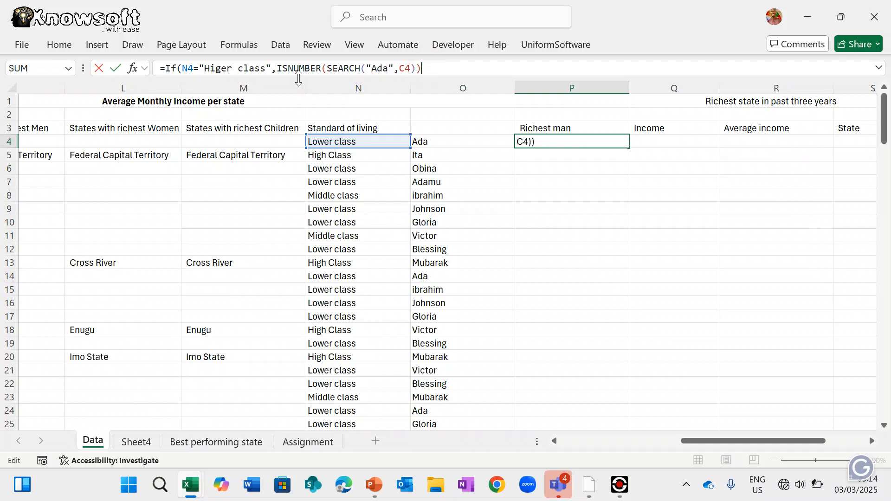
{"action": "left_click", "coordinate": [276, 68]}
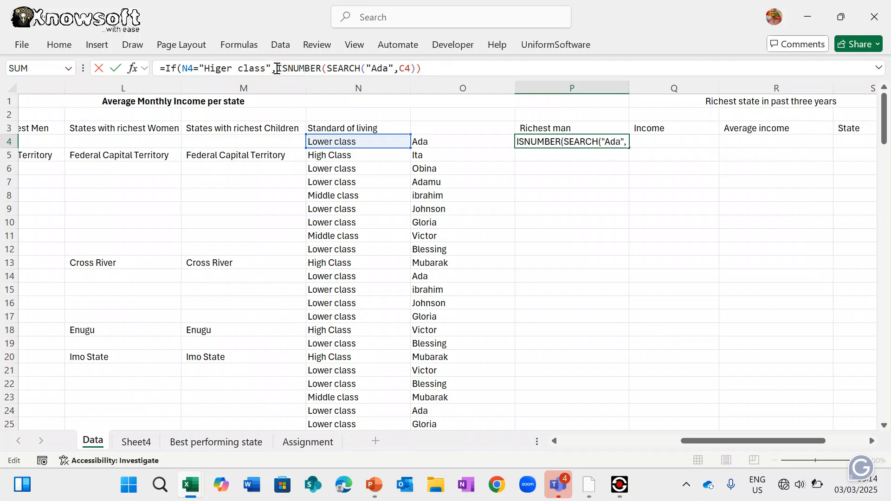
{"action": "type", "text": "("}
{"action": "left_click", "coordinate": [440, 65]}
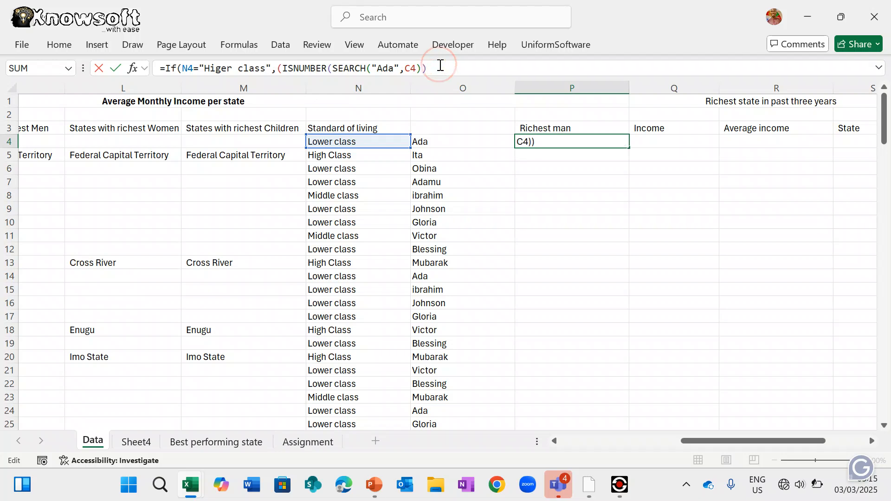
{"action": "type", "text": "),"}
{"action": "type", "text": "Con"}
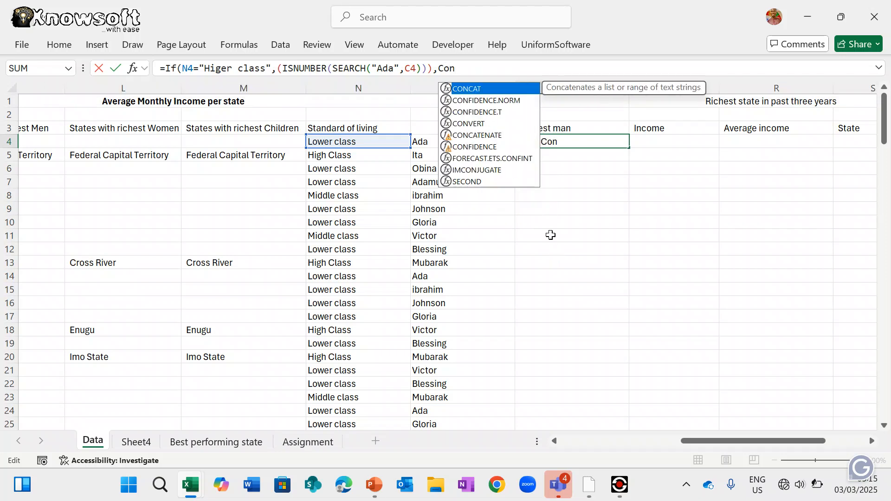
{"action": "type", "text": "c"}
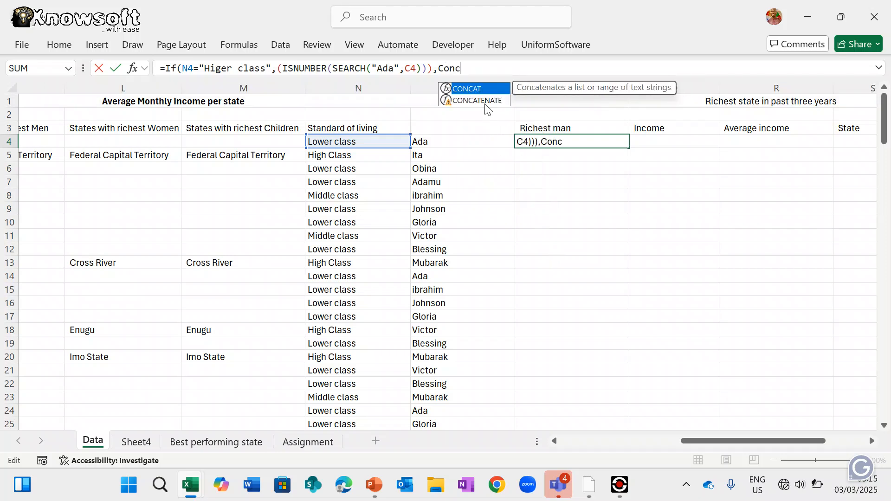
{"action": "double_click", "coordinate": [486, 101]}
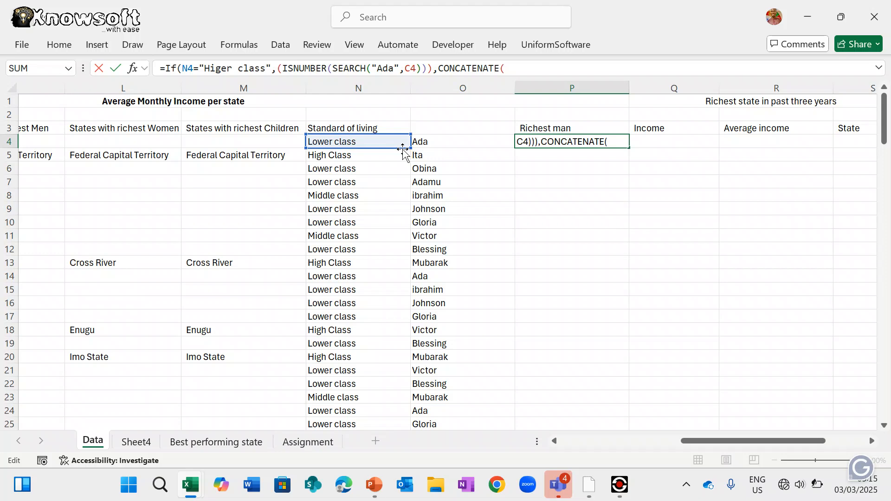
- Fill CONCATENATE with O4, " is the richest in ", B4 and " state", then commit
{"action": "left_click", "coordinate": [434, 139]}
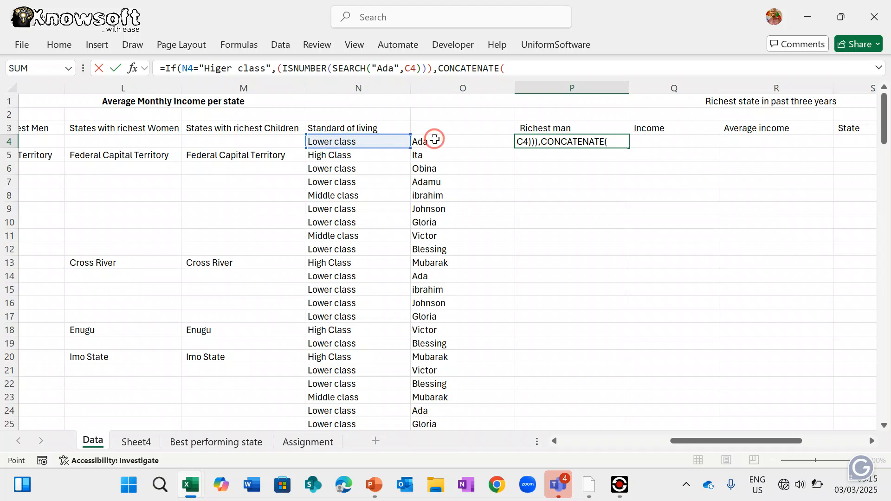
{"action": "type", "text": ","}
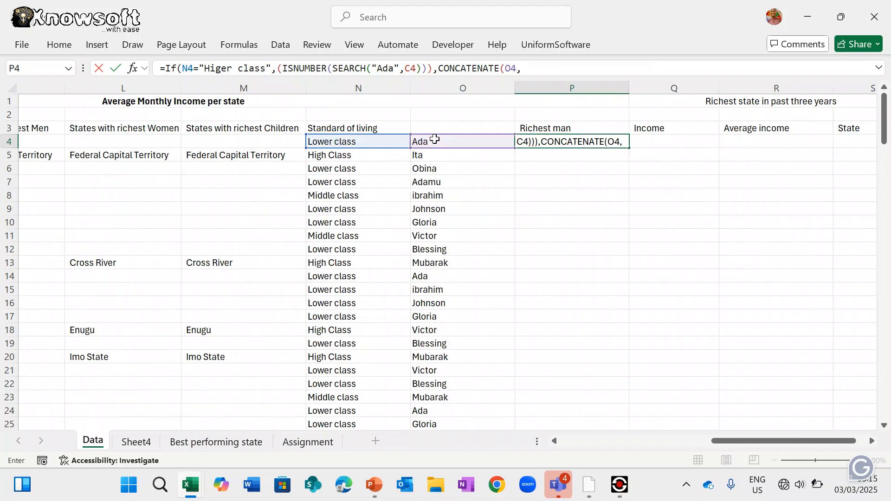
{"action": "type", "text": "is"}
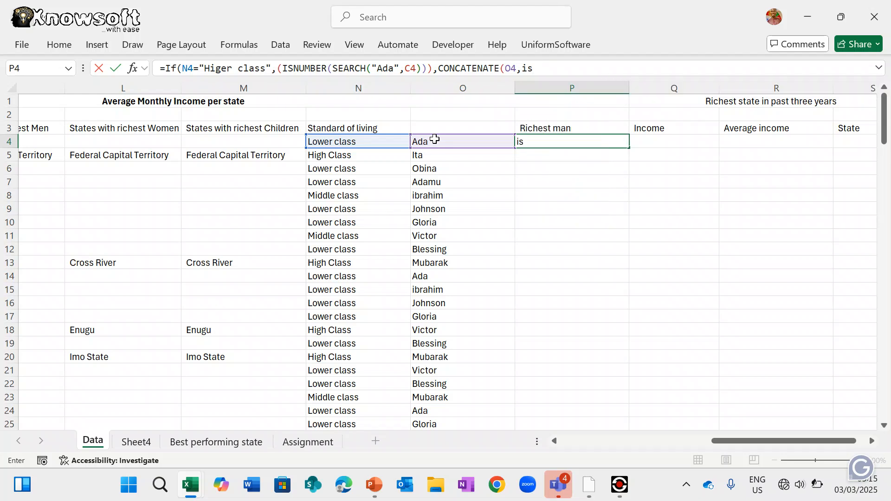
{"action": "type", "text": " the"}
{"action": "key", "text": "BackSpace"}
{"action": "key", "text": "BackSpace"}
{"action": "key", "text": "BackSpace"}
{"action": "key", "text": "BackSpace"}
{"action": "key", "text": "BackSpace"}
{"action": "key", "text": "BackSpace"}
{"action": "key", "text": "BackSpace"}
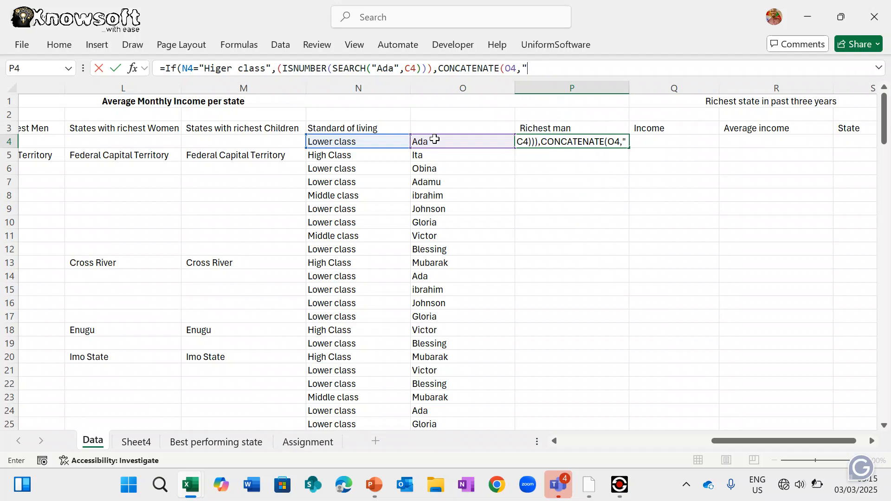
{"action": "type", "text": "is th"}
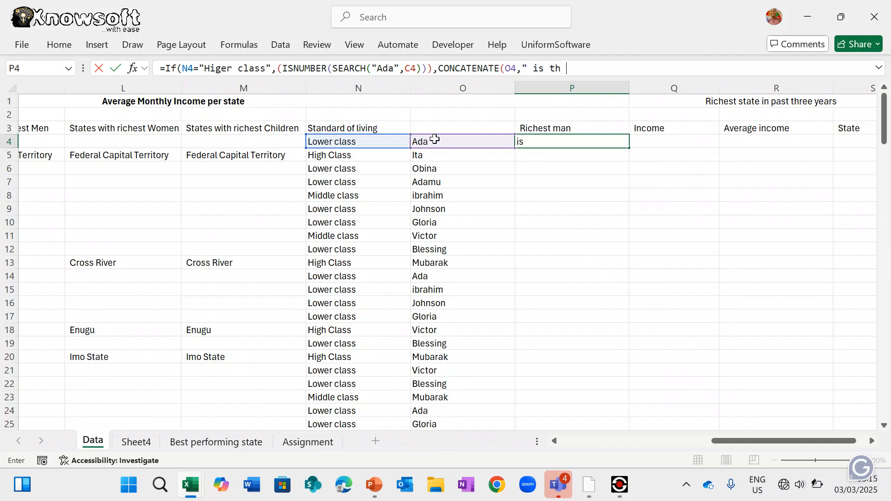
{"action": "type", "text": "e richest in \","}
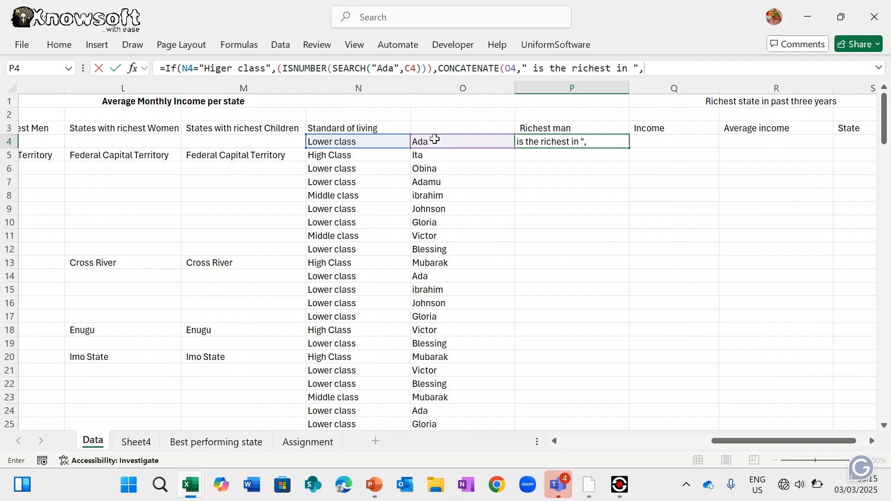
{"action": "scroll", "coordinate": [349, 260], "scroll_direction": "left", "scroll_amount": 2}
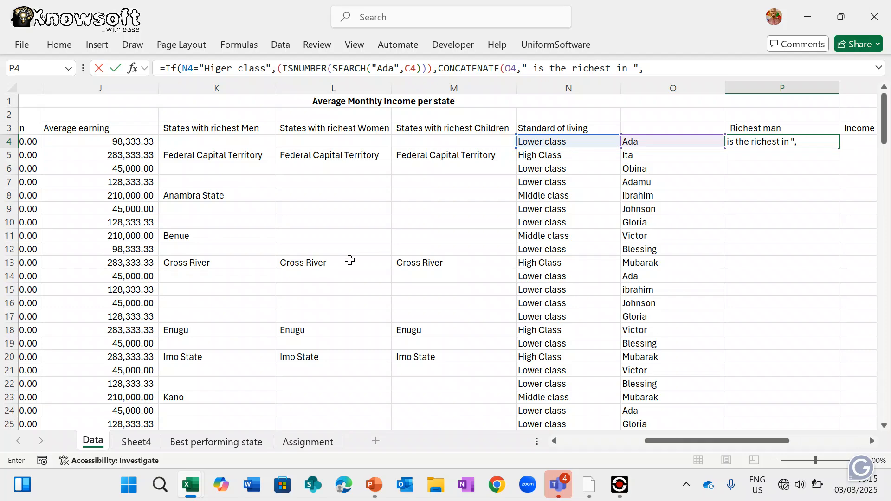
{"action": "scroll", "coordinate": [350, 260], "scroll_direction": "left", "scroll_amount": 5}
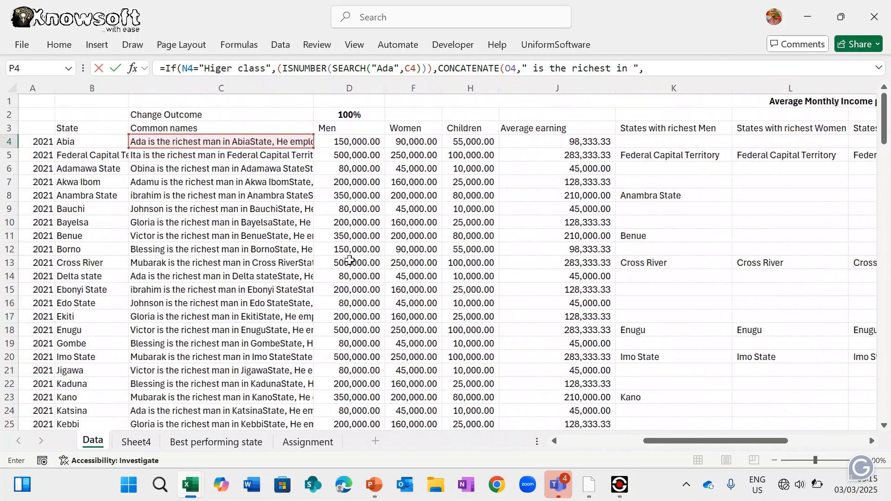
{"action": "scroll", "coordinate": [350, 261], "scroll_direction": "left", "scroll_amount": 3}
{"action": "left_click", "coordinate": [97, 143]}
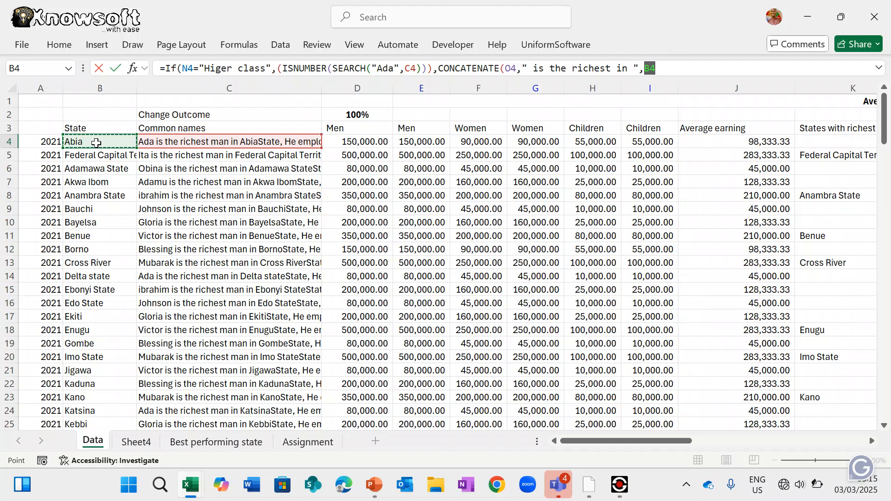
{"action": "type", "text": ","}
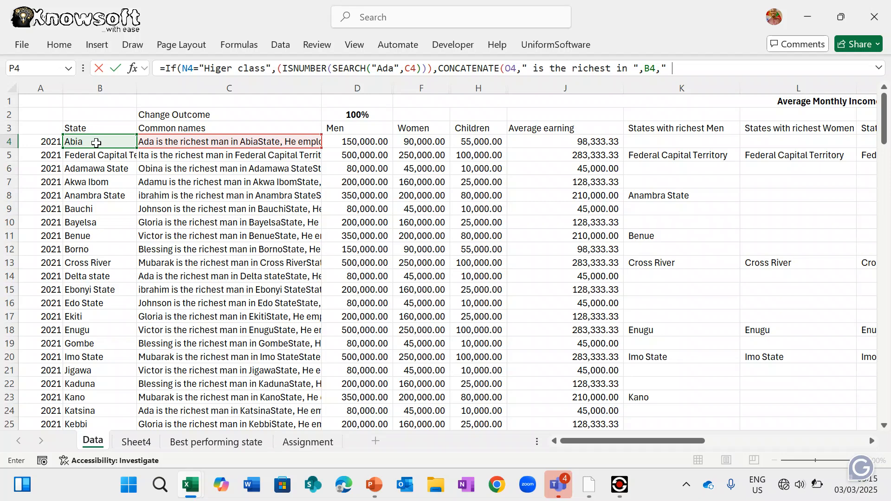
{"action": "type", "text": "\" state\"),\"\""}
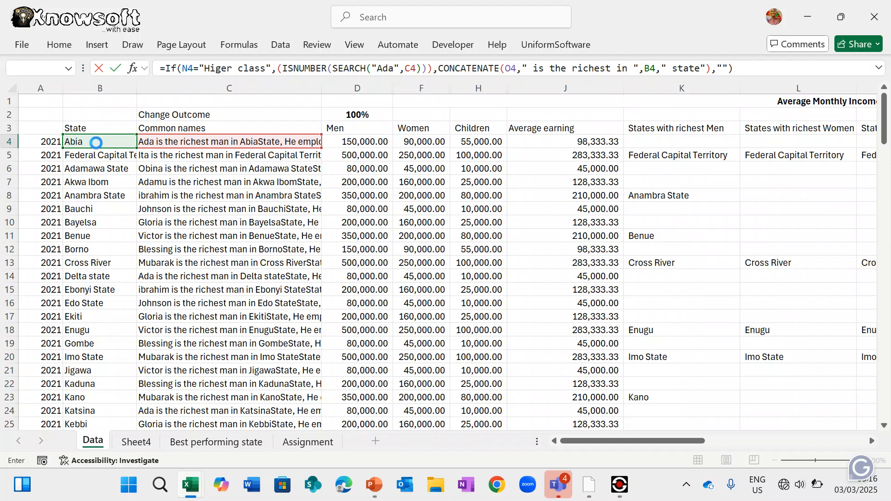
{"action": "key", "text": "Return"}
- Drop the trailing empty argument so P4 shows "Ada is the richest in Abia state"
{"action": "key", "text": "Return"}
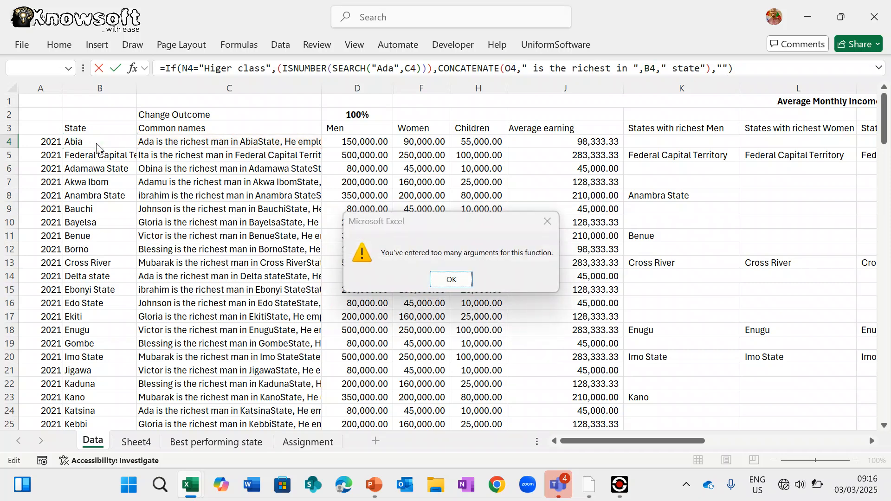
{"action": "key", "text": "Return"}
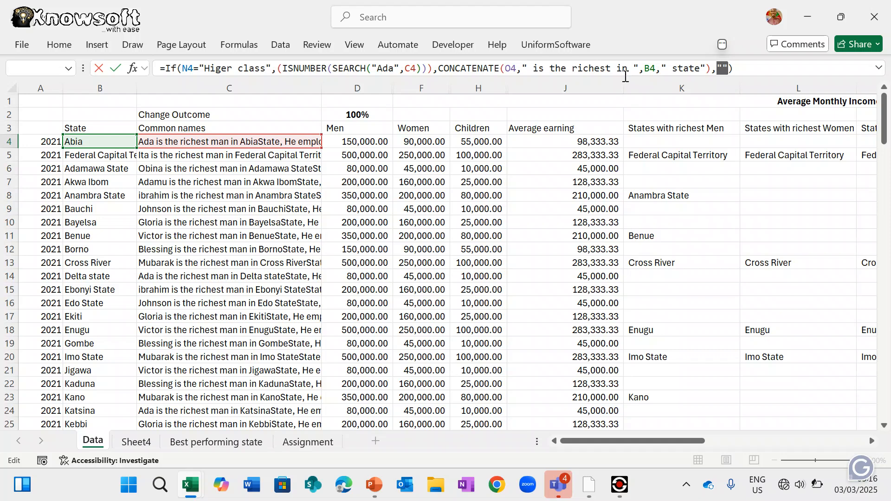
{"action": "key", "text": "BackSpace"}
{"action": "key", "text": "BackSpace"}
{"action": "key", "text": "Return"}
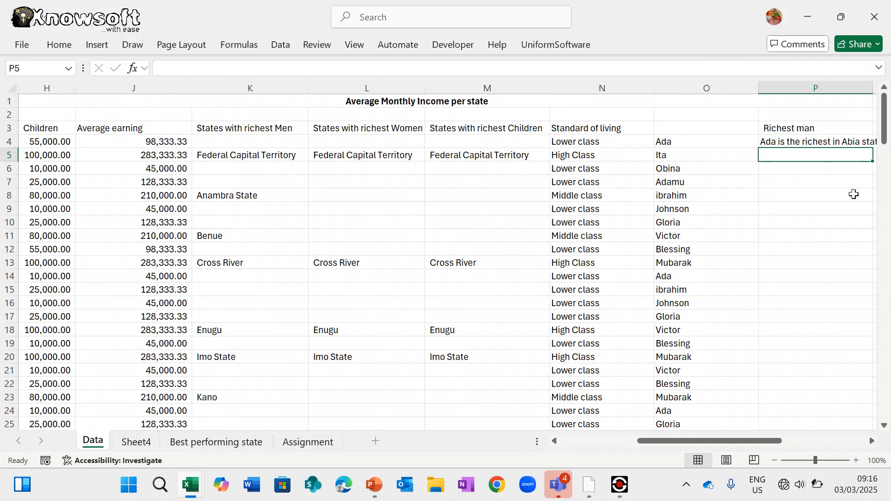
- Replace the O4 reference in P4's CONCATENATE with the literal "Ada"
{"action": "scroll", "coordinate": [854, 194], "scroll_direction": "right", "scroll_amount": 3}
{"action": "left_click_drag", "start_coordinate": [645, 91], "coordinate": [693, 92]}
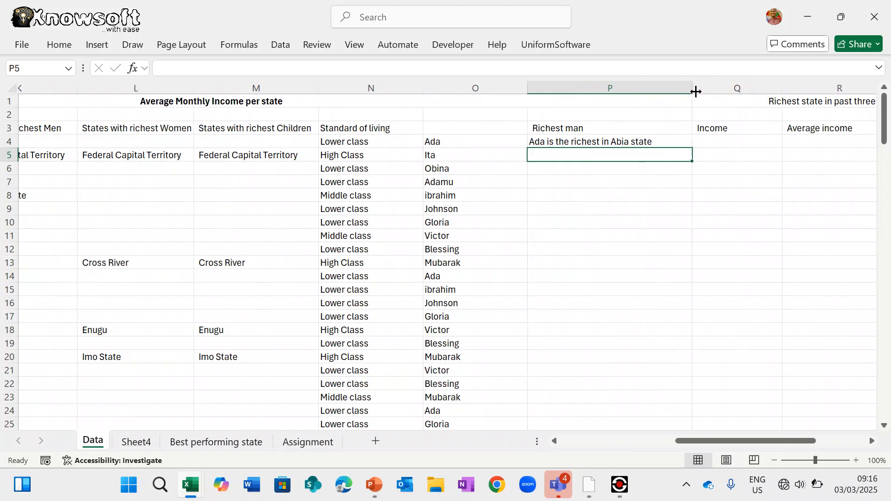
{"action": "left_click", "coordinate": [639, 140]}
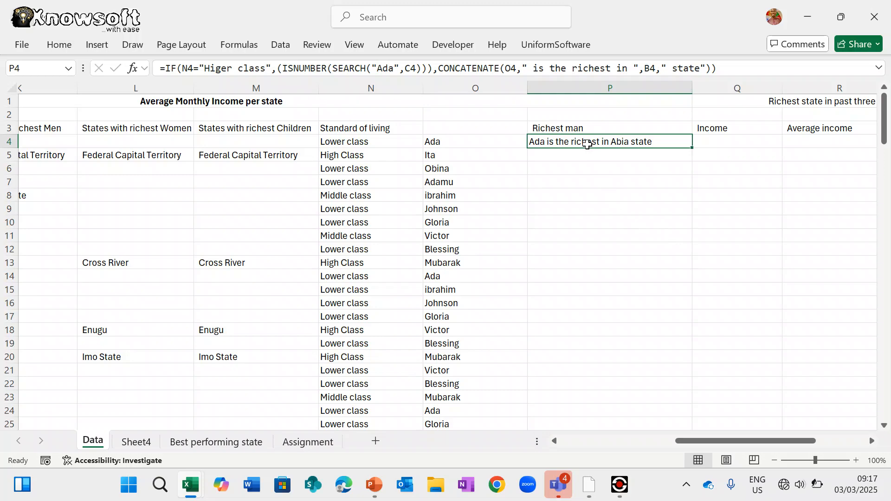
{"action": "scroll", "coordinate": [583, 208], "scroll_direction": "left", "scroll_amount": 5}
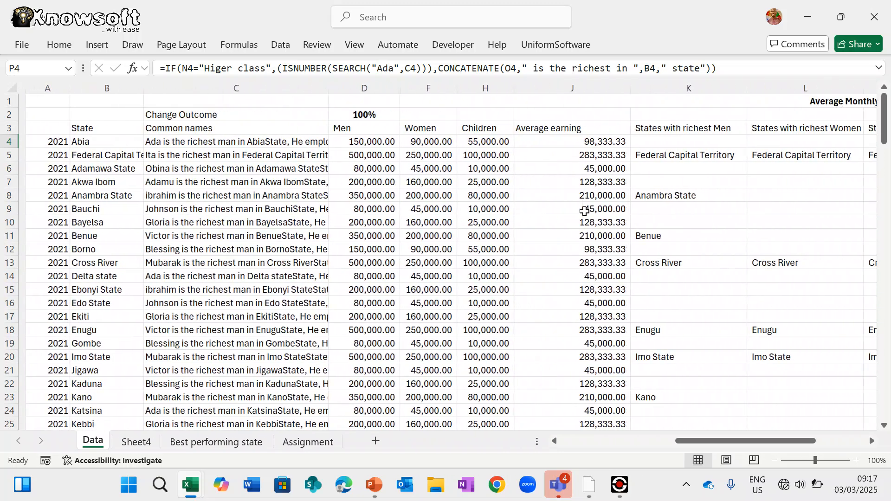
{"action": "scroll", "coordinate": [465, 188], "scroll_direction": "right", "scroll_amount": 5}
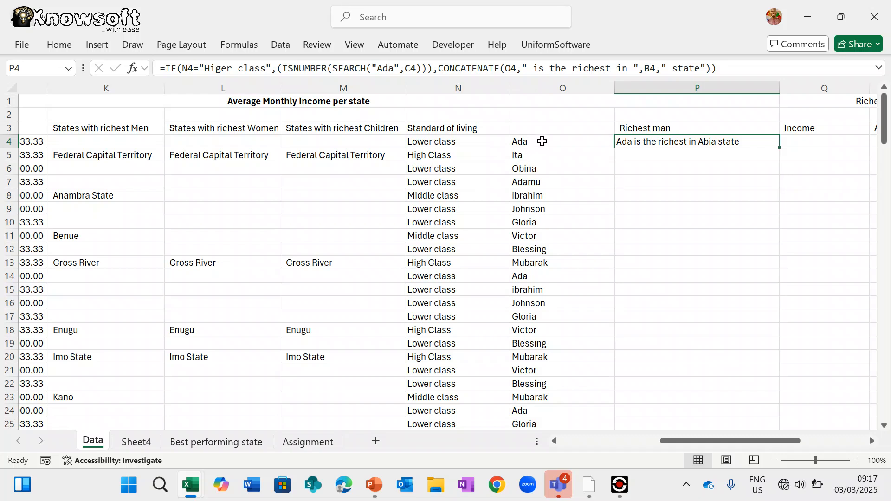
{"action": "left_click", "coordinate": [543, 141]}
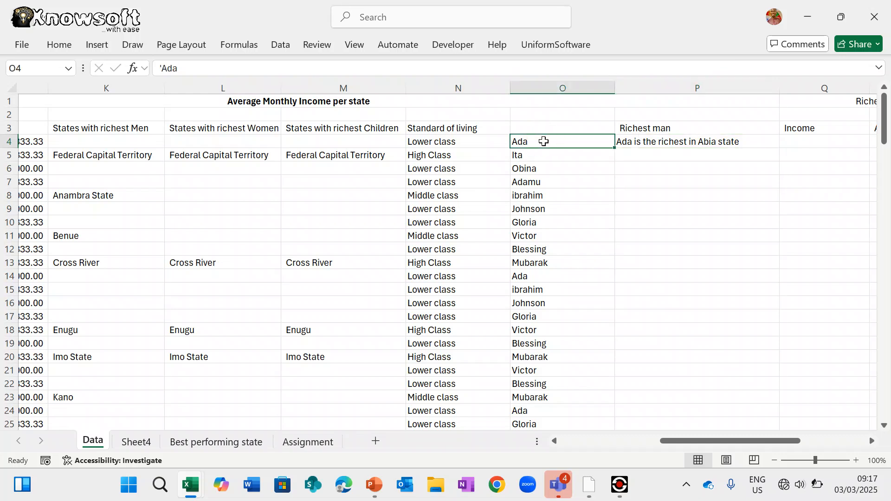
{"action": "left_click", "coordinate": [643, 141]}
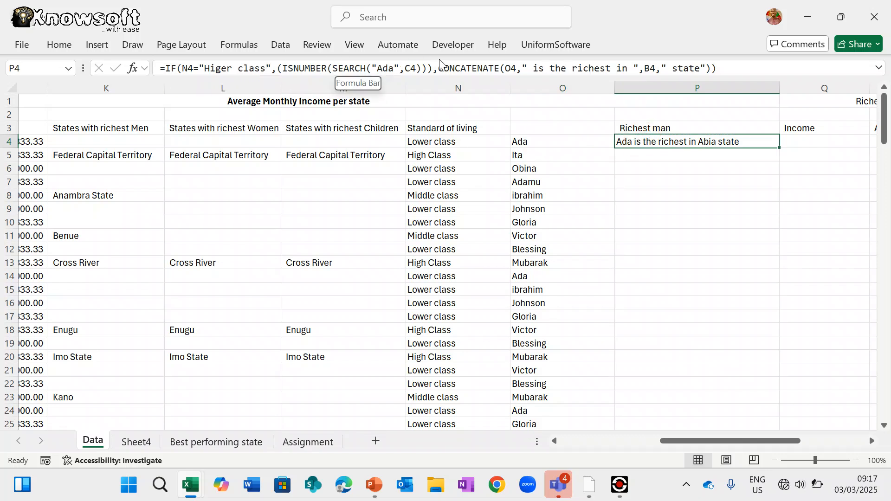
{"action": "left_click", "coordinate": [517, 68]}
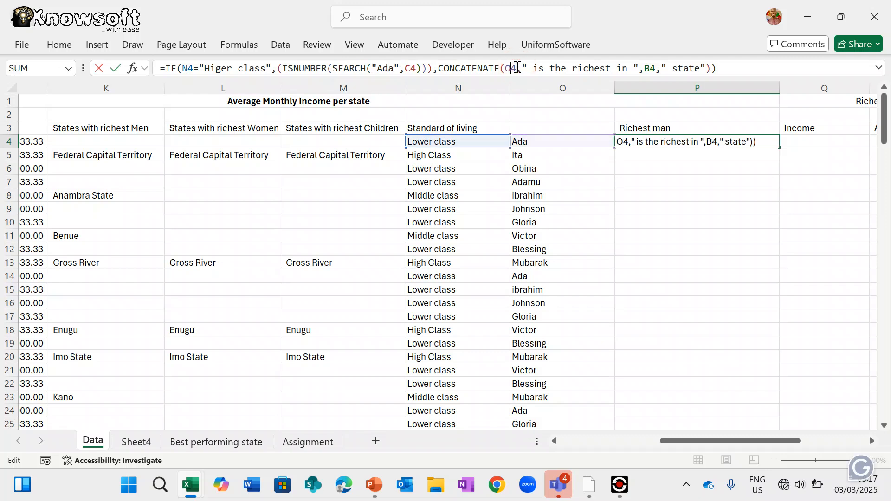
{"action": "key", "text": "BackSpace"}
{"action": "key", "text": "BackSpace"}
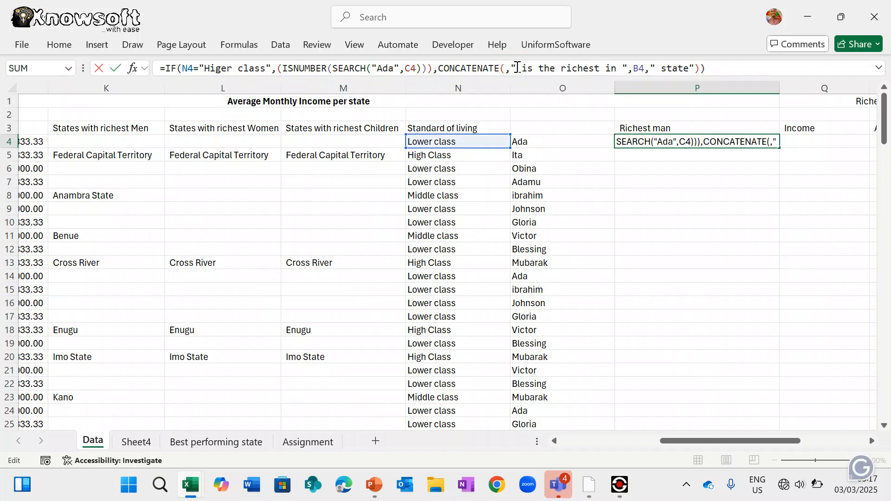
{"action": "type", "text": "\"Ada"}
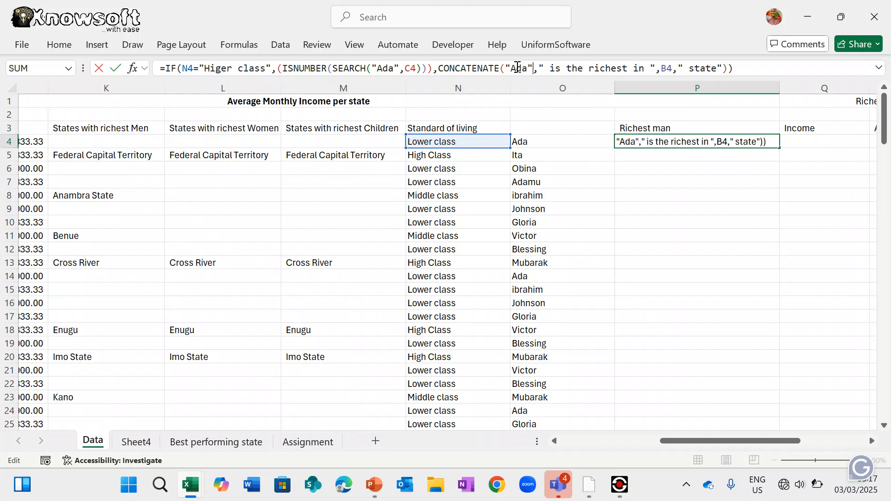
{"action": "key", "text": "Return"}
{"action": "key", "text": "Return"}
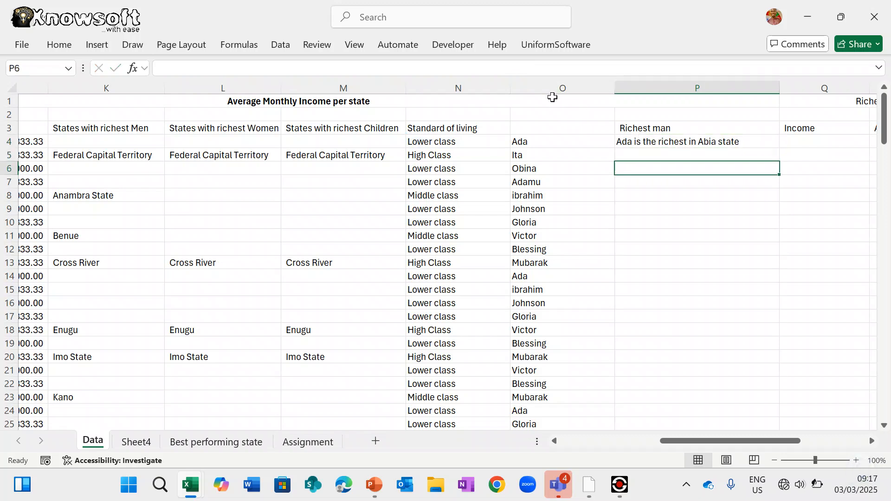
- Clear the names from O4:O13 after dismissing the merged-cell warning
{"action": "left_click", "coordinate": [546, 90]}
{"action": "key", "text": "ctrl+minus"}
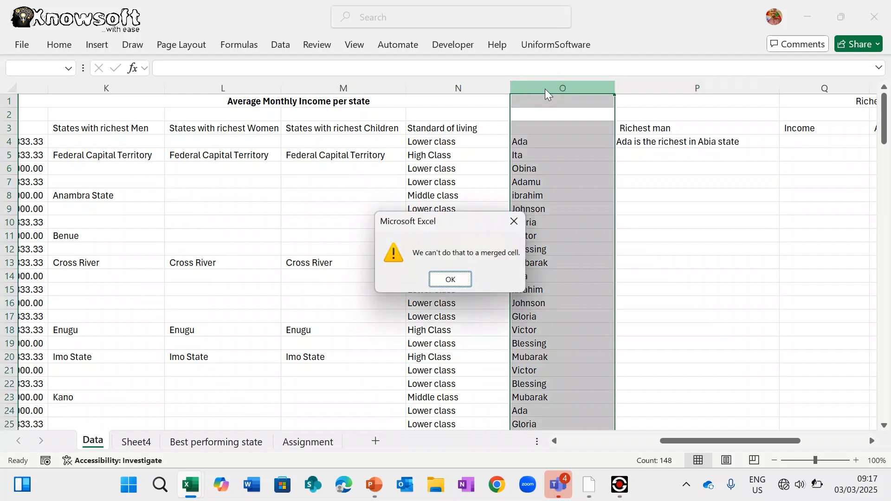
{"action": "key", "text": "Return"}
{"action": "left_click_drag", "start_coordinate": [533, 142], "coordinate": [546, 265]}
{"action": "key", "text": "ctrl+c"}
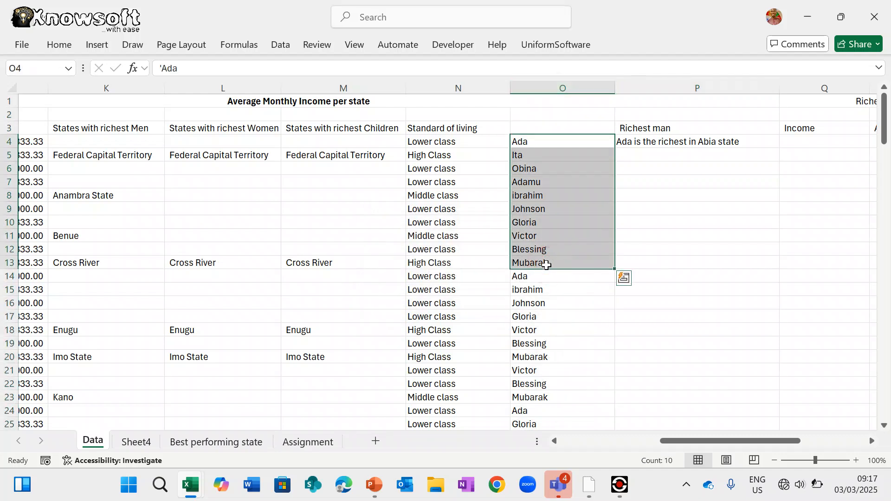
{"action": "key", "text": "Delete"}
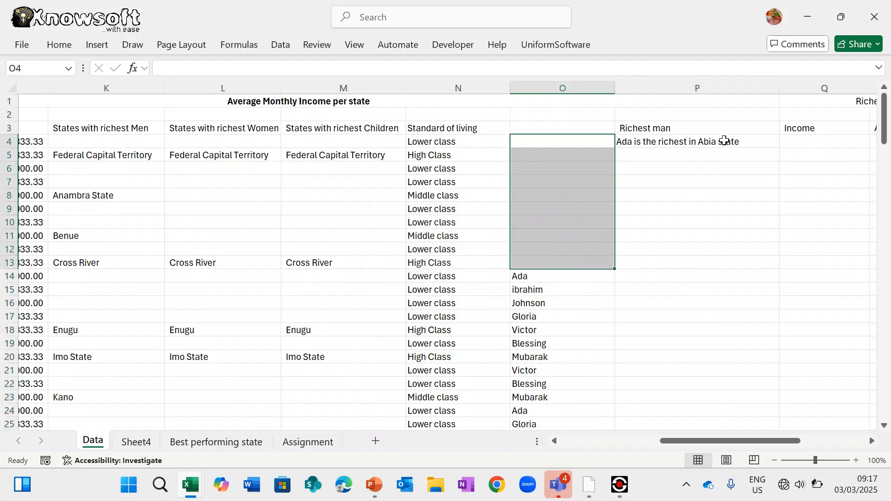
{"action": "left_click", "coordinate": [725, 141]}
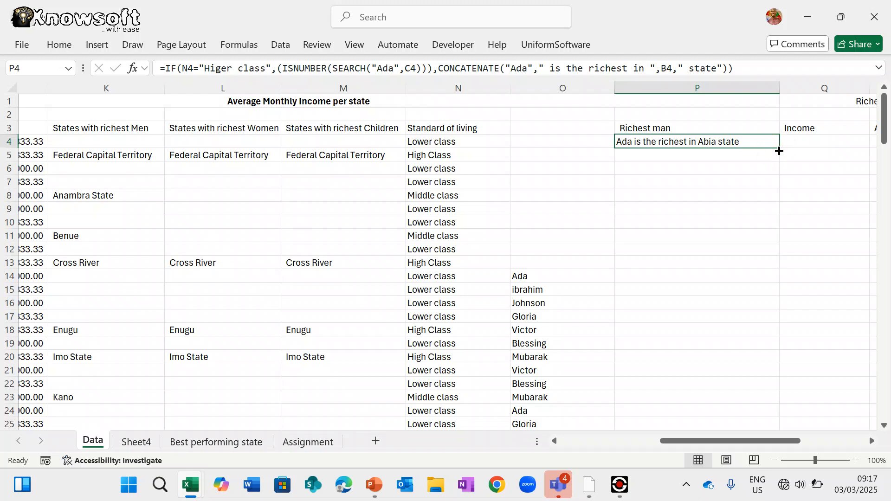
- Undo a trial fill to row 17 and paste the names back into O4:O13
{"action": "left_click_drag", "start_coordinate": [779, 151], "coordinate": [782, 319]}
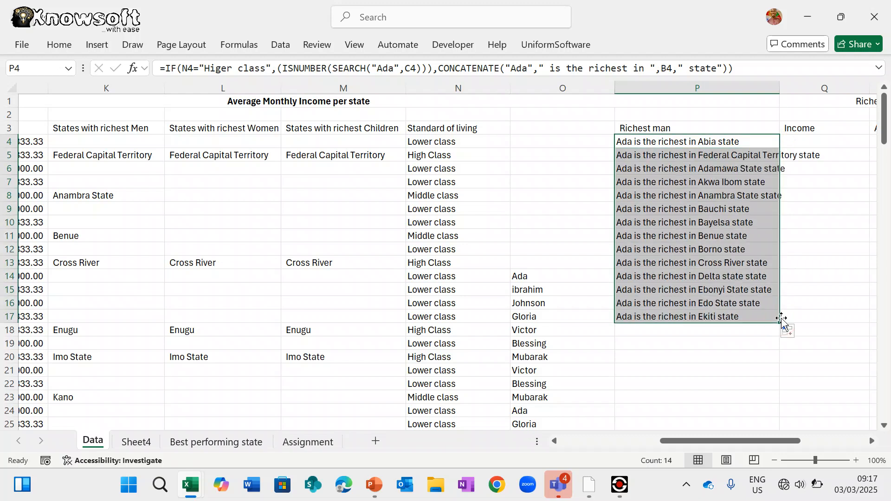
{"action": "key", "text": "ctrl+z"}
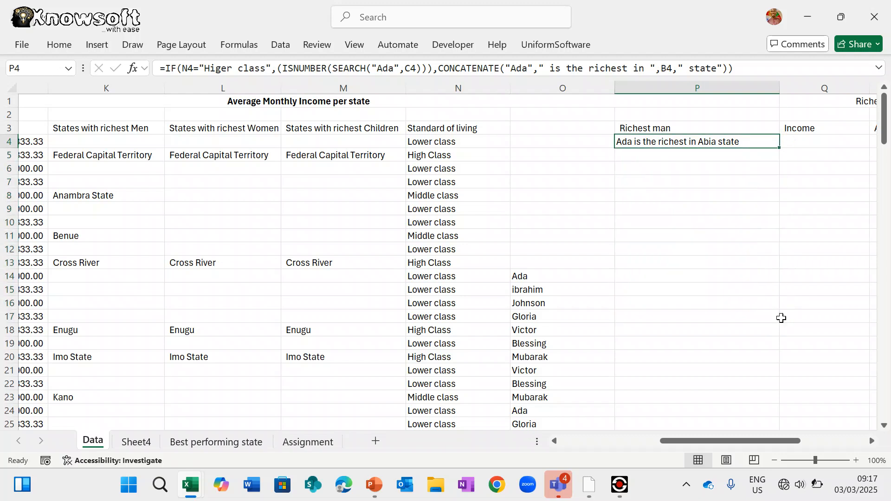
{"action": "key", "text": "Left"}
{"action": "key", "text": "ctrl+v"}
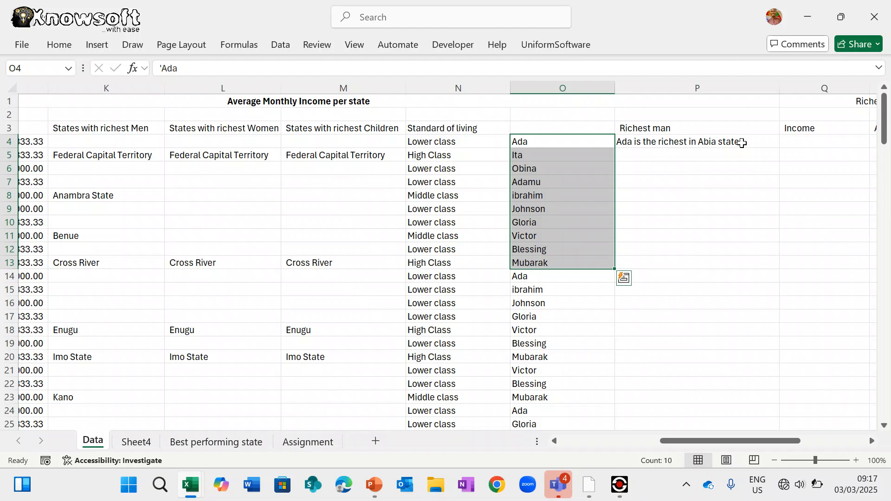
- Fill P4's formula down the whole Richest man column, then reopen P4 for editing
{"action": "left_click", "coordinate": [741, 143]}
{"action": "left_click_drag", "start_coordinate": [780, 148], "coordinate": [766, 371]}
{"action": "scroll", "coordinate": [704, 254], "scroll_direction": "up", "scroll_amount": 15}
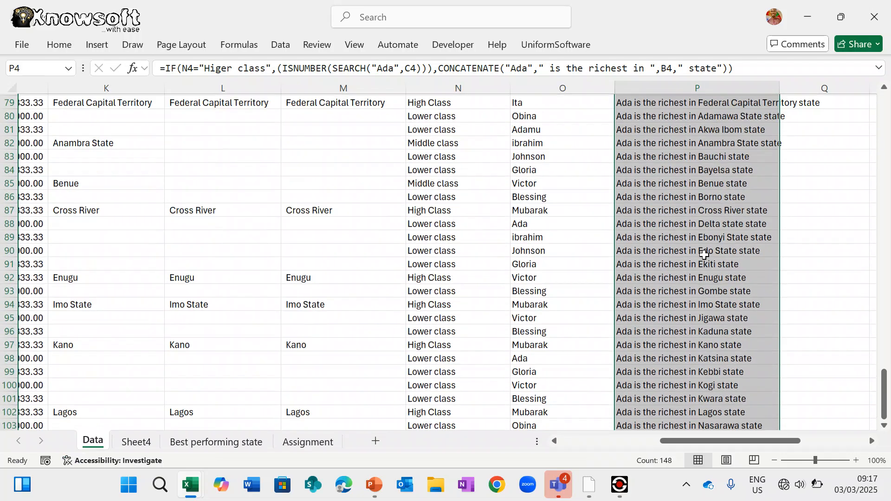
{"action": "scroll", "coordinate": [704, 254], "scroll_direction": "up", "scroll_amount": 20}
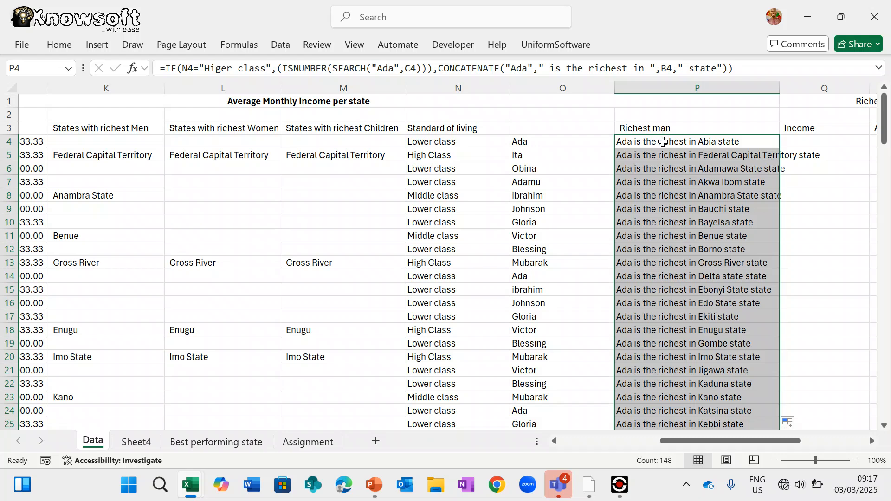
{"action": "left_click", "coordinate": [663, 142]}
{"action": "double_click", "coordinate": [660, 142]}
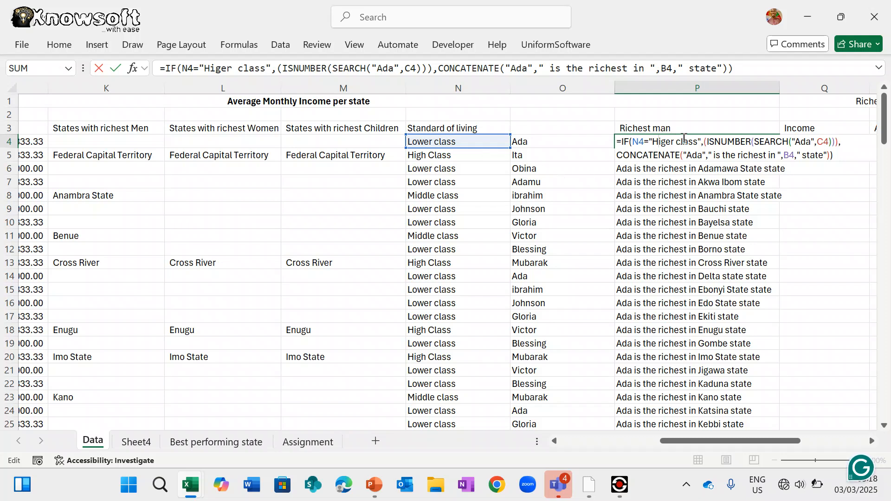
- Swap the fixed "Ada" in P4's CONCATENATE back to the O4 reference
{"action": "key", "text": "ctrl+Return"}
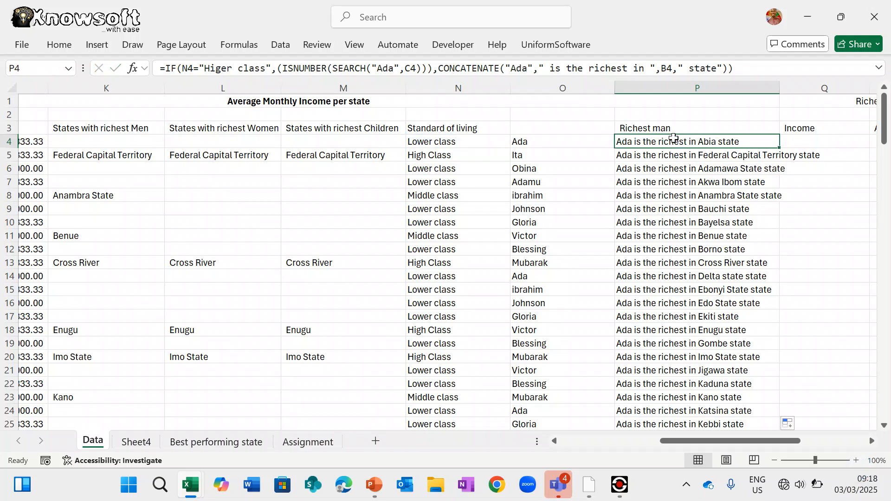
{"action": "left_click", "coordinate": [532, 69]}
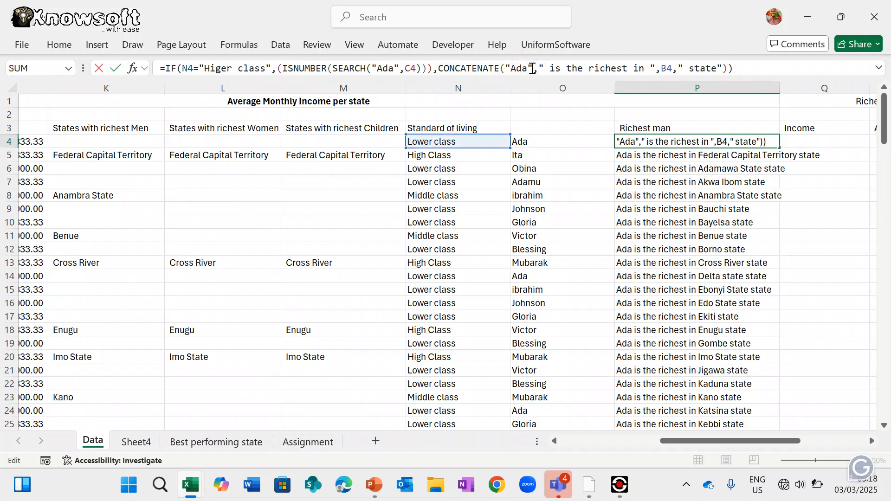
{"action": "key", "text": "BackSpace"}
{"action": "key", "text": "BackSpace"}
{"action": "key", "text": "BackSpace"}
{"action": "key", "text": "BackSpace"}
{"action": "key", "text": "Delete"}
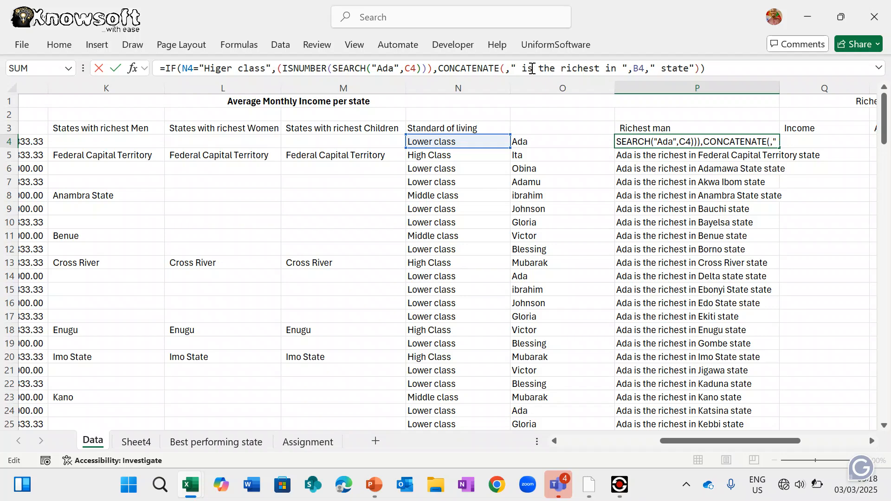
{"action": "left_click", "coordinate": [536, 141]}
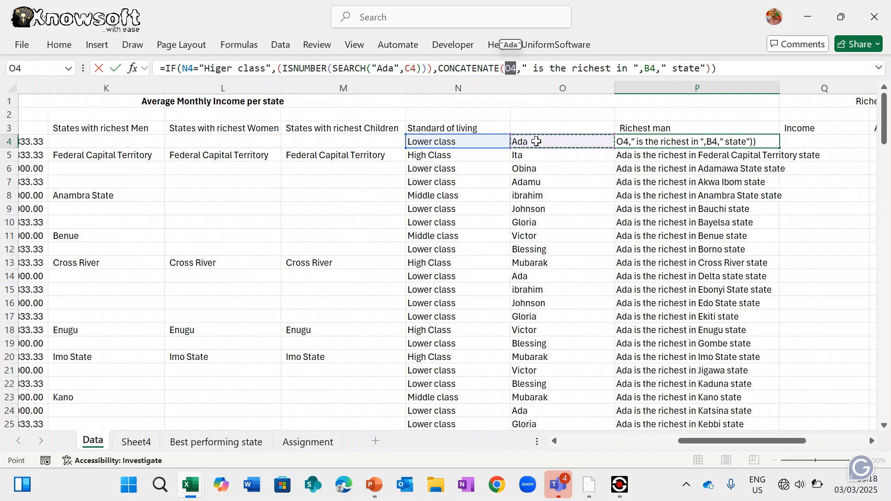
{"action": "key", "text": "Return"}
{"action": "key", "text": "Down"}
- Refill column P so each row names its own person, e.g. Obina
{"action": "left_click", "coordinate": [671, 142]}
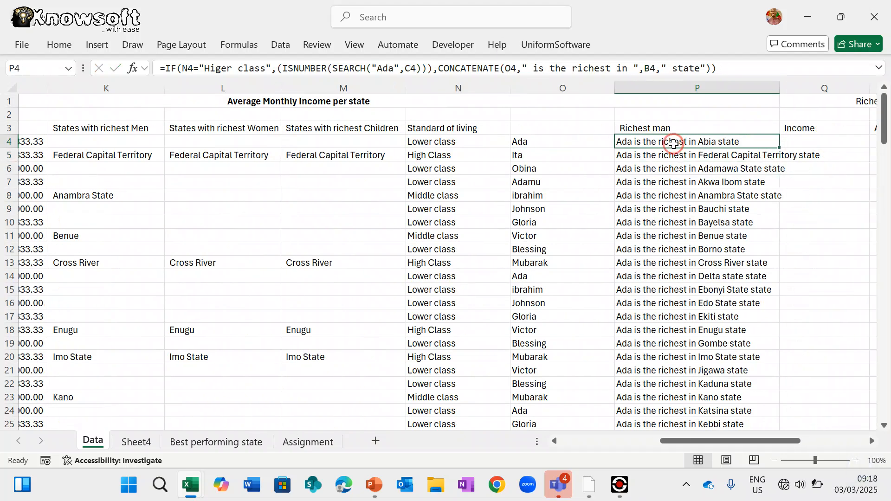
{"action": "double_click", "coordinate": [780, 148]}
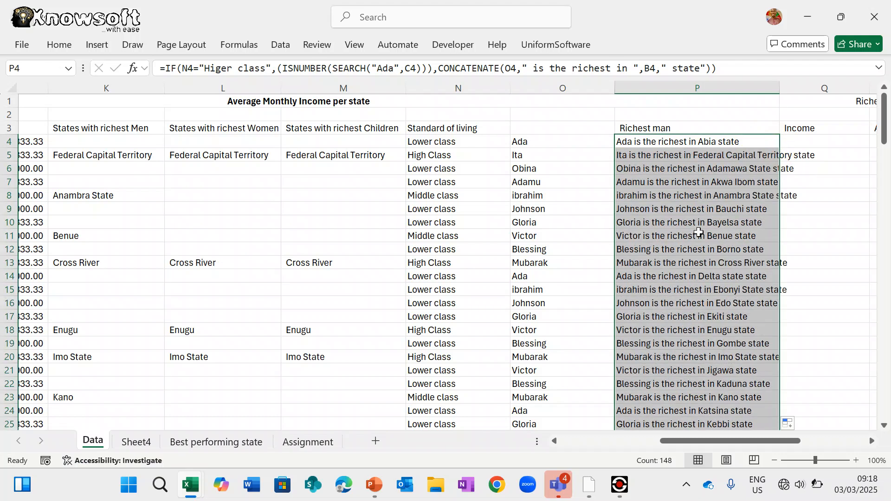
{"action": "left_click", "coordinate": [701, 142]}
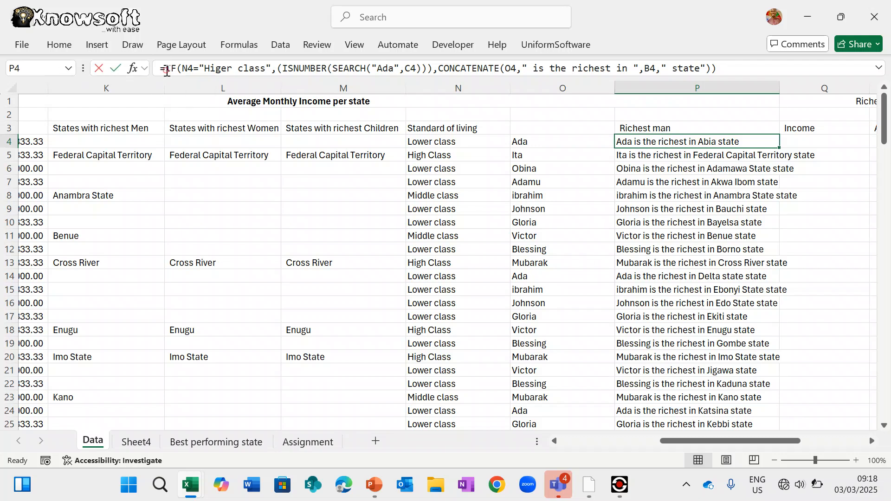
- Try an IF test on N4 for "Higer class" in P4, fix the spelling, then undo it
{"action": "left_click", "coordinate": [167, 71]}
{"action": "type", "text": "if("}
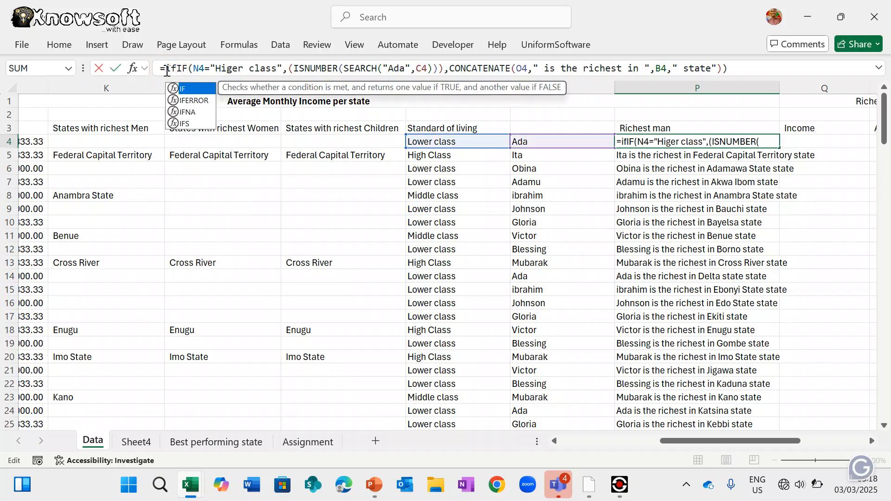
{"action": "left_click", "coordinate": [444, 141]}
{"action": "type", "text": "="}
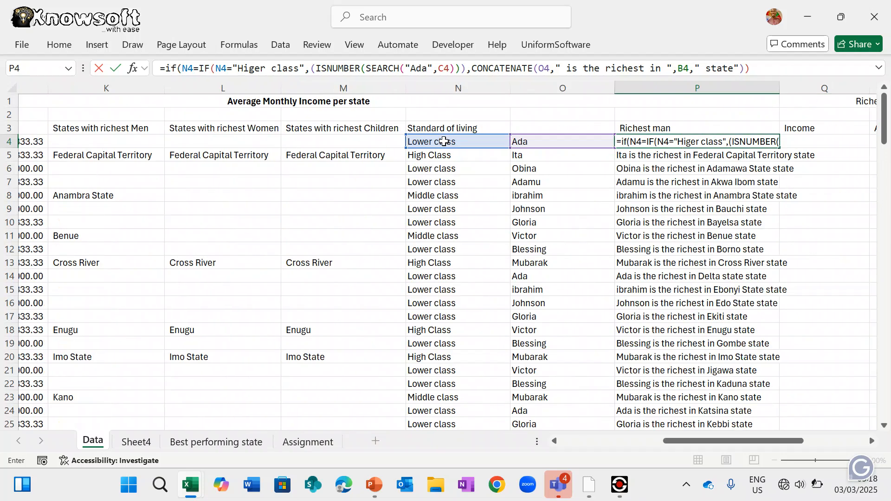
{"action": "type", "text": "\""}
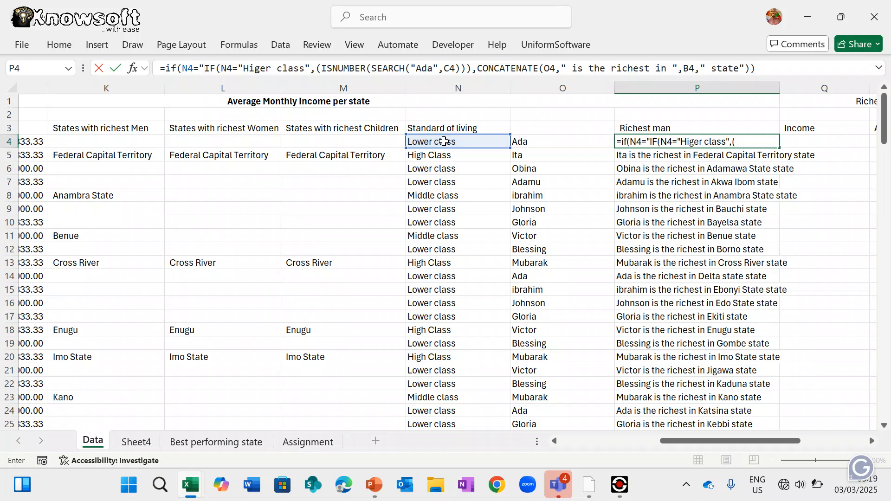
{"action": "type", "text": "Higer"}
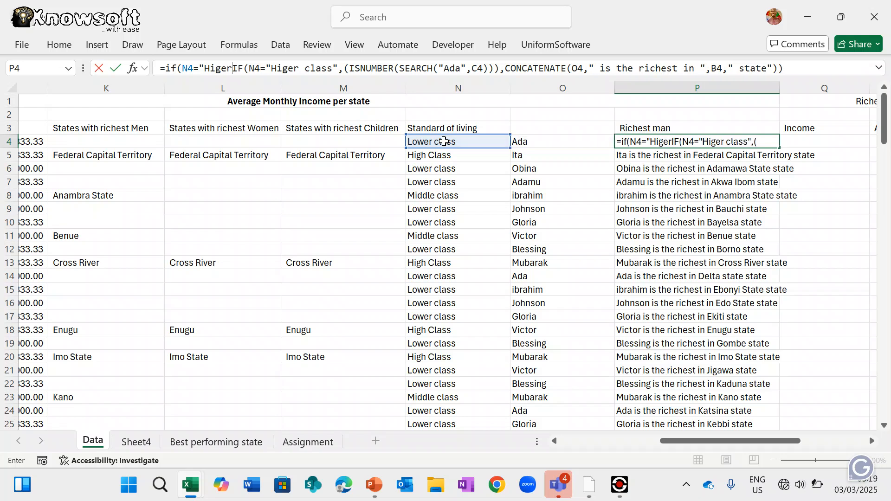
{"action": "type", "text": " class"}
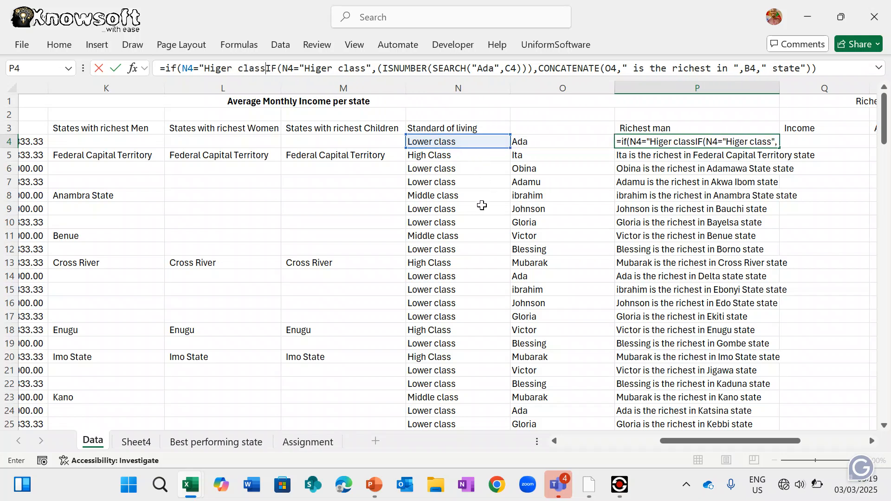
{"action": "key", "text": "Escape"}
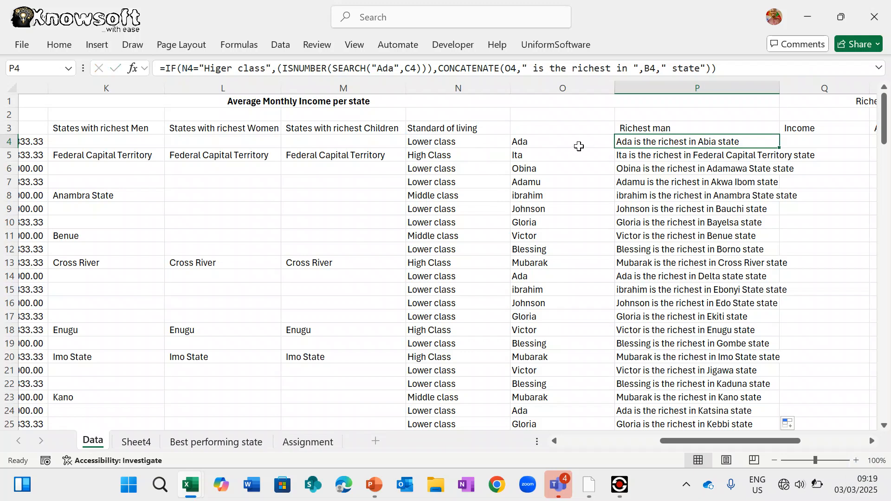
{"action": "left_click", "coordinate": [235, 70]}
{"action": "key", "text": "BackSpace"}
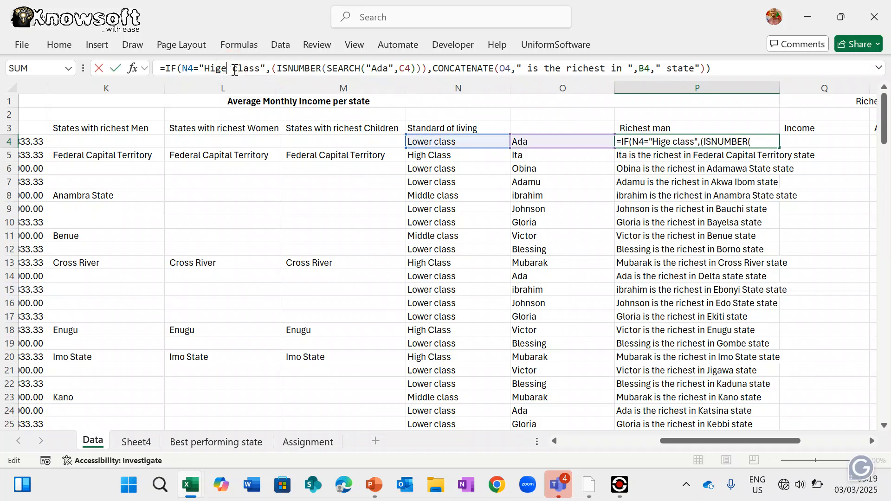
{"action": "key", "text": "BackSpace"}
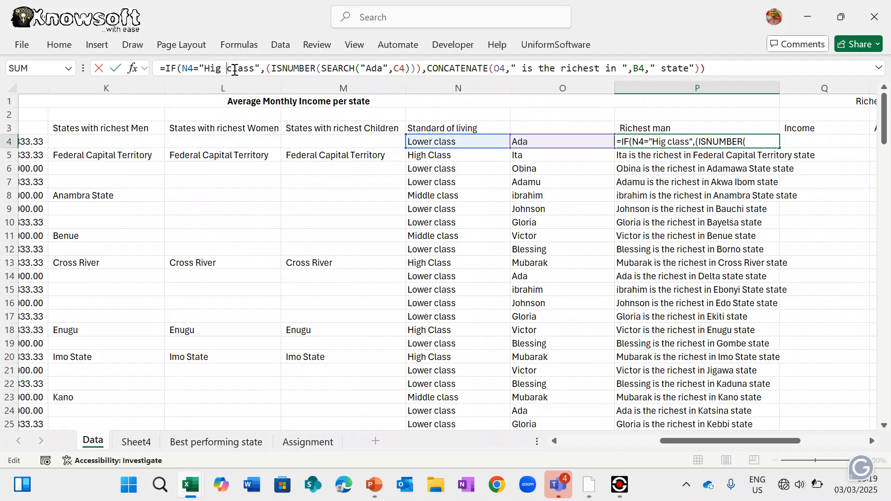
{"action": "type", "text": "h"}
{"action": "key", "text": "Return"}
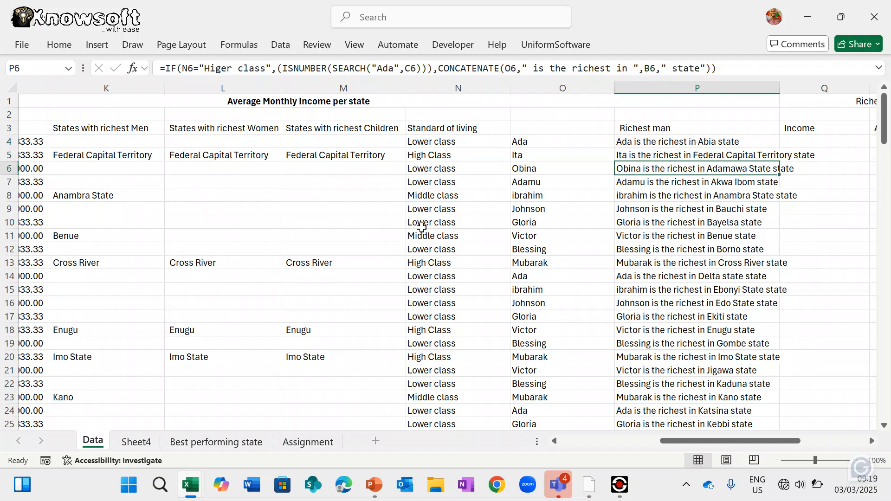
{"action": "left_click", "coordinate": [663, 140]}
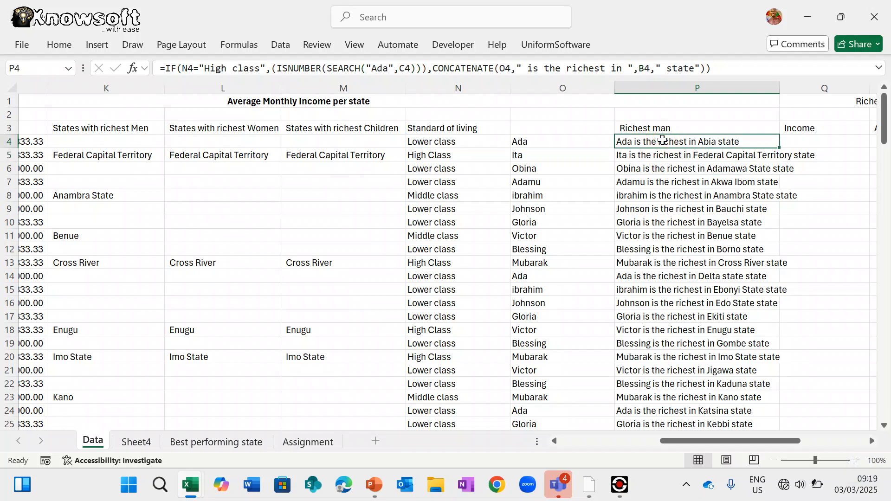
{"action": "key", "text": "ctrl+z"}
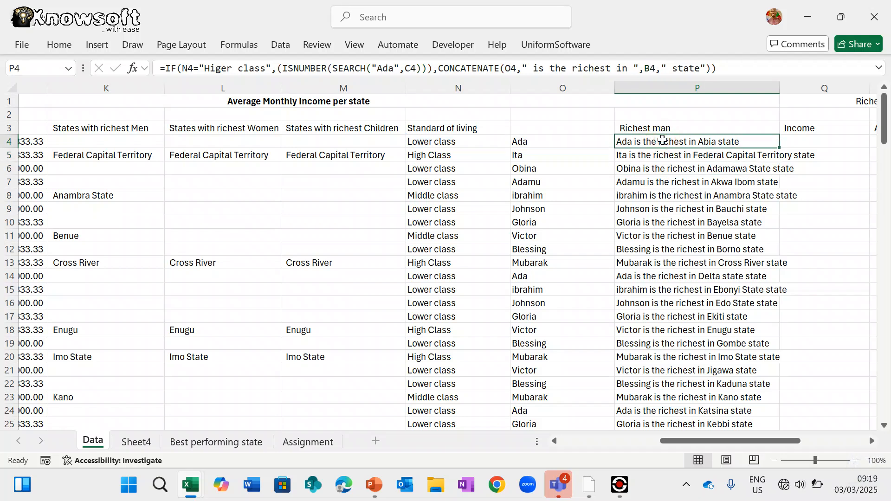
- Wrap P4's formula in an outer IF(N4="High Class", …, "") that shows blank otherwise
{"action": "left_click", "coordinate": [168, 67]}
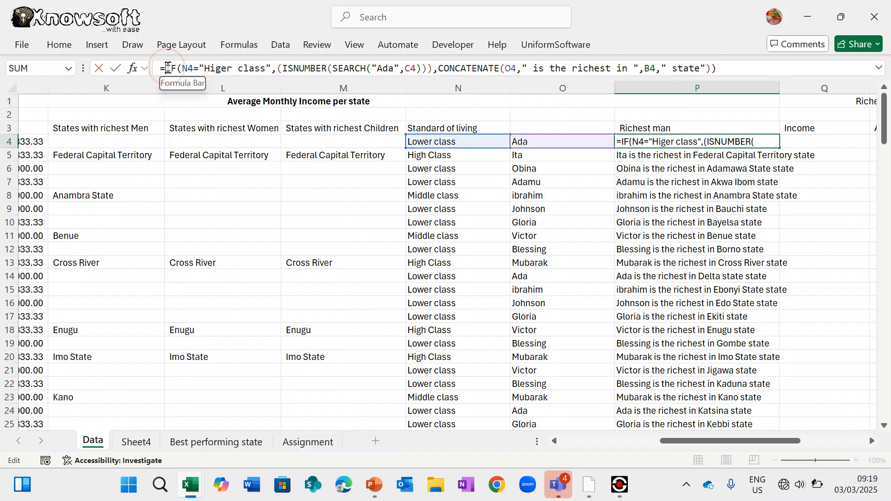
{"action": "type", "text": "If("}
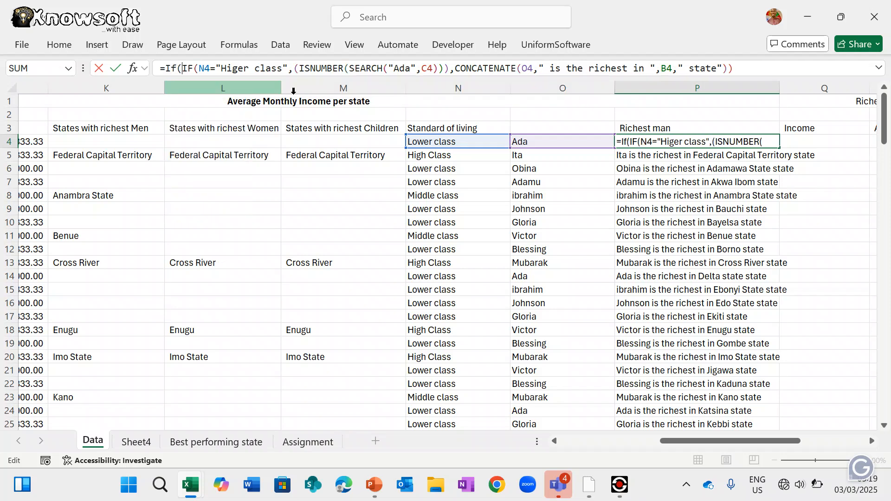
{"action": "left_click", "coordinate": [444, 142]}
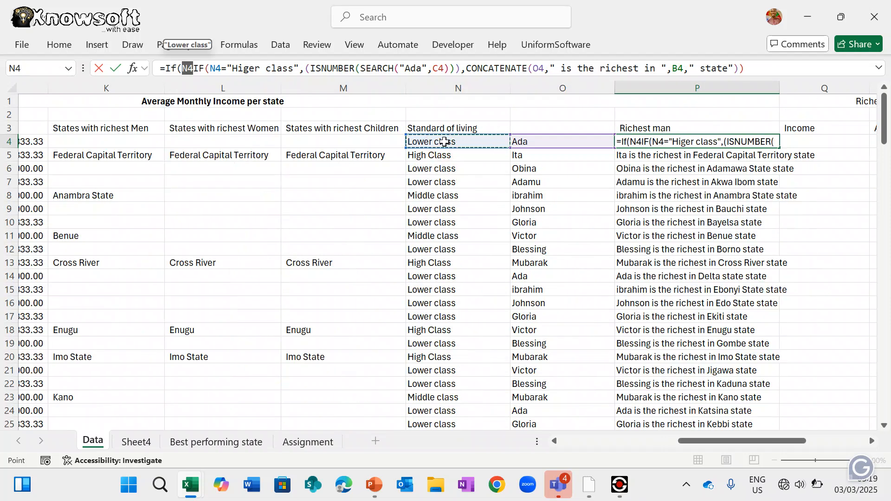
{"action": "type", "text": "=\"Hi"}
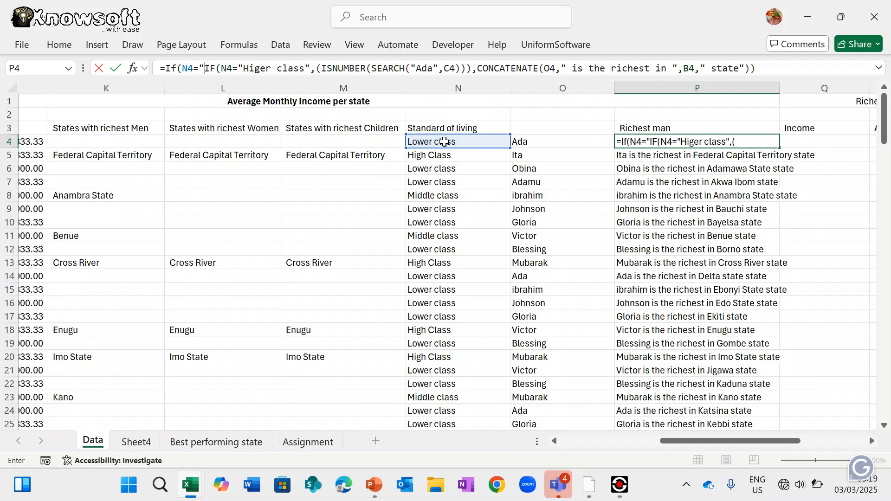
{"action": "type", "text": "gh"}
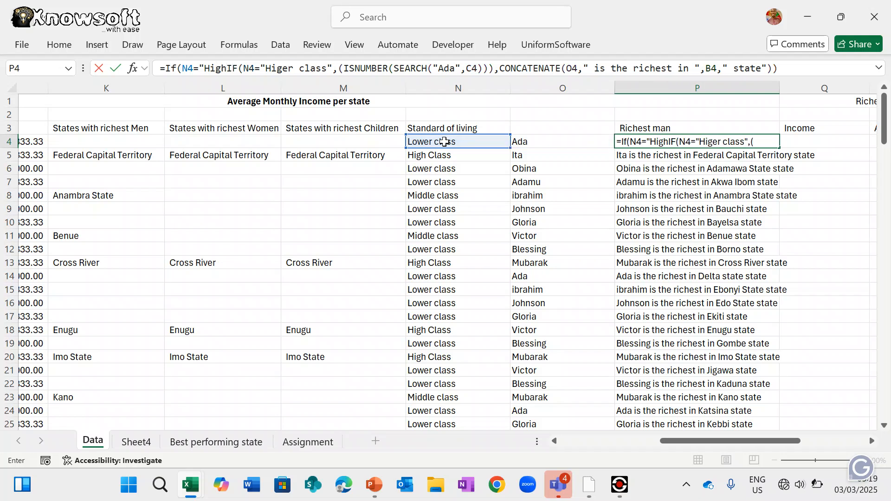
{"action": "type", "text": " Class\""}
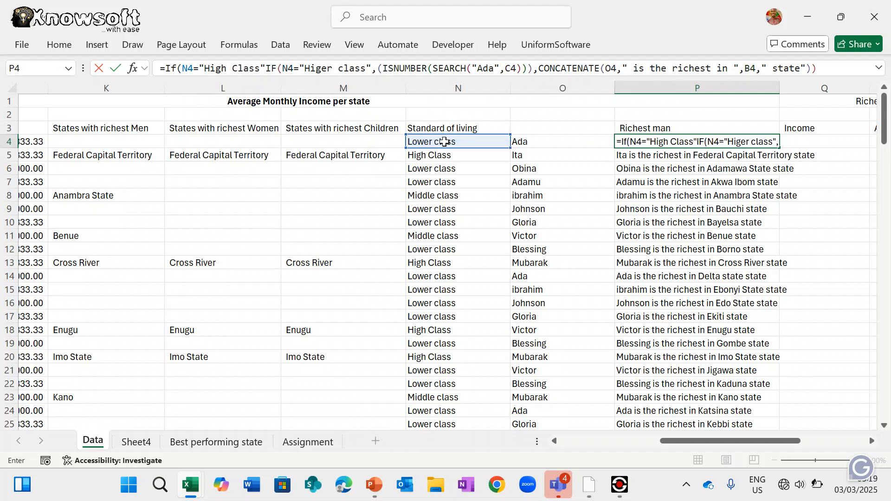
{"action": "type", "text": "\""}
{"action": "key", "text": "BackSpace"}
{"action": "type", "text": ","}
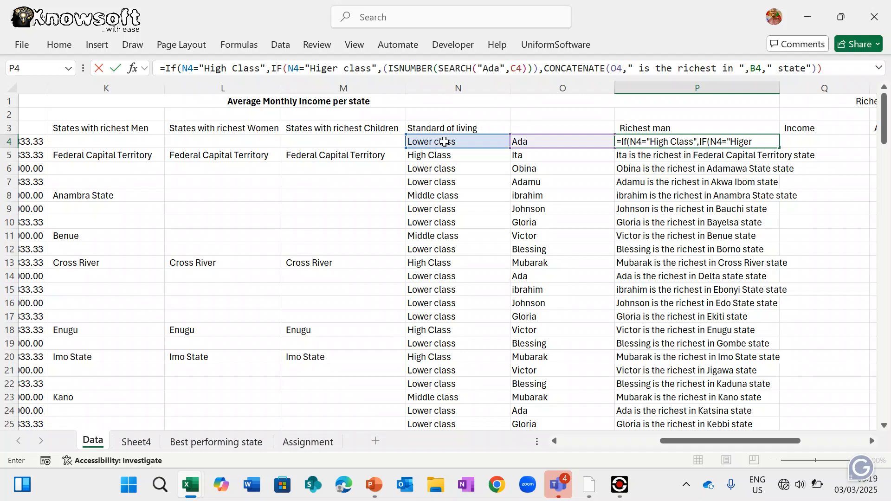
{"action": "type", "text": "("}
{"action": "left_click", "coordinate": [879, 67]}
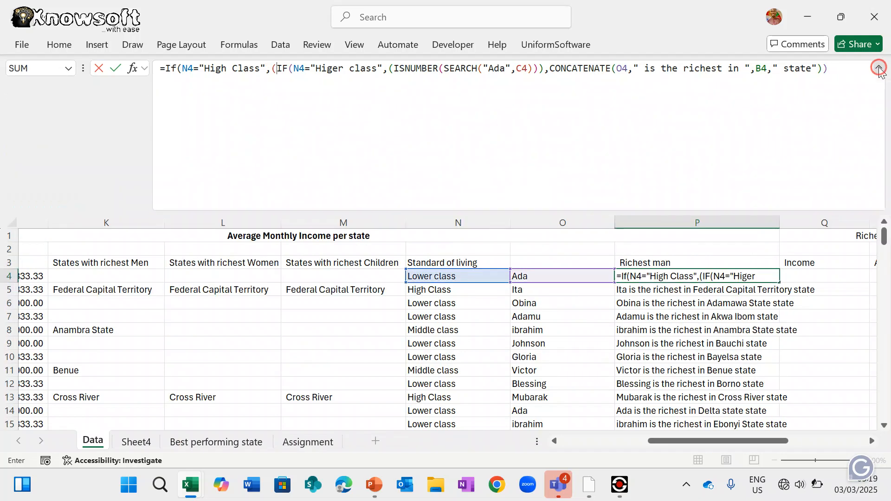
{"action": "left_click", "coordinate": [845, 63]}
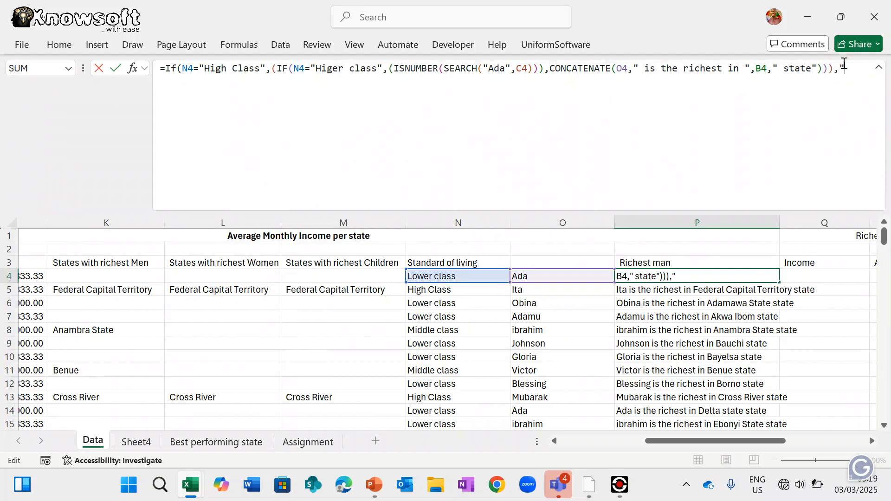
{"action": "key", "text": "Return"}
{"action": "key", "text": "Down"}
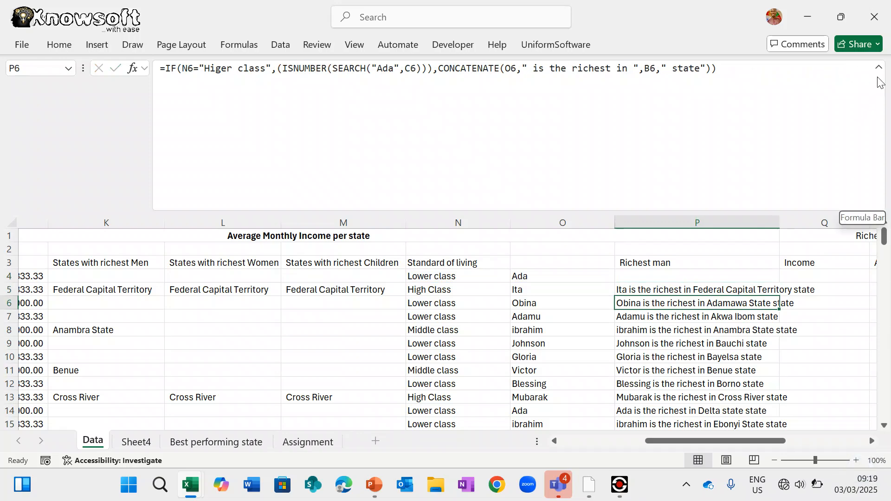
{"action": "left_click", "coordinate": [879, 68]}
{"action": "left_click", "coordinate": [682, 144]}
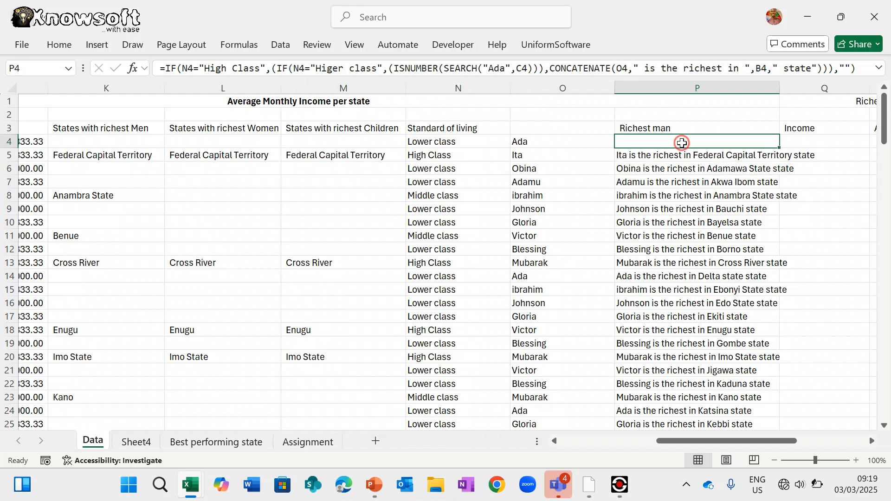
- Fill P4's High Class formula down column P and check the copied formula in P13
{"action": "double_click", "coordinate": [780, 149]}
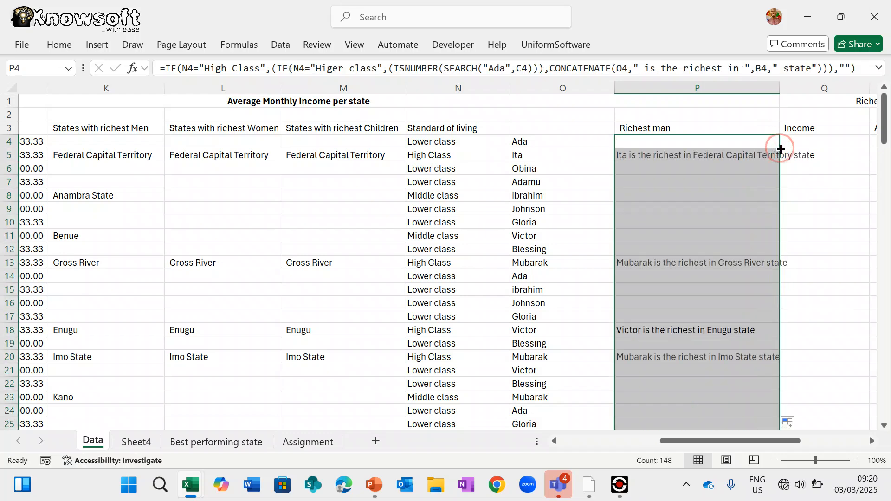
{"action": "scroll", "coordinate": [719, 333], "scroll_direction": "down", "scroll_amount": 3}
{"action": "scroll", "coordinate": [720, 333], "scroll_direction": "up", "scroll_amount": 3}
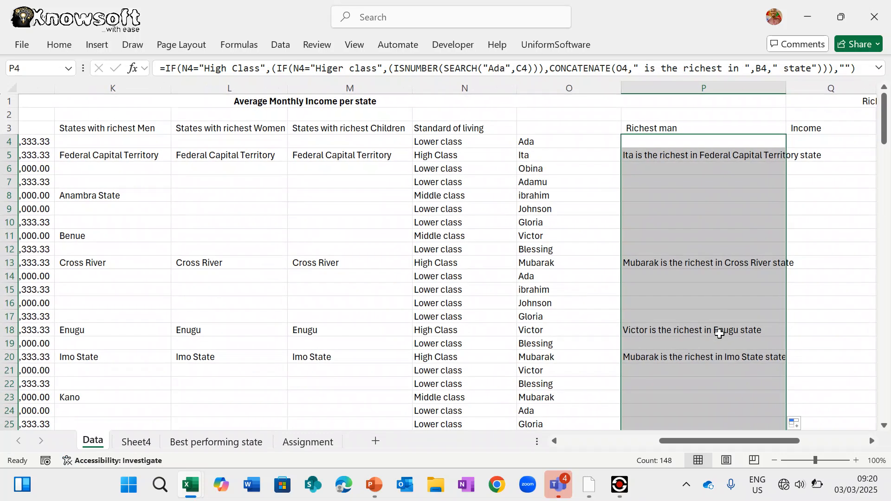
{"action": "left_click", "coordinate": [646, 263]}
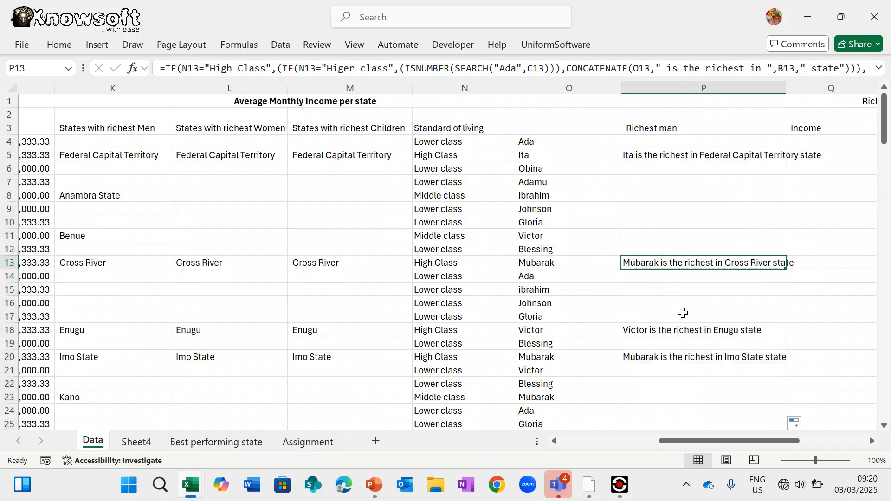
{"action": "scroll", "coordinate": [683, 313], "scroll_direction": "left", "scroll_amount": 10}
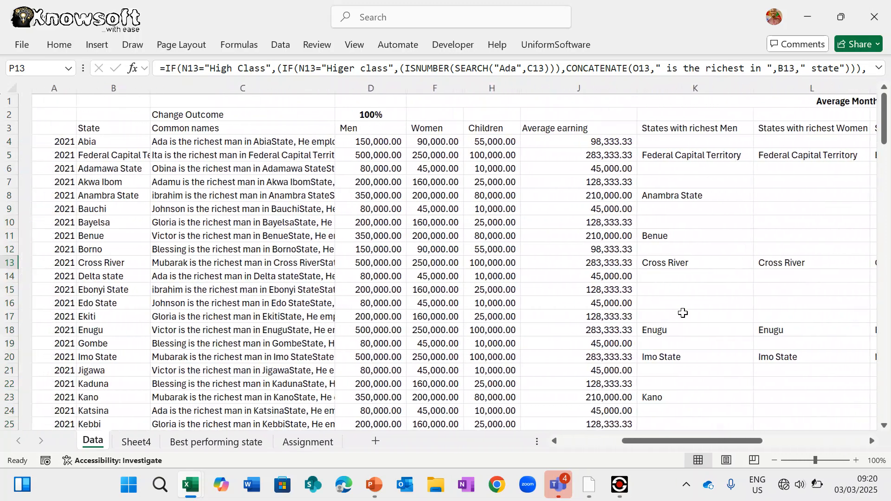
{"action": "scroll", "coordinate": [683, 313], "scroll_direction": "right", "scroll_amount": 10}
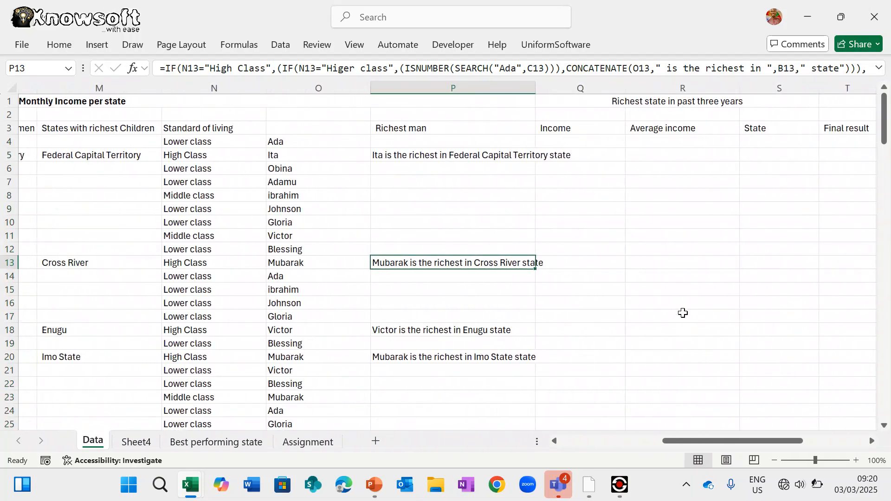
{"action": "scroll", "coordinate": [683, 313], "scroll_direction": "left", "scroll_amount": 1}
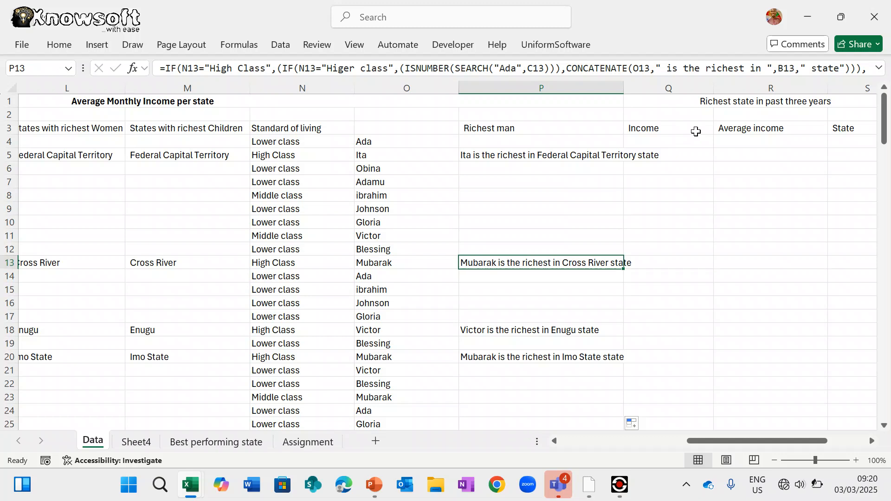
{"action": "left_click", "coordinate": [674, 143]}
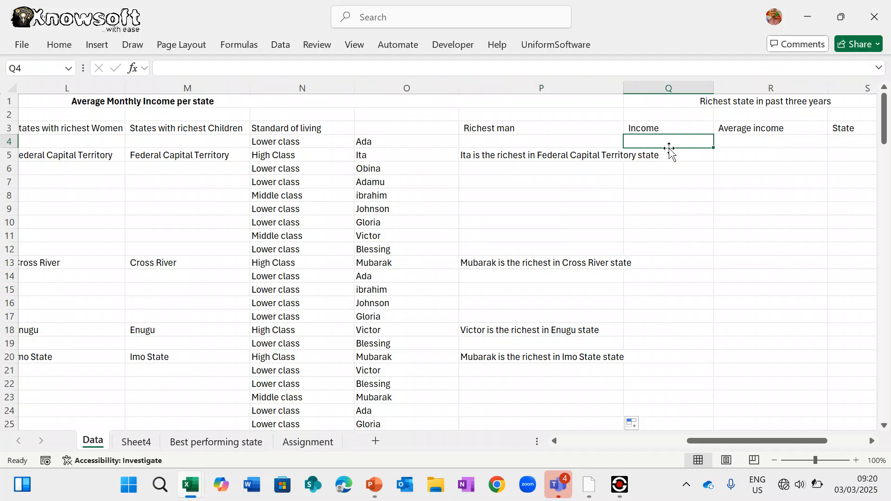
- Abandon the =sum entry and insert a narrow empty column Q before Income
{"action": "scroll", "coordinate": [670, 146], "scroll_direction": "right", "scroll_amount": 2}
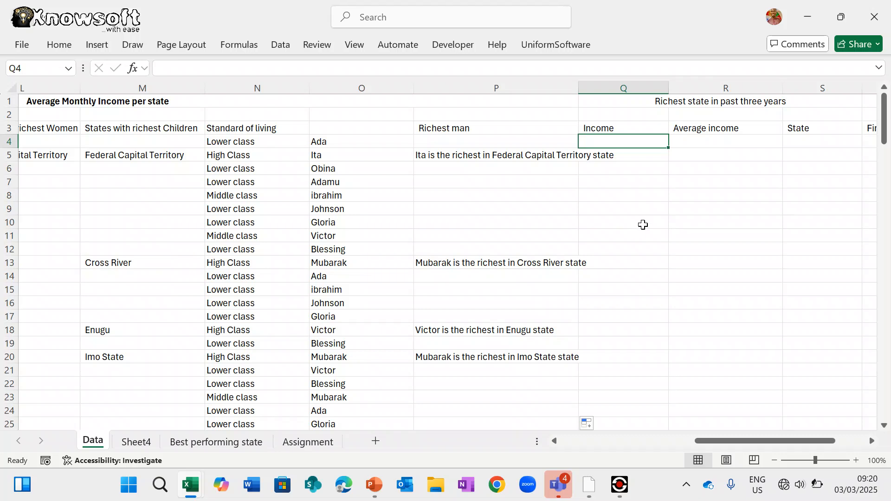
{"action": "type", "text": "="}
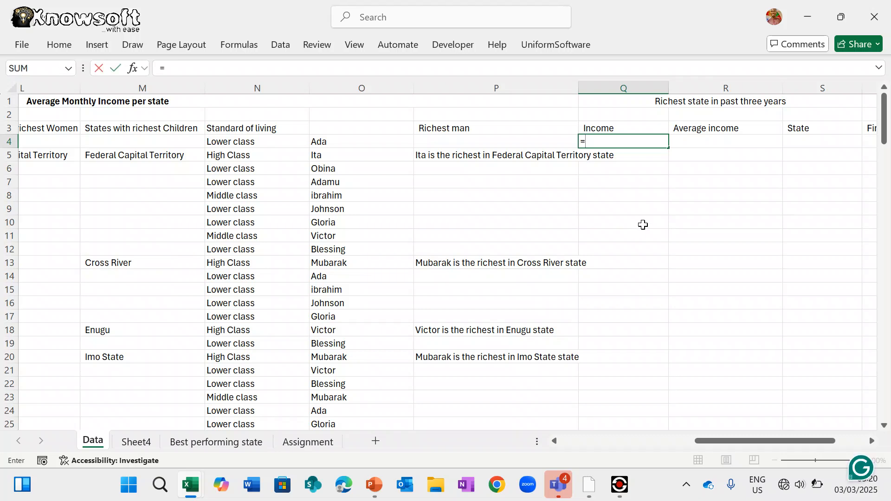
{"action": "type", "text": "sum"}
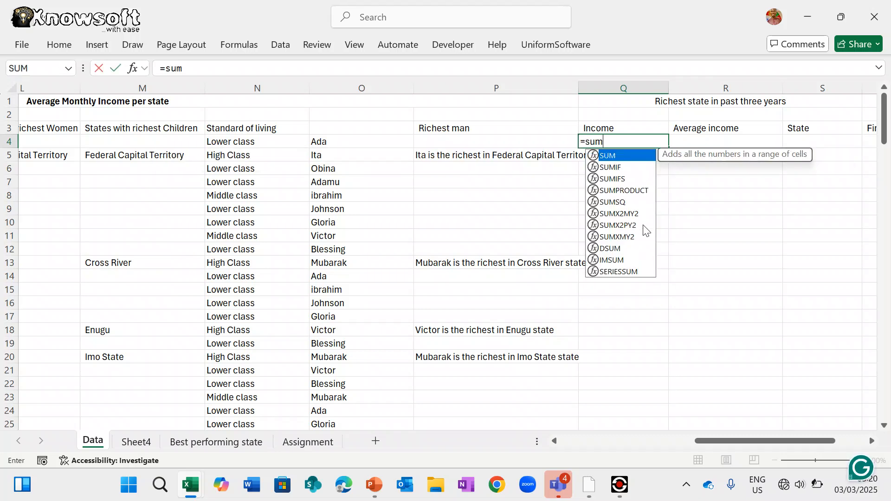
{"action": "key", "text": "Escape"}
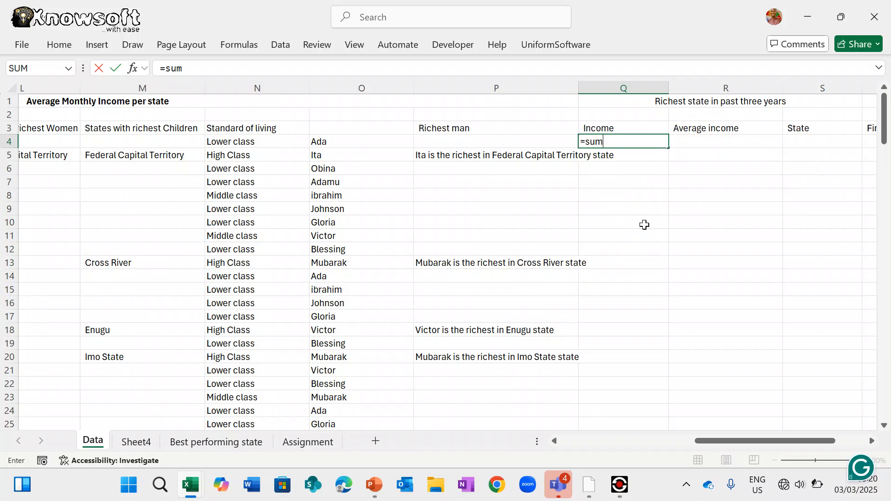
{"action": "key", "text": "Escape"}
{"action": "right_click", "coordinate": [643, 89]}
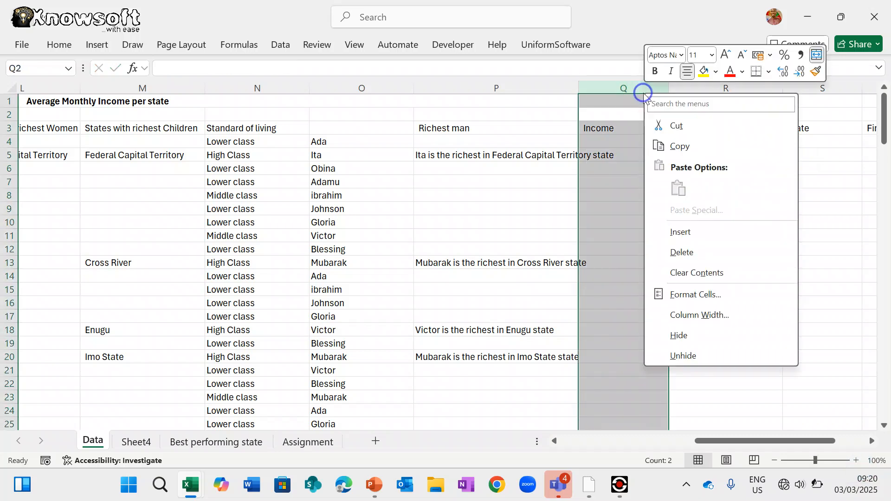
{"action": "left_click", "coordinate": [698, 238]}
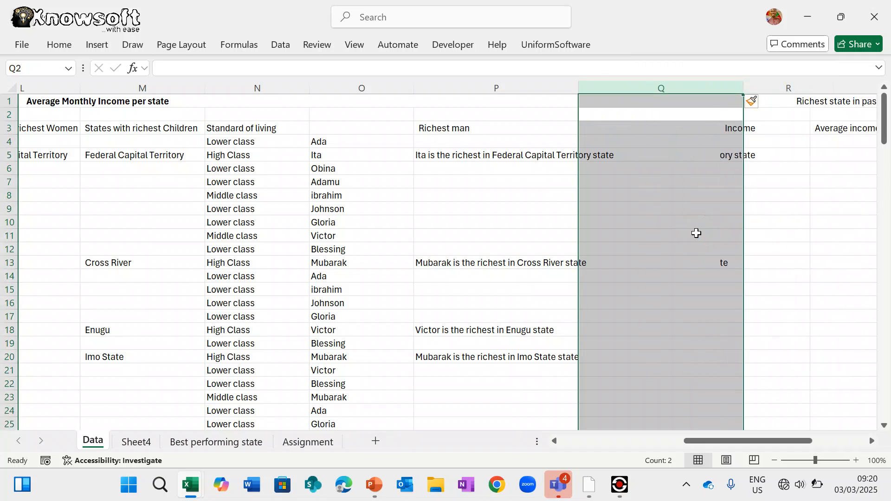
{"action": "left_click_drag", "start_coordinate": [743, 88], "coordinate": [681, 93]}
{"action": "left_click", "coordinate": [626, 143]}
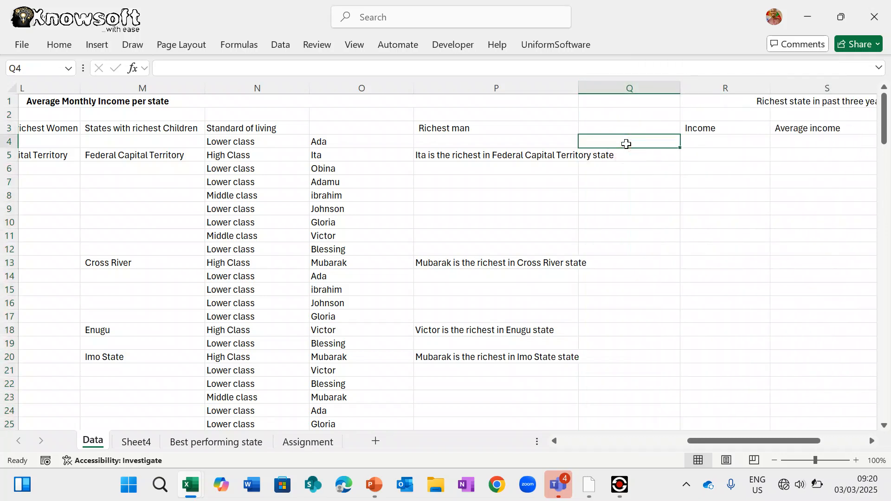
- Start a SUMIF in Q4 with B4:J151 as its range
{"action": "scroll", "coordinate": [626, 144], "scroll_direction": "right", "scroll_amount": 3}
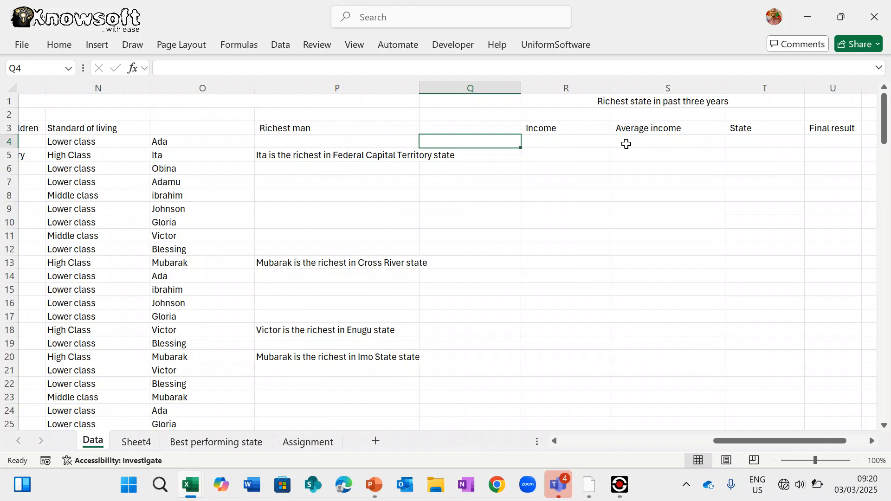
{"action": "type", "text": "=sumi"}
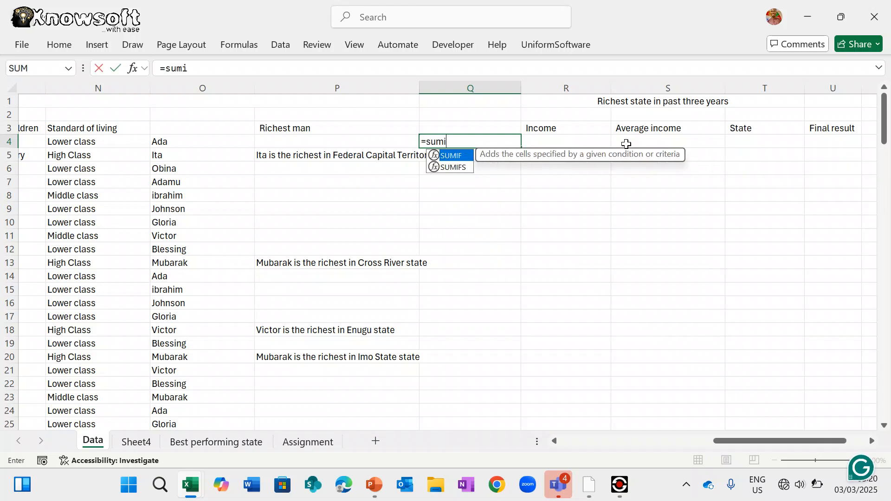
{"action": "double_click", "coordinate": [449, 156]}
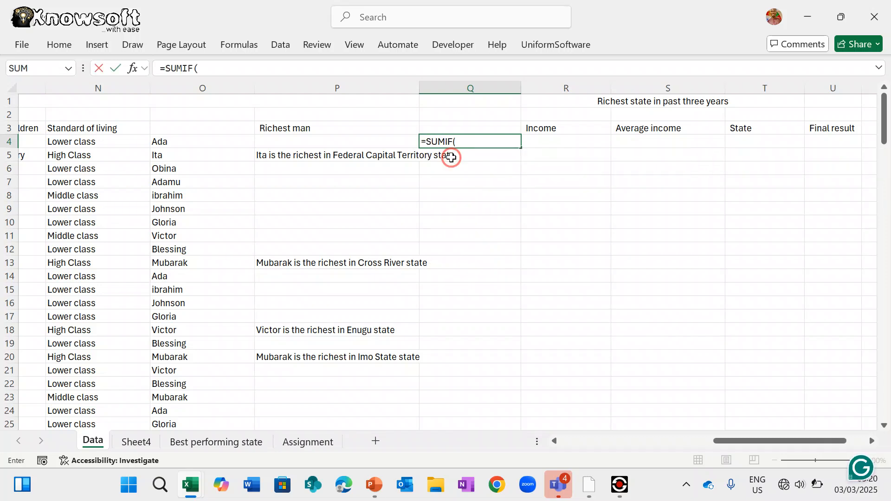
{"action": "scroll", "coordinate": [459, 244], "scroll_direction": "left", "scroll_amount": 5}
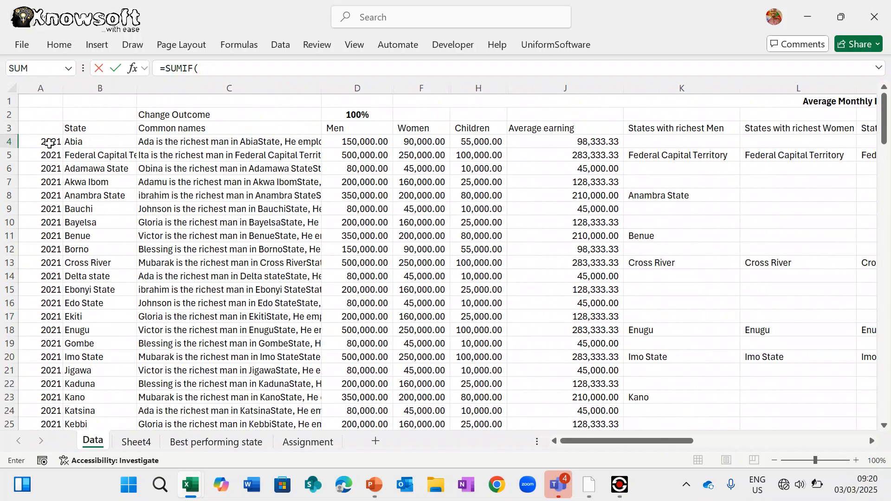
{"action": "left_click_drag", "start_coordinate": [67, 140], "coordinate": [759, 394]}
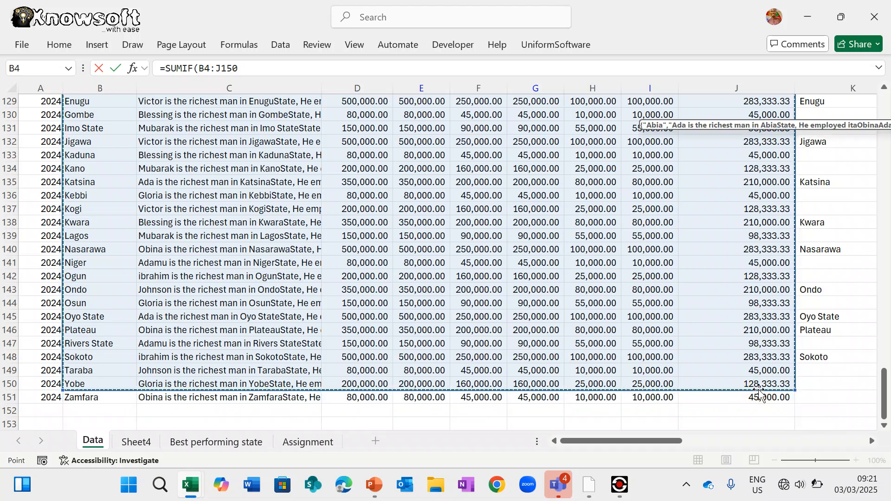
{"action": "left_click_drag", "start_coordinate": [759, 394], "coordinate": [759, 399]}
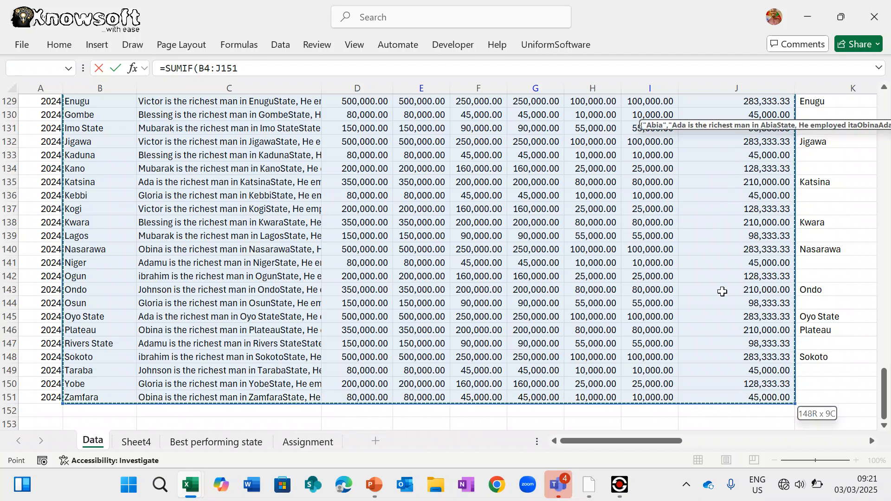
- Add B4 as the SUMIF criterion and J4:J151 as the sum range
{"action": "left_click", "coordinate": [248, 68]}
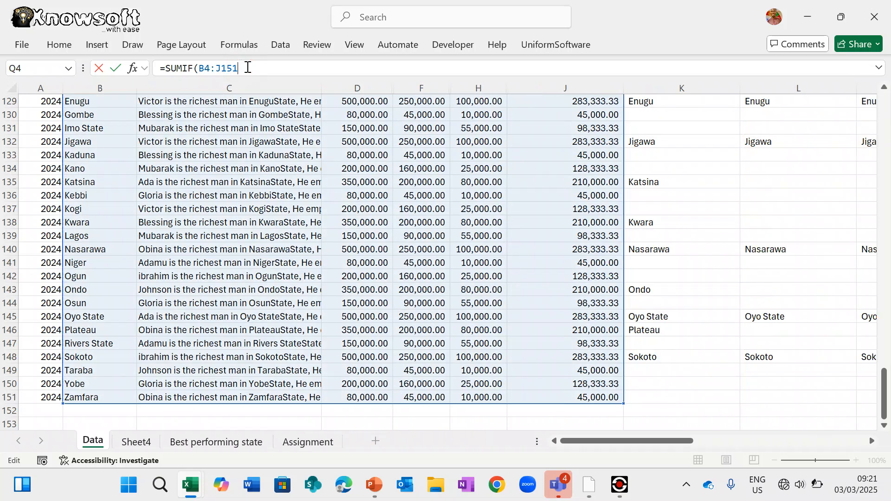
{"action": "scroll", "coordinate": [332, 215], "scroll_direction": "up", "scroll_amount": 20}
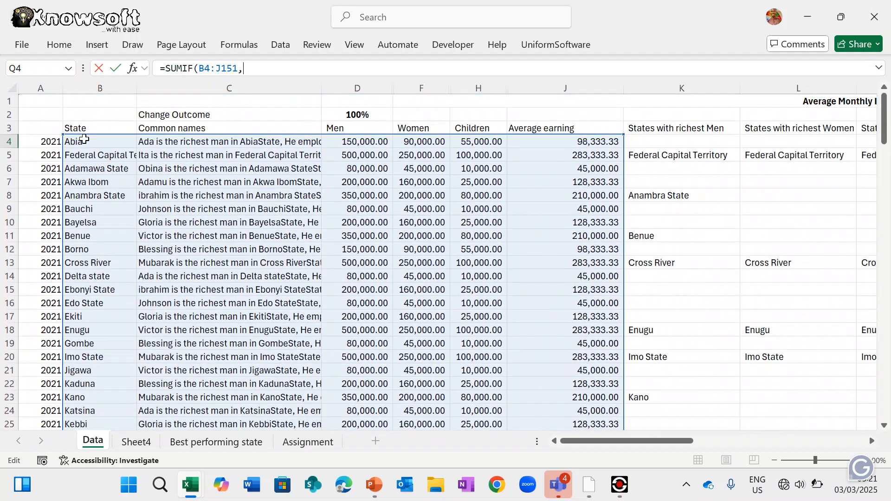
{"action": "left_click", "coordinate": [84, 141]}
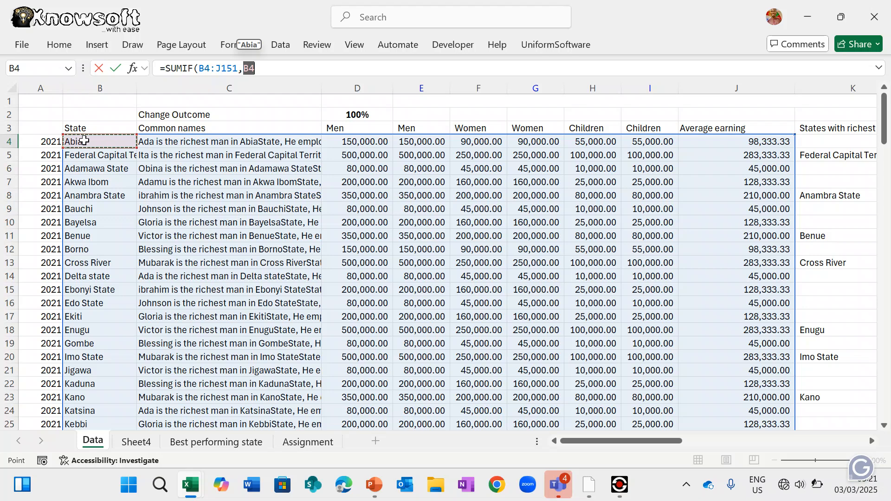
{"action": "type", "text": ","}
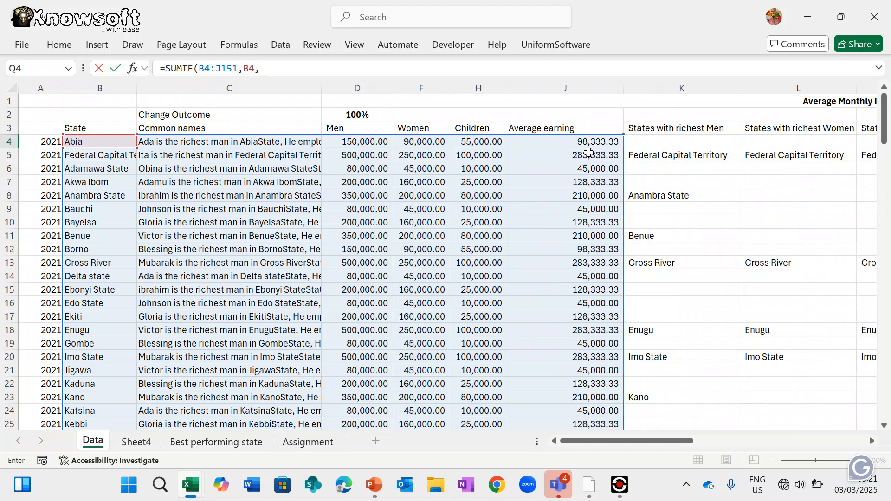
{"action": "left_click_drag", "start_coordinate": [601, 140], "coordinate": [755, 396]}
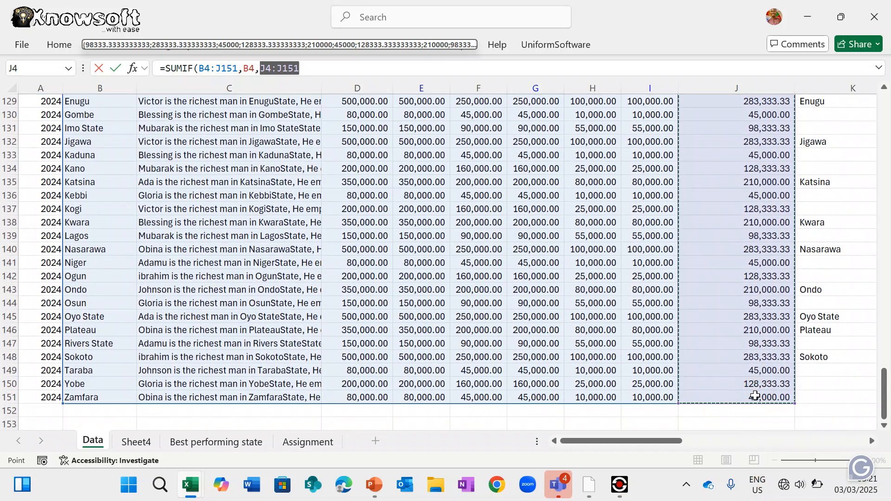
{"action": "type", "text": ")"}
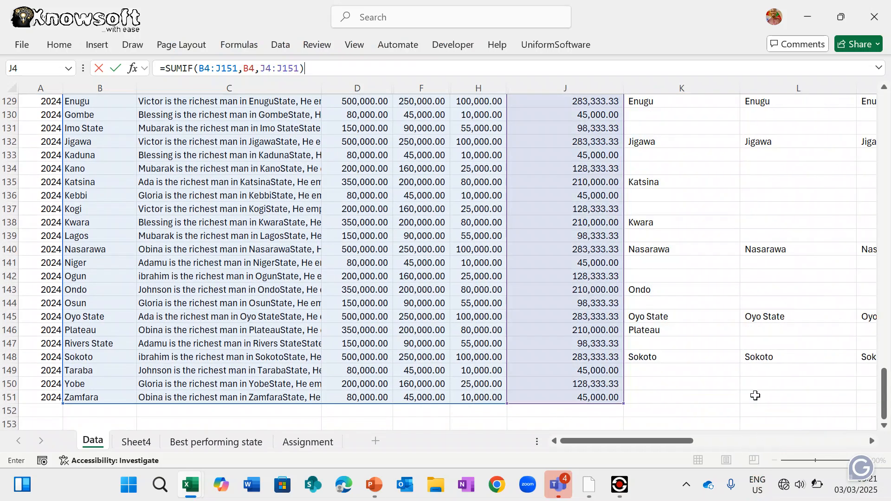
{"action": "scroll", "coordinate": [690, 266], "scroll_direction": "up", "scroll_amount": 20}
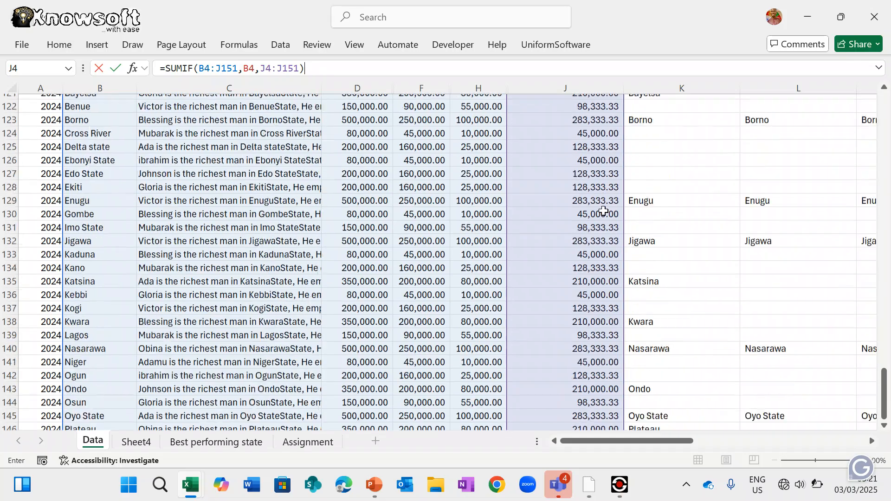
{"action": "scroll", "coordinate": [603, 211], "scroll_direction": "up", "scroll_amount": 3}
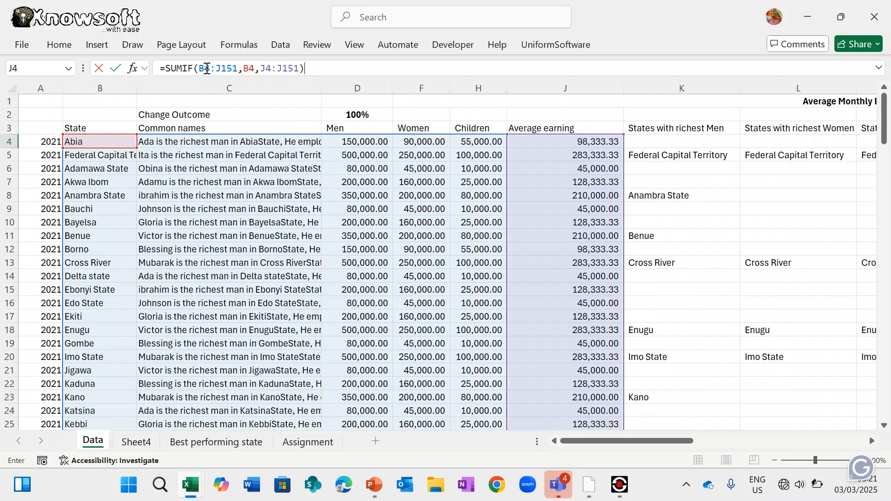
{"action": "left_click", "coordinate": [207, 68]}
- Anchor the SUMIF ranges as $B$4:$J$151 and $J$4:$J$151, then enter it to get 453333.3333
{"action": "key", "text": "F4"}
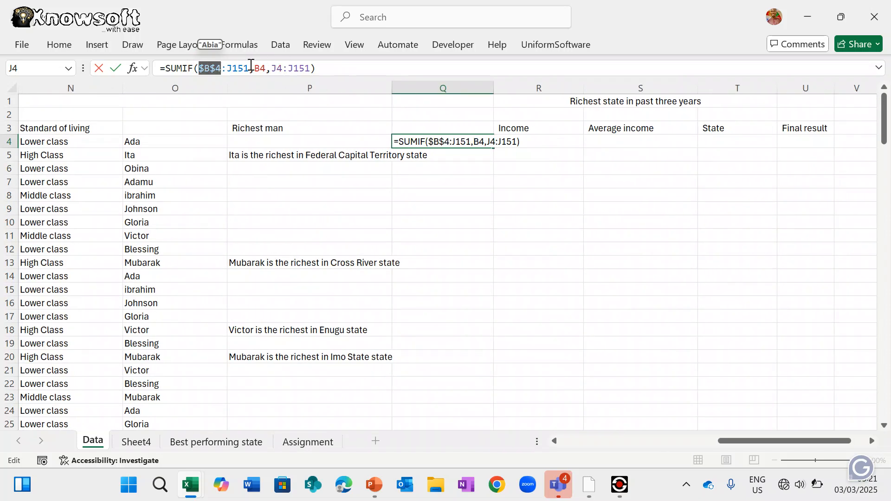
{"action": "left_click", "coordinate": [238, 69]}
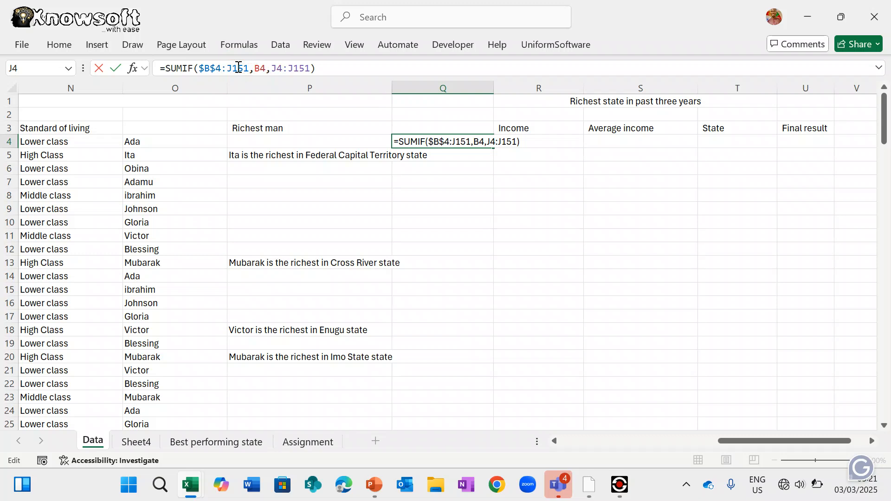
{"action": "key", "text": "F4"}
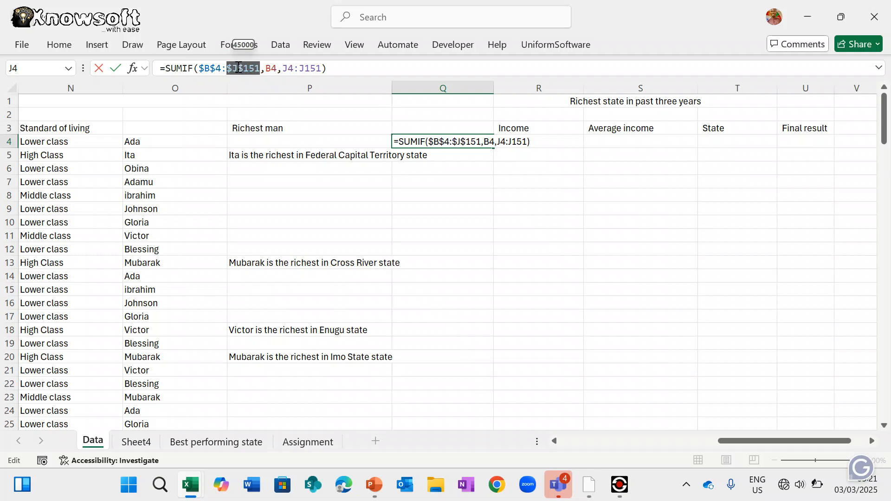
{"action": "left_click", "coordinate": [288, 69]}
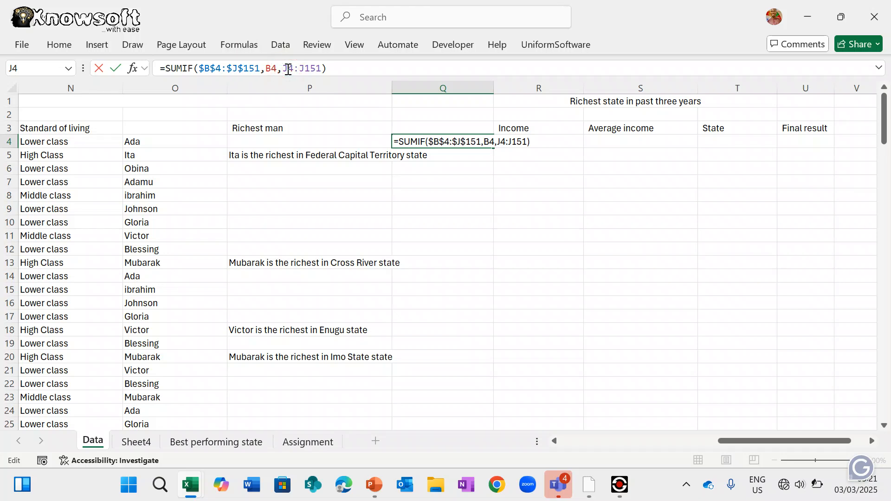
{"action": "key", "text": "F4"}
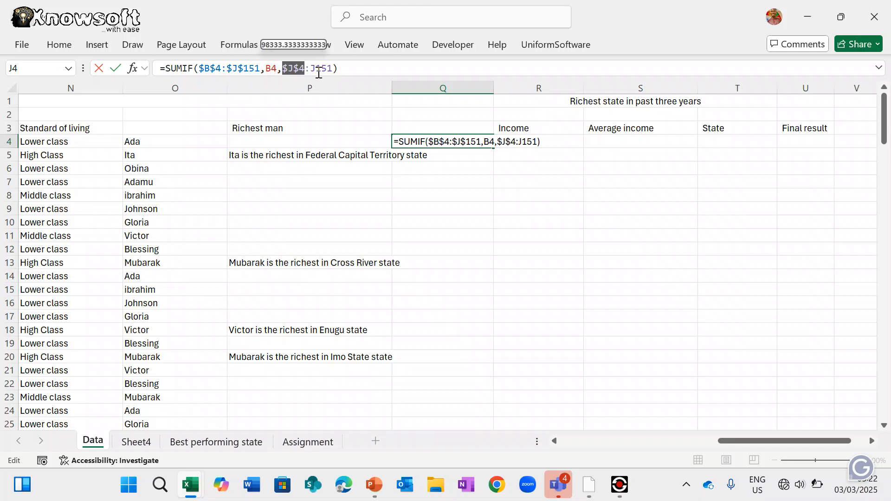
{"action": "left_click", "coordinate": [325, 69]}
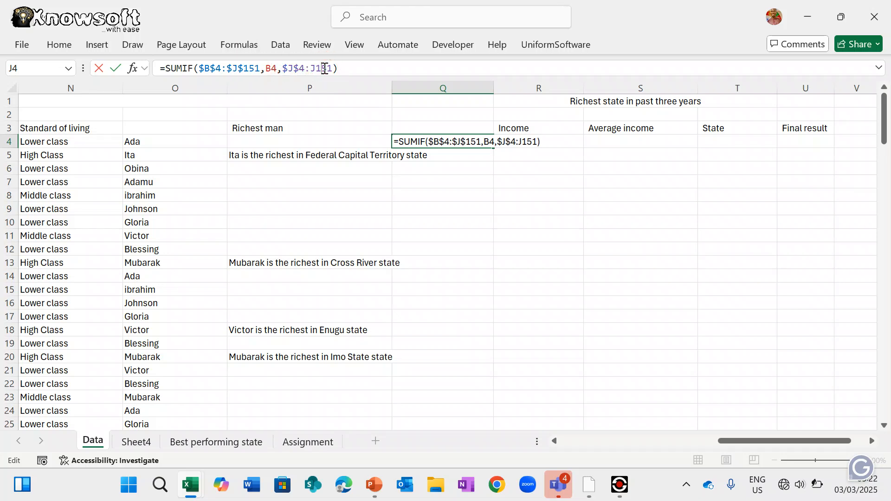
{"action": "key", "text": "F4"}
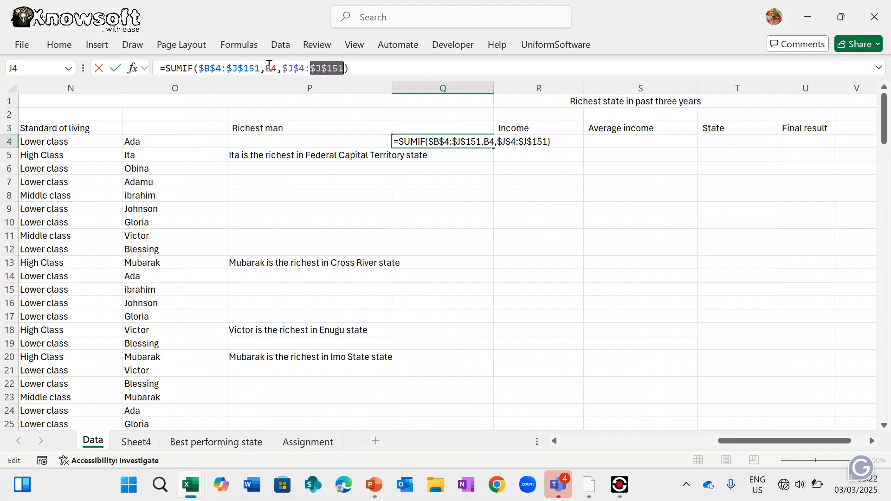
{"action": "key", "text": "Return"}
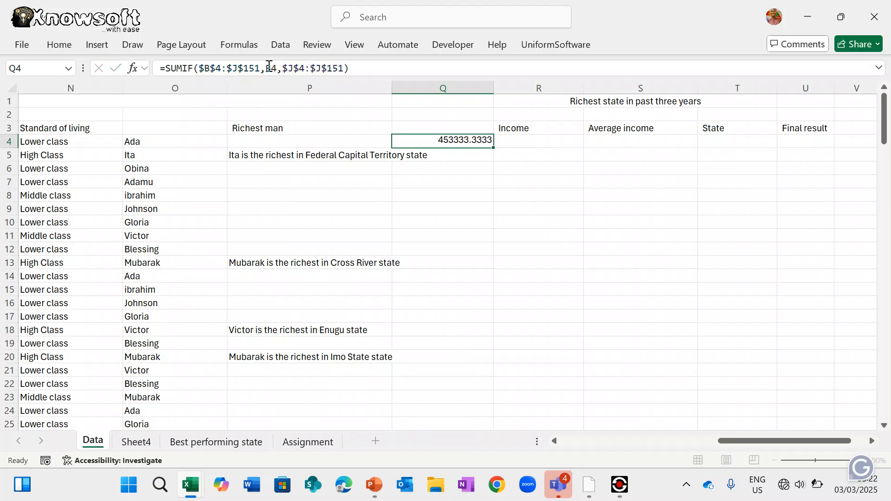
- Format column Q with Comma Style thousands separators
{"action": "left_click", "coordinate": [461, 91]}
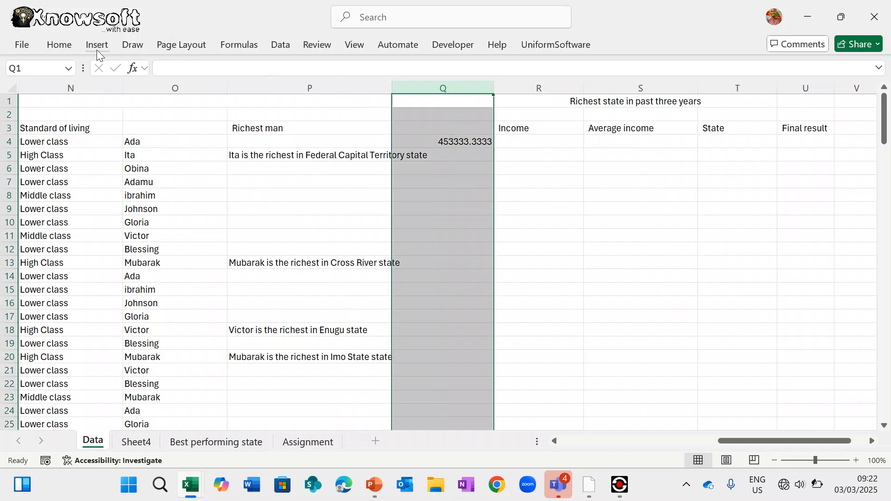
{"action": "left_click", "coordinate": [61, 45]}
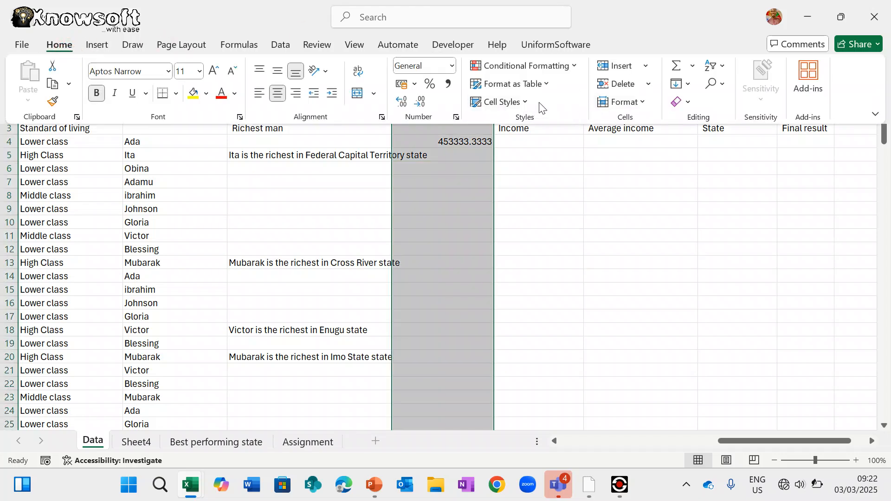
{"action": "left_click", "coordinate": [448, 84]}
{"action": "left_click", "coordinate": [582, 229]}
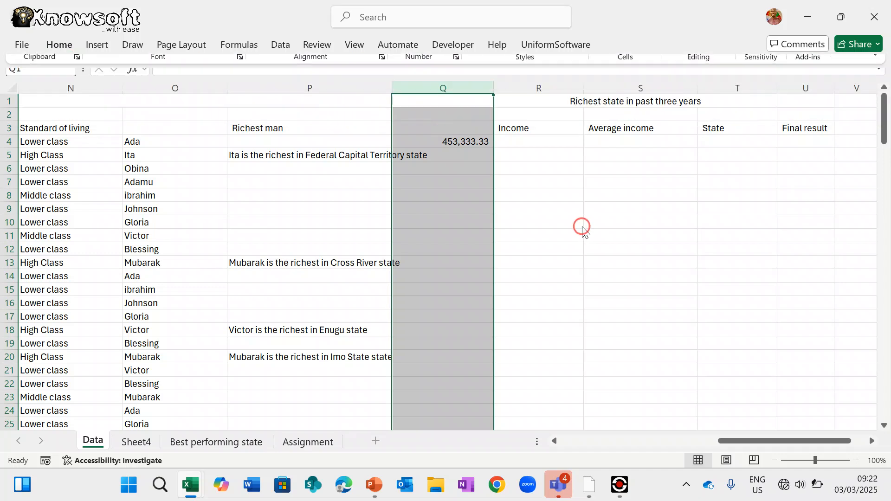
{"action": "left_click", "coordinate": [582, 226]}
- Move Q4's SUMIF formula into R4 and fill it down the Income column
{"action": "left_click", "coordinate": [468, 141]}
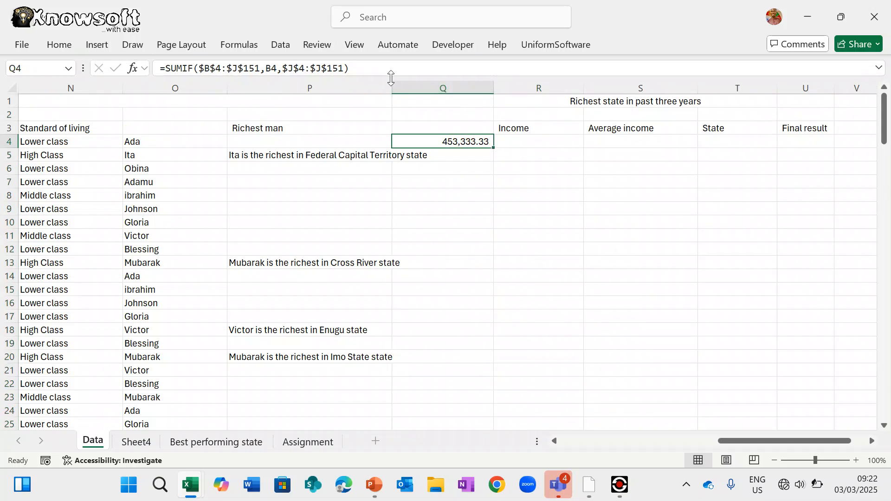
{"action": "left_click_drag", "start_coordinate": [372, 70], "coordinate": [87, 68]}
{"action": "key", "text": "ctrl+c"}
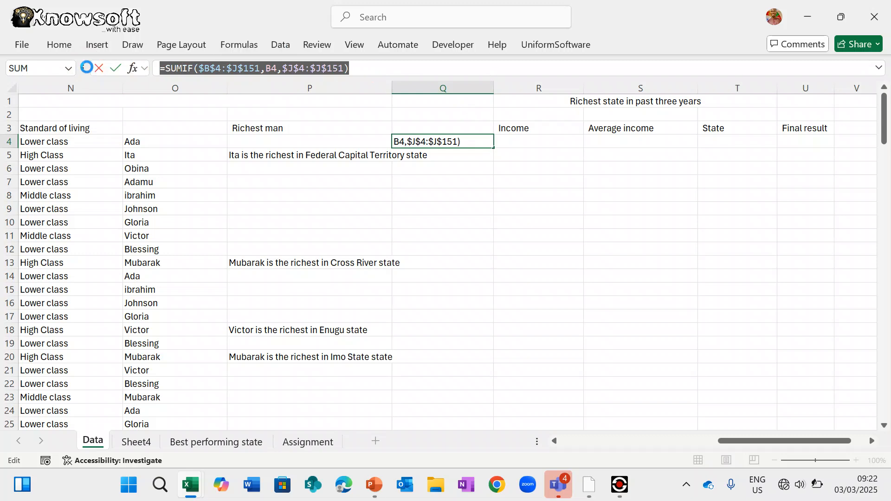
{"action": "key", "text": "BackSpace"}
{"action": "left_click", "coordinate": [536, 147]}
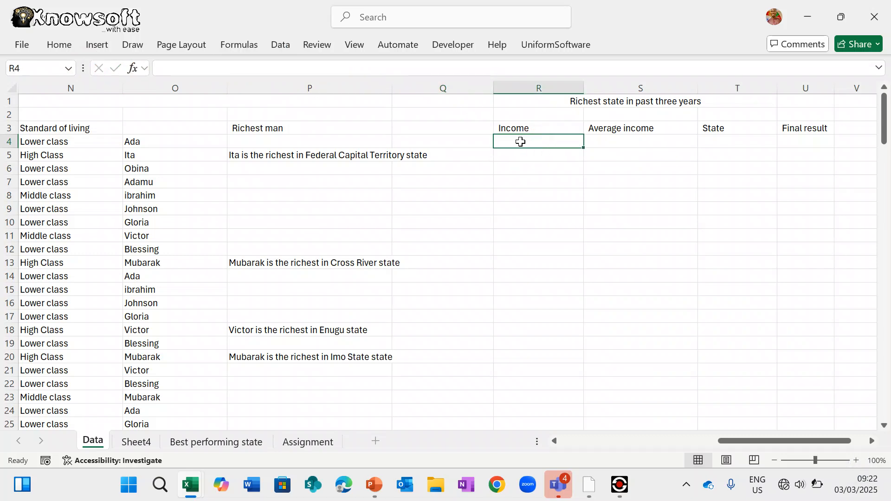
{"action": "double_click", "coordinate": [519, 141]}
{"action": "key", "text": "ctrl+v"}
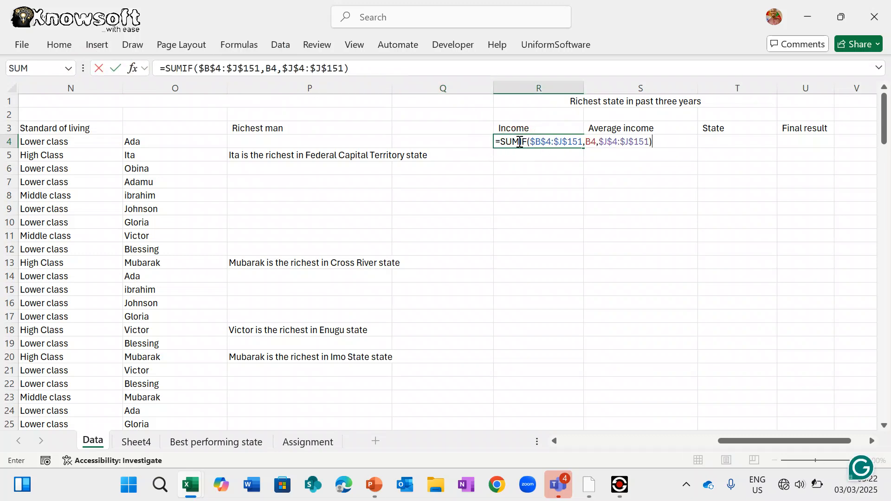
{"action": "key", "text": "Return"}
{"action": "left_click", "coordinate": [557, 142]}
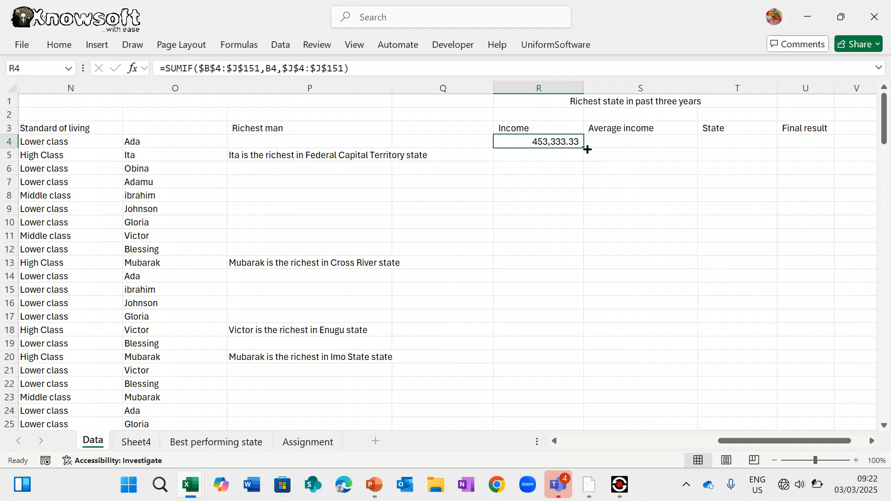
{"action": "left_click_drag", "start_coordinate": [585, 148], "coordinate": [577, 368]}
{"action": "scroll", "coordinate": [649, 257], "scroll_direction": "up", "scroll_amount": 20}
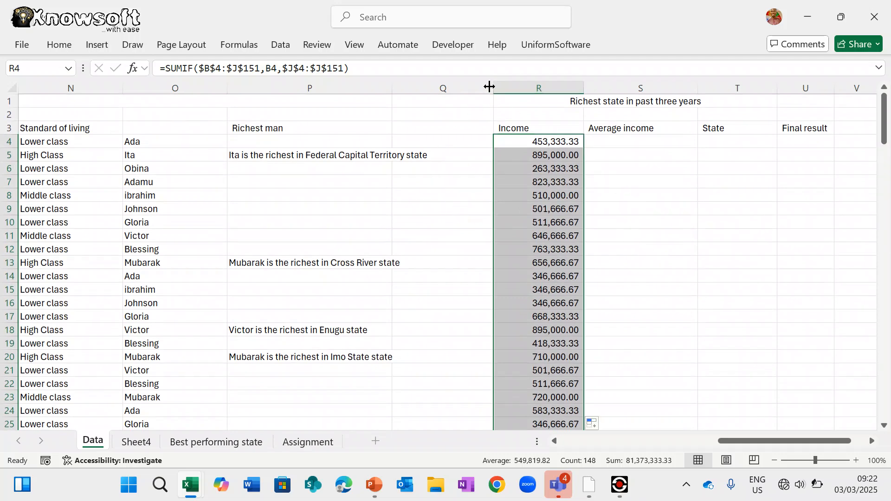
- Delete the empty column Q so the Income totals shift into column Q
{"action": "left_click", "coordinate": [471, 87]}
{"action": "right_click", "coordinate": [471, 86]}
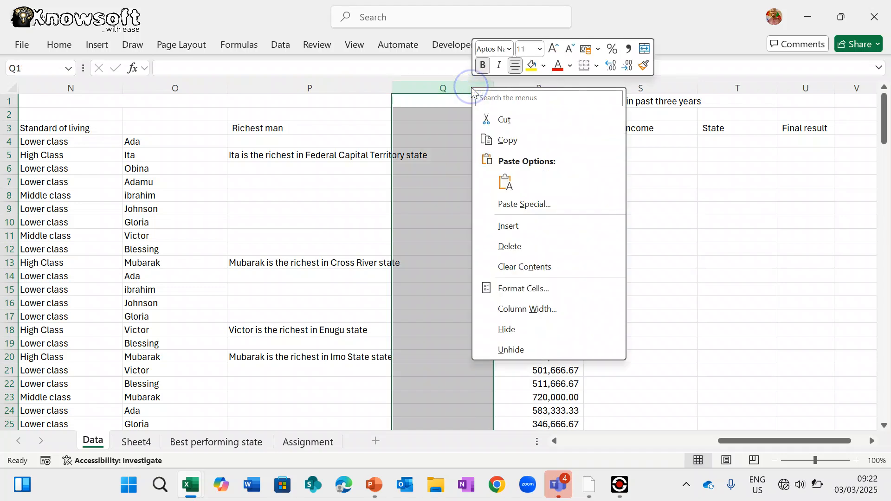
{"action": "left_click", "coordinate": [519, 245]}
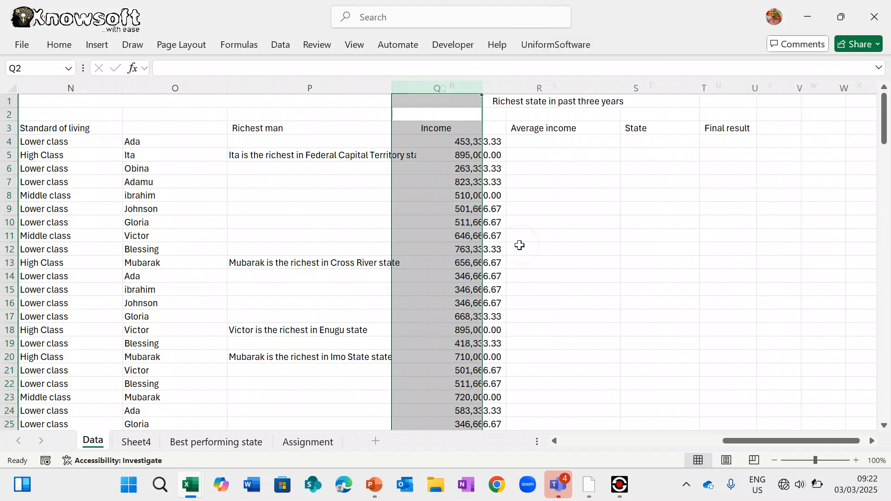
{"action": "left_click", "coordinate": [453, 141]}
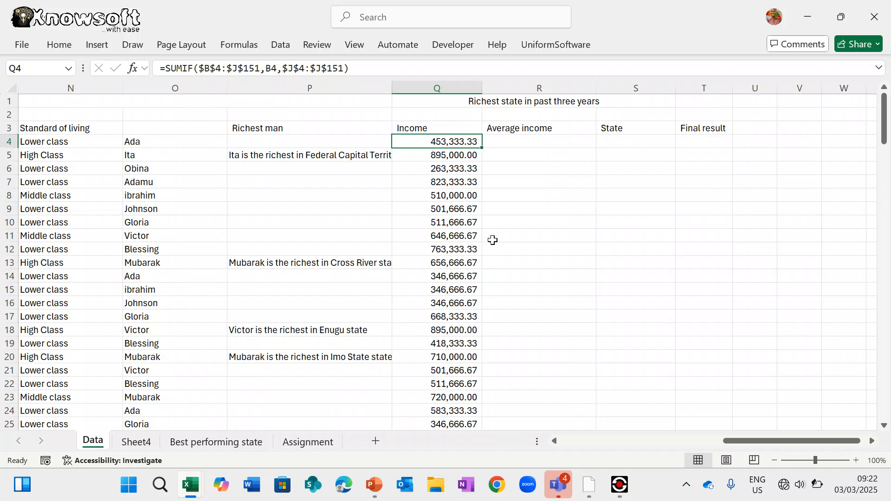
{"action": "left_click", "coordinate": [536, 141]}
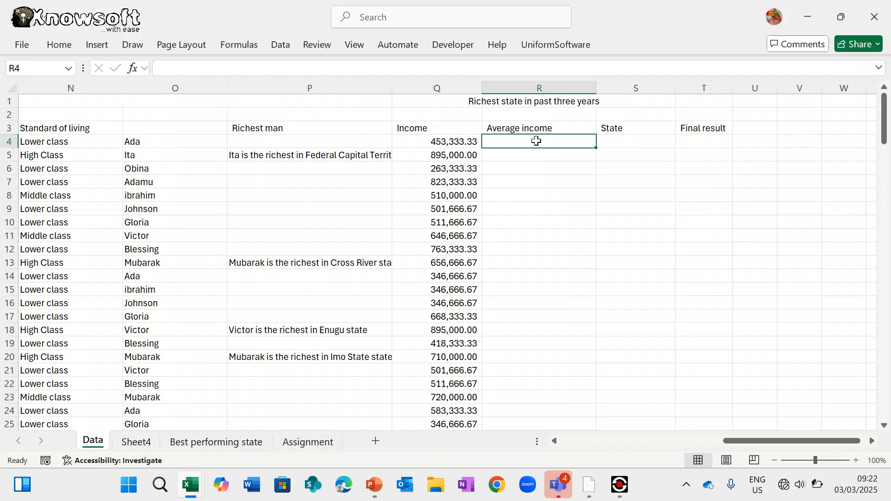
{"action": "double_click", "coordinate": [448, 141]}
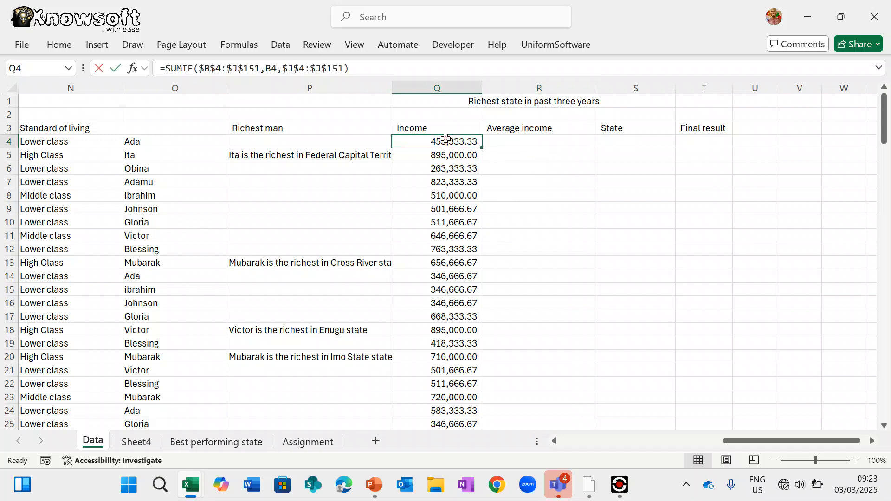
{"action": "scroll", "coordinate": [270, 208], "scroll_direction": "left", "scroll_amount": 2}
{"action": "scroll", "coordinate": [270, 208], "scroll_direction": "left", "scroll_amount": 2}
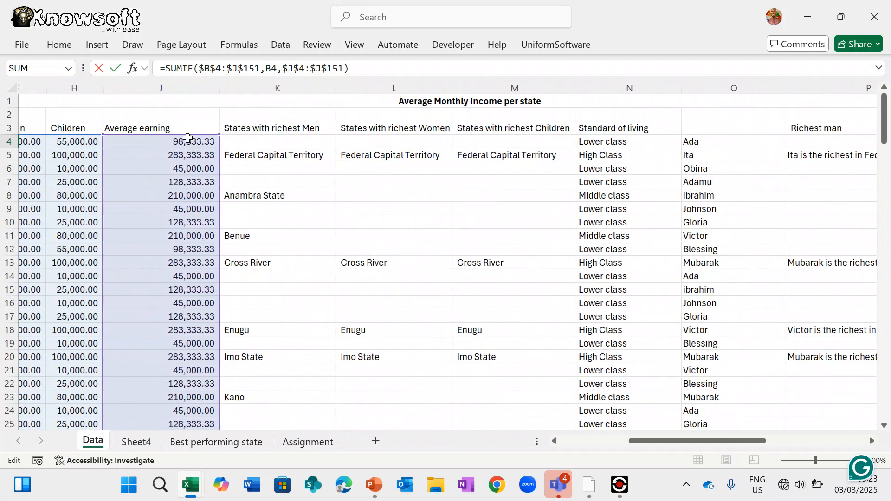
{"action": "scroll", "coordinate": [265, 190], "scroll_direction": "right", "scroll_amount": 3}
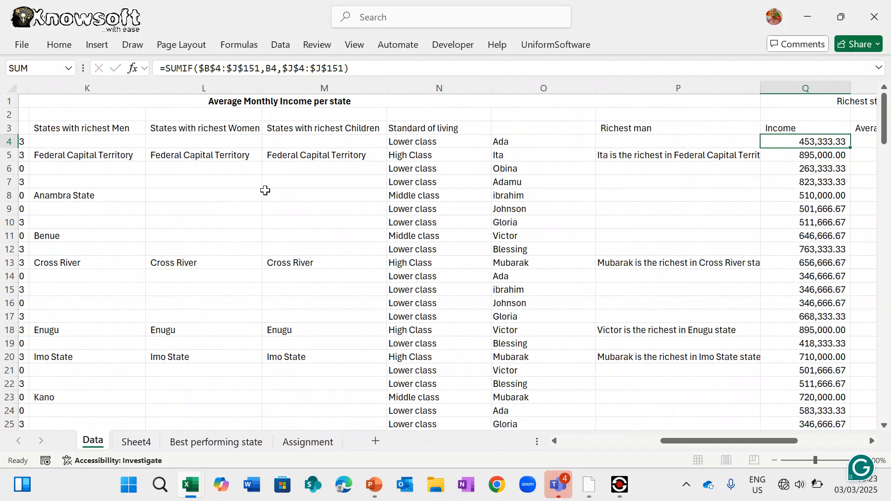
{"action": "key", "text": "Escape"}
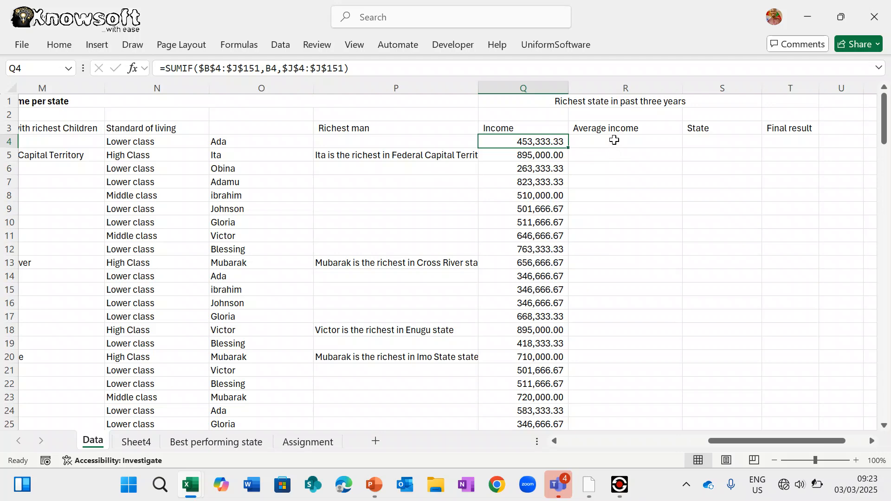
{"action": "left_click", "coordinate": [614, 140]}
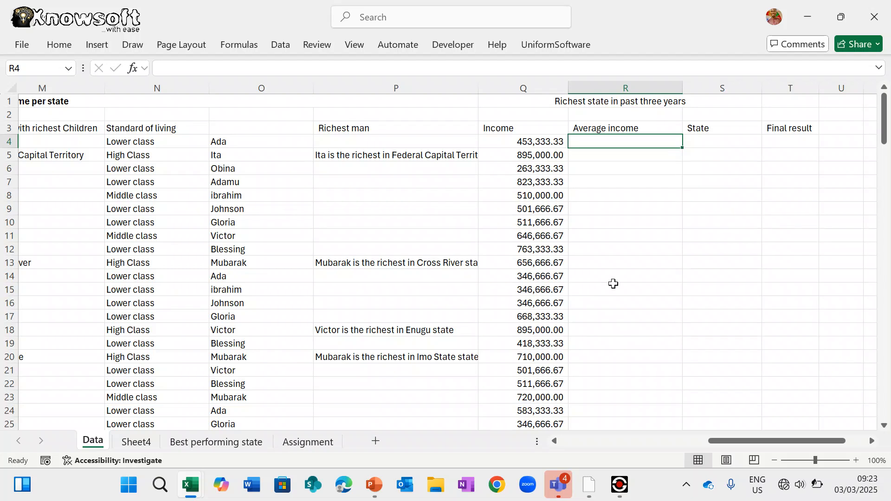
{"action": "scroll", "coordinate": [613, 284], "scroll_direction": "down", "scroll_amount": 20}
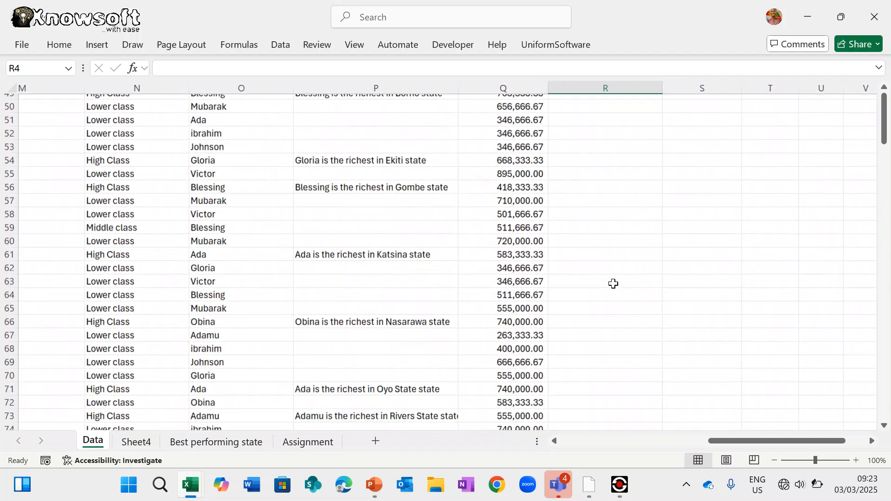
{"action": "scroll", "coordinate": [613, 284], "scroll_direction": "up", "scroll_amount": 8}
{"action": "scroll", "coordinate": [613, 284], "scroll_direction": "up", "scroll_amount": 20}
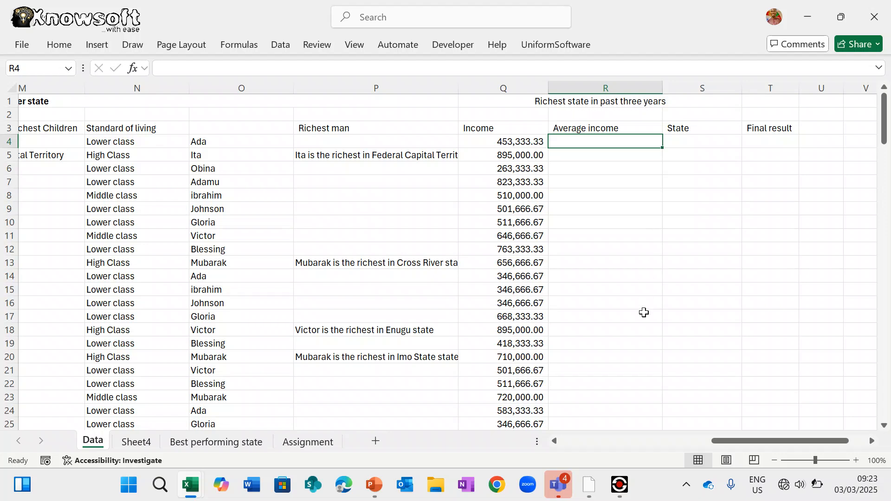
{"action": "scroll", "coordinate": [644, 313], "scroll_direction": "down", "scroll_amount": 9}
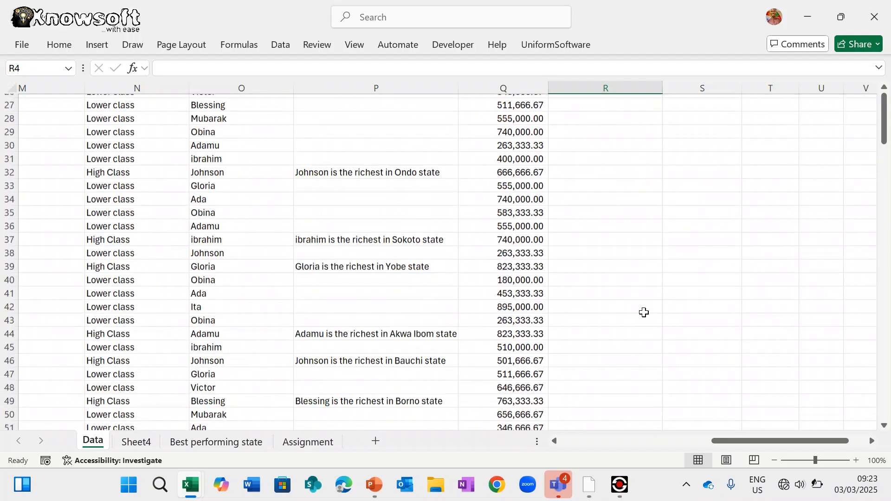
{"action": "scroll", "coordinate": [643, 312], "scroll_direction": "up", "scroll_amount": 9}
{"action": "scroll", "coordinate": [644, 312], "scroll_direction": "down", "scroll_amount": 20}
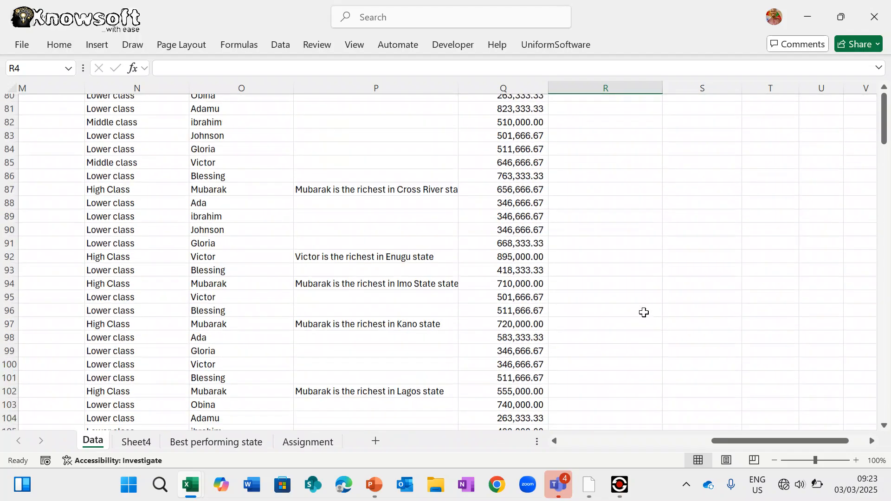
{"action": "scroll", "coordinate": [644, 313], "scroll_direction": "up", "scroll_amount": 9}
{"action": "scroll", "coordinate": [644, 313], "scroll_direction": "up", "scroll_amount": 20}
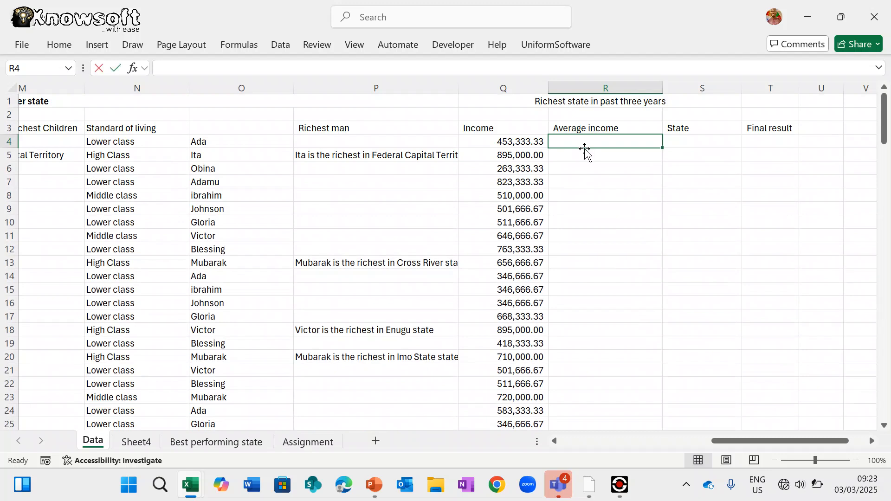
{"action": "type", "text": "=mo"}
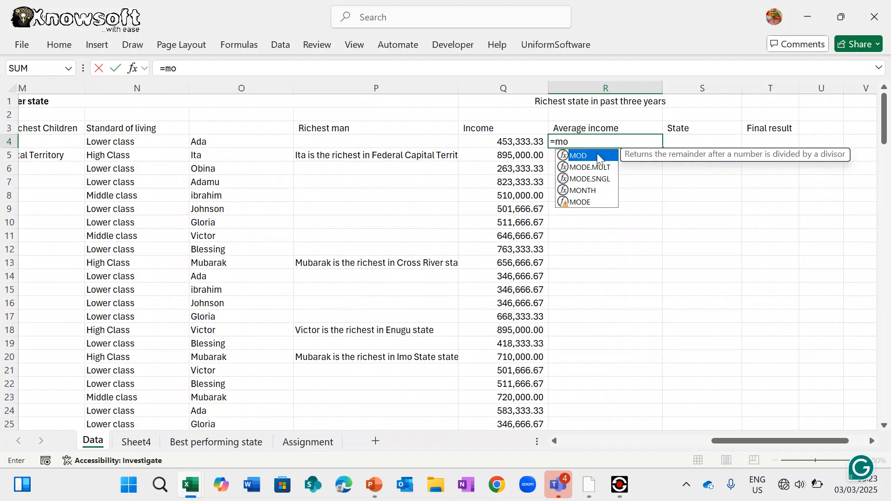
{"action": "double_click", "coordinate": [580, 203]}
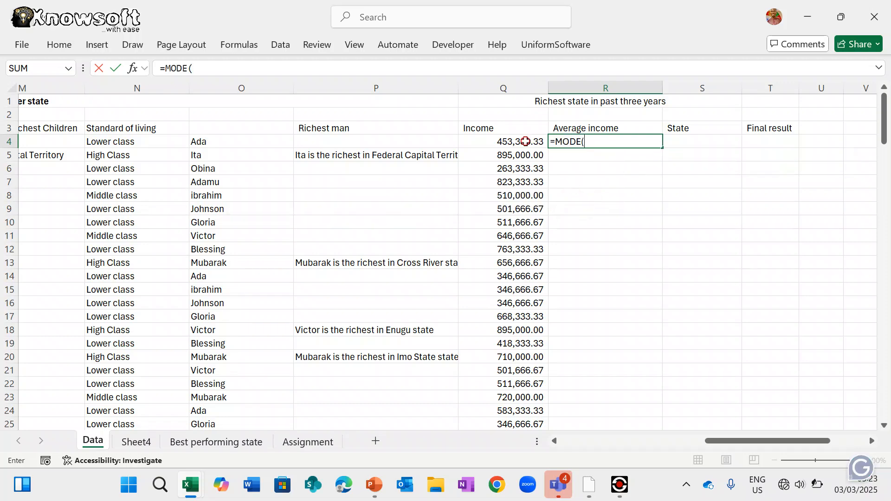
{"action": "left_click_drag", "start_coordinate": [524, 142], "coordinate": [512, 397]}
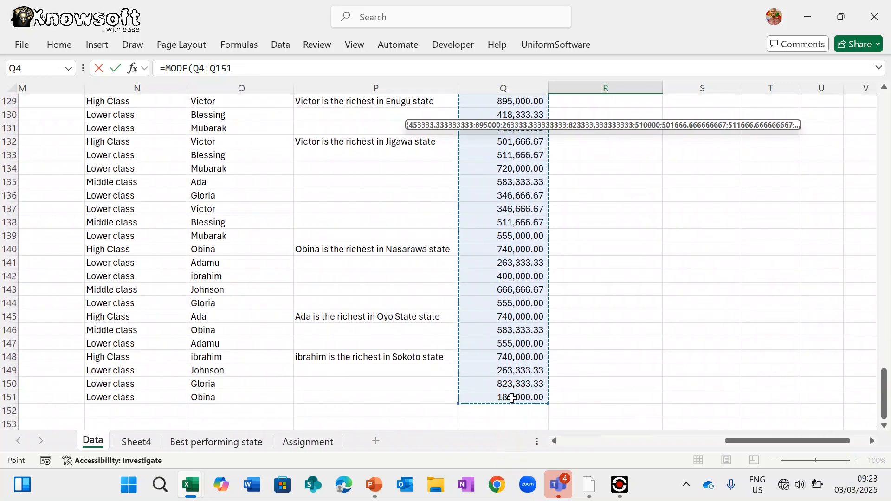
{"action": "type", "text": ")"}
{"action": "key", "text": "Return"}
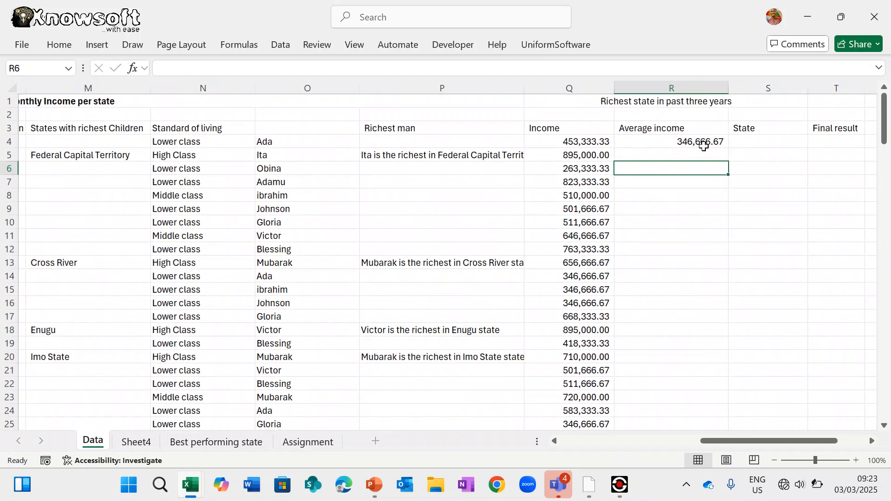
{"action": "left_click", "coordinate": [710, 139]}
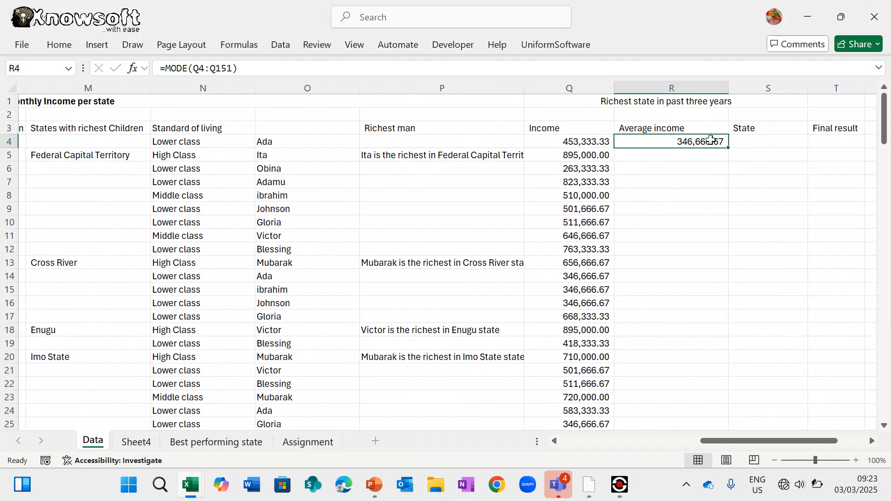
{"action": "key", "text": "Delete"}
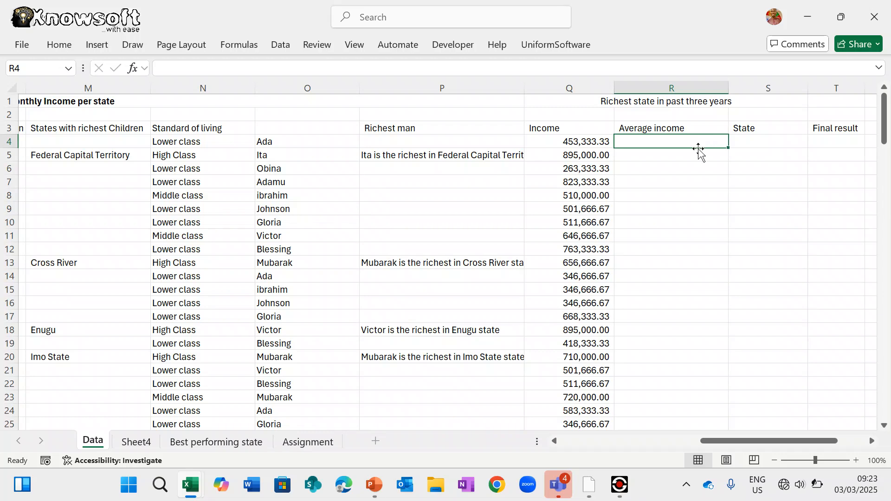
{"action": "scroll", "coordinate": [589, 255], "scroll_direction": "down", "scroll_amount": 2}
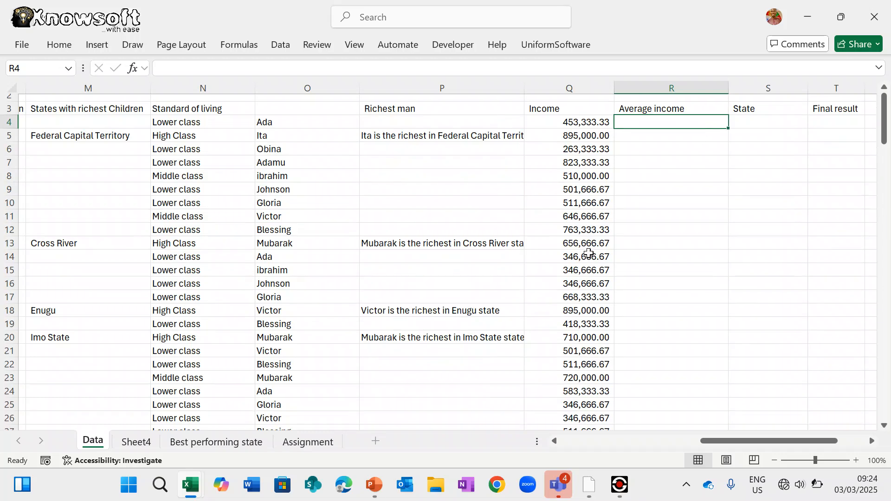
{"action": "scroll", "coordinate": [589, 253], "scroll_direction": "down", "scroll_amount": 11}
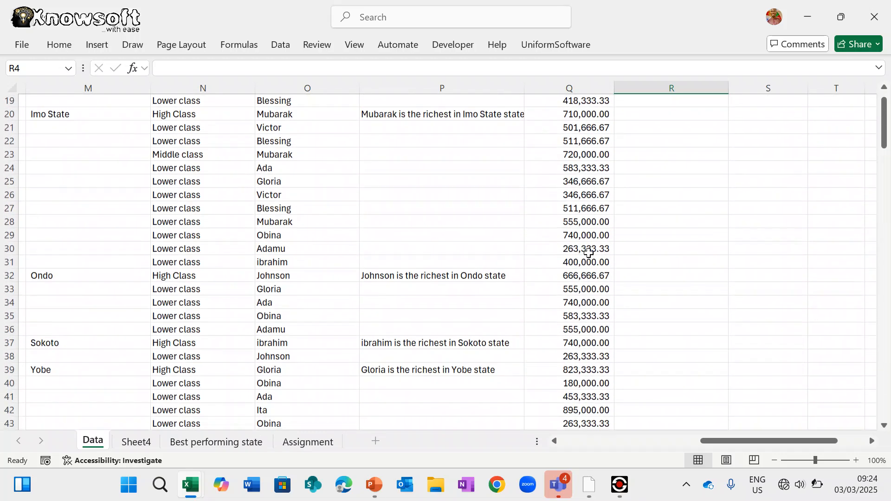
{"action": "scroll", "coordinate": [589, 253], "scroll_direction": "down", "scroll_amount": 3}
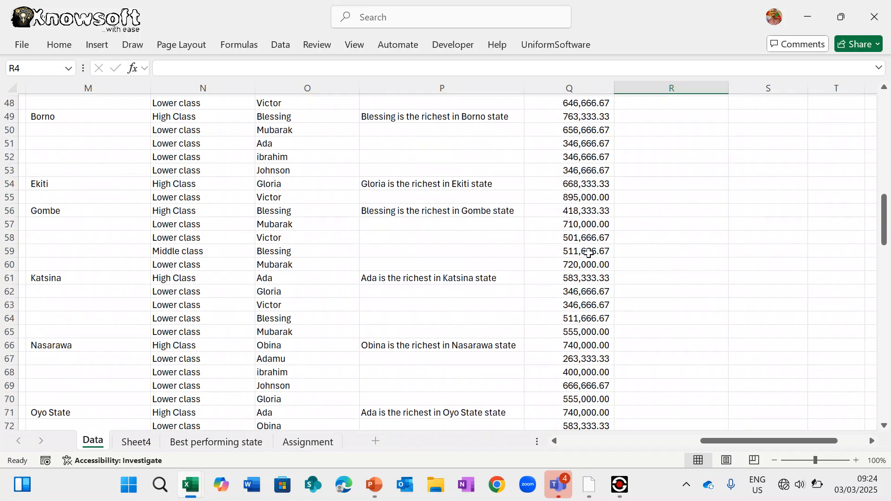
{"action": "scroll", "coordinate": [589, 252], "scroll_direction": "up", "scroll_amount": 16}
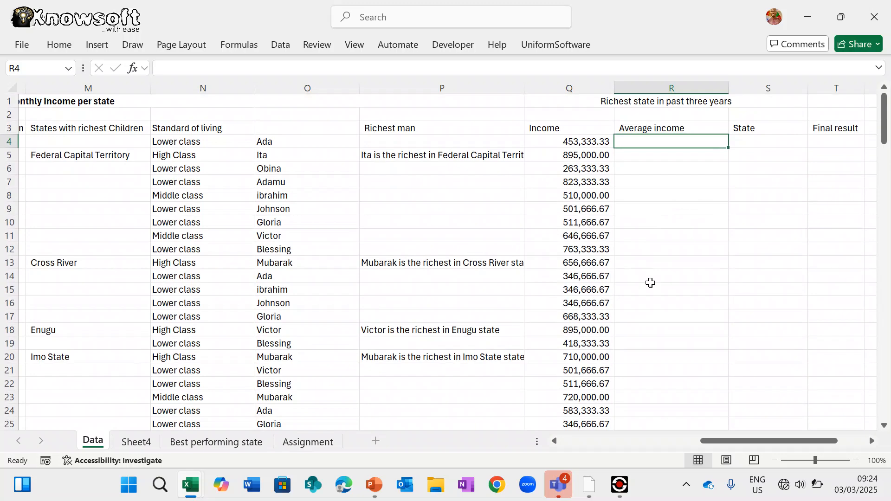
{"action": "scroll", "coordinate": [650, 282], "scroll_direction": "right", "scroll_amount": 2}
{"action": "scroll", "coordinate": [505, 321], "scroll_direction": "down", "scroll_amount": 10}
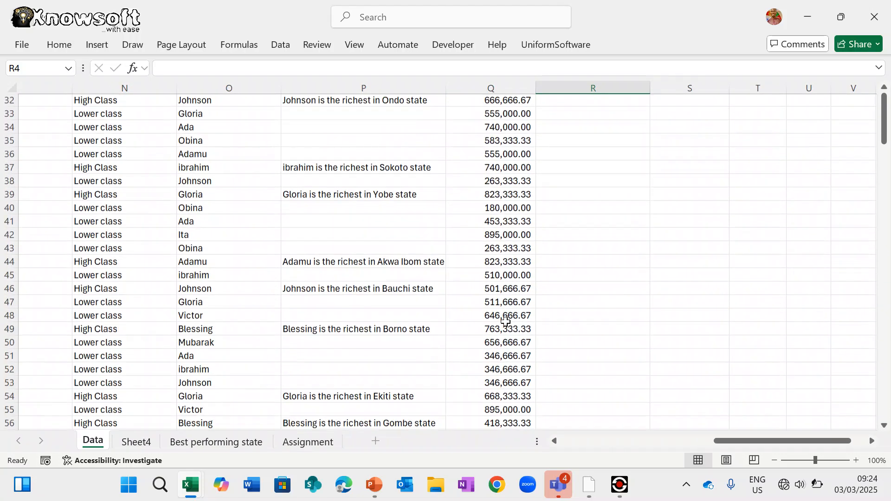
{"action": "scroll", "coordinate": [506, 321], "scroll_direction": "down", "scroll_amount": 20}
{"action": "scroll", "coordinate": [506, 321], "scroll_direction": "up", "scroll_amount": 13}
{"action": "scroll", "coordinate": [505, 321], "scroll_direction": "down", "scroll_amount": 1}
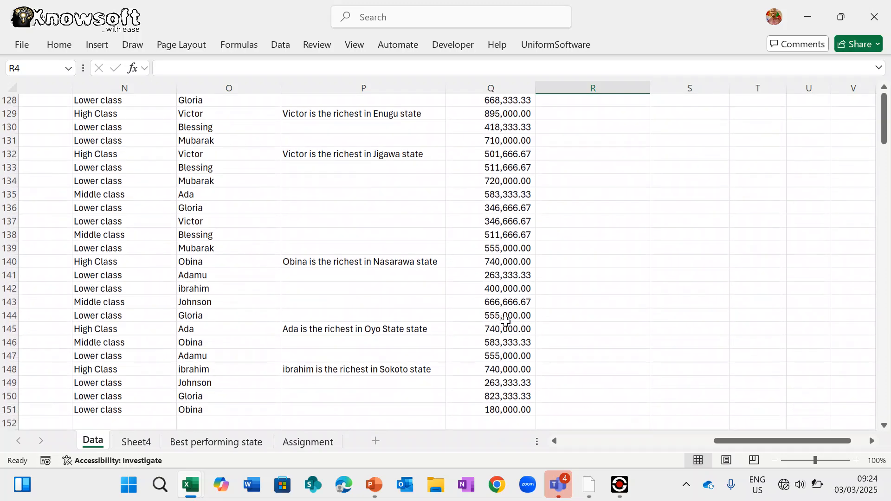
{"action": "scroll", "coordinate": [506, 321], "scroll_direction": "down", "scroll_amount": 1}
{"action": "scroll", "coordinate": [506, 321], "scroll_direction": "up", "scroll_amount": 20}
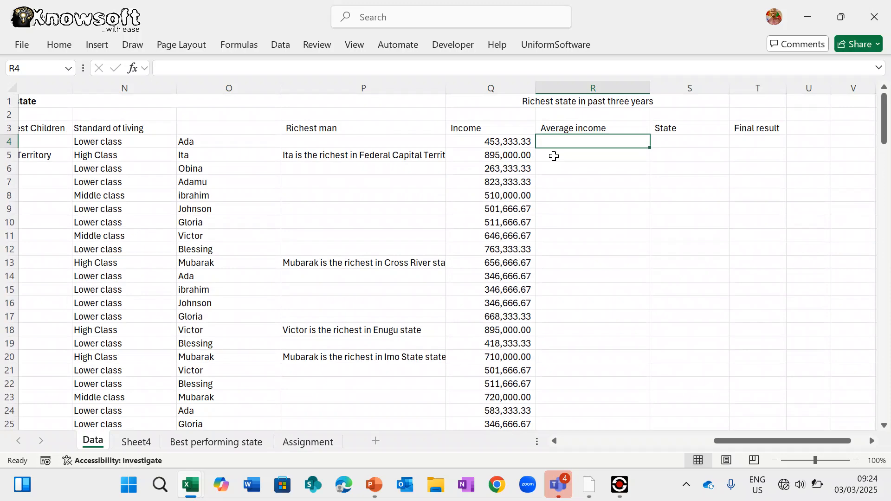
{"action": "scroll", "coordinate": [495, 316], "scroll_direction": "down", "scroll_amount": 16}
{"action": "scroll", "coordinate": [497, 318], "scroll_direction": "up", "scroll_amount": 11}
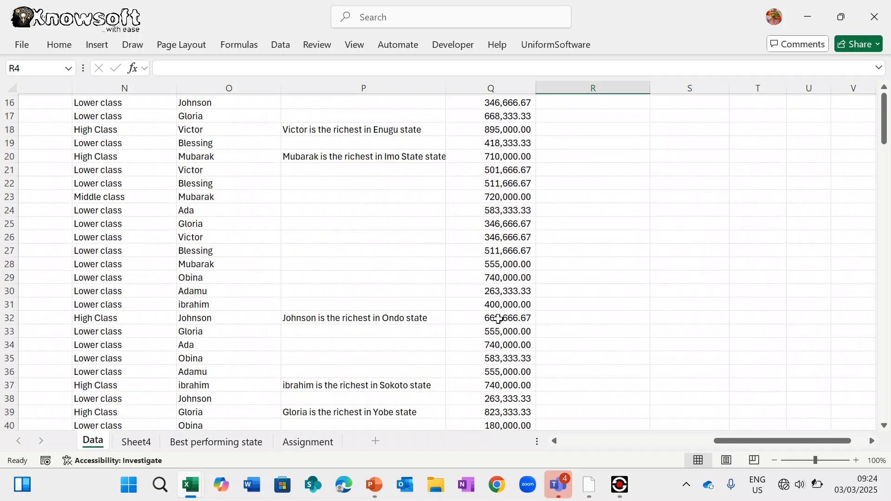
{"action": "scroll", "coordinate": [498, 319], "scroll_direction": "up", "scroll_amount": 5}
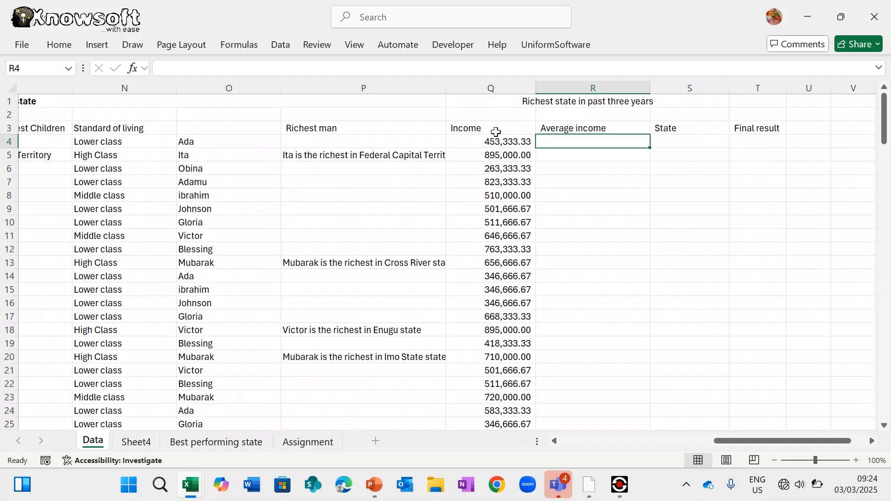
{"action": "left_click", "coordinate": [499, 126]}
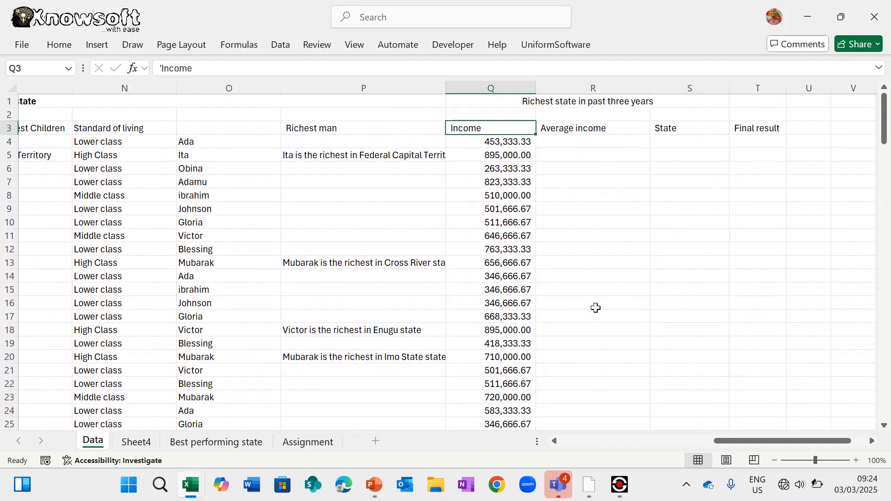
{"action": "scroll", "coordinate": [595, 307], "scroll_direction": "down", "scroll_amount": 2}
{"action": "scroll", "coordinate": [595, 306], "scroll_direction": "up", "scroll_amount": 2}
{"action": "left_click", "coordinate": [204, 443]}
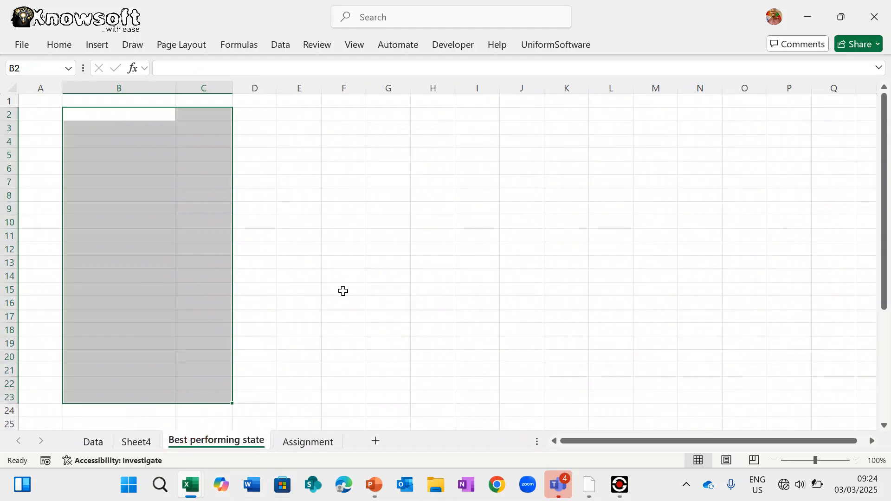
{"action": "left_click", "coordinate": [310, 443]}
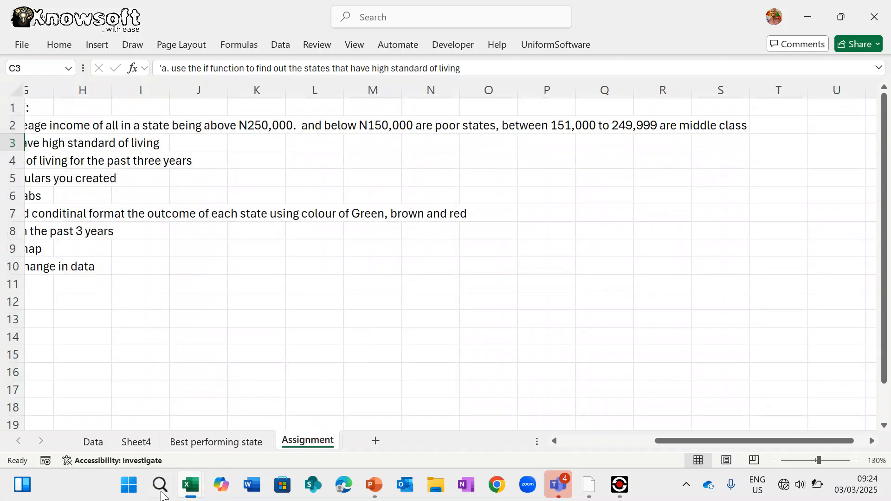
{"action": "left_click", "coordinate": [132, 444]}
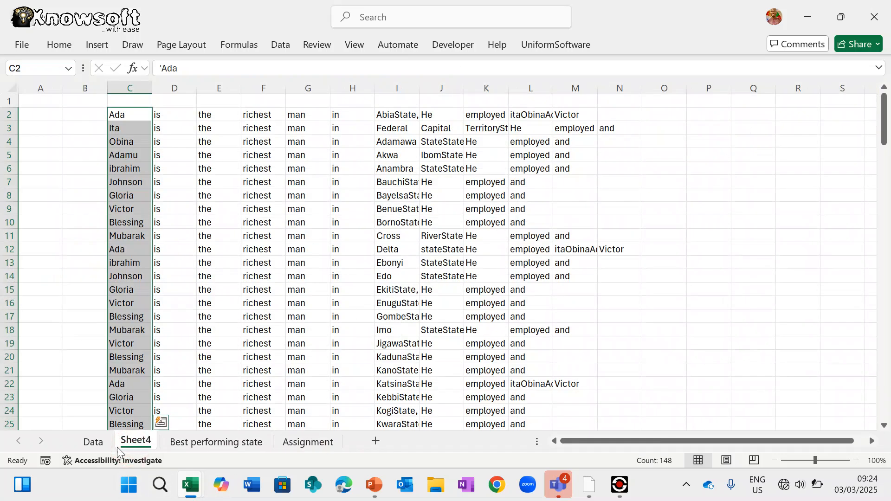
{"action": "left_click", "coordinate": [95, 444]}
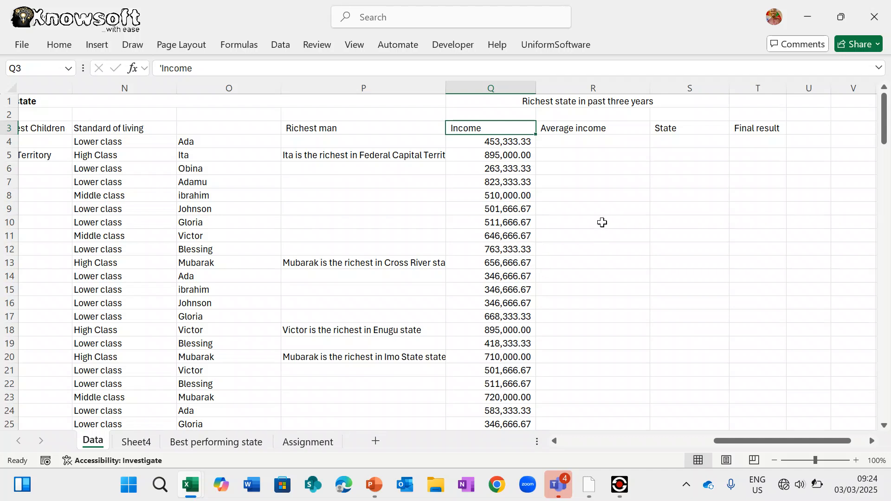
- Enter =AVERAGE(Q4:Q151) in R4, giving 549,819.82
{"action": "left_click", "coordinate": [582, 142]}
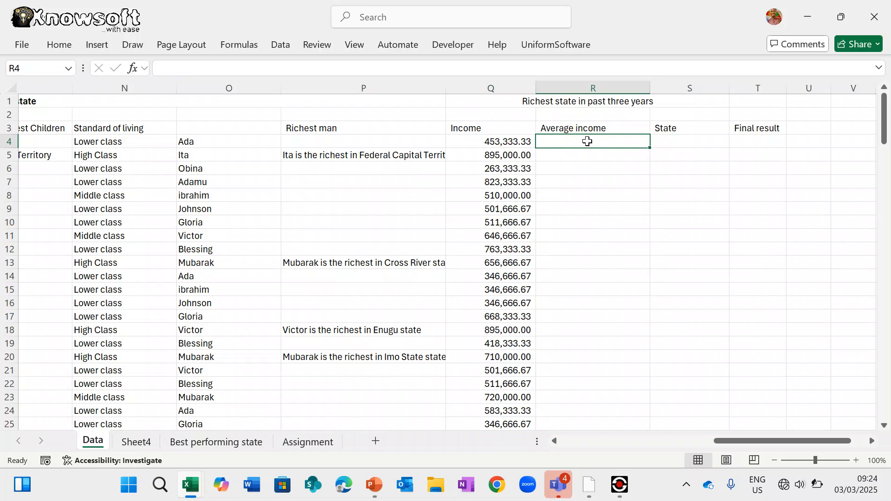
{"action": "type", "text": "="}
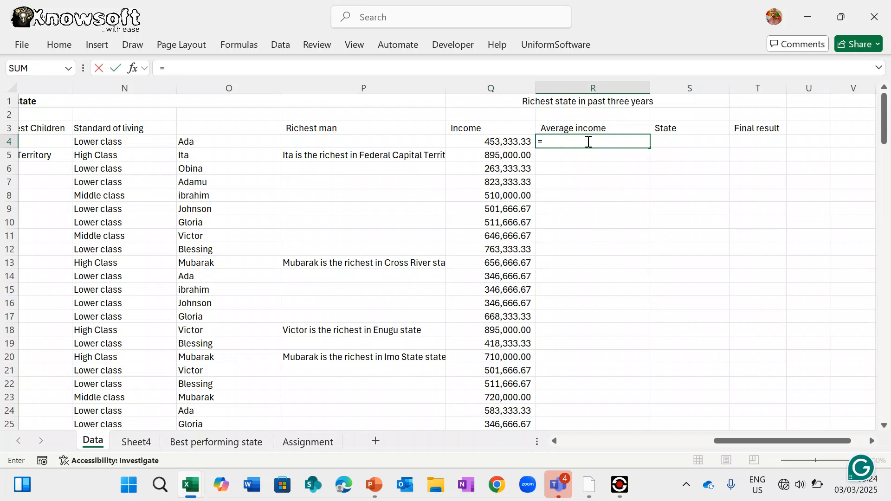
{"action": "type", "text": "aver"}
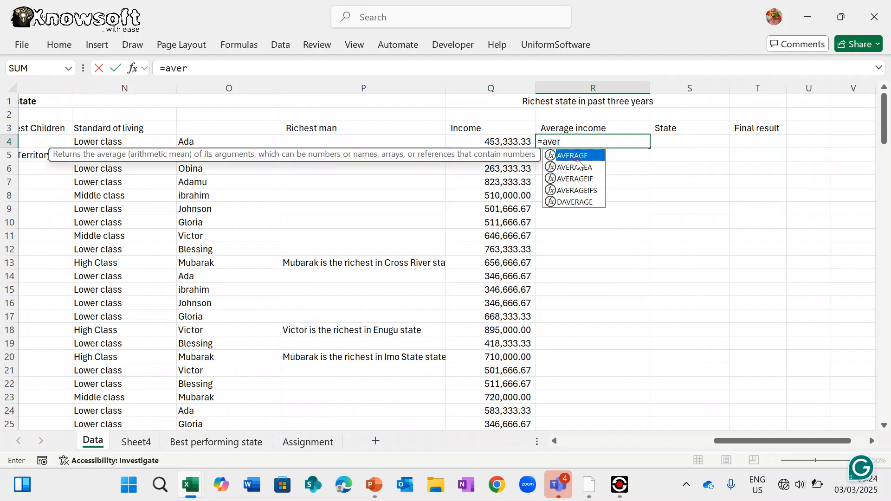
{"action": "double_click", "coordinate": [577, 157]}
{"action": "left_click_drag", "start_coordinate": [510, 141], "coordinate": [505, 432]}
{"action": "left_click_drag", "start_coordinate": [510, 454], "coordinate": [503, 397]}
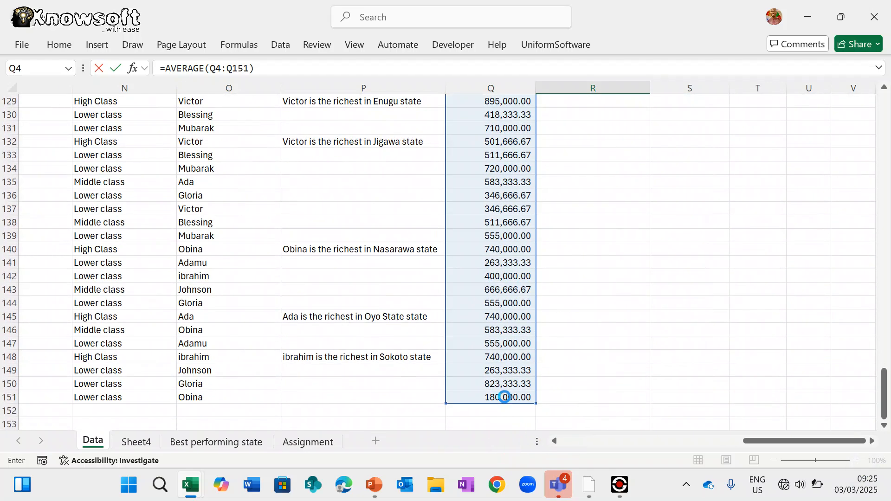
{"action": "key", "text": "Return"}
{"action": "key", "text": "Return"}
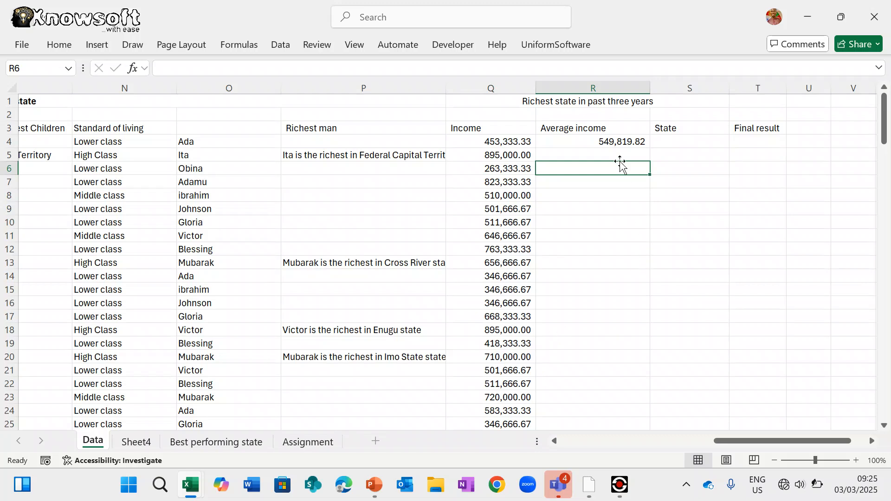
- Try a MODE function in R5, read its description, then clear it
{"action": "left_click", "coordinate": [620, 142]}
{"action": "left_click", "coordinate": [604, 157]}
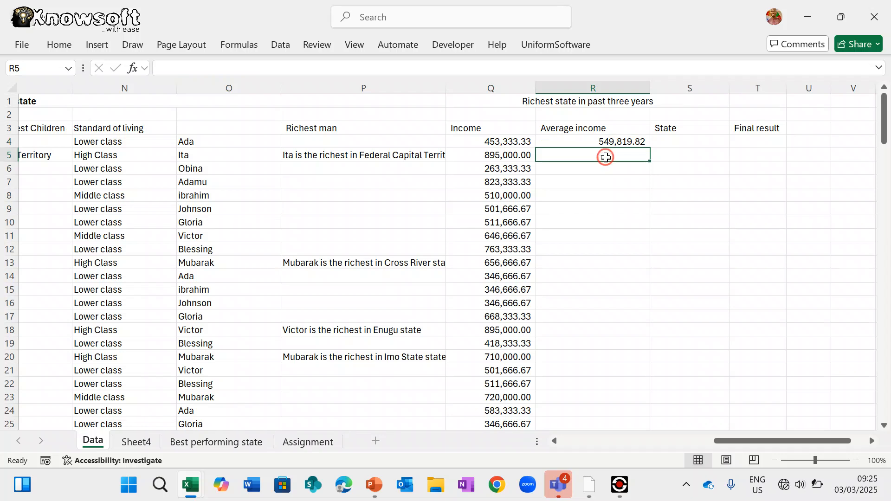
{"action": "type", "text": "="}
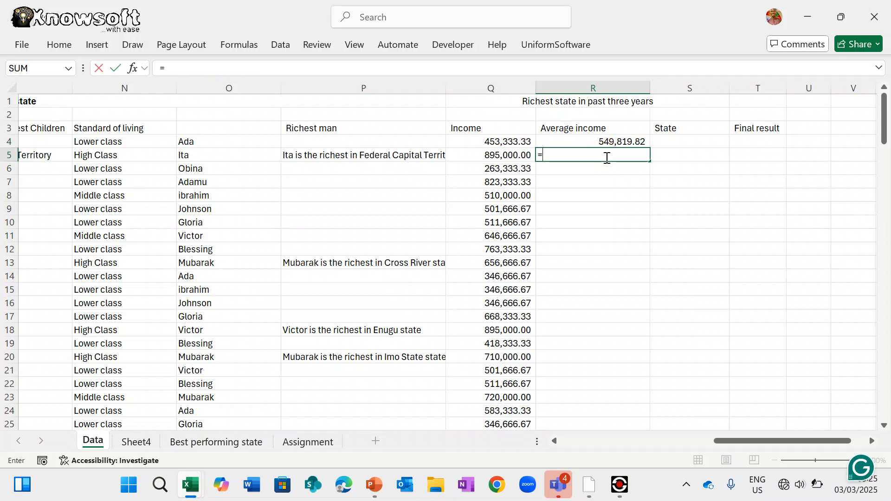
{"action": "type", "text": "LO"}
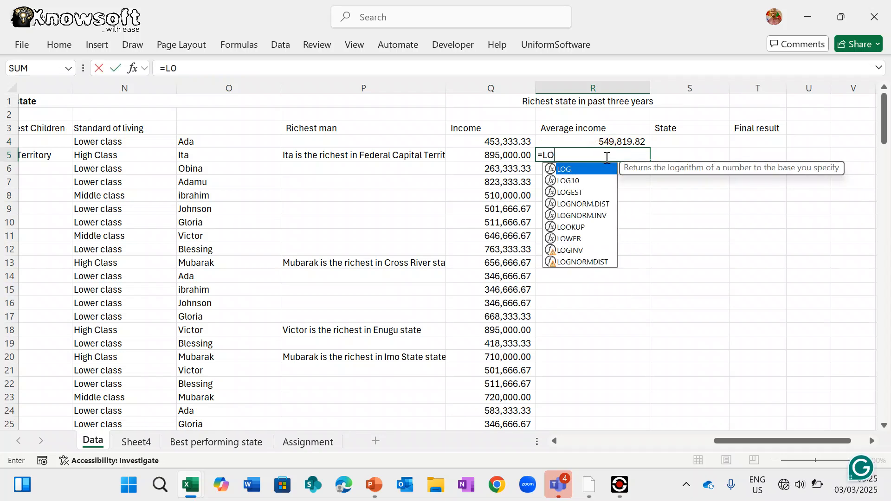
{"action": "key", "text": "BackSpace"}
{"action": "key", "text": "BackSpace"}
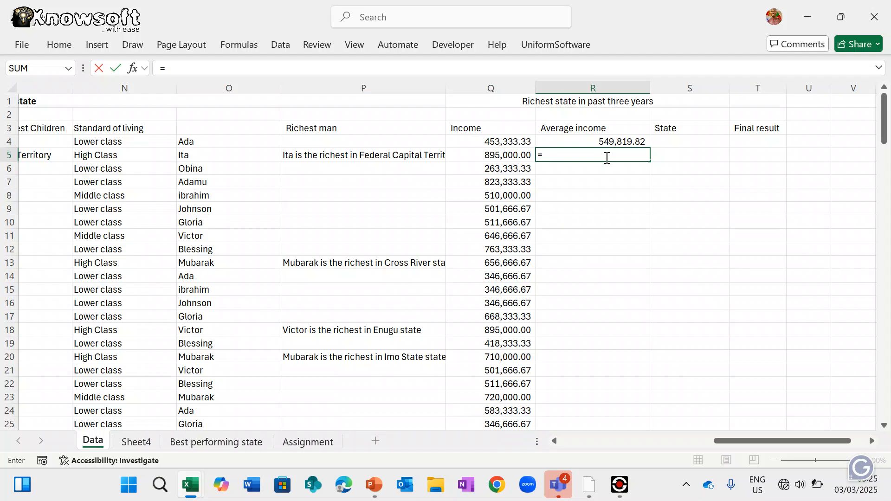
{"action": "type", "text": "Mode"}
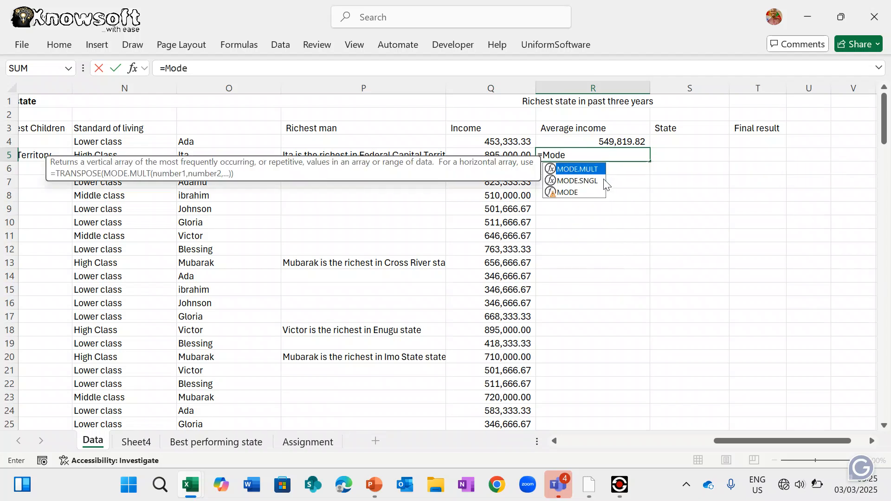
{"action": "left_click", "coordinate": [578, 193]}
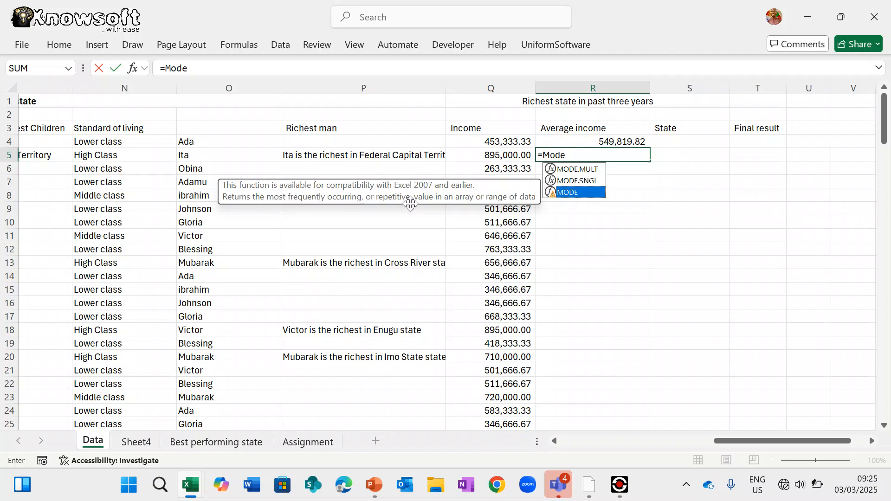
{"action": "key", "text": "Escape"}
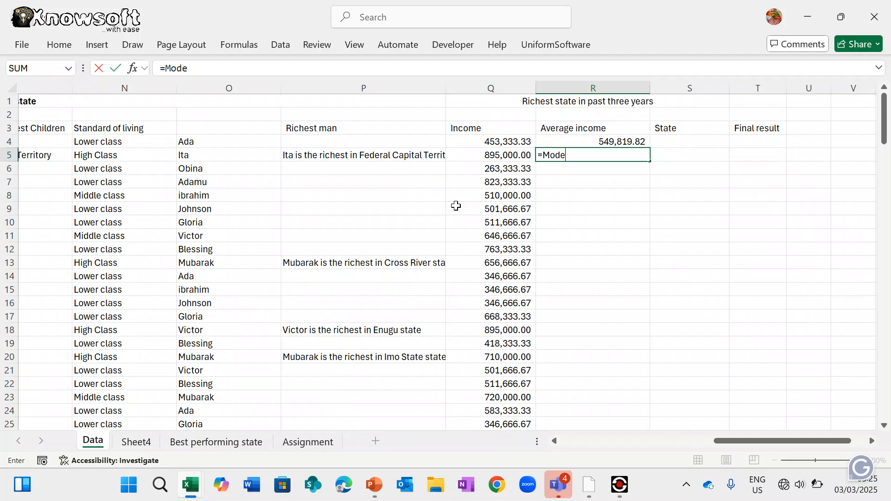
{"action": "key", "text": "BackSpace"}
{"action": "key", "text": "BackSpace"}
{"action": "key", "text": "BackSpace"}
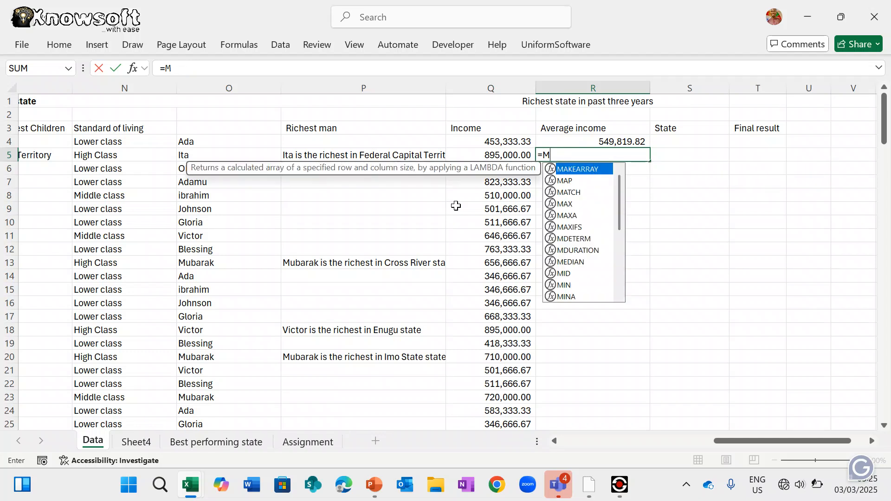
{"action": "key", "text": "BackSpace"}
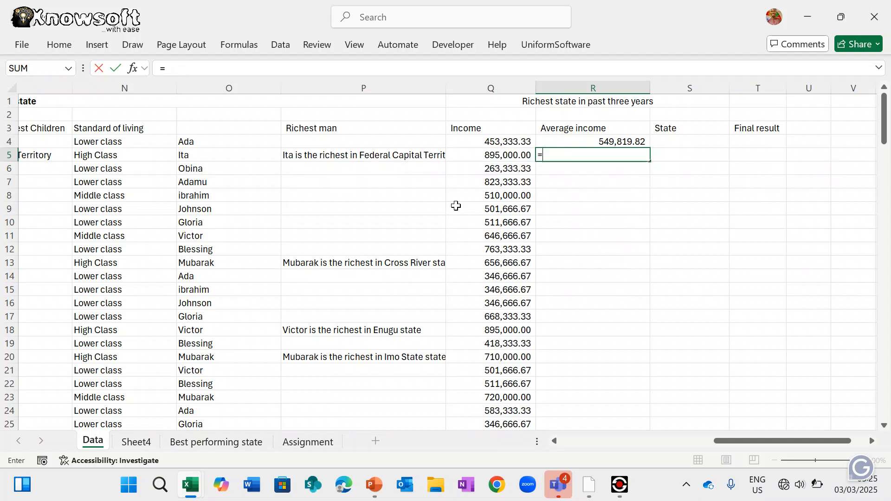
- Enter =MAX(Q4:Q151) in R5, showing the highest income 895,000.00
{"action": "type", "text": "Max"}
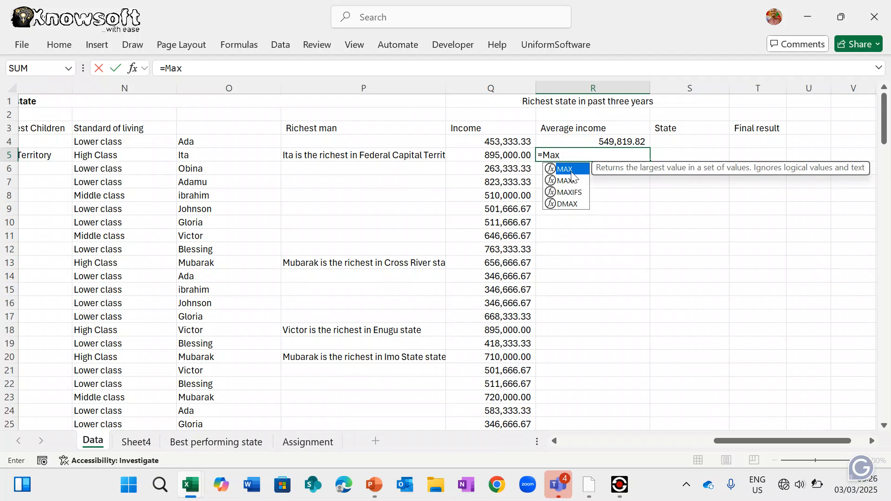
{"action": "double_click", "coordinate": [572, 169]}
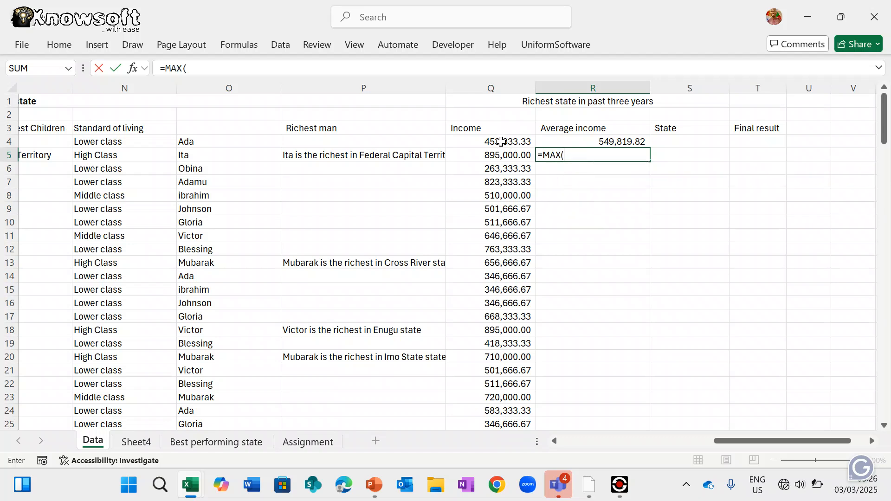
{"action": "left_click_drag", "start_coordinate": [500, 141], "coordinate": [500, 388]}
{"action": "key", "text": "Return"}
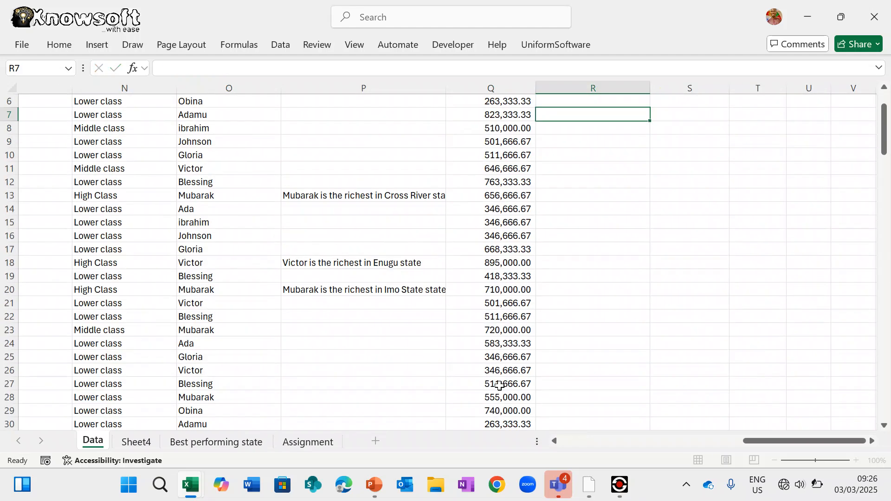
{"action": "scroll", "coordinate": [500, 386], "scroll_direction": "up", "scroll_amount": 2}
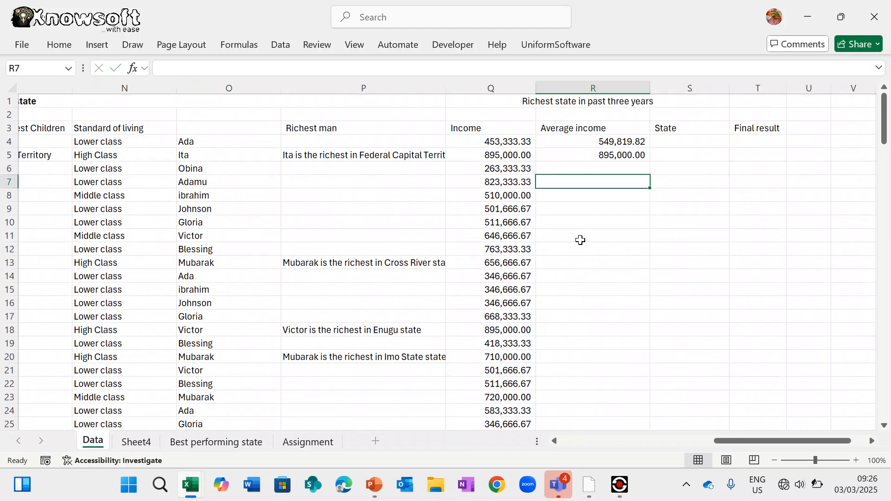
- Enter =MIN(Q4:Q151) in R6 for the lowest income, 180,000.00
{"action": "left_click", "coordinate": [609, 168]}
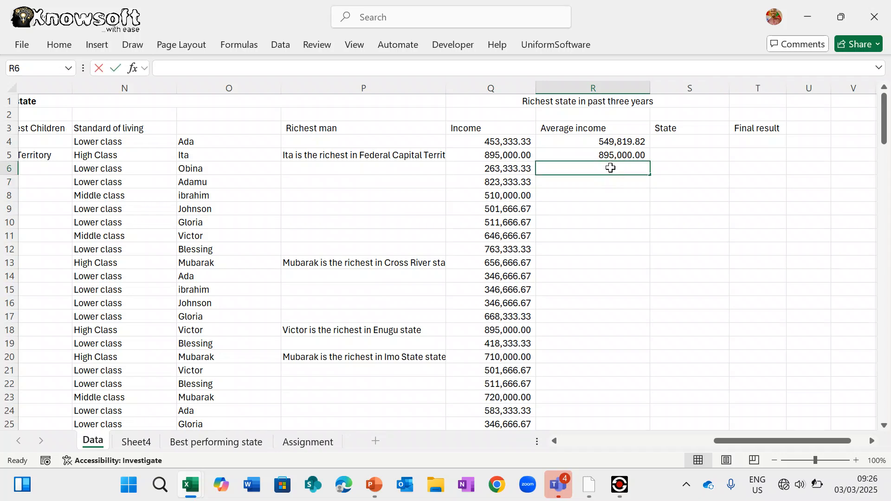
{"action": "type", "text": "=low"}
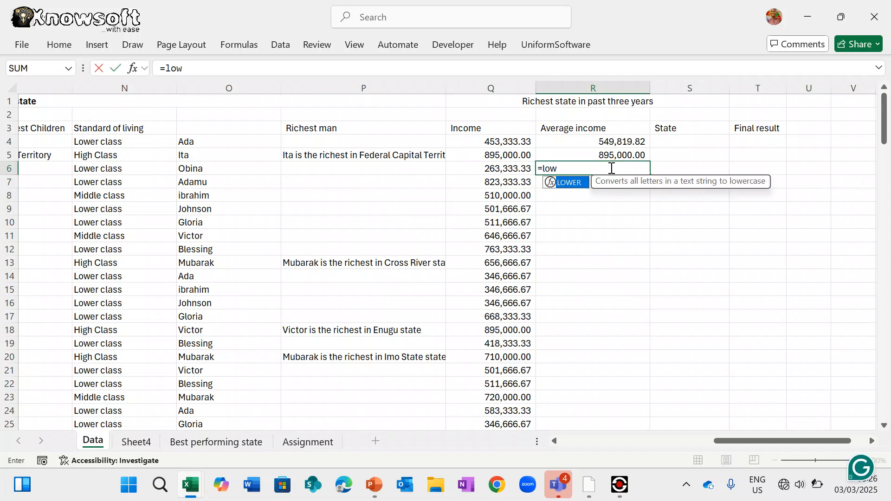
{"action": "key", "text": "BackSpace"}
{"action": "key", "text": "BackSpace"}
{"action": "key", "text": "BackSpace"}
{"action": "type", "text": "mi"}
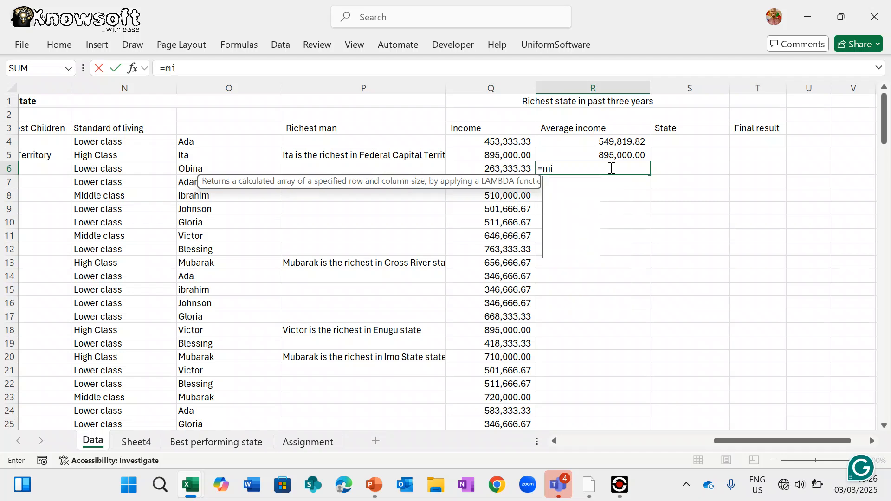
{"action": "type", "text": "n"}
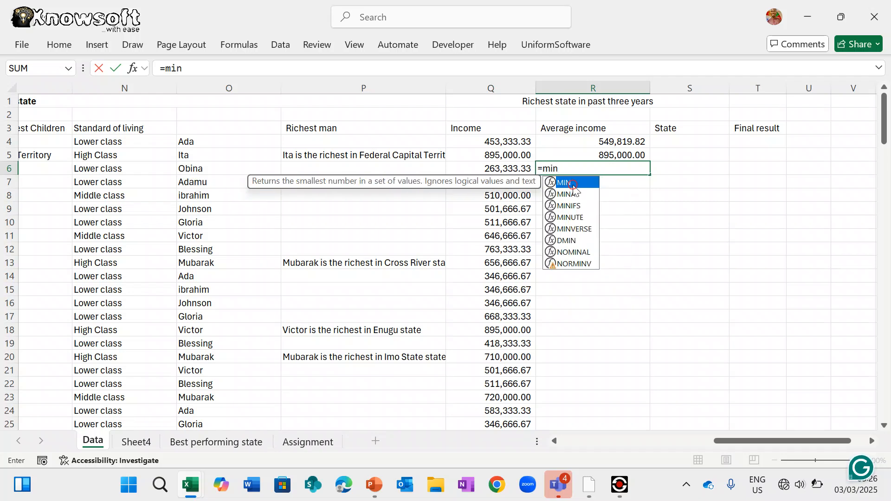
{"action": "double_click", "coordinate": [574, 186]}
{"action": "left_click_drag", "start_coordinate": [513, 142], "coordinate": [522, 411]}
{"action": "key", "text": "Return"}
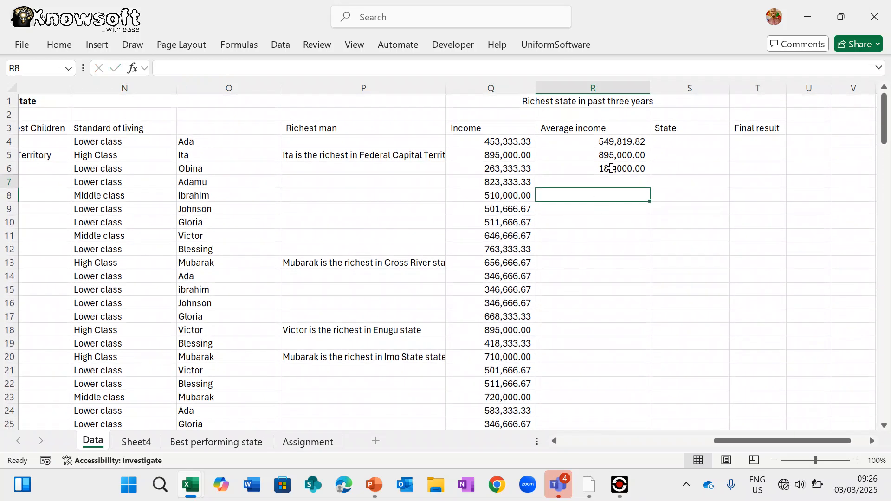
{"action": "left_click", "coordinate": [622, 140]}
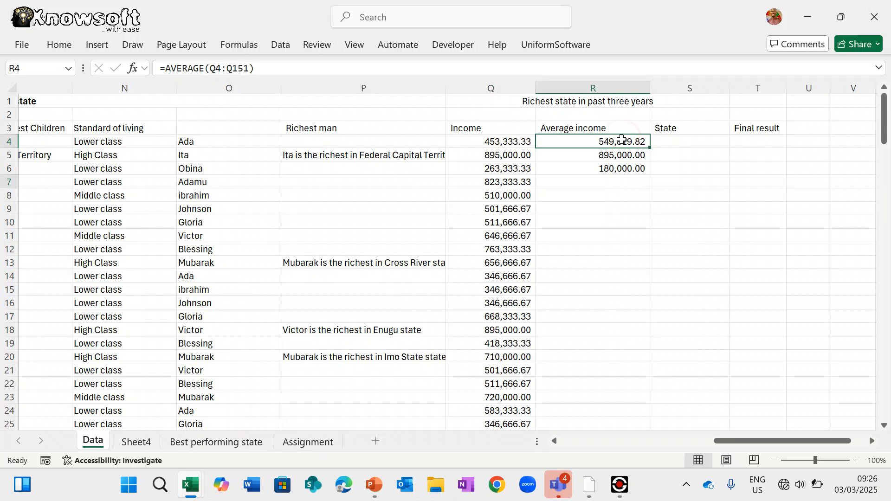
{"action": "type", "text": "="}
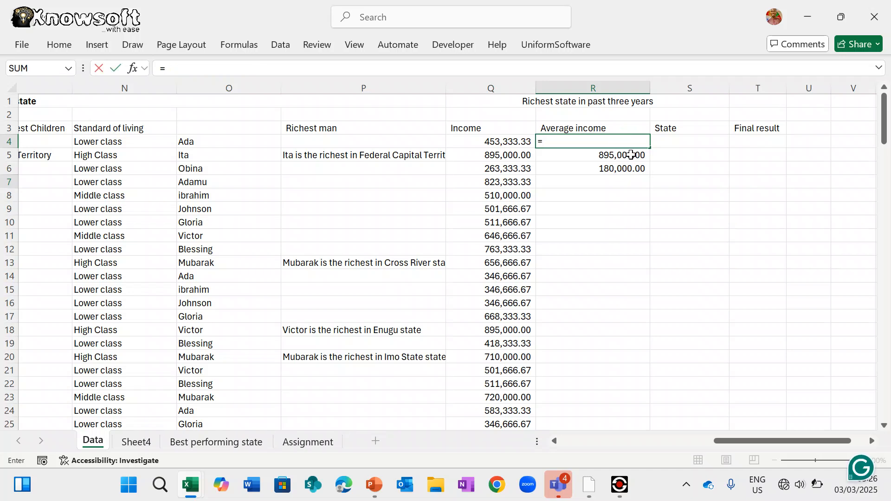
{"action": "left_click", "coordinate": [629, 155]}
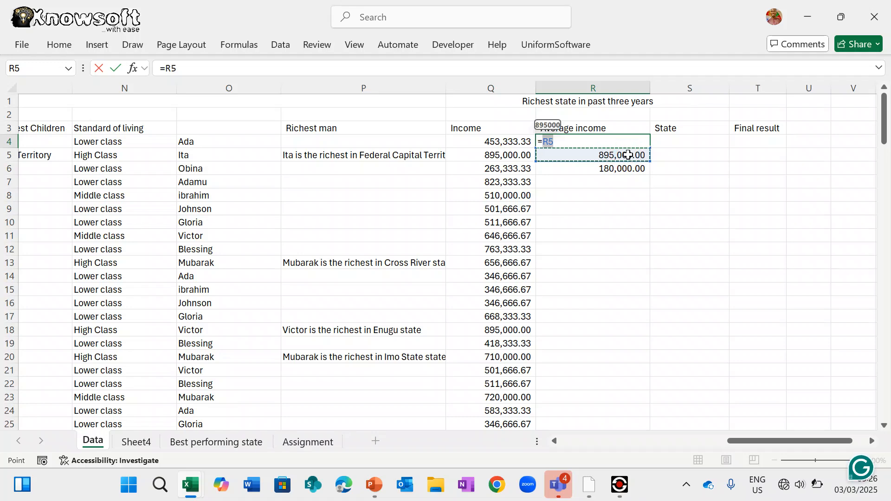
{"action": "type", "text": "-"}
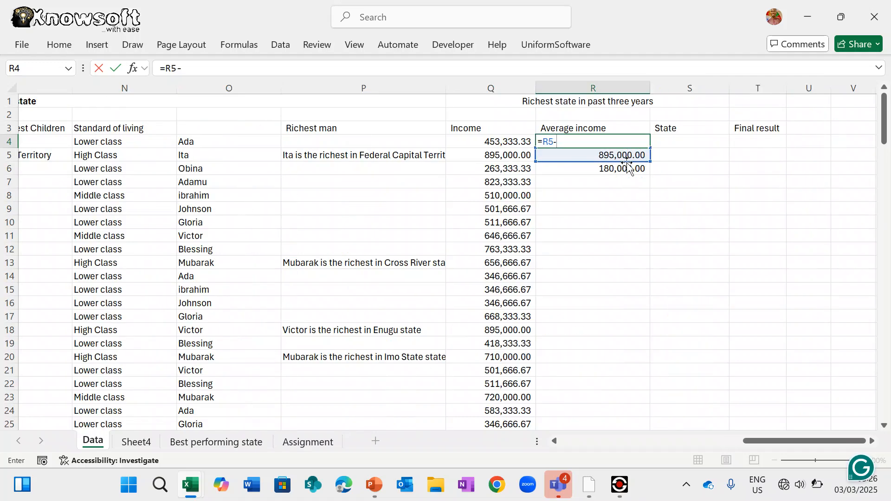
{"action": "left_click", "coordinate": [626, 168]}
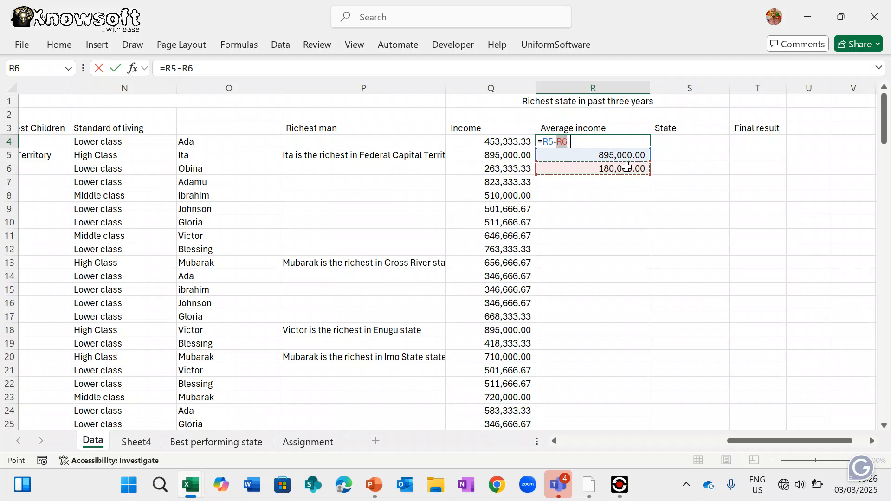
{"action": "type", "text": ")"}
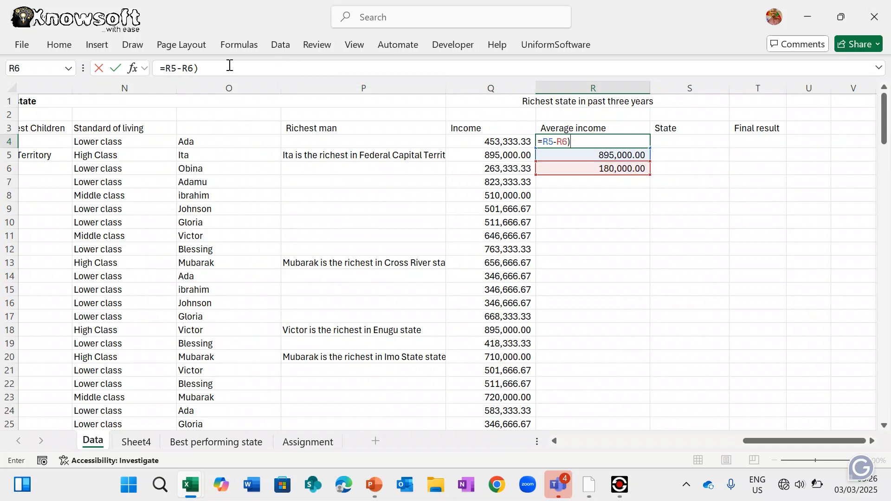
{"action": "left_click", "coordinate": [168, 69]}
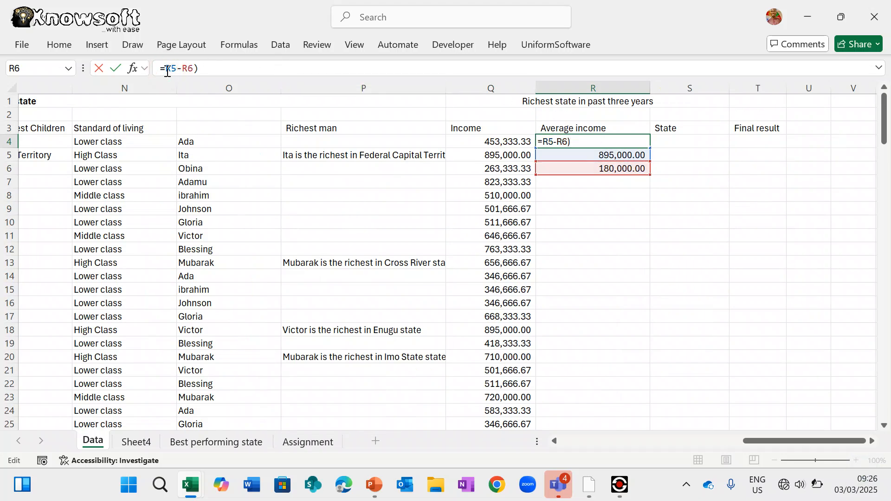
{"action": "type", "text": "("}
{"action": "left_click", "coordinate": [223, 67]}
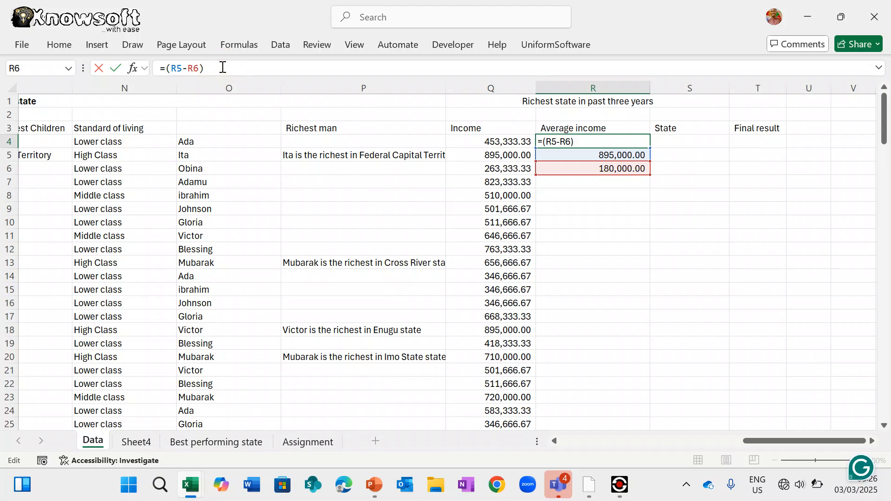
{"action": "type", "text": "/2"}
{"action": "key", "text": "Return"}
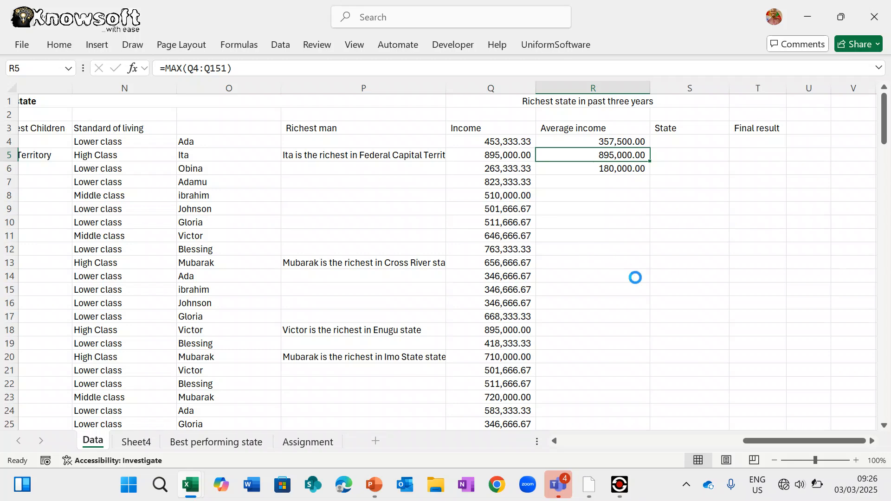
{"action": "key", "text": "ctrl+z"}
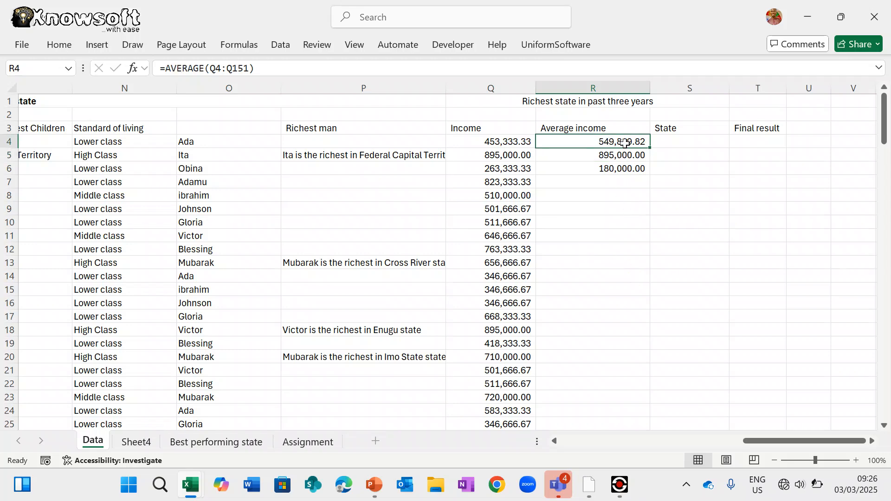
{"action": "left_click_drag", "start_coordinate": [625, 143], "coordinate": [627, 167]}
- Paste the copied average, highest and lowest income figures into Q153:Q155
{"action": "key", "text": "ctrl+c"}
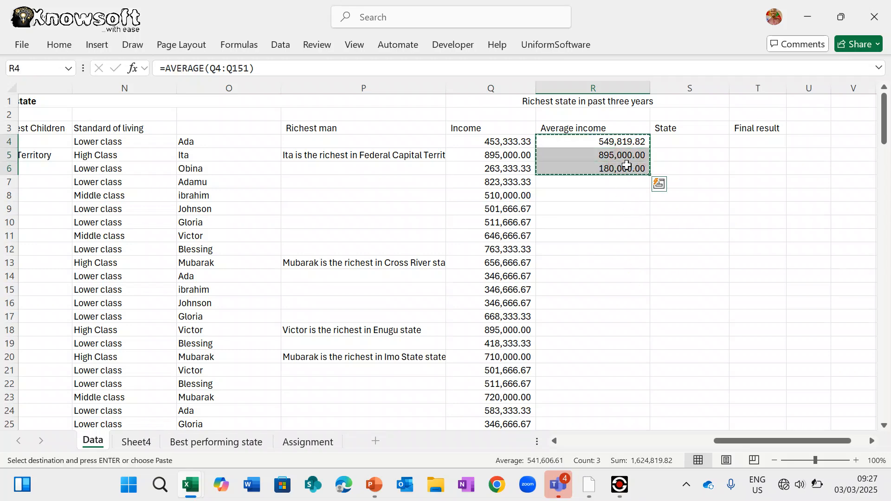
{"action": "scroll", "coordinate": [618, 273], "scroll_direction": "down", "scroll_amount": 20}
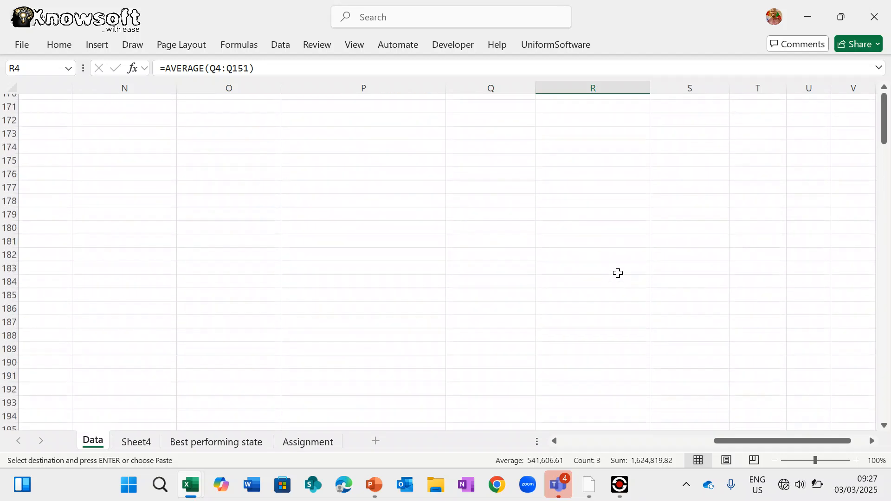
{"action": "scroll", "coordinate": [618, 273], "scroll_direction": "up", "scroll_amount": 9}
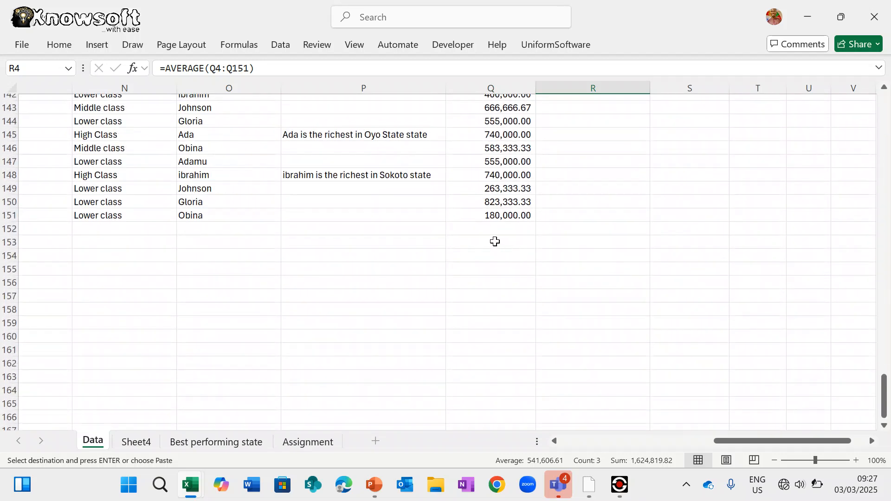
{"action": "right_click", "coordinate": [496, 241]}
{"action": "key", "text": "Escape"}
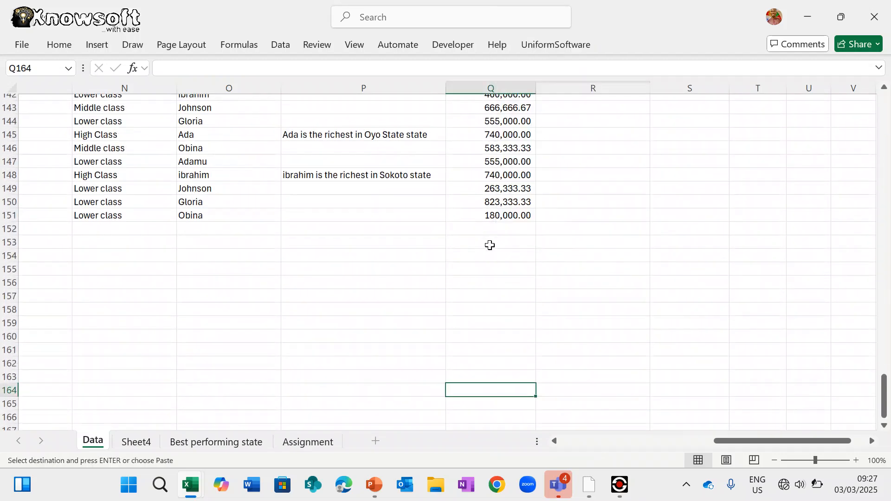
{"action": "scroll", "coordinate": [490, 245], "scroll_direction": "up", "scroll_amount": 20}
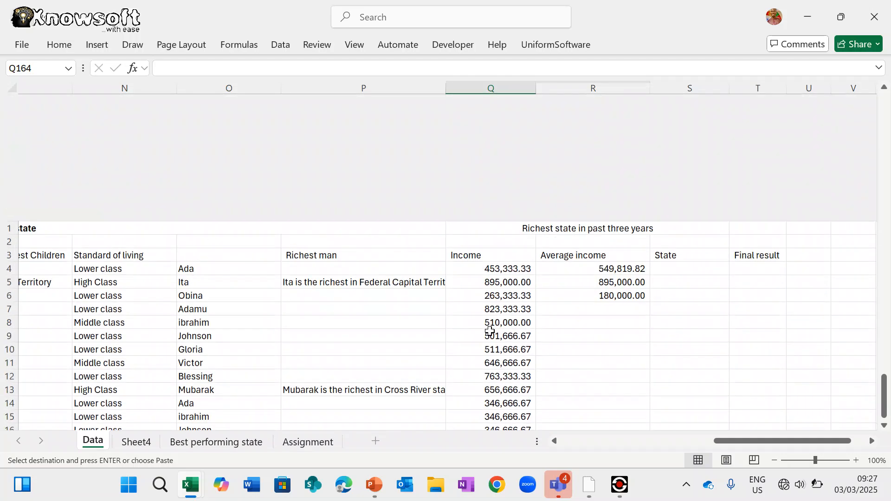
{"action": "left_click", "coordinate": [602, 146]}
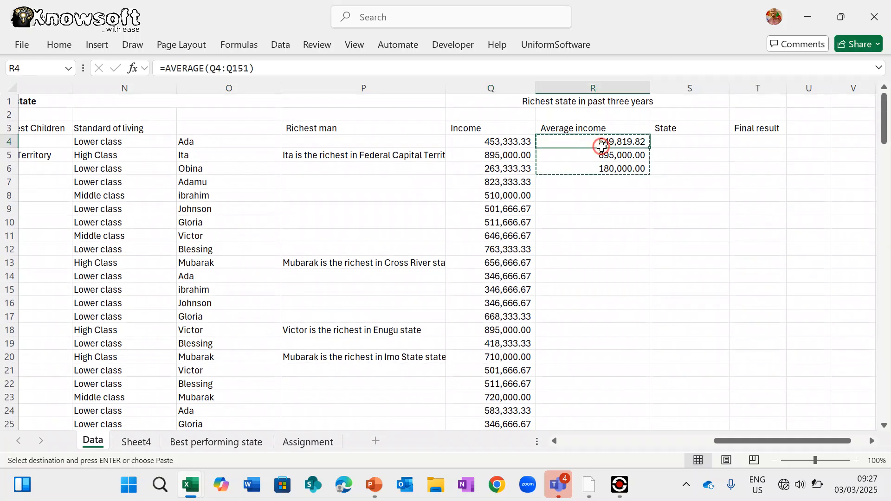
{"action": "scroll", "coordinate": [553, 330], "scroll_direction": "down", "scroll_amount": 20}
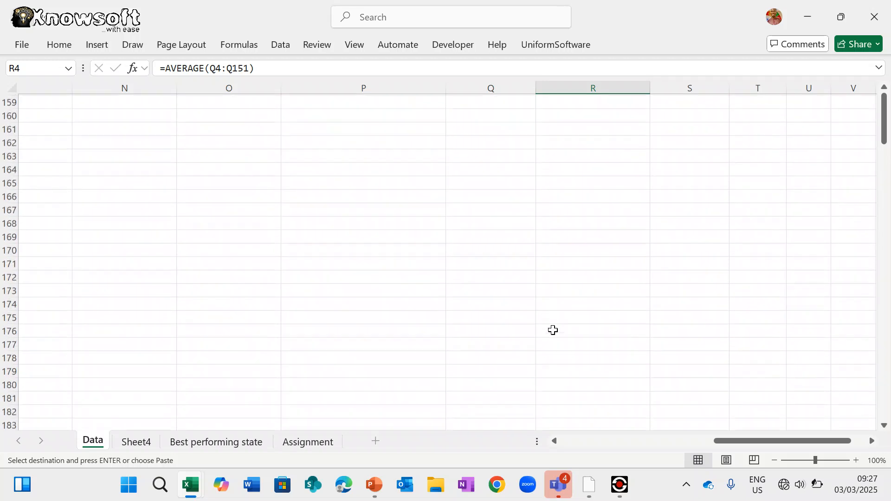
{"action": "scroll", "coordinate": [554, 330], "scroll_direction": "up", "scroll_amount": 7}
{"action": "left_click", "coordinate": [484, 296]}
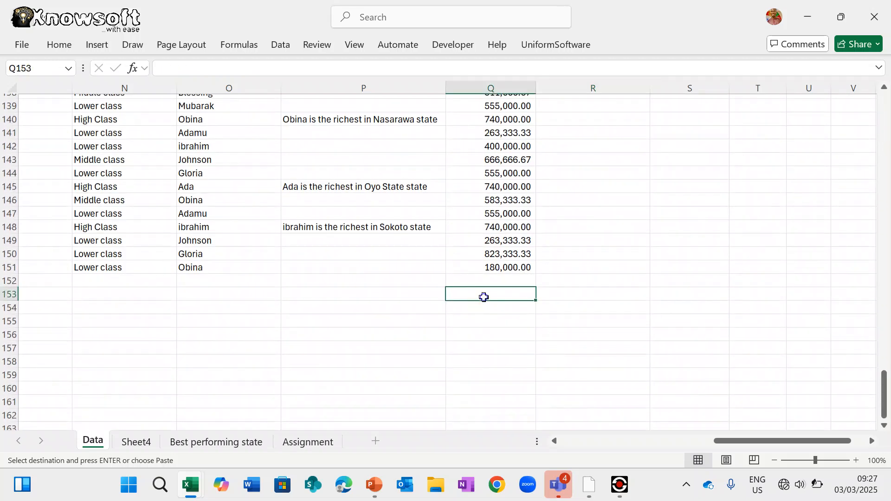
{"action": "right_click", "coordinate": [484, 297]}
{"action": "left_click", "coordinate": [522, 96]}
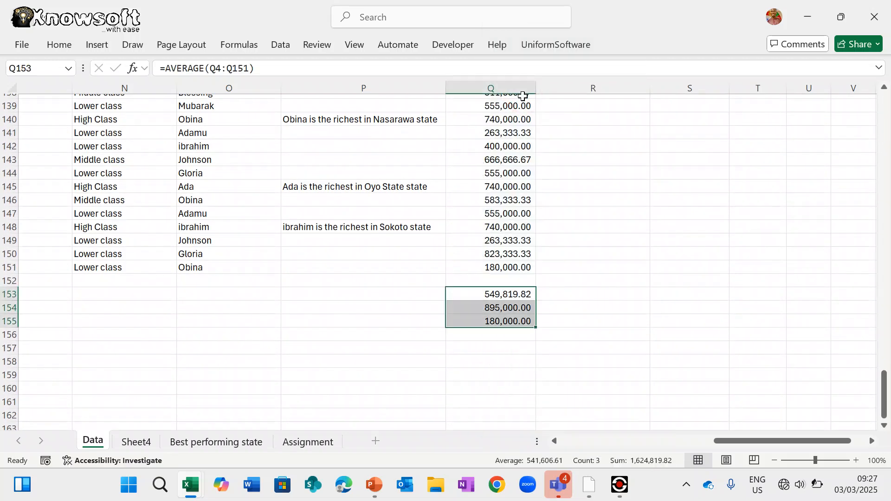
- Label the summary rows Average, Highest and Lowesr in P153:P155
{"action": "left_click", "coordinate": [417, 293]}
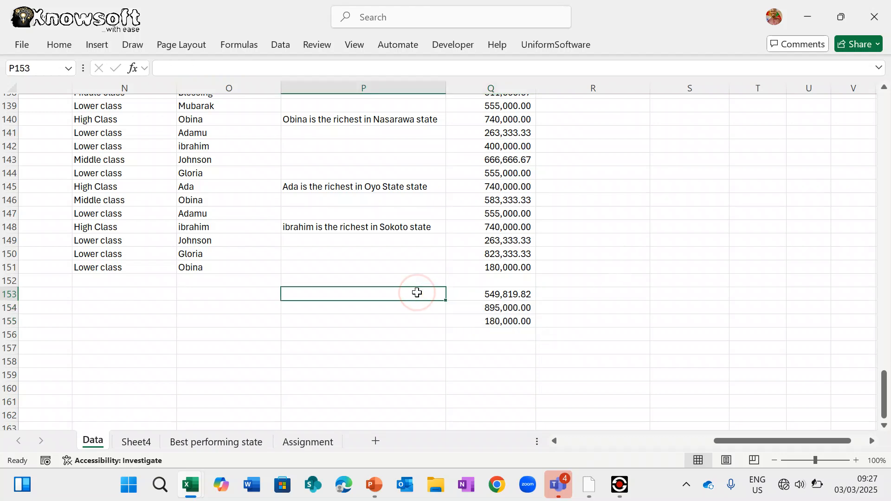
{"action": "type", "text": "Average"}
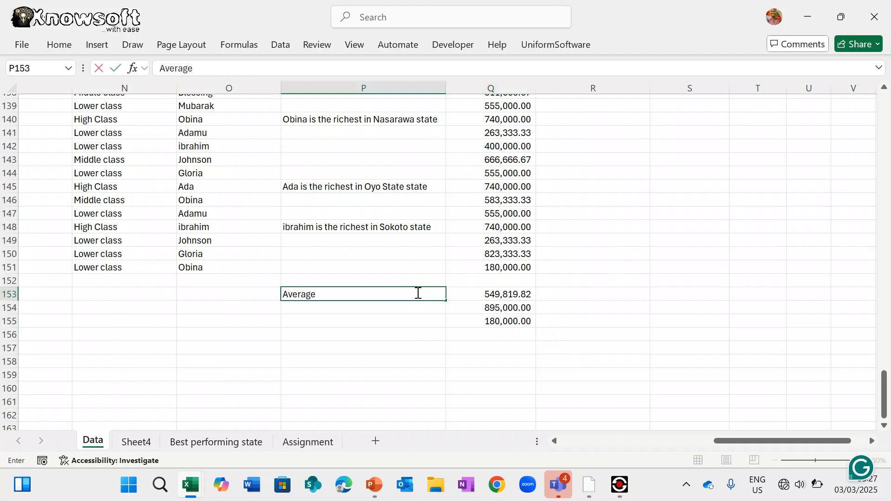
{"action": "key", "text": "Return"}
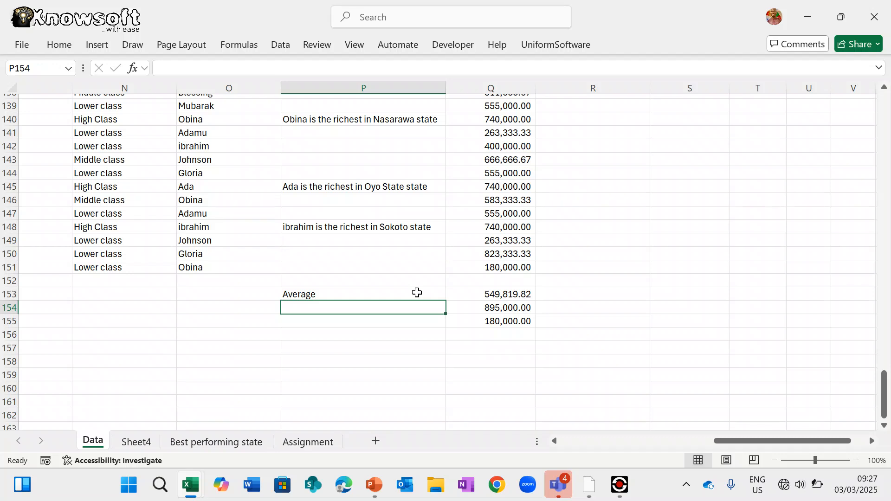
{"action": "type", "text": "Highe"}
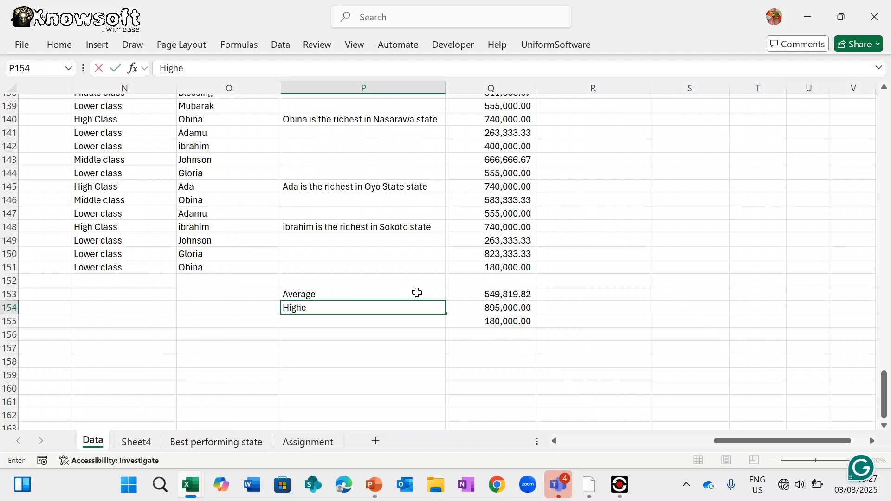
{"action": "type", "text": "st"}
{"action": "key", "text": "Return"}
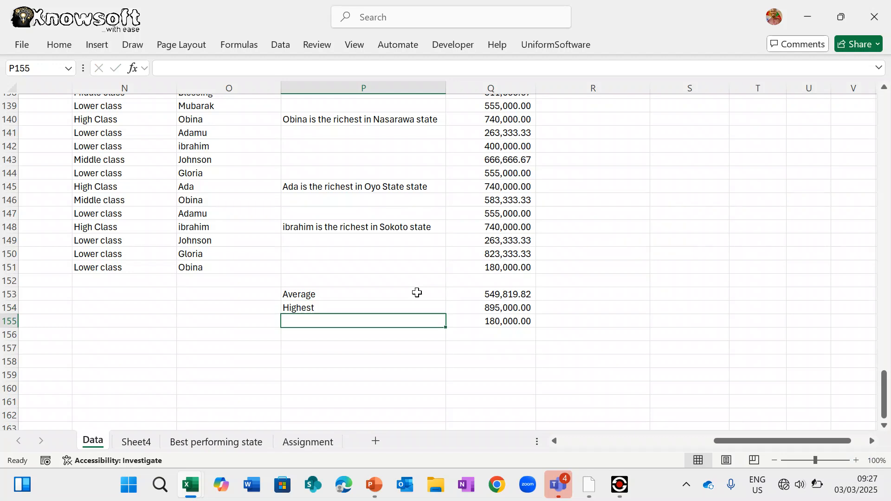
{"action": "type", "text": "Hig"}
{"action": "key", "text": "BackSpace"}
{"action": "key", "text": "BackSpace"}
{"action": "key", "text": "BackSpace"}
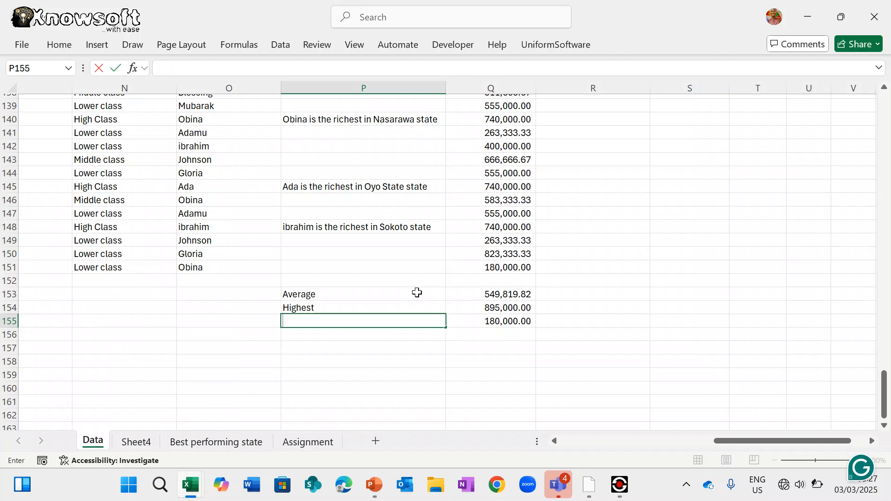
{"action": "type", "text": "Lowesr"}
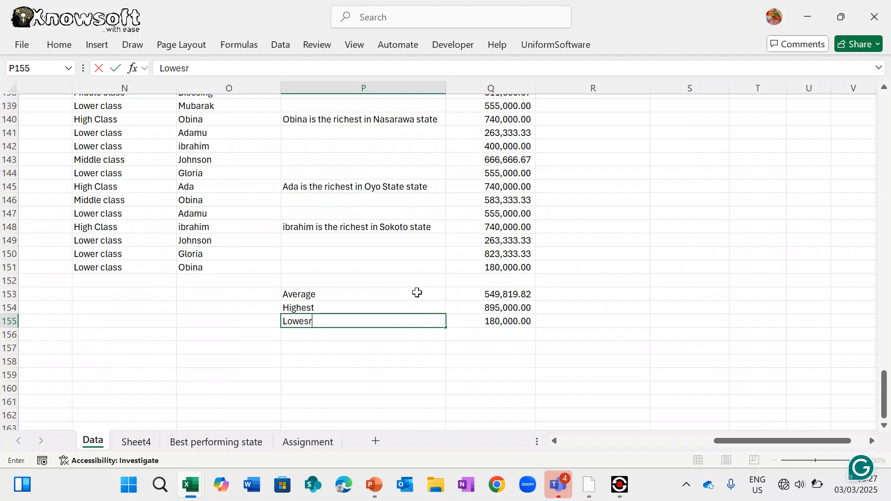
{"action": "key", "text": "ctrl+Home"}
- Inspect the existing IF formula in K13
{"action": "type", "text": "t"}
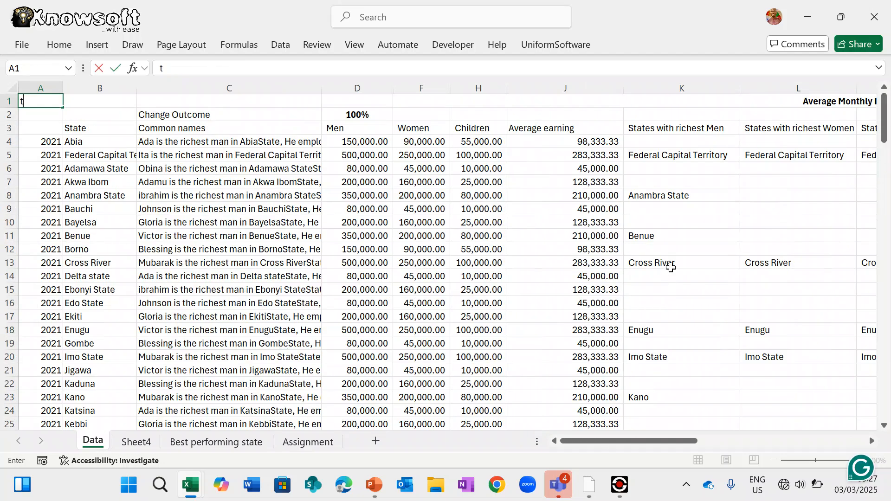
{"action": "left_click", "coordinate": [671, 268]}
{"action": "scroll", "coordinate": [672, 269], "scroll_direction": "right", "scroll_amount": 5}
{"action": "scroll", "coordinate": [672, 269], "scroll_direction": "left", "scroll_amount": 3}
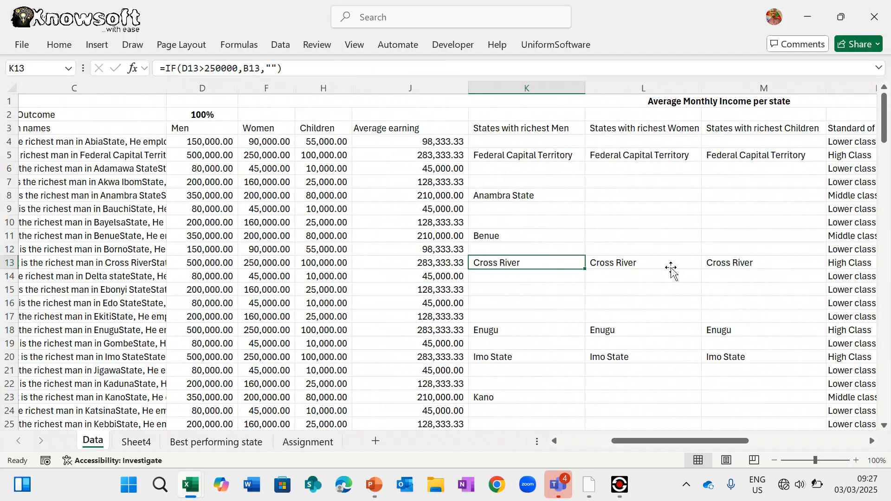
{"action": "scroll", "coordinate": [670, 268], "scroll_direction": "right", "scroll_amount": 6}
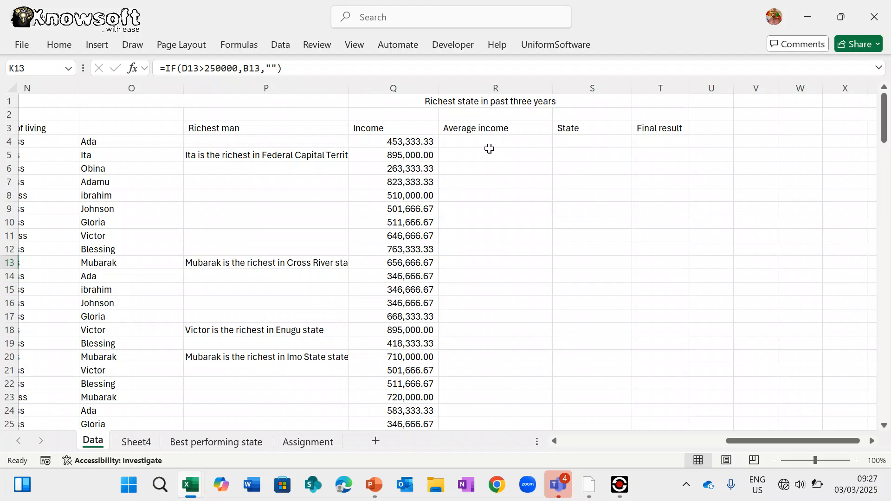
- Begin the formula =if(Q4> in R4 to test Q4's income
{"action": "left_click", "coordinate": [496, 144]}
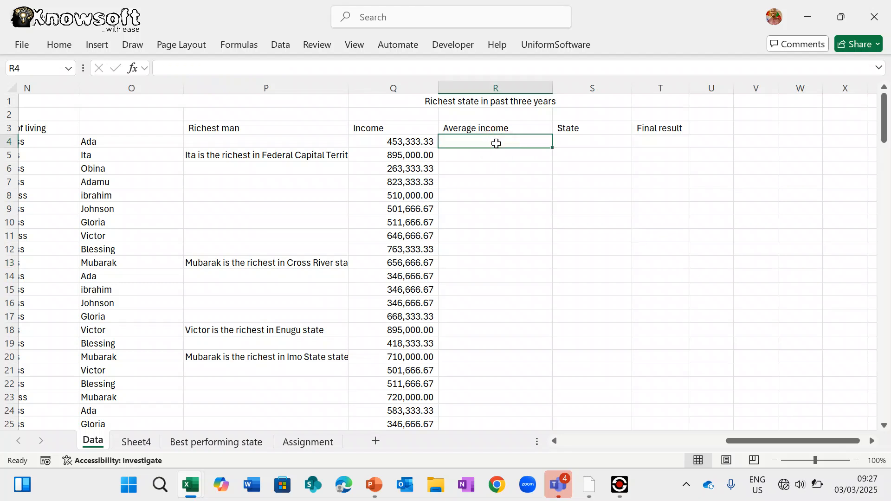
{"action": "type", "text": "="}
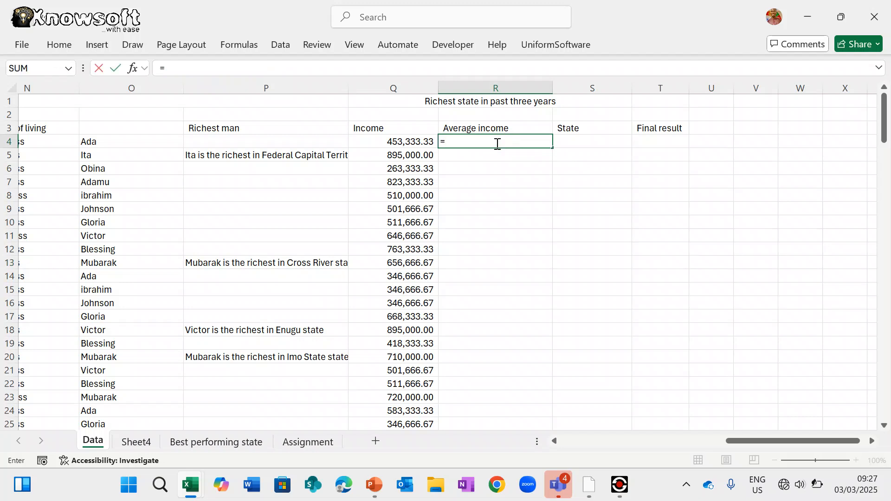
{"action": "type", "text": "if("}
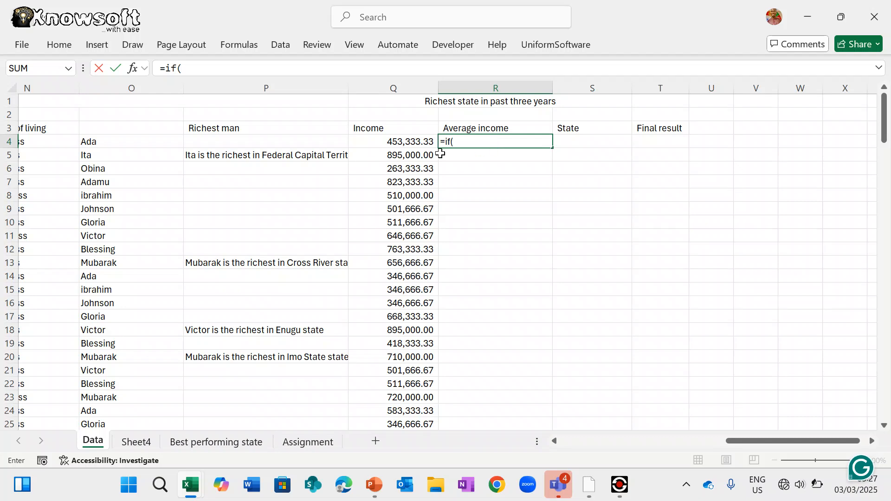
{"action": "left_click", "coordinate": [404, 140]}
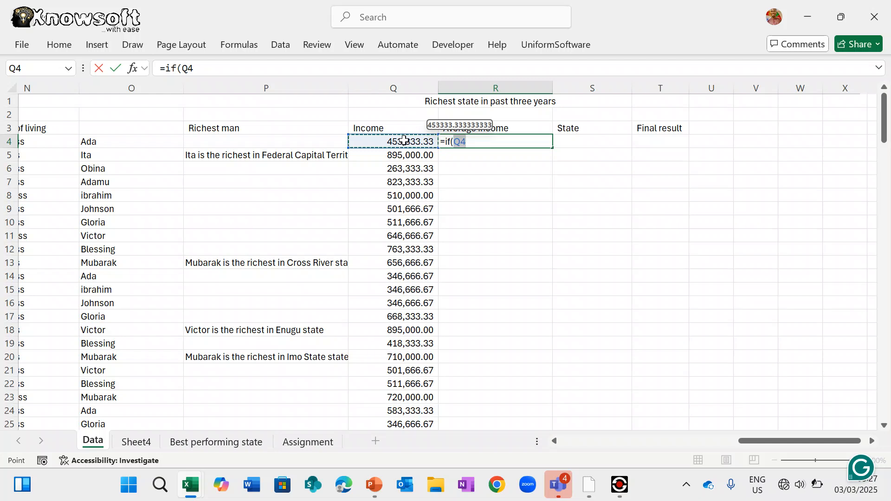
{"action": "type", "text": ">="}
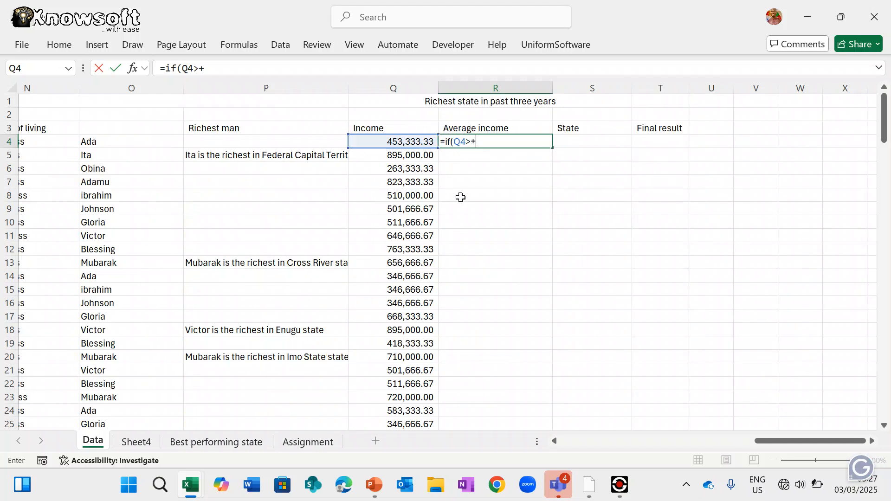
{"action": "scroll", "coordinate": [481, 306], "scroll_direction": "down", "scroll_amount": 20}
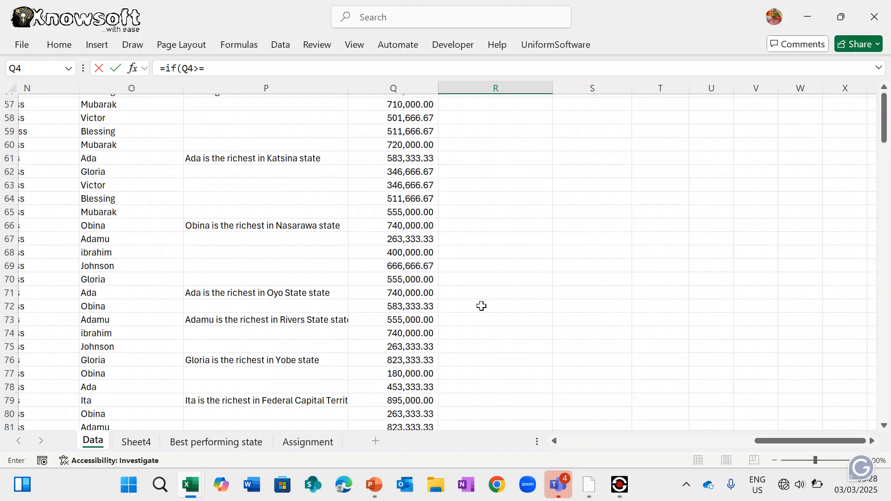
{"action": "scroll", "coordinate": [481, 306], "scroll_direction": "up", "scroll_amount": 10}
{"action": "scroll", "coordinate": [481, 306], "scroll_direction": "up", "scroll_amount": 1}
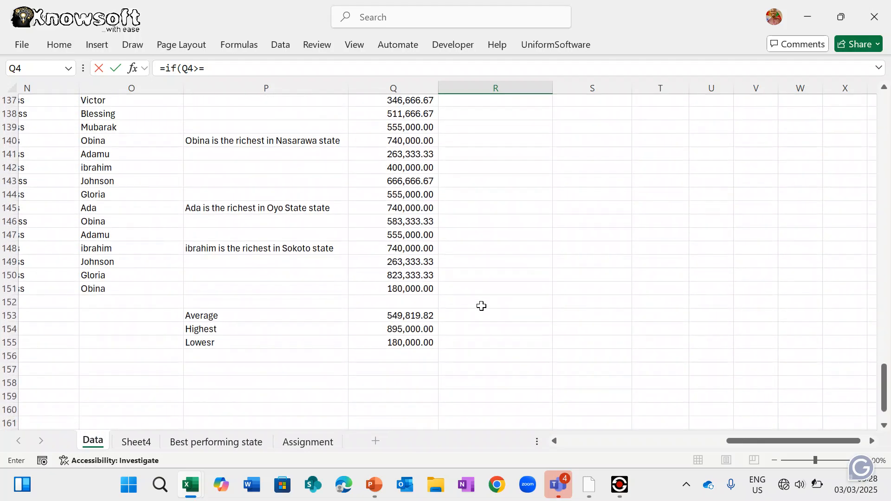
- Extend R4 to =if(Q4>=Q154,"Richest state in 5yrs","Middle Class State" after dismissing a battery warning
{"action": "type", "text": "="}
{"action": "left_click", "coordinate": [405, 331]}
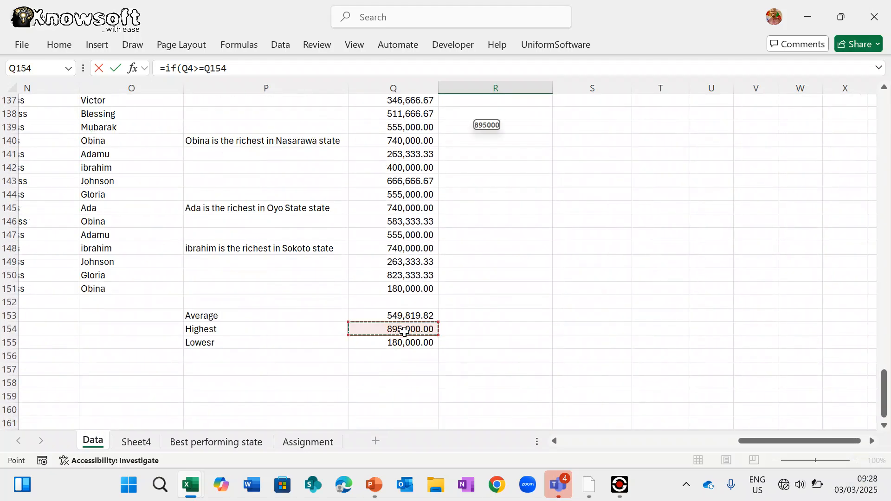
{"action": "type", "text": ",\"Richest state in 5yrs"}
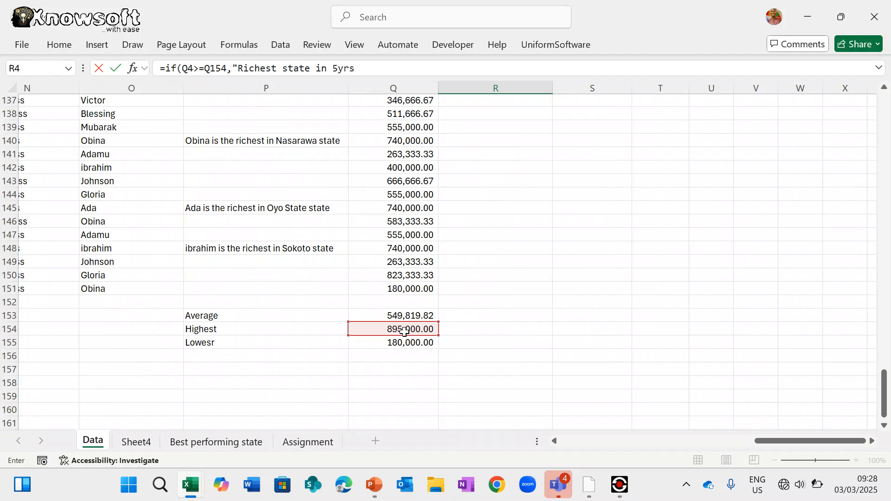
{"action": "type", "text": "\""}
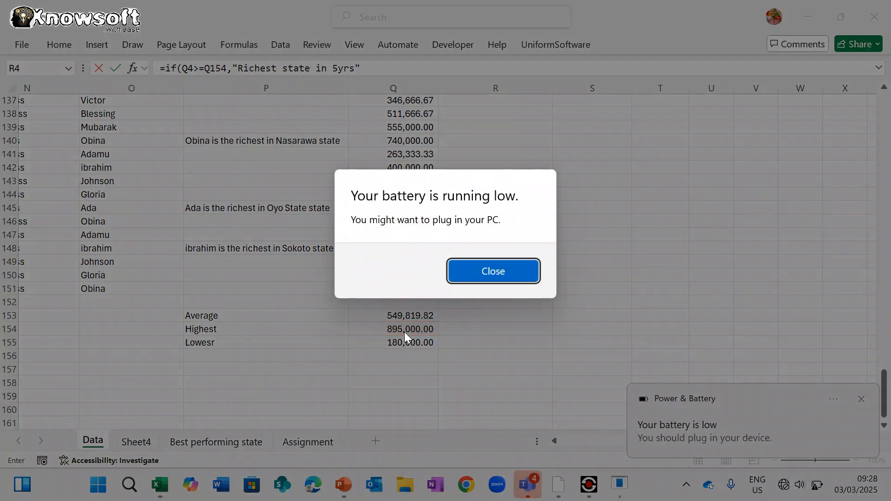
{"action": "left_click", "coordinate": [500, 271]}
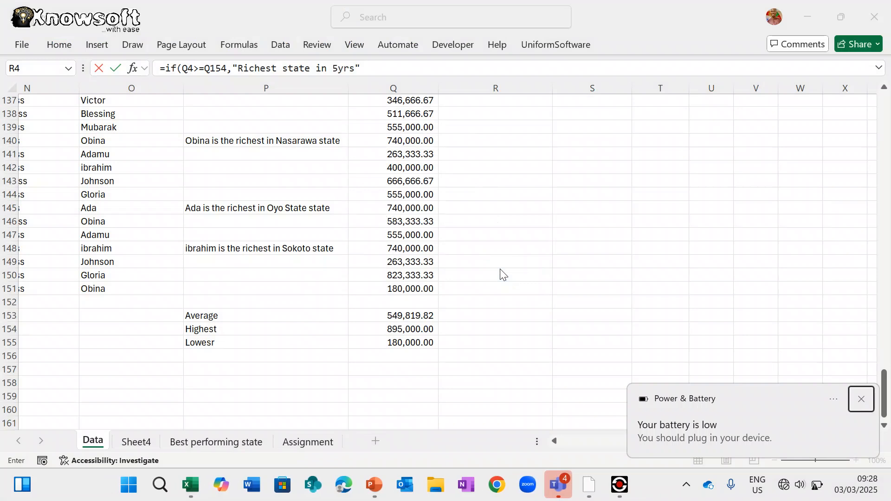
{"action": "left_click", "coordinate": [376, 64]}
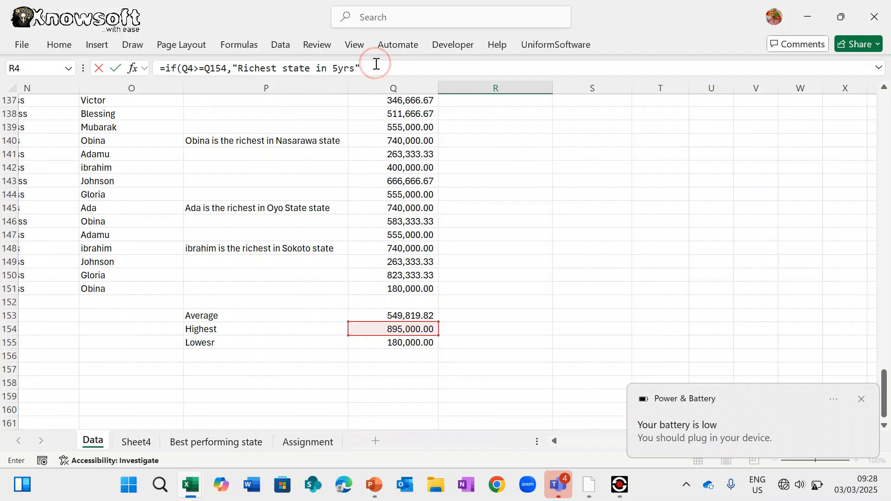
{"action": "left_click", "coordinate": [369, 71]}
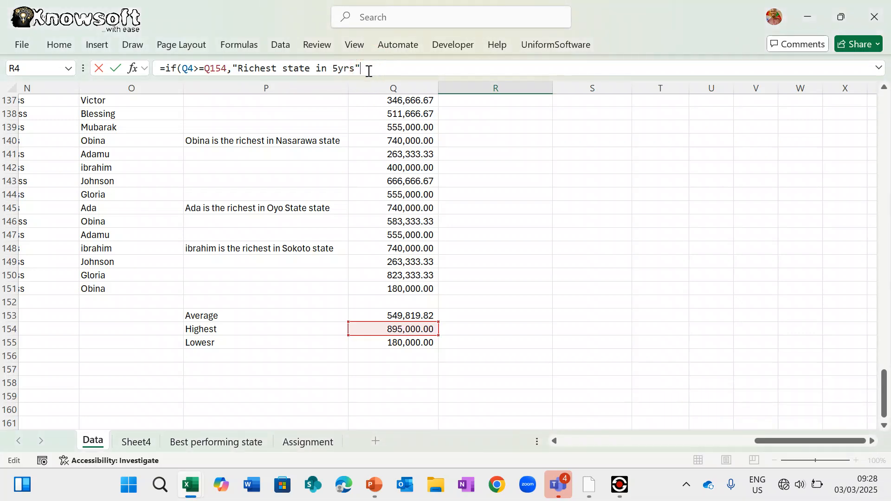
{"action": "type", "text": ",\"Midd"}
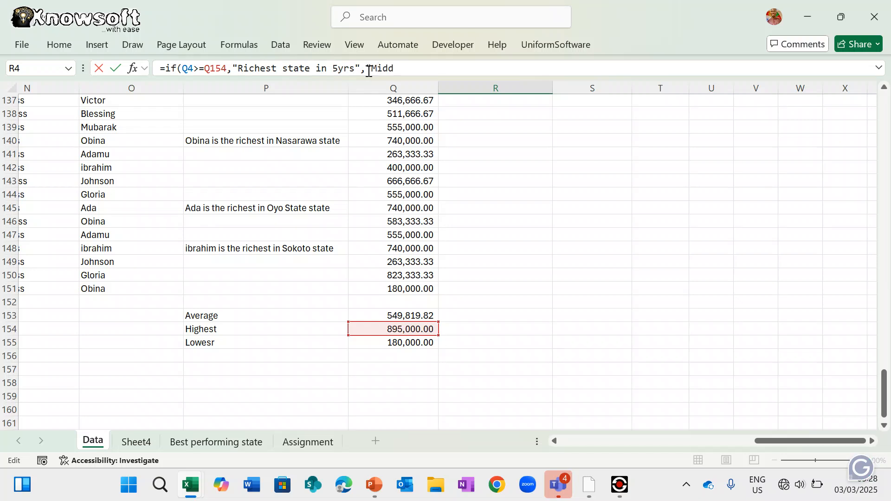
{"action": "type", "text": "le Class State"}
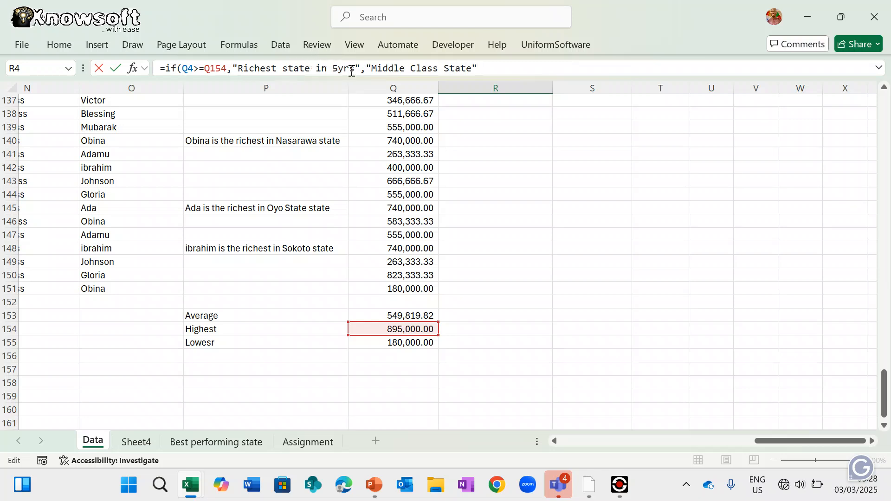
- Wrap the richest-state text in CONCATENATE, starting with B4's state name
{"action": "left_click", "coordinate": [234, 67]}
{"action": "type", "text": "Conca"}
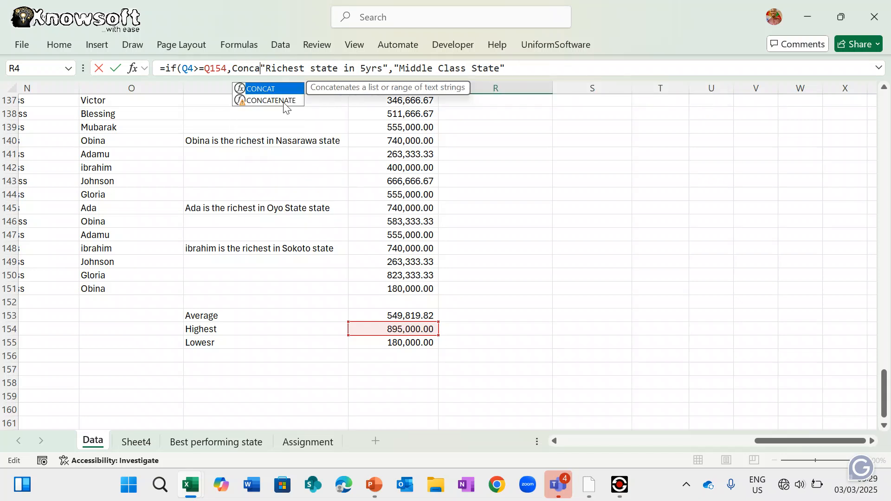
{"action": "double_click", "coordinate": [284, 101]}
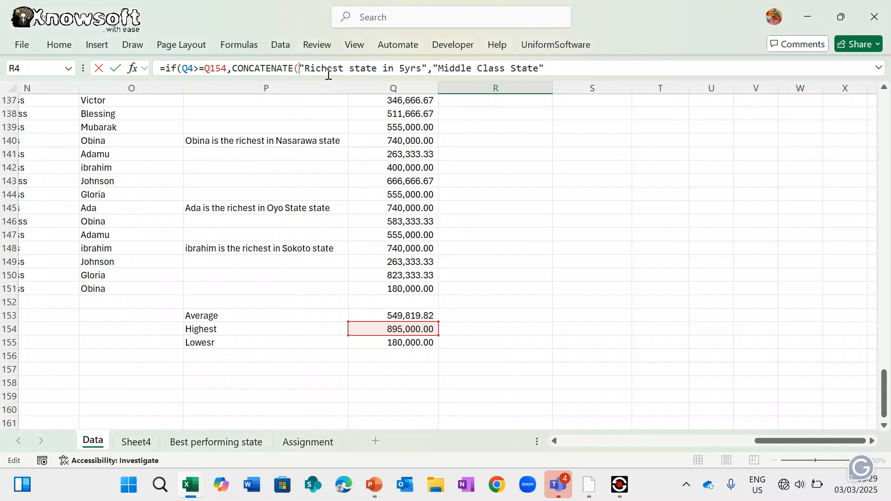
{"action": "scroll", "coordinate": [335, 168], "scroll_direction": "up", "scroll_amount": 20}
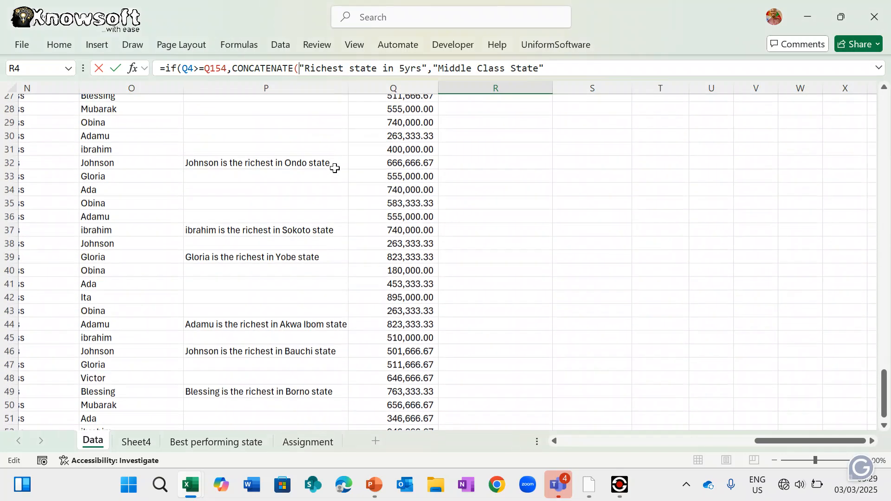
{"action": "scroll", "coordinate": [335, 168], "scroll_direction": "left", "scroll_amount": 10}
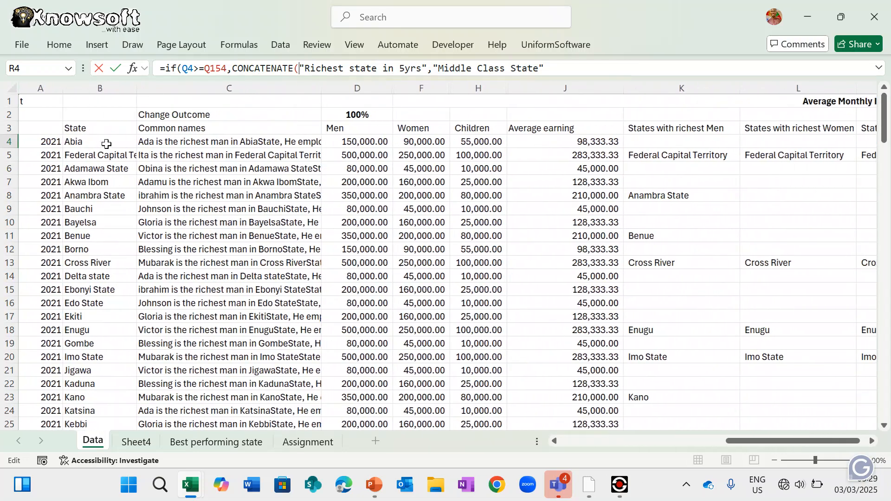
{"action": "left_click", "coordinate": [97, 143]}
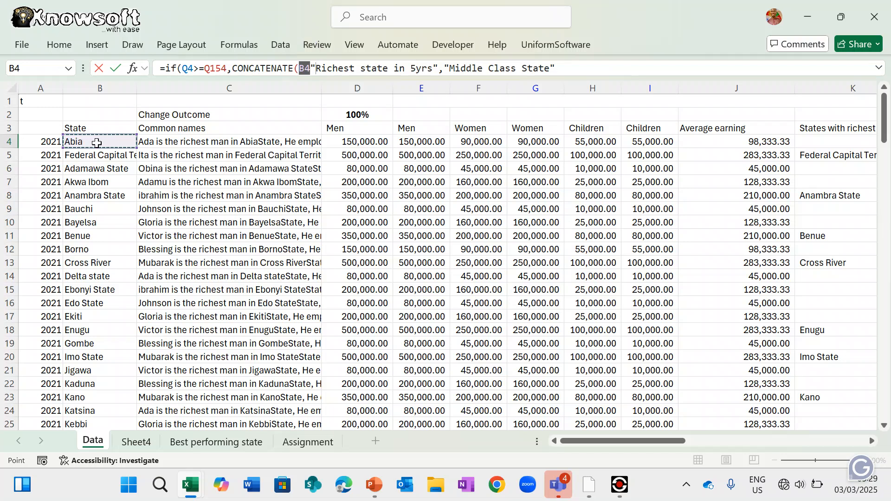
{"action": "type", "text": ","}
{"action": "key", "text": "Right"}
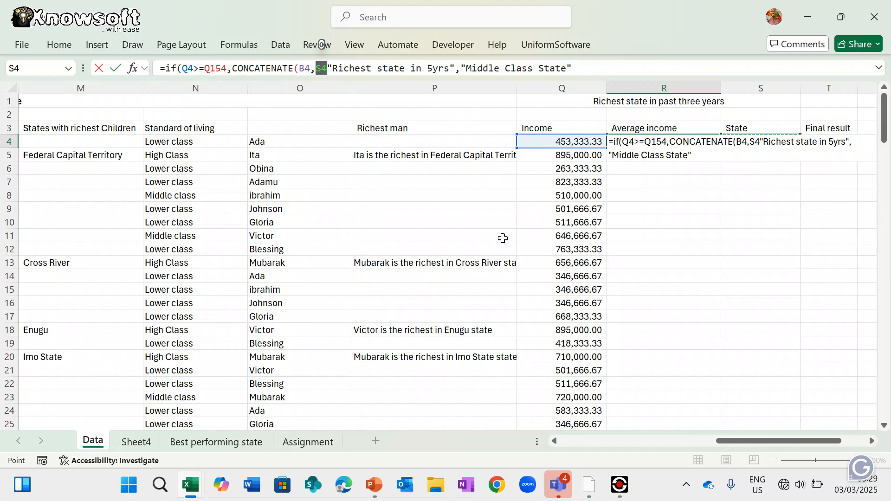
{"action": "key", "text": "BackSpace"}
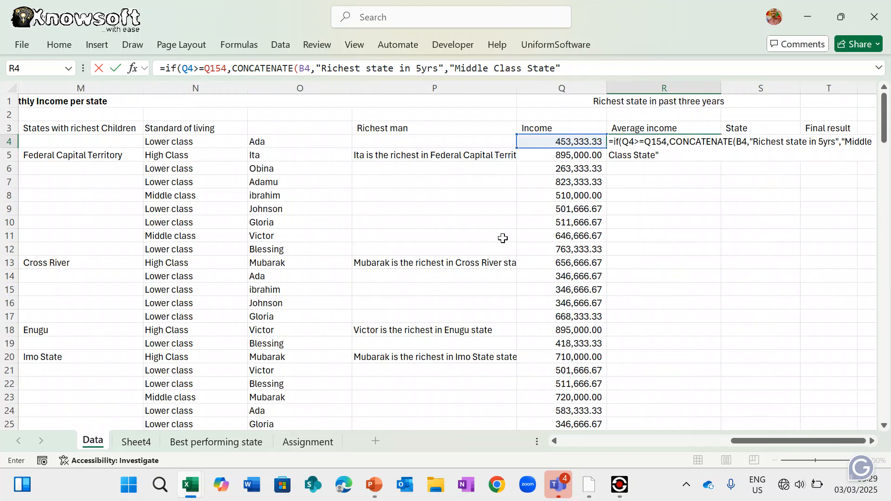
- Change the CONCATENATE text to "is the richest state in the past 5yrs"
{"action": "left_click", "coordinate": [326, 66]}
{"action": "type", "text": "is"}
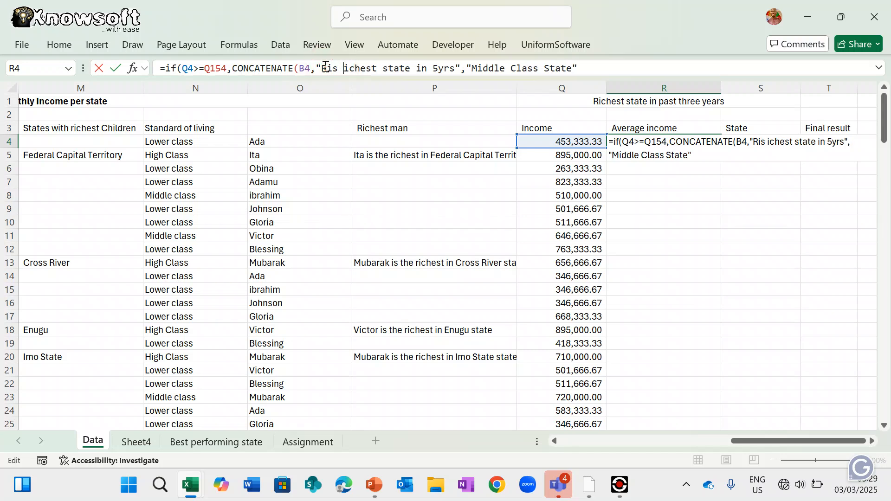
{"action": "key", "text": "BackSpace"}
{"action": "key", "text": "BackSpace"}
{"action": "key", "text": "BackSpace"}
{"action": "key", "text": "BackSpace"}
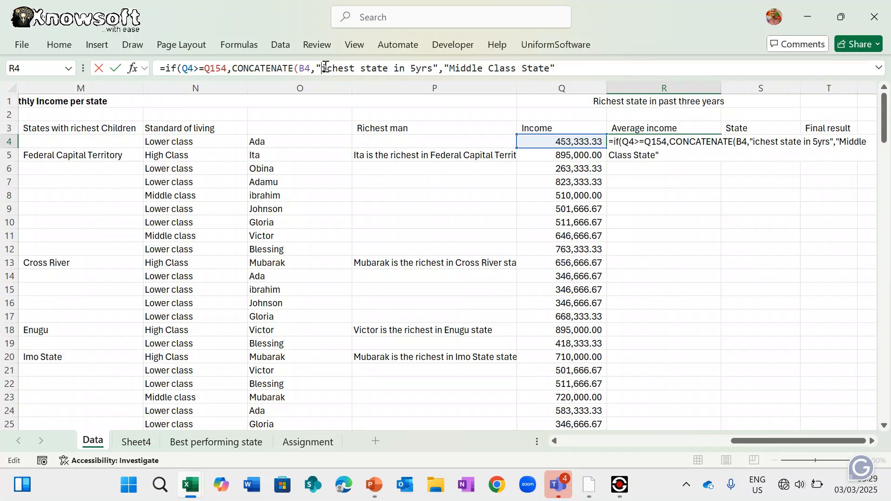
{"action": "key", "text": "Delete"}
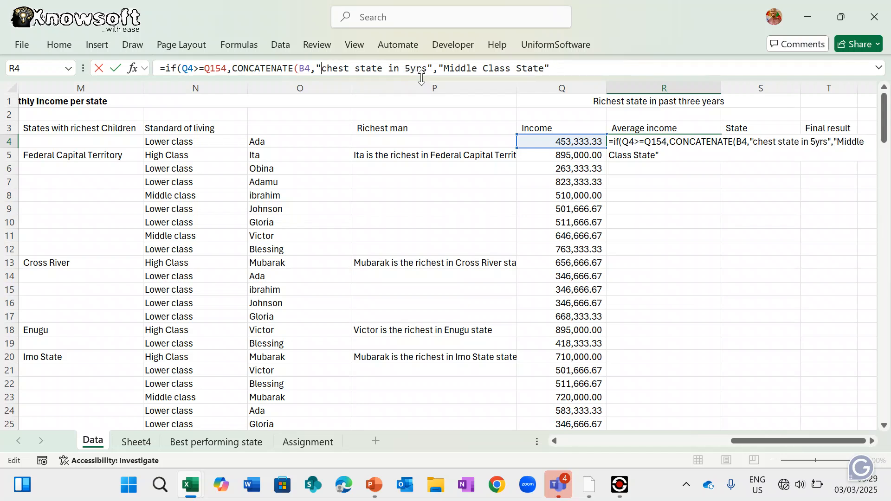
{"action": "type", "text": "is the "}
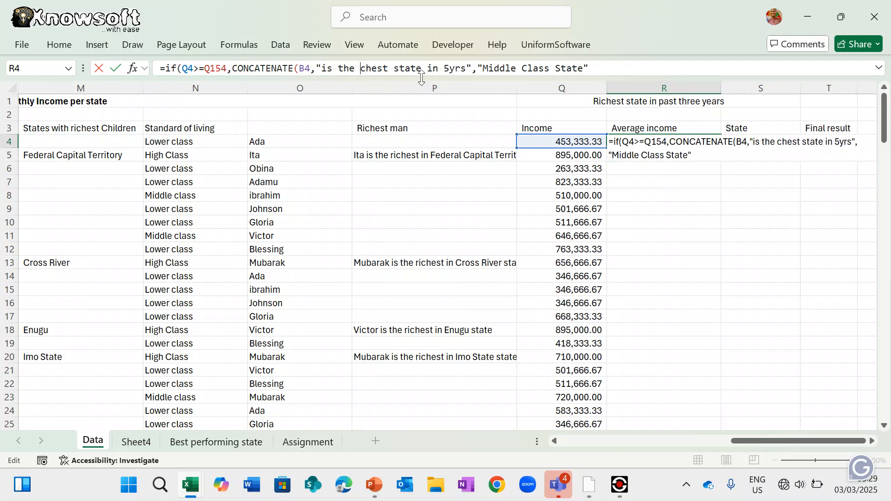
{"action": "type", "text": "ri"}
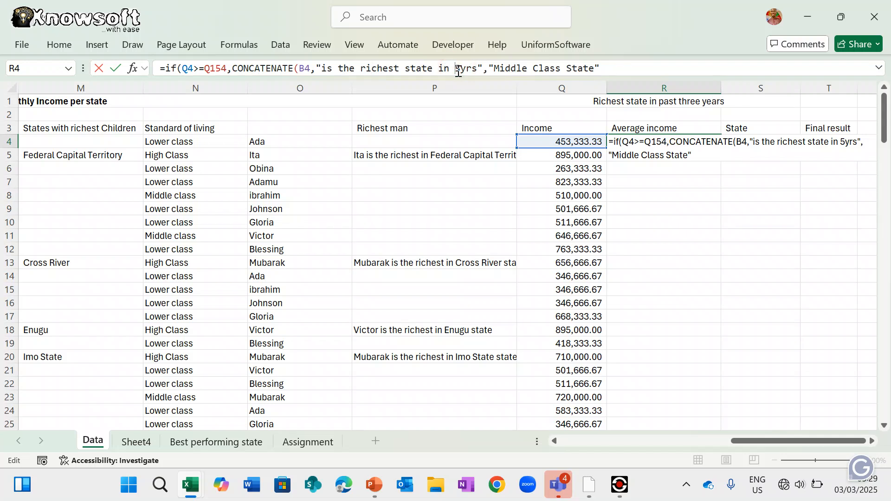
{"action": "type", "text": "the "}
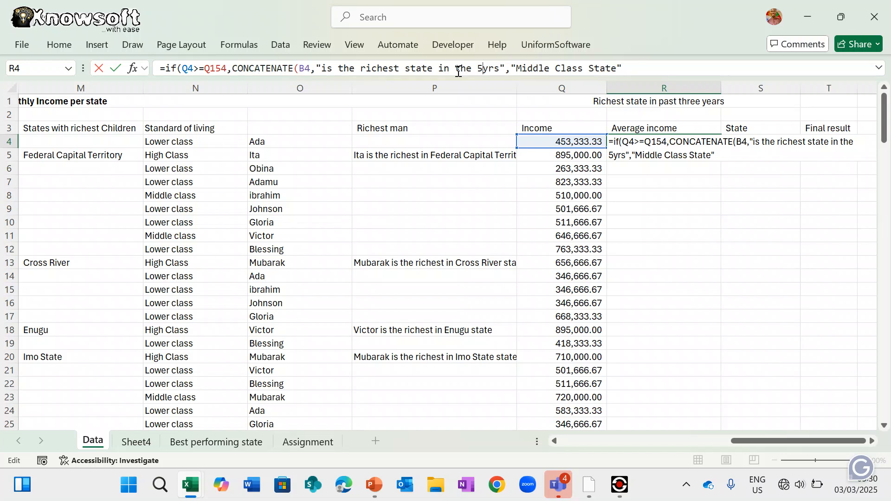
{"action": "type", "text": "past 5yrs\""}
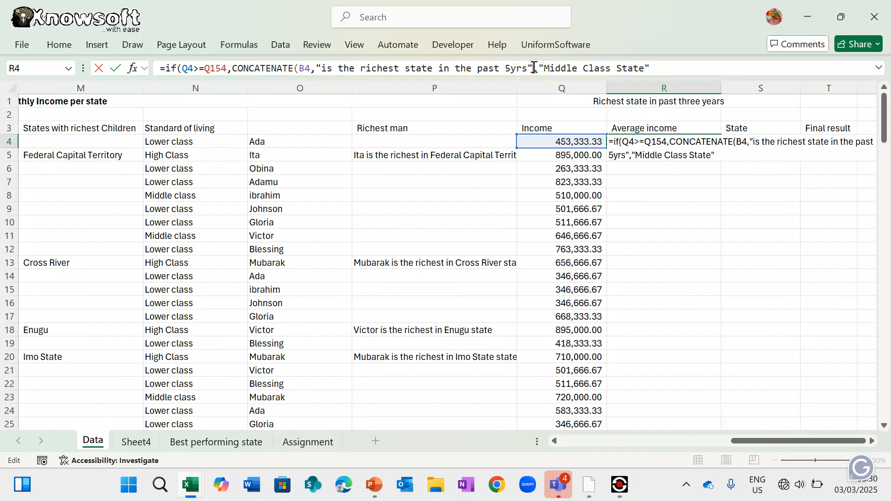
{"action": "type", "text": ")"}
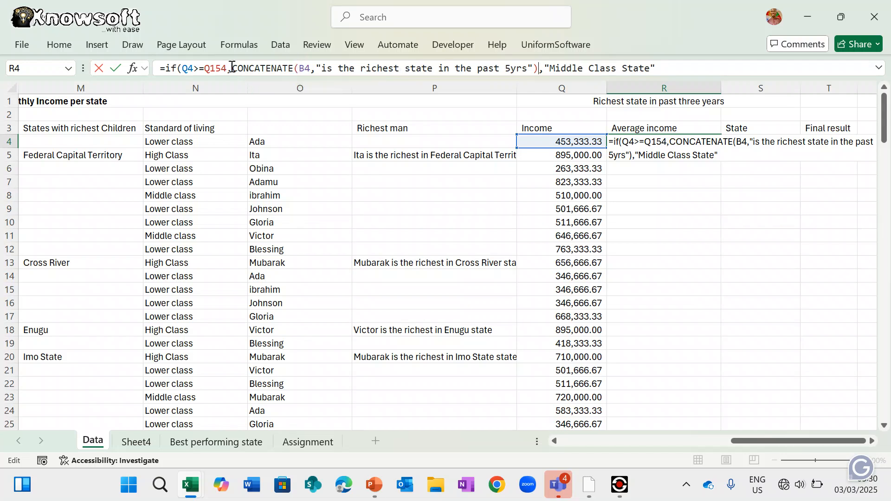
- Reuse the richest-state CONCATENATE as the IF's false branch before Middle Class State
{"action": "left_click_drag", "start_coordinate": [232, 66], "coordinate": [541, 66]}
{"action": "key", "text": "ctrl+c"}
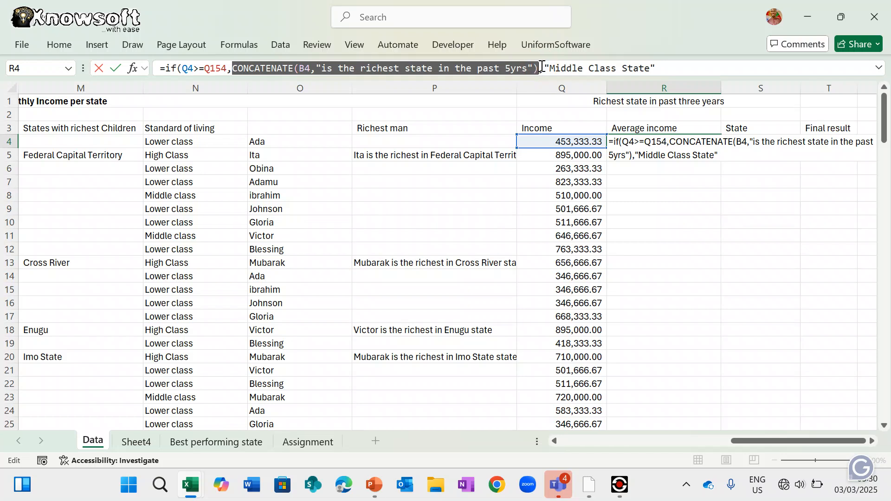
{"action": "left_click", "coordinate": [551, 68]}
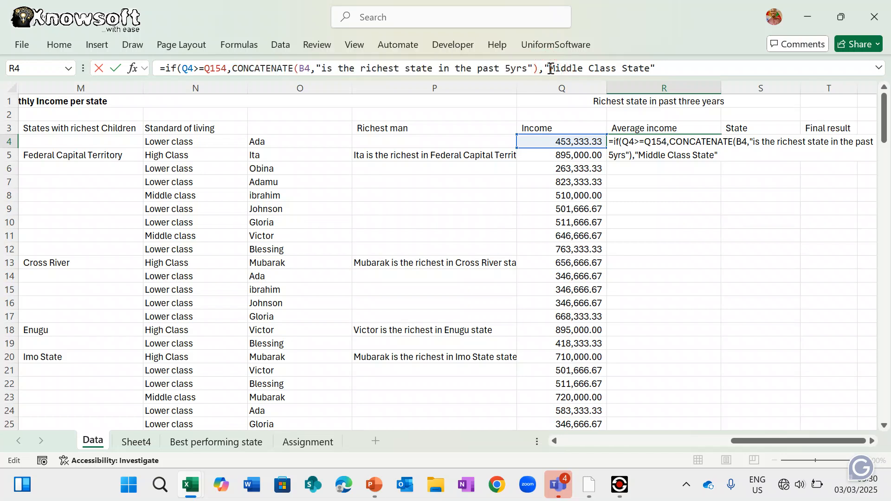
{"action": "key", "text": "BackSpace"}
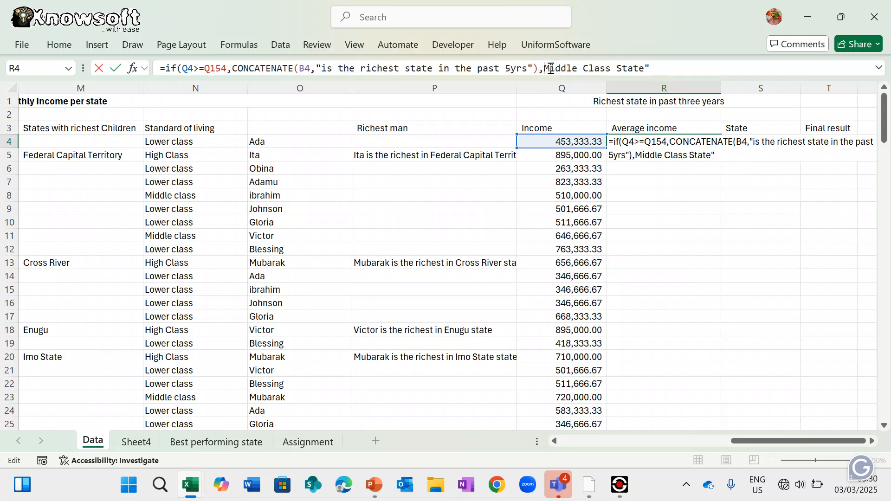
{"action": "key", "text": "ctrl+v"}
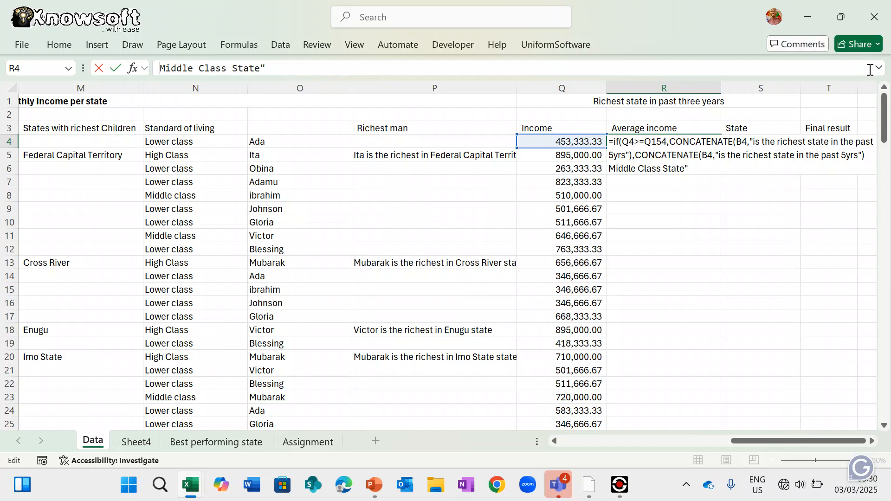
- Change the second CONCATENATE's text to "is a Middle Class State in the past 5yrs"
{"action": "left_click", "coordinate": [879, 68]}
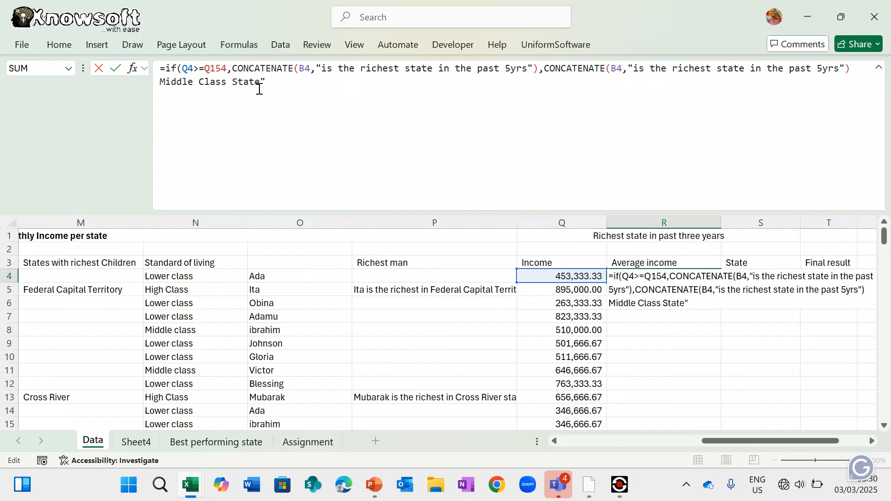
{"action": "left_click_drag", "start_coordinate": [262, 83], "coordinate": [160, 88]}
{"action": "key", "text": "ctrl+c"}
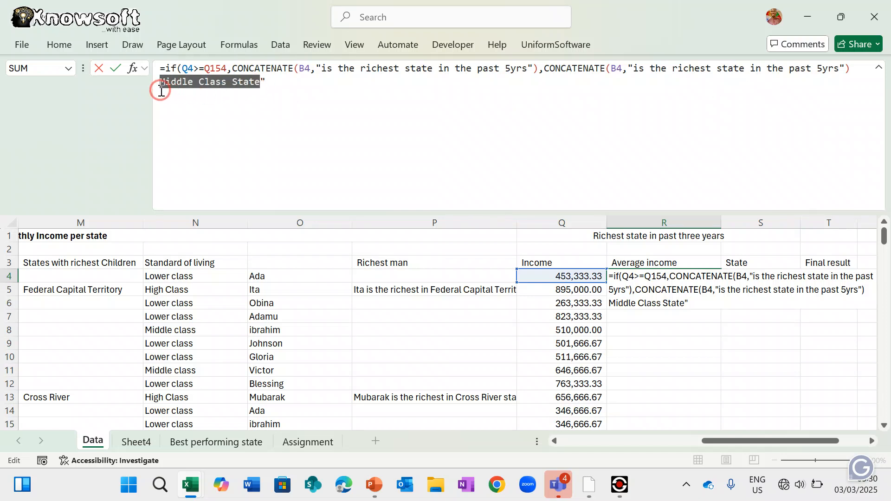
{"action": "key", "text": "BackSpace"}
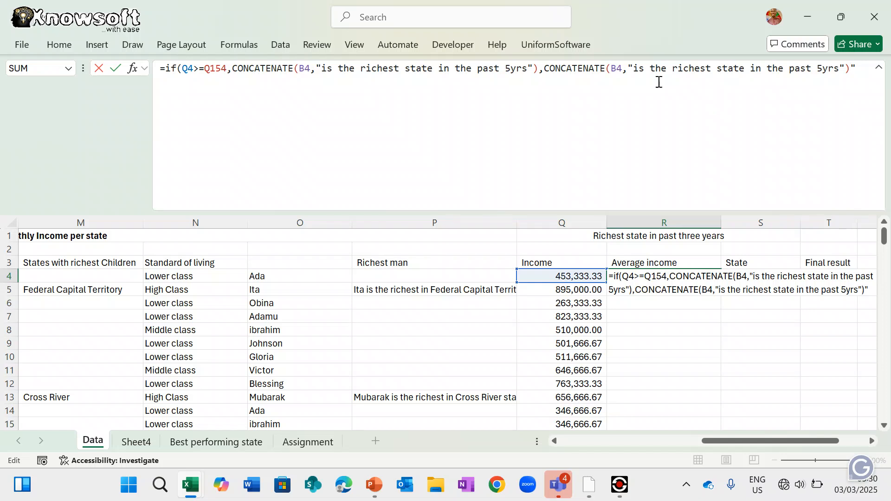
{"action": "left_click", "coordinate": [844, 79]}
{"action": "left_click_drag", "start_coordinate": [651, 68], "coordinate": [743, 70]}
{"action": "key", "text": "ctrl+v"}
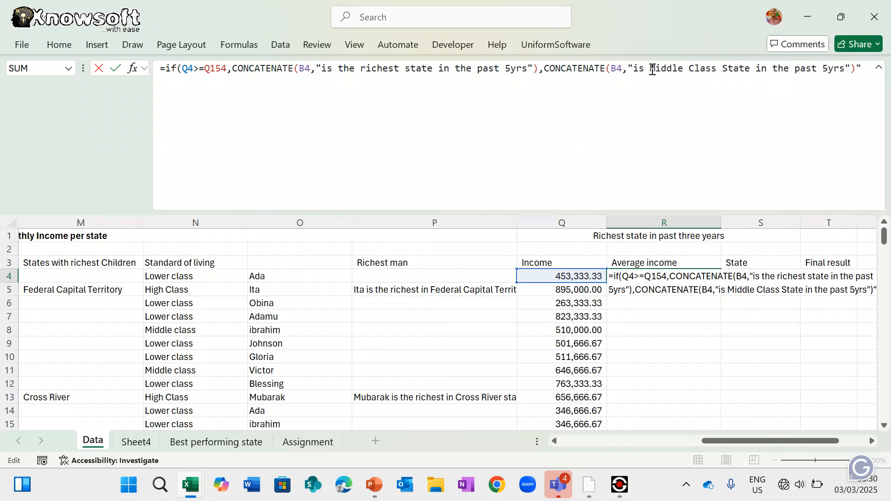
{"action": "left_click", "coordinate": [652, 69]}
{"action": "type", "text": "a"}
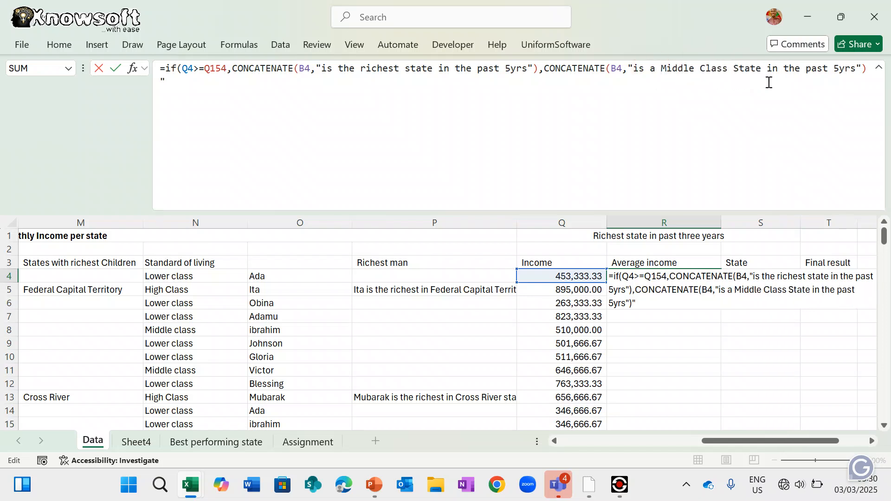
- Close the formula's parentheses, remove the stray quote, and commit R4
{"action": "left_click", "coordinate": [868, 68]}
{"action": "type", "text": ")"}
{"action": "key", "text": "Return"}
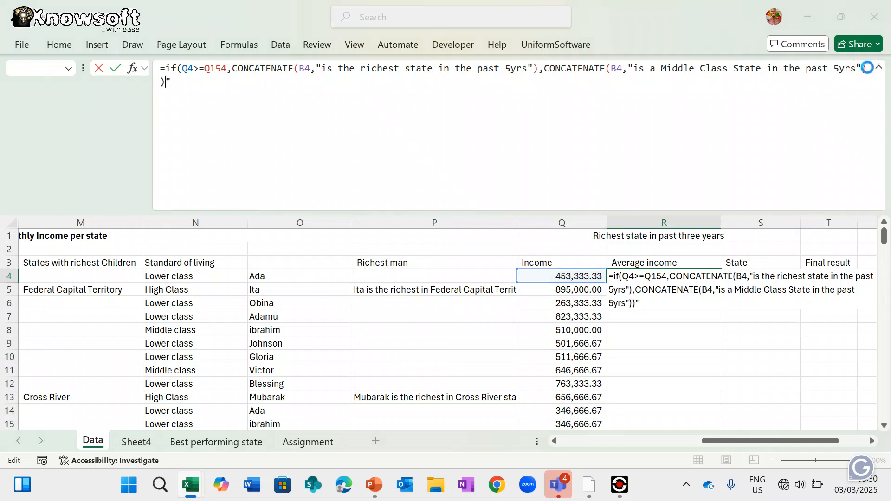
{"action": "key", "text": "Return"}
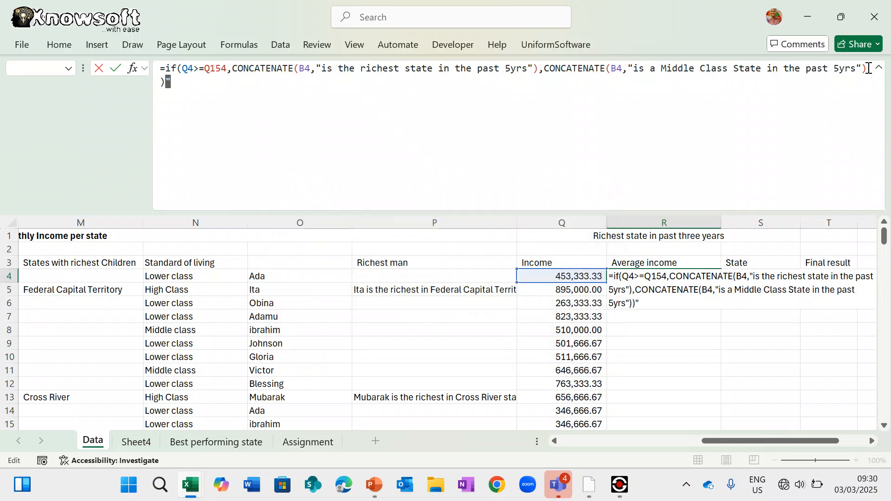
{"action": "key", "text": "BackSpace"}
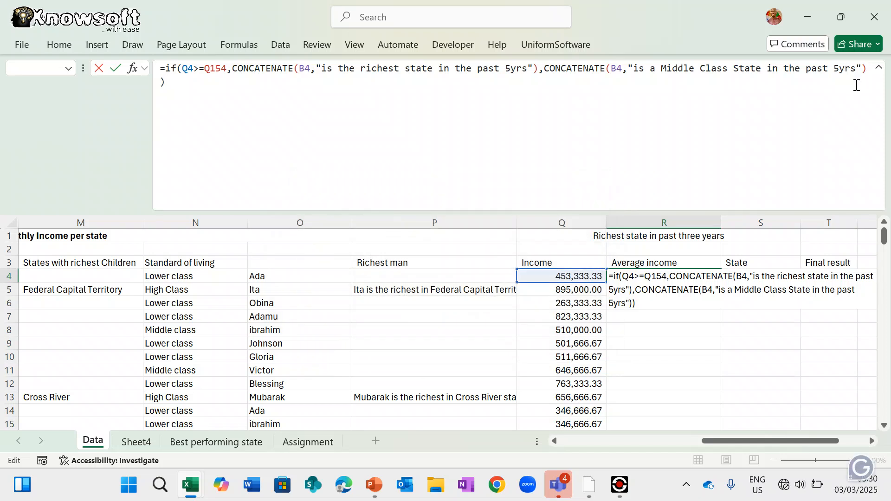
{"action": "key", "text": "Return"}
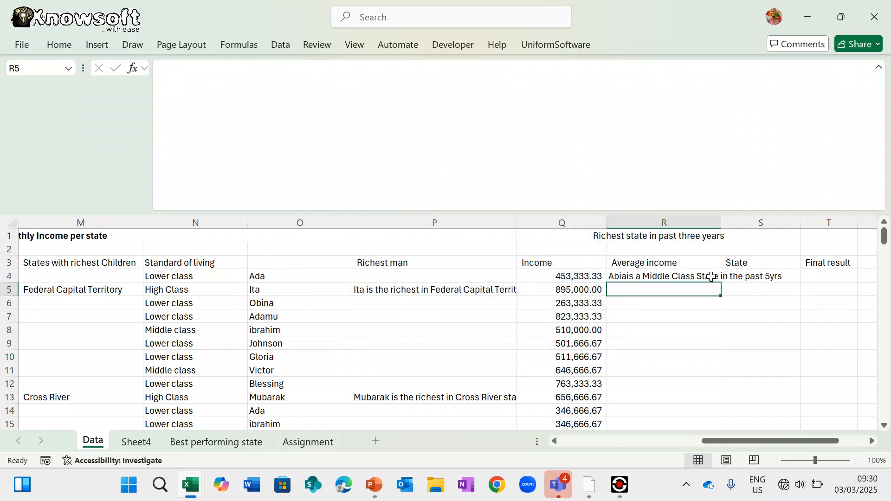
- Make R4's threshold $Q$154 and fill the label formula down column R
{"action": "left_click", "coordinate": [637, 276]}
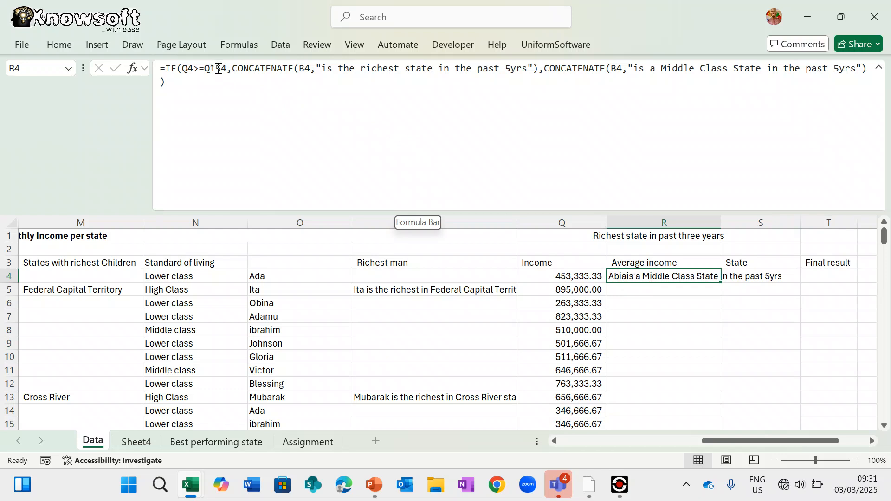
{"action": "left_click", "coordinate": [218, 68]}
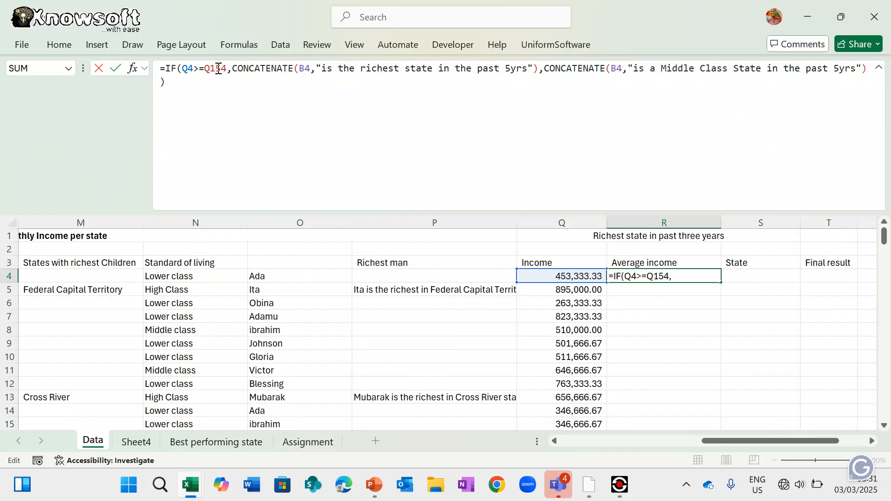
{"action": "key", "text": "F4"}
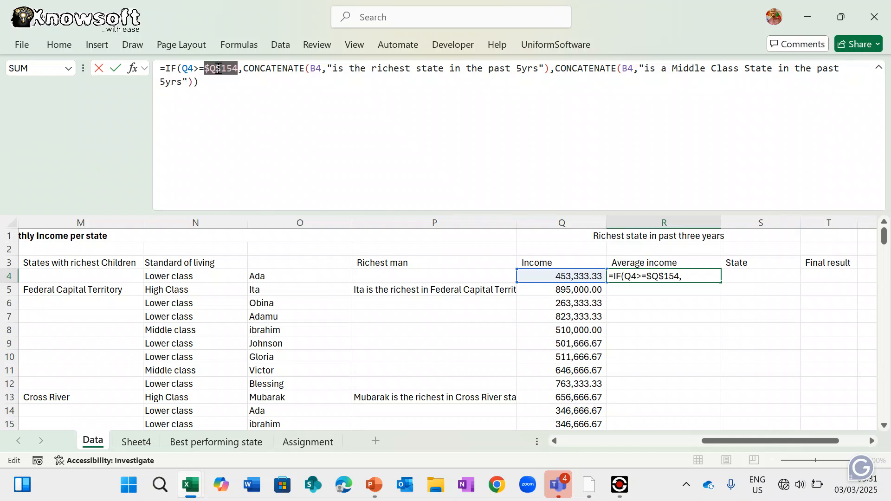
{"action": "key", "text": "Return"}
{"action": "key", "text": "Return"}
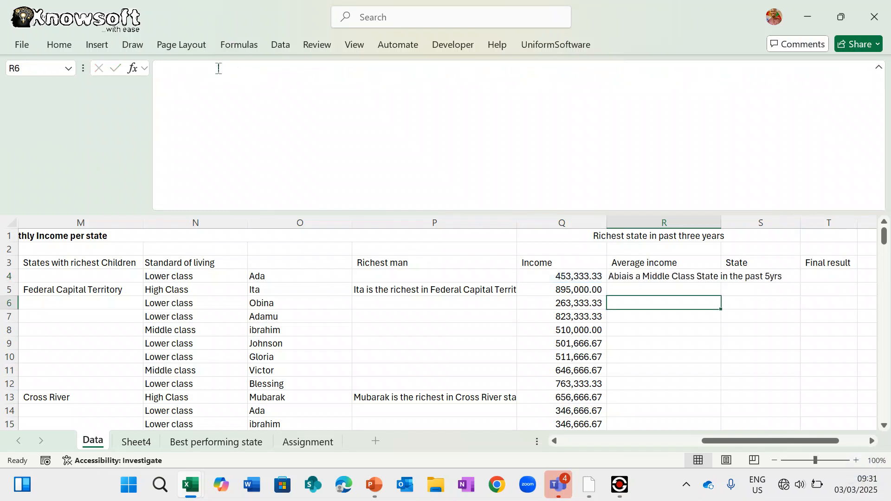
{"action": "left_click", "coordinate": [678, 278]}
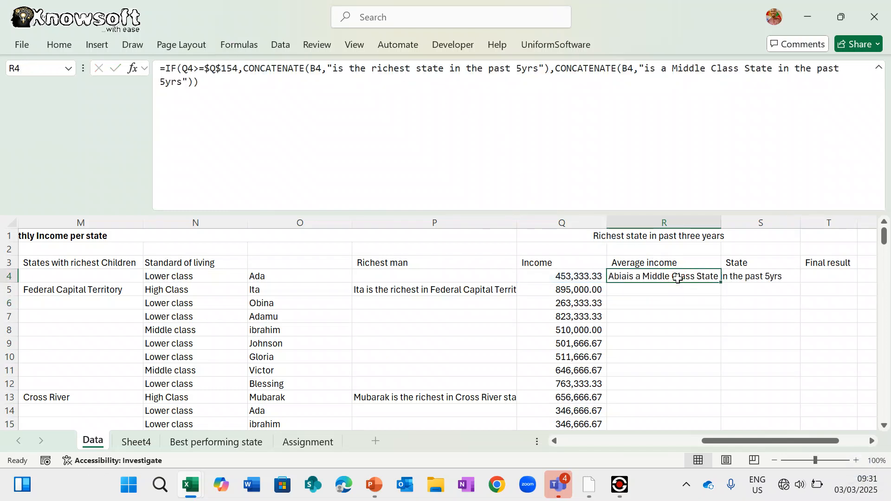
{"action": "double_click", "coordinate": [723, 280]}
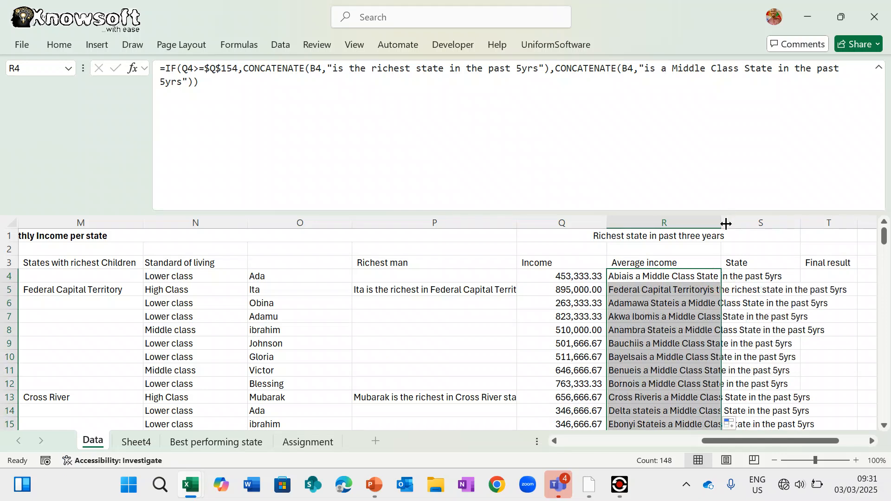
- Widen column R and check the filled labels, such as R9
{"action": "left_click_drag", "start_coordinate": [722, 223], "coordinate": [783, 217]}
{"action": "scroll", "coordinate": [743, 344], "scroll_direction": "down", "scroll_amount": 3}
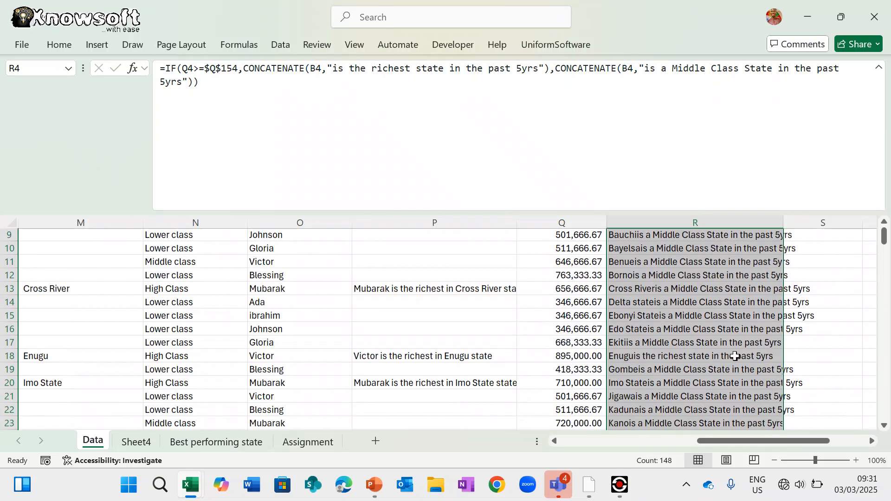
{"action": "scroll", "coordinate": [735, 356], "scroll_direction": "up", "scroll_amount": 1}
{"action": "scroll", "coordinate": [735, 356], "scroll_direction": "up", "scroll_amount": 2}
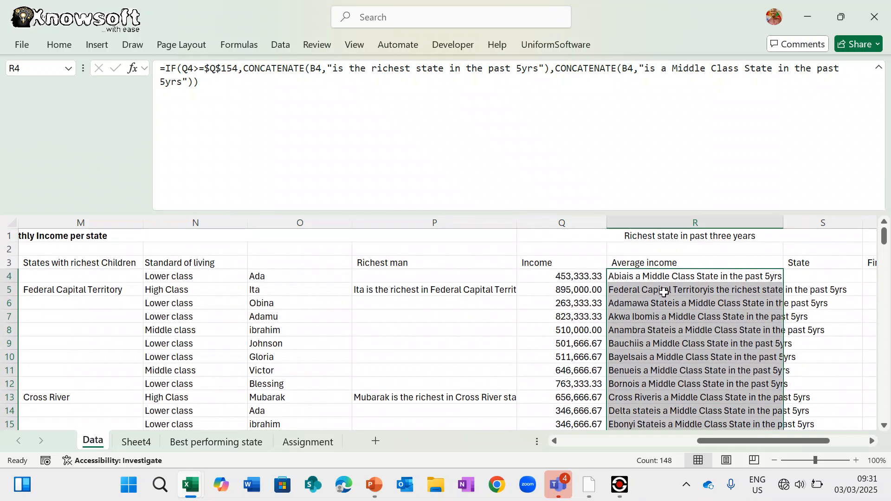
{"action": "left_click", "coordinate": [649, 274]}
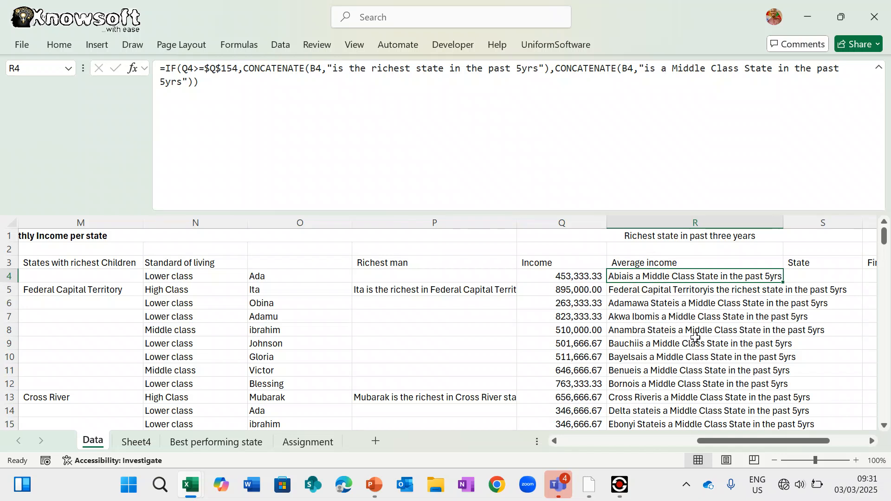
{"action": "left_click", "coordinate": [695, 342]}
{"action": "scroll", "coordinate": [710, 378], "scroll_direction": "down", "scroll_amount": 1}
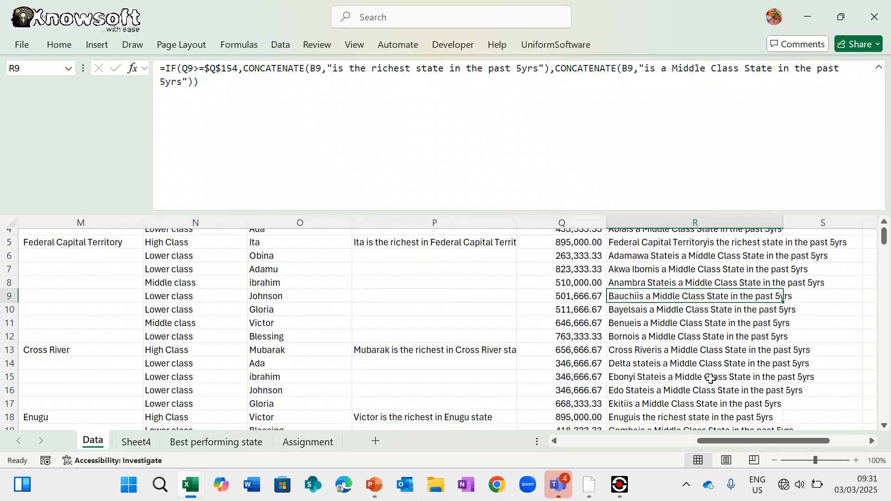
{"action": "scroll", "coordinate": [710, 378], "scroll_direction": "down", "scroll_amount": 6}
{"action": "scroll", "coordinate": [710, 378], "scroll_direction": "up", "scroll_amount": 8}
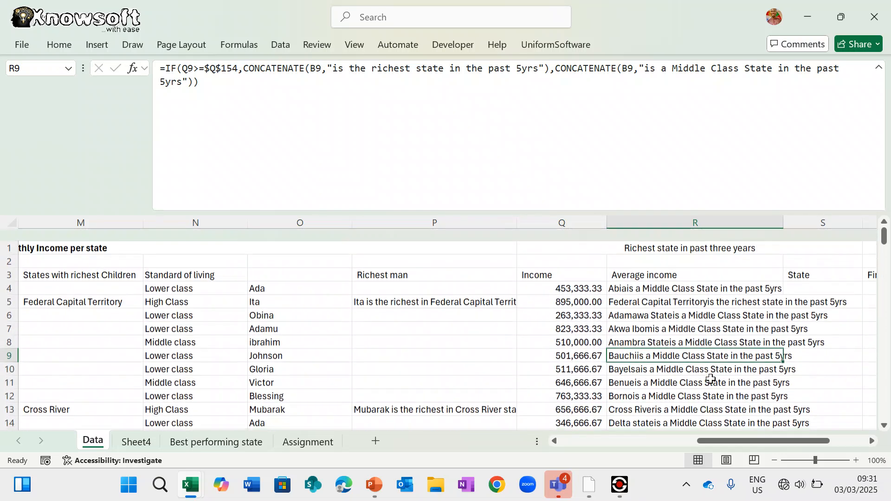
{"action": "scroll", "coordinate": [710, 378], "scroll_direction": "down", "scroll_amount": 1}
{"action": "left_click", "coordinate": [675, 275]}
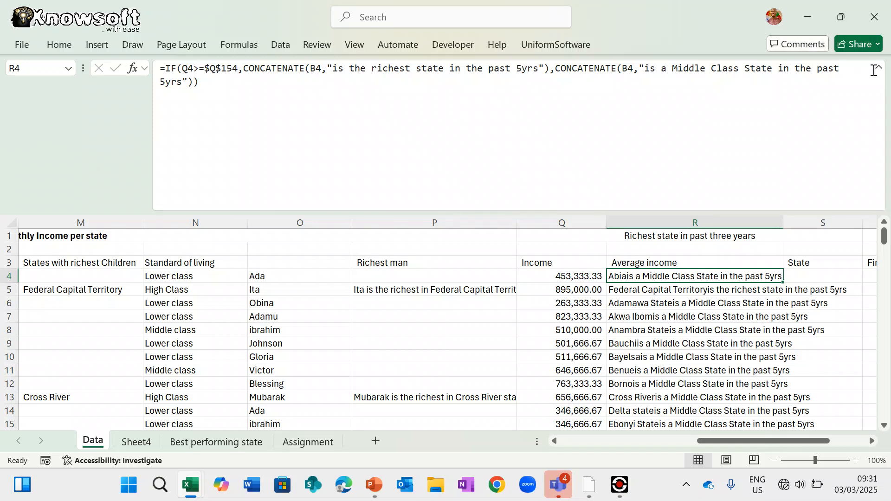
- Collapse the formula bar and recommit R4's label formula
{"action": "left_click", "coordinate": [879, 70]}
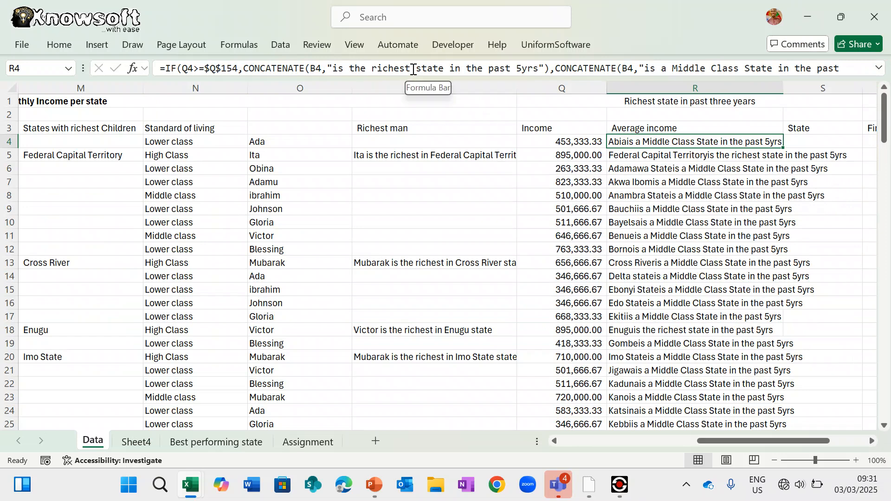
{"action": "left_click_drag", "start_coordinate": [410, 69], "coordinate": [372, 69]}
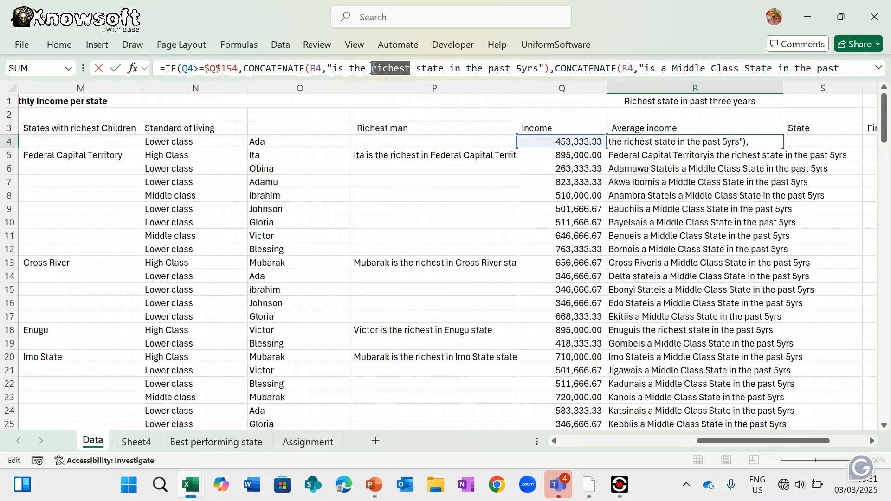
{"action": "key", "text": "ctrl+Return"}
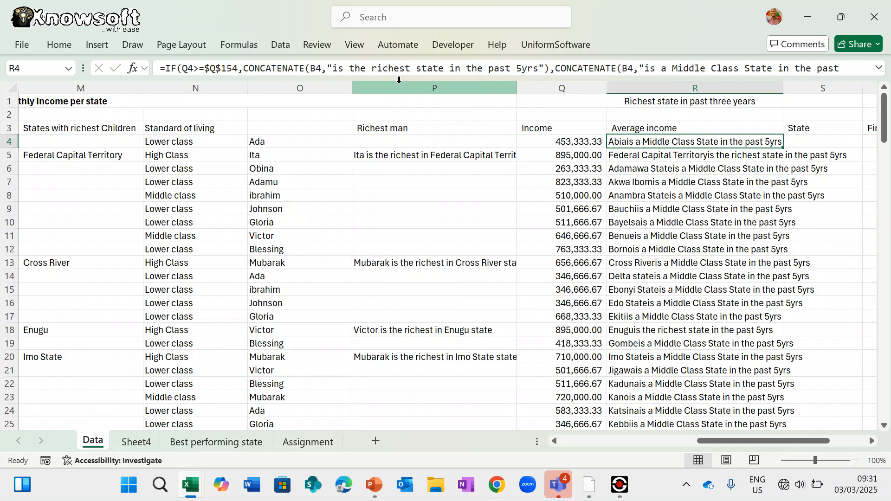
{"action": "left_click", "coordinate": [59, 44]}
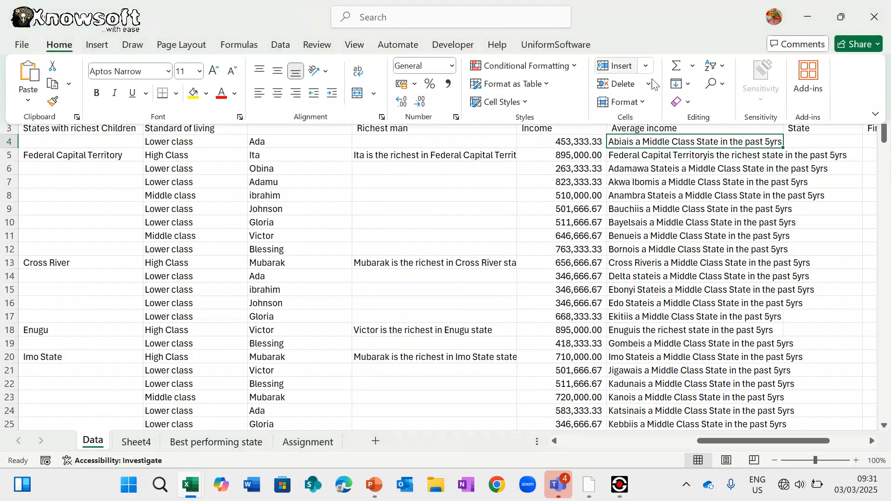
- Highlight R4 when it contains "richest" using Green Fill with Dark Green Text
{"action": "left_click", "coordinate": [559, 65]}
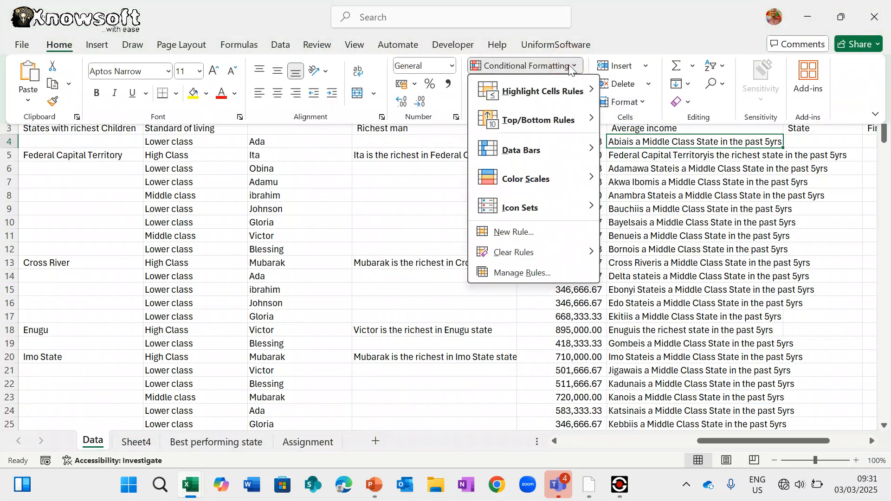
{"action": "mouse_move", "coordinate": [559, 93]}
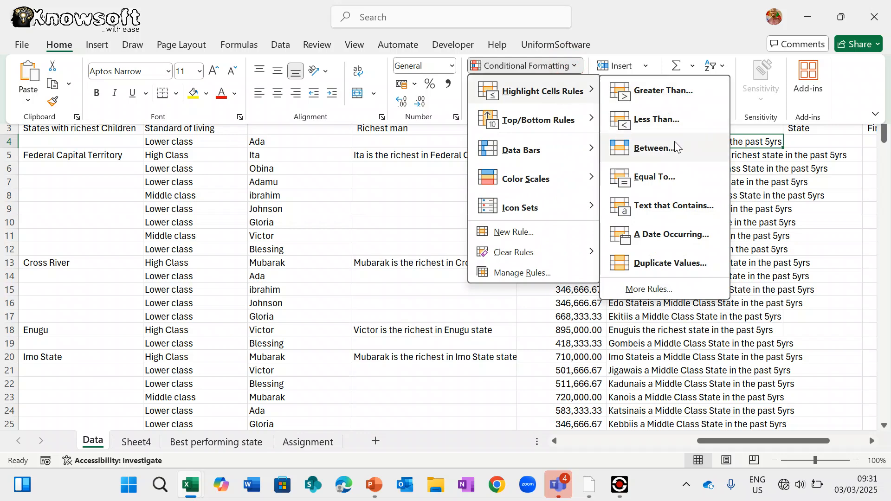
{"action": "left_click", "coordinate": [677, 204]}
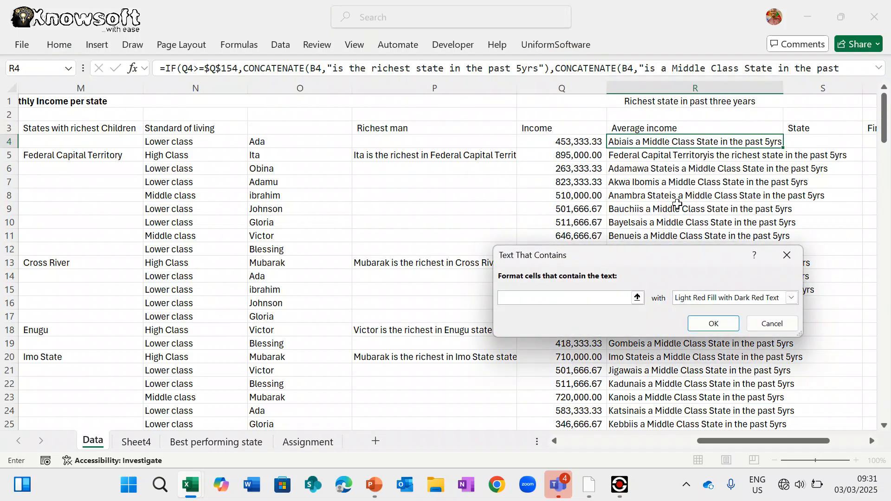
{"action": "type", "text": "richest"}
{"action": "left_click", "coordinate": [791, 297]}
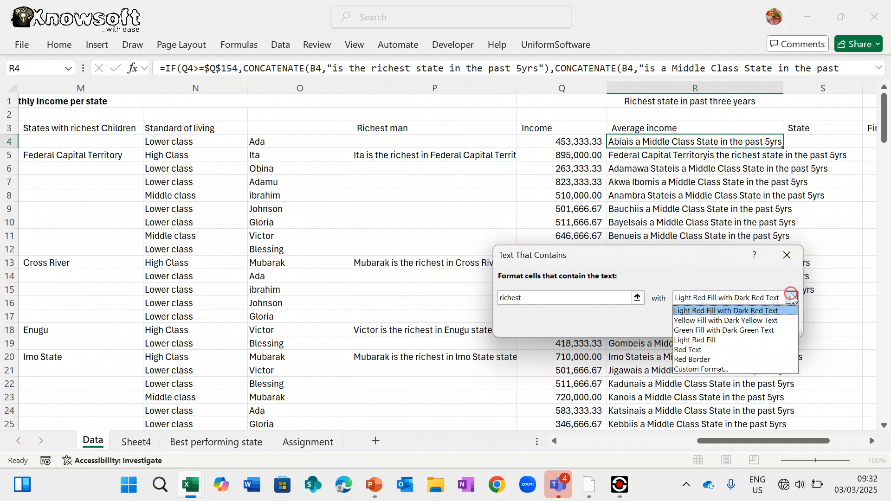
{"action": "left_click", "coordinate": [744, 331]}
{"action": "left_click", "coordinate": [714, 324]}
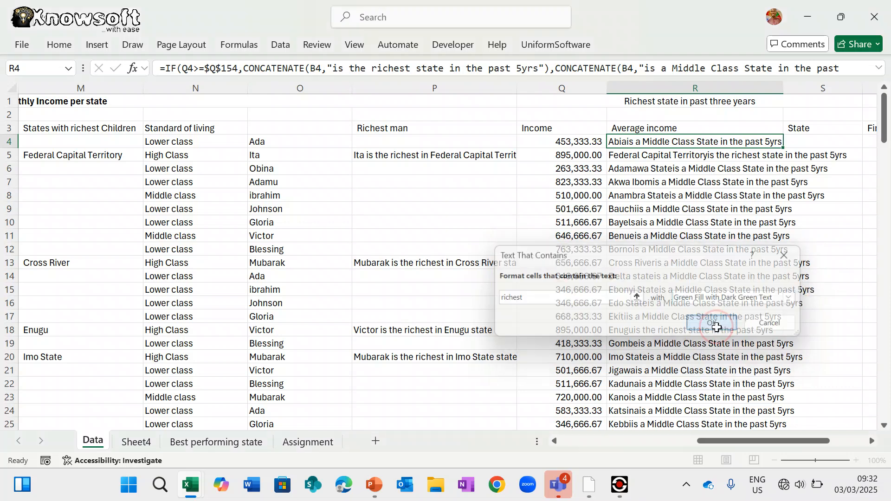
- Format-paint R4's green highlight rule down column R
{"action": "left_click", "coordinate": [65, 47]}
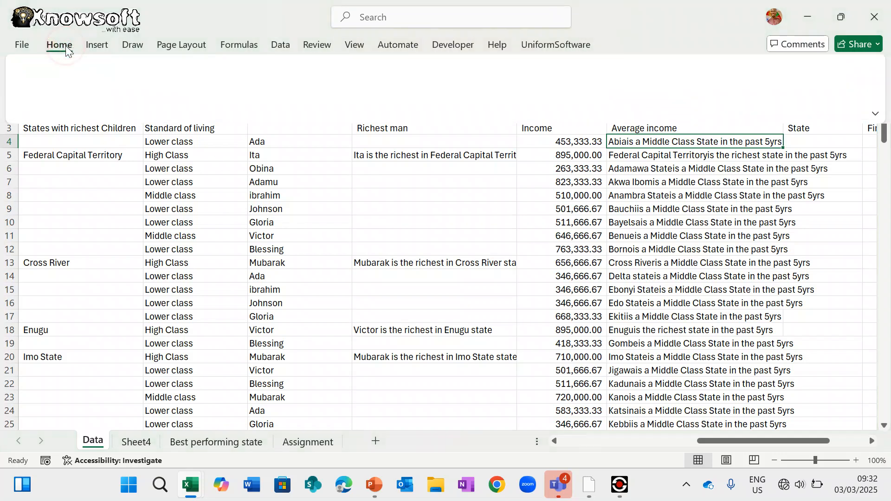
{"action": "left_click", "coordinate": [52, 102]}
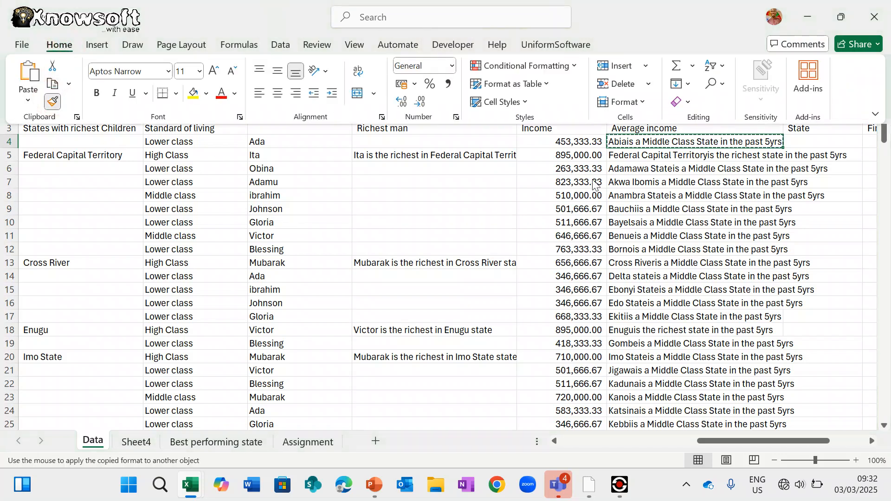
{"action": "mouse_move", "coordinate": [669, 140]}
{"action": "left_mouse_down"}
{"action": "mouse_move", "coordinate": [700, 495]}
{"action": "mouse_move", "coordinate": [692, 405]}
{"action": "left_mouse_up"}
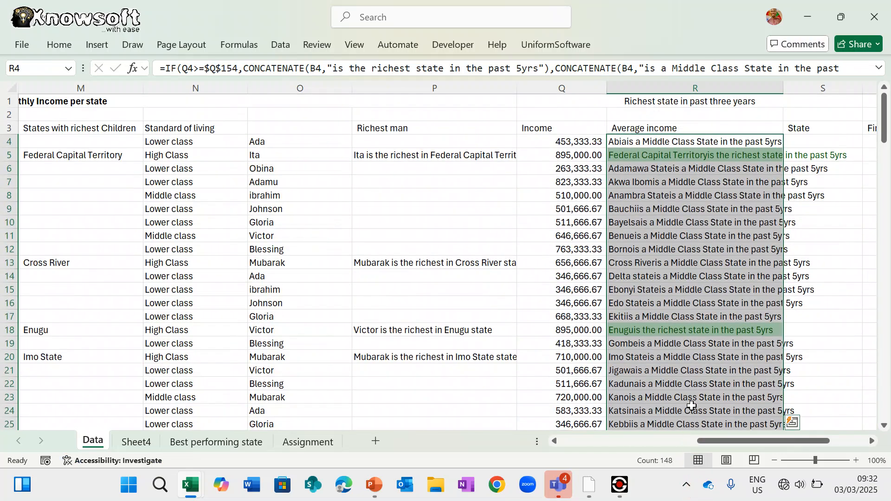
- Insert a space before "is" in R5 and in both of R4's CONCATENATE strings
{"action": "left_click", "coordinate": [678, 331]}
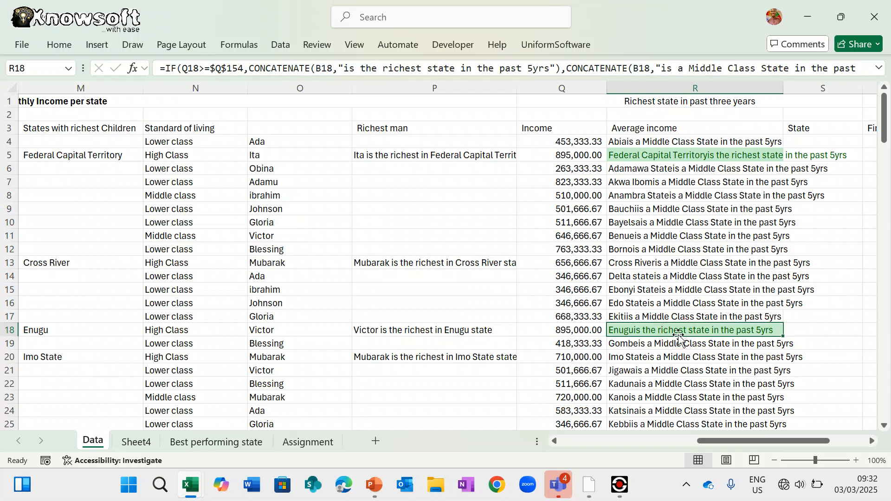
{"action": "left_click", "coordinate": [636, 156]}
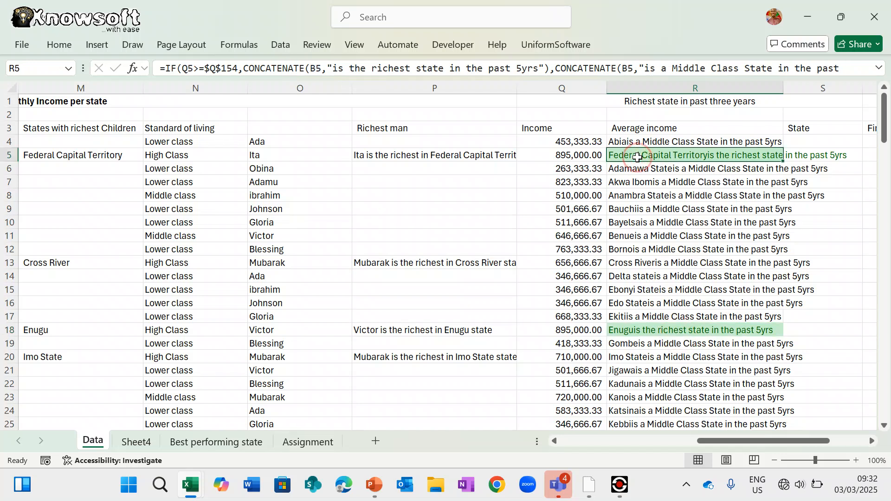
{"action": "left_click", "coordinate": [335, 70]}
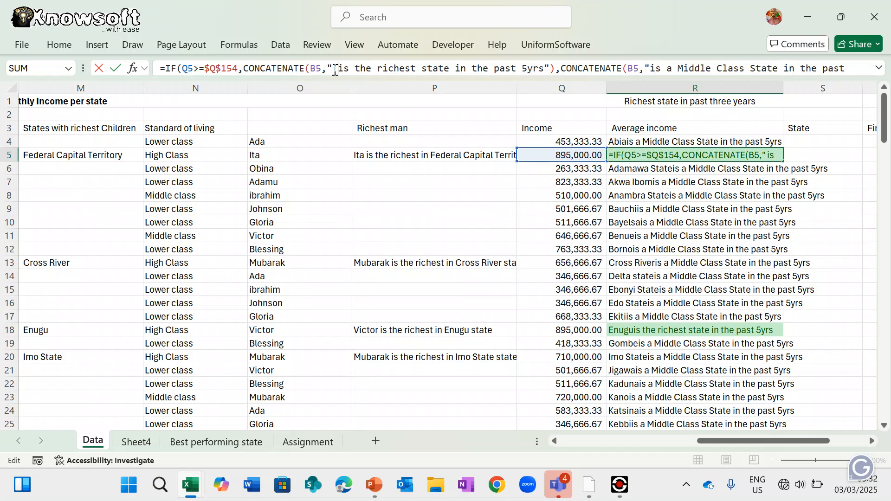
{"action": "key", "text": "Return"}
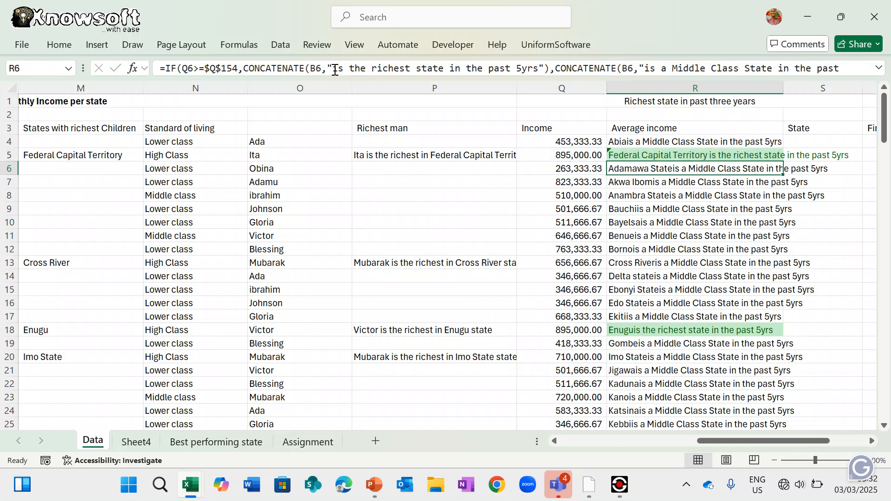
{"action": "left_click", "coordinate": [700, 144]}
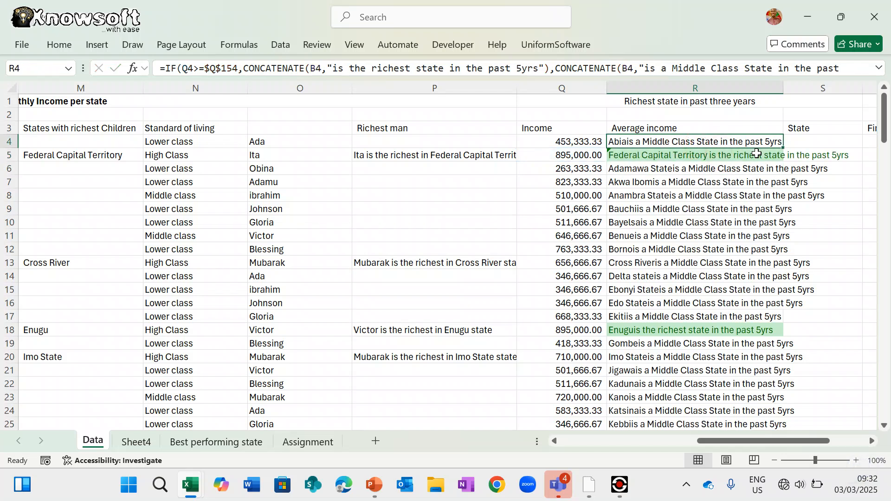
{"action": "left_click", "coordinate": [337, 68]}
{"action": "key", "text": "Return"}
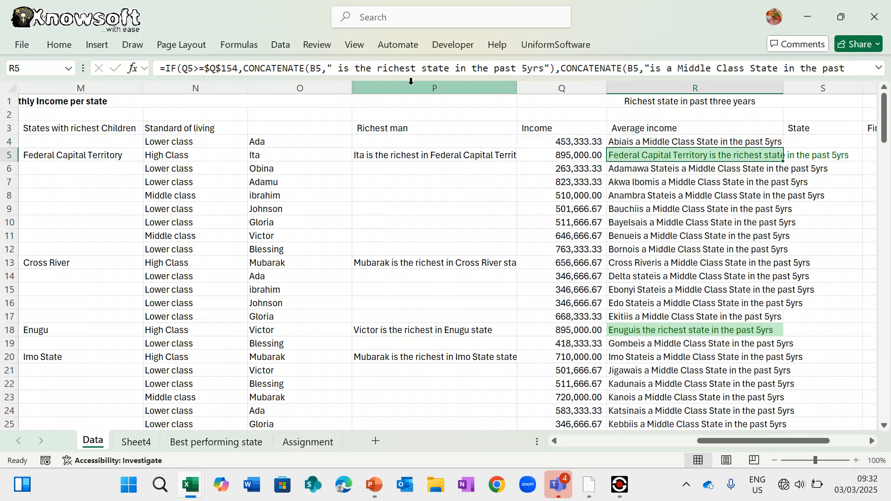
{"action": "left_click", "coordinate": [655, 141]}
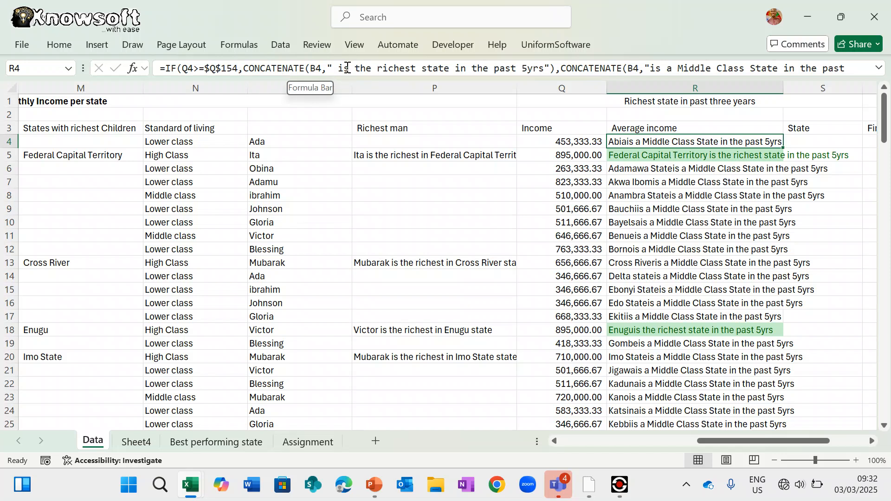
{"action": "left_click", "coordinate": [650, 68]}
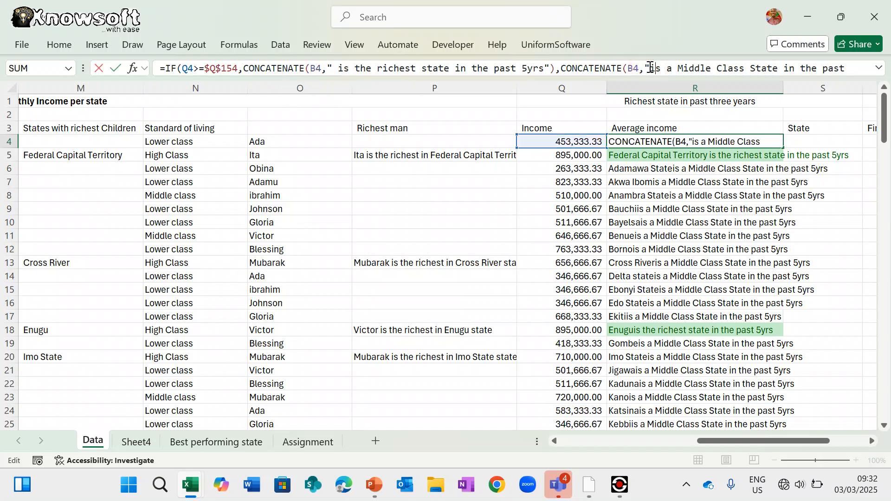
{"action": "key", "text": "Return"}
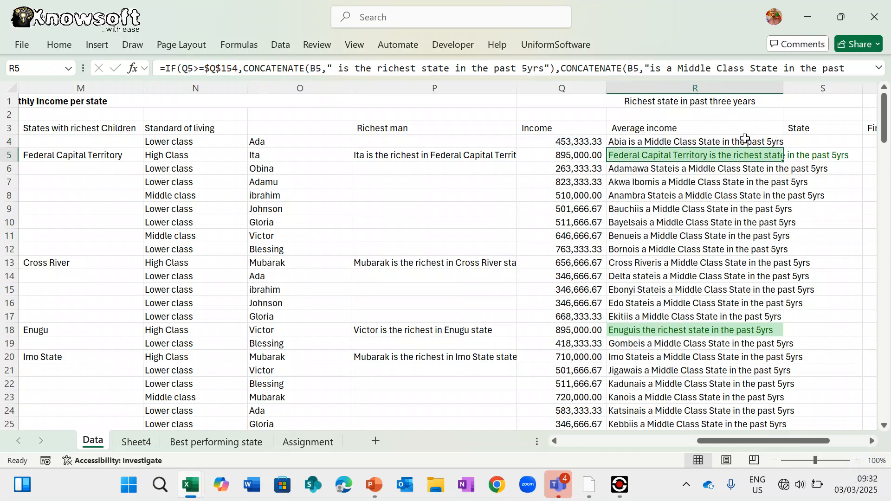
- Fill R4's corrected formula down column R and review the spaced labels
{"action": "left_click", "coordinate": [746, 140]}
{"action": "double_click", "coordinate": [784, 145]}
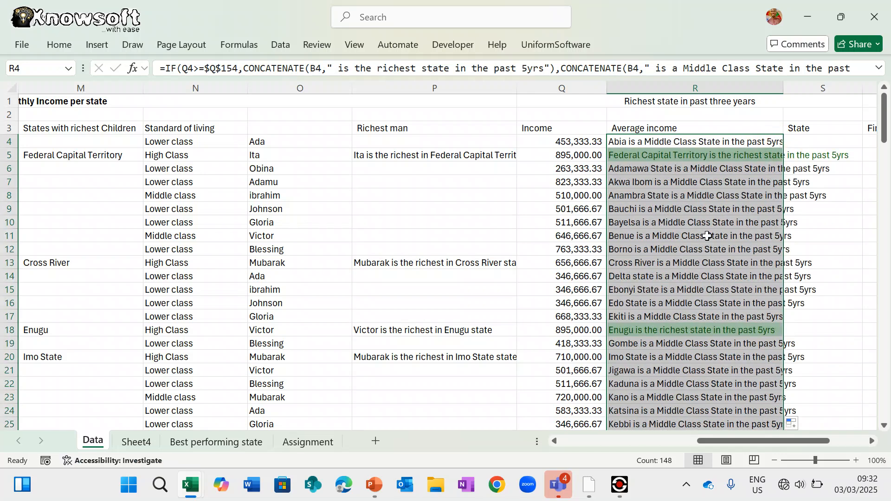
{"action": "left_click", "coordinate": [672, 144]}
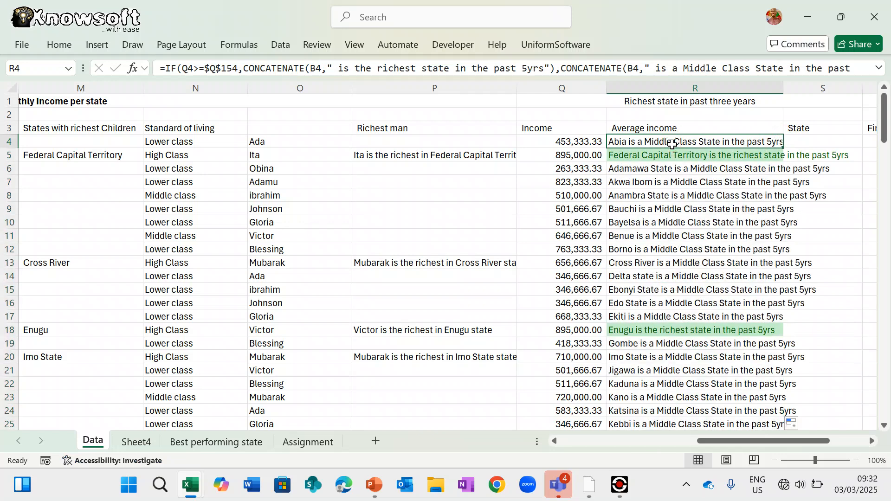
{"action": "scroll", "coordinate": [561, 271], "scroll_direction": "down", "scroll_amount": 20}
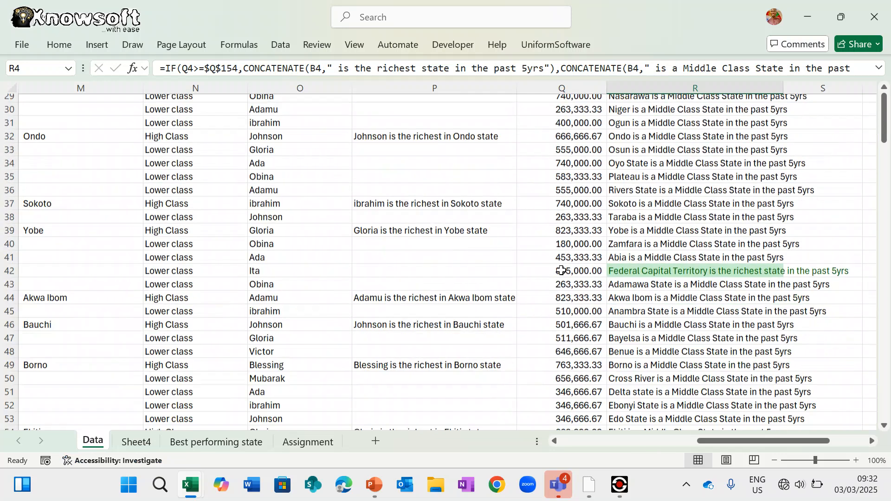
{"action": "scroll", "coordinate": [561, 270], "scroll_direction": "down", "scroll_amount": 13}
{"action": "scroll", "coordinate": [562, 270], "scroll_direction": "up", "scroll_amount": 2}
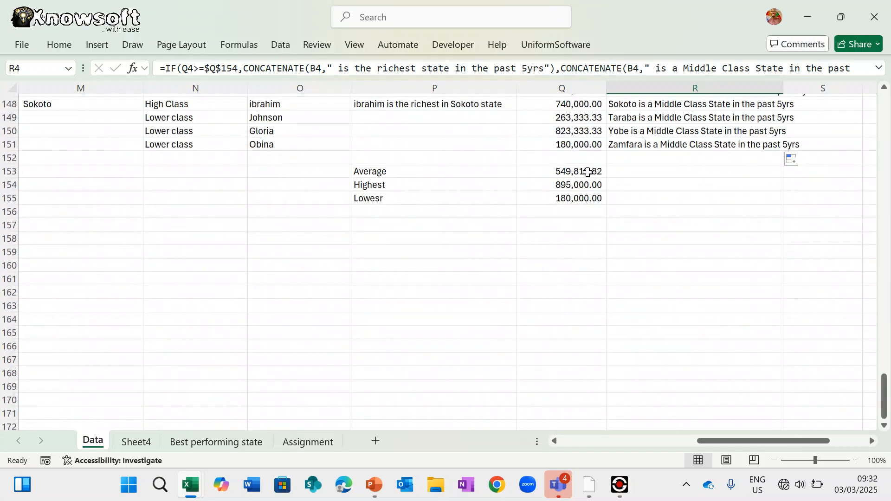
{"action": "scroll", "coordinate": [586, 305], "scroll_direction": "up", "scroll_amount": 10}
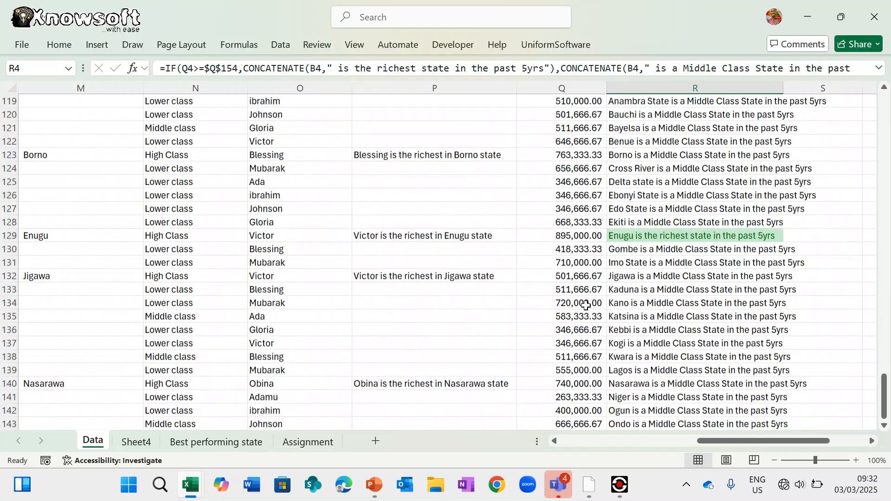
{"action": "scroll", "coordinate": [586, 305], "scroll_direction": "up", "scroll_amount": 20}
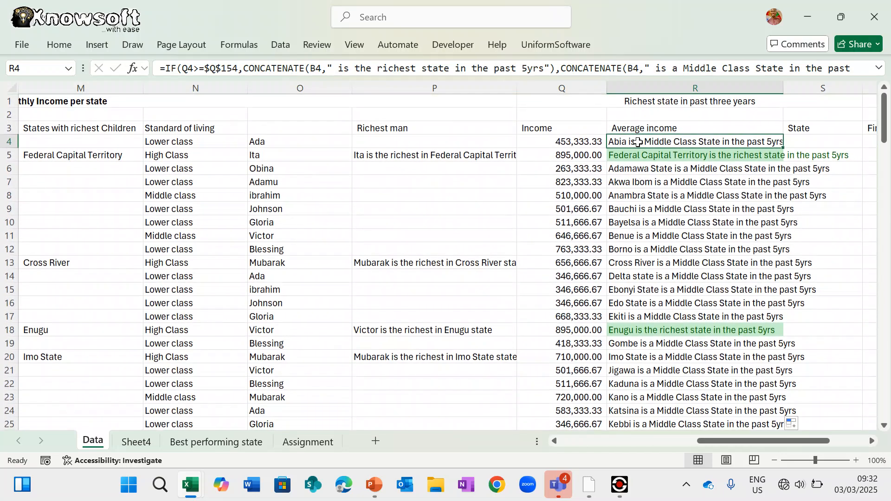
{"action": "left_click", "coordinate": [167, 68]}
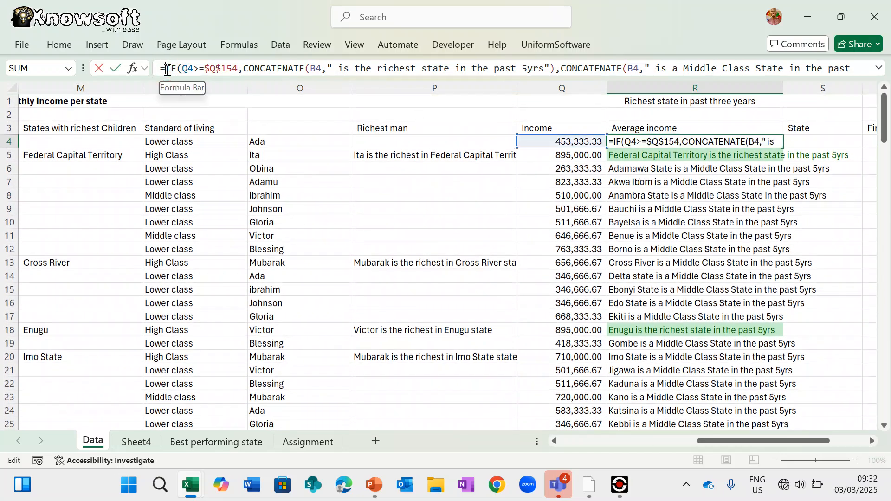
- Wrap R4's formula in a new IF testing Q4<150999 that leads into CONCATENATE
{"action": "type", "text": "If("}
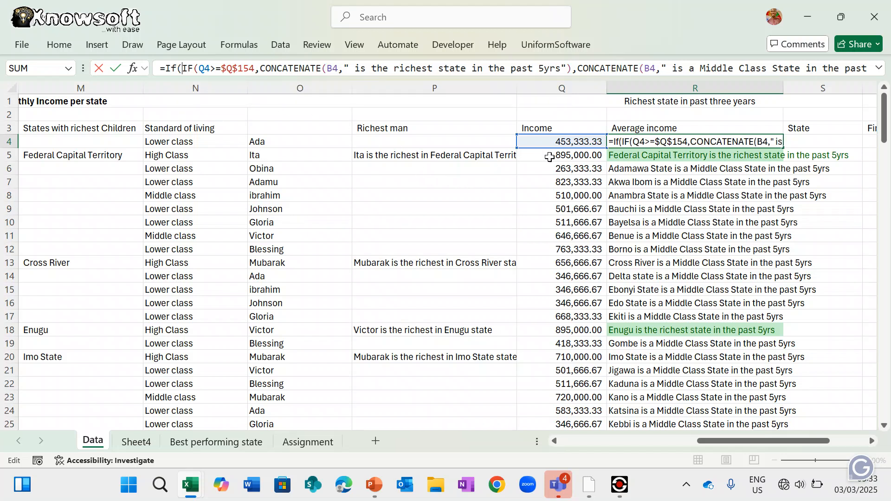
{"action": "left_click", "coordinate": [567, 143]}
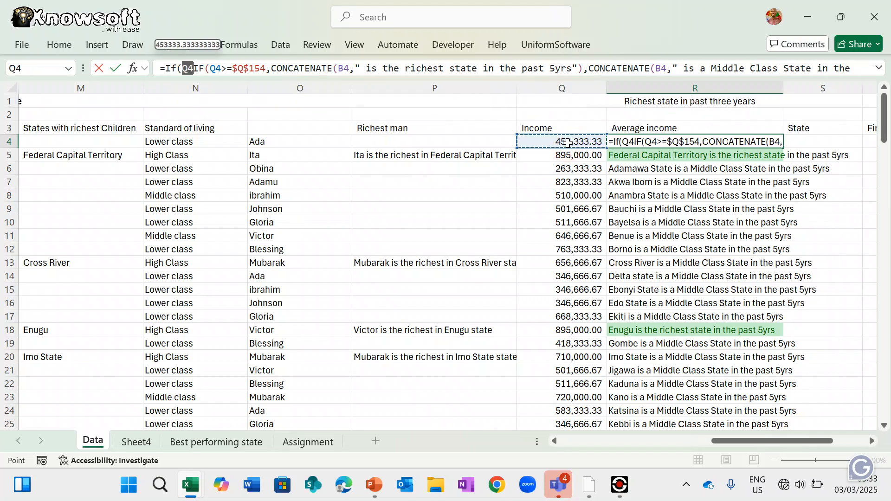
{"action": "type", "text": "<"}
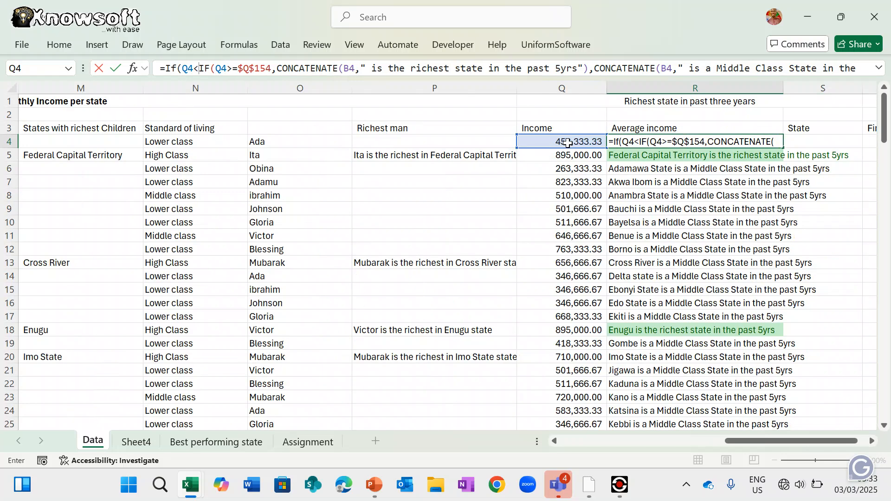
{"action": "type", "text": "15"}
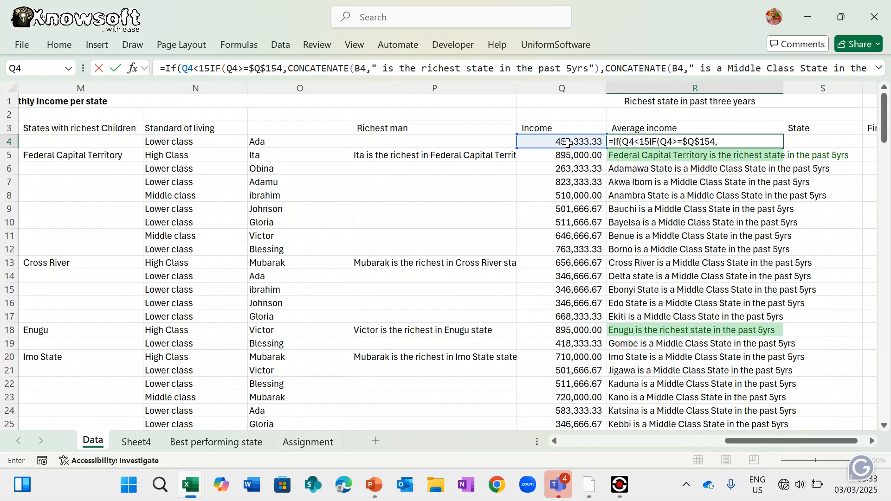
{"action": "type", "text": "0"}
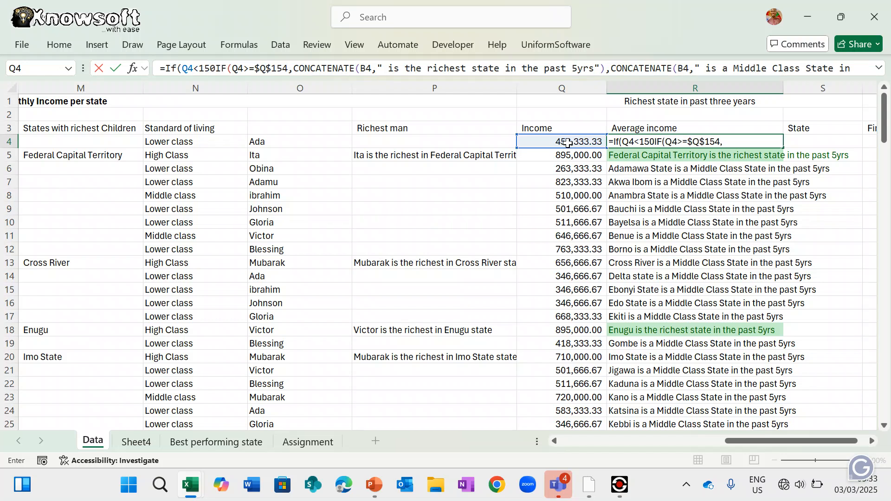
{"action": "type", "text": "999"}
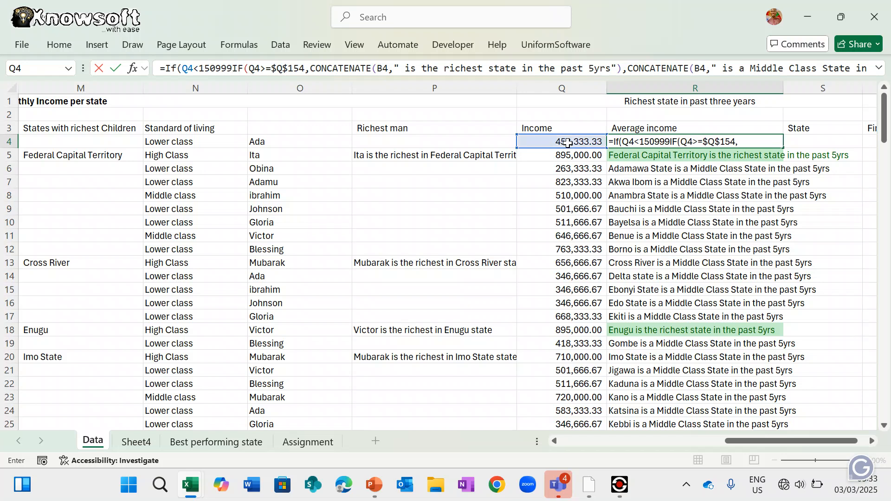
{"action": "type", "text": ","}
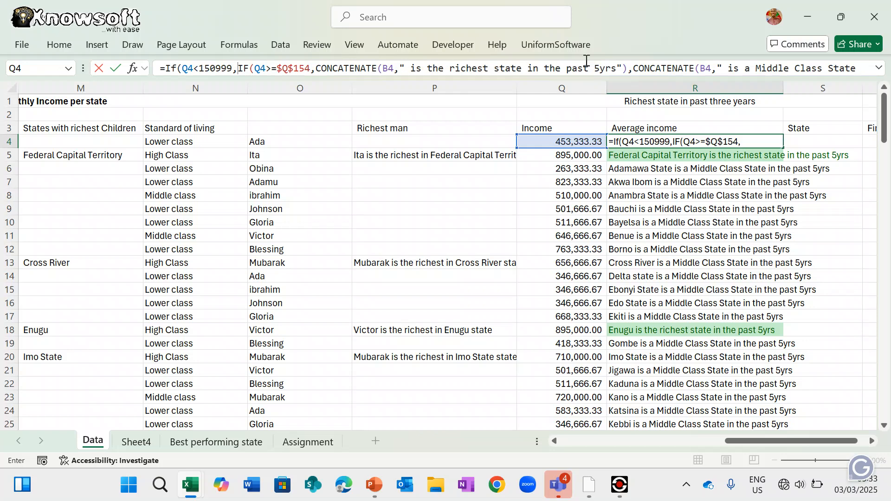
{"action": "type", "text": "Conc"}
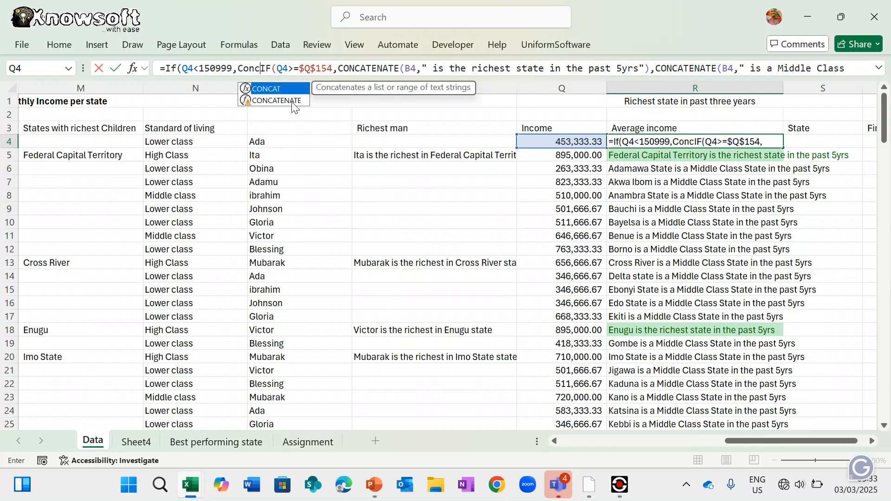
{"action": "left_click", "coordinate": [292, 100]}
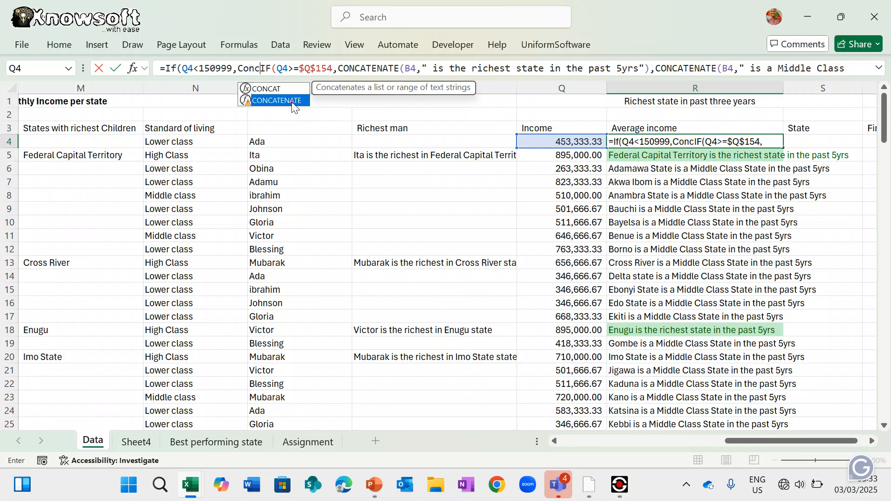
{"action": "double_click", "coordinate": [292, 101]}
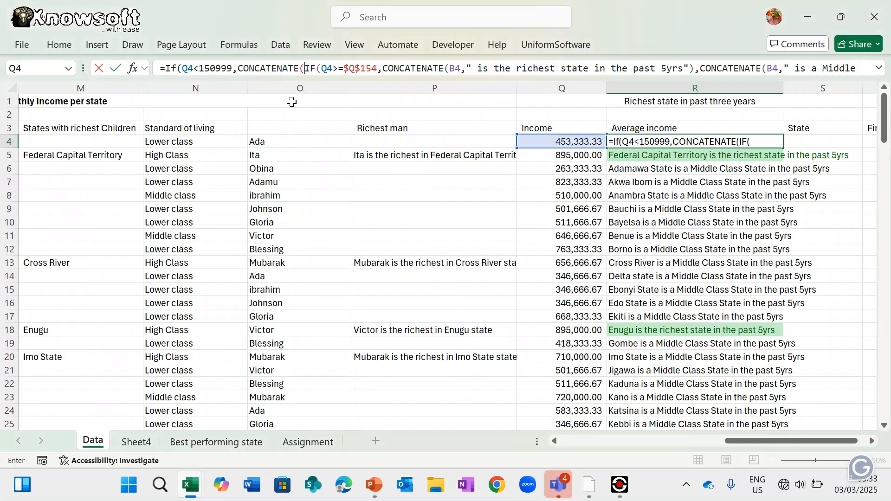
{"action": "scroll", "coordinate": [404, 216], "scroll_direction": "left", "scroll_amount": 5}
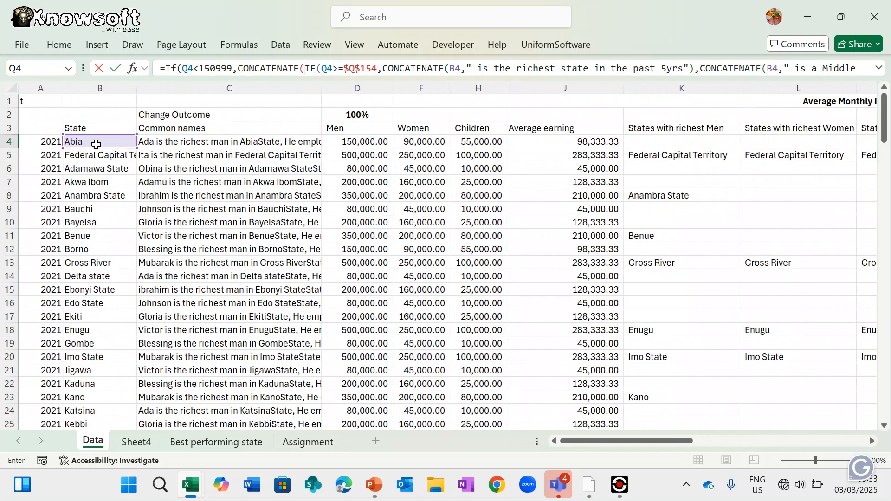
- Concatenate B4 with " is the poorest state in the past 5 years", then commit R4's corrected formula
{"action": "left_click", "coordinate": [94, 142]}
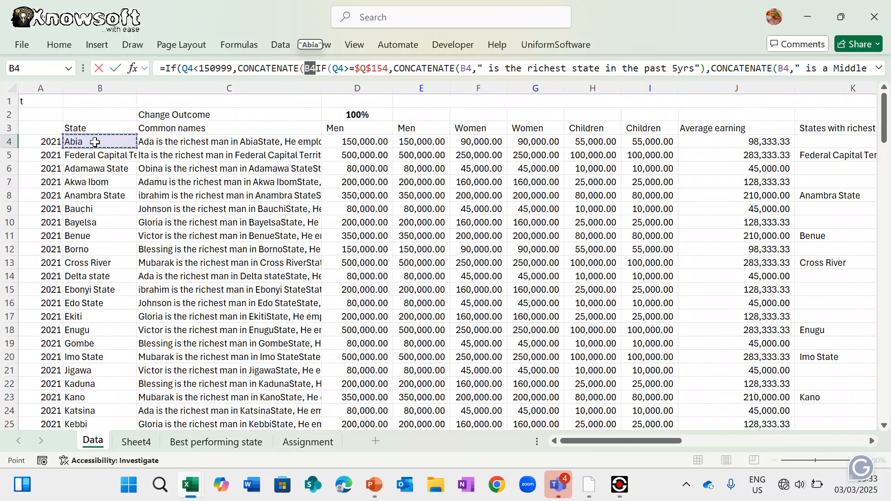
{"action": "type", "text": ","}
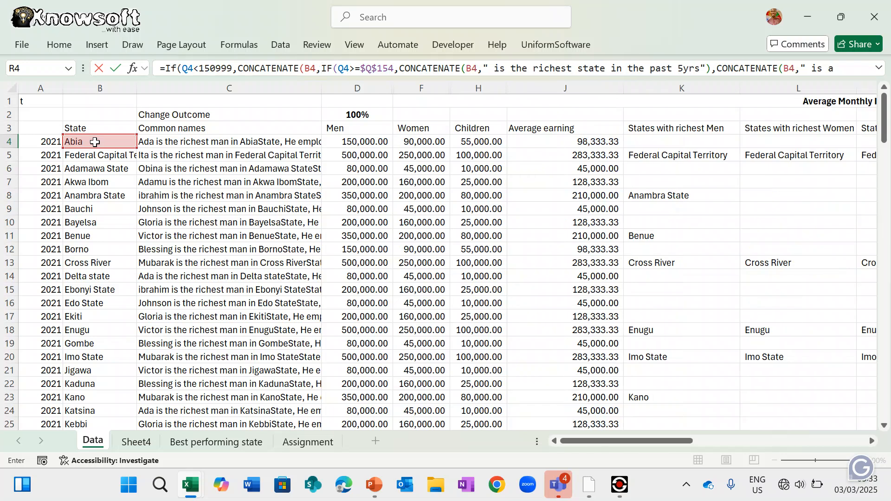
{"action": "type", "text": "\""}
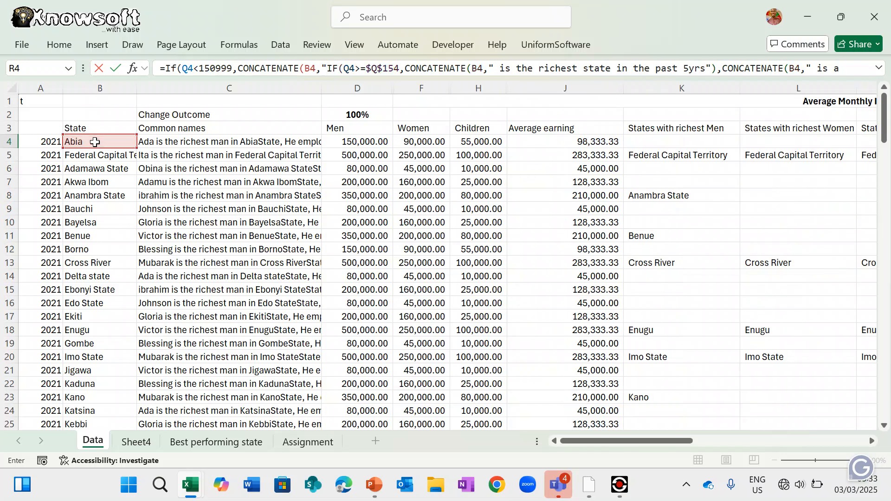
{"action": "type", "text": " is the"}
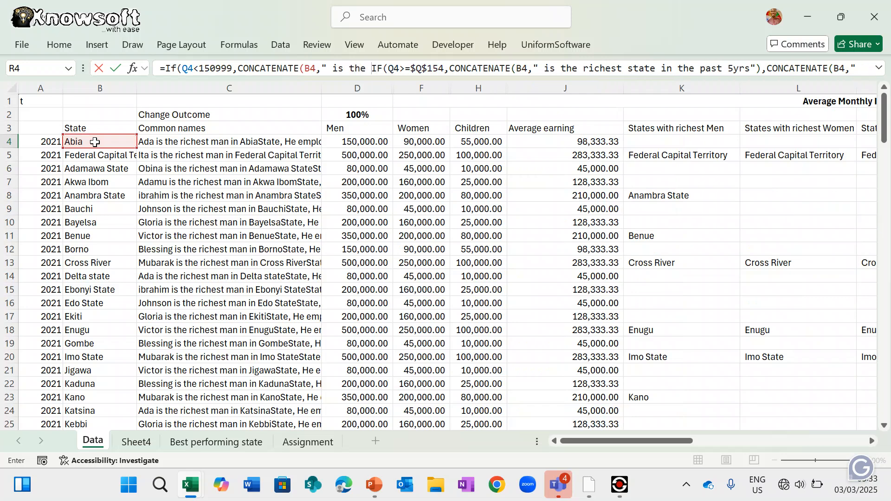
{"action": "type", "text": " poorest"}
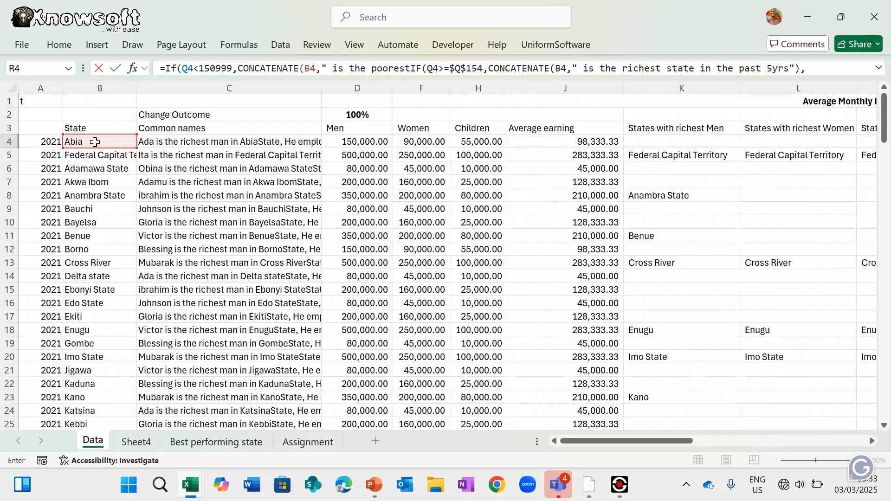
{"action": "type", "text": " state "}
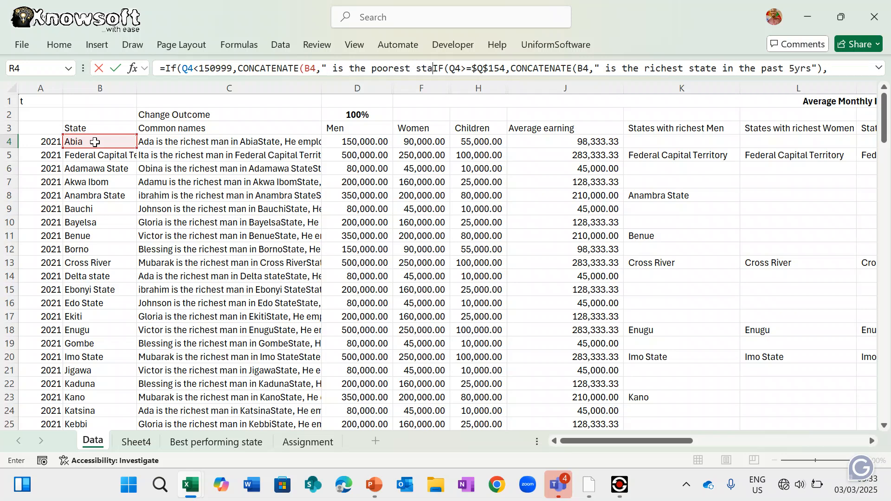
{"action": "type", "text": "in the p"}
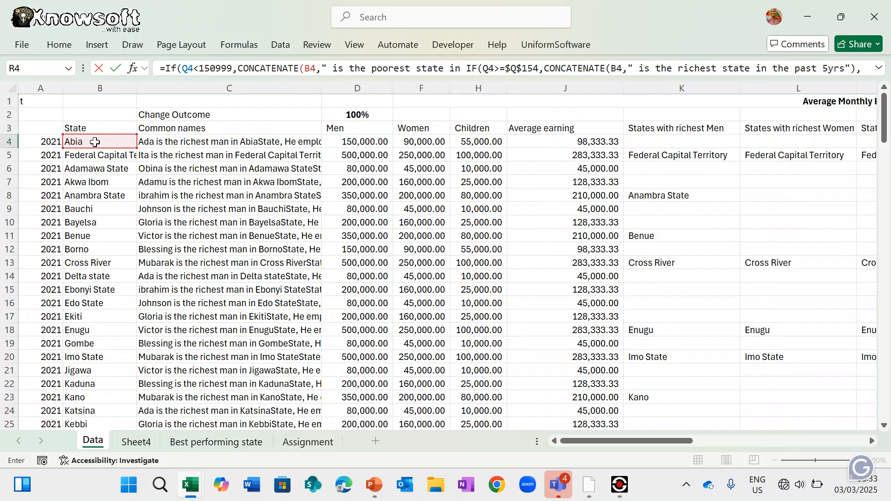
{"action": "type", "text": "ast"}
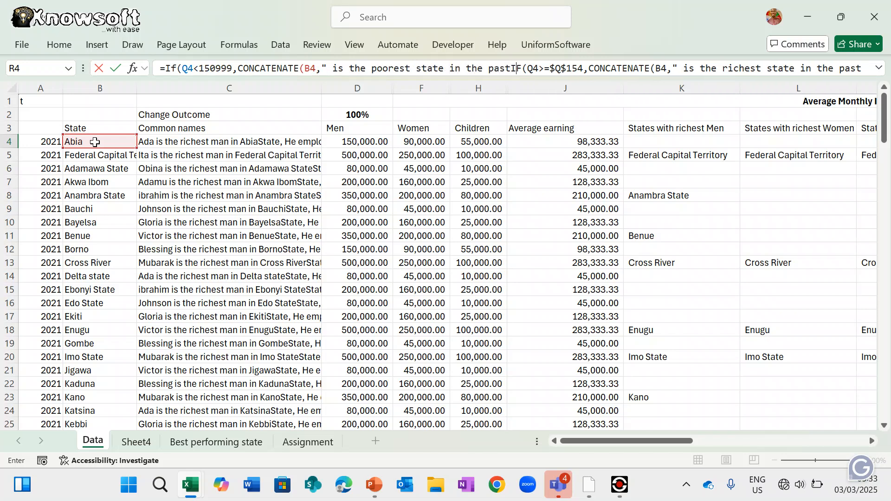
{"action": "type", "text": " 5 y"}
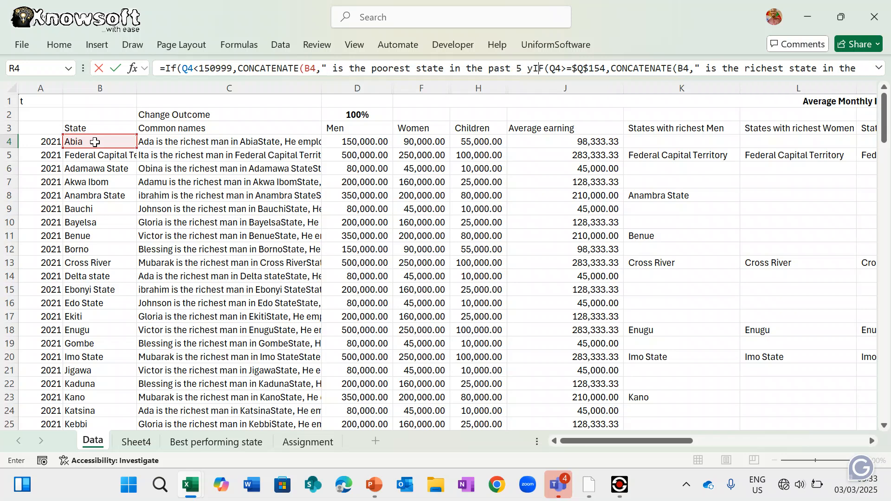
{"action": "type", "text": "ears\""}
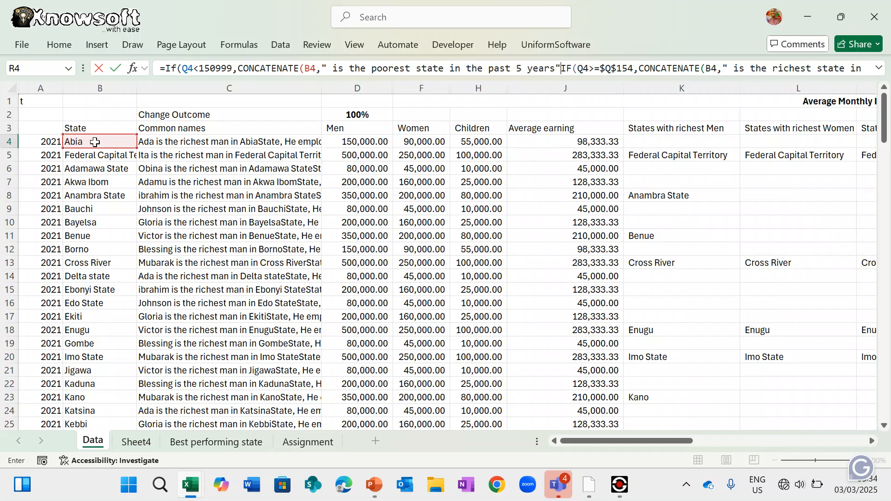
{"action": "type", "text": ","}
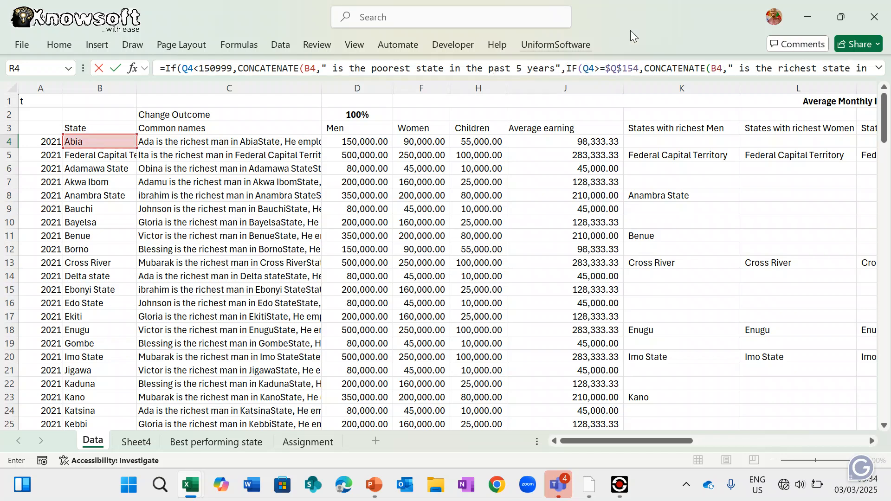
{"action": "left_click", "coordinate": [878, 68]}
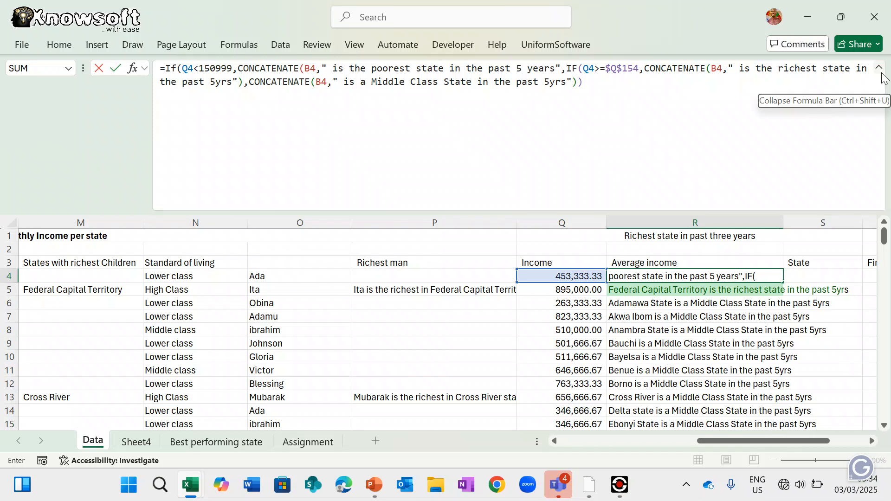
{"action": "left_click", "coordinate": [590, 84]}
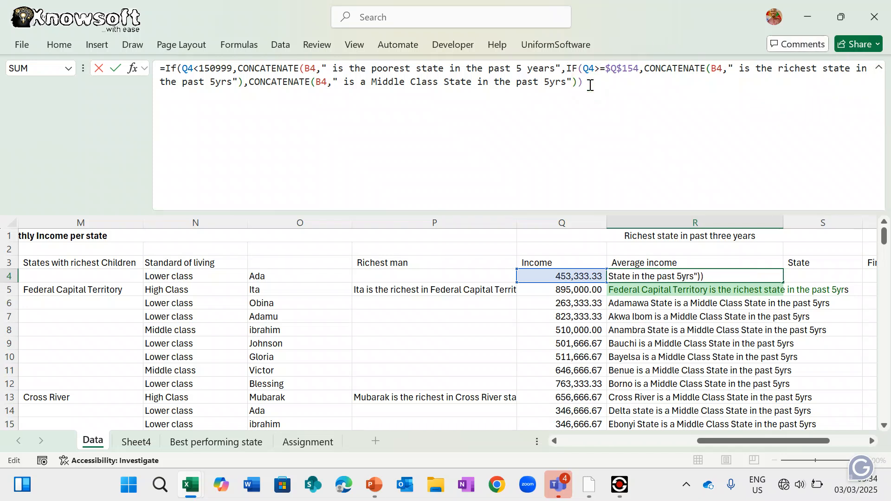
{"action": "key", "text": "Return"}
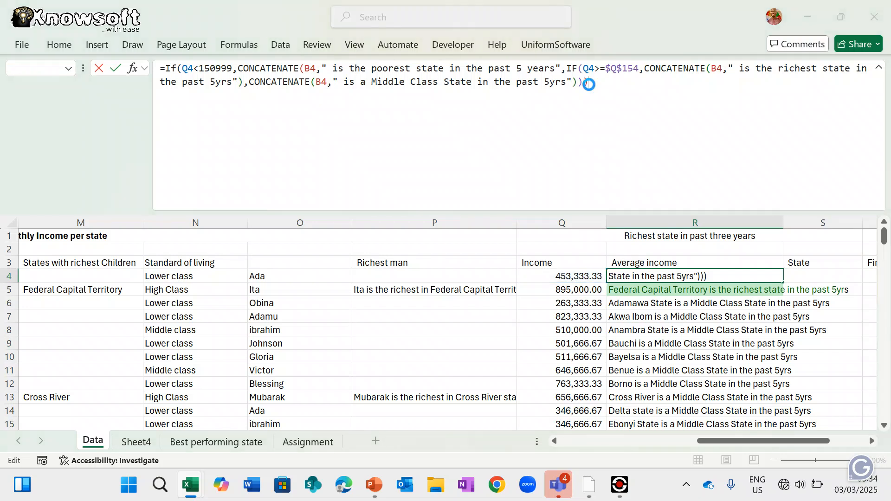
{"action": "key", "text": "Return"}
{"action": "key", "text": "Down"}
{"action": "key", "text": "Down"}
{"action": "key", "text": "Down"}
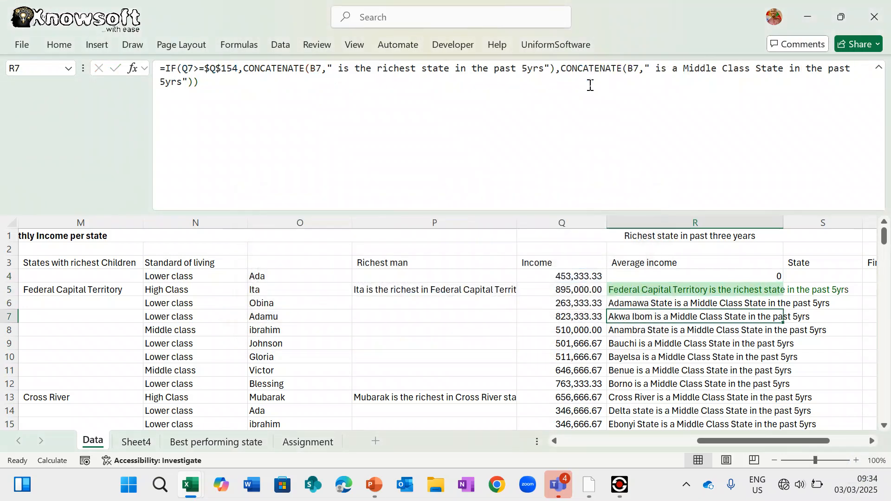
{"action": "left_click", "coordinate": [763, 277]}
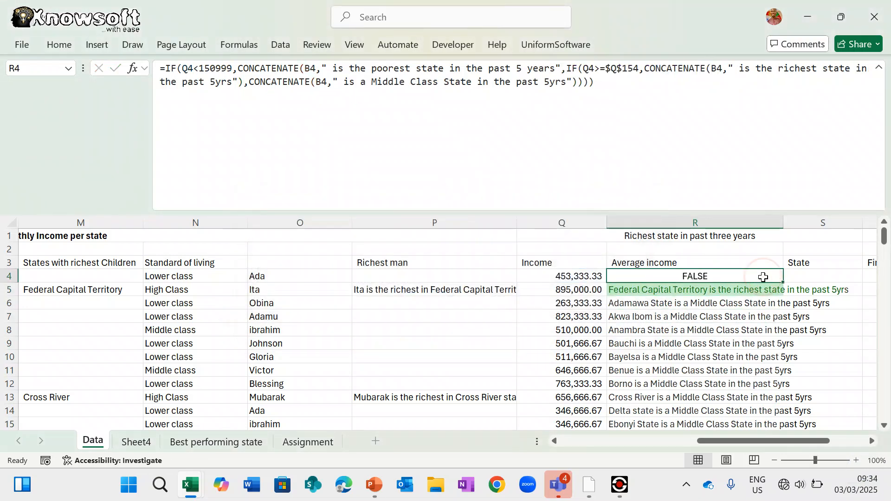
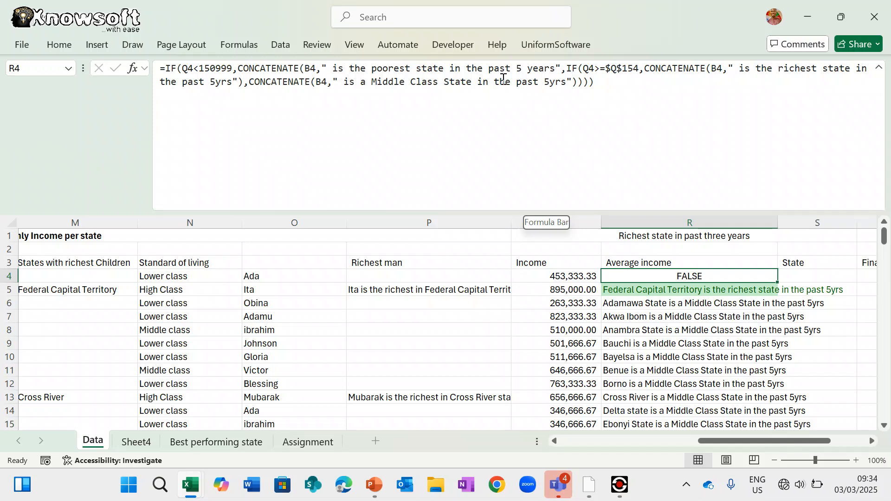
- Add the missing closing parenthesis after R4's first CONCATENATE so Abia reads as Middle Class
{"action": "left_click", "coordinate": [562, 69]}
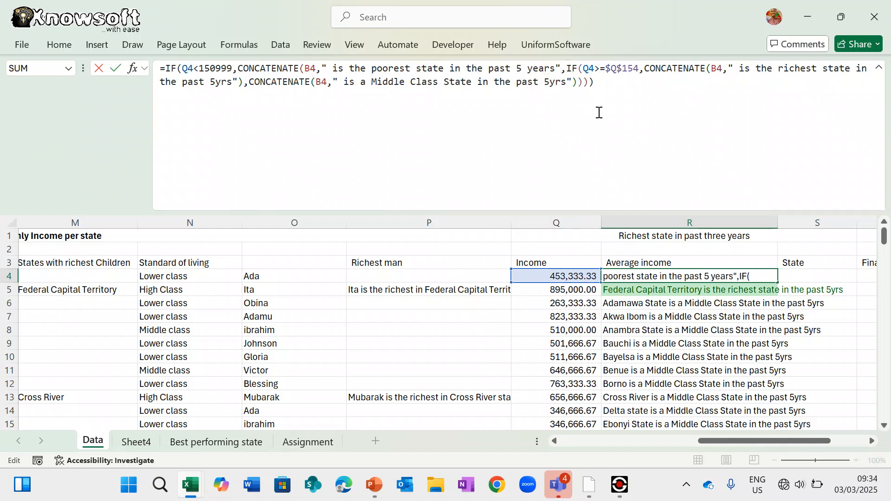
{"action": "type", "text": ")"}
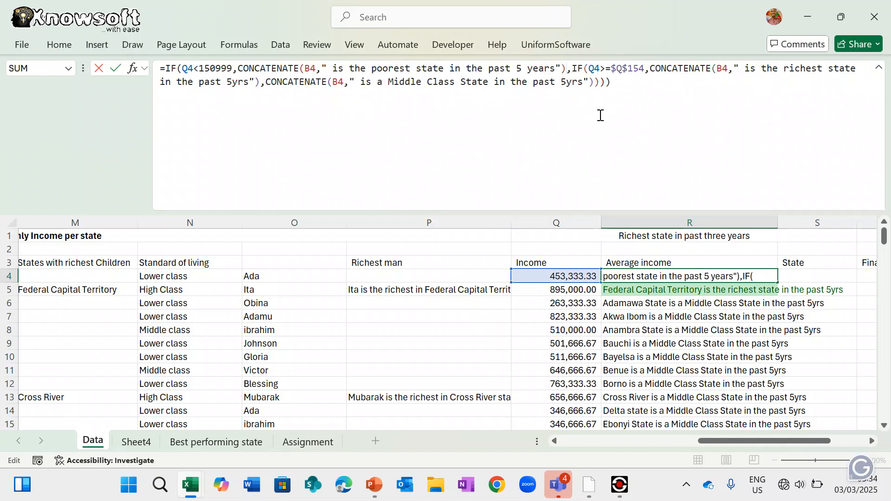
{"action": "key", "text": "Return"}
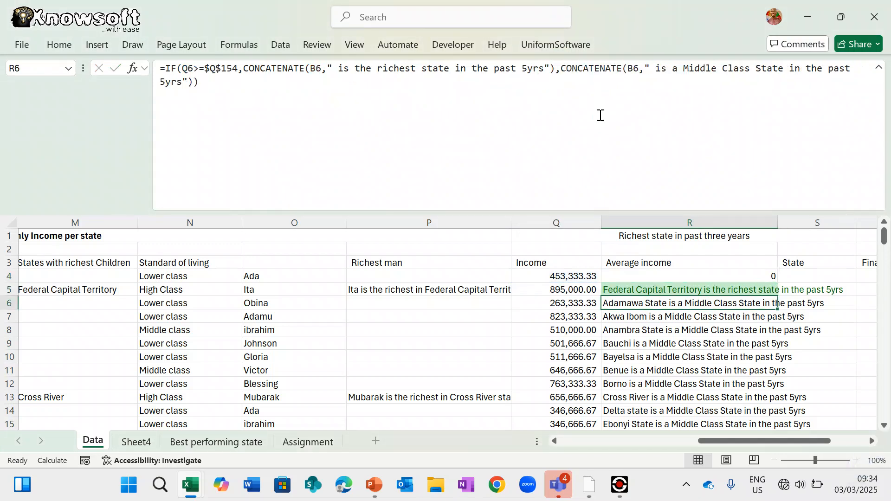
{"action": "left_click", "coordinate": [579, 88]}
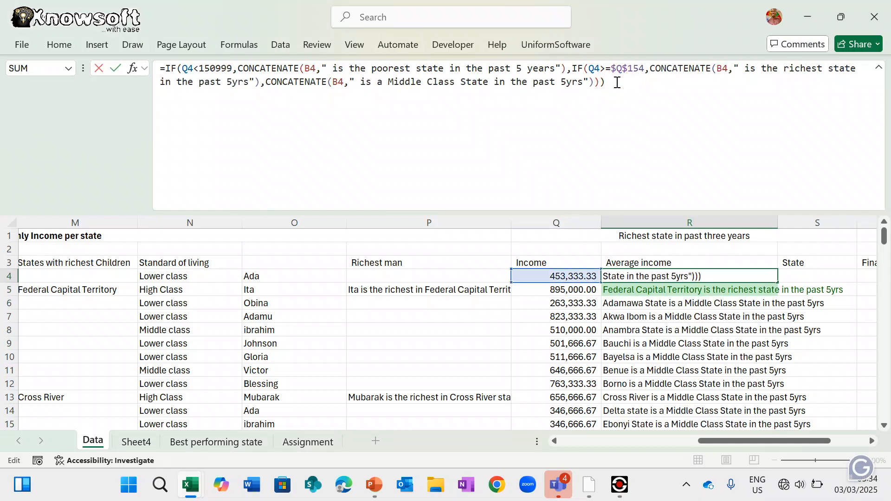
{"action": "key", "text": "Return"}
{"action": "key", "text": "Return"}
{"action": "key", "text": "Return"}
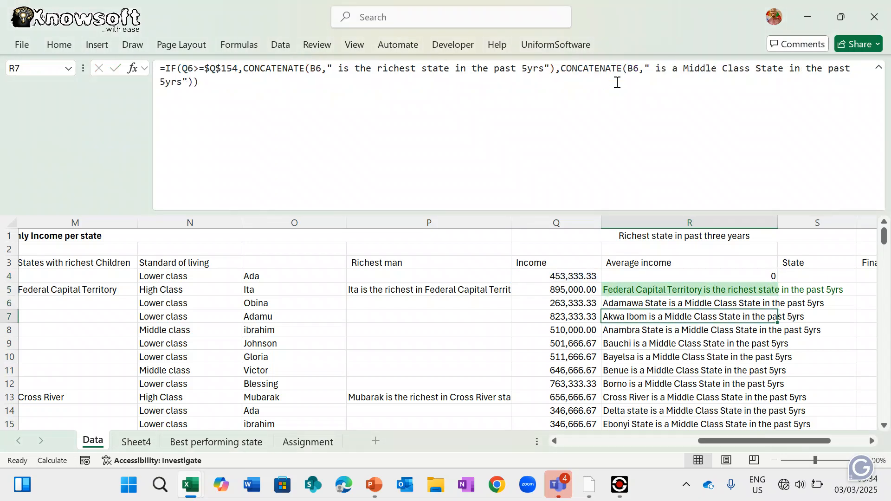
{"action": "left_click", "coordinate": [666, 274]}
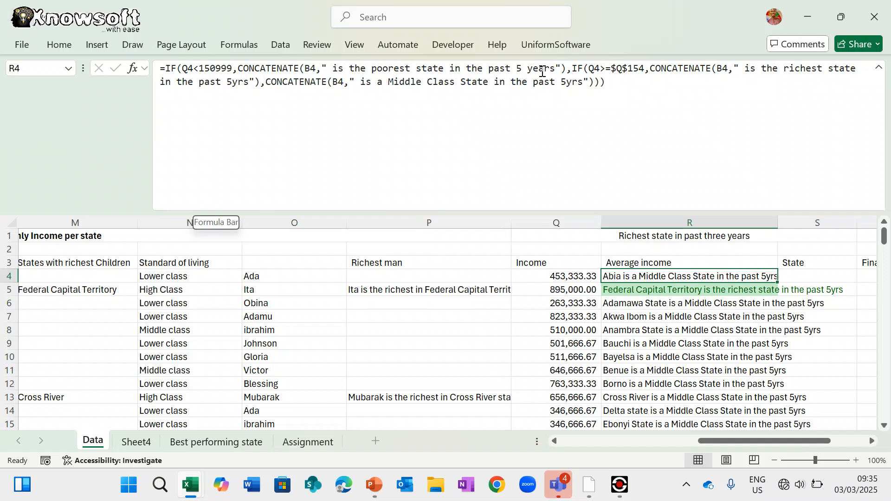
- Copy R5's richest/Middle Class formula into R4
{"action": "left_click", "coordinate": [663, 290]}
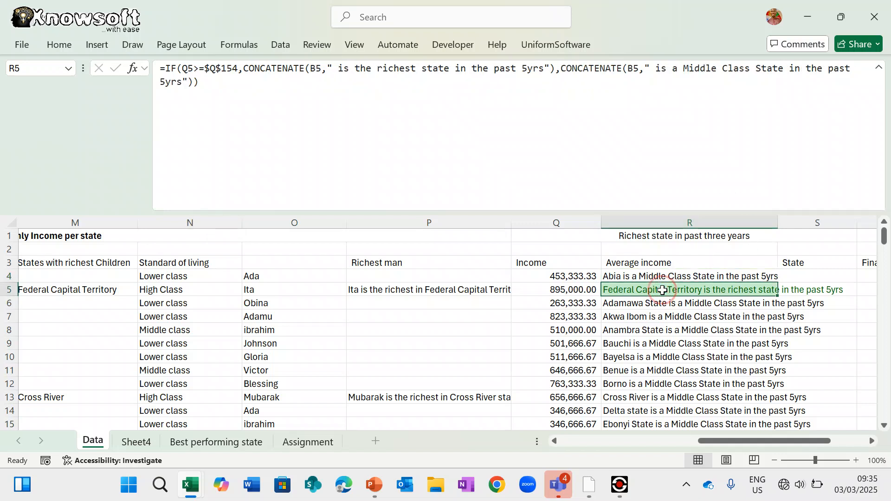
{"action": "key", "text": "ctrl+c"}
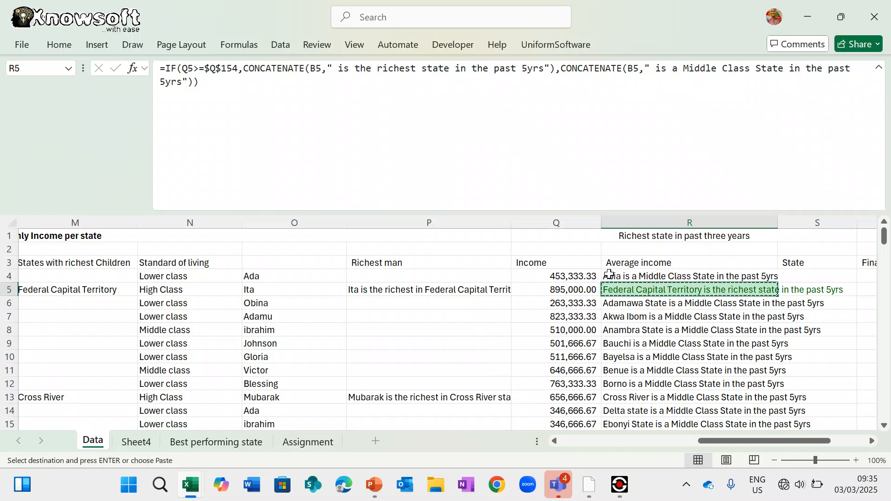
{"action": "left_click", "coordinate": [609, 275]}
{"action": "key", "text": "ctrl+v"}
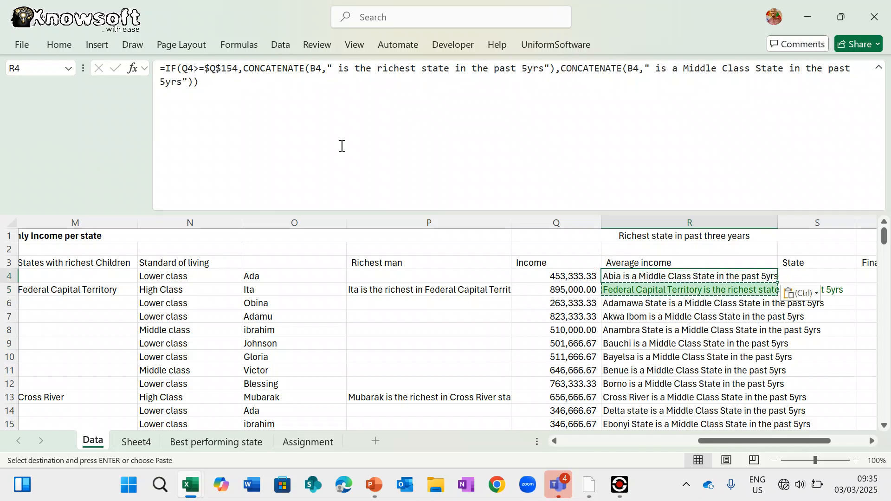
- Prefix R4's formula with =IF(Q4<=150000,CONCATENATE( as a new outer test
{"action": "left_click", "coordinate": [167, 69]}
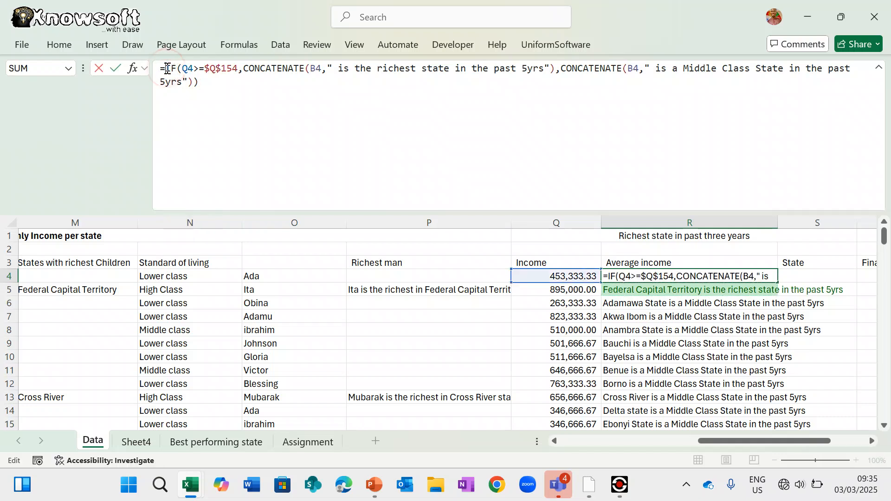
{"action": "type", "text": "If"}
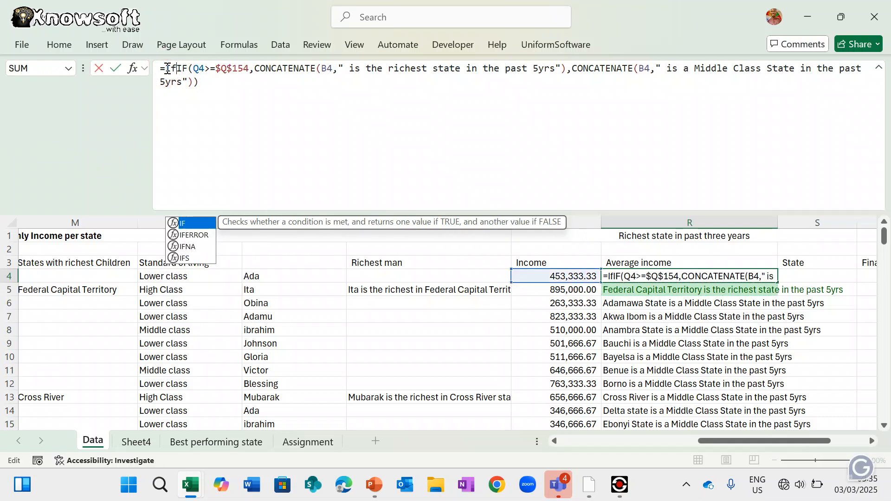
{"action": "key", "text": "Right"}
{"action": "type", "text": "("}
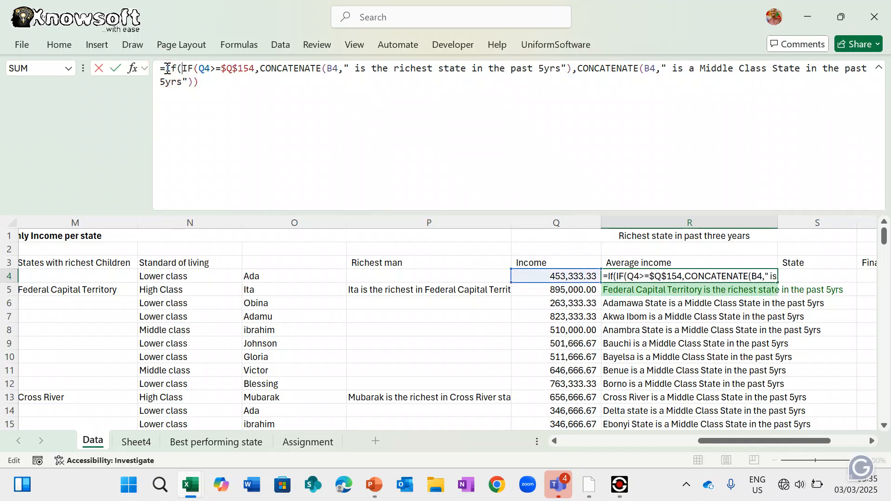
{"action": "left_click", "coordinate": [564, 278]}
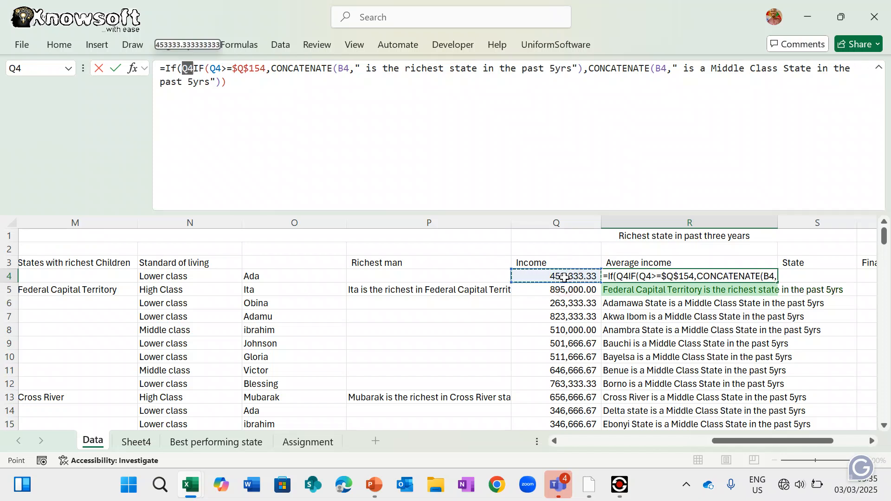
{"action": "type", "text": ",="}
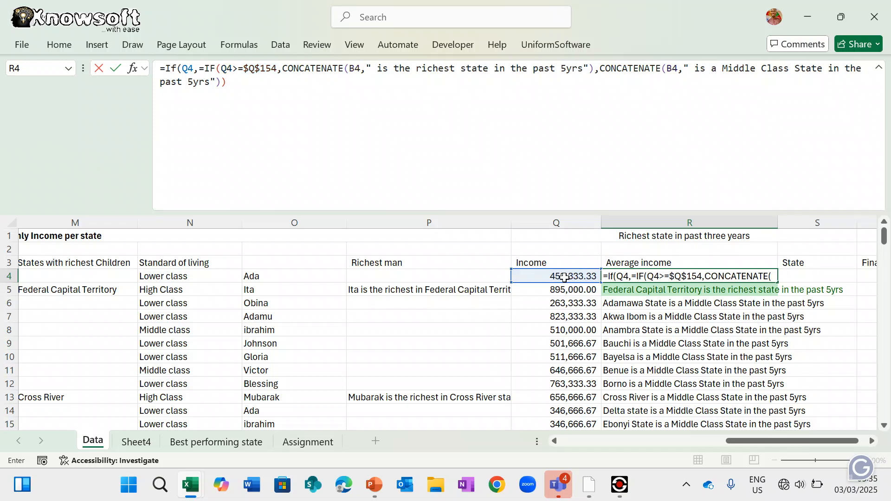
{"action": "key", "text": "BackSpace"}
{"action": "key", "text": "BackSpace"}
{"action": "key", "text": "BackSpace"}
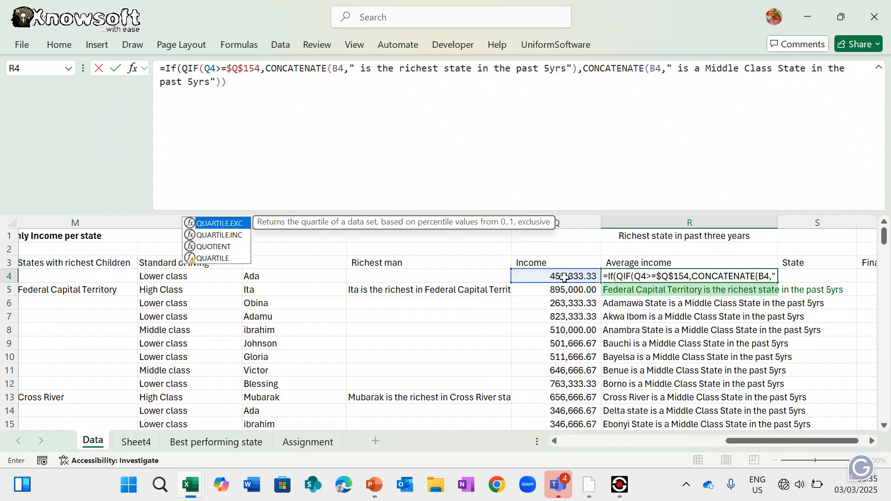
{"action": "key", "text": "BackSpace"}
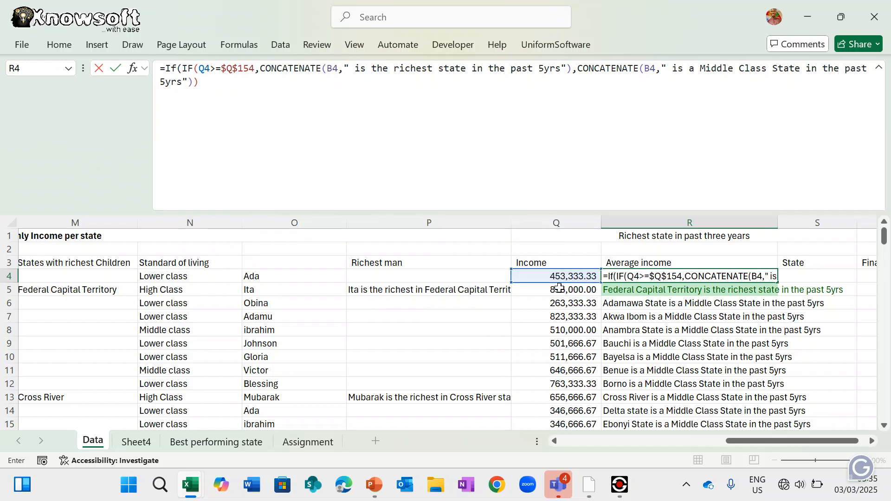
{"action": "left_click", "coordinate": [541, 276]}
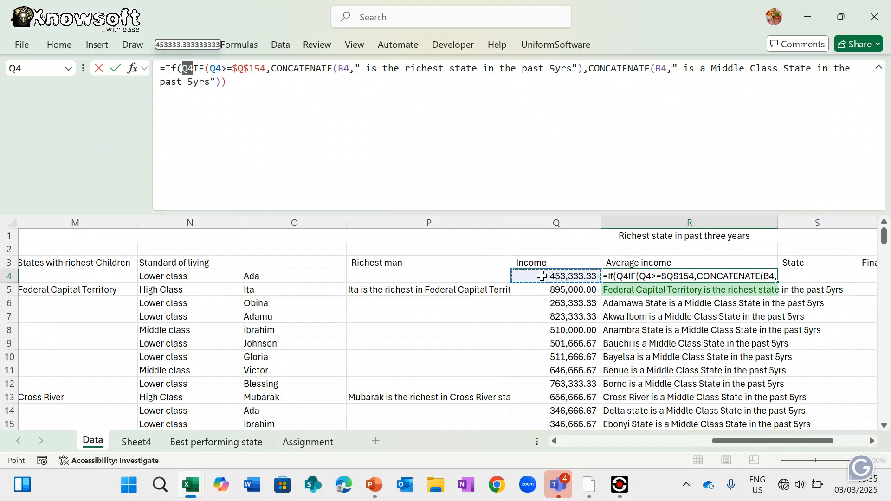
{"action": "type", "text": "<"}
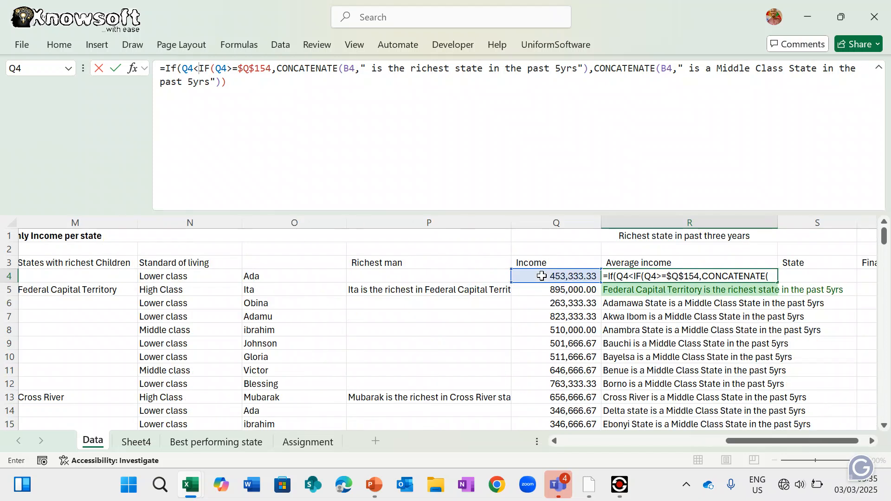
{"action": "type", "text": "="}
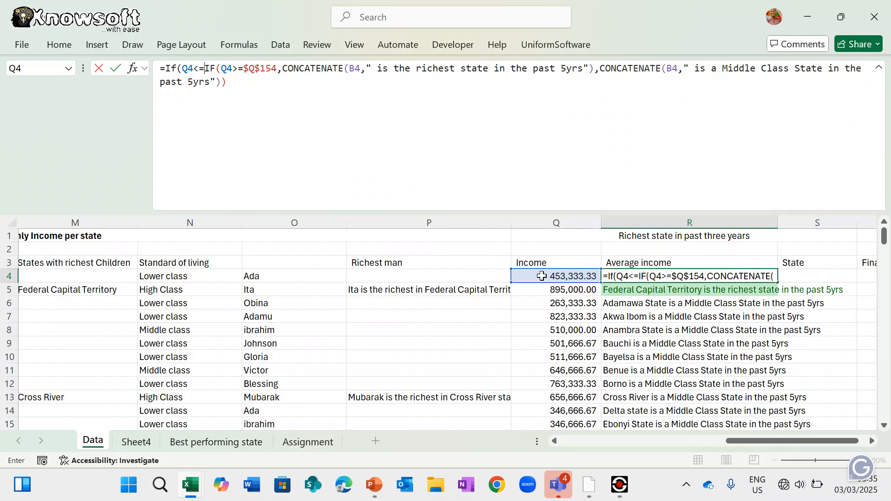
{"action": "type", "text": "150"}
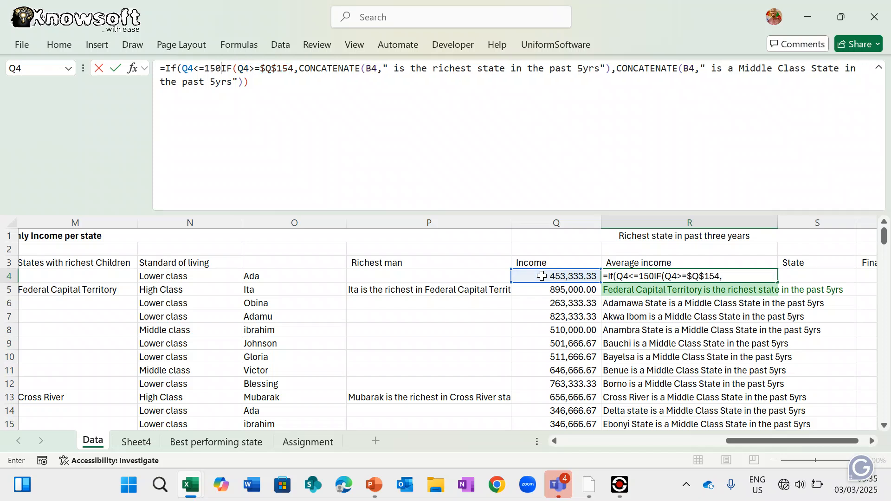
{"action": "type", "text": "000"}
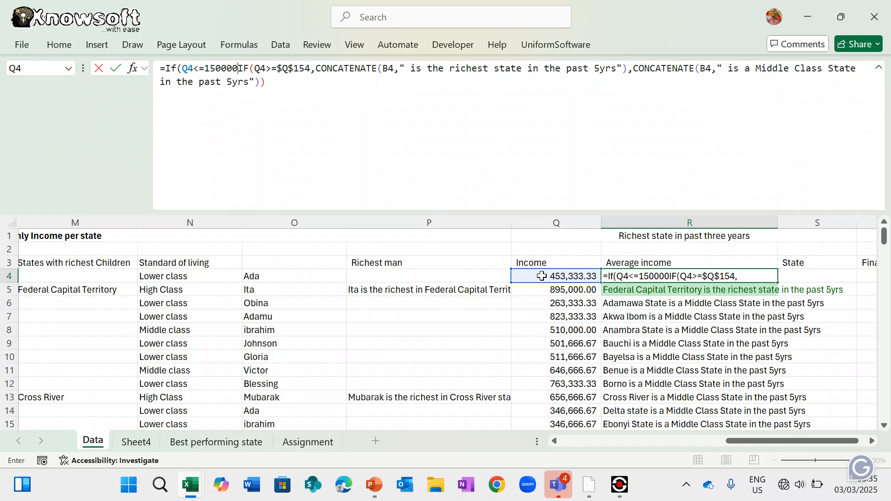
{"action": "type", "text": ","}
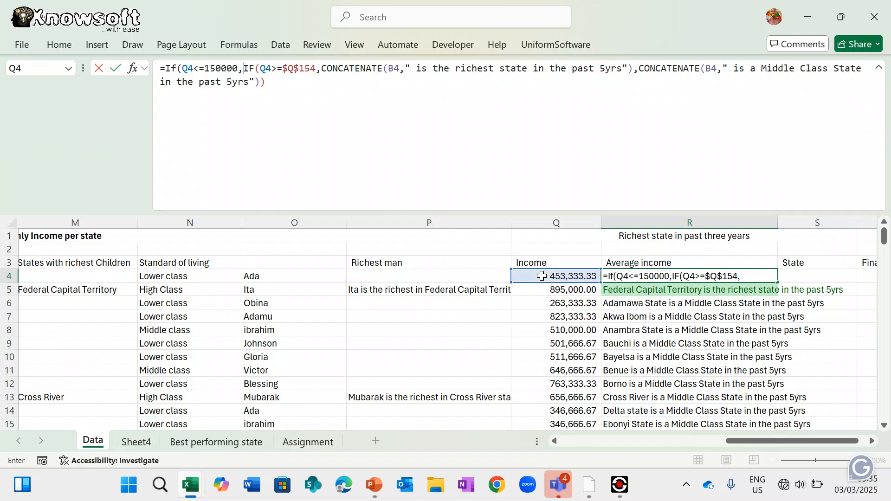
{"action": "type", "text": "Conc"}
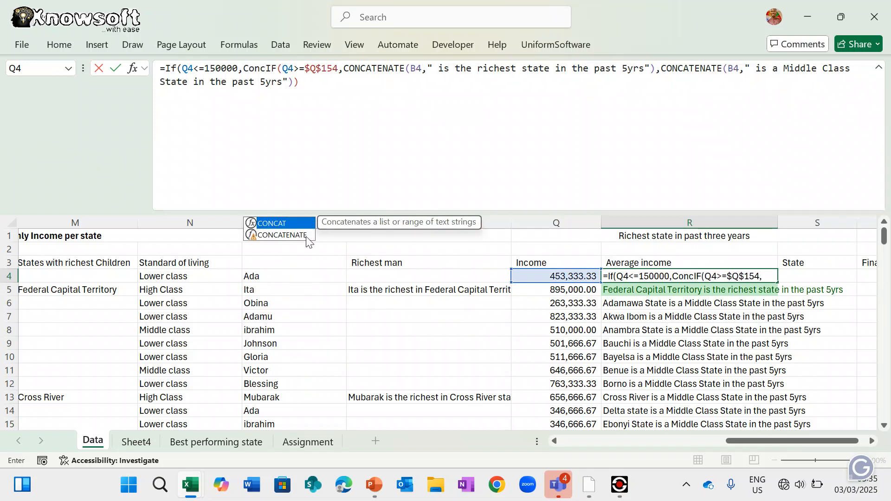
{"action": "double_click", "coordinate": [282, 235]}
{"action": "scroll", "coordinate": [288, 291], "scroll_direction": "left", "scroll_amount": 10}
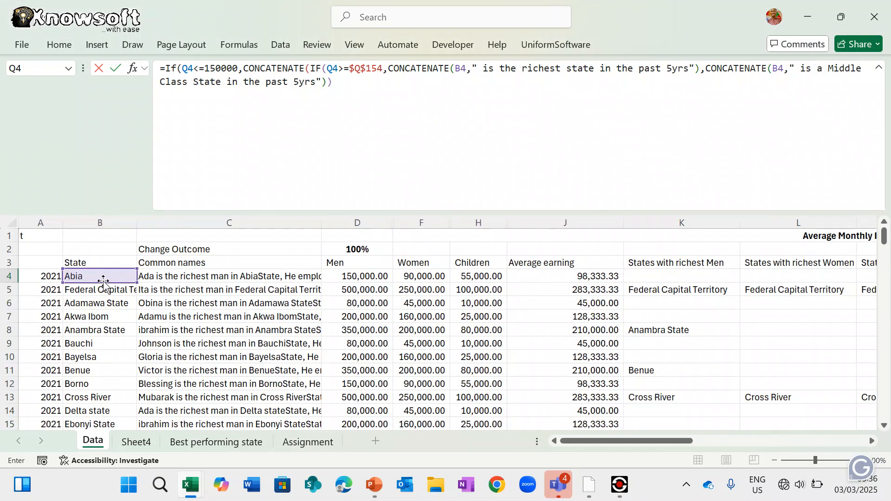
- Complete the poorest branch as CONCATENATE(B4," is the poorest in the past 3 years") and commit R4
{"action": "left_click", "coordinate": [95, 277]}
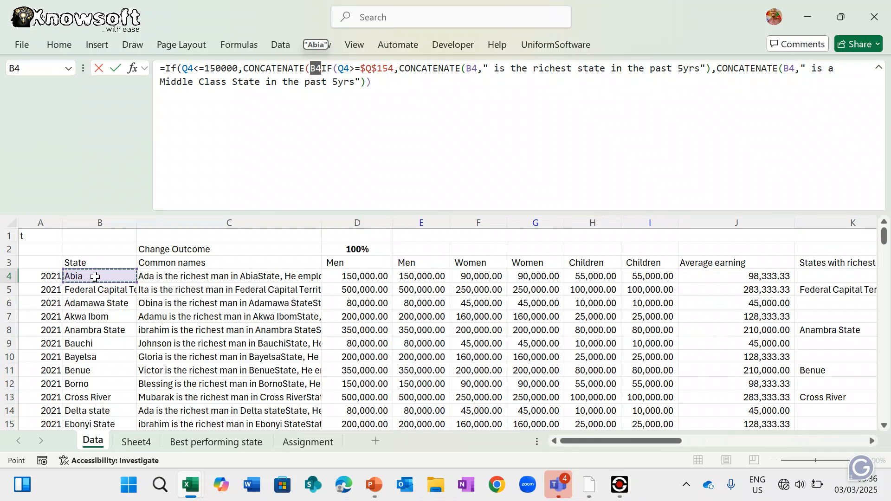
{"action": "type", "text": ",\""}
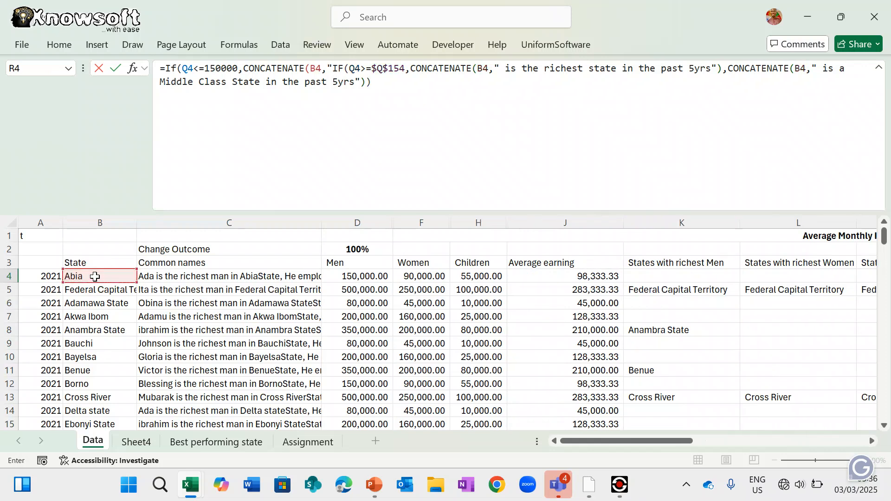
{"action": "type", "text": " is"}
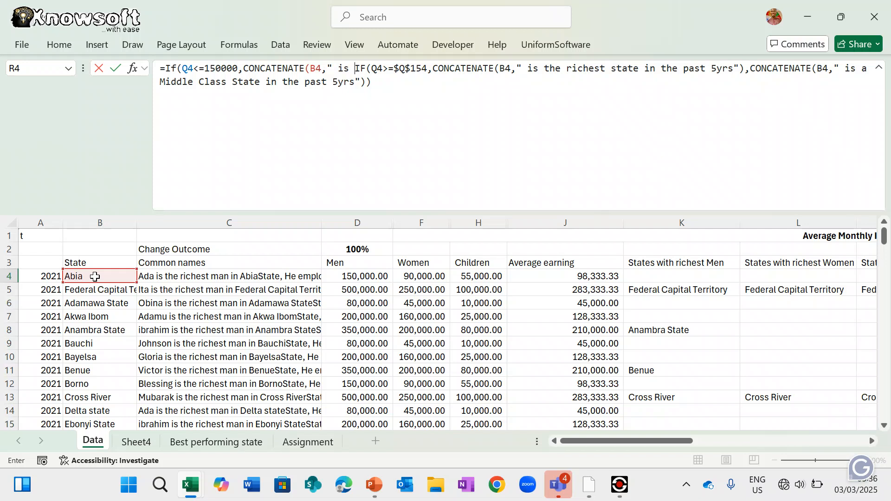
{"action": "type", "text": "the poorest "}
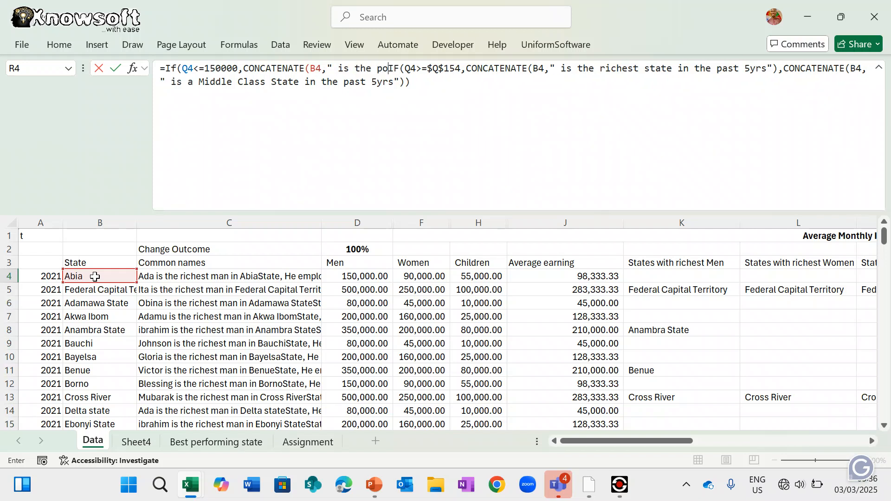
{"action": "type", "text": "iin"}
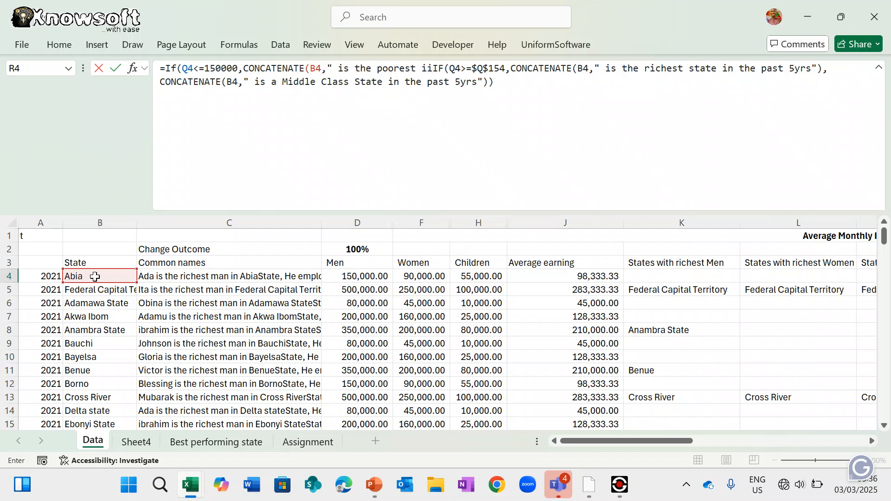
{"action": "key", "text": "BackSpace"}
{"action": "key", "text": "BackSpace"}
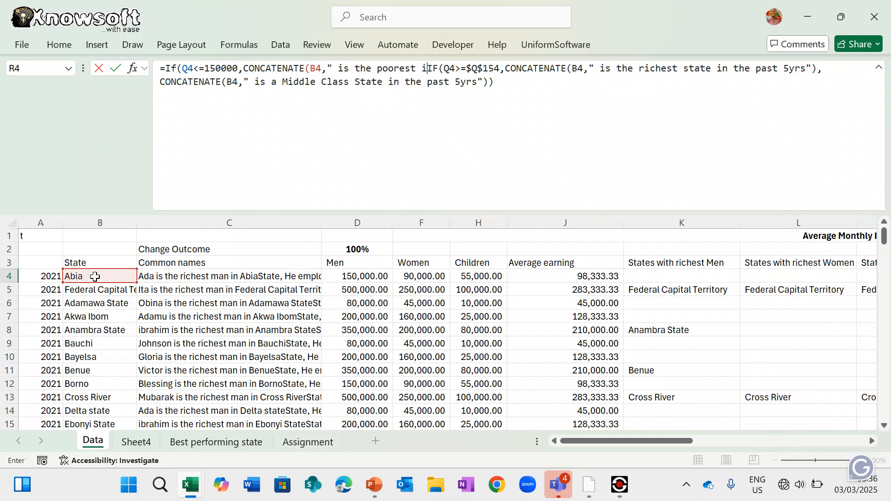
{"action": "type", "text": "n the pa"}
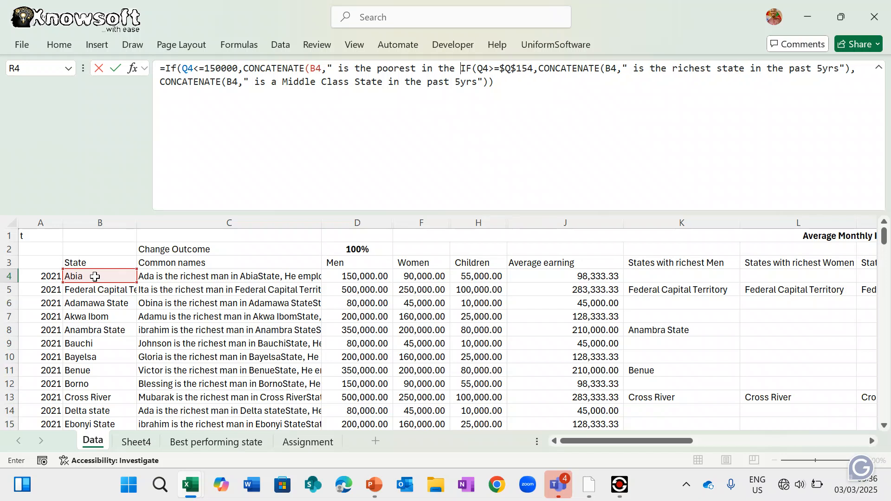
{"action": "type", "text": "st "}
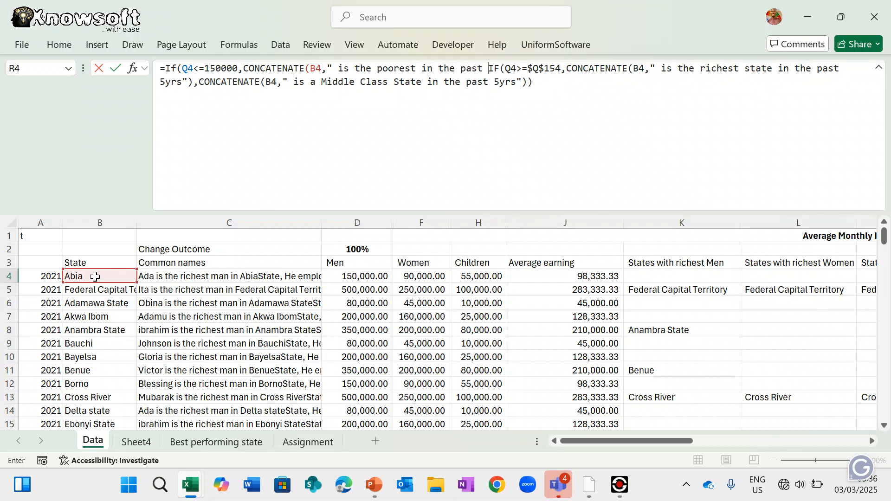
{"action": "type", "text": "5 years"}
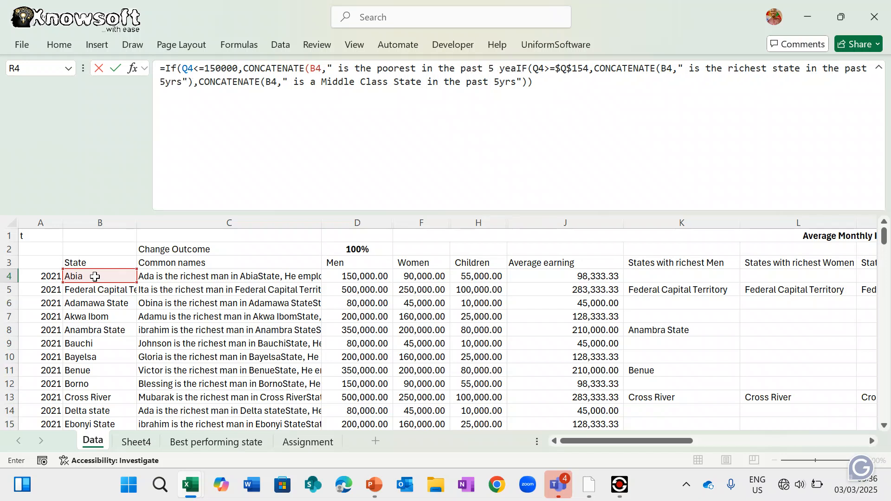
{"action": "key", "text": "BackSpace"}
{"action": "key", "text": "BackSpace"}
{"action": "key", "text": "BackSpace"}
{"action": "key", "text": "BackSpace"}
{"action": "key", "text": "BackSpace"}
{"action": "key", "text": "BackSpace"}
{"action": "key", "text": "BackSpace"}
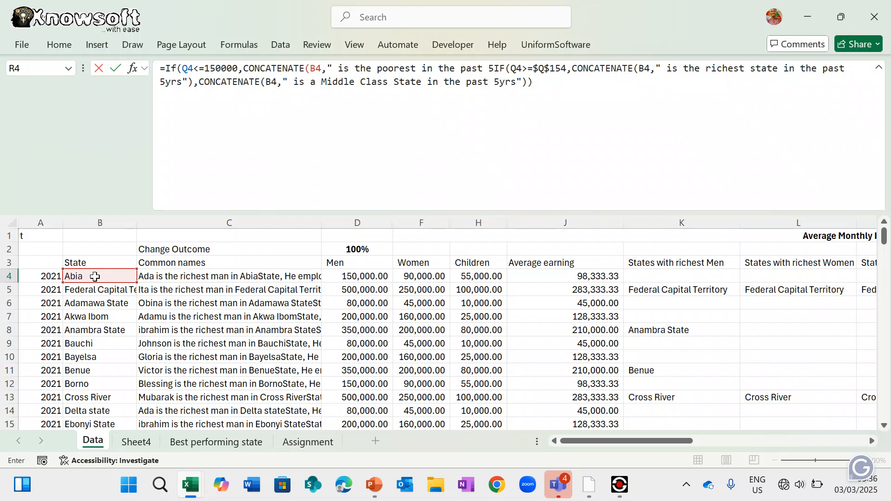
{"action": "type", "text": "3 years"}
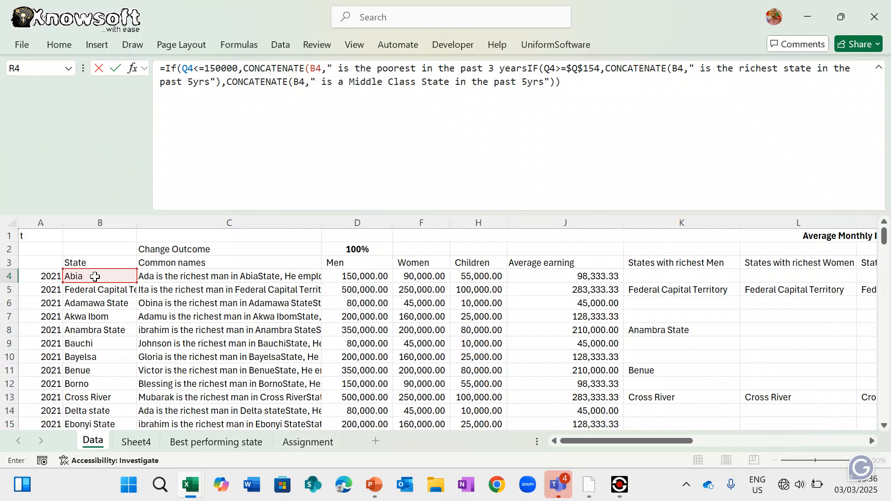
{"action": "type", "text": "\""}
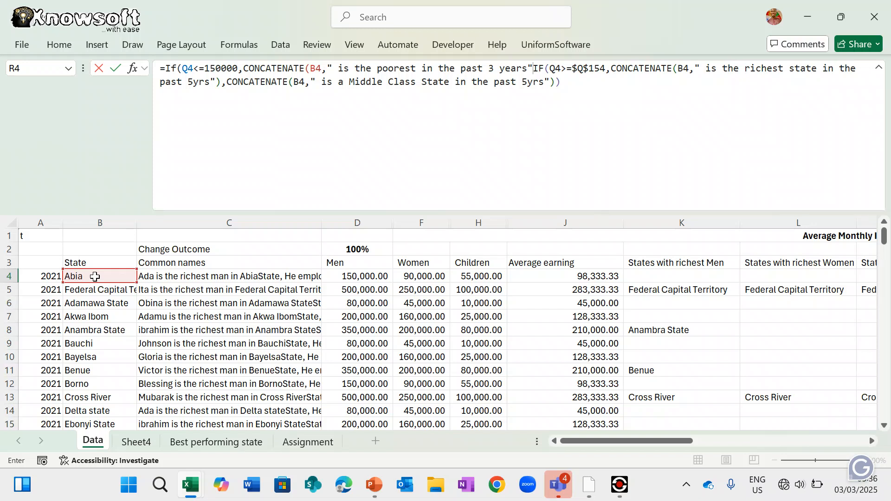
{"action": "type", "text": ")"}
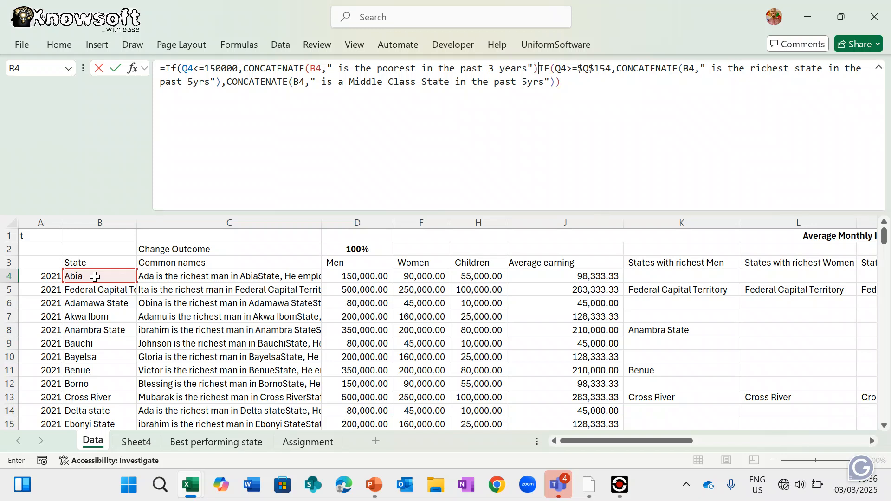
{"action": "type", "text": ","}
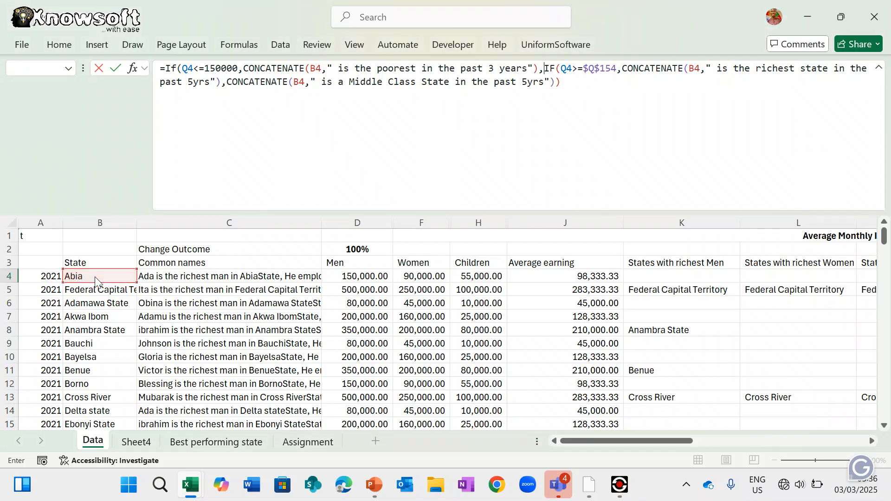
{"action": "key", "text": "Return"}
{"action": "key", "text": "Return"}
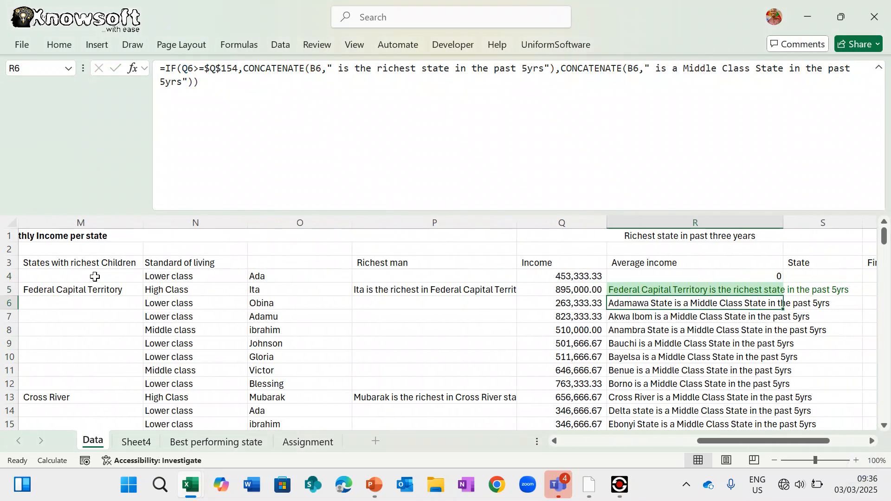
- Replace R4's fixed 150000 threshold with the absolute lowest-income reference $Q$155
{"action": "left_click", "coordinate": [673, 273]}
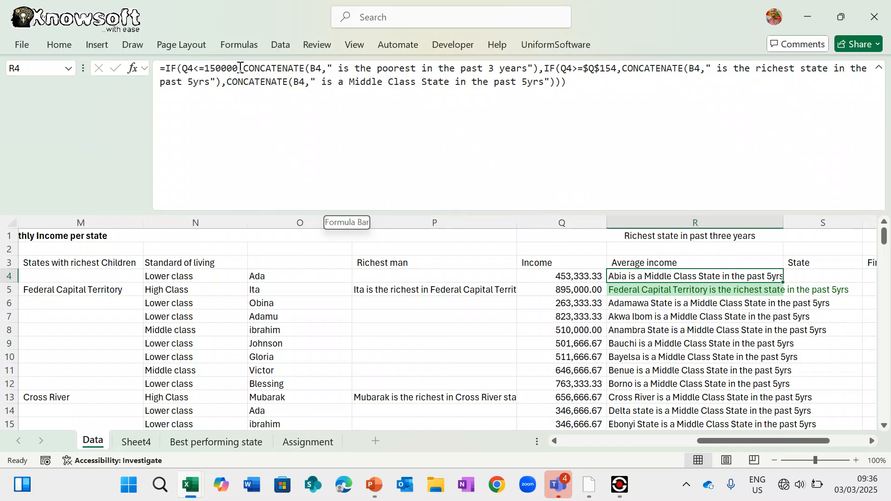
{"action": "left_click", "coordinate": [240, 68]}
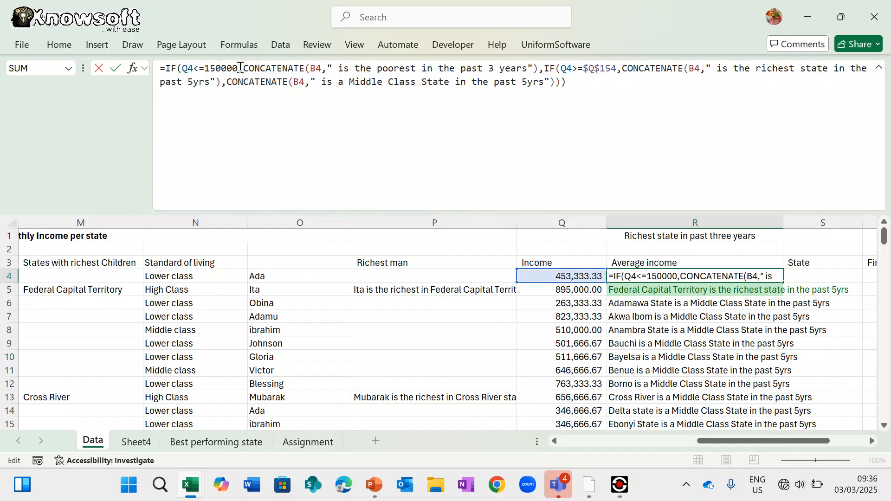
{"action": "key", "text": "BackSpace"}
{"action": "key", "text": "BackSpace"}
{"action": "key", "text": "BackSpace"}
{"action": "key", "text": "BackSpace"}
{"action": "key", "text": "BackSpace"}
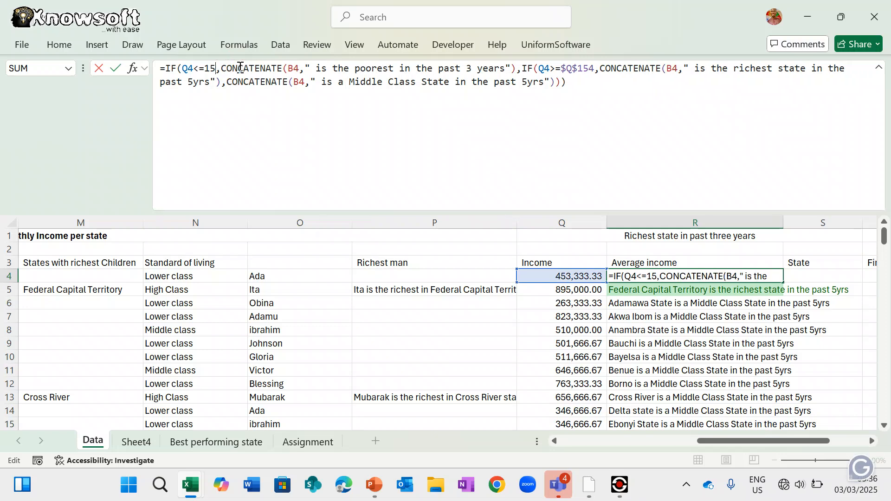
{"action": "key", "text": "BackSpace"}
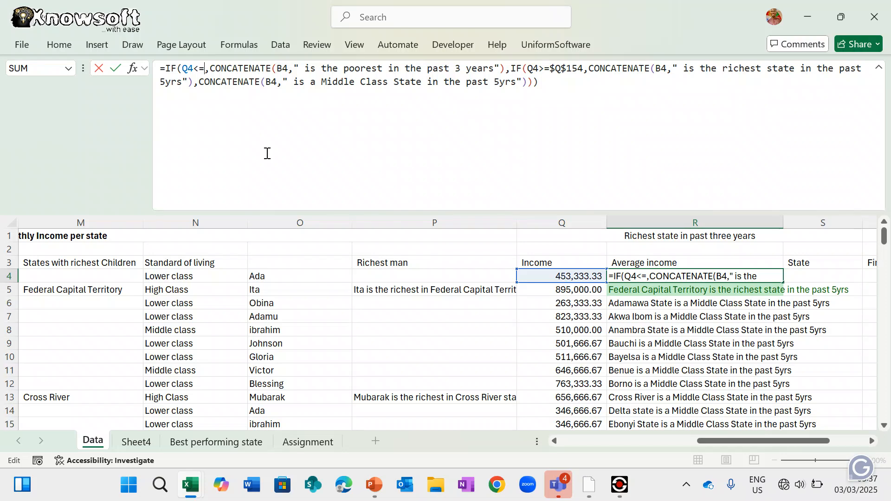
{"action": "scroll", "coordinate": [420, 371], "scroll_direction": "down", "scroll_amount": 20}
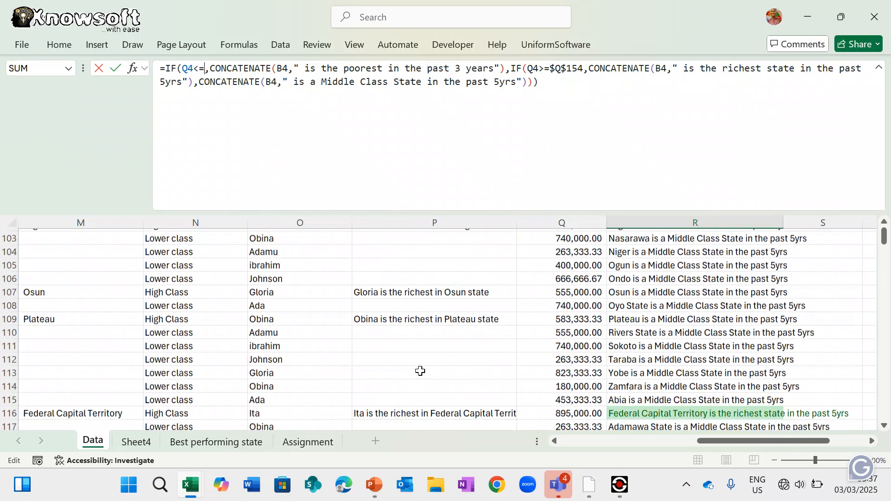
{"action": "scroll", "coordinate": [420, 371], "scroll_direction": "up", "scroll_amount": 7}
{"action": "scroll", "coordinate": [420, 371], "scroll_direction": "down", "scroll_amount": 3}
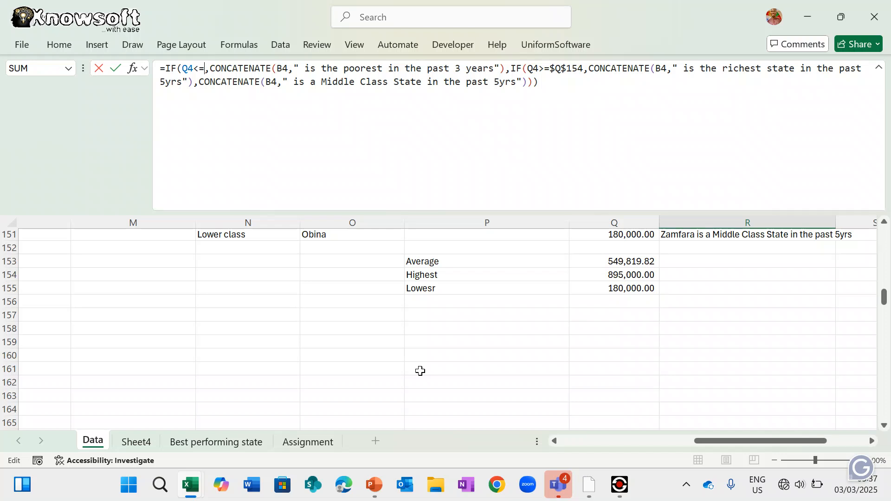
{"action": "left_click", "coordinate": [629, 287]}
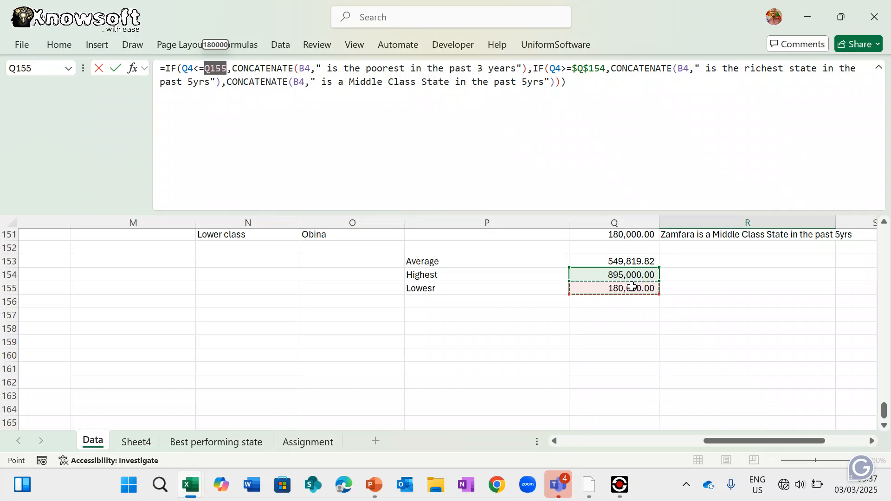
{"action": "left_click", "coordinate": [218, 69]}
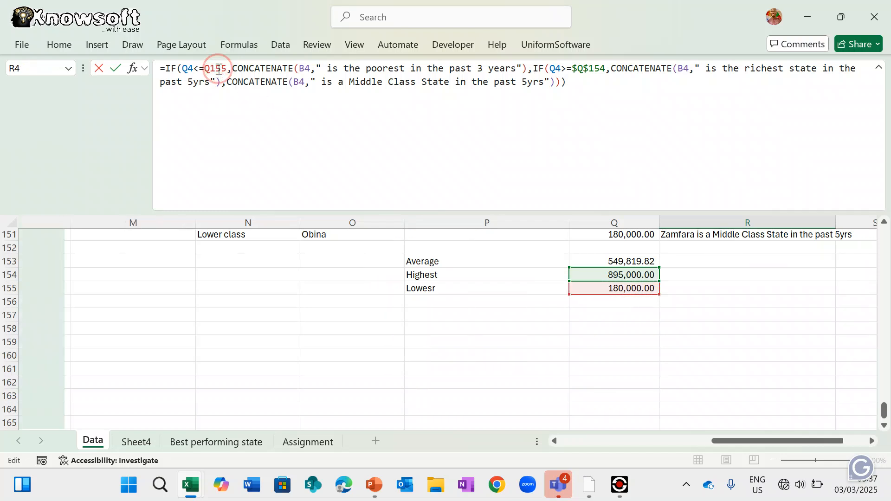
{"action": "key", "text": "F4"}
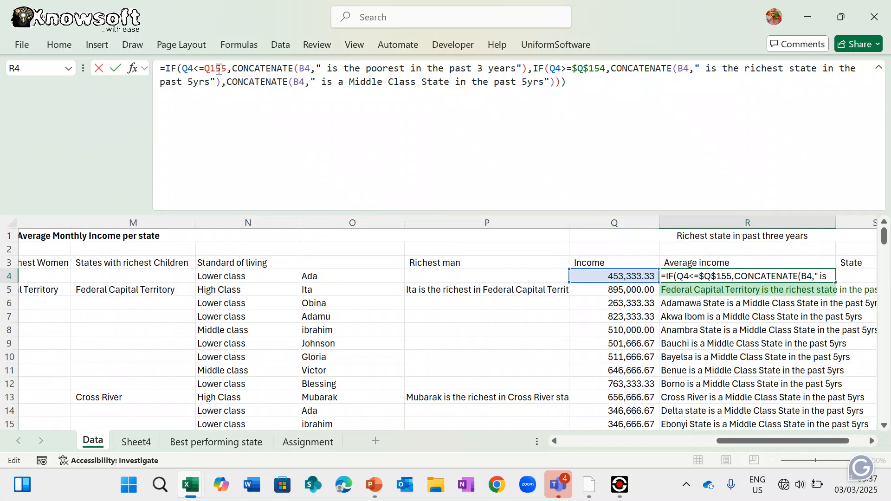
{"action": "key", "text": "Return"}
{"action": "key", "text": "Return"}
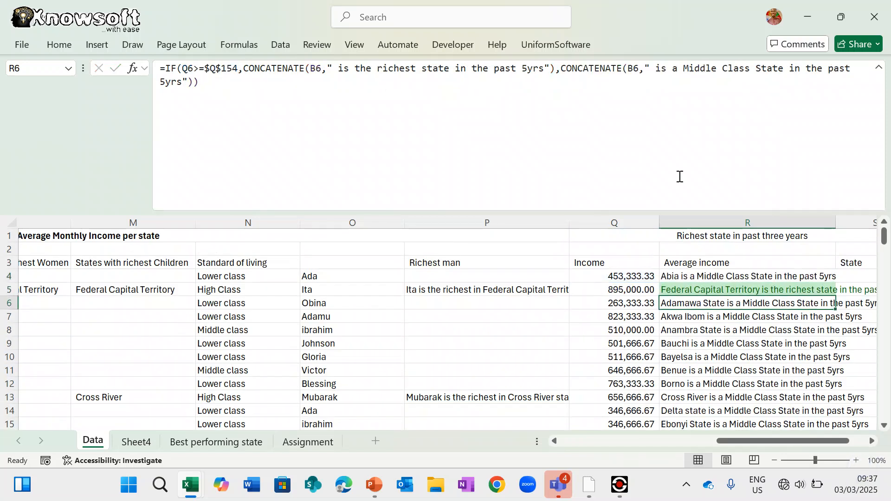
{"action": "left_click", "coordinate": [710, 277]}
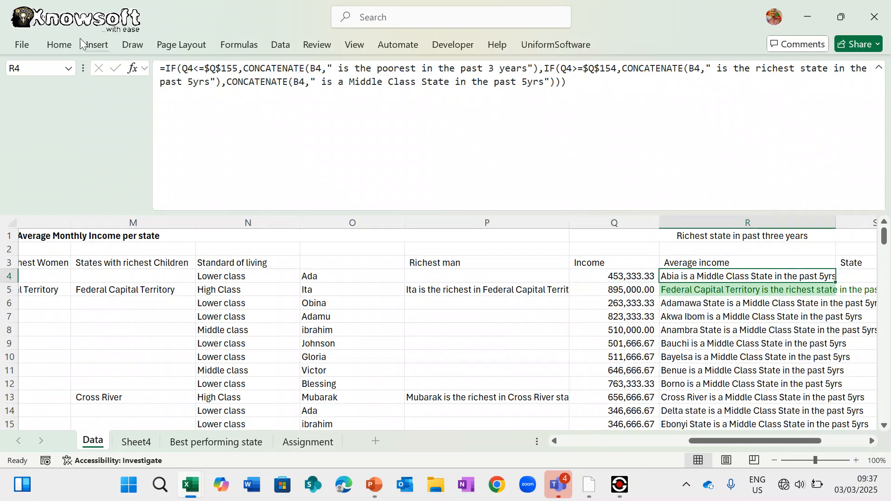
- Add a Text That Contains rule marking 'Poorest' with Light Red Fill and Dark Red Text
{"action": "left_click", "coordinate": [59, 44]}
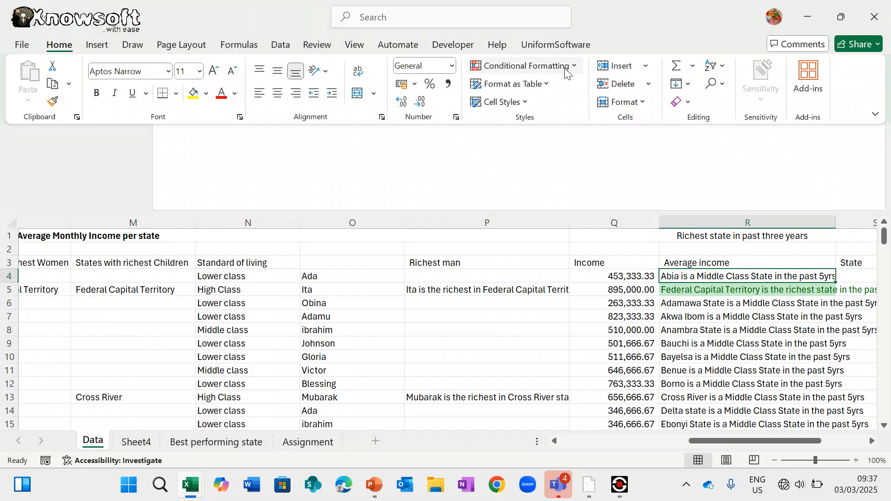
{"action": "left_click", "coordinate": [557, 66]}
{"action": "mouse_move", "coordinate": [571, 98]}
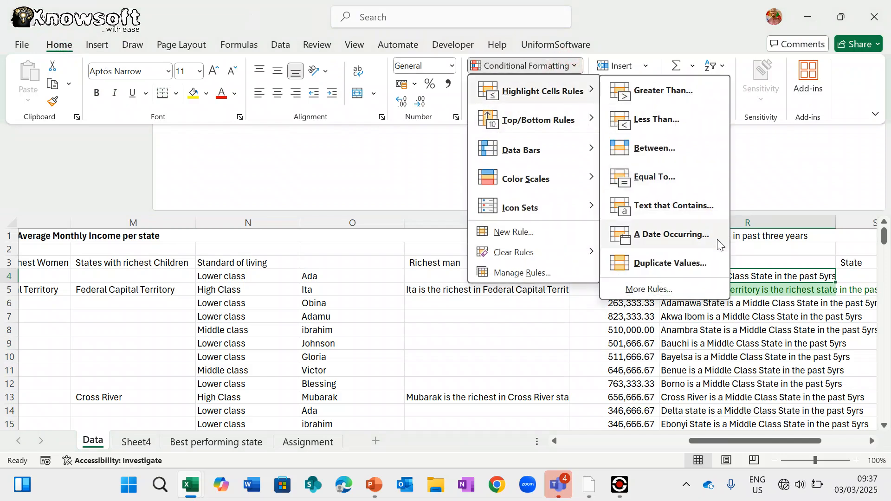
{"action": "left_click", "coordinate": [677, 209]}
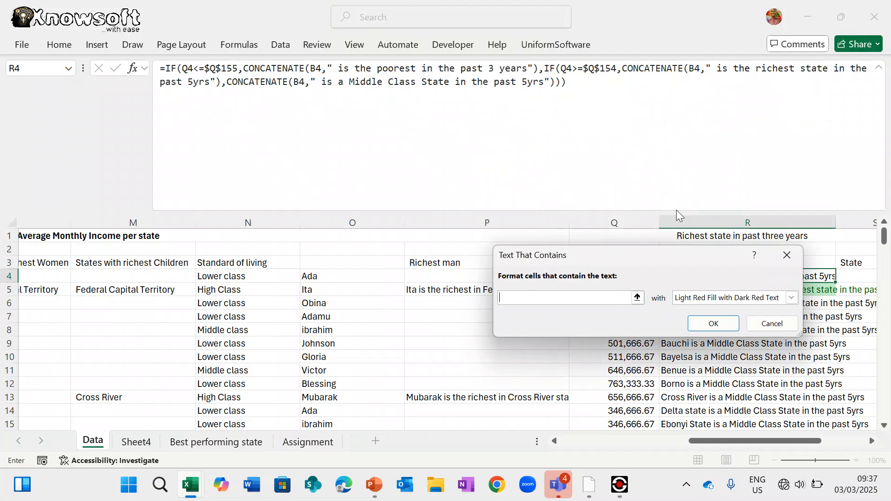
{"action": "type", "text": "Poorest"}
{"action": "left_click", "coordinate": [791, 298]}
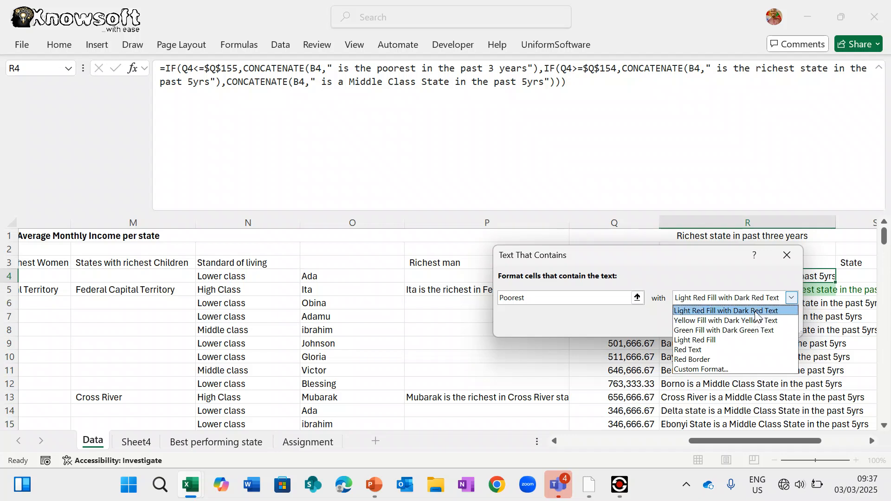
{"action": "left_click", "coordinate": [756, 311]}
{"action": "left_click", "coordinate": [710, 322]}
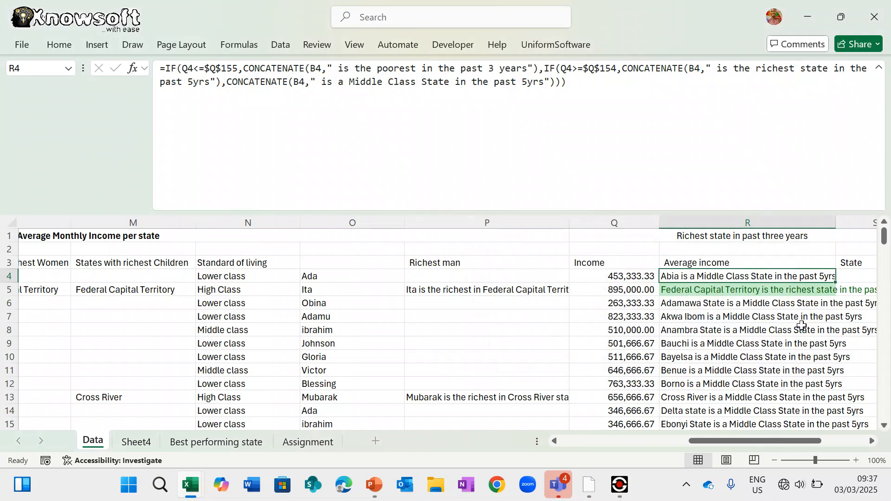
{"action": "scroll", "coordinate": [774, 372], "scroll_direction": "down", "scroll_amount": 10}
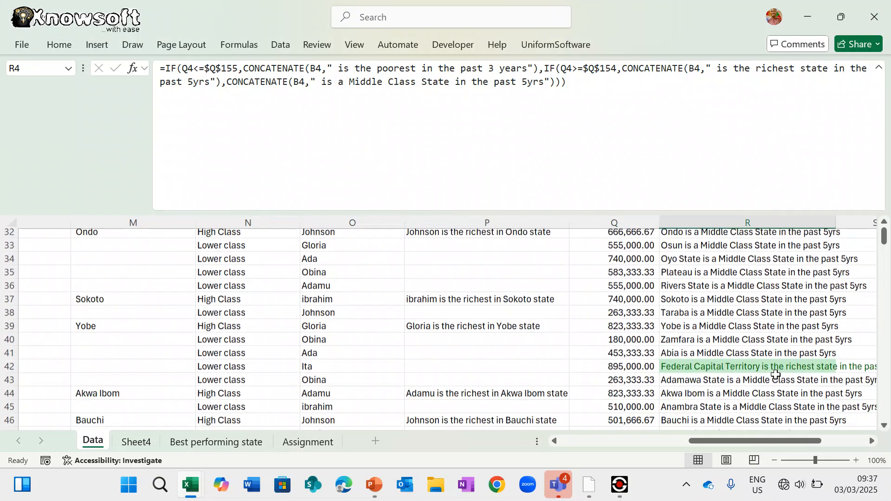
{"action": "scroll", "coordinate": [776, 375], "scroll_direction": "down", "scroll_amount": 12}
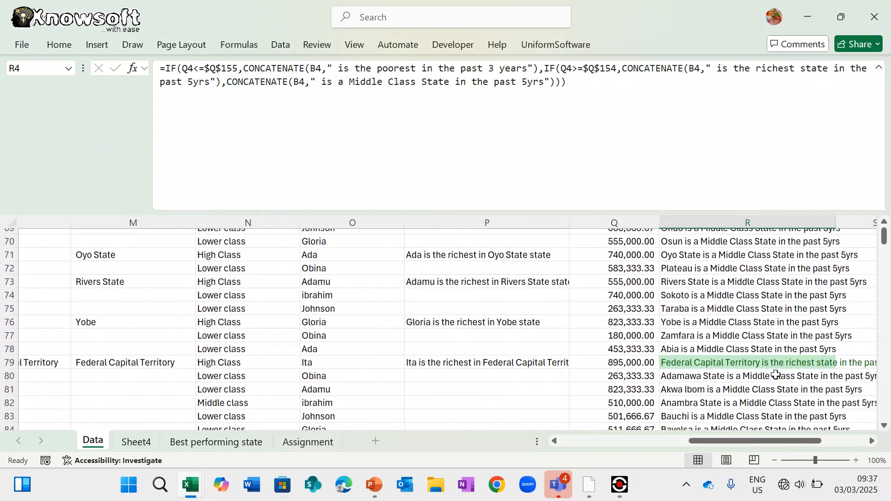
{"action": "scroll", "coordinate": [776, 374], "scroll_direction": "down", "scroll_amount": 20}
{"action": "scroll", "coordinate": [776, 375], "scroll_direction": "up", "scroll_amount": 6}
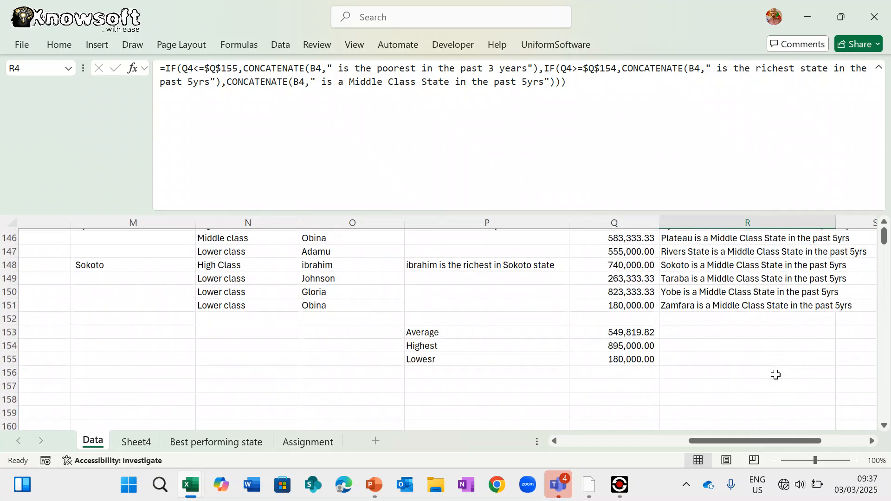
{"action": "scroll", "coordinate": [775, 374], "scroll_direction": "up", "scroll_amount": 1}
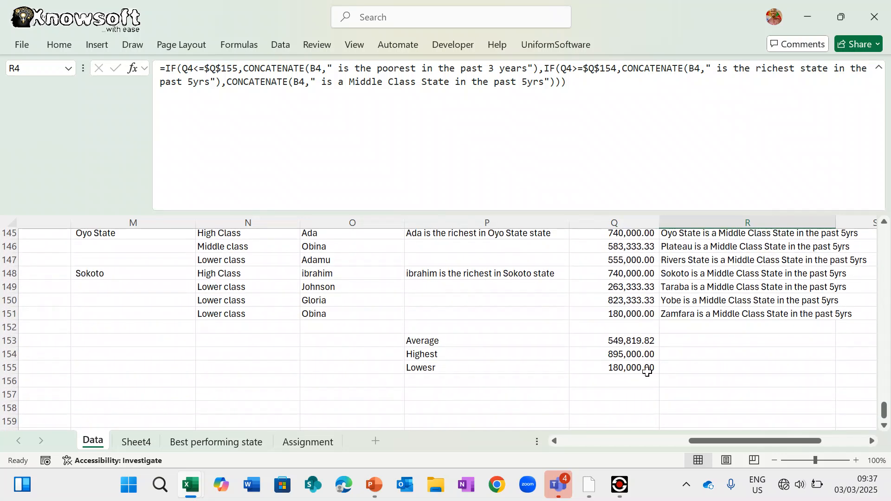
{"action": "scroll", "coordinate": [704, 325], "scroll_direction": "up", "scroll_amount": 9}
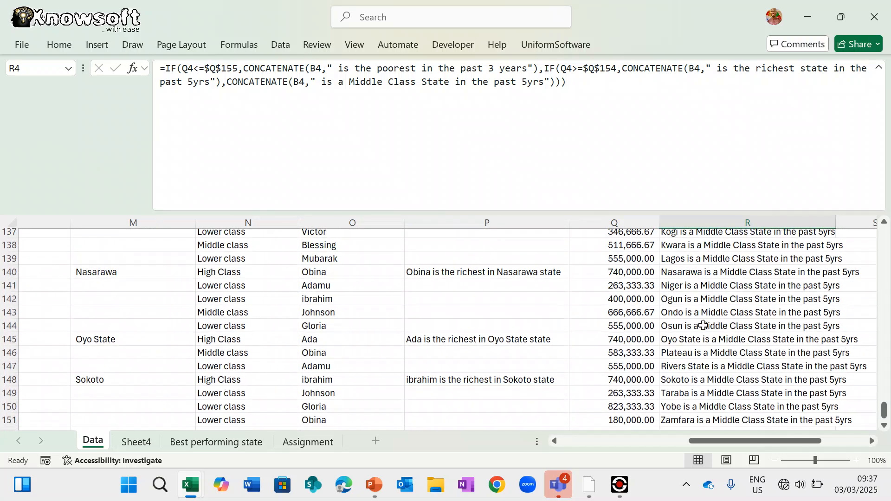
{"action": "scroll", "coordinate": [703, 325], "scroll_direction": "up", "scroll_amount": 5}
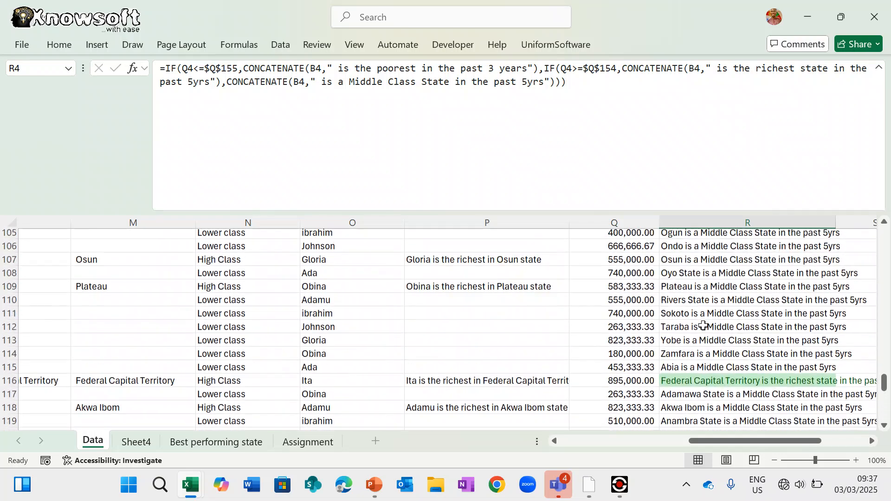
{"action": "scroll", "coordinate": [704, 325], "scroll_direction": "down", "scroll_amount": 18}
{"action": "scroll", "coordinate": [703, 326], "scroll_direction": "up", "scroll_amount": 6}
{"action": "scroll", "coordinate": [703, 325], "scroll_direction": "left", "scroll_amount": 1}
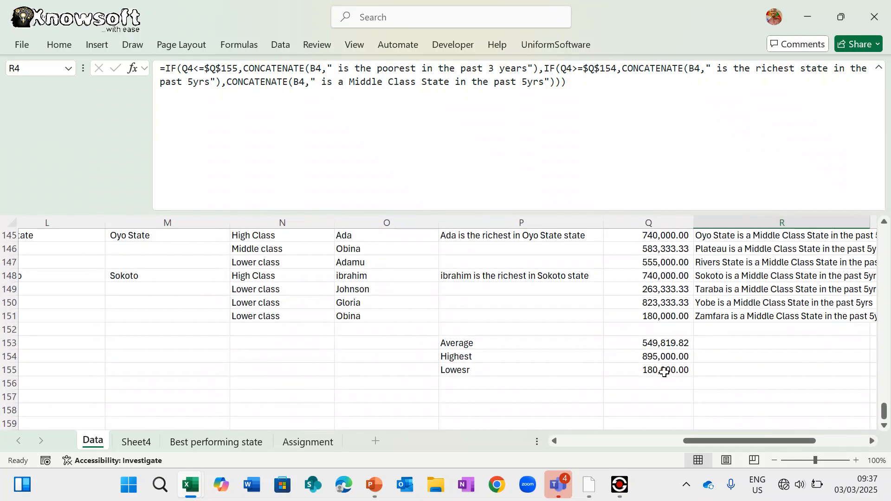
{"action": "left_click", "coordinate": [664, 372]}
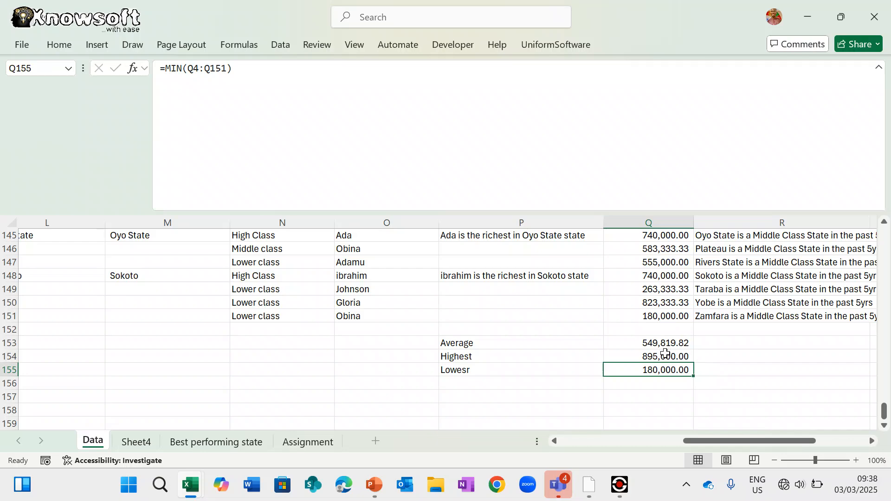
{"action": "scroll", "coordinate": [727, 375], "scroll_direction": "up", "scroll_amount": 20}
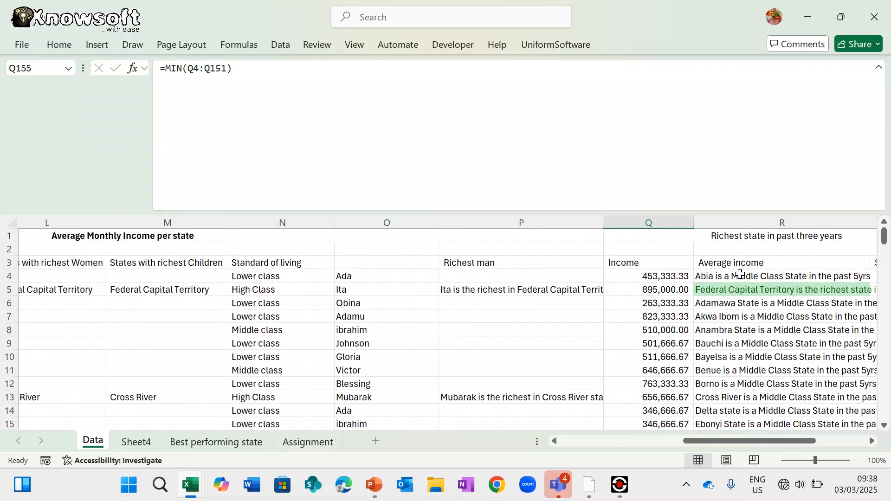
- Repoint R4's poorest test from $Q$155 to the average income in $Q$153
{"action": "double_click", "coordinate": [737, 276]}
{"action": "scroll", "coordinate": [743, 366], "scroll_direction": "down", "scroll_amount": 10}
{"action": "scroll", "coordinate": [744, 378], "scroll_direction": "down", "scroll_amount": 20}
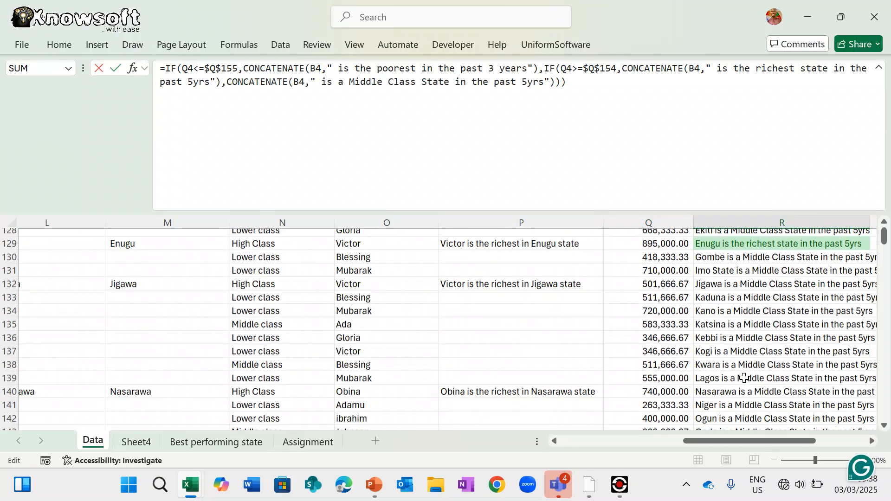
{"action": "scroll", "coordinate": [744, 378], "scroll_direction": "up", "scroll_amount": 5}
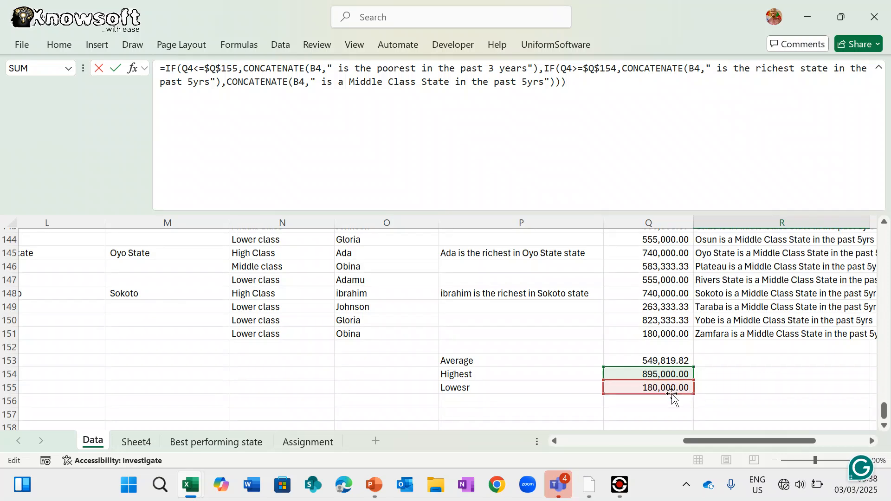
{"action": "left_click", "coordinate": [673, 393]}
{"action": "left_click_drag", "start_coordinate": [673, 393], "coordinate": [673, 361]}
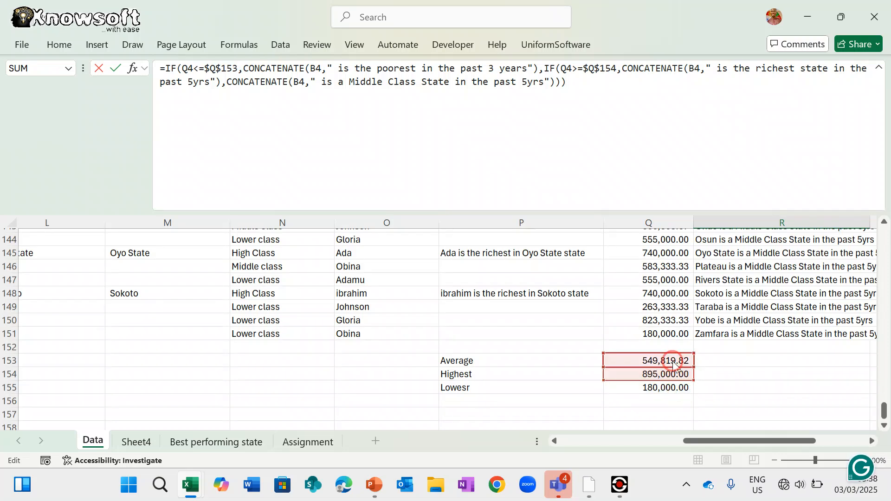
{"action": "key", "text": "Return"}
- Fill R4's updated label formula down column R
{"action": "scroll", "coordinate": [673, 359], "scroll_direction": "up", "scroll_amount": 2}
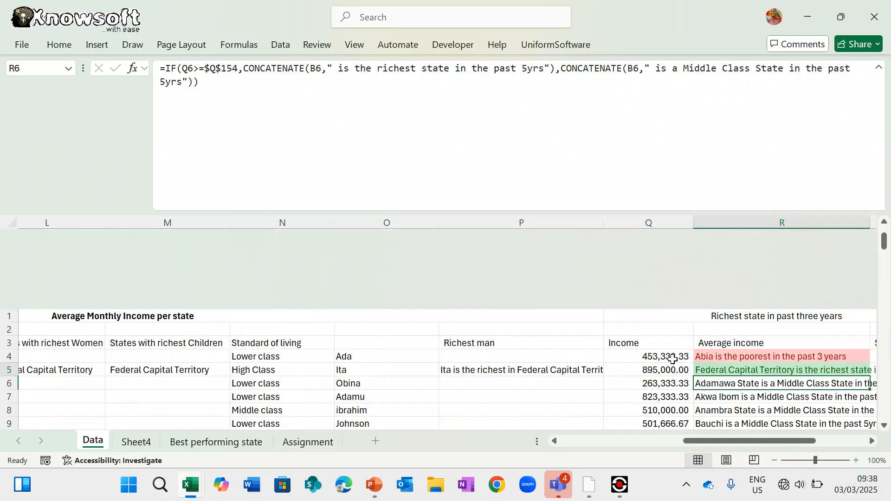
{"action": "scroll", "coordinate": [673, 358], "scroll_direction": "right", "scroll_amount": 3}
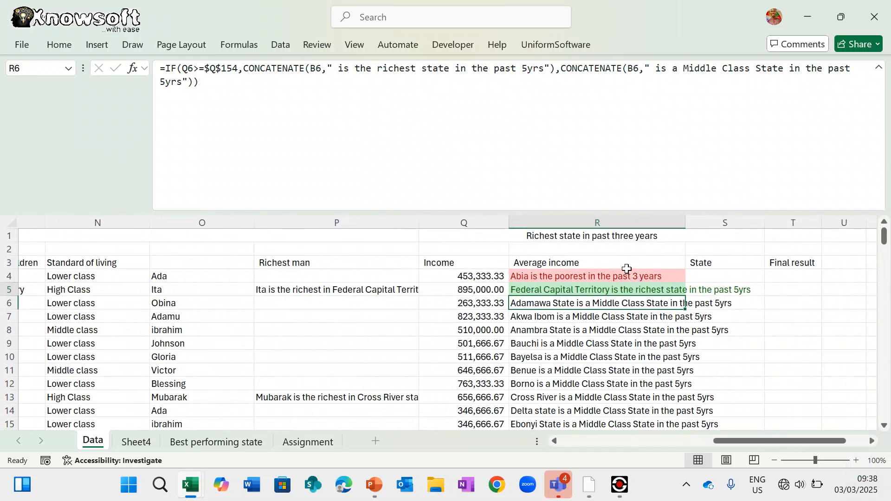
{"action": "left_click", "coordinate": [623, 273]}
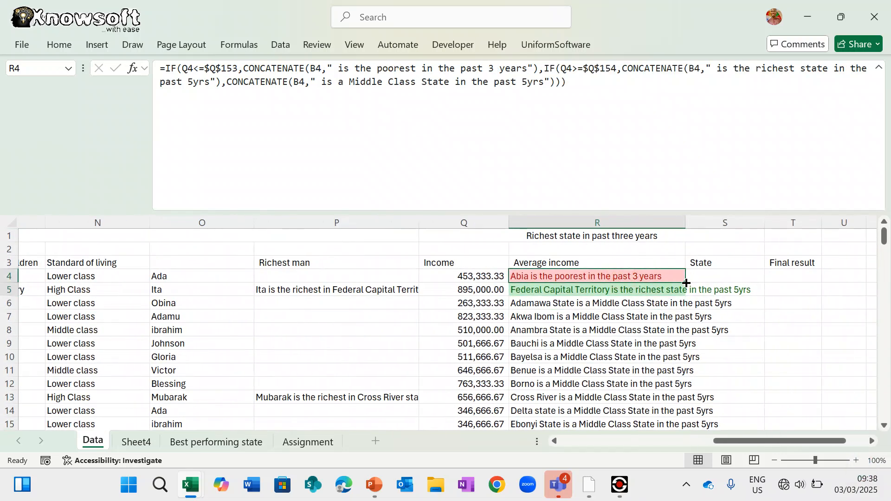
{"action": "double_click", "coordinate": [687, 283]}
{"action": "scroll", "coordinate": [632, 362], "scroll_direction": "down", "scroll_amount": 4}
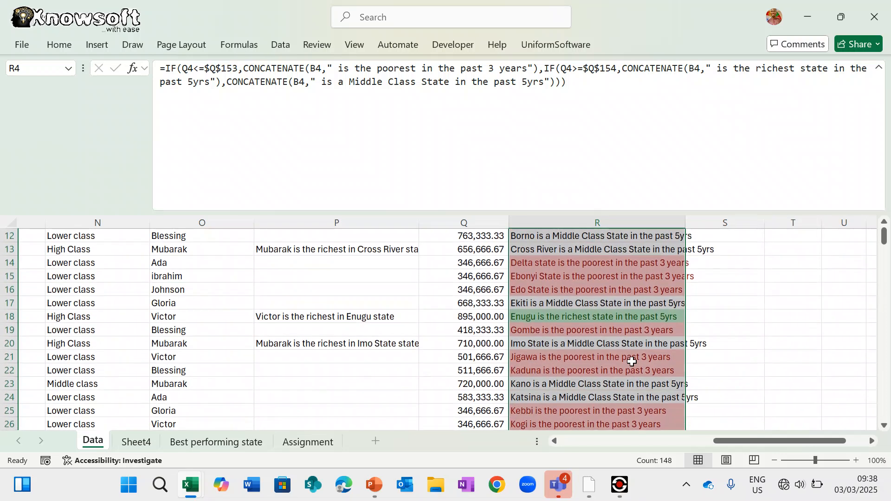
{"action": "scroll", "coordinate": [633, 364], "scroll_direction": "up", "scroll_amount": 4}
{"action": "left_click", "coordinate": [639, 364]}
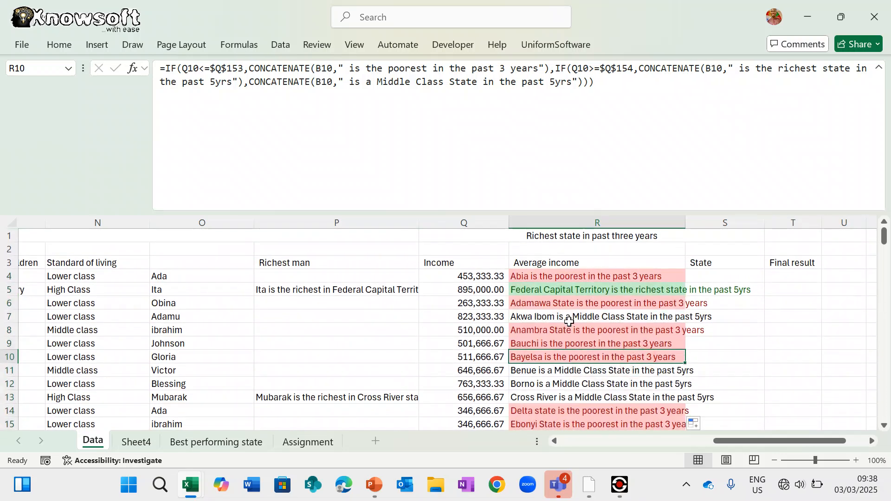
{"action": "left_click", "coordinate": [591, 316]}
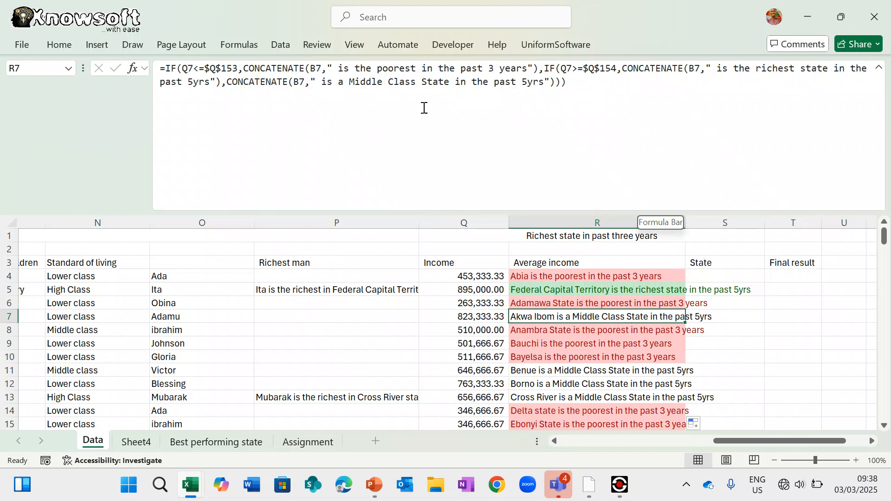
{"action": "left_click_drag", "start_coordinate": [349, 83], "coordinate": [418, 78]}
{"action": "key", "text": "ctrl+c"}
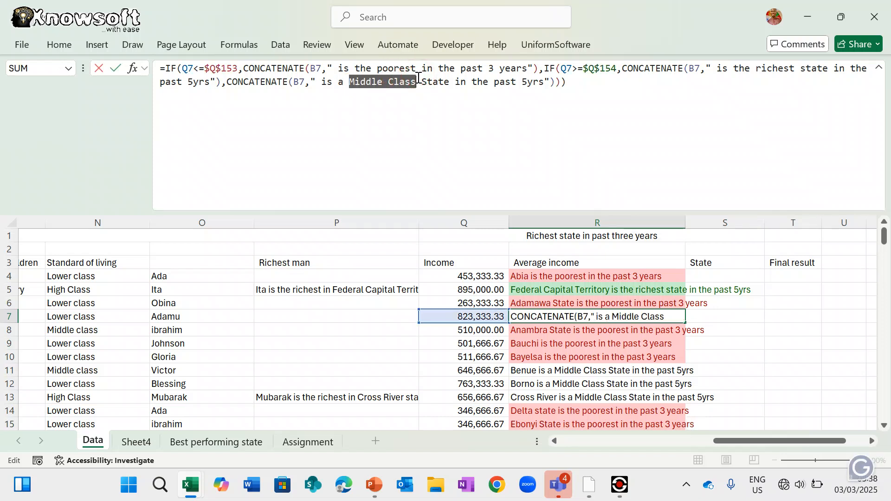
{"action": "left_click", "coordinate": [59, 45]}
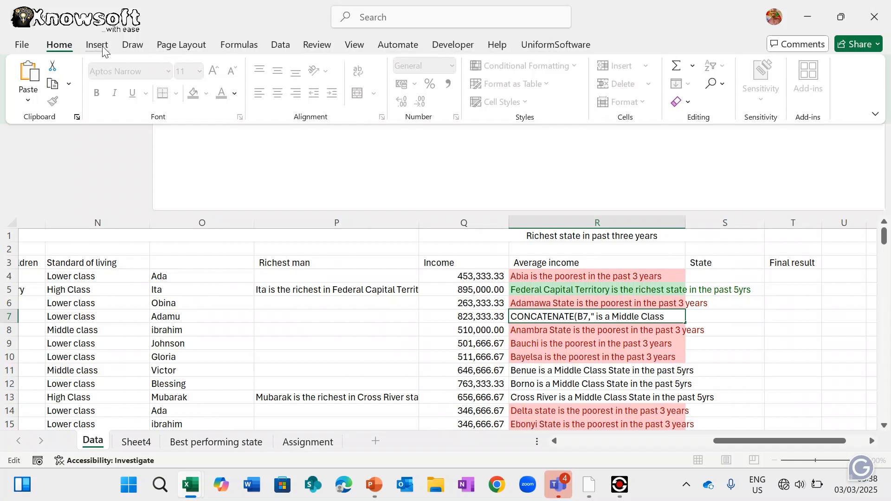
{"action": "key", "text": "Return"}
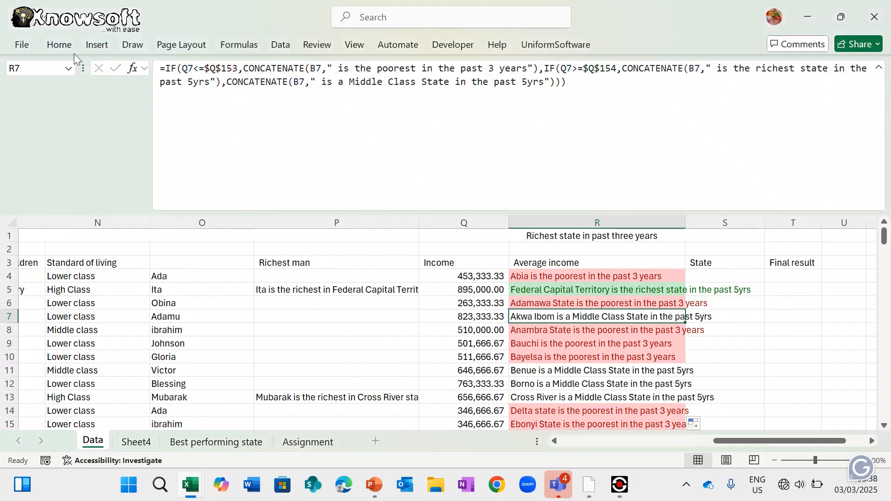
- Add a Text That Contains rule marking 'Middle Class' with Yellow Fill and Dark Yellow Text
{"action": "left_click", "coordinate": [59, 44]}
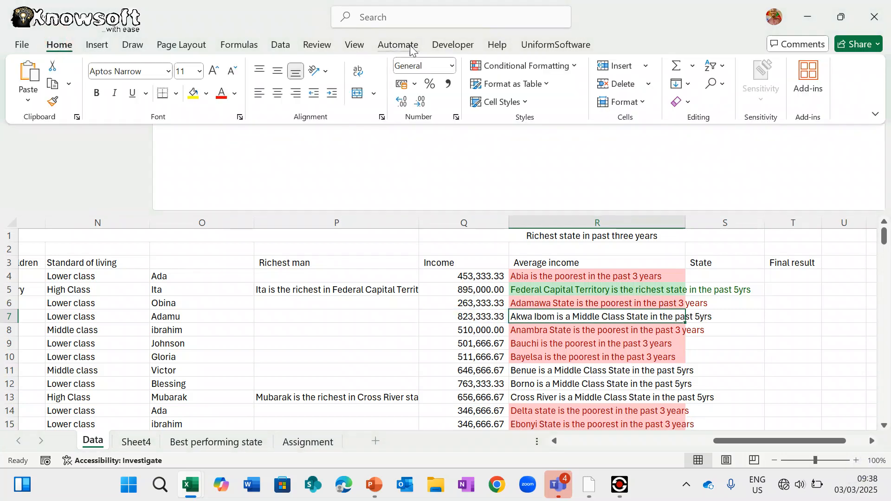
{"action": "left_click", "coordinate": [559, 71]}
{"action": "mouse_move", "coordinate": [557, 91]}
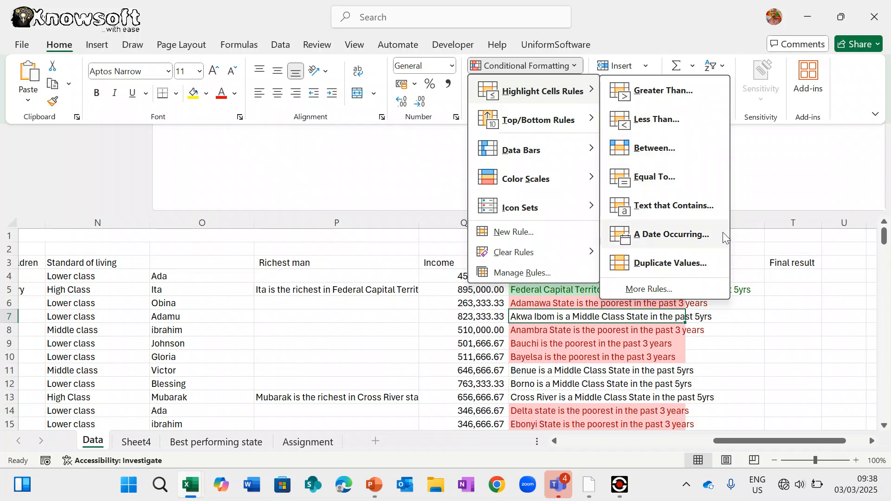
{"action": "left_click", "coordinate": [699, 211]}
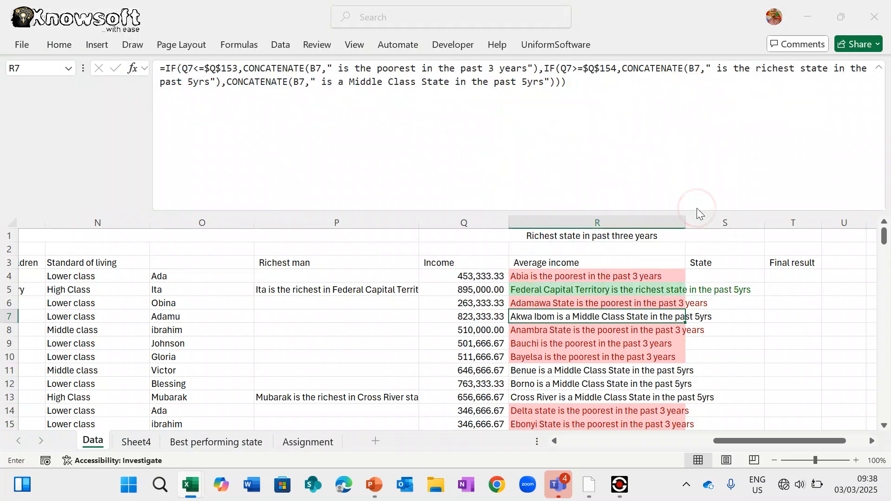
{"action": "key", "text": "ctrl+v"}
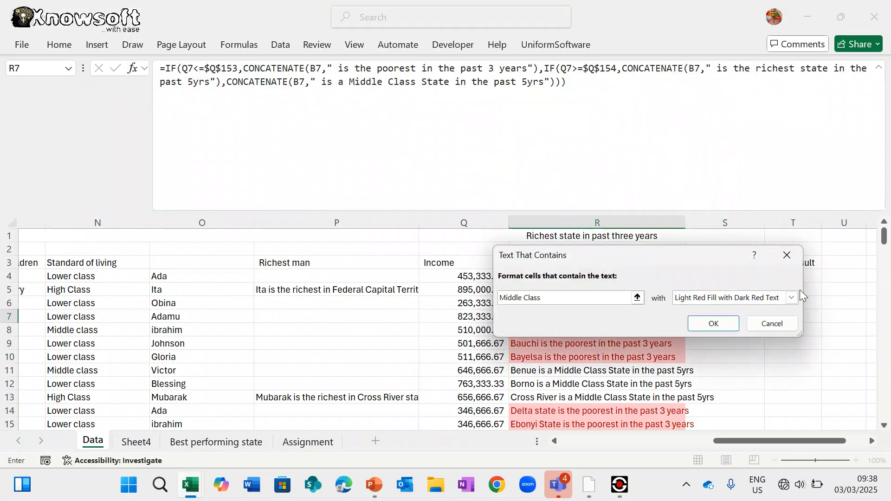
{"action": "left_click", "coordinate": [796, 299]}
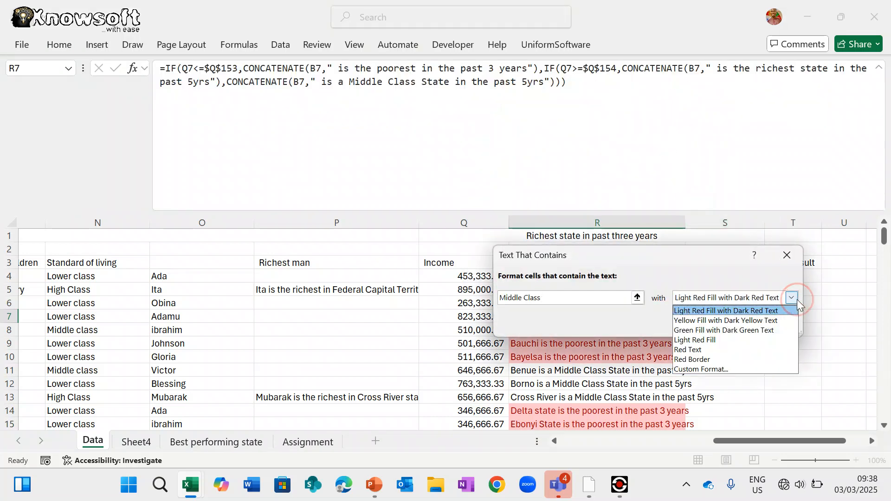
{"action": "left_click", "coordinate": [765, 324]}
{"action": "left_click", "coordinate": [720, 328]}
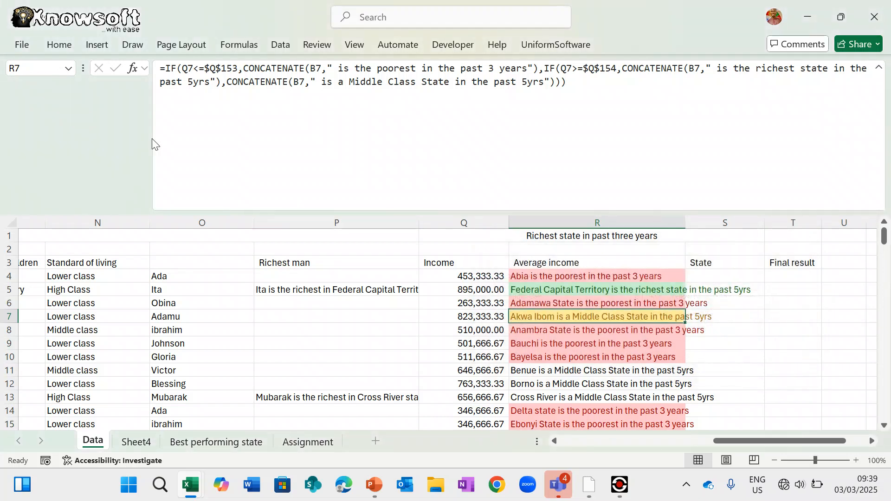
{"action": "left_click", "coordinate": [58, 45]}
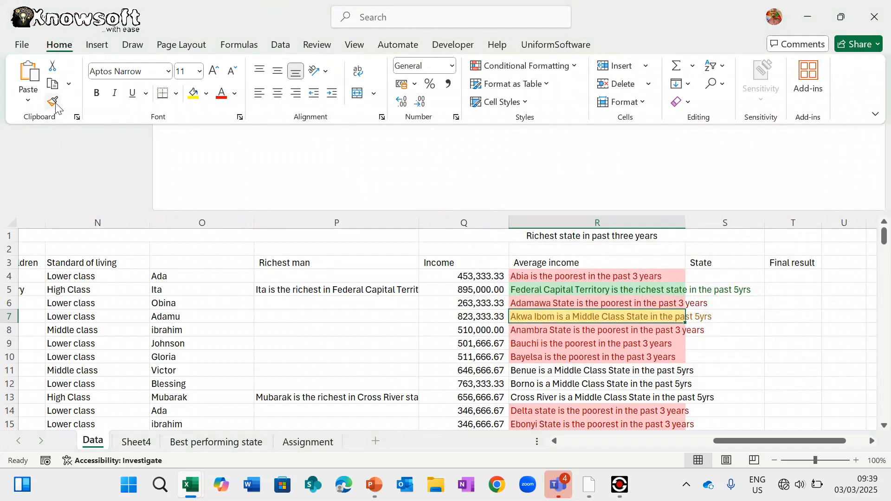
- Format-paint R7's highlighting rules over R4:R151
{"action": "left_click", "coordinate": [52, 101]}
{"action": "left_click", "coordinate": [564, 271]}
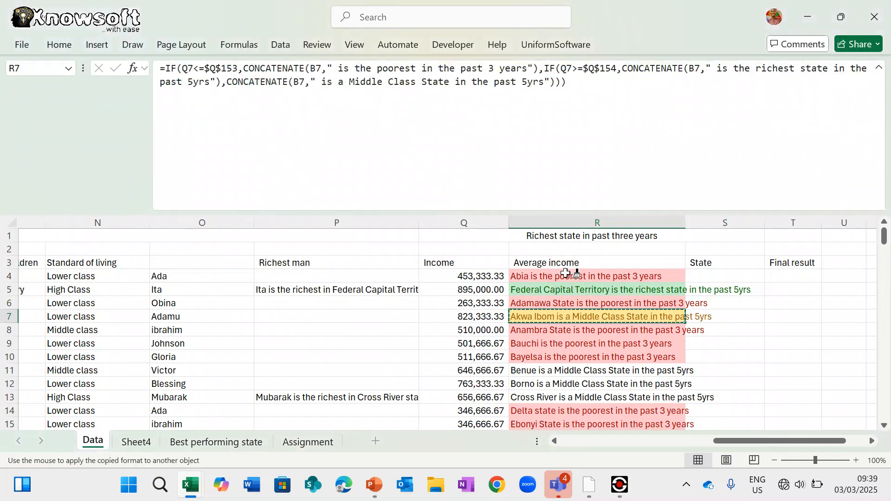
{"action": "mouse_move", "coordinate": [565, 271]}
{"action": "left_mouse_down"}
{"action": "mouse_move", "coordinate": [602, 498]}
{"action": "mouse_move", "coordinate": [603, 400]}
{"action": "left_mouse_up"}
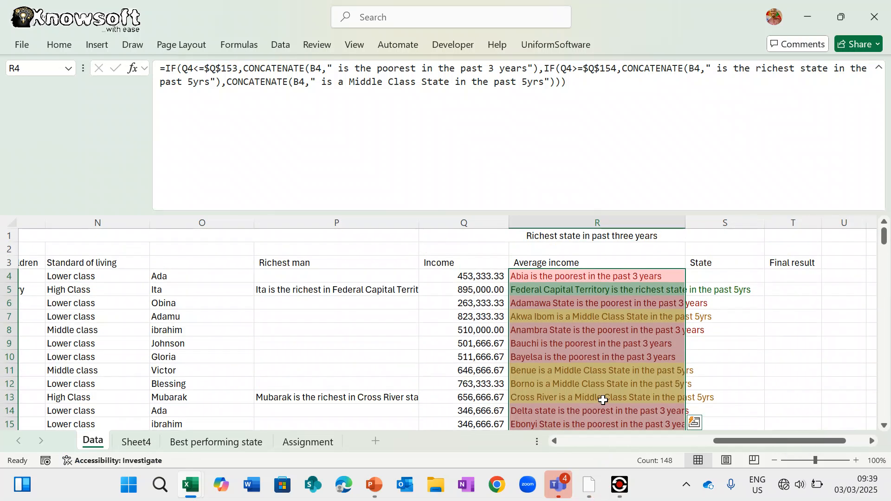
{"action": "left_click", "coordinate": [631, 371]}
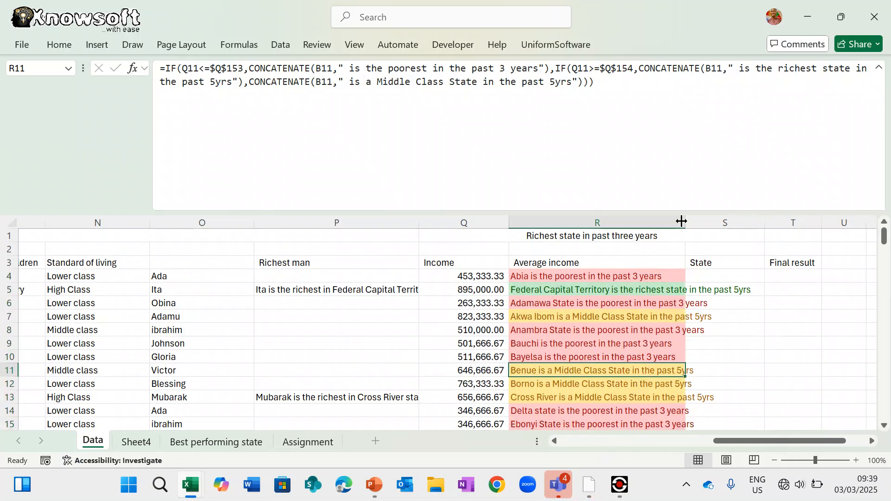
- Widen column R to fit the labels and clear columns S:T, dismissing the merged-cell warning
{"action": "left_click_drag", "start_coordinate": [682, 221], "coordinate": [766, 212]}
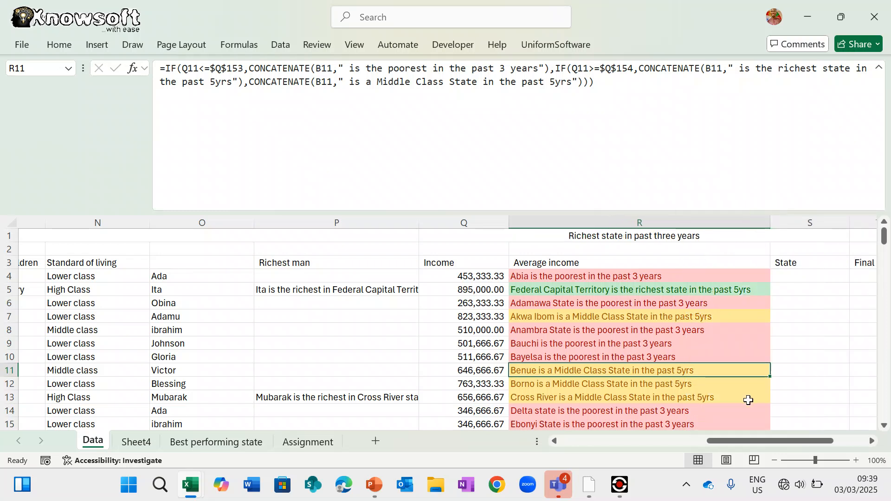
{"action": "scroll", "coordinate": [748, 400], "scroll_direction": "down", "scroll_amount": 3}
{"action": "scroll", "coordinate": [748, 401], "scroll_direction": "up", "scroll_amount": 3}
{"action": "scroll", "coordinate": [748, 400], "scroll_direction": "left", "scroll_amount": 1}
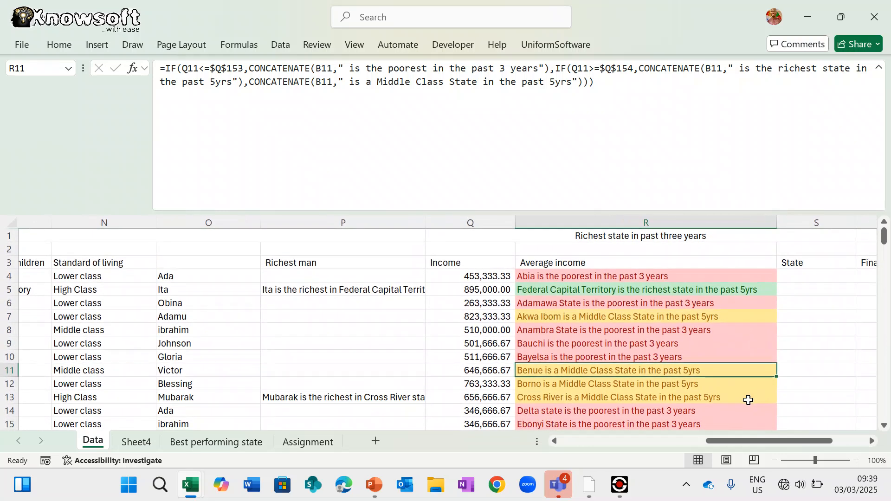
{"action": "scroll", "coordinate": [748, 400], "scroll_direction": "right", "scroll_amount": 3}
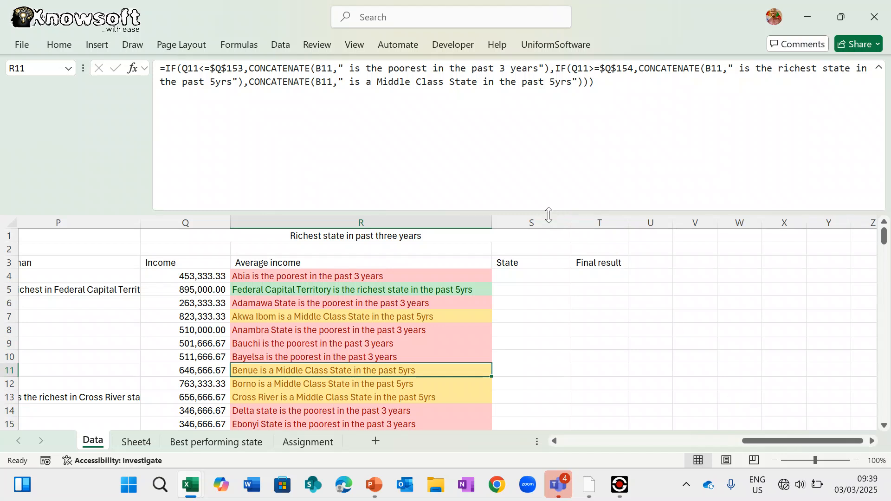
{"action": "left_click_drag", "start_coordinate": [538, 219], "coordinate": [602, 222]}
{"action": "key", "text": "Delete"}
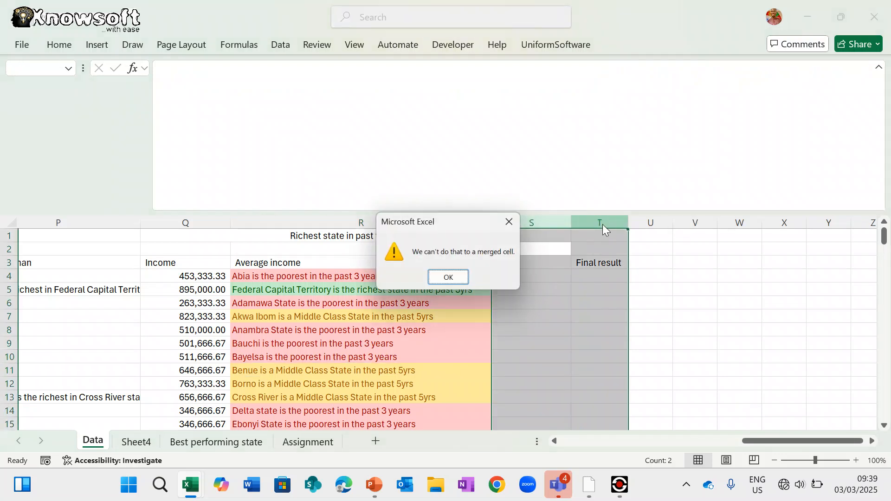
{"action": "key", "text": "Return"}
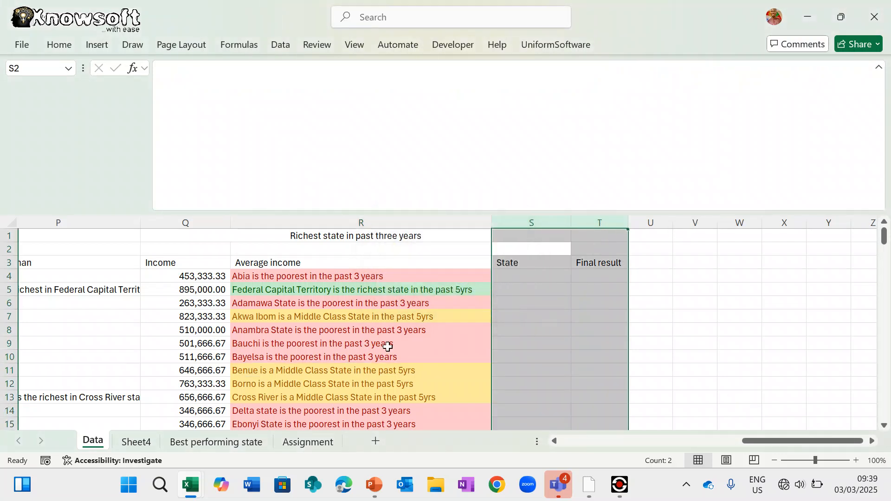
{"action": "scroll", "coordinate": [388, 347], "scroll_direction": "left", "scroll_amount": 3}
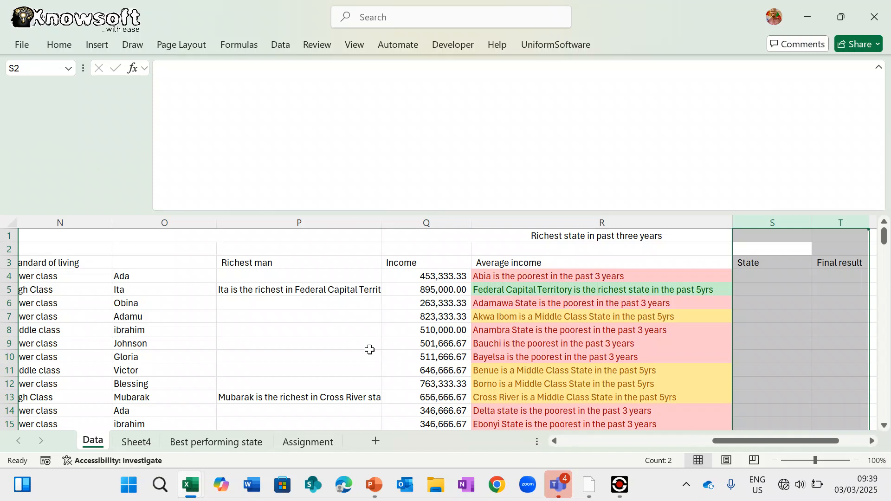
{"action": "scroll", "coordinate": [367, 349], "scroll_direction": "right", "scroll_amount": 3}
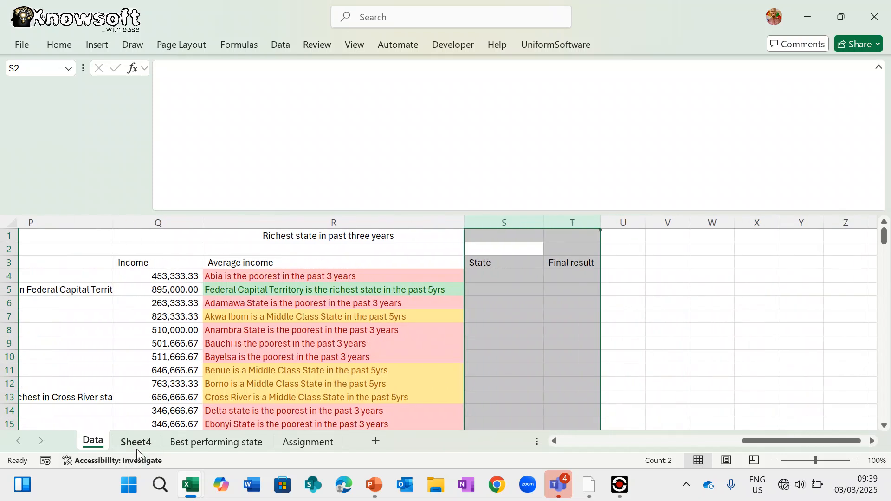
{"action": "left_click", "coordinate": [308, 441]}
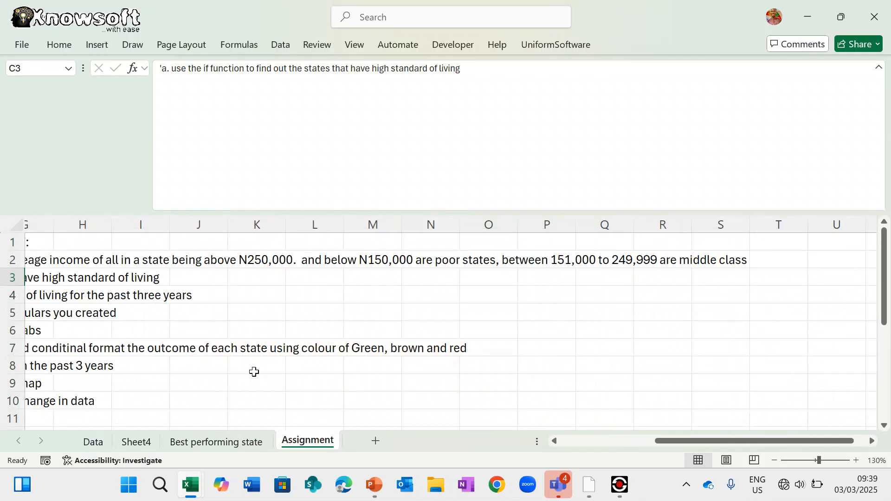
{"action": "scroll", "coordinate": [221, 360], "scroll_direction": "up", "scroll_amount": 2}
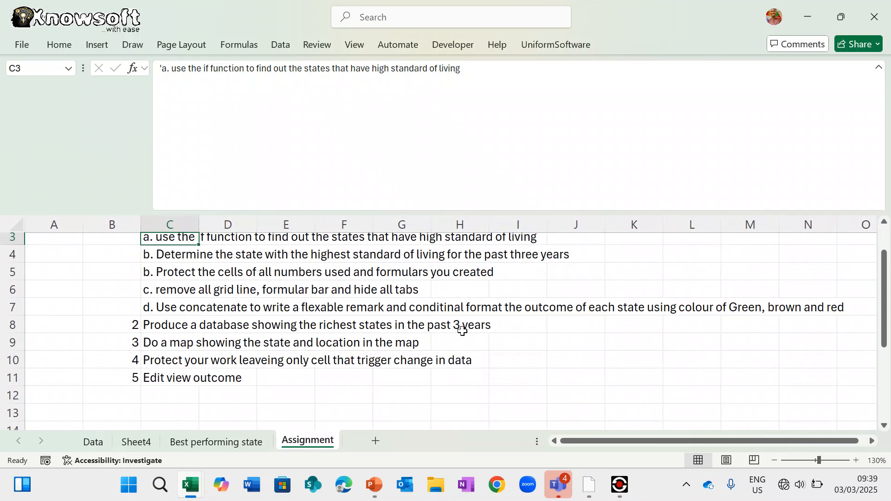
{"action": "left_click", "coordinate": [243, 442]}
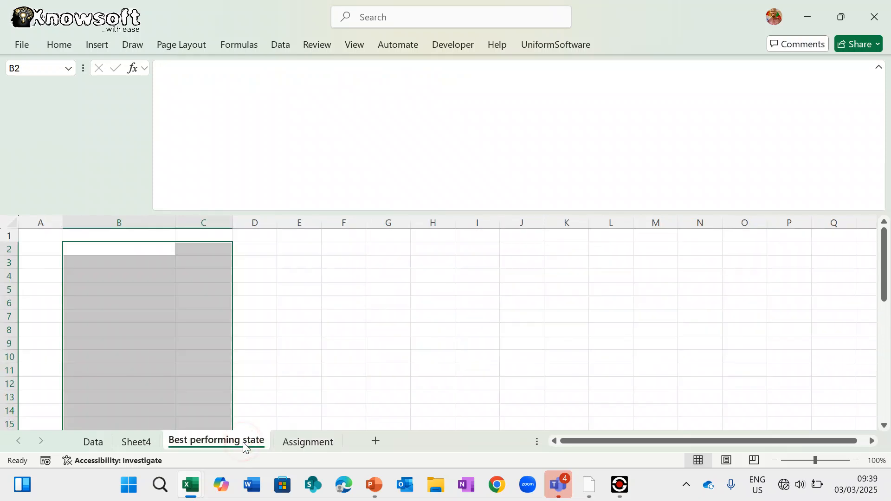
{"action": "left_click", "coordinate": [133, 445]}
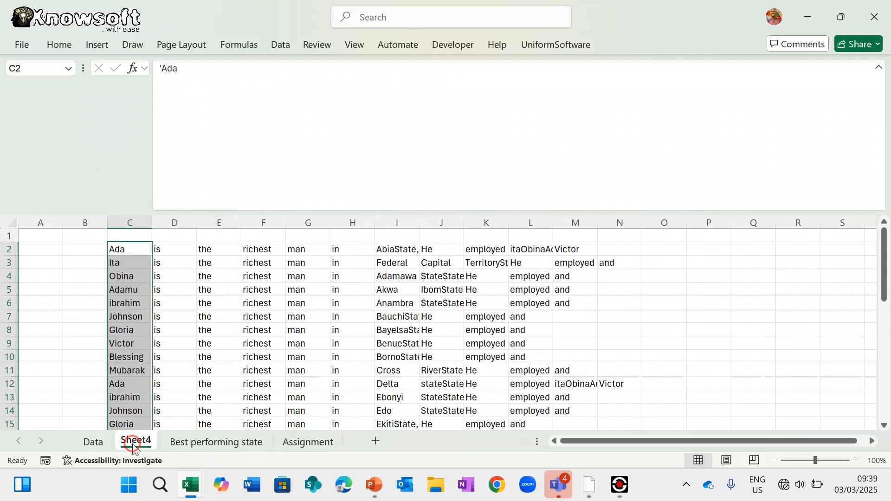
{"action": "left_click", "coordinate": [94, 442]}
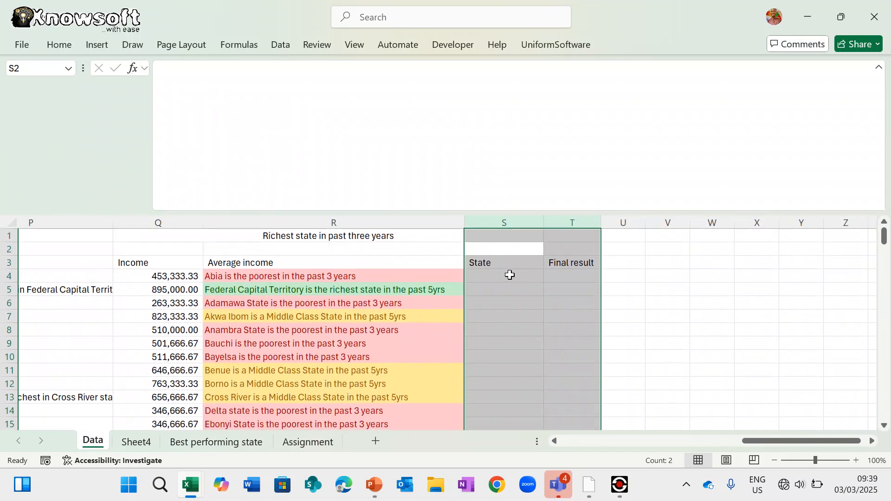
- Begin S4's formula as =ISNUMBER(SEARCH( using the function suggestions
{"action": "left_click", "coordinate": [509, 275]}
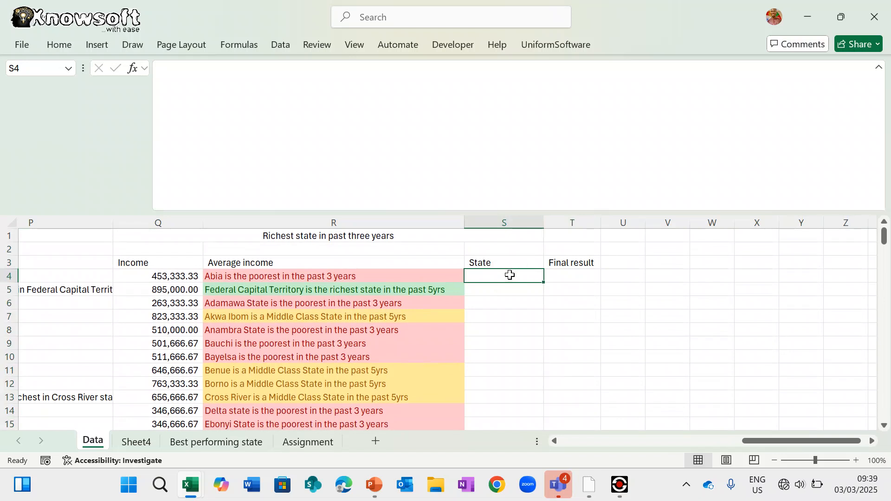
{"action": "type", "text": "="}
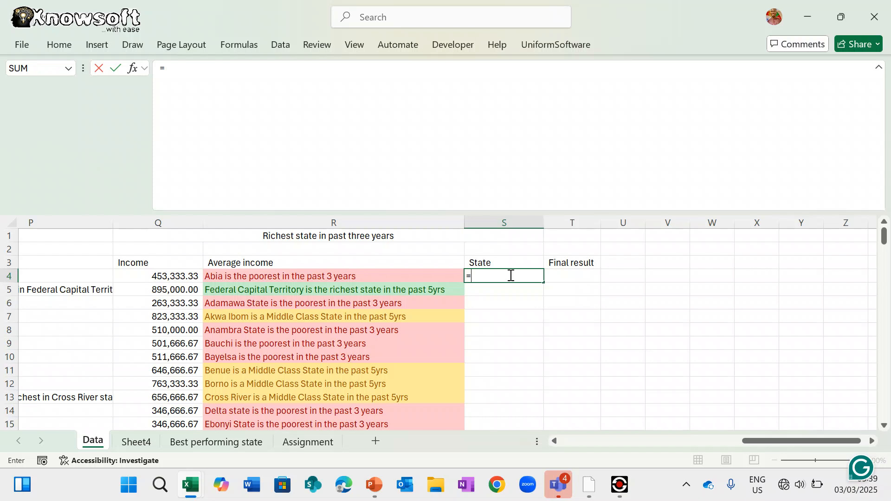
{"action": "type", "text": "isn"}
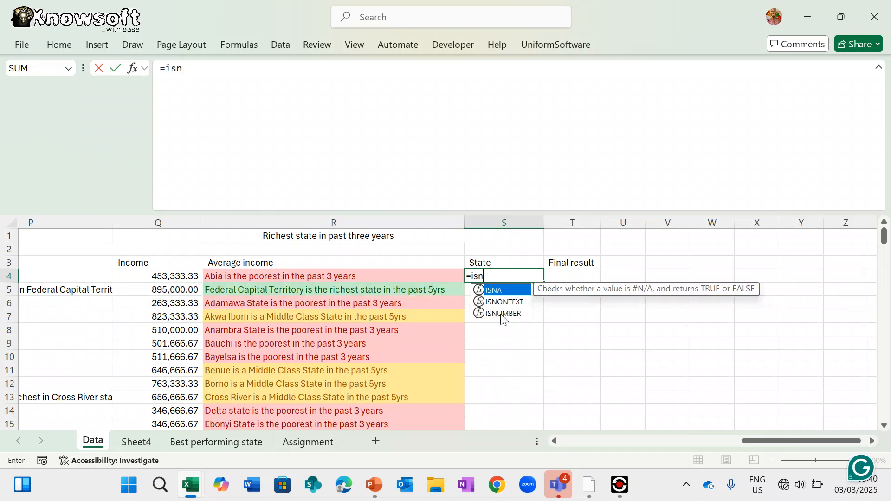
{"action": "left_click", "coordinate": [501, 315]}
{"action": "double_click", "coordinate": [501, 314]}
{"action": "type", "text": "se"}
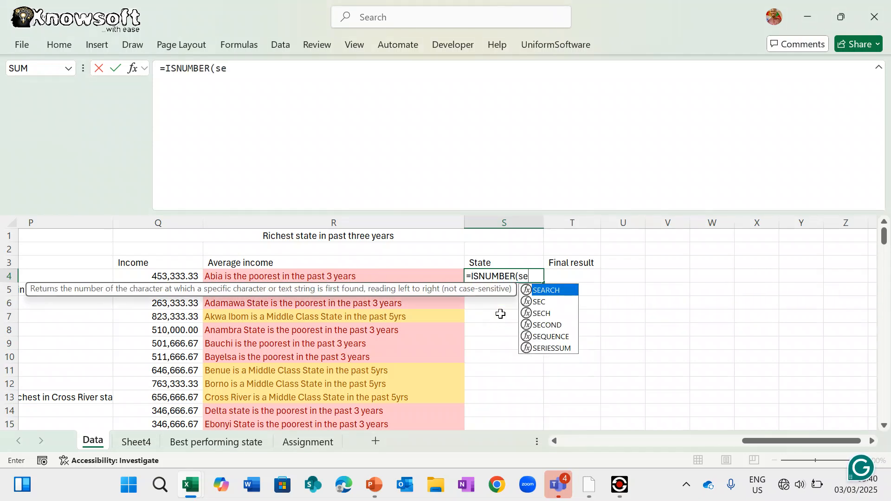
{"action": "type", "text": "arch"}
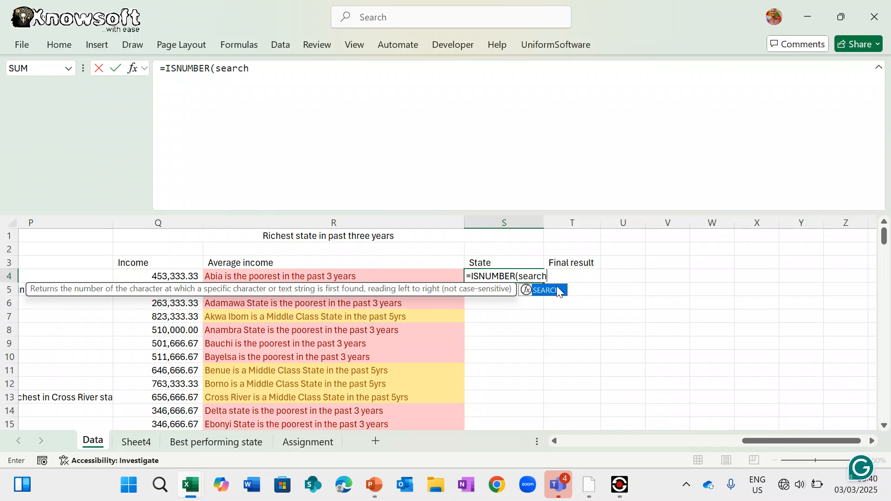
{"action": "left_click", "coordinate": [559, 292]}
{"action": "double_click", "coordinate": [559, 291]}
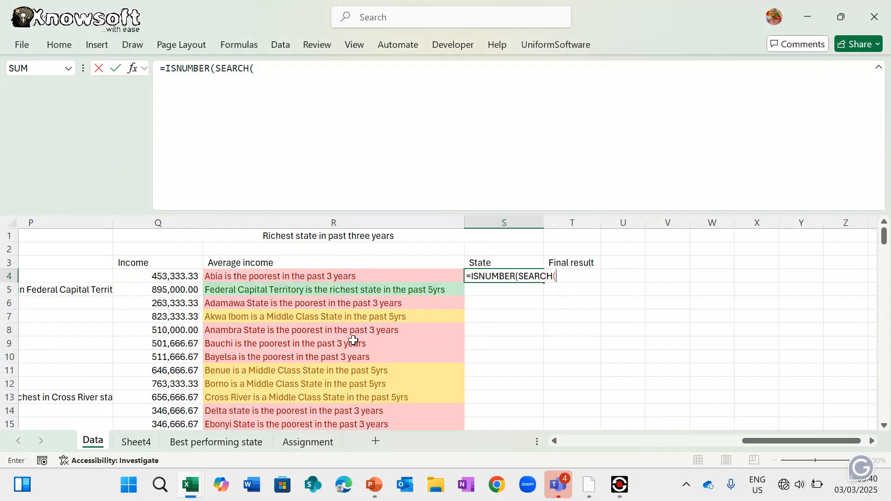
{"action": "scroll", "coordinate": [293, 344], "scroll_direction": "left", "scroll_amount": 10}
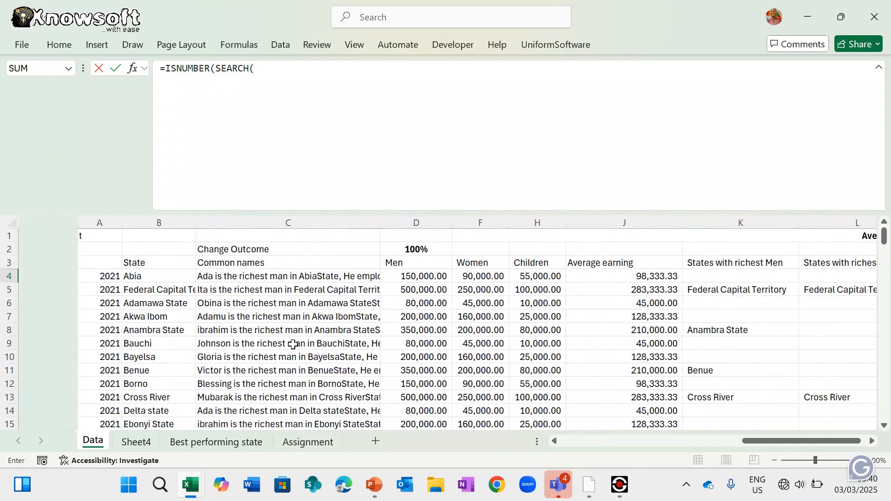
- Complete S4 as =ISNUMBER(SEARCH(B4,R4)) so it returns TRUE for Abia
{"action": "left_click", "coordinate": [94, 274]}
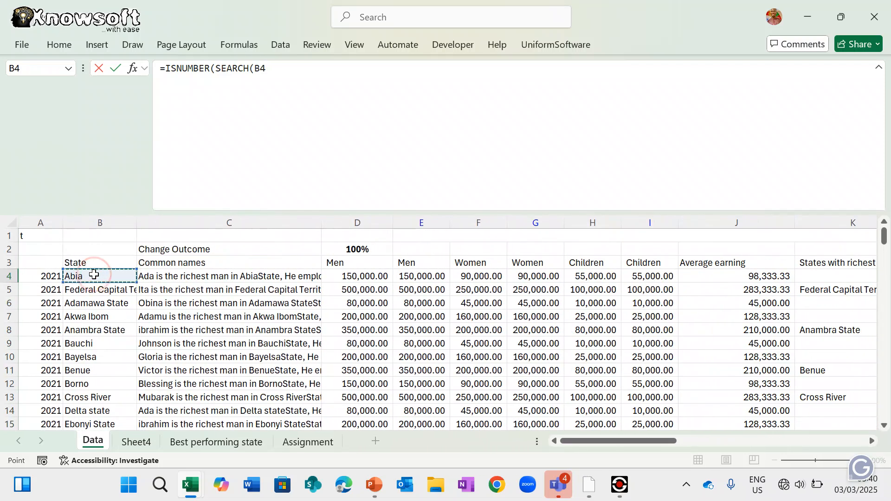
{"action": "type", "text": ","}
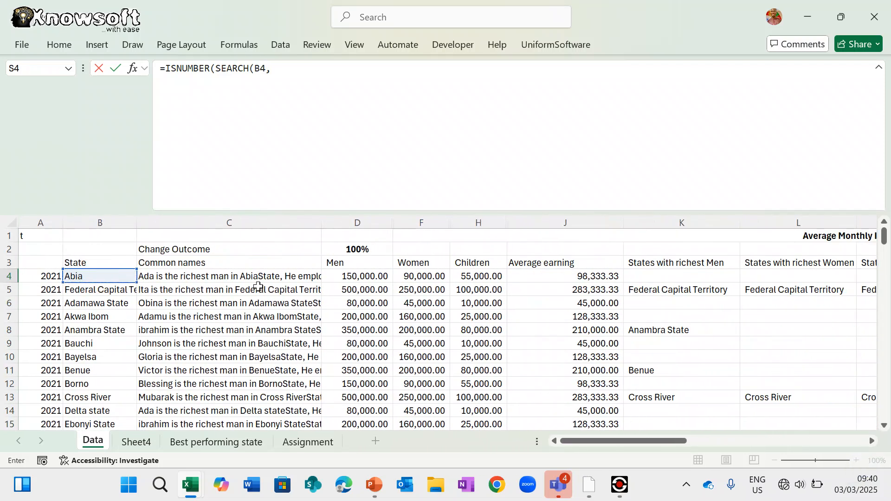
{"action": "scroll", "coordinate": [496, 324], "scroll_direction": "right", "scroll_amount": 10}
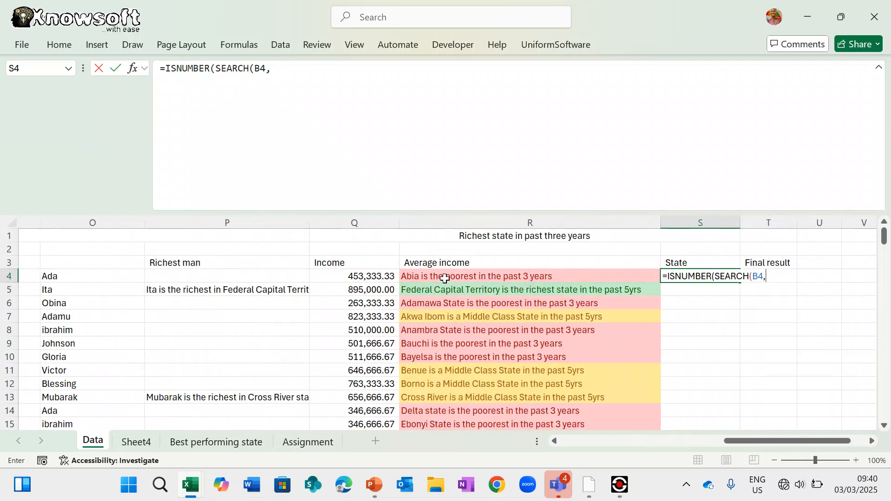
{"action": "left_click", "coordinate": [444, 278]}
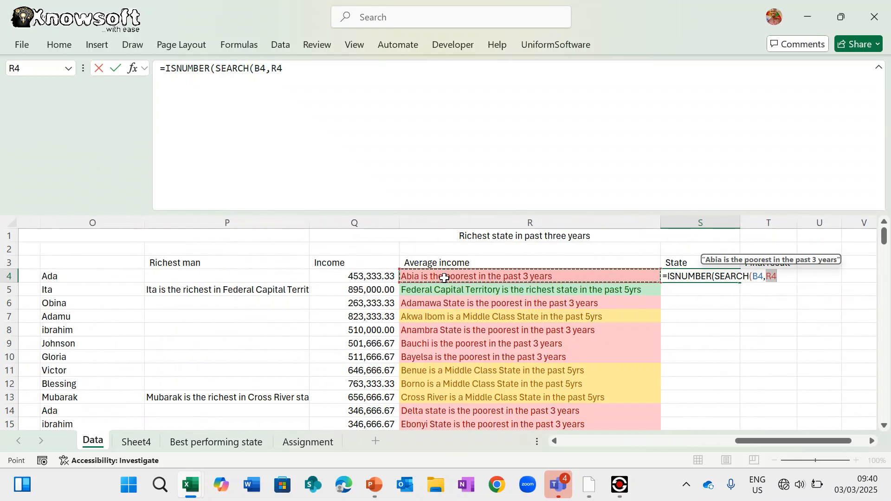
{"action": "scroll", "coordinate": [444, 278], "scroll_direction": "left", "scroll_amount": 2}
{"action": "type", "text": ")"}
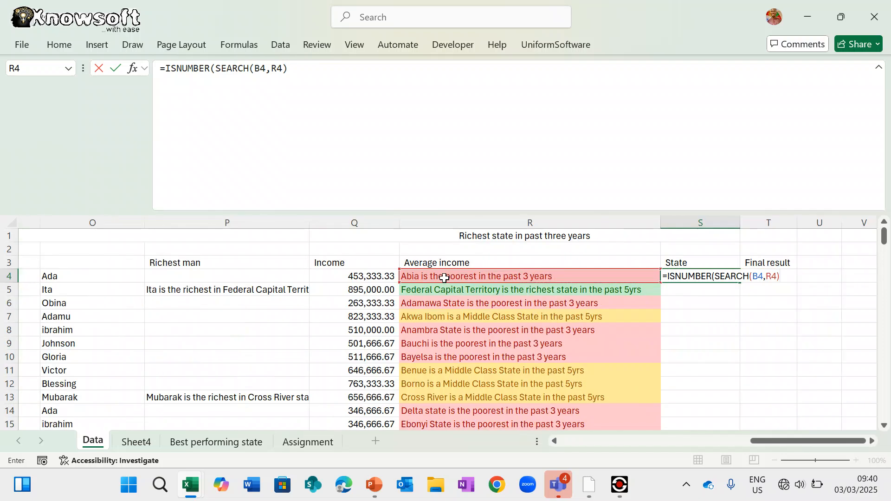
{"action": "key", "text": "Return"}
{"action": "key", "text": "Return"}
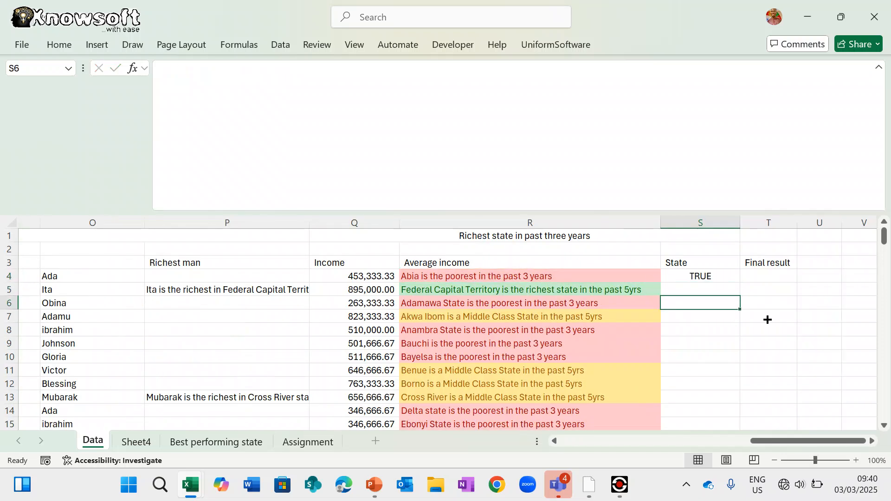
{"action": "left_click", "coordinate": [706, 278]}
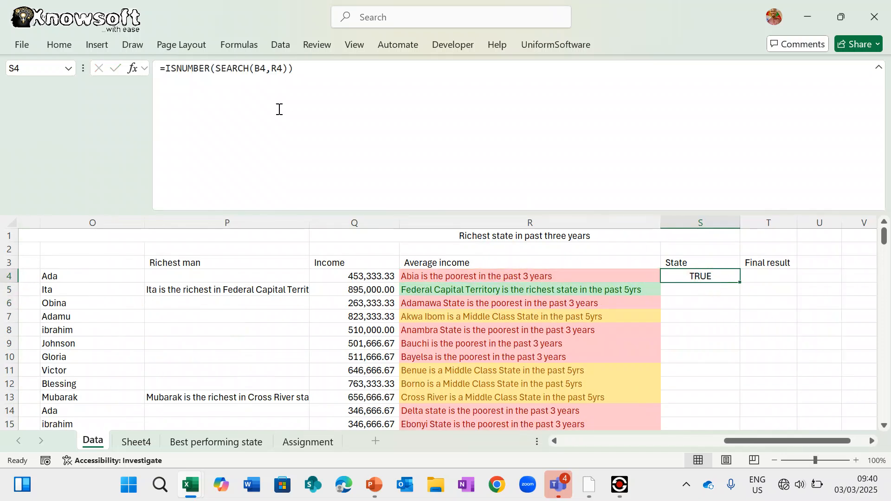
{"action": "left_click", "coordinate": [167, 69]}
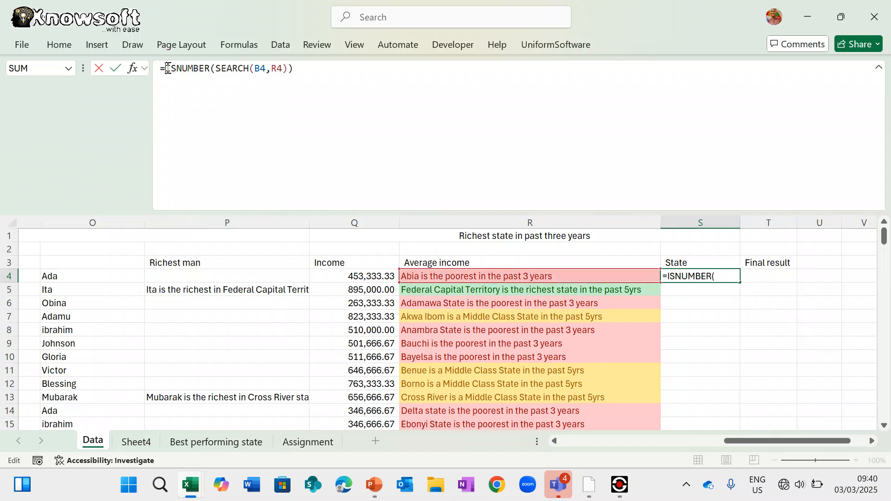
- Wrap S4's test in IF so it returns B4's state name, showing Abia
{"action": "type", "text": "if("}
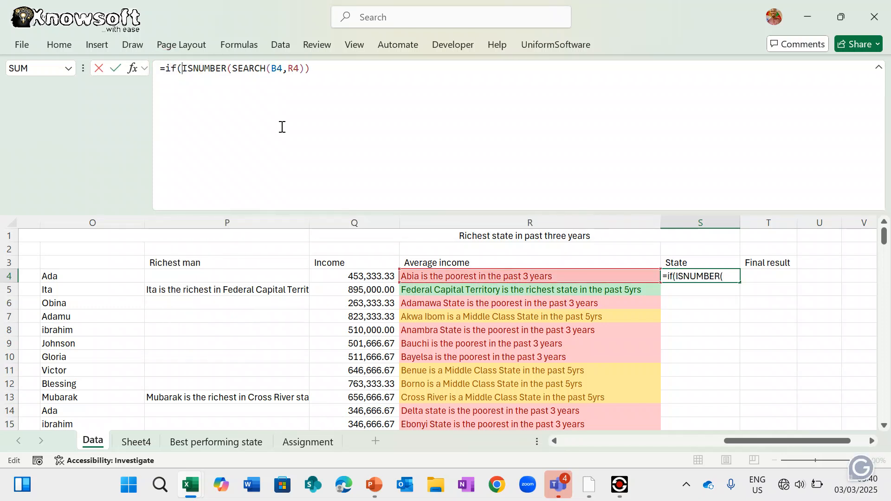
{"action": "type", "text": "("}
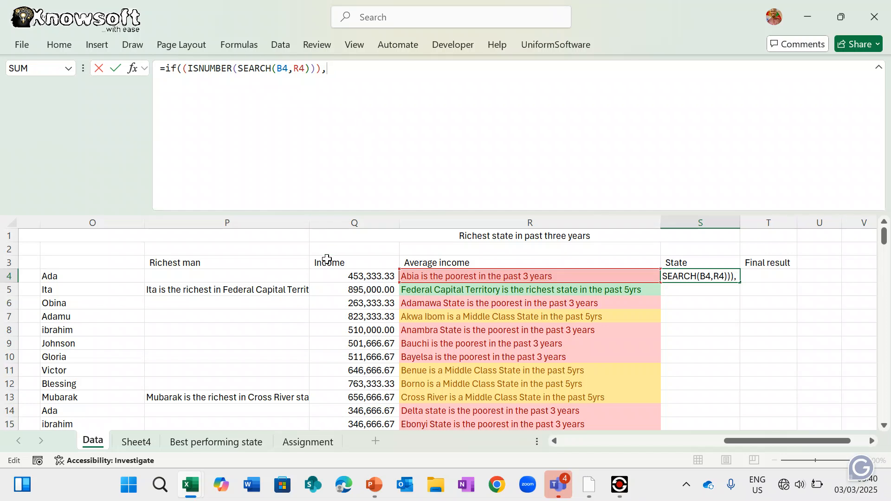
{"action": "scroll", "coordinate": [311, 311], "scroll_direction": "left", "scroll_amount": 10}
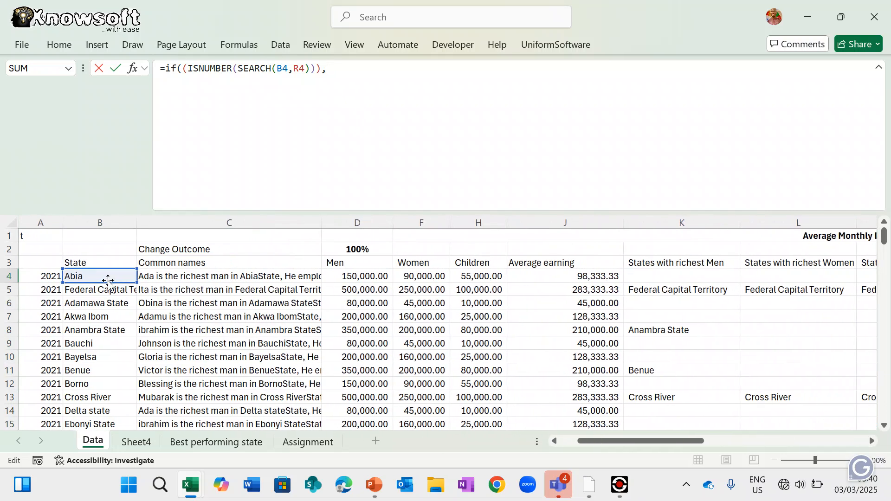
{"action": "left_click", "coordinate": [92, 276]}
{"action": "type", "text": ","}
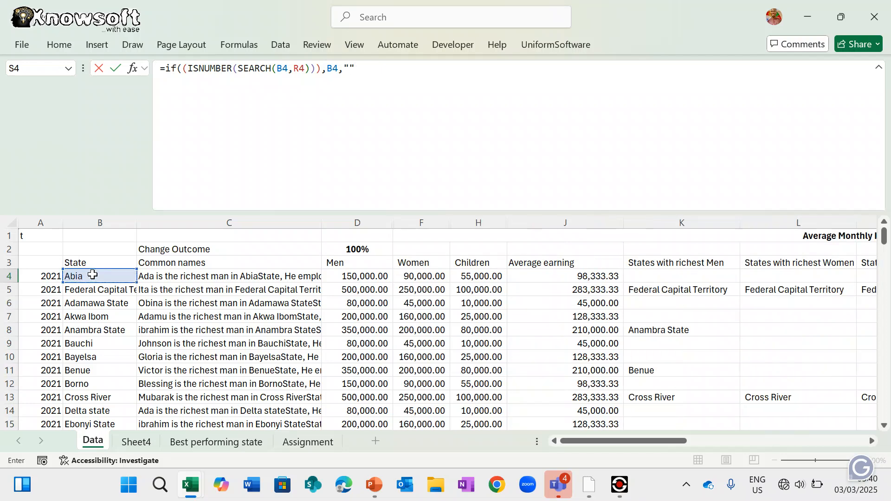
{"action": "key", "text": "Return"}
{"action": "key", "text": "Return"}
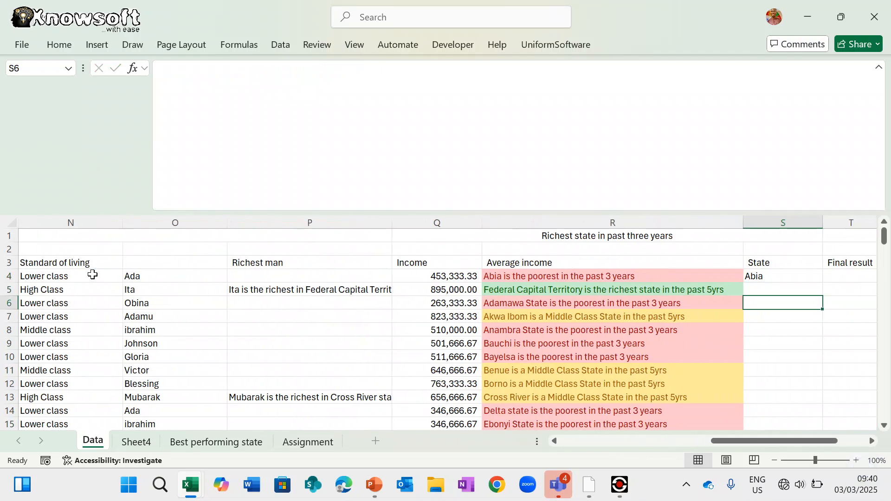
- Fill S4's IF formula down the whole State column
{"action": "left_click", "coordinate": [770, 276]}
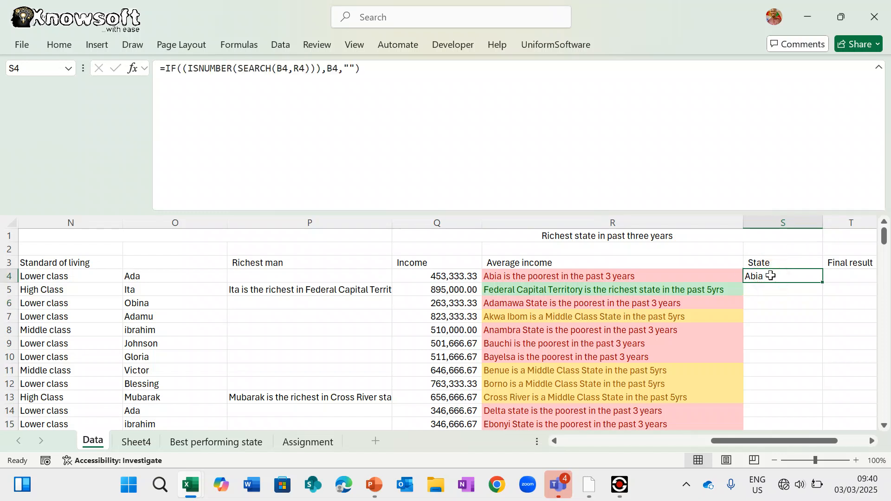
{"action": "double_click", "coordinate": [822, 283]}
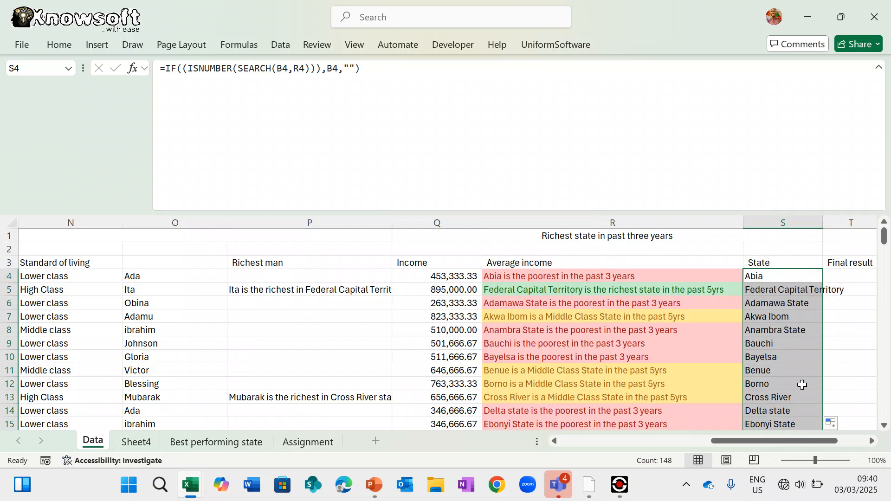
{"action": "scroll", "coordinate": [802, 385], "scroll_direction": "right", "scroll_amount": 2}
{"action": "scroll", "coordinate": [514, 351], "scroll_direction": "down", "scroll_amount": 20}
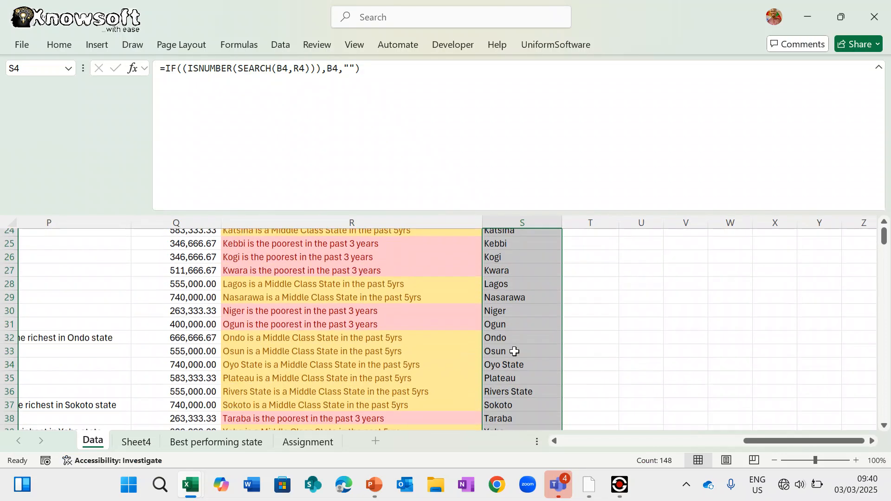
{"action": "scroll", "coordinate": [514, 351], "scroll_direction": "up", "scroll_amount": 20}
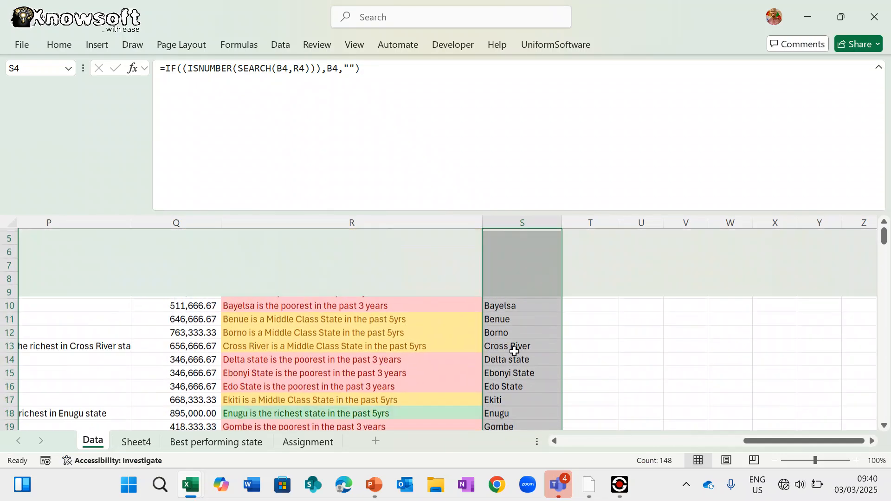
- Enter =Q4 in T4 and fill it down the Final result column, then go to Sheet4
{"action": "left_click", "coordinate": [596, 273]}
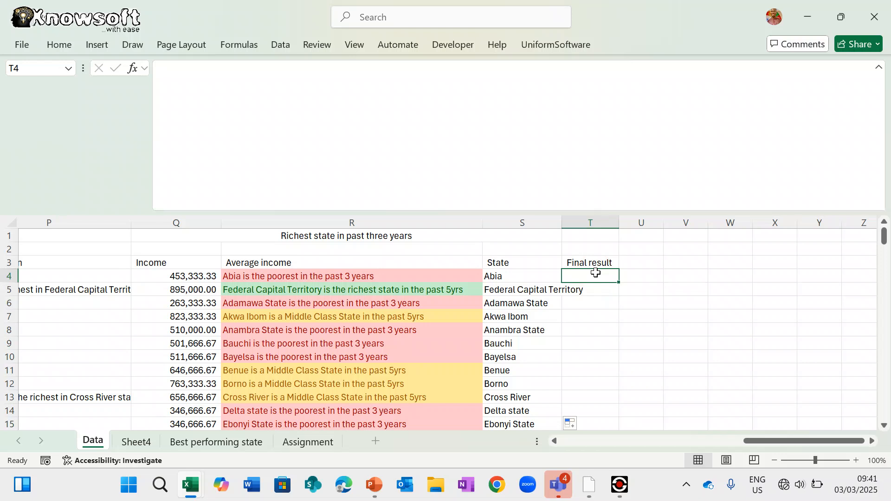
{"action": "type", "text": "="}
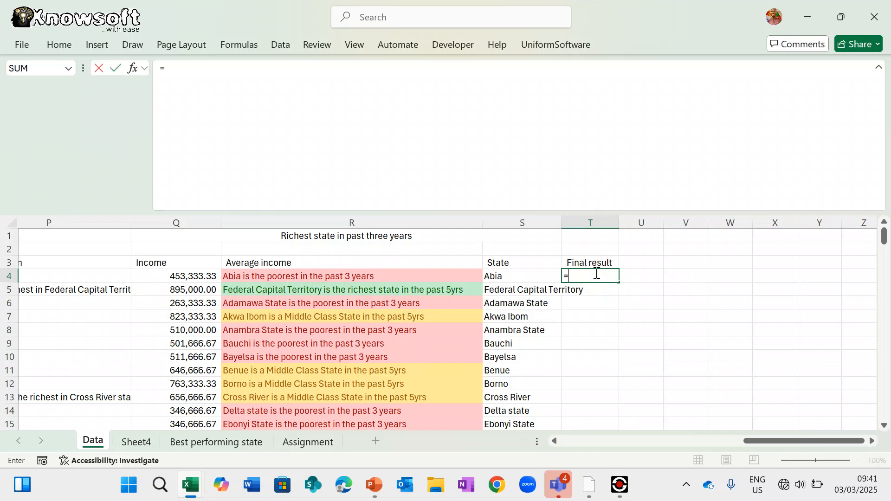
{"action": "left_click", "coordinate": [189, 277]}
{"action": "key", "text": "Return"}
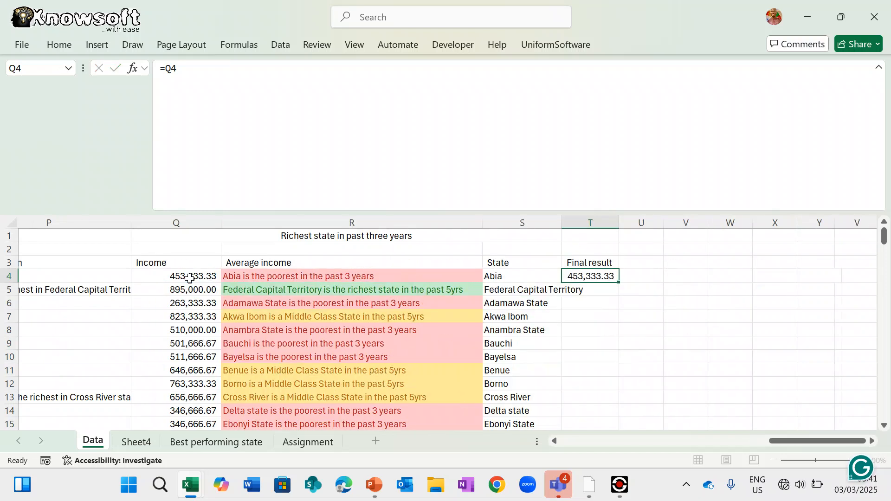
{"action": "left_click", "coordinate": [607, 274]}
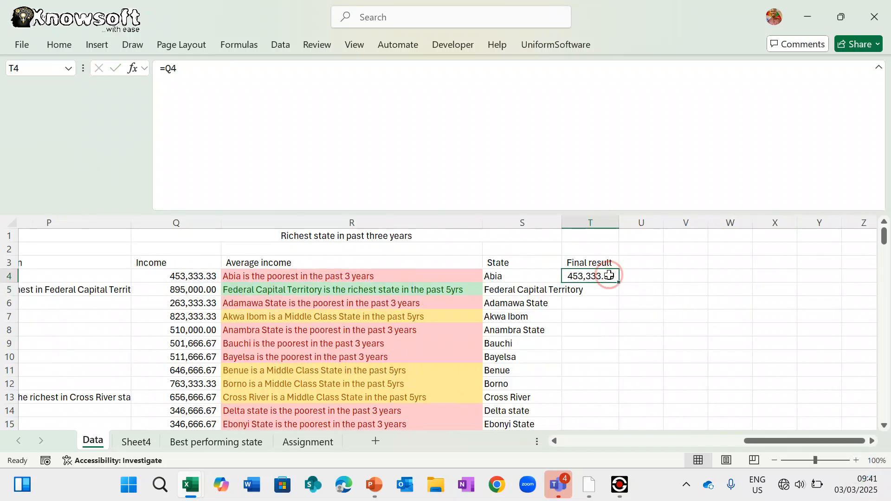
{"action": "double_click", "coordinate": [619, 282]}
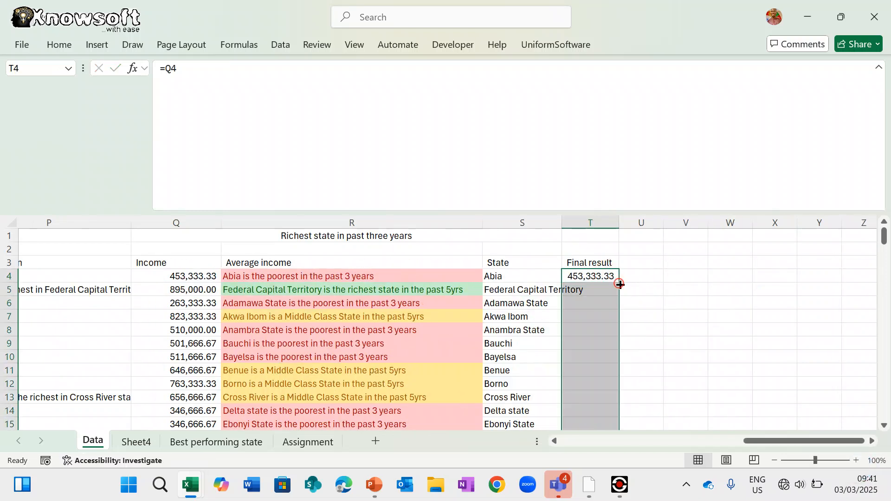
{"action": "left_click", "coordinate": [651, 276]}
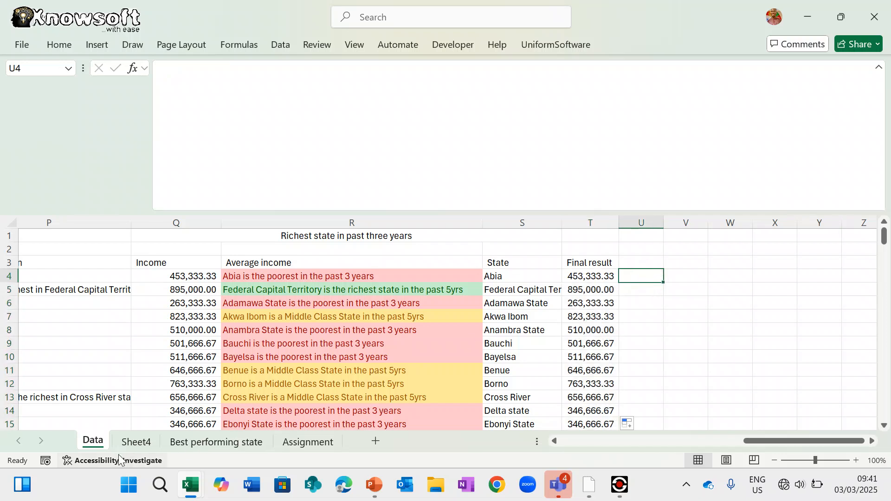
{"action": "left_click", "coordinate": [136, 443]}
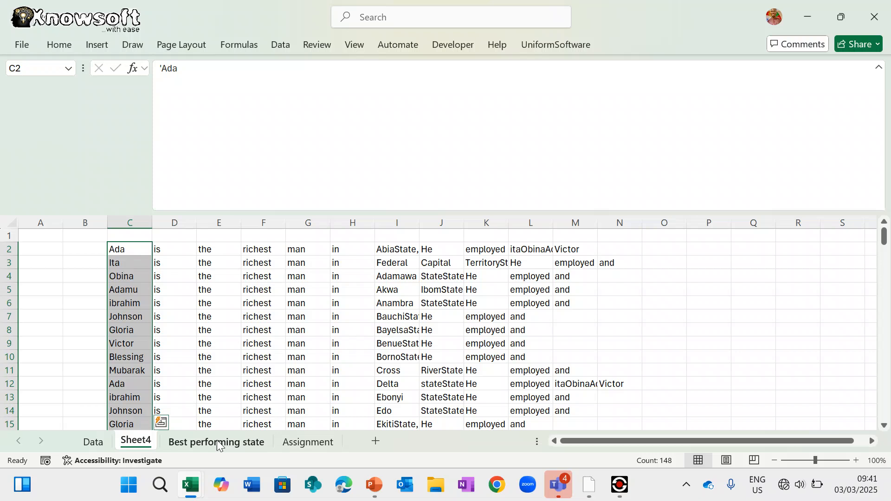
- On the Best performing state sheet, give B3 a List data validation rule
{"action": "left_click", "coordinate": [218, 441]}
{"action": "left_click", "coordinate": [311, 377]}
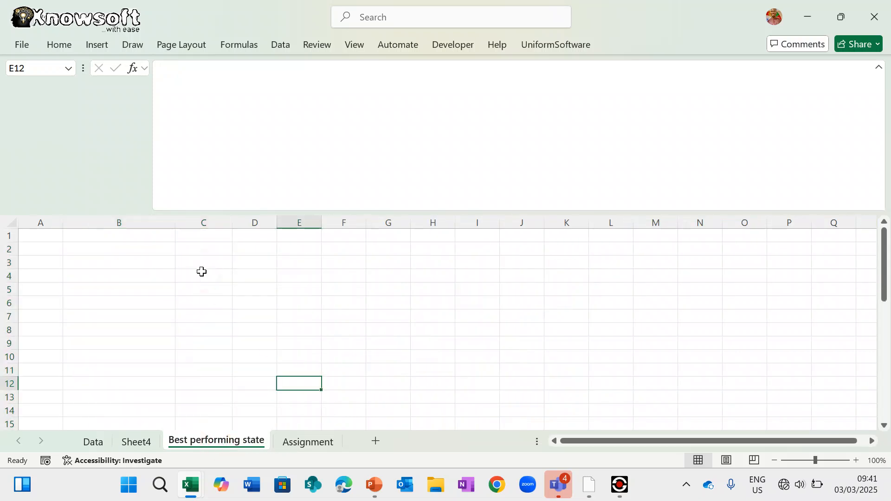
{"action": "left_click", "coordinate": [141, 256]}
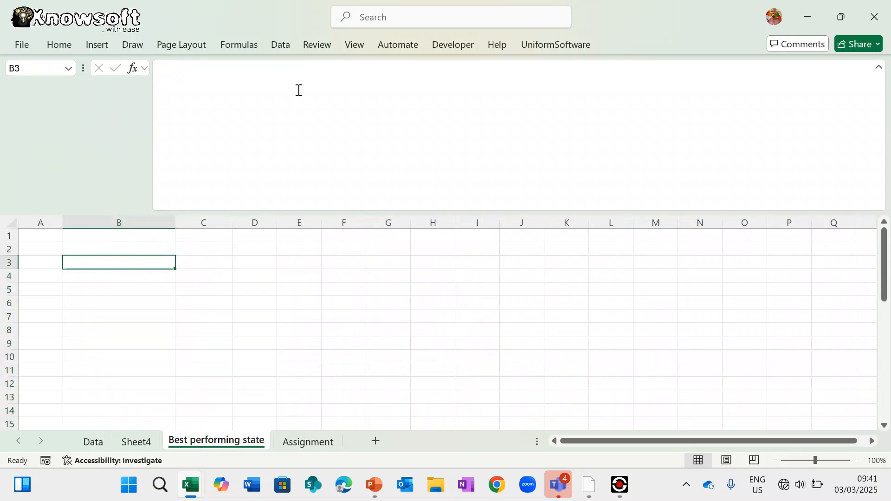
{"action": "left_click", "coordinate": [879, 68]}
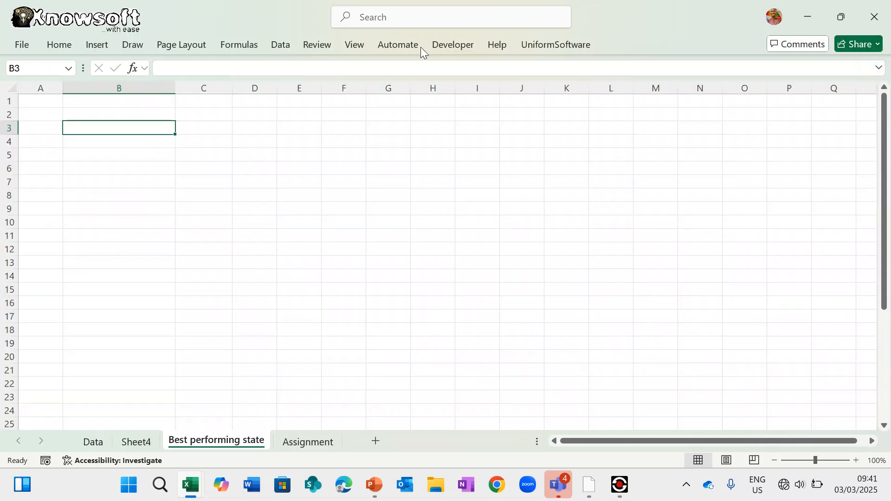
{"action": "left_click", "coordinate": [277, 47]}
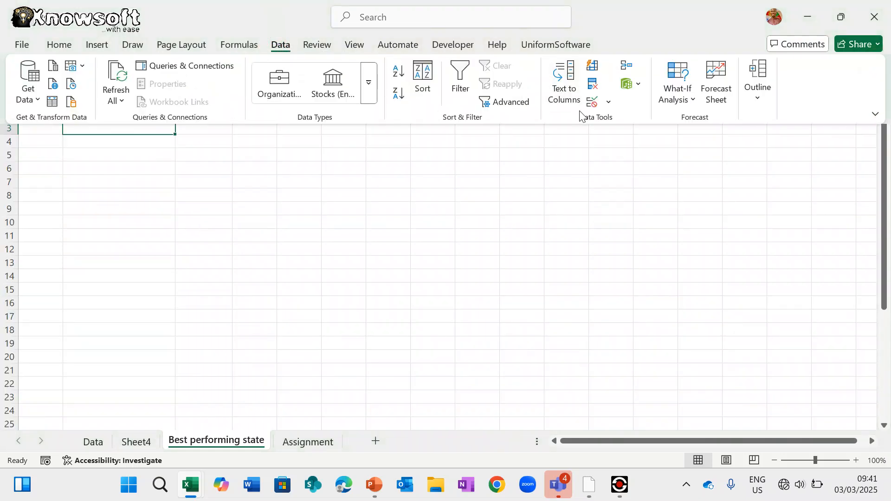
{"action": "left_click", "coordinate": [595, 106]}
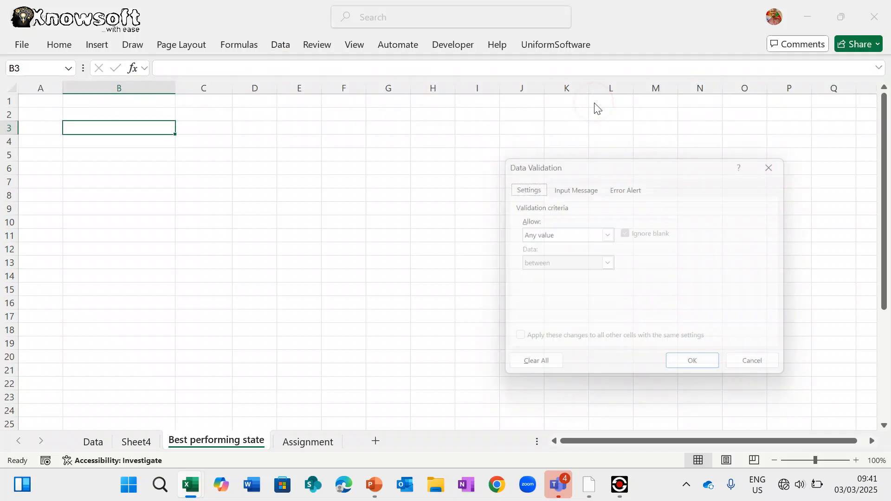
{"action": "left_click", "coordinate": [608, 234]}
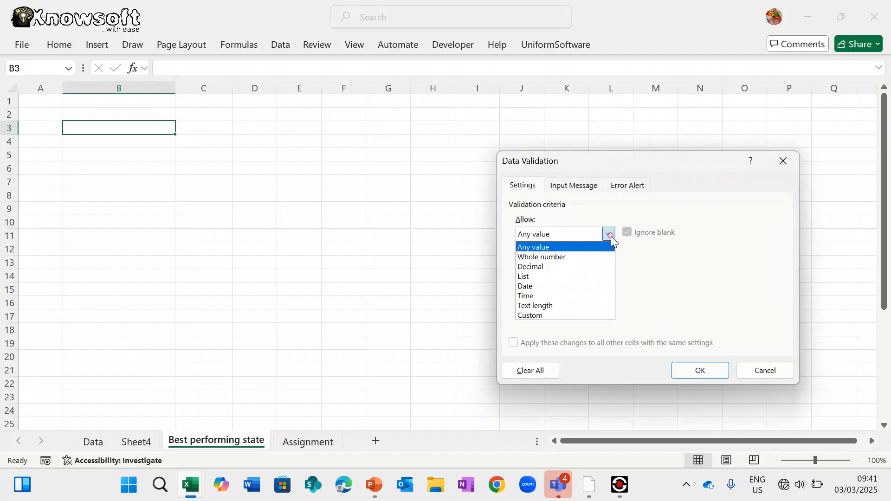
{"action": "left_click", "coordinate": [569, 279]}
{"action": "left_click", "coordinate": [699, 293]}
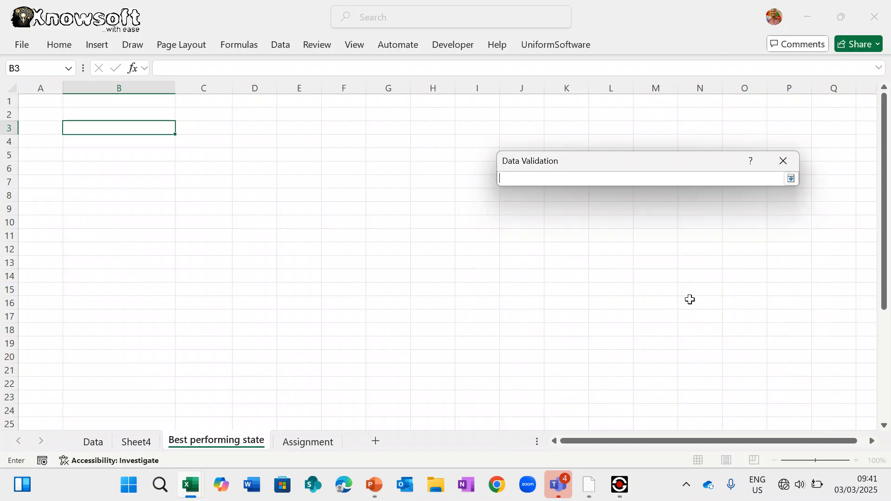
- Use the Data sheet's state names, Abia to Zamfara in column S, as the list source
{"action": "left_click", "coordinate": [98, 445]}
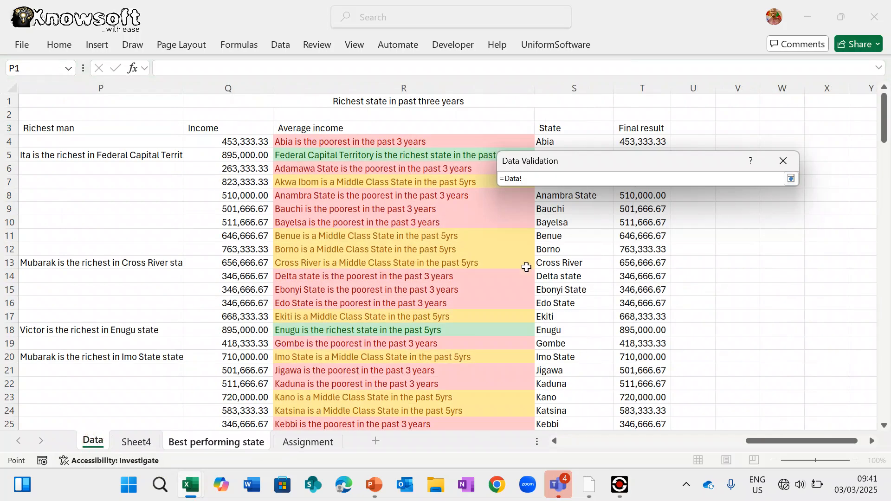
{"action": "left_click_drag", "start_coordinate": [557, 135], "coordinate": [603, 498]}
{"action": "left_click_drag", "start_coordinate": [602, 499], "coordinate": [589, 385]}
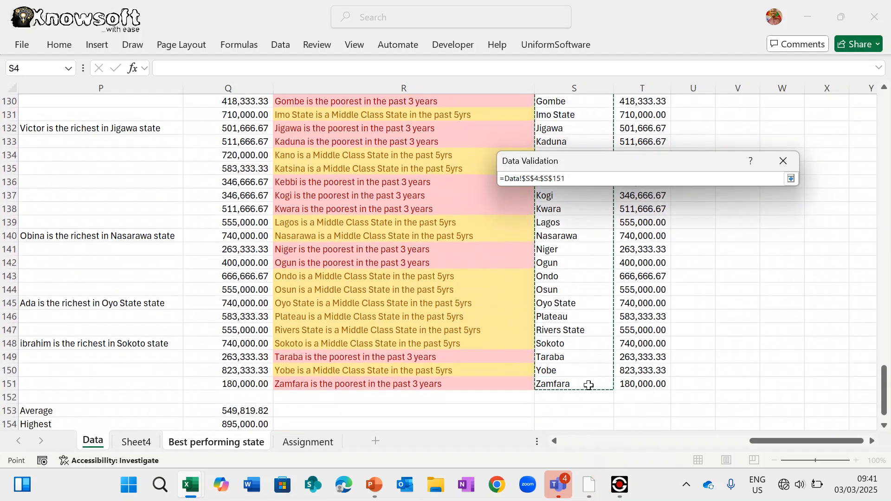
{"action": "key", "text": "Return"}
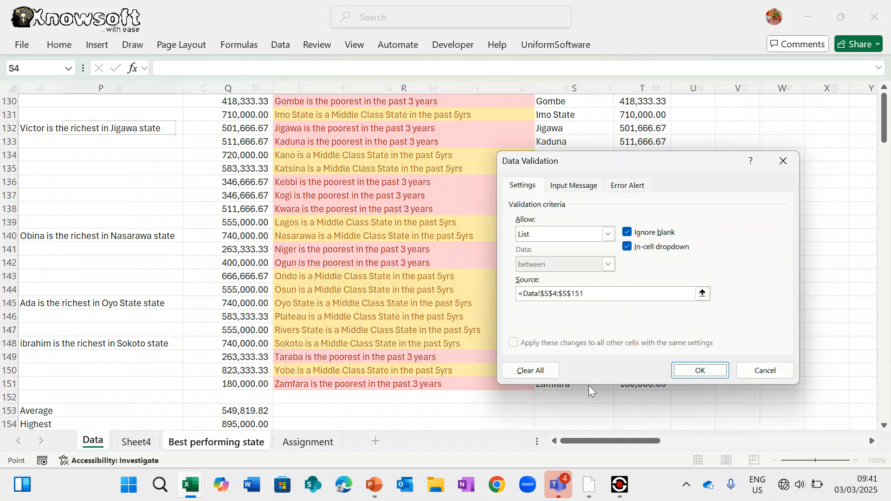
{"action": "key", "text": "Return"}
- Copy B3's dropdown to B4:B29, choose Abia in B3, and return to the Data sheet
{"action": "key", "text": "ctrl+c"}
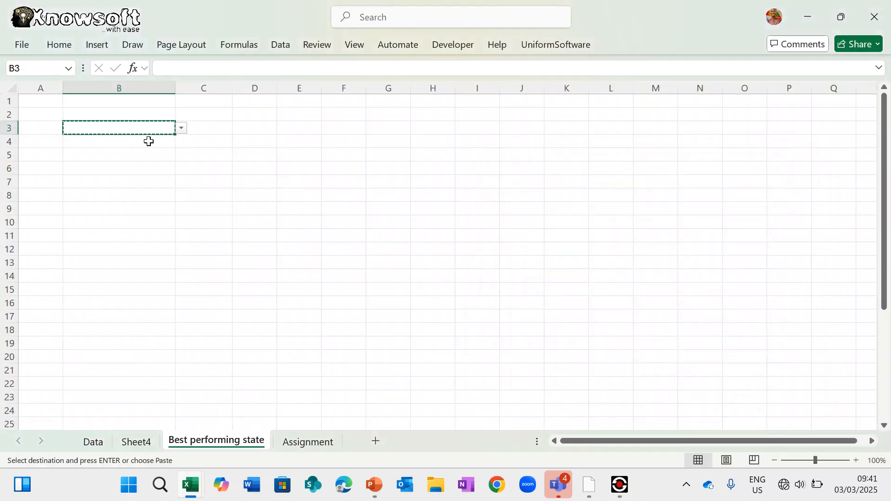
{"action": "left_click_drag", "start_coordinate": [126, 142], "coordinate": [139, 376]}
{"action": "key", "text": "ctrl+v"}
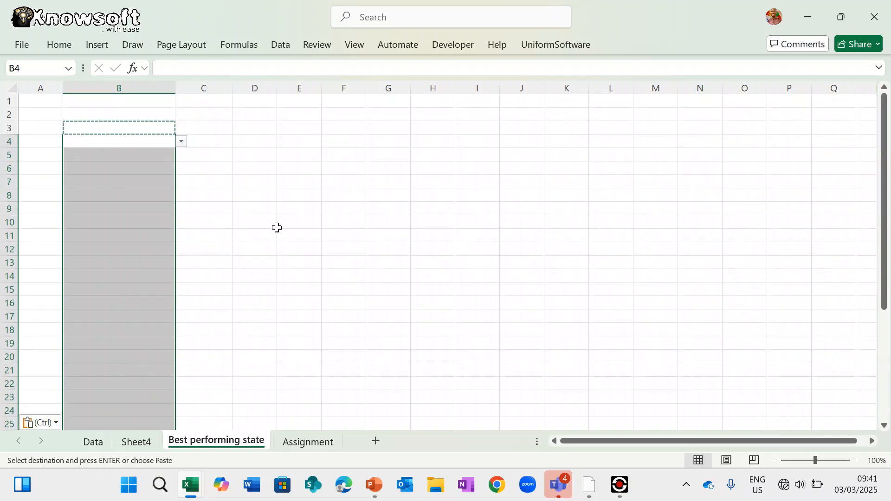
{"action": "left_click", "coordinate": [153, 130]}
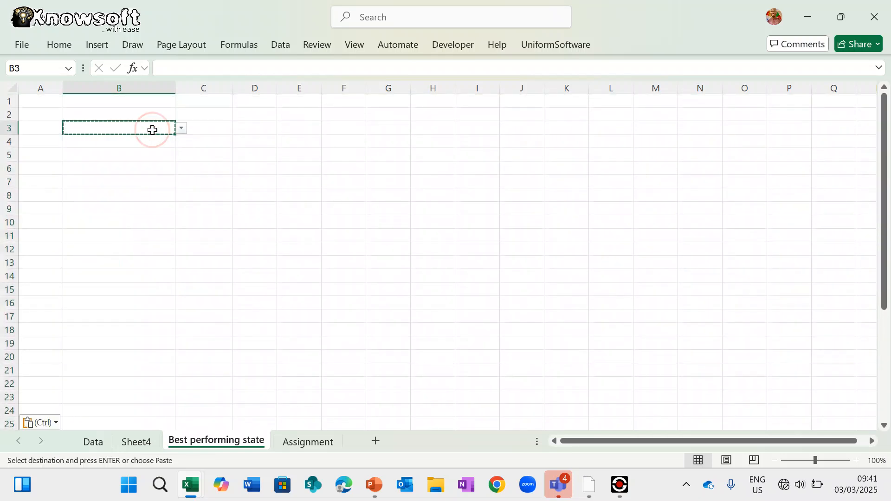
{"action": "left_click", "coordinate": [181, 129]}
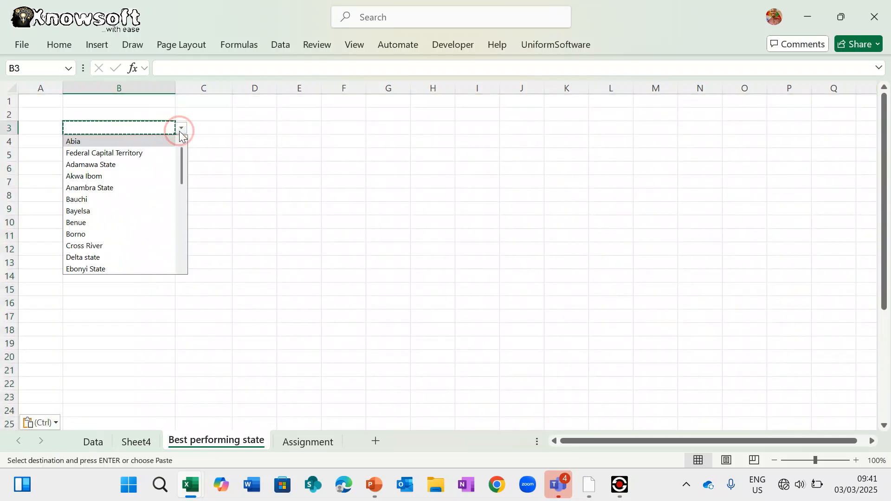
{"action": "left_click", "coordinate": [111, 144]}
{"action": "left_click", "coordinate": [205, 127]}
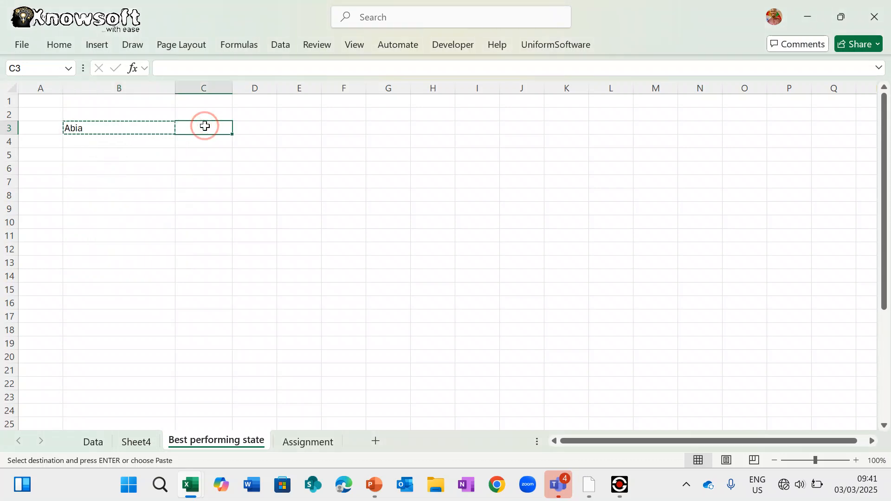
{"action": "left_click", "coordinate": [136, 442]}
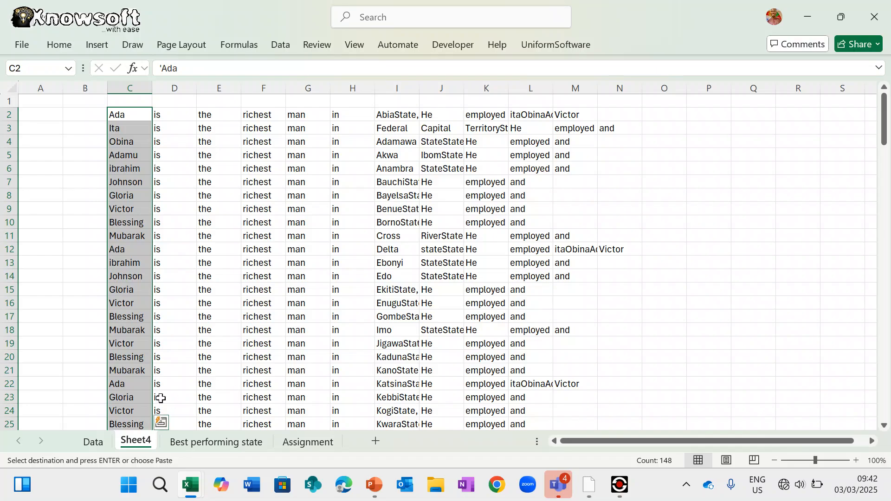
{"action": "left_click", "coordinate": [93, 441]}
{"action": "scroll", "coordinate": [453, 213], "scroll_direction": "up", "scroll_amount": 3}
{"action": "scroll", "coordinate": [452, 213], "scroll_direction": "up", "scroll_amount": 20}
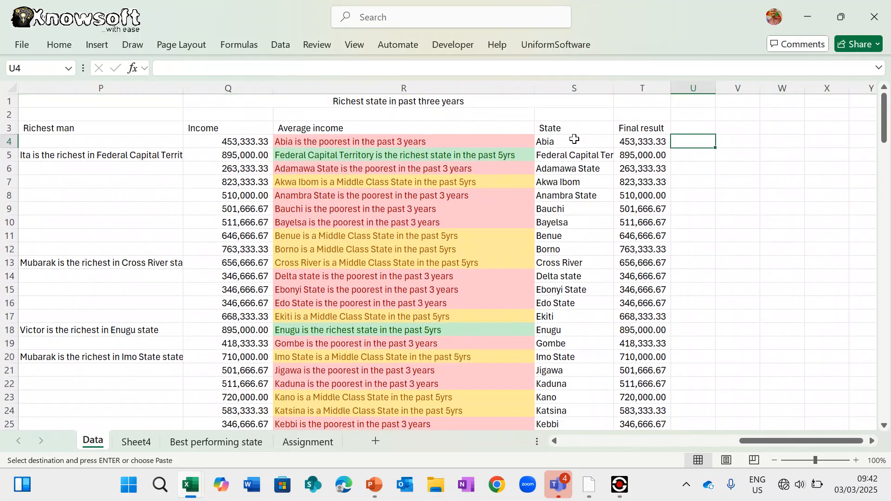
- Begin wrapping S4's formula in IF(Q4>Q153, ...) to compare income against the average
{"action": "left_click", "coordinate": [574, 139]}
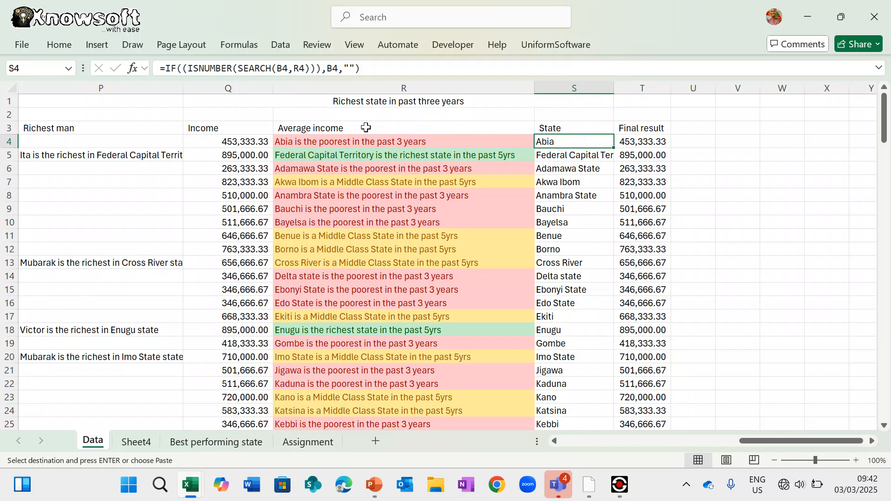
{"action": "left_click", "coordinate": [167, 69]}
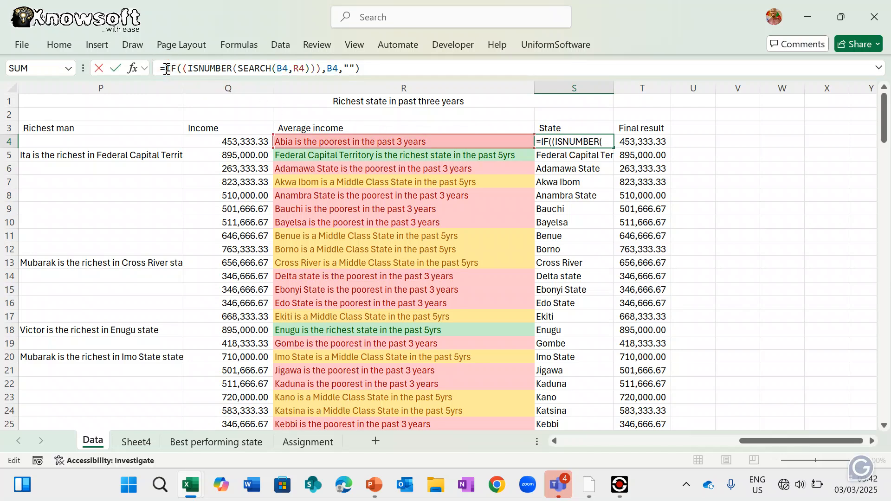
{"action": "type", "text": "If("}
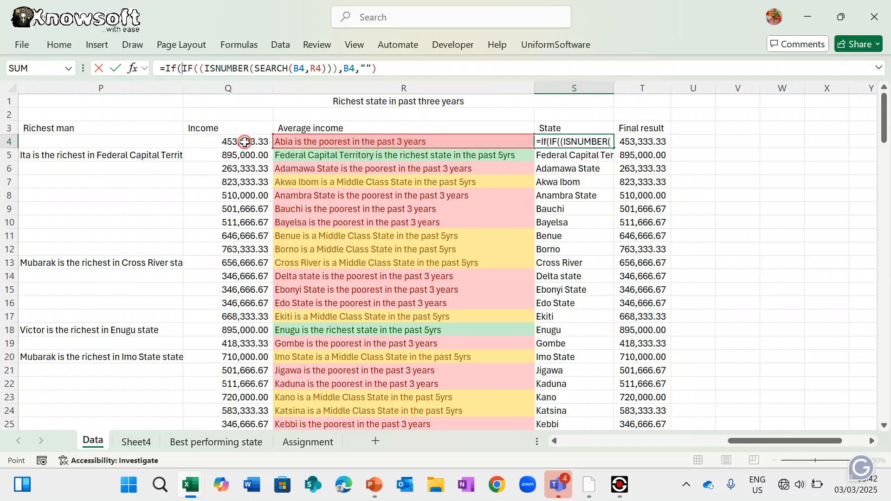
{"action": "left_click", "coordinate": [244, 142]}
{"action": "type", "text": ">"}
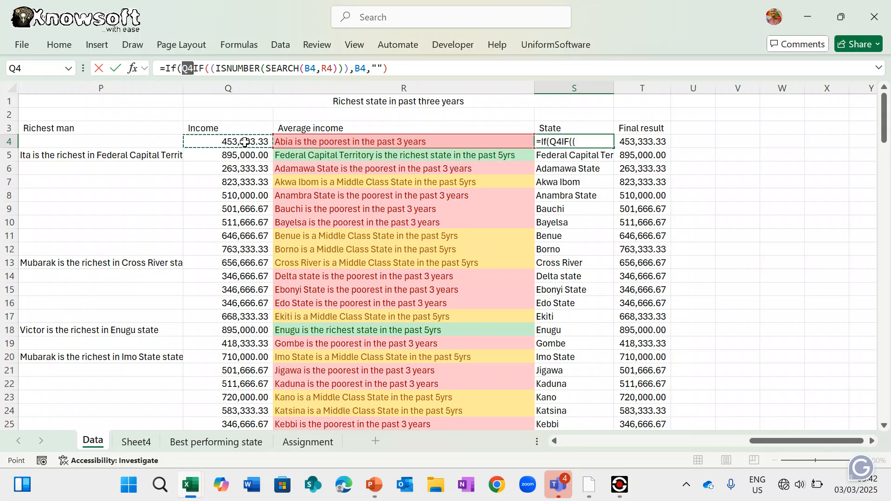
{"action": "scroll", "coordinate": [274, 370], "scroll_direction": "down", "scroll_amount": 20}
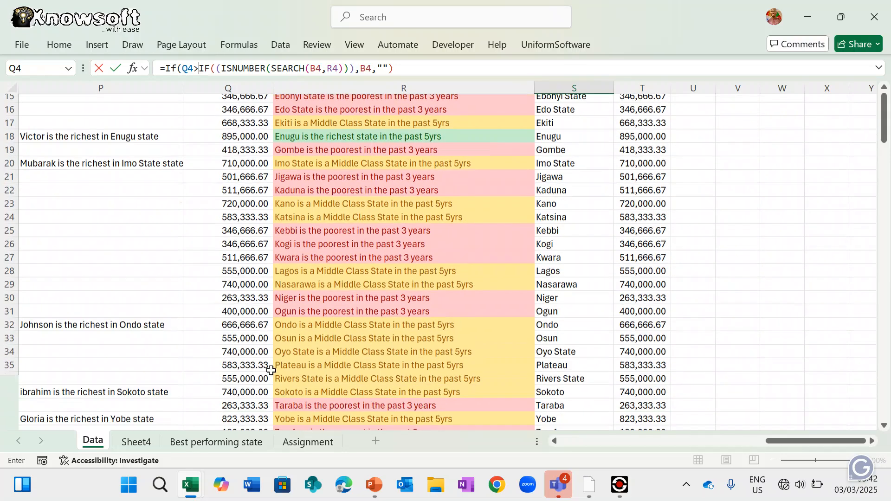
{"action": "scroll", "coordinate": [271, 370], "scroll_direction": "down", "scroll_amount": 9}
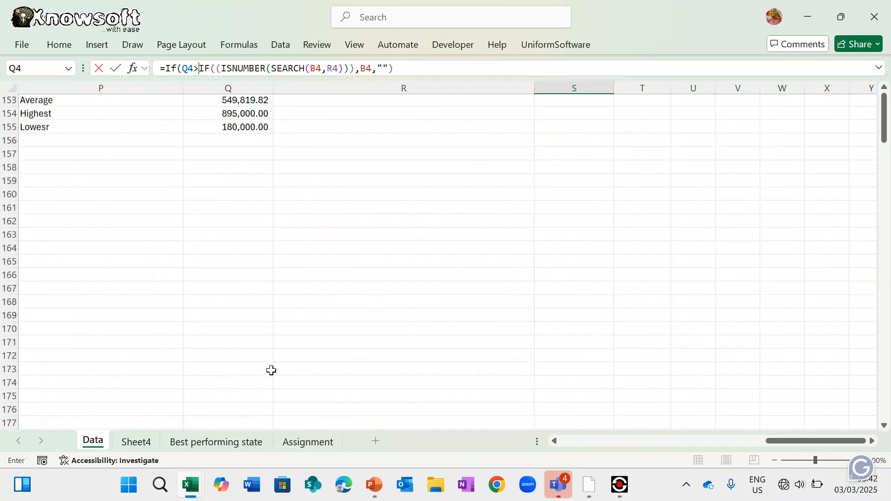
{"action": "scroll", "coordinate": [271, 370], "scroll_direction": "up", "scroll_amount": 5}
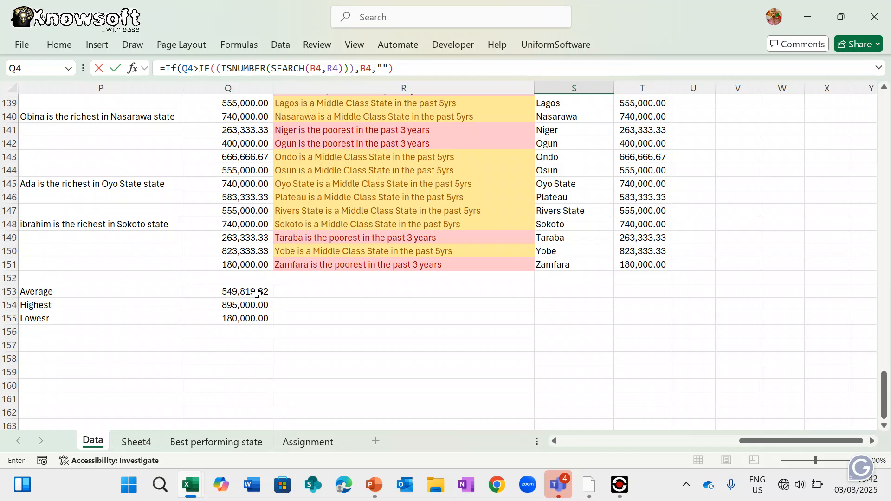
{"action": "left_click", "coordinate": [257, 293]}
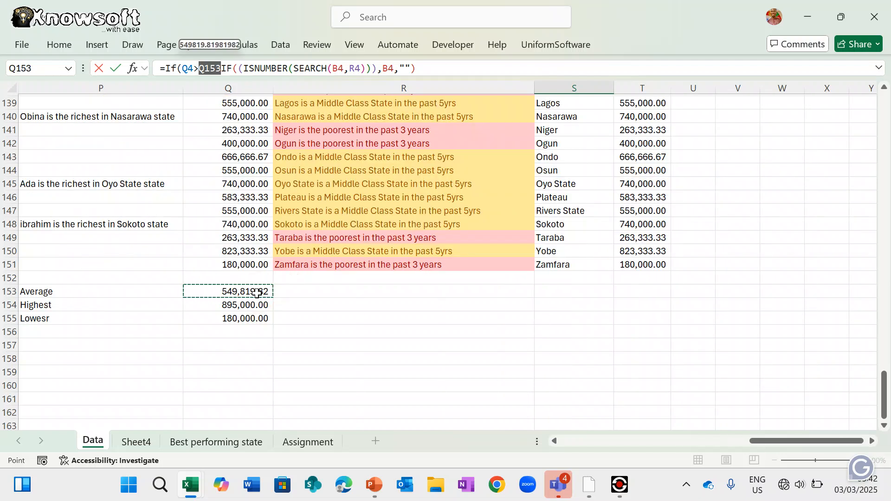
{"action": "type", "text": ","}
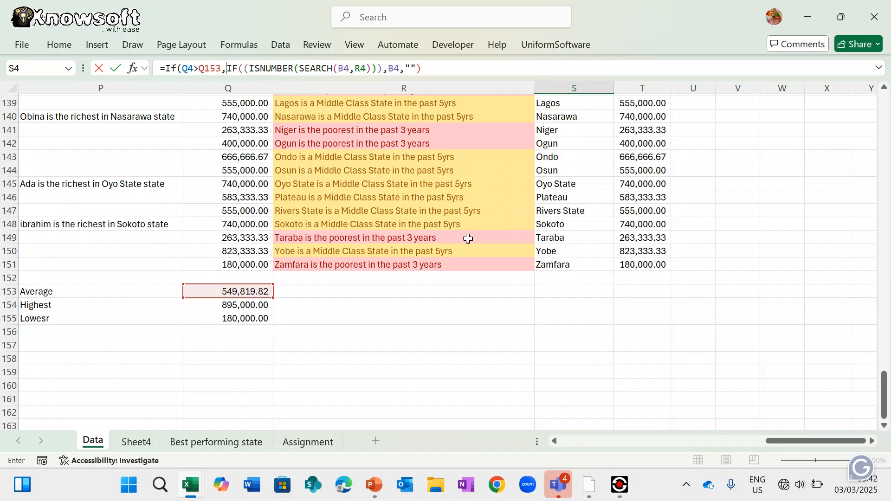
- Nest the state-matching test inside the IF, make Q153 absolute as $Q$153, and commit
{"action": "scroll", "coordinate": [467, 238], "scroll_direction": "up", "scroll_amount": 20}
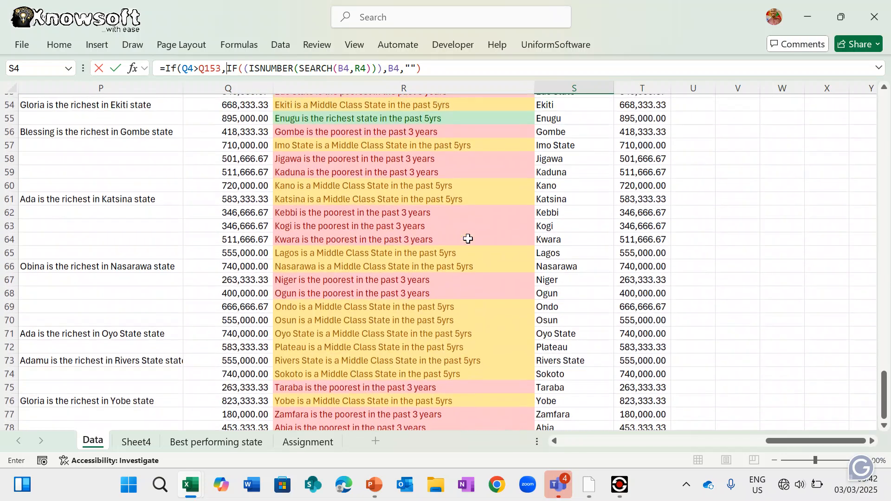
{"action": "scroll", "coordinate": [468, 238], "scroll_direction": "up", "scroll_amount": 1}
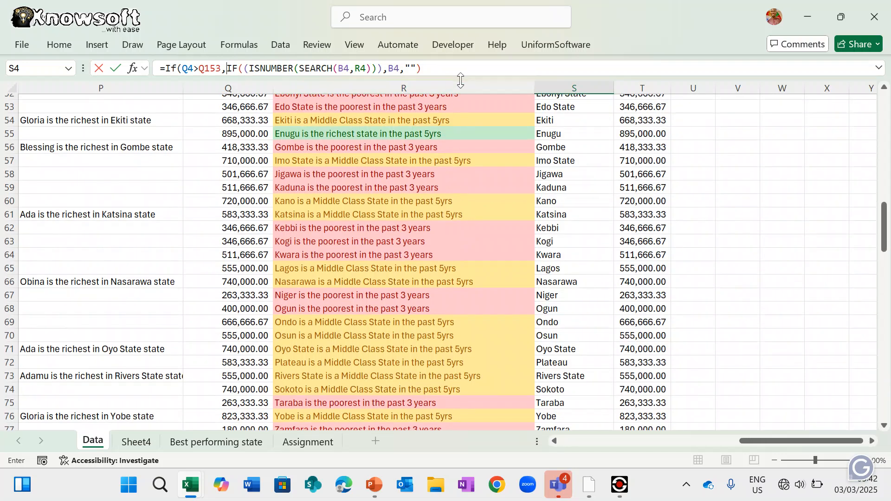
{"action": "type", "text": "("}
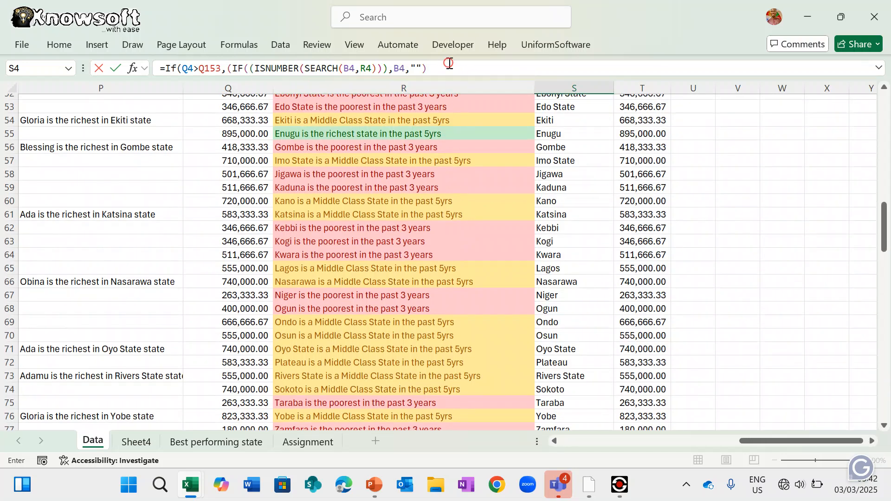
{"action": "left_click", "coordinate": [449, 63]}
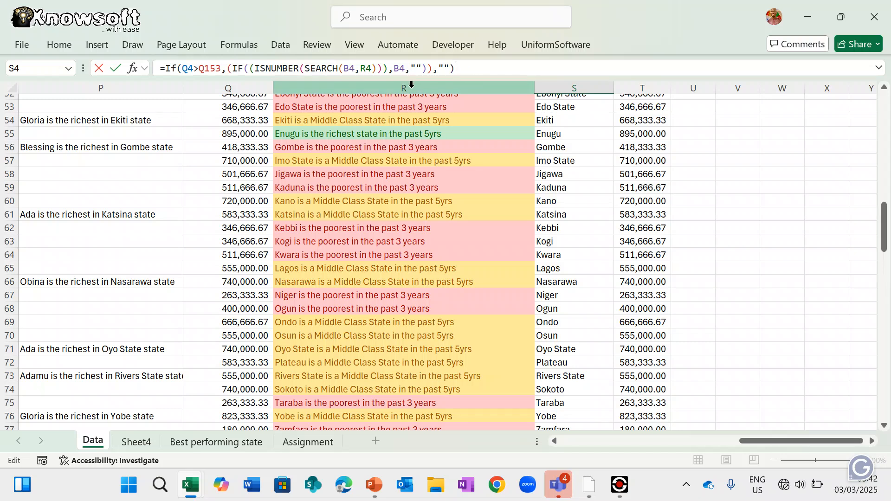
{"action": "left_click", "coordinate": [219, 68]}
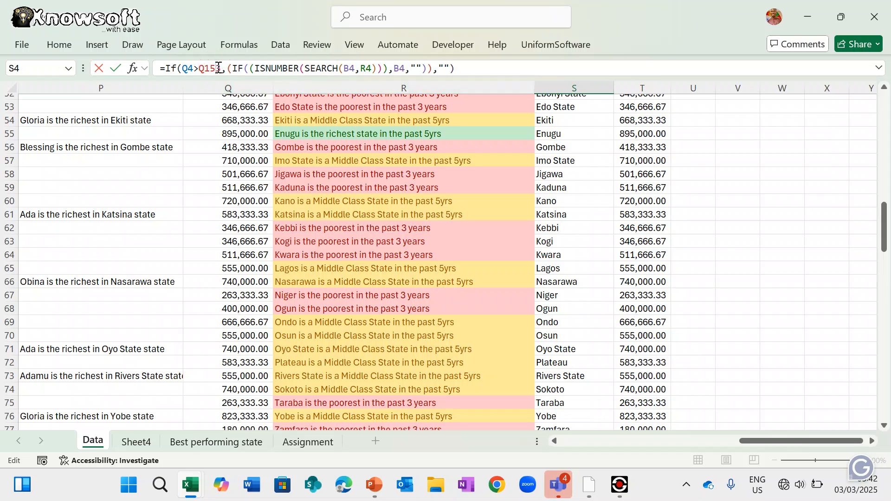
{"action": "key", "text": "F4"}
{"action": "key", "text": "Return"}
{"action": "key", "text": "Return"}
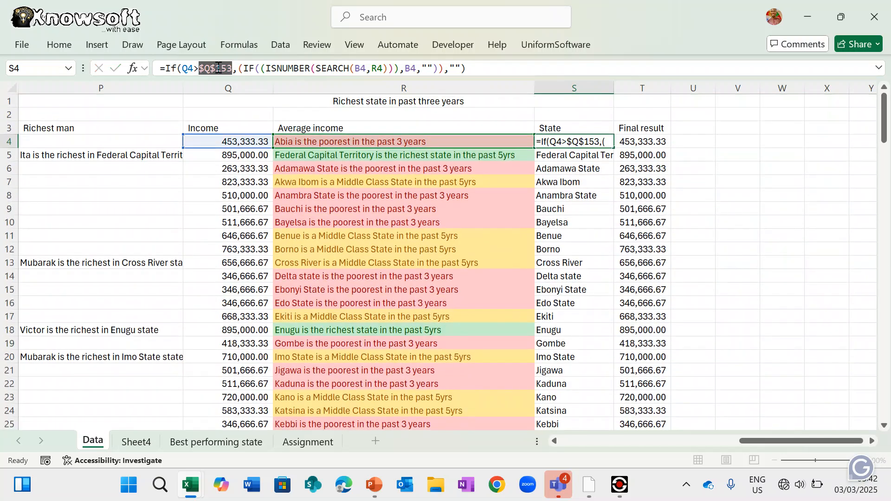
- Fill the S4 formula down column S and review which states remain listed
{"action": "left_click", "coordinate": [600, 143]}
{"action": "double_click", "coordinate": [614, 148]}
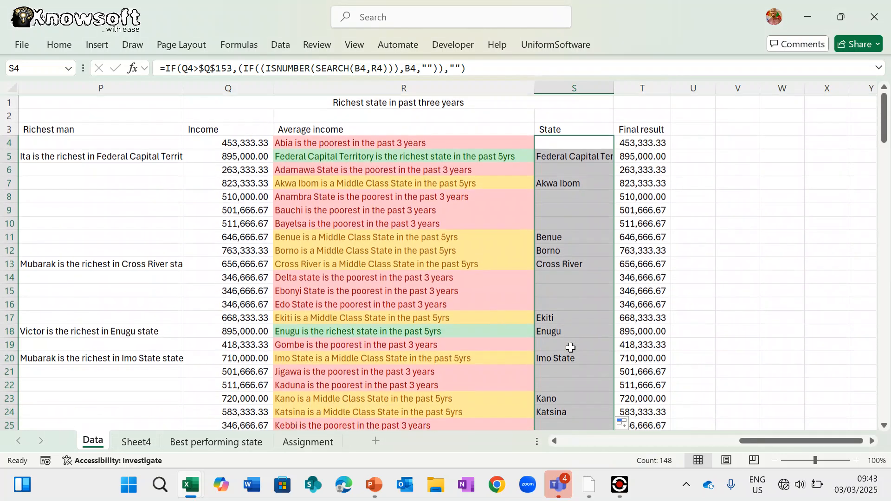
{"action": "scroll", "coordinate": [564, 314], "scroll_direction": "left", "scroll_amount": 2}
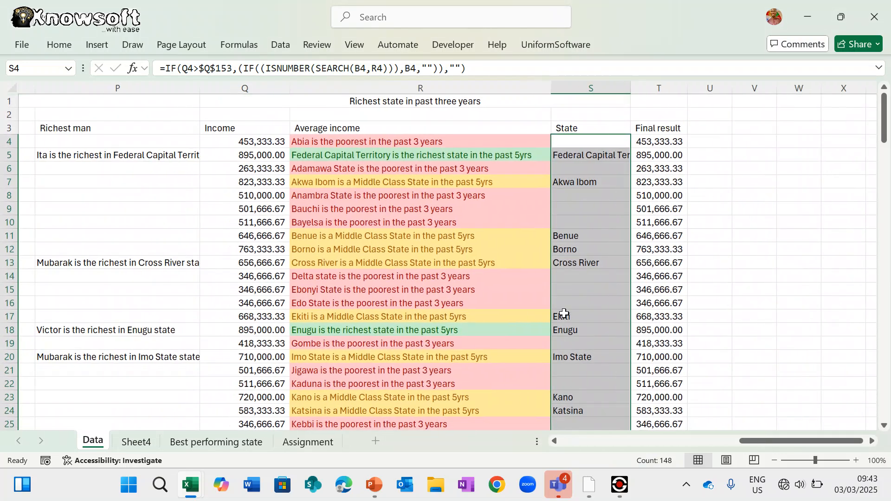
{"action": "scroll", "coordinate": [563, 314], "scroll_direction": "left", "scroll_amount": 3}
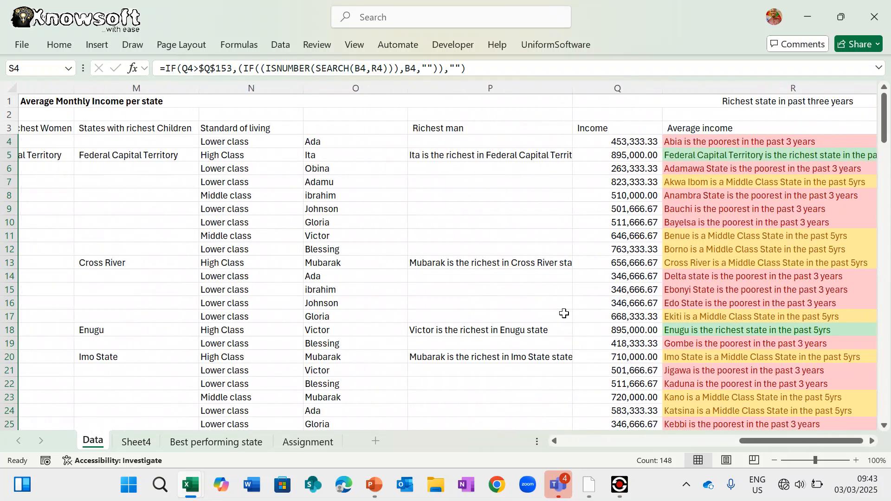
{"action": "scroll", "coordinate": [564, 315], "scroll_direction": "right", "scroll_amount": 3}
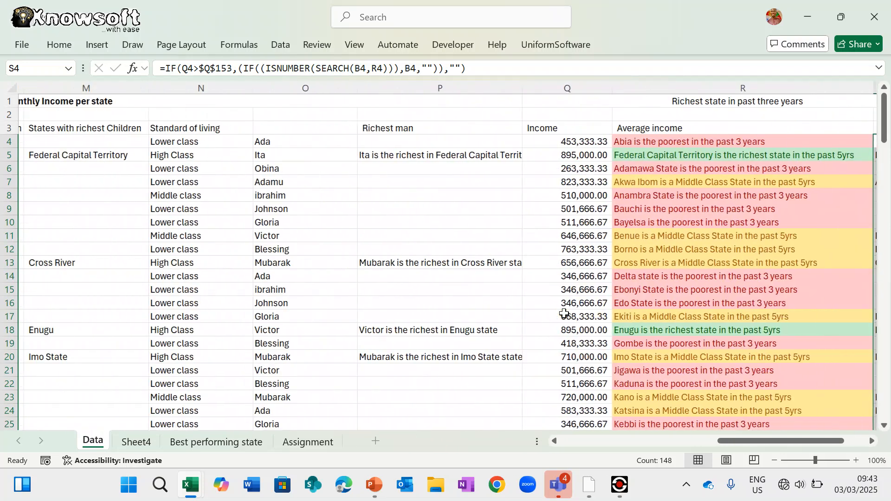
{"action": "scroll", "coordinate": [564, 314], "scroll_direction": "left", "scroll_amount": 1}
{"action": "scroll", "coordinate": [564, 314], "scroll_direction": "right", "scroll_amount": 4}
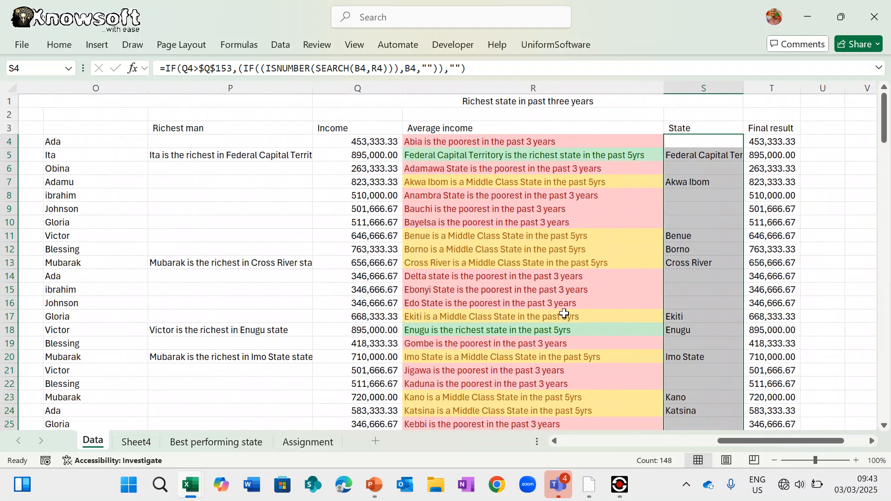
{"action": "scroll", "coordinate": [564, 314], "scroll_direction": "right", "scroll_amount": 2}
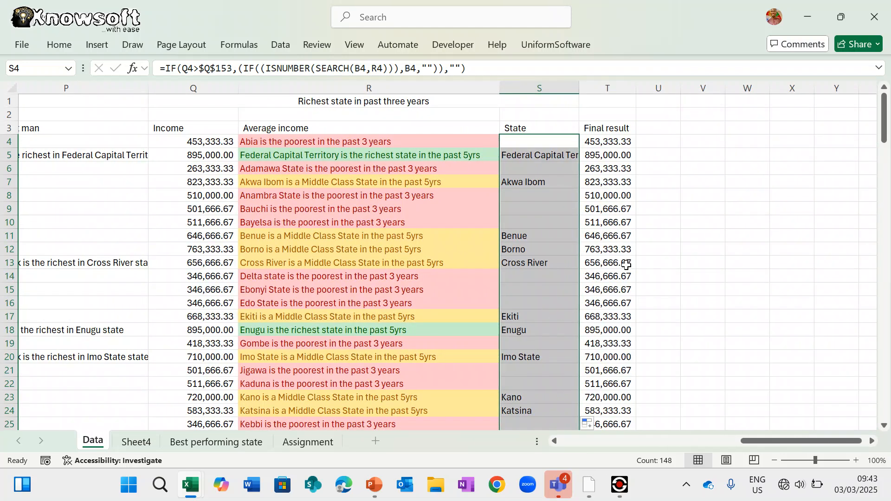
- Enter =IF(S4="",0,Q4) in T4 and fill it down the Final result column
{"action": "left_click", "coordinate": [611, 142]}
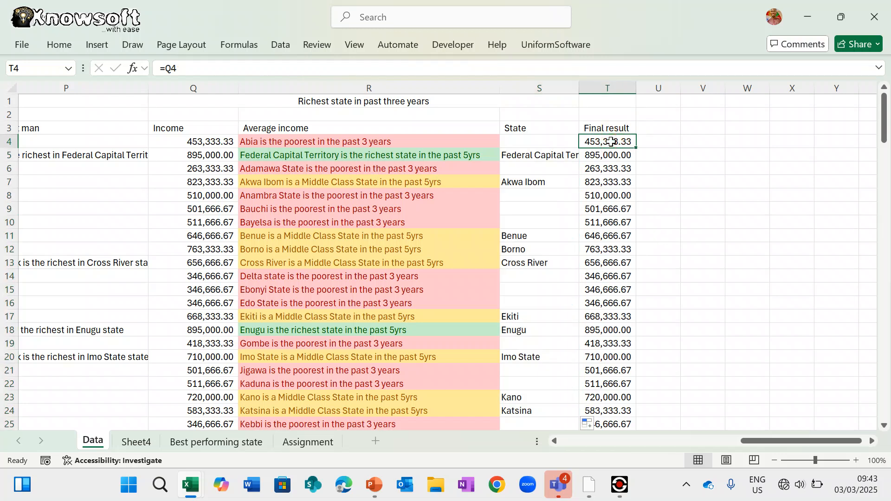
{"action": "type", "text": "=if"}
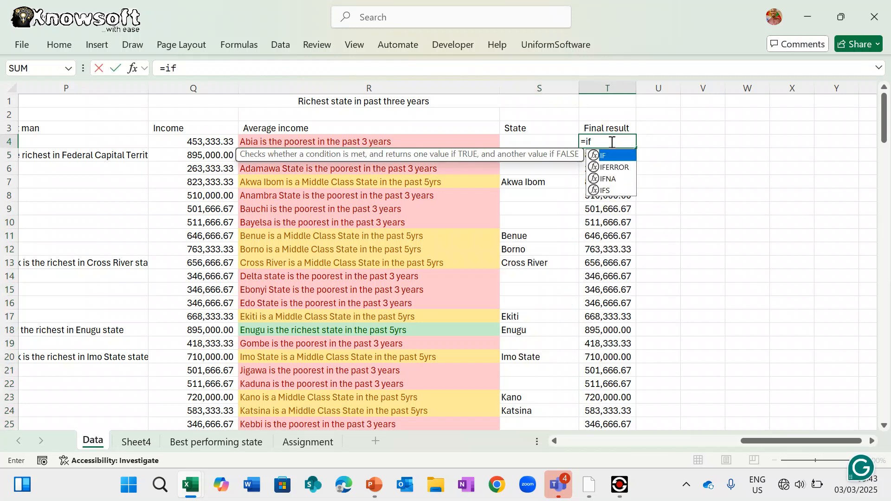
{"action": "type", "text": "("}
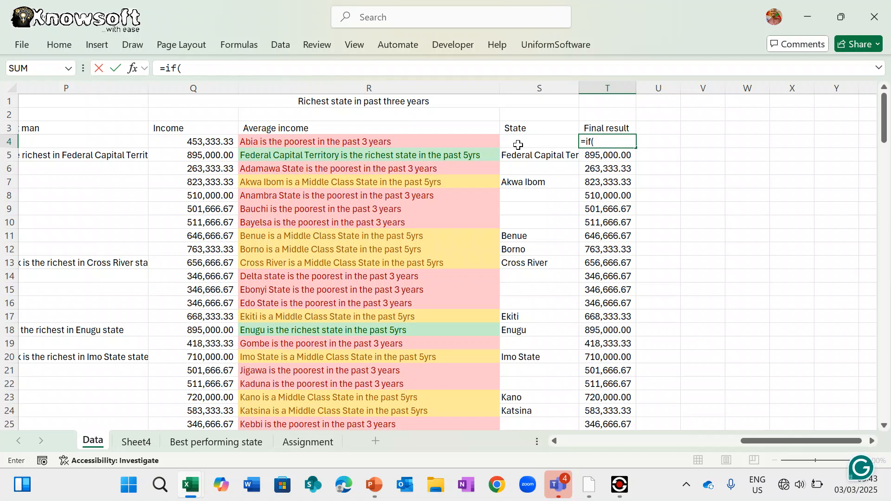
{"action": "left_click", "coordinate": [518, 144]}
{"action": "type", "text": "="}
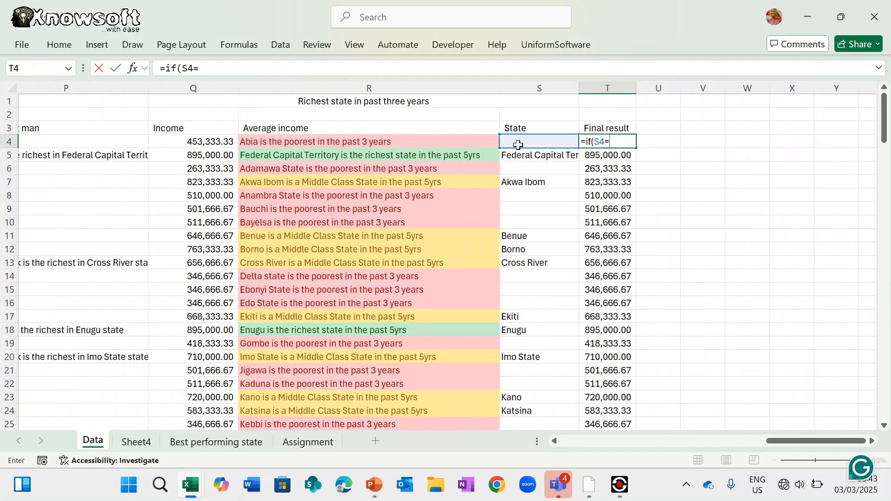
{"action": "type", "text": "\"\",0,"}
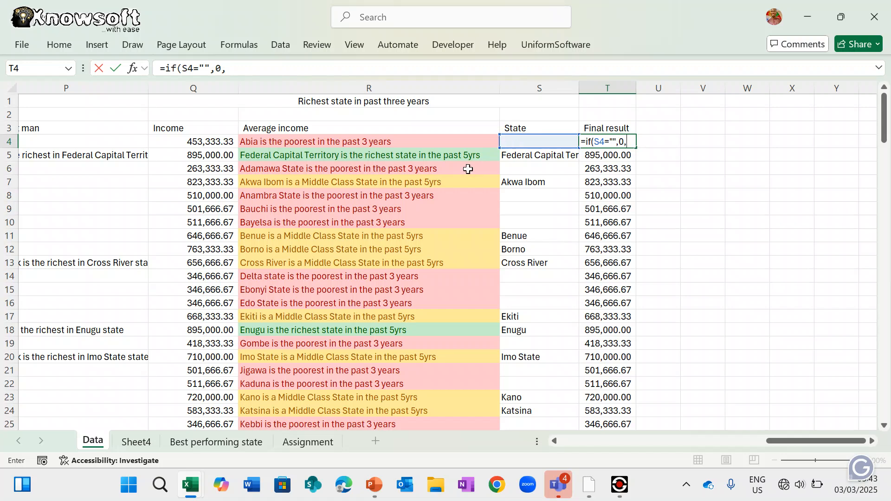
{"action": "left_click", "coordinate": [215, 141]}
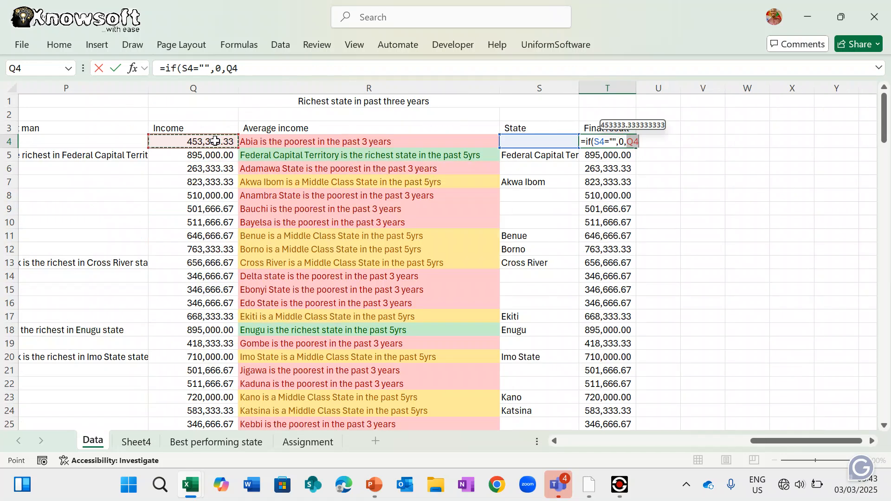
{"action": "type", "text": ")"}
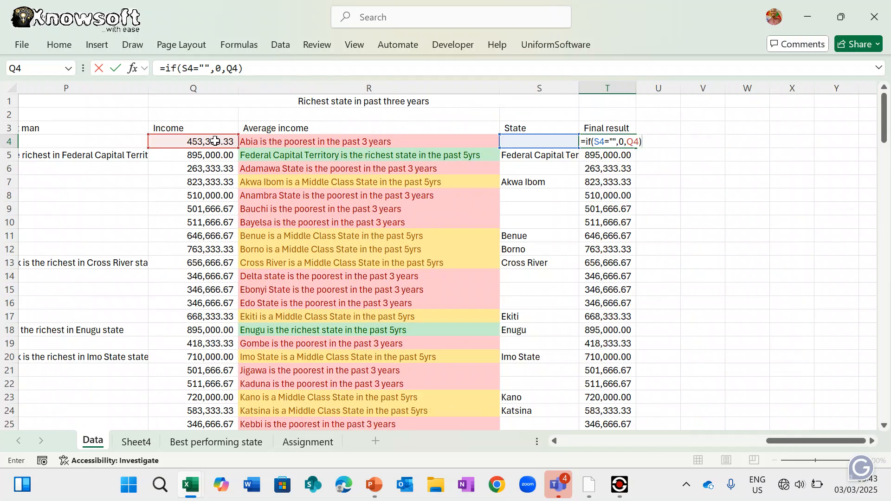
{"action": "key", "text": "Return"}
{"action": "left_click", "coordinate": [615, 141]}
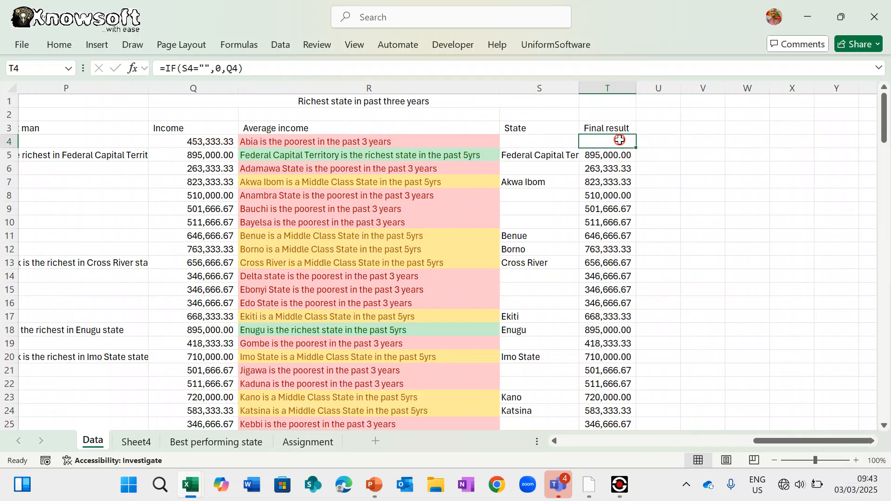
{"action": "double_click", "coordinate": [636, 149]}
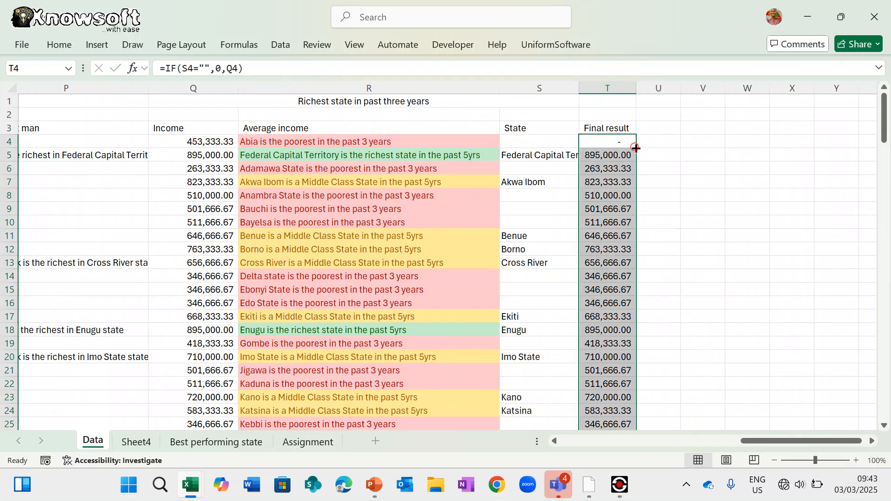
{"action": "scroll", "coordinate": [622, 319], "scroll_direction": "down", "scroll_amount": 16}
{"action": "scroll", "coordinate": [624, 320], "scroll_direction": "down", "scroll_amount": 7}
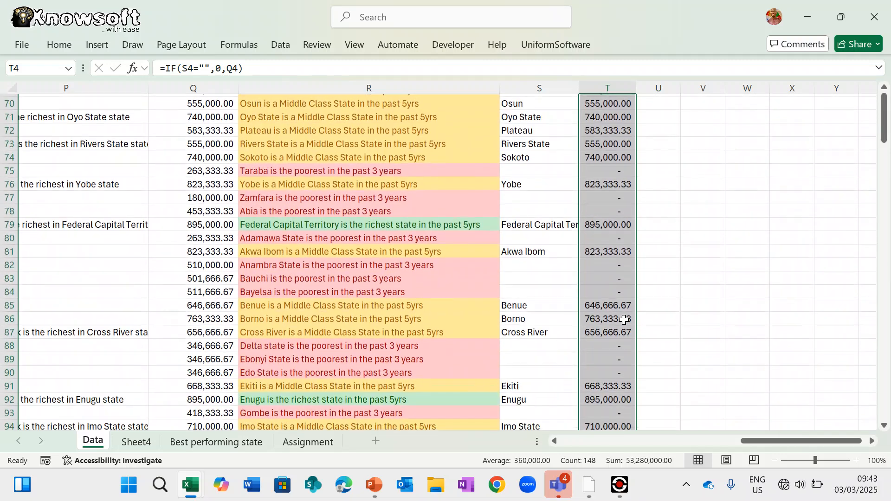
- On the Best performing state sheet, start a VLOOKUP in C3 using B3 as lookup value
{"action": "left_click", "coordinate": [231, 444]}
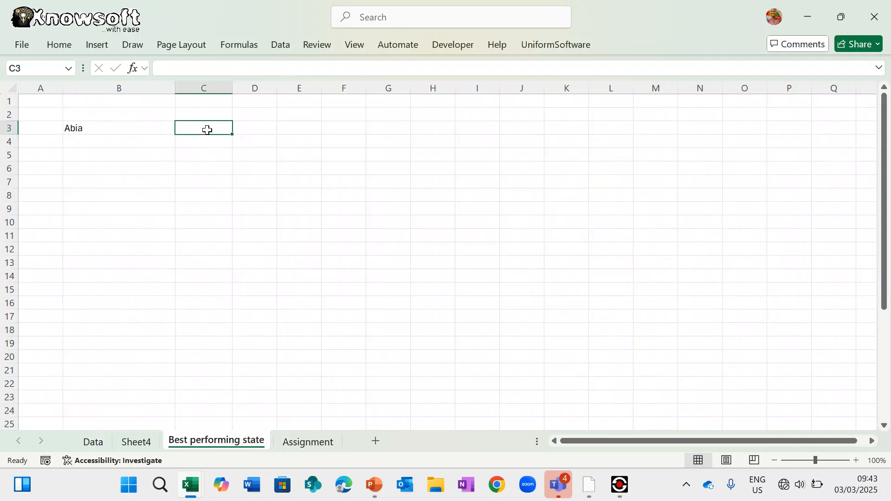
{"action": "type", "text": "=vlo"}
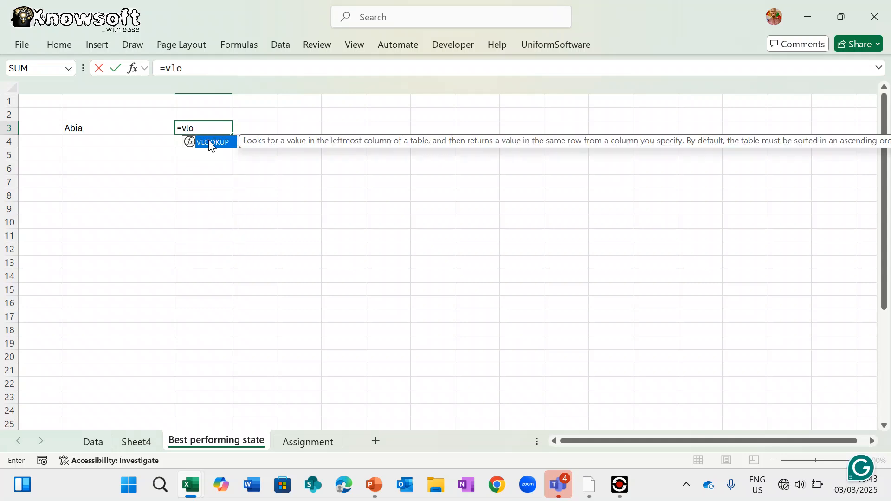
{"action": "double_click", "coordinate": [208, 140]}
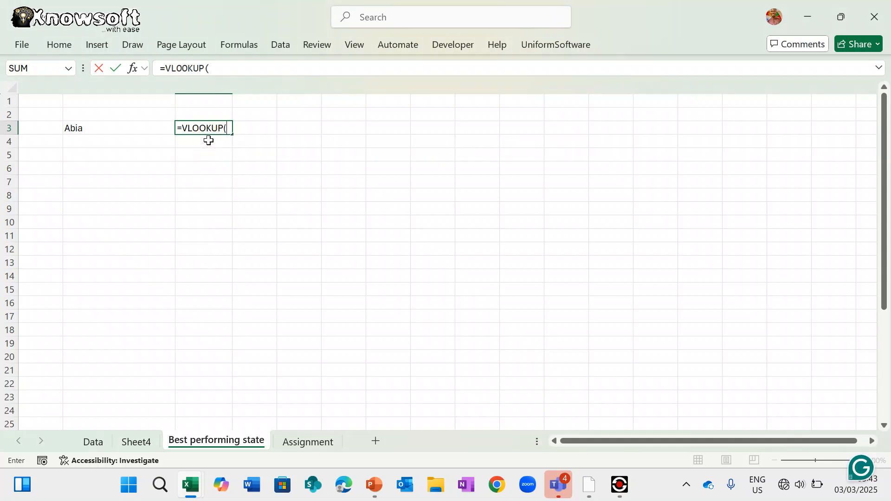
{"action": "left_click", "coordinate": [134, 126]}
{"action": "type", "text": ","}
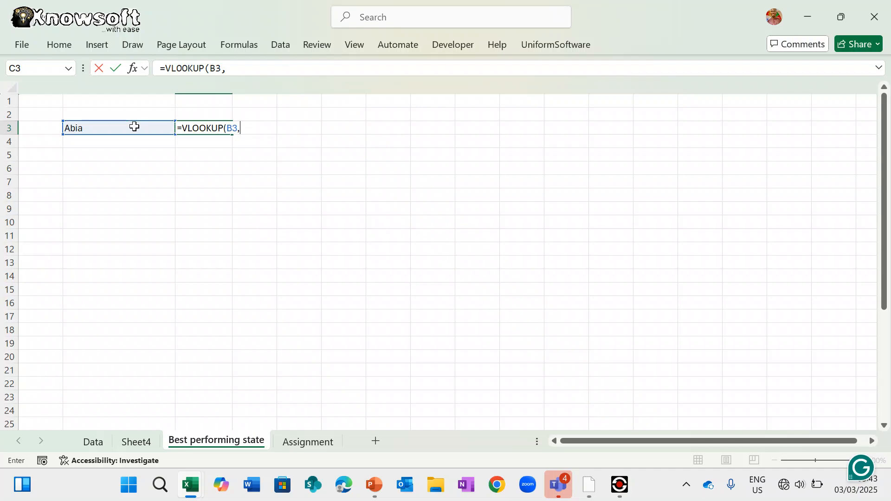
- Select Data!Q4:T151 as the VLOOKUP table range
{"action": "left_click", "coordinate": [98, 443]}
{"action": "scroll", "coordinate": [490, 248], "scroll_direction": "up", "scroll_amount": 20}
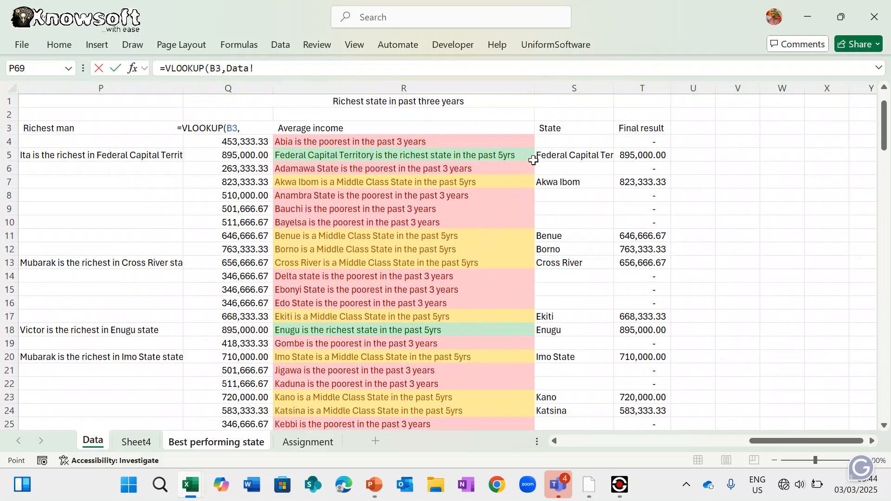
{"action": "left_click", "coordinate": [569, 141]}
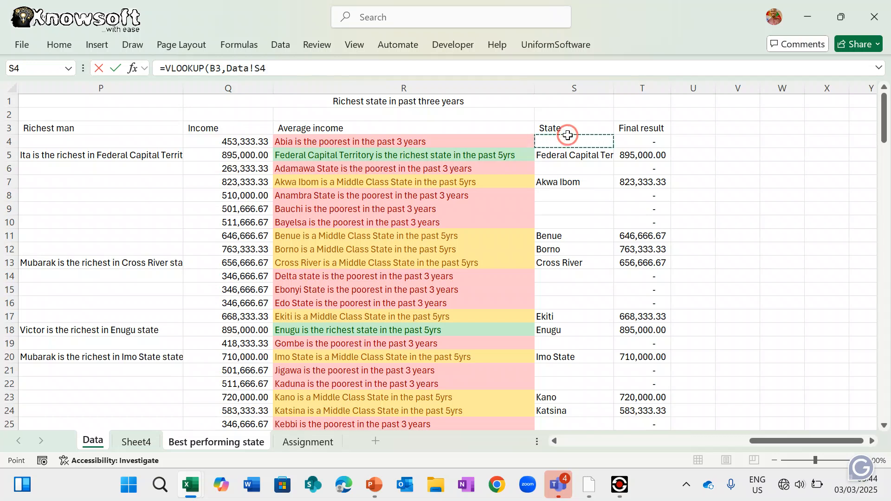
{"action": "left_click", "coordinate": [247, 142]}
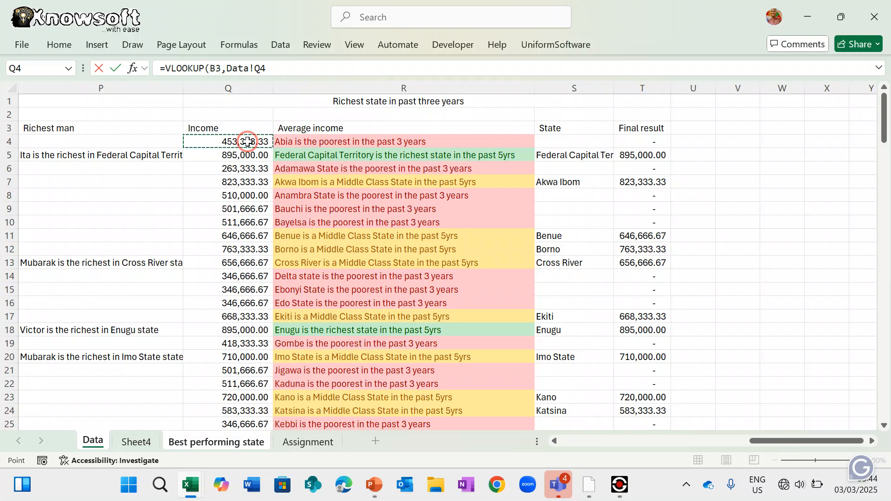
{"action": "left_click_drag", "start_coordinate": [247, 141], "coordinate": [364, 135]}
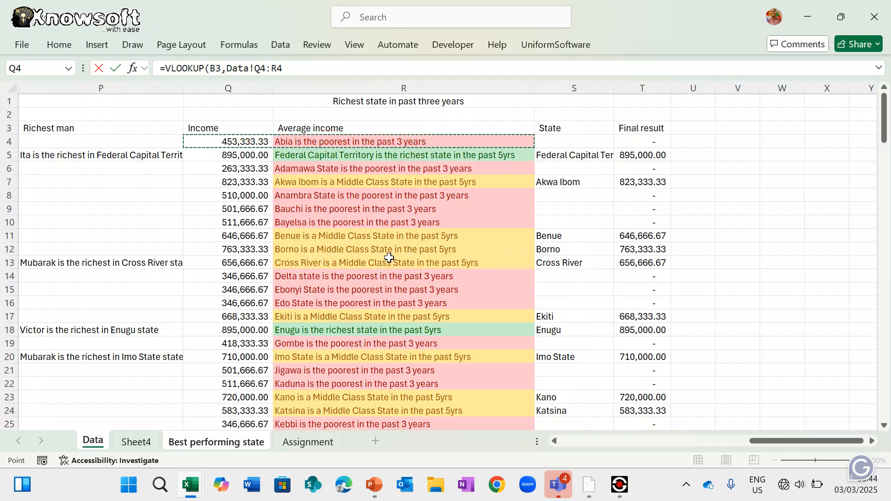
{"action": "scroll", "coordinate": [389, 258], "scroll_direction": "left", "scroll_amount": 5}
{"action": "scroll", "coordinate": [389, 258], "scroll_direction": "right", "scroll_amount": 4}
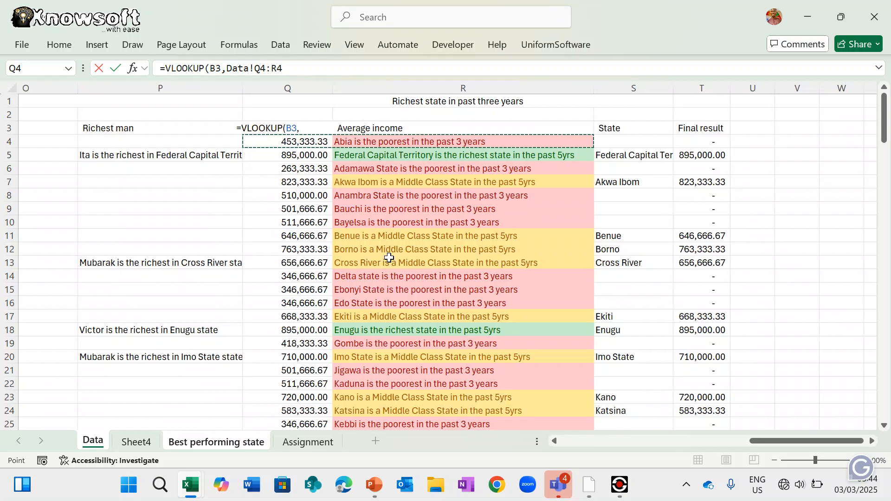
{"action": "scroll", "coordinate": [389, 258], "scroll_direction": "left", "scroll_amount": 2}
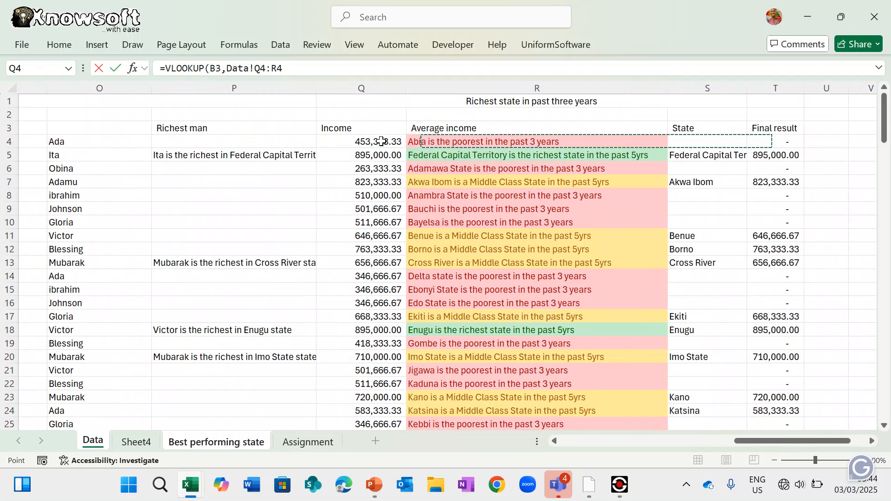
{"action": "left_click_drag", "start_coordinate": [389, 138], "coordinate": [788, 379]}
- Finish the lookup with column 3 and exact match FALSE, which returns #N/A
{"action": "type", "text": ","}
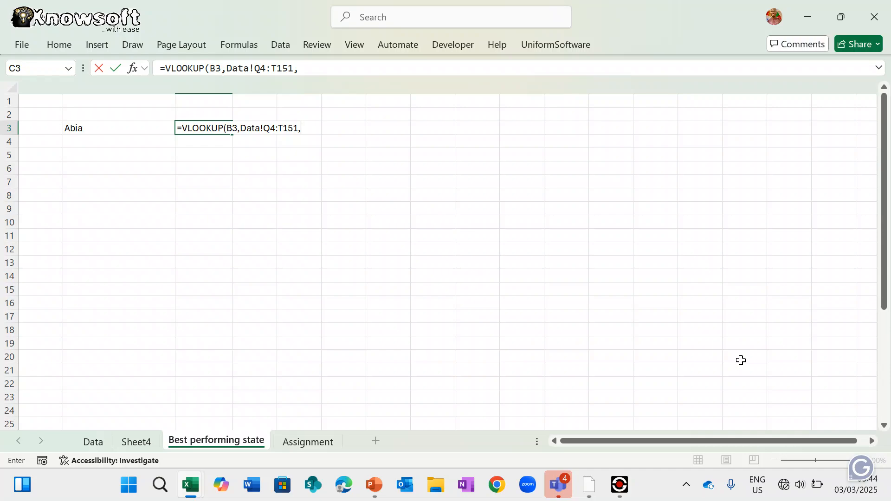
{"action": "left_click", "coordinate": [141, 440]}
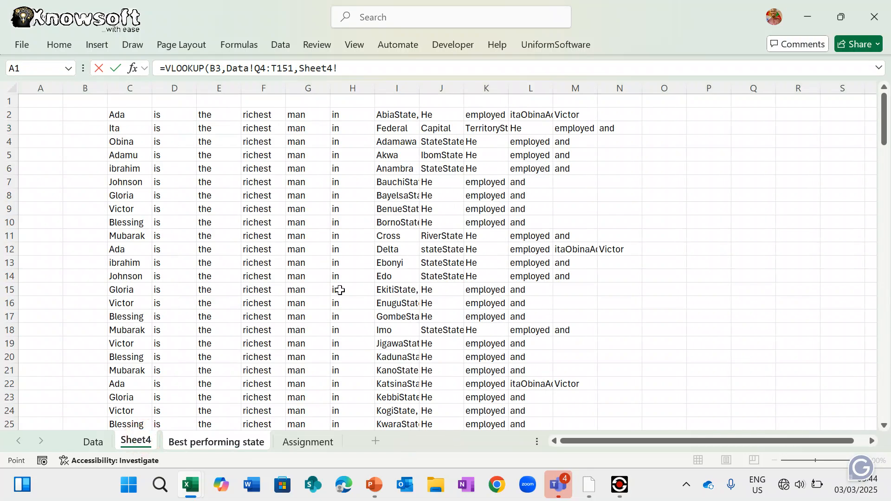
{"action": "left_click", "coordinate": [93, 441]}
{"action": "scroll", "coordinate": [637, 168], "scroll_direction": "up", "scroll_amount": 15}
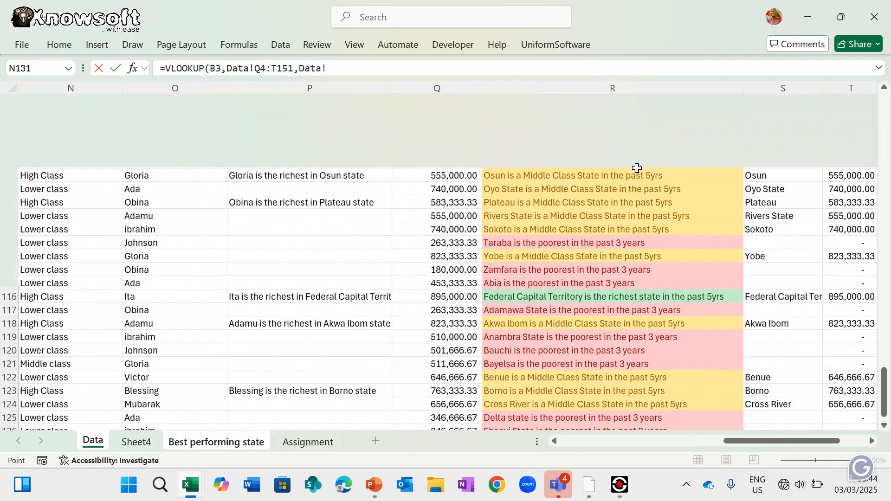
{"action": "scroll", "coordinate": [637, 168], "scroll_direction": "up", "scroll_amount": 18}
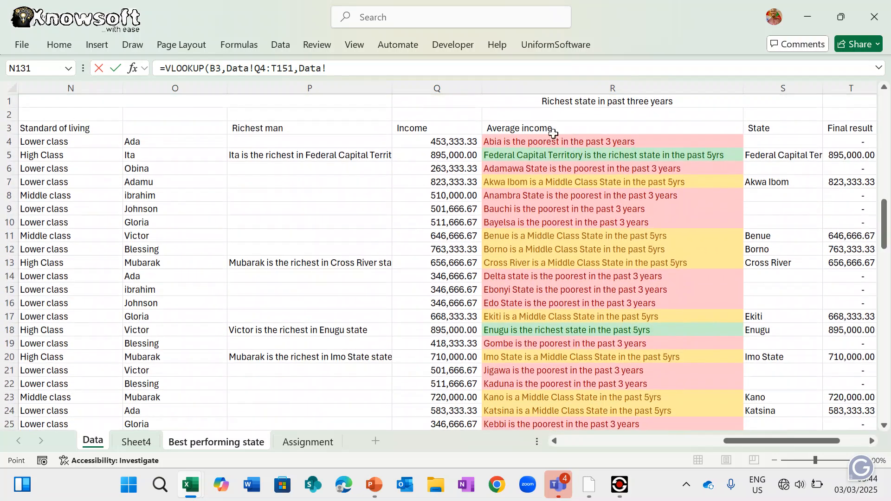
{"action": "scroll", "coordinate": [793, 168], "scroll_direction": "right", "scroll_amount": 3}
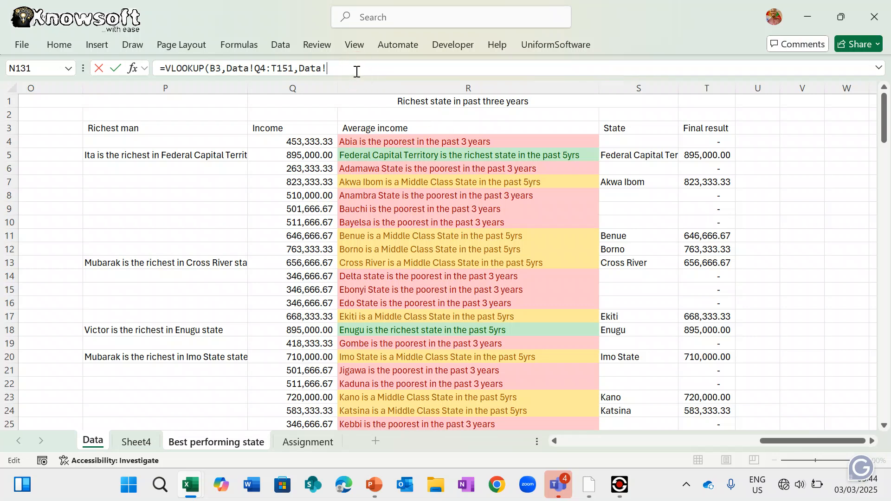
{"action": "key", "text": "BackSpace"}
{"action": "key", "text": "BackSpace"}
{"action": "key", "text": "BackSpace"}
{"action": "key", "text": "BackSpace"}
{"action": "key", "text": "BackSpace"}
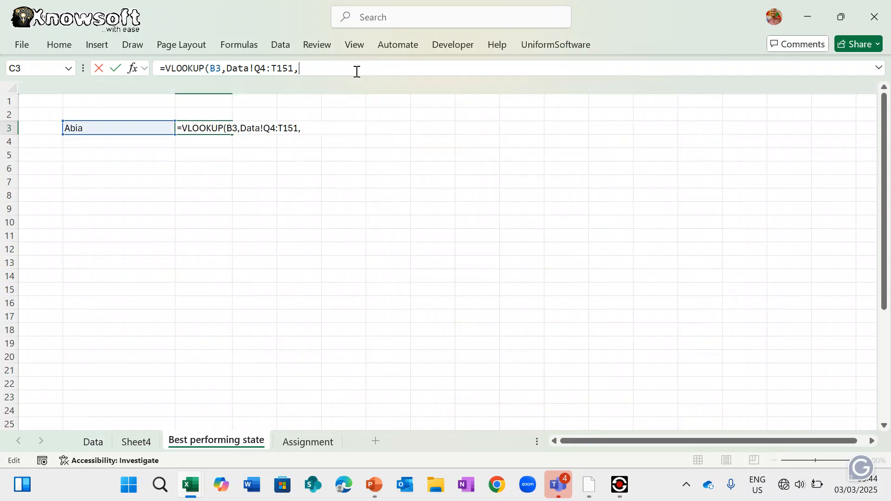
{"action": "type", "text": ","}
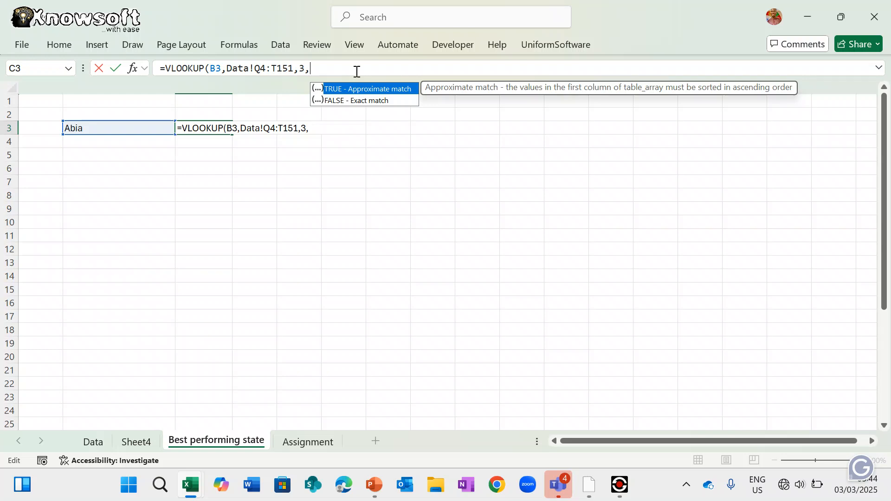
{"action": "double_click", "coordinate": [345, 101]}
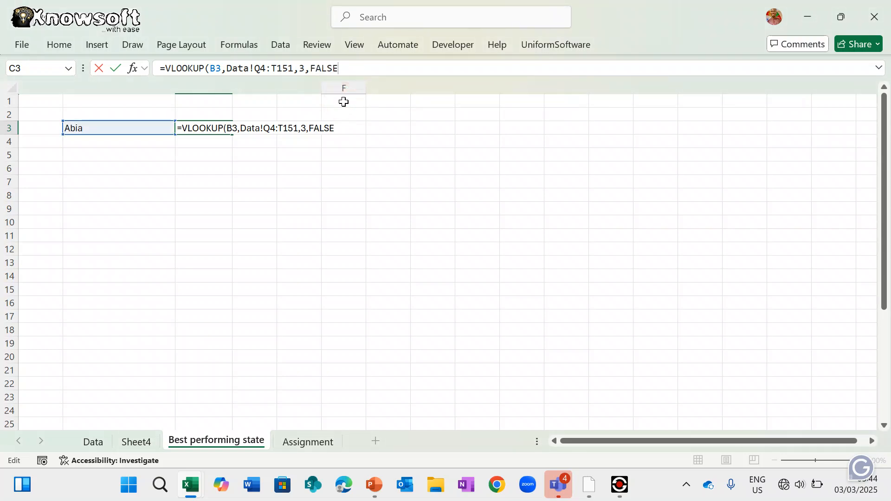
{"action": "type", "text": ")"}
{"action": "key", "text": "Return"}
{"action": "key", "text": "Return"}
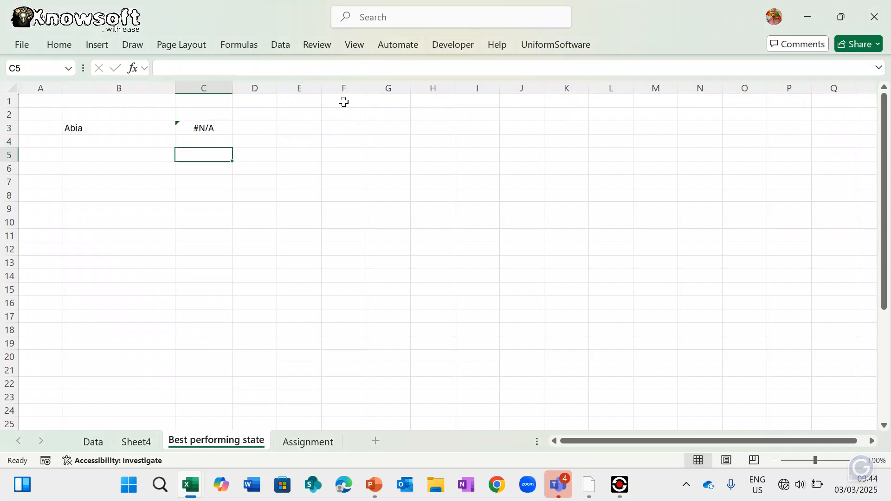
{"action": "left_click", "coordinate": [214, 126]}
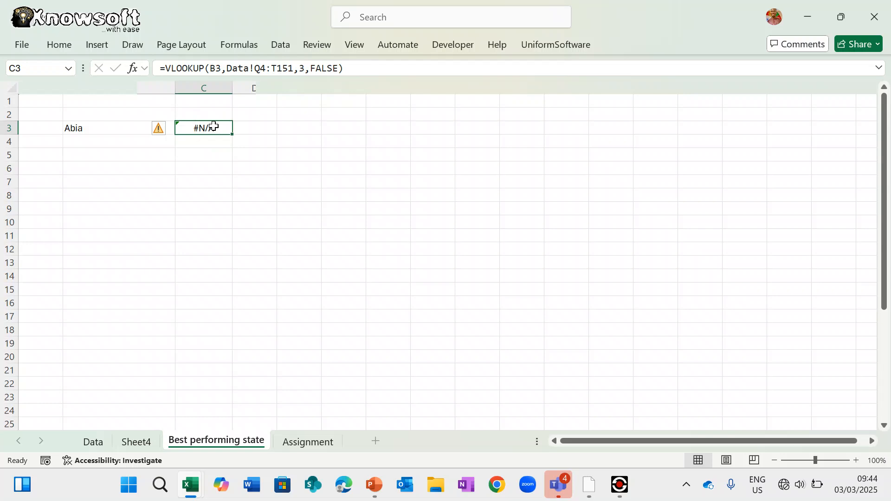
- Start rebuilding C3's VLOOKUP with a Data table from S4, then cancel the flawed attempt
{"action": "double_click", "coordinate": [214, 125]}
{"action": "key", "text": "Escape"}
{"action": "type", "text": "=vlo"}
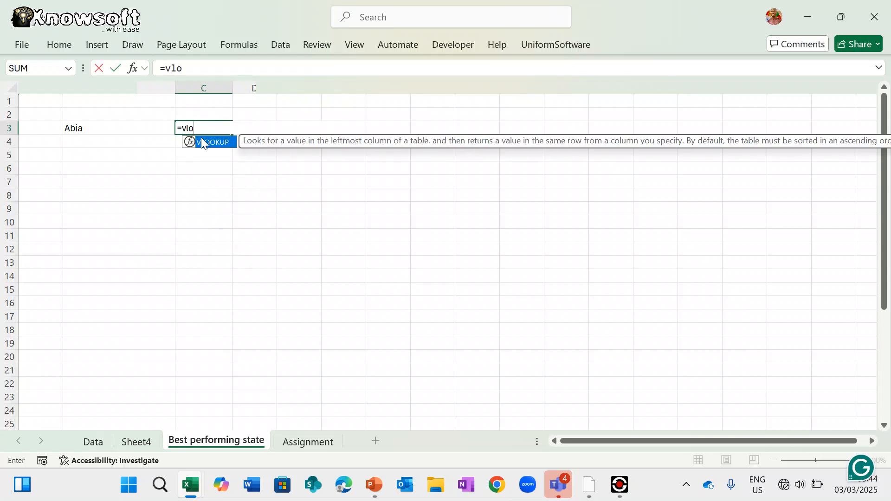
{"action": "double_click", "coordinate": [209, 141]}
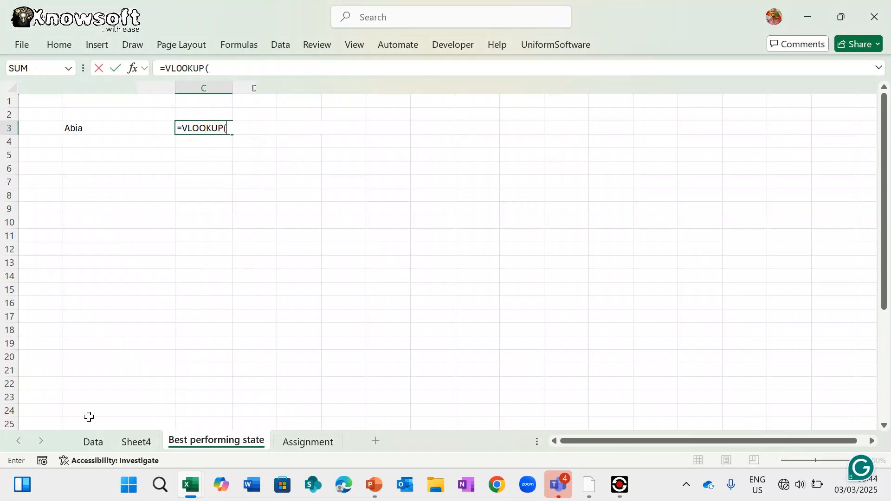
{"action": "left_click", "coordinate": [92, 441]}
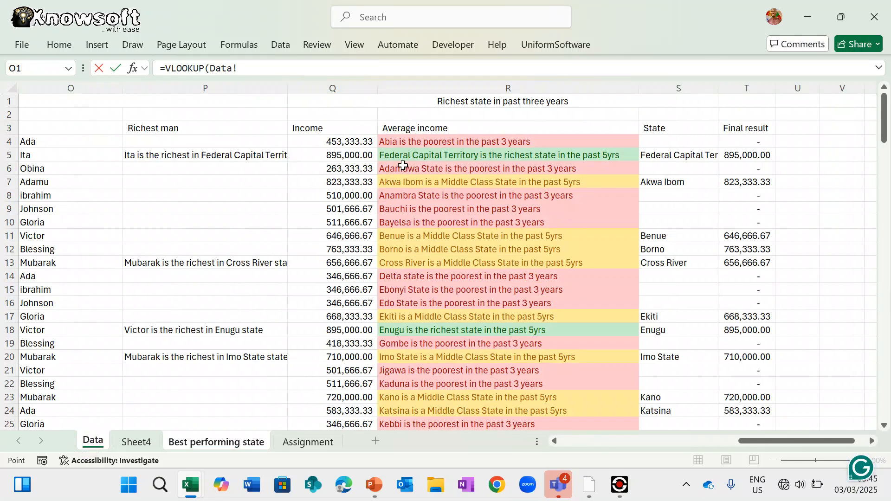
{"action": "left_click", "coordinate": [663, 131]}
{"action": "left_click_drag", "start_coordinate": [662, 137], "coordinate": [815, 412]}
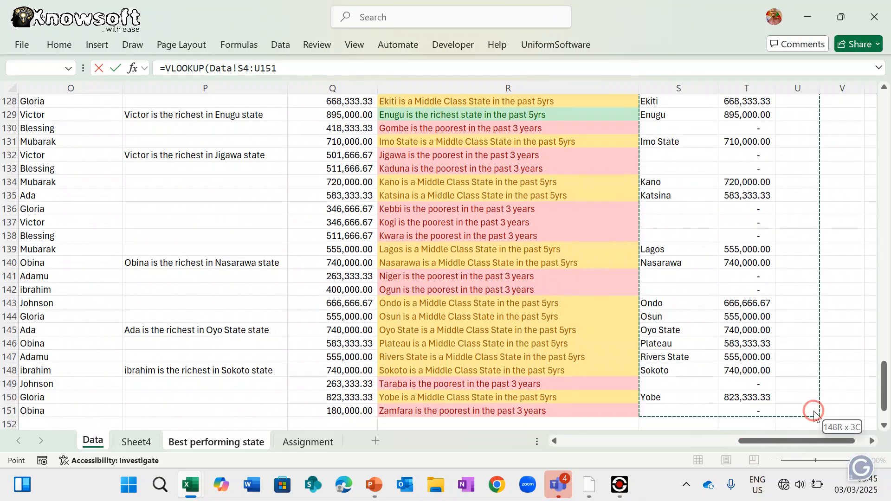
{"action": "left_click_drag", "start_coordinate": [815, 412], "coordinate": [842, 410]}
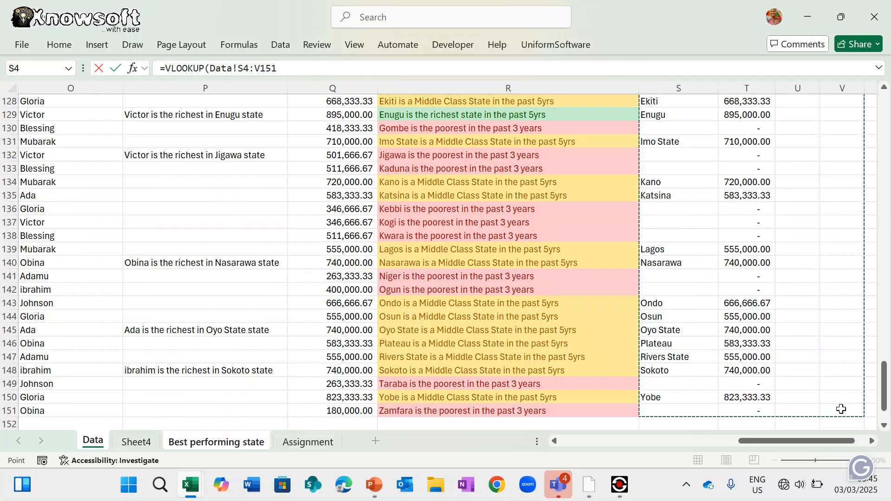
{"action": "type", "text": ","}
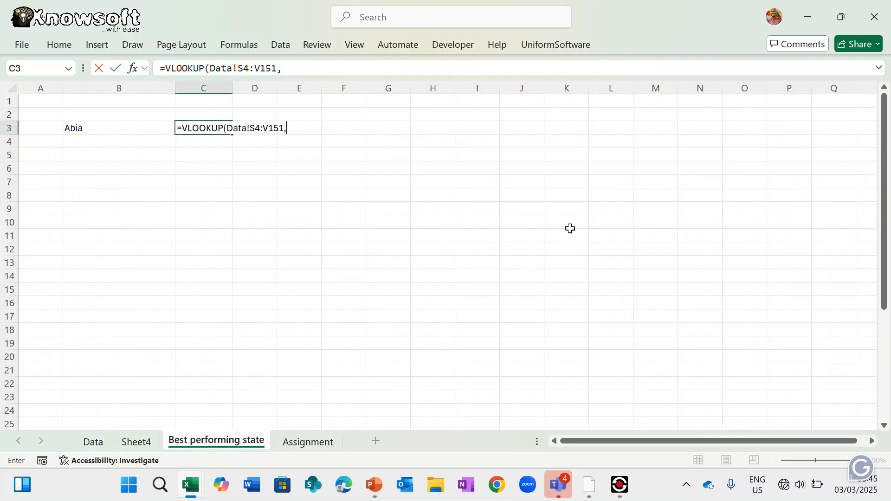
{"action": "left_click", "coordinate": [212, 68]}
{"action": "left_click", "coordinate": [83, 129]}
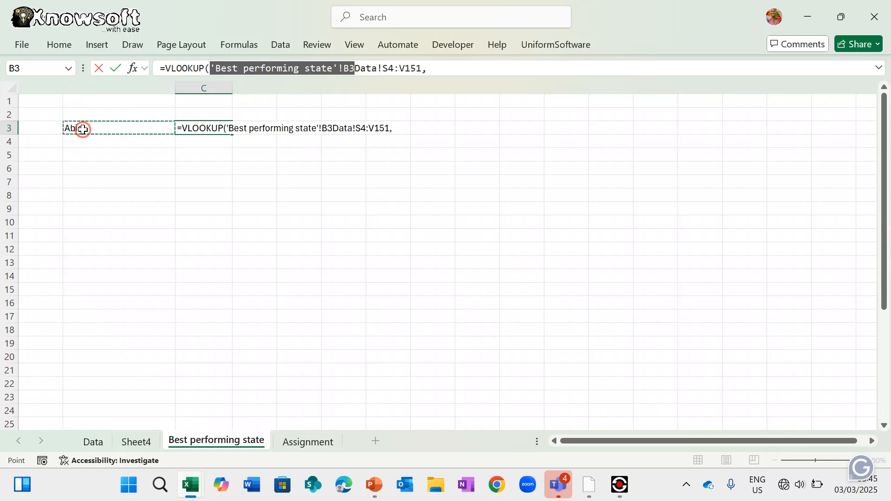
{"action": "type", "text": ","}
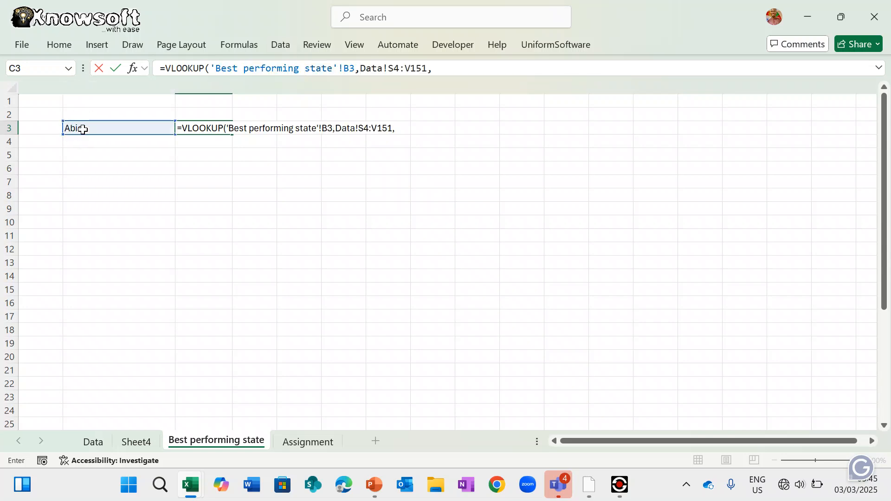
{"action": "key", "text": "Escape"}
- Retype C3 as =VLOOKUP(B3,Data!S4:W151,3,FALSE), which still returns #N/A
{"action": "type", "text": "="}
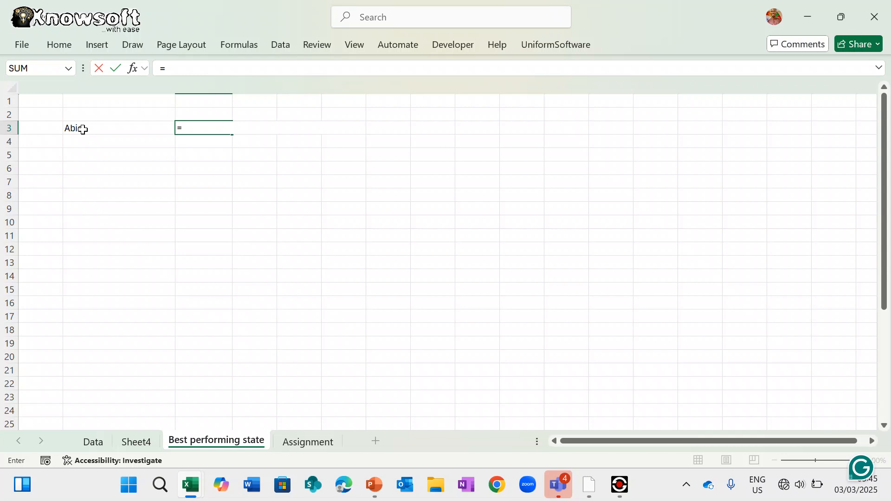
{"action": "type", "text": "vlo"}
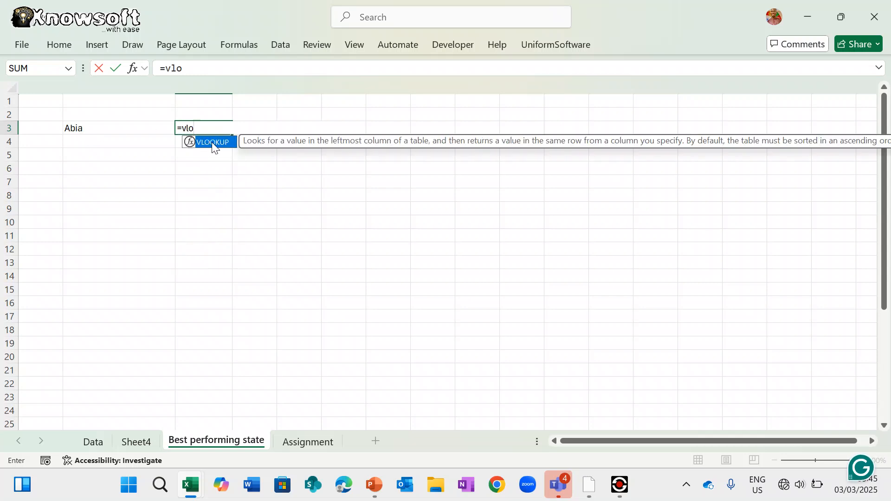
{"action": "key", "text": "Tab"}
{"action": "left_click", "coordinate": [116, 128]}
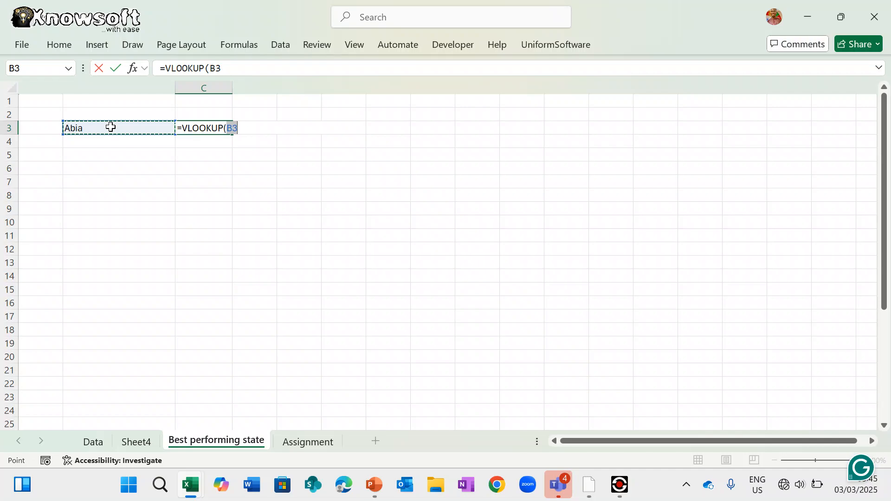
{"action": "type", "text": ","}
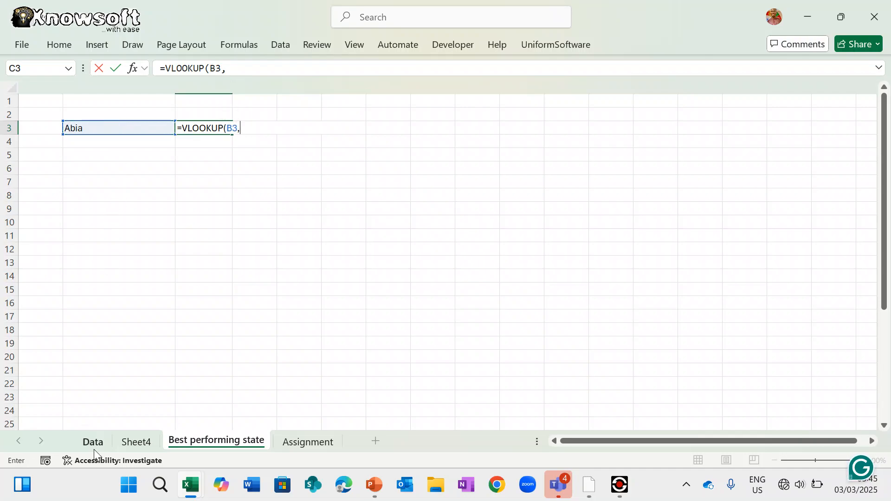
{"action": "left_click", "coordinate": [93, 442]}
{"action": "scroll", "coordinate": [471, 288], "scroll_direction": "up", "scroll_amount": 20}
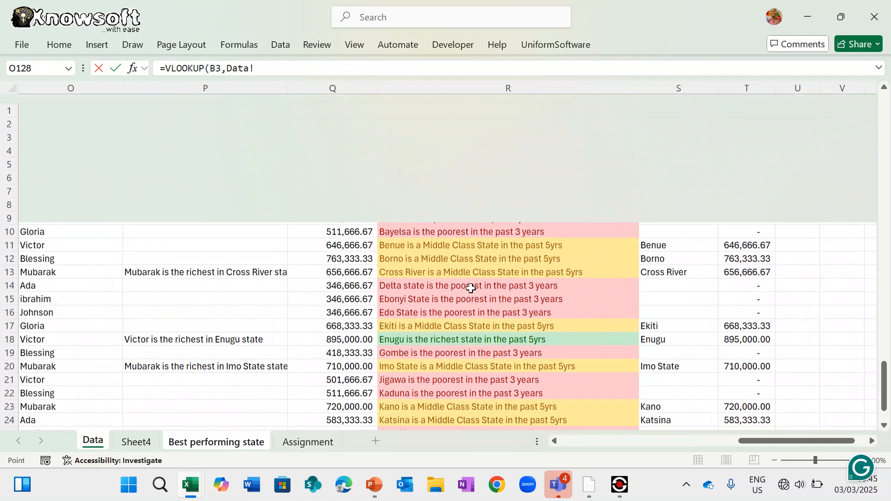
{"action": "left_click_drag", "start_coordinate": [656, 147], "coordinate": [871, 409]}
{"action": "type", "text": ","}
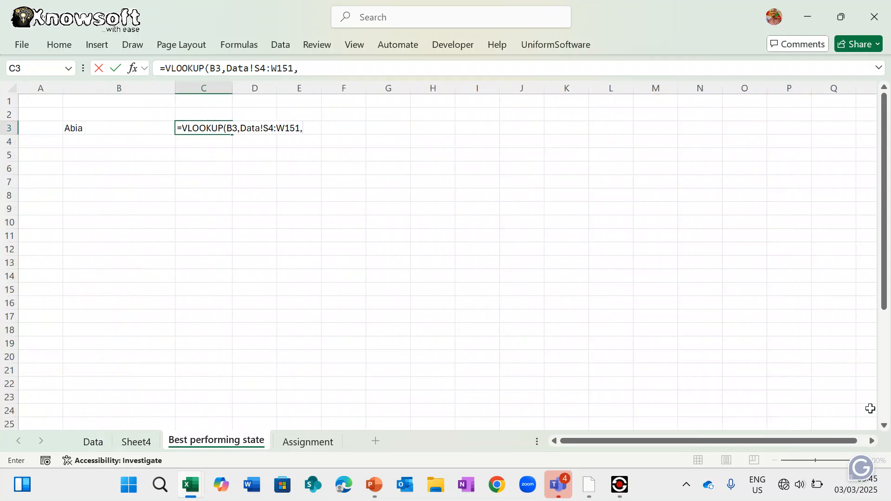
{"action": "type", "text": "3,"}
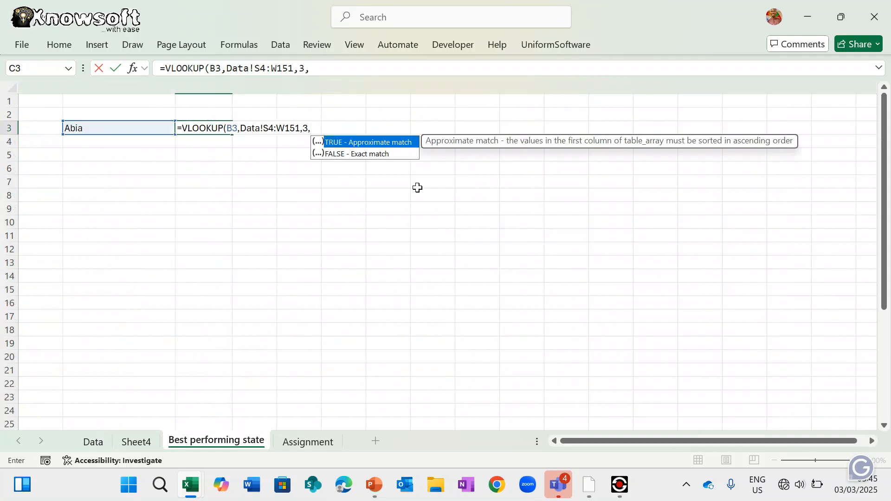
{"action": "left_click", "coordinate": [368, 154]}
{"action": "double_click", "coordinate": [366, 152]}
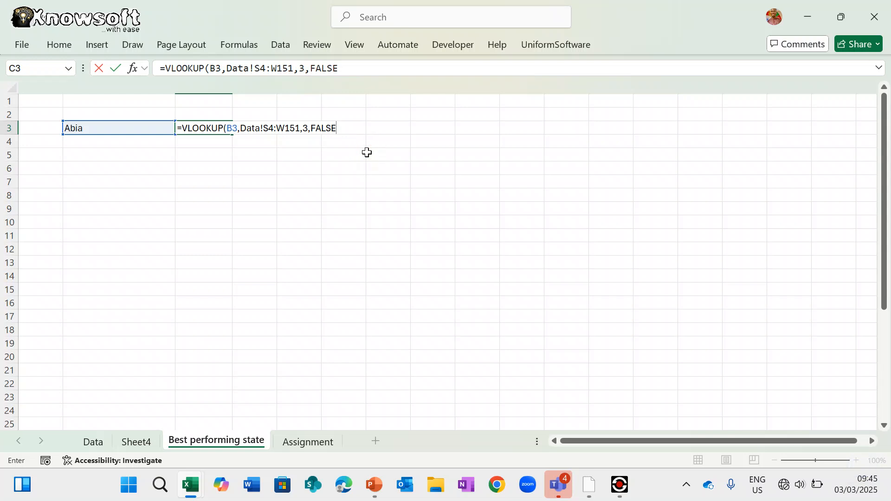
{"action": "type", "text": ")"}
{"action": "key", "text": "Return"}
{"action": "key", "text": "Return"}
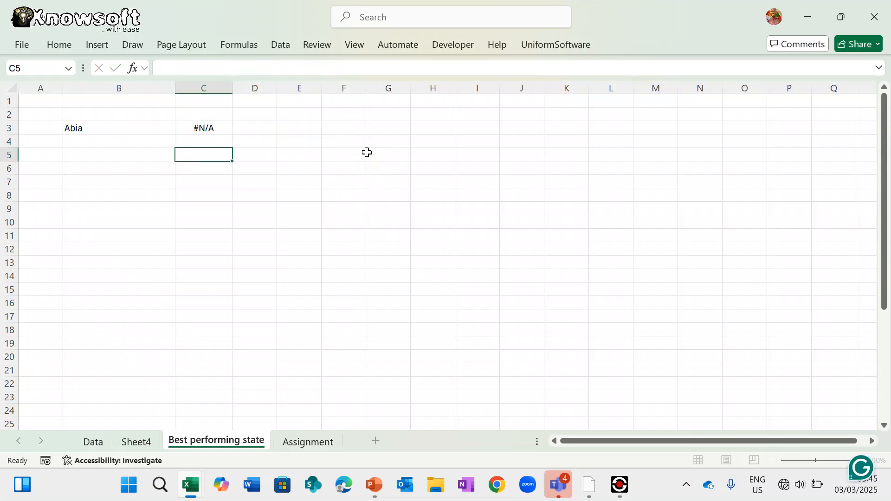
- Change C3's VLOOKUP column index from 3 to 2
{"action": "left_click", "coordinate": [212, 125]}
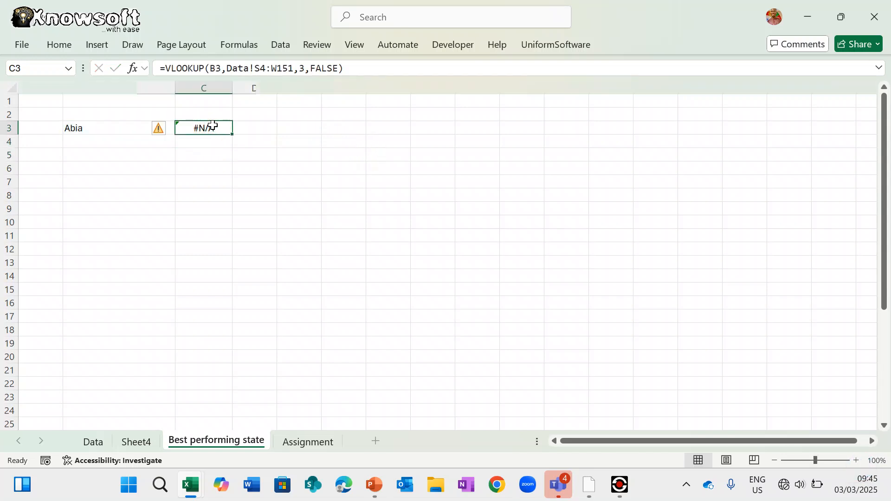
{"action": "left_click", "coordinate": [302, 68]}
{"action": "key", "text": "BackSpace"}
{"action": "type", "text": "2"}
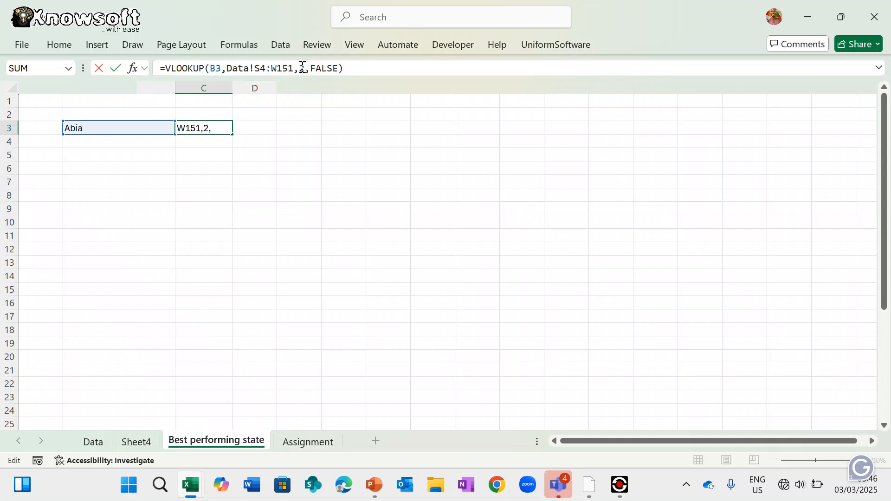
{"action": "key", "text": "Return"}
- Check the Sheet4 and Data sheets, then return to the Best performing state sheet
{"action": "left_click", "coordinate": [213, 126]}
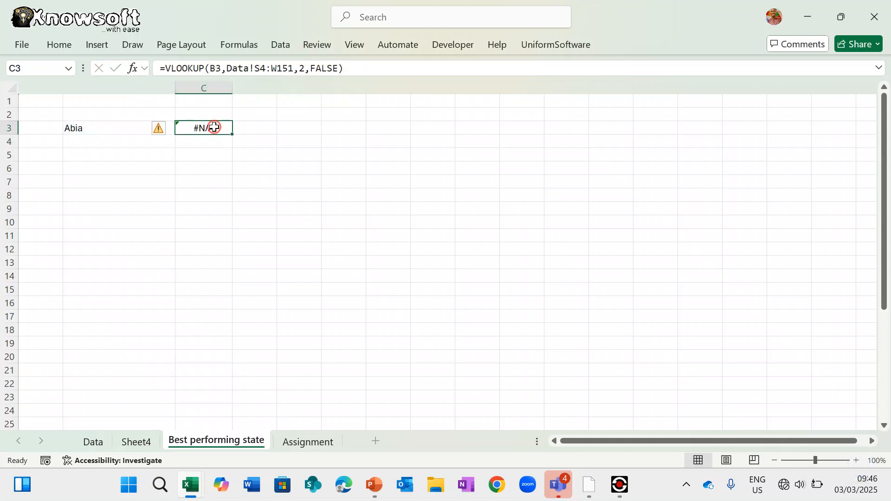
{"action": "left_click", "coordinate": [146, 436]}
{"action": "left_click", "coordinate": [94, 444]}
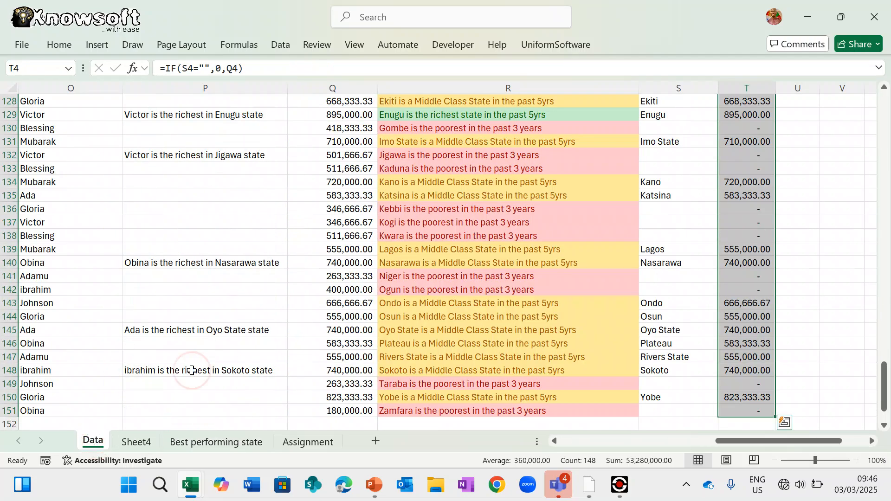
{"action": "scroll", "coordinate": [440, 262], "scroll_direction": "up", "scroll_amount": 20}
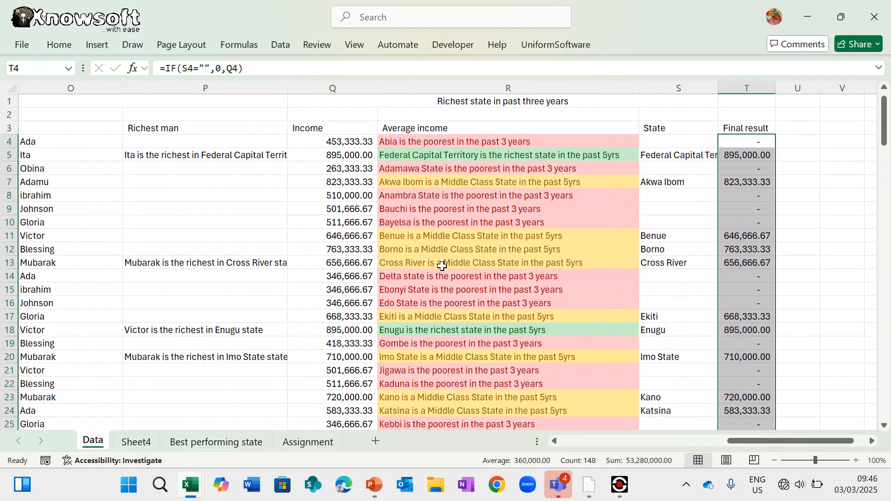
{"action": "left_click", "coordinate": [138, 443]}
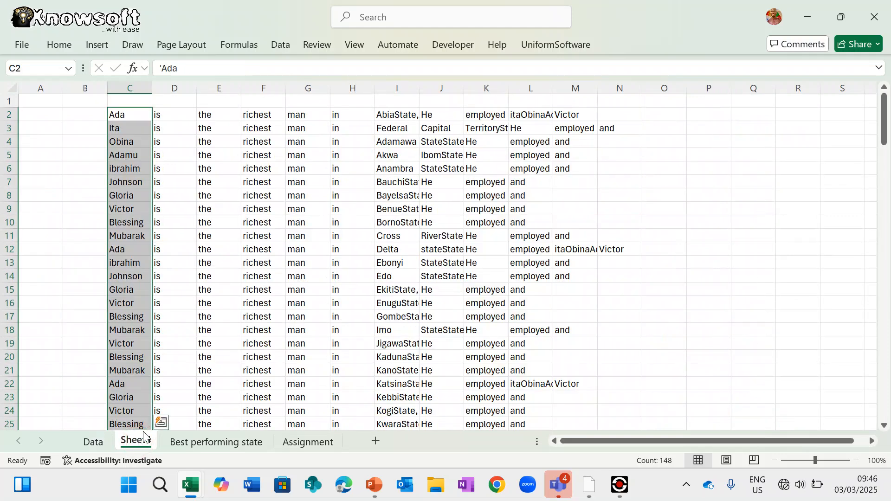
{"action": "left_click", "coordinate": [200, 446]}
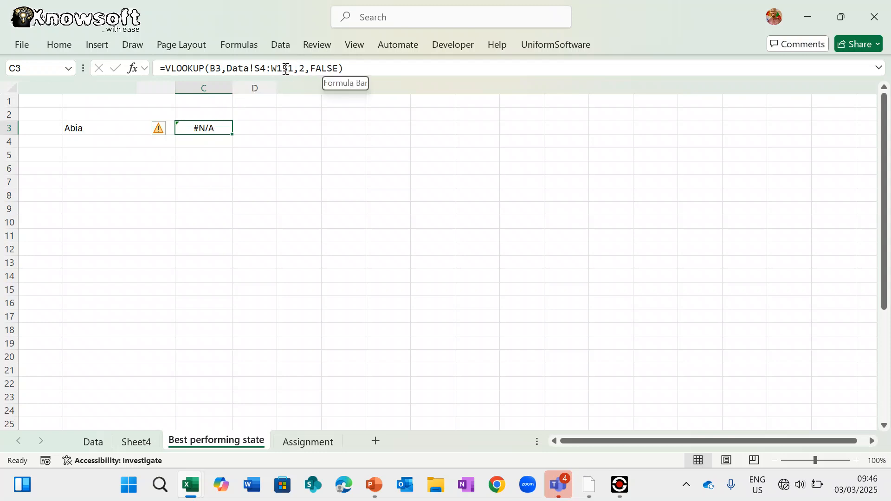
- Make C3's lookup range absolute as Data!$S$4:$W$151
{"action": "left_click", "coordinate": [258, 68]}
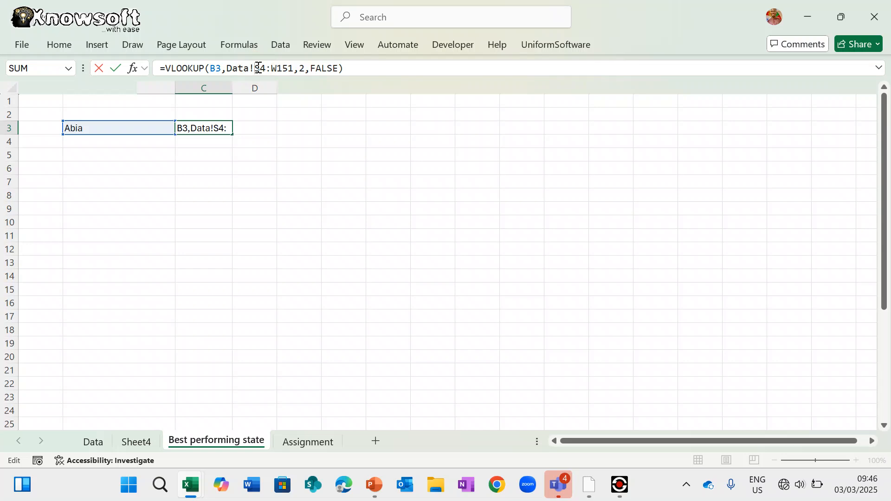
{"action": "key", "text": "F4"}
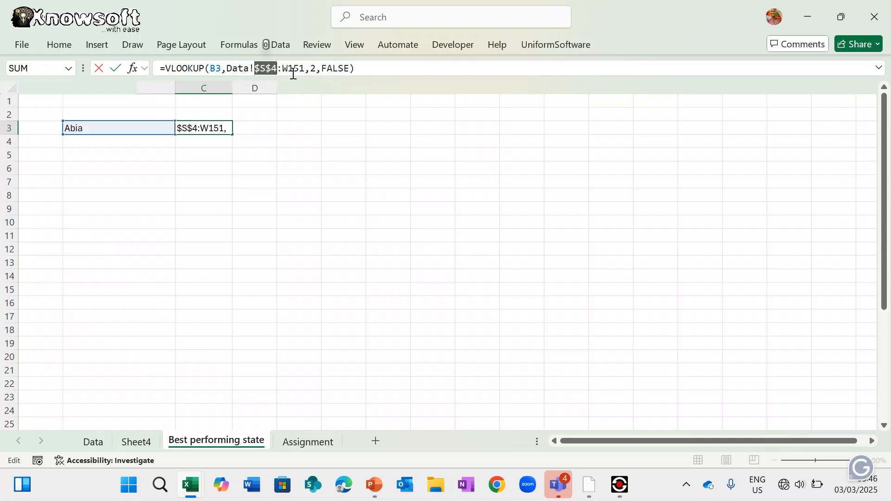
{"action": "left_click", "coordinate": [296, 68]}
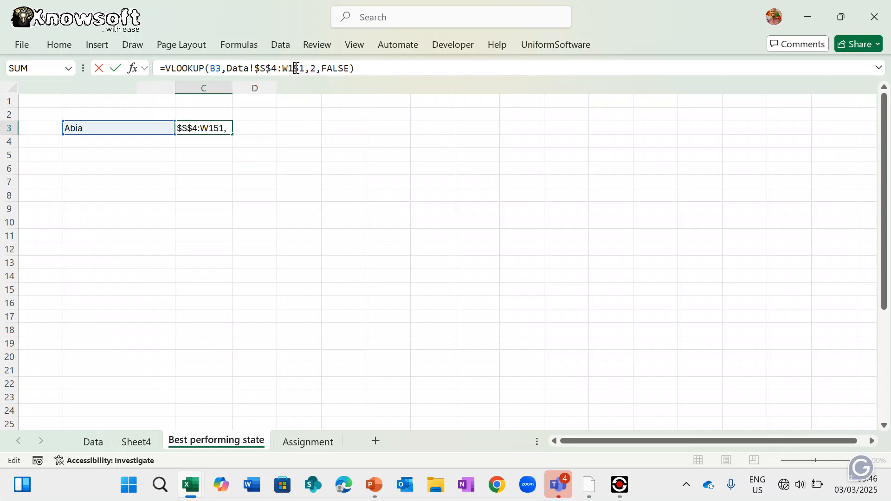
{"action": "key", "text": "F4"}
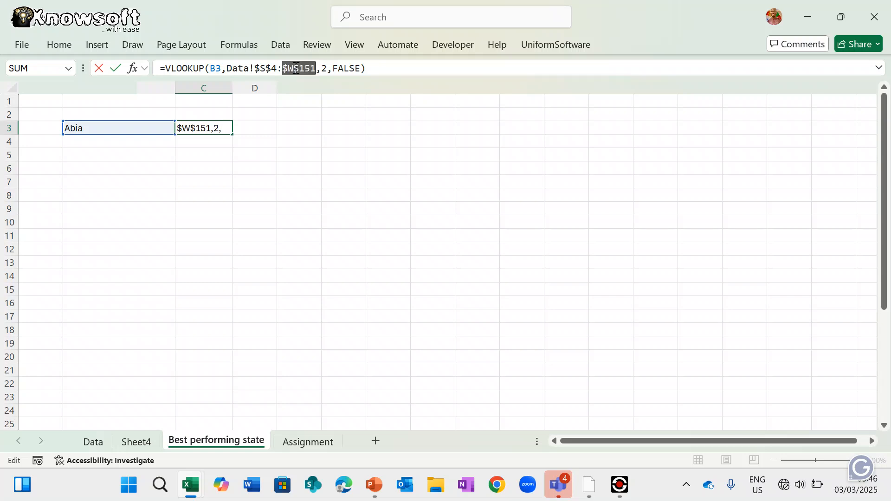
{"action": "key", "text": "Return"}
{"action": "key", "text": "Return"}
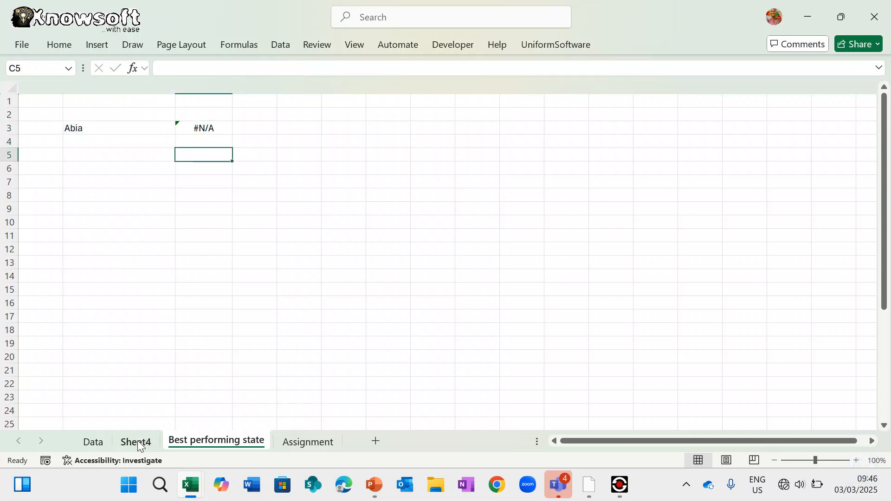
{"action": "left_click", "coordinate": [136, 441]}
- On the Data sheet, change T4 to =IF(S4="",1,Q4) and fill it down the Final result column
{"action": "left_click", "coordinate": [93, 442]}
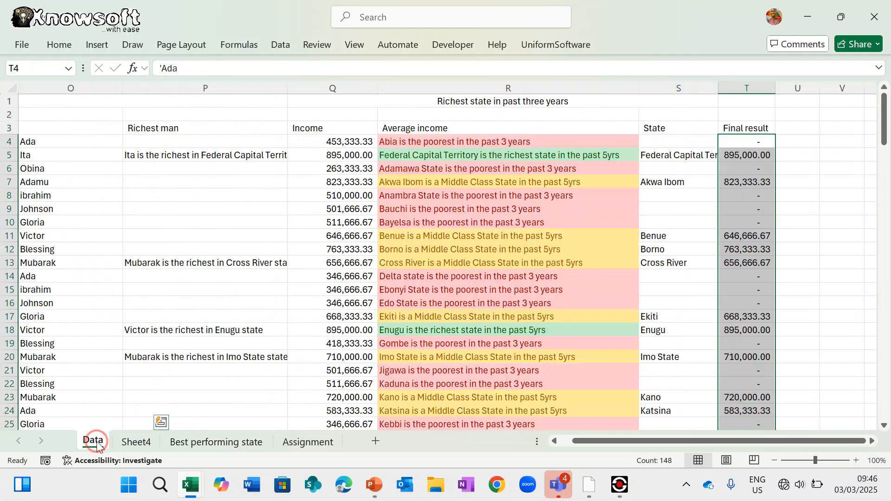
{"action": "left_click", "coordinate": [746, 140]}
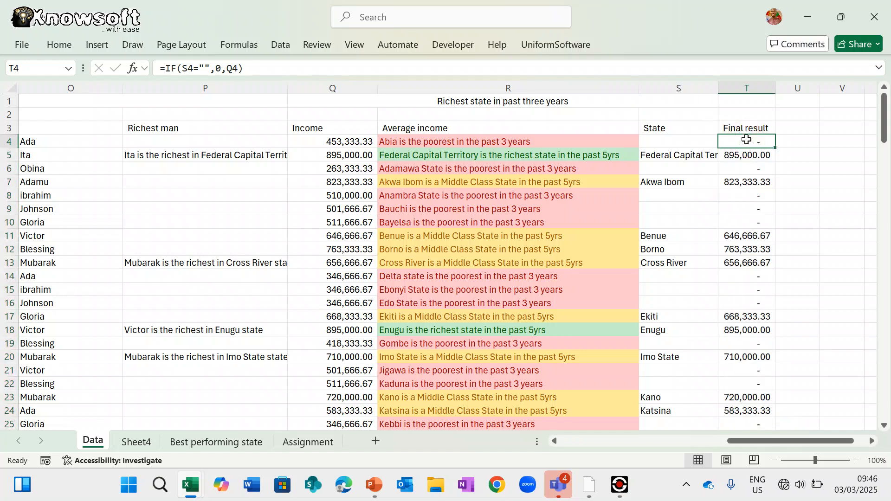
{"action": "left_click", "coordinate": [223, 69]}
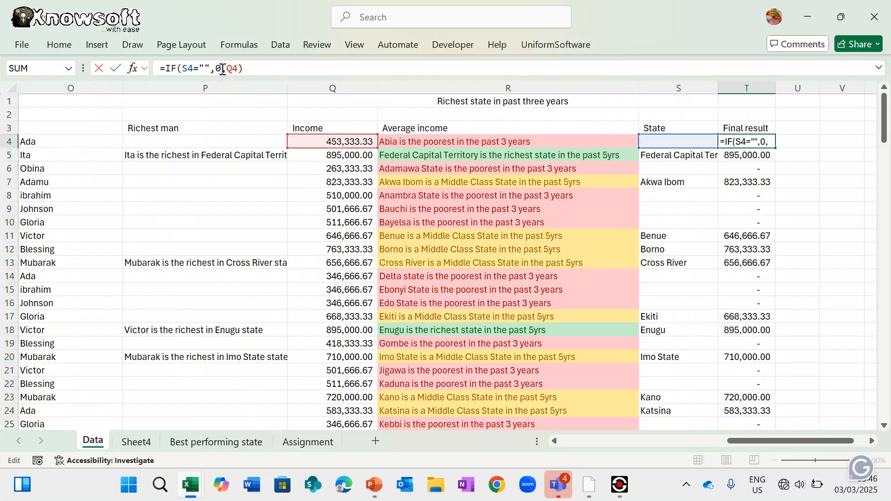
{"action": "key", "text": "BackSpace"}
{"action": "type", "text": "1"}
{"action": "key", "text": "Return"}
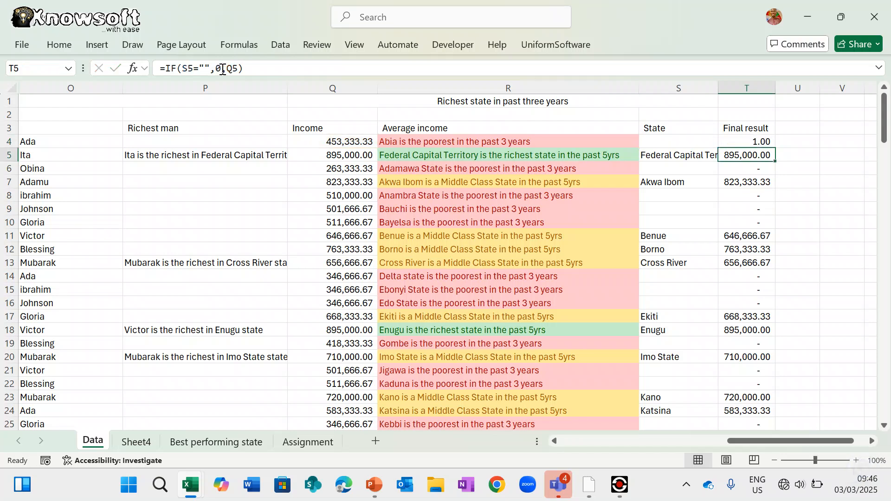
{"action": "left_click", "coordinate": [765, 139]}
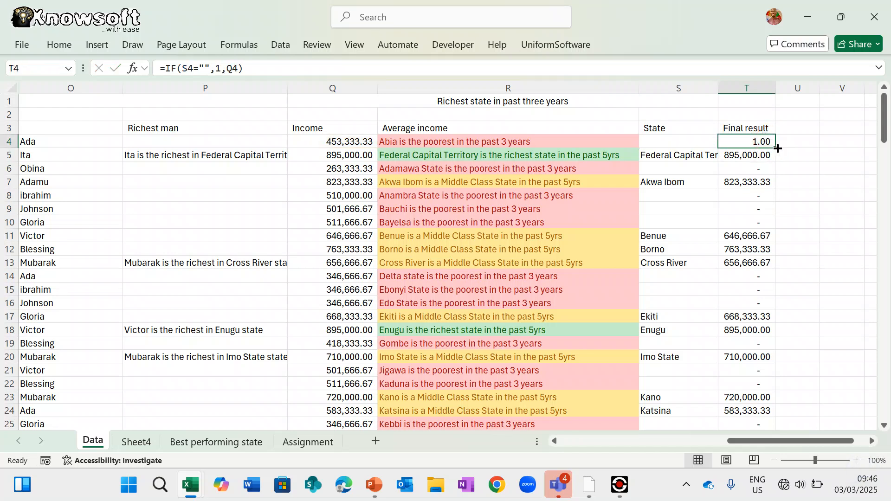
{"action": "double_click", "coordinate": [778, 148]}
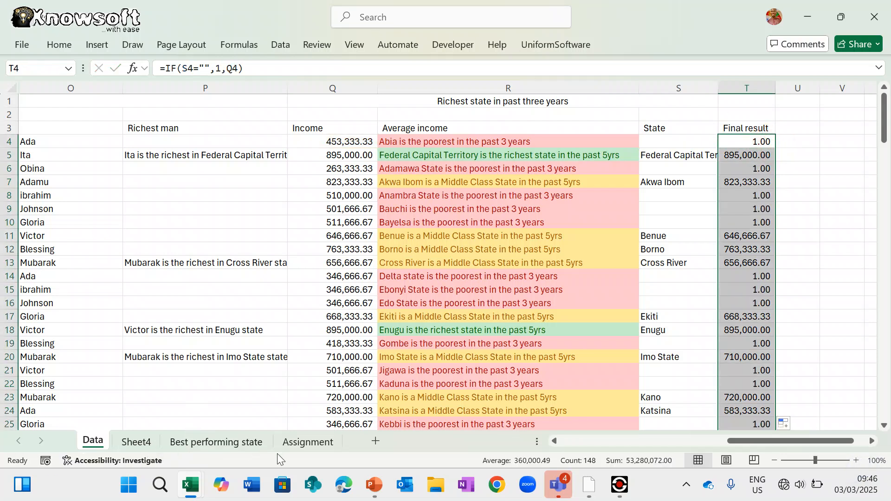
- Inspect C3's lookup and B3's state list, then undo the Final result formula change on Data
{"action": "left_click", "coordinate": [298, 443]}
{"action": "left_click", "coordinate": [238, 444]}
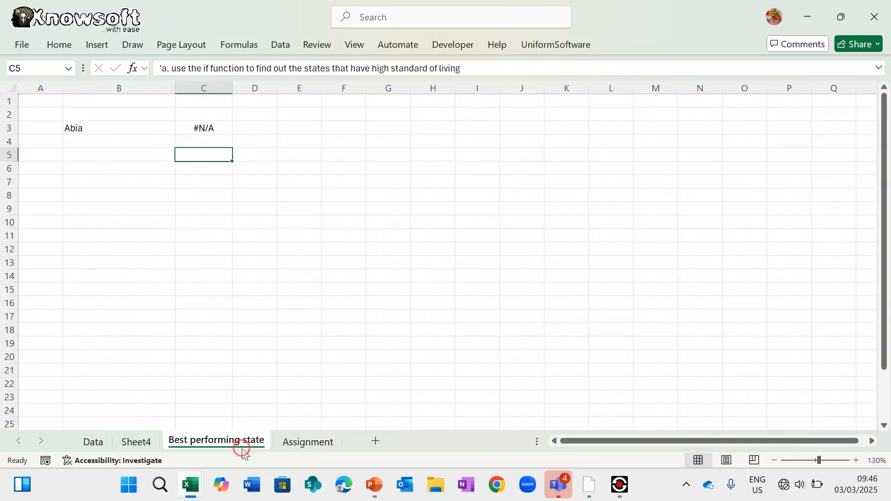
{"action": "left_click", "coordinate": [222, 129]}
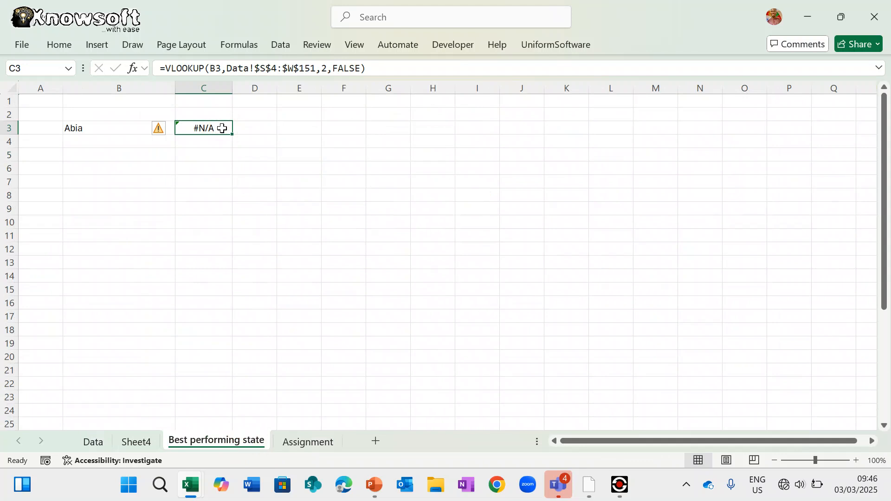
{"action": "double_click", "coordinate": [222, 128]}
{"action": "key", "text": "Escape"}
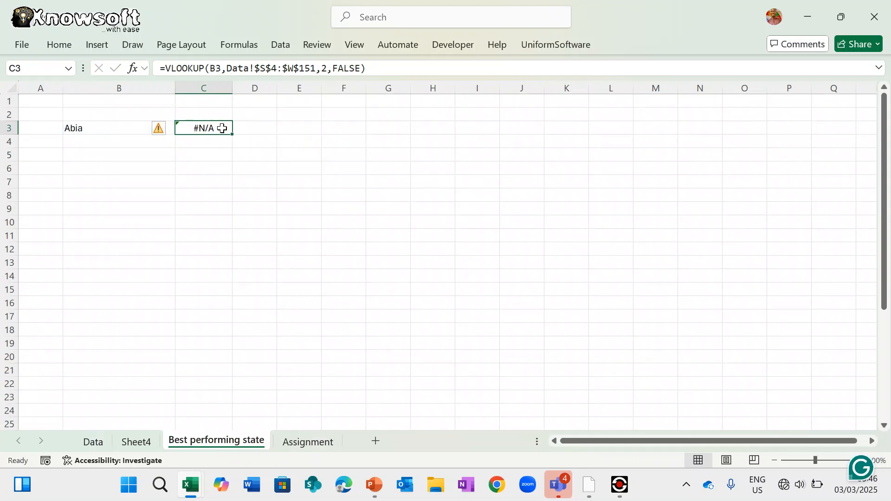
{"action": "left_click", "coordinate": [144, 128]}
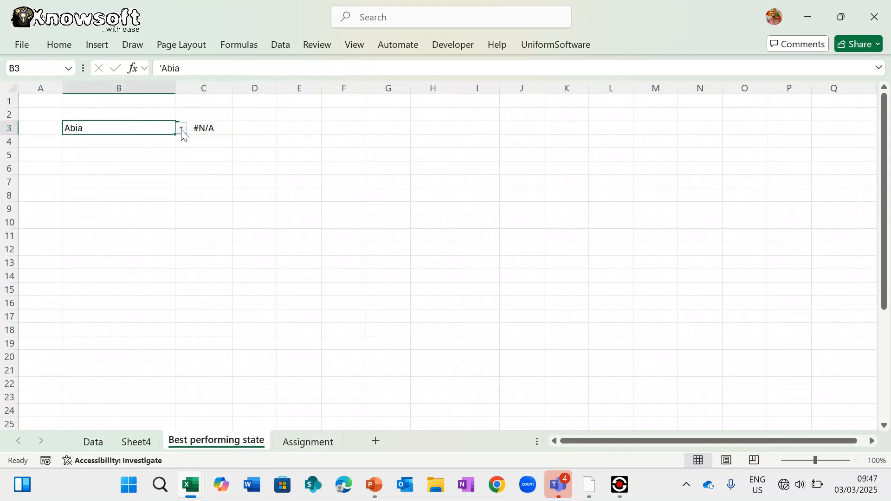
{"action": "left_click", "coordinate": [181, 129]}
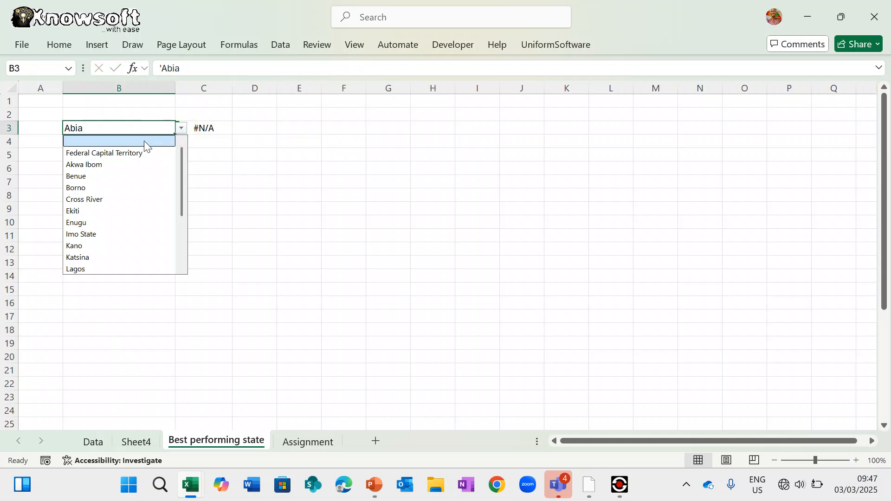
{"action": "left_click", "coordinate": [328, 214]}
{"action": "key", "text": "ctrl+Page_Up"}
{"action": "key", "text": "ctrl+Page_Up"}
{"action": "key", "text": "ctrl+z"}
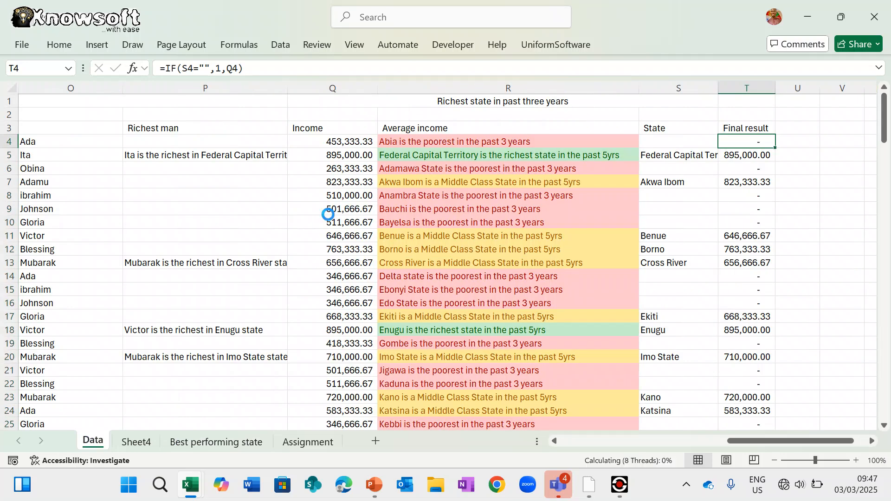
- Pick Federal Capital Territory in B3 so C3 returns 895,000.00
{"action": "left_click", "coordinate": [139, 443]}
{"action": "left_click", "coordinate": [211, 445]}
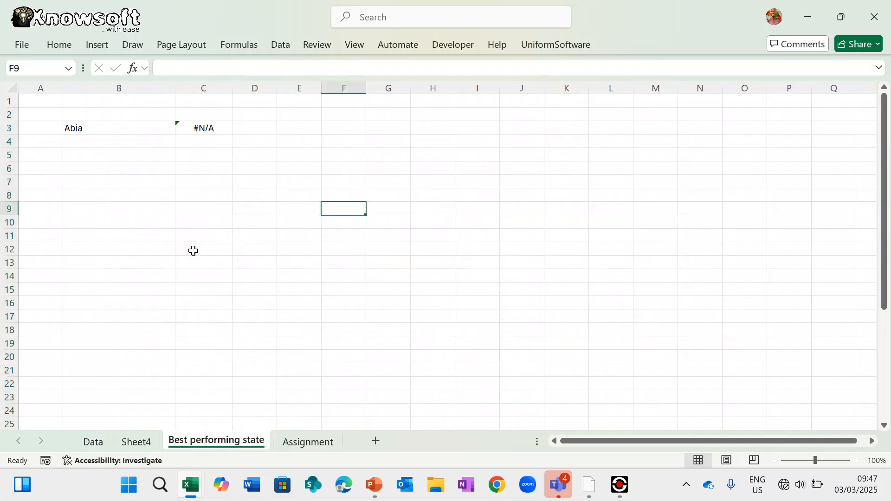
{"action": "left_click", "coordinate": [143, 129]}
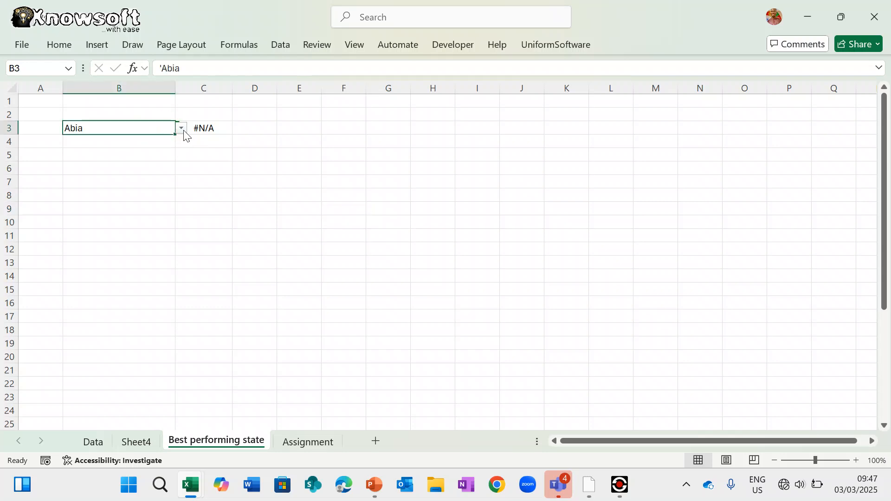
{"action": "left_click", "coordinate": [181, 130]}
{"action": "left_click", "coordinate": [155, 152]}
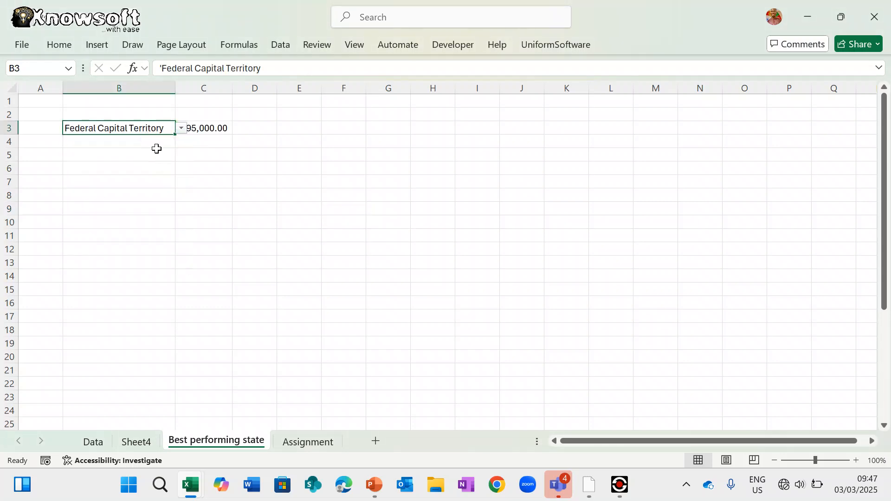
{"action": "left_click", "coordinate": [228, 154]}
{"action": "left_click", "coordinate": [220, 129]}
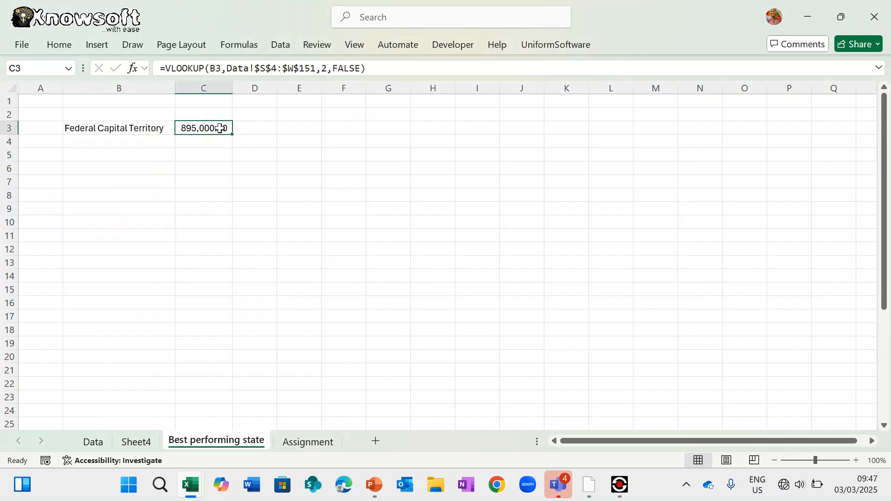
- Copy C3's lookup formula down to row 20 and pick Akwa Ibom and Benue in B4:B5
{"action": "left_click_drag", "start_coordinate": [233, 134], "coordinate": [232, 363]}
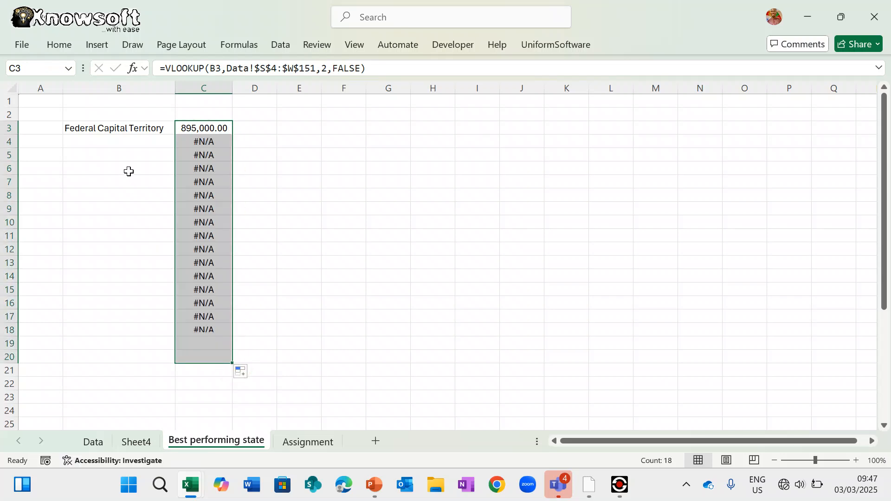
{"action": "left_click", "coordinate": [146, 139]}
{"action": "left_click", "coordinate": [180, 141]}
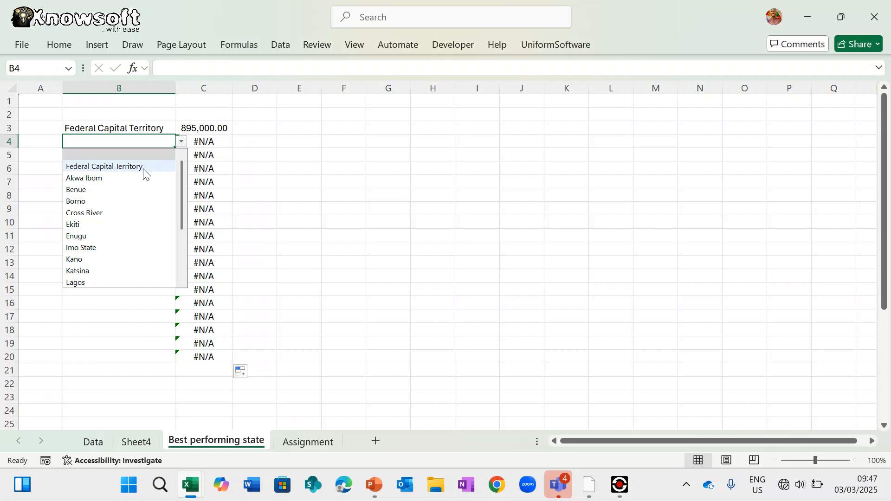
{"action": "left_click", "coordinate": [131, 178]}
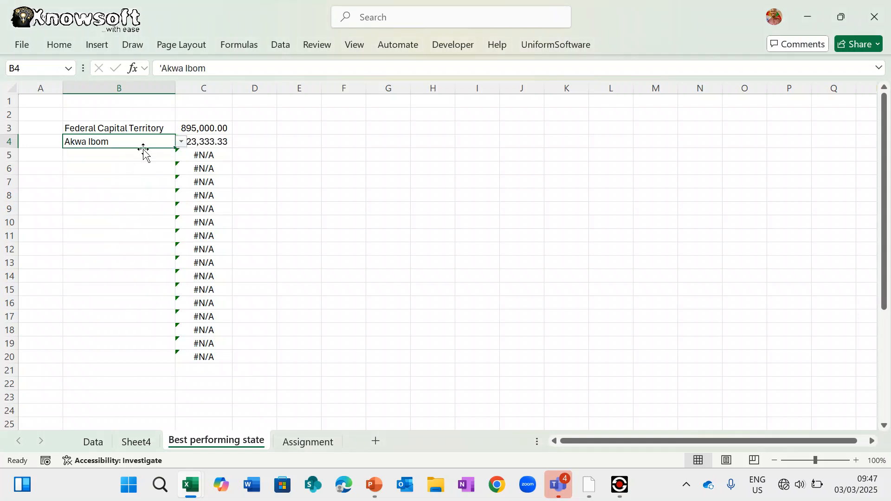
{"action": "left_click", "coordinate": [143, 159]}
{"action": "left_click", "coordinate": [181, 156]}
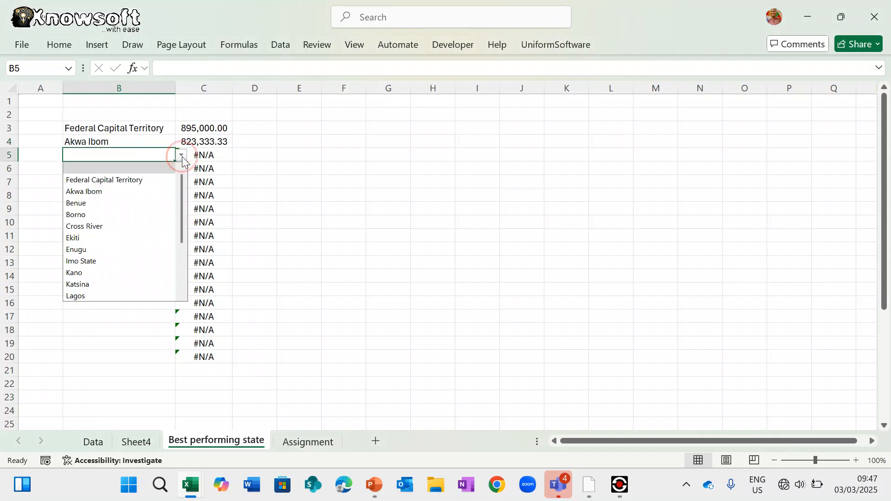
{"action": "left_click", "coordinate": [132, 203]}
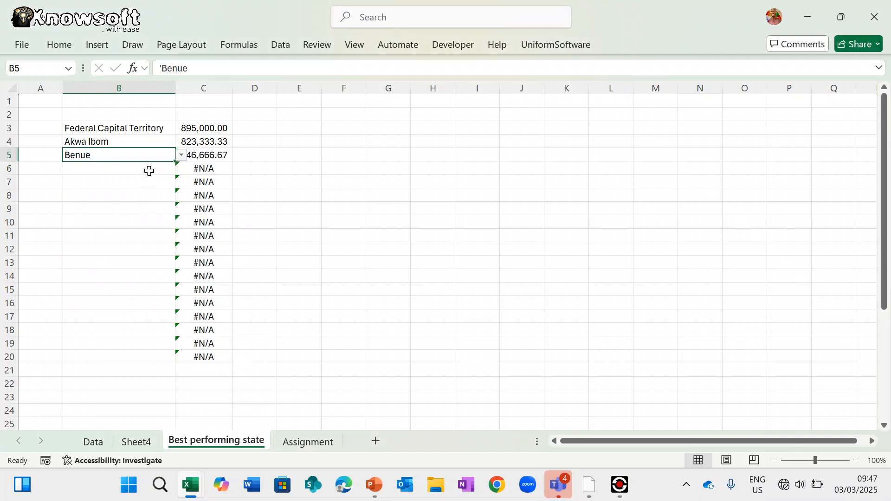
- Pick Borno, Cross River, Ekiti and Enugu for B6:B9 from the dropdowns
{"action": "left_click", "coordinate": [149, 170]}
{"action": "left_click", "coordinate": [182, 169]}
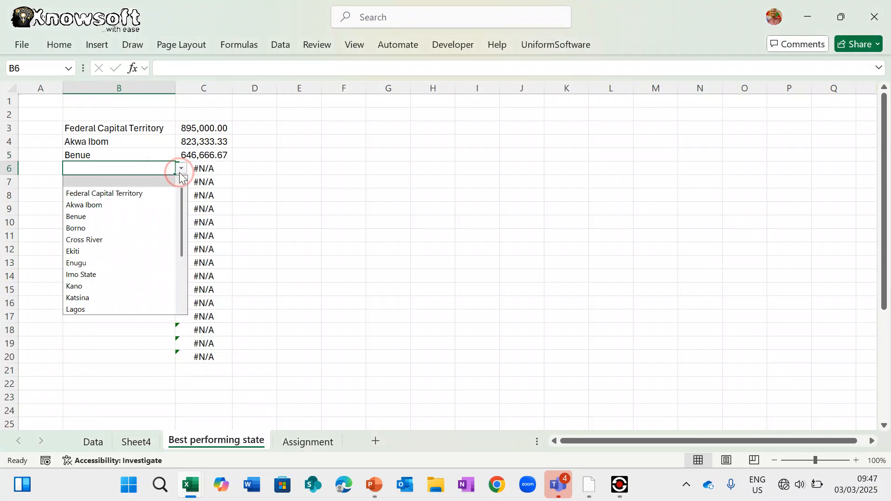
{"action": "left_click", "coordinate": [137, 226]}
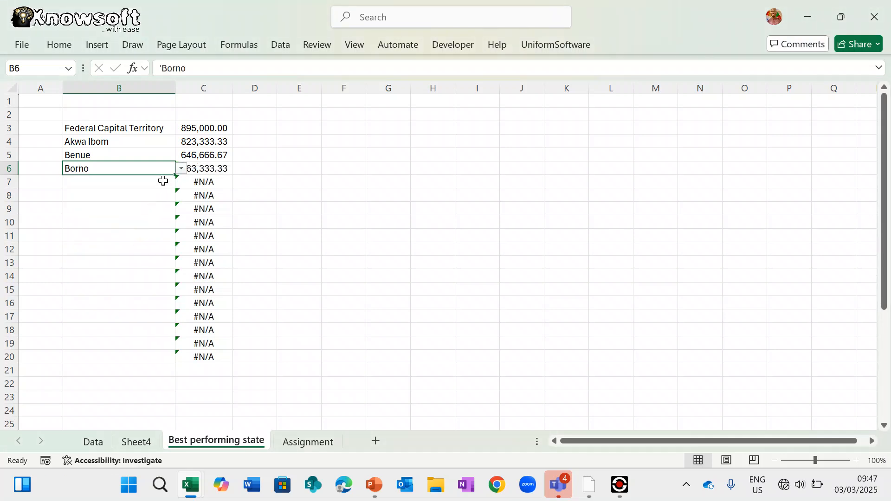
{"action": "left_click", "coordinate": [171, 181]}
{"action": "left_click", "coordinate": [182, 182]}
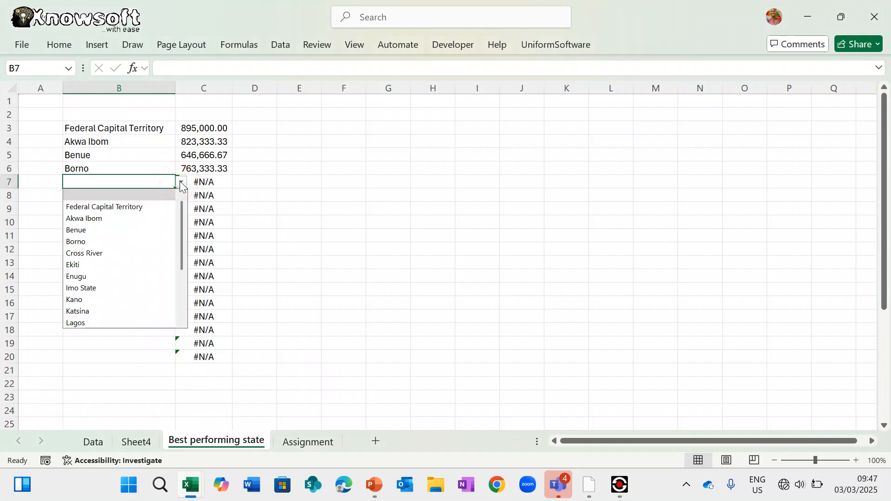
{"action": "left_click", "coordinate": [135, 251]}
{"action": "left_click", "coordinate": [159, 200]}
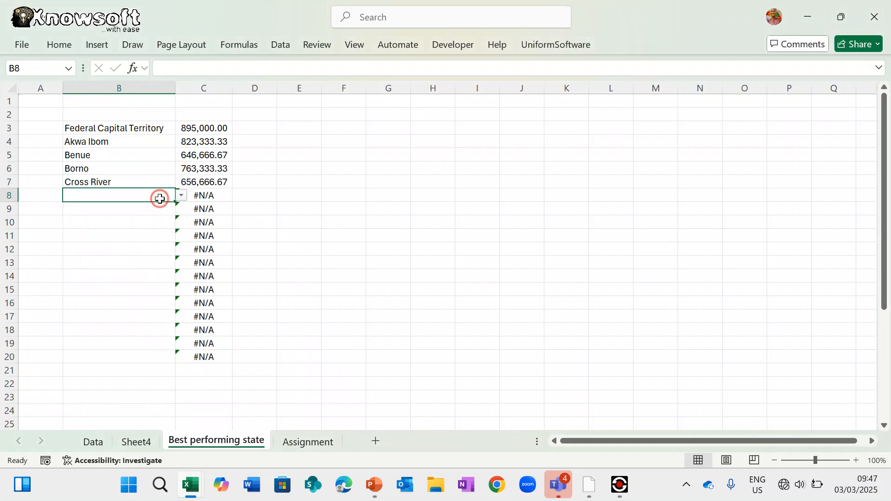
{"action": "left_click", "coordinate": [182, 195]}
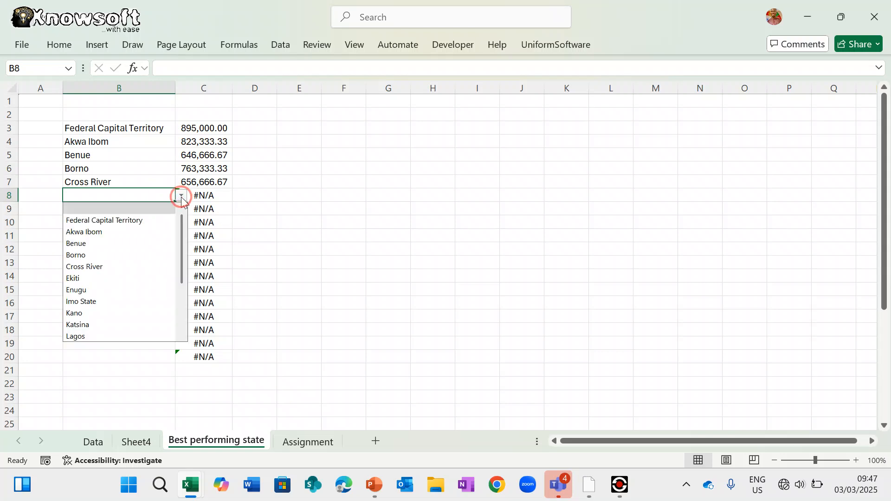
{"action": "left_click", "coordinate": [134, 278]}
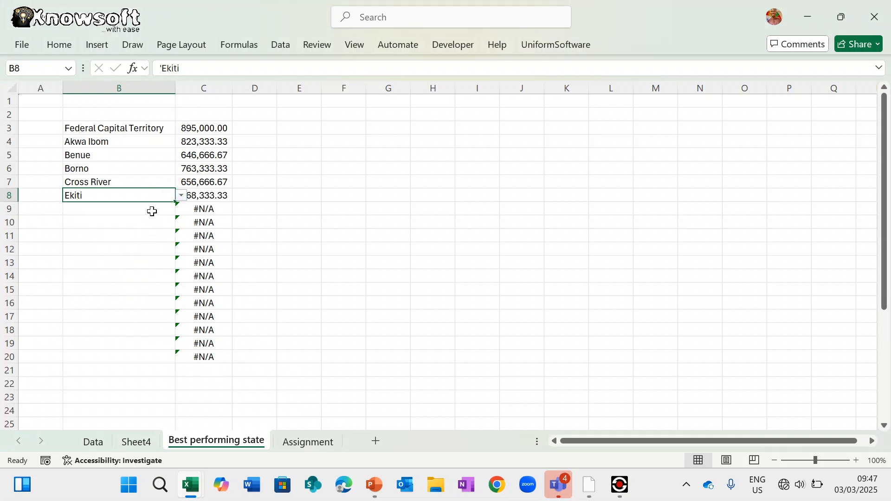
{"action": "left_click", "coordinate": [152, 212]}
{"action": "left_click", "coordinate": [181, 209]}
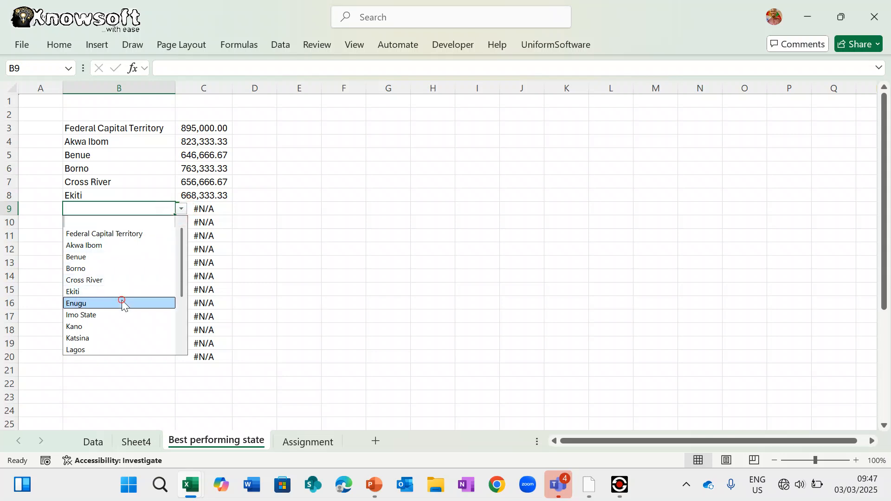
{"action": "left_click", "coordinate": [122, 303]}
- Set B10 to Imo State, correcting the earlier Enugu and Ekiti picks
{"action": "left_click", "coordinate": [154, 223]}
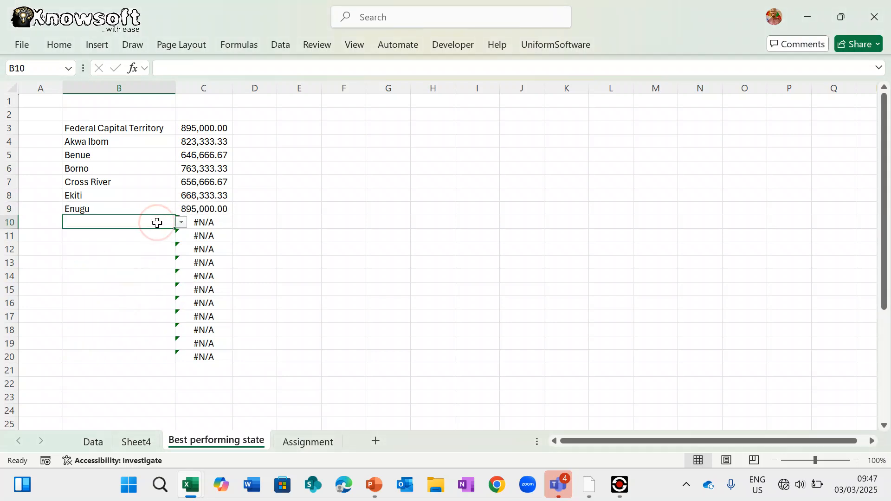
{"action": "left_click", "coordinate": [181, 223]}
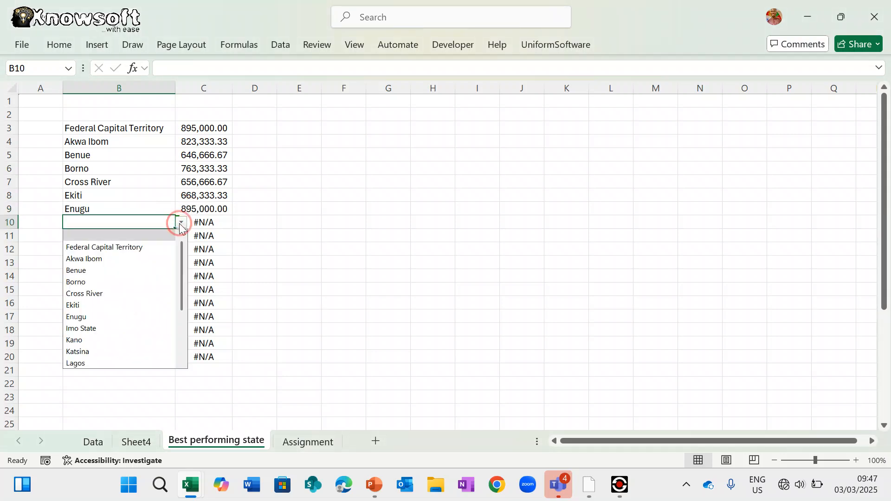
{"action": "left_click", "coordinate": [127, 317]}
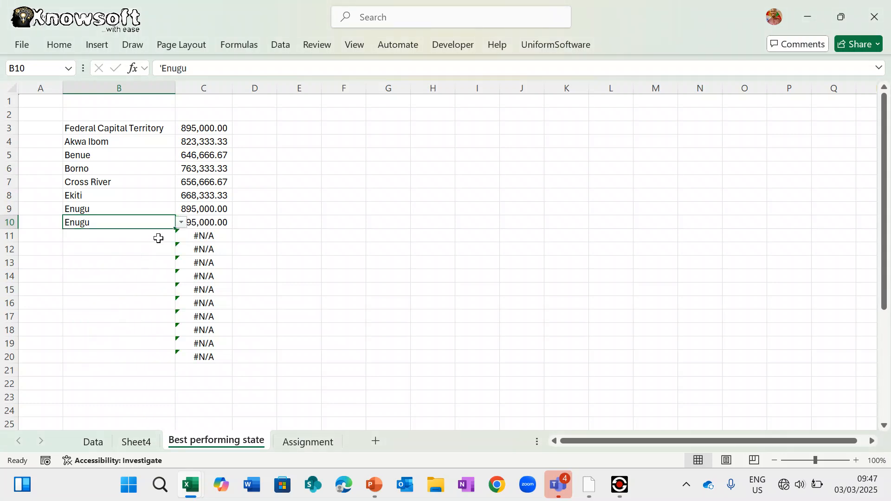
{"action": "left_click", "coordinate": [181, 222]}
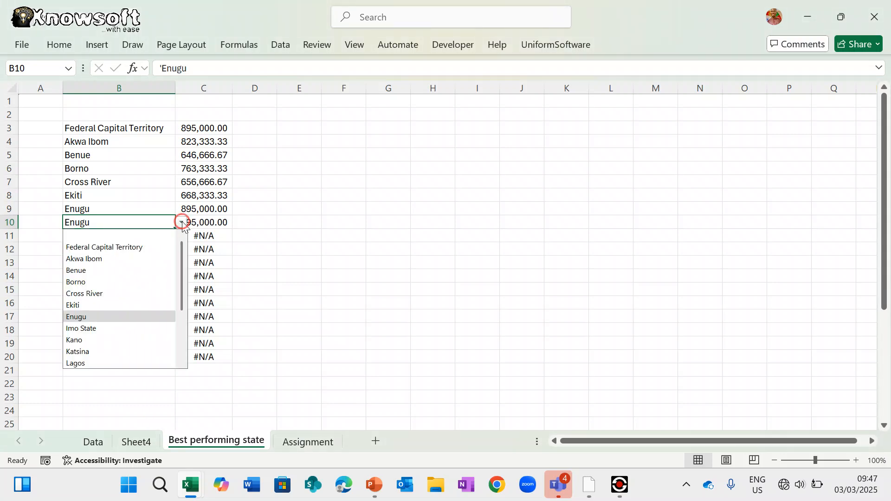
{"action": "left_click", "coordinate": [120, 307]}
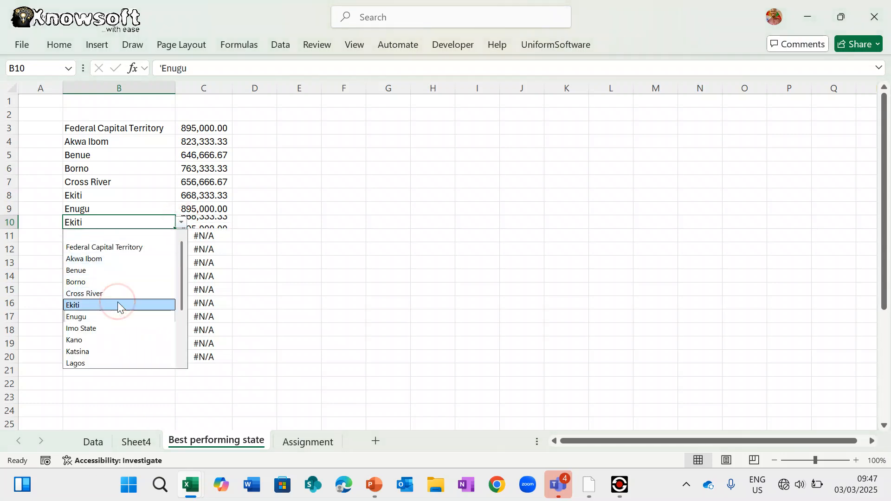
{"action": "left_click", "coordinate": [182, 223]}
{"action": "left_click", "coordinate": [108, 328]}
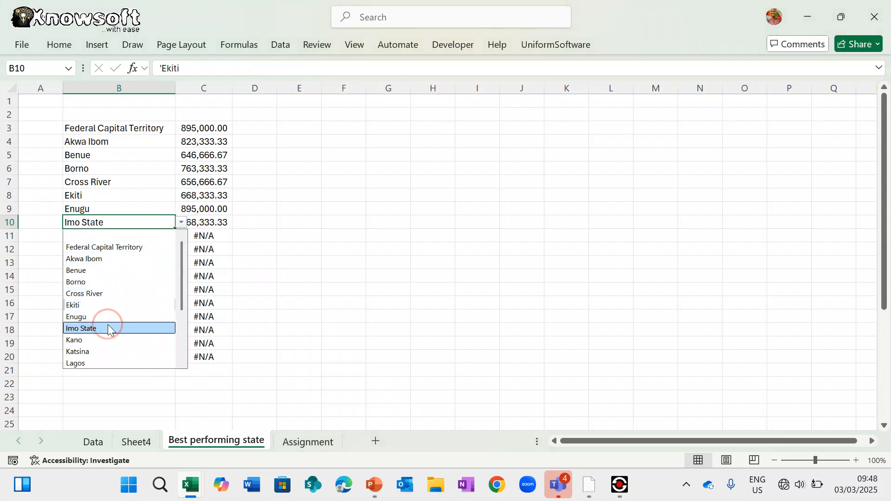
- Pick Kano, Katsina and Lagos for B11:B13, then select C14
{"action": "left_click", "coordinate": [159, 238]}
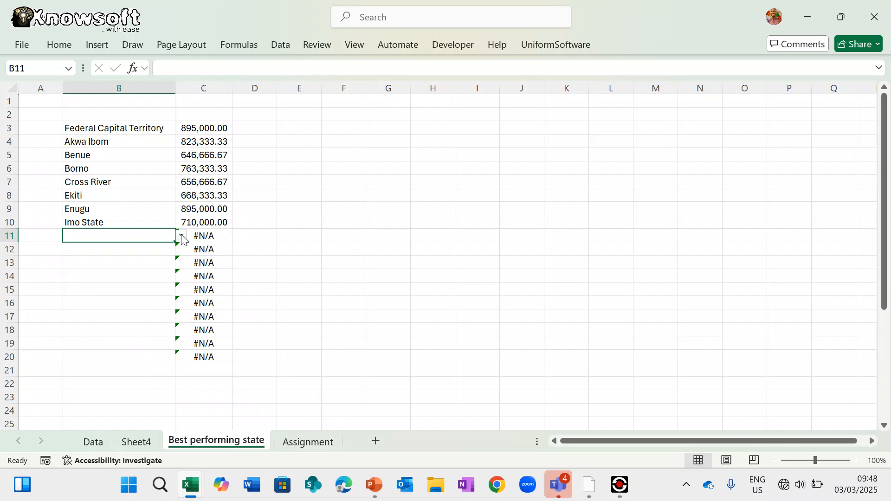
{"action": "left_click", "coordinate": [181, 236]}
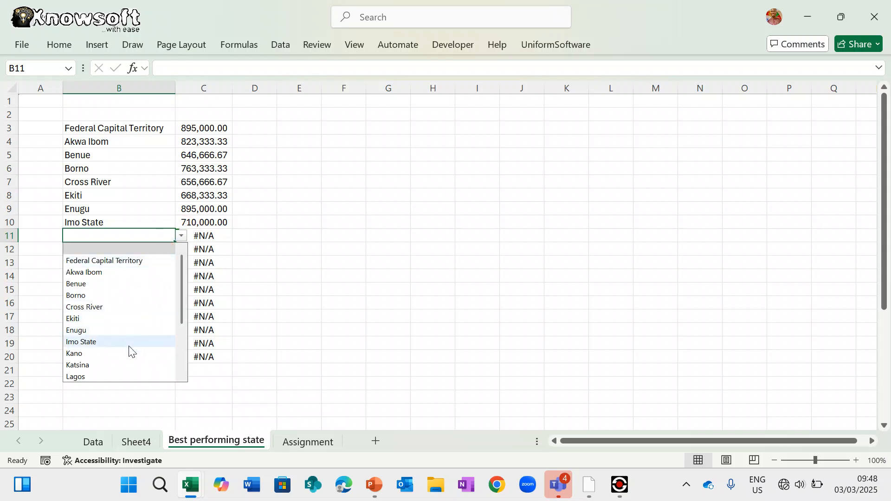
{"action": "left_click", "coordinate": [130, 354]}
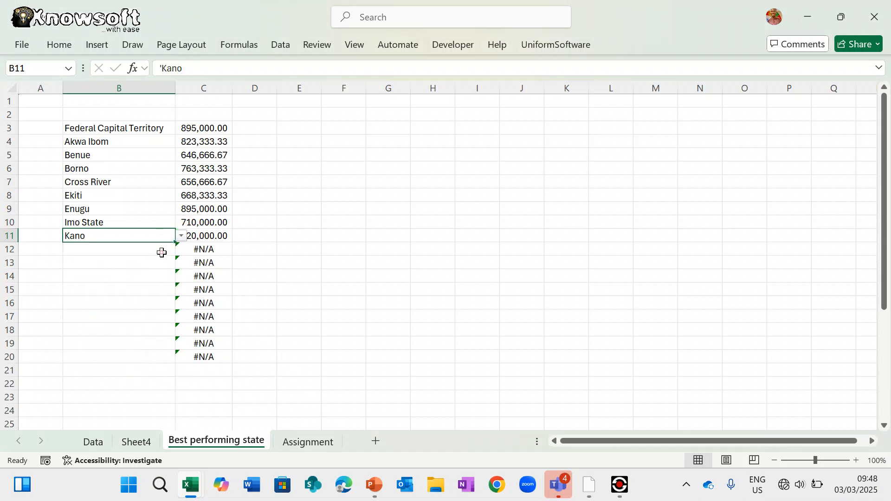
{"action": "left_click", "coordinate": [161, 253]}
{"action": "left_click", "coordinate": [182, 249]}
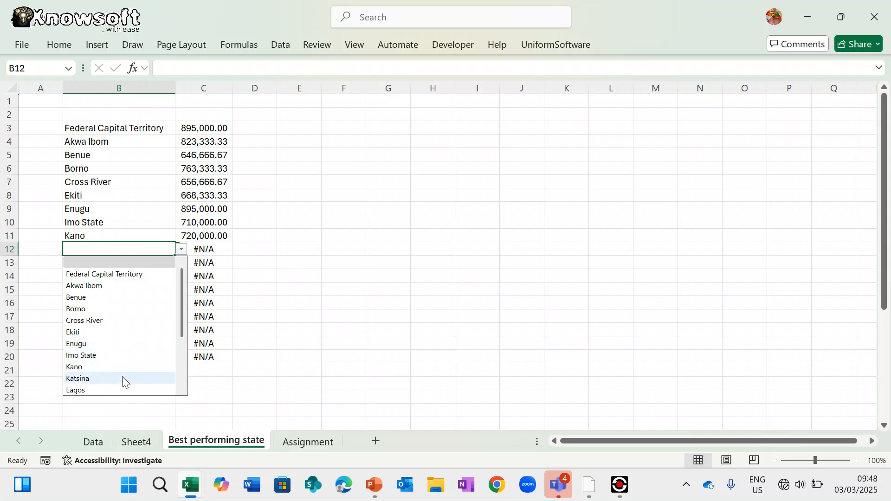
{"action": "left_click", "coordinate": [123, 379]}
{"action": "left_click", "coordinate": [150, 262]}
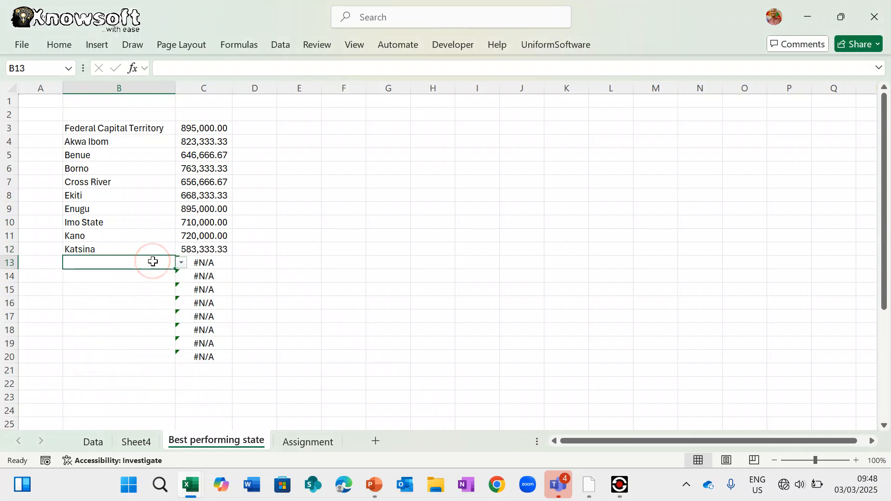
{"action": "left_click", "coordinate": [181, 263]}
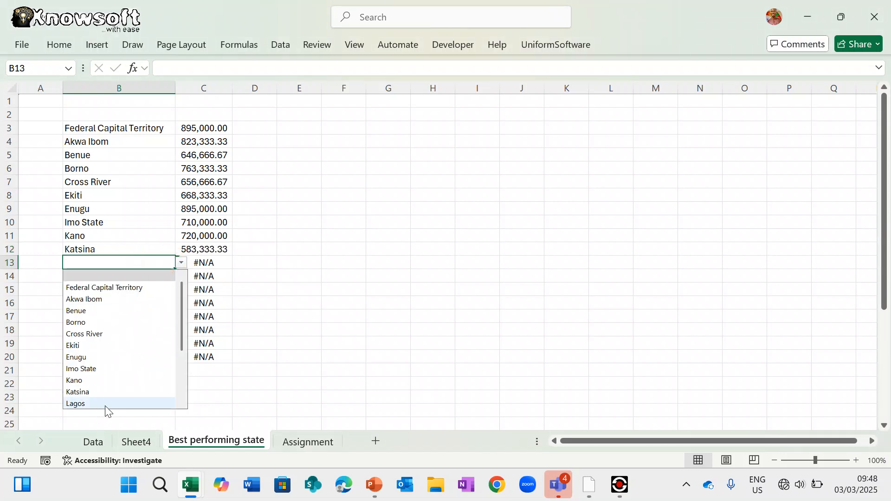
{"action": "left_click", "coordinate": [102, 404]}
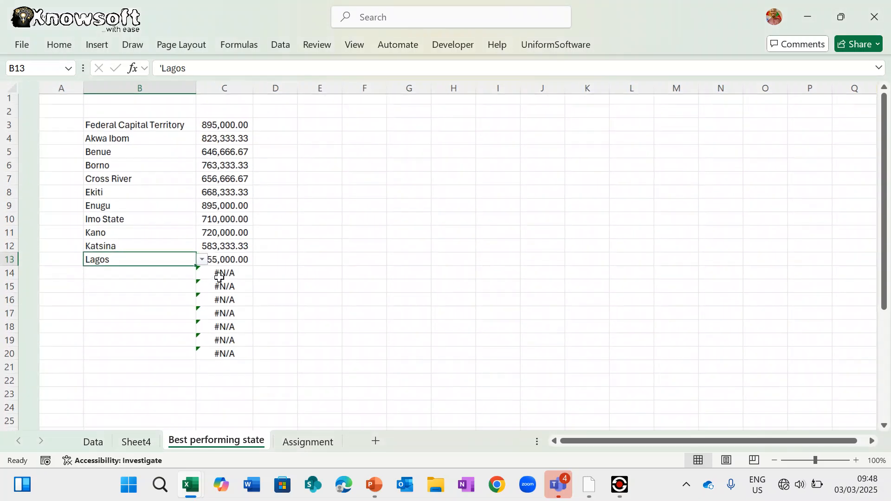
{"action": "left_click", "coordinate": [219, 277]}
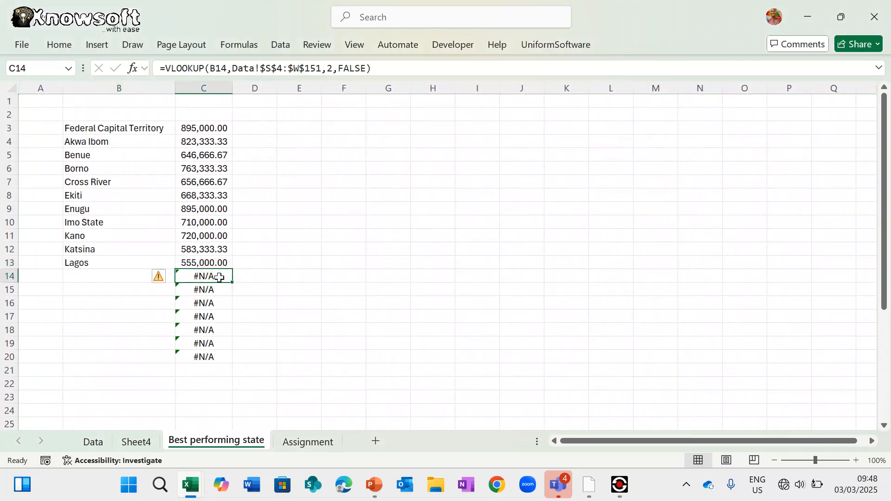
- Clear the leftover #N/A results in C14:C20 and start typing the heading 'State with the richest people' in B2
{"action": "key", "text": "shift+Down"}
{"action": "key", "text": "shift+Down"}
{"action": "key", "text": "shift+Down"}
{"action": "key", "text": "shift+Down"}
{"action": "key", "text": "shift+Down"}
{"action": "key", "text": "shift+Down"}
{"action": "key", "text": "Delete"}
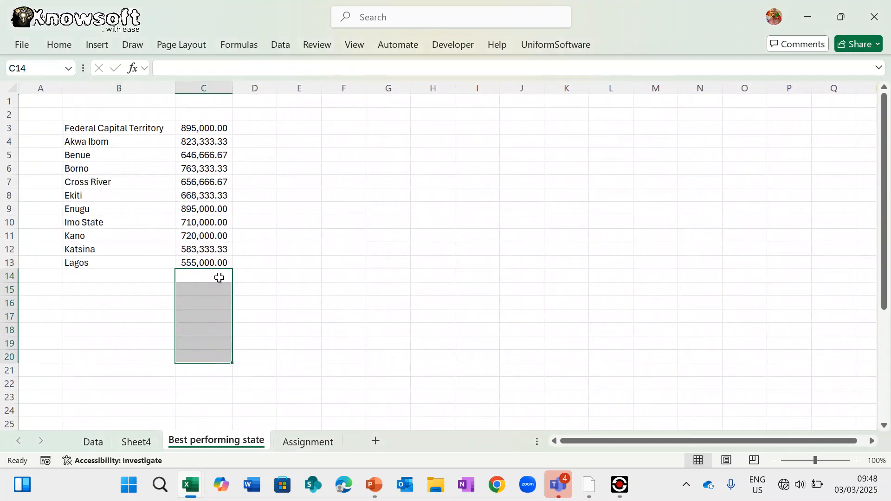
{"action": "left_click", "coordinate": [304, 261]}
{"action": "left_click", "coordinate": [123, 116]}
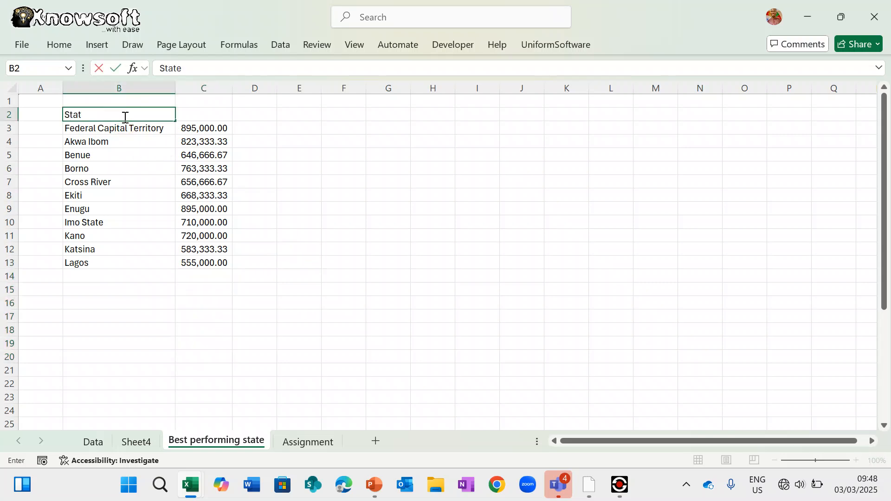
{"action": "type", "text": "with th"}
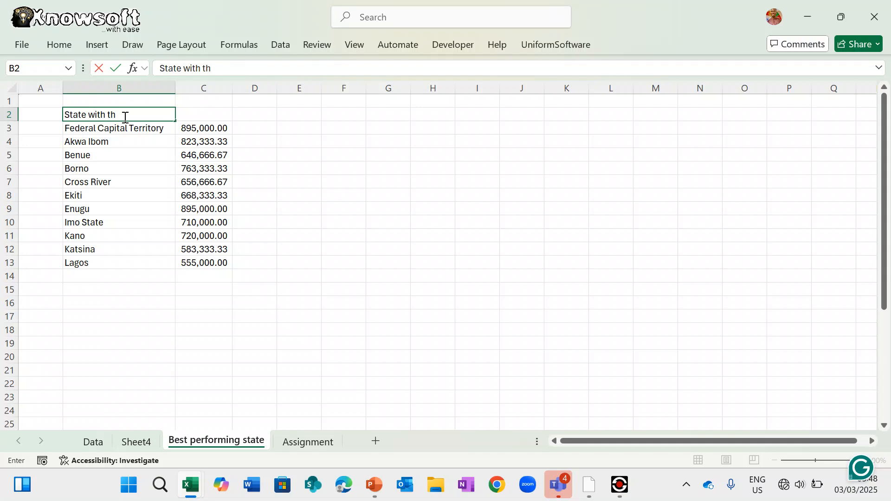
{"action": "type", "text": "e richest"}
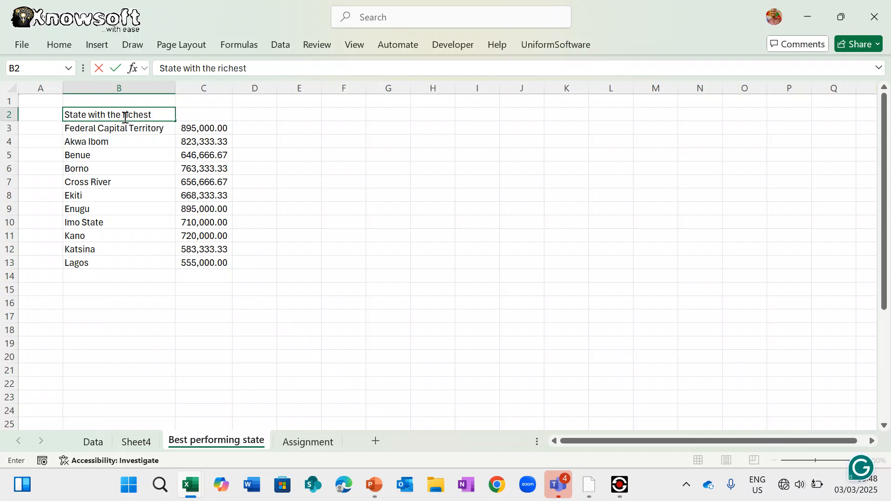
{"action": "type", "text": " peopl"}
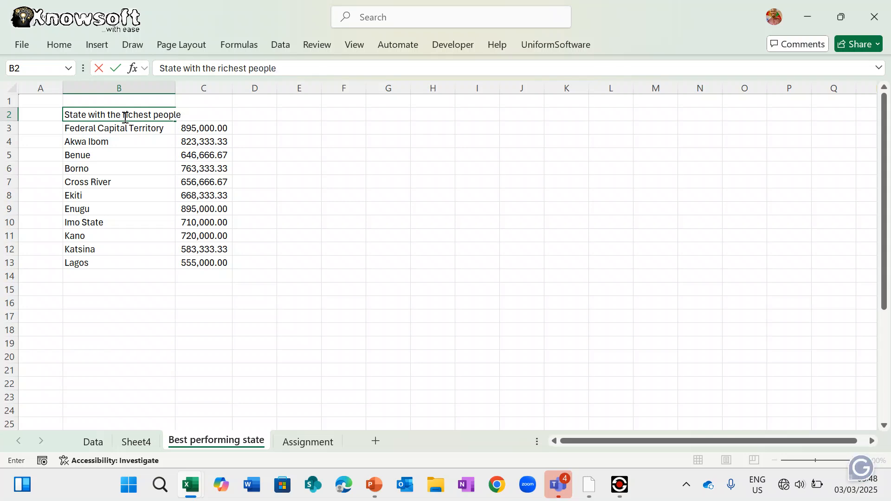
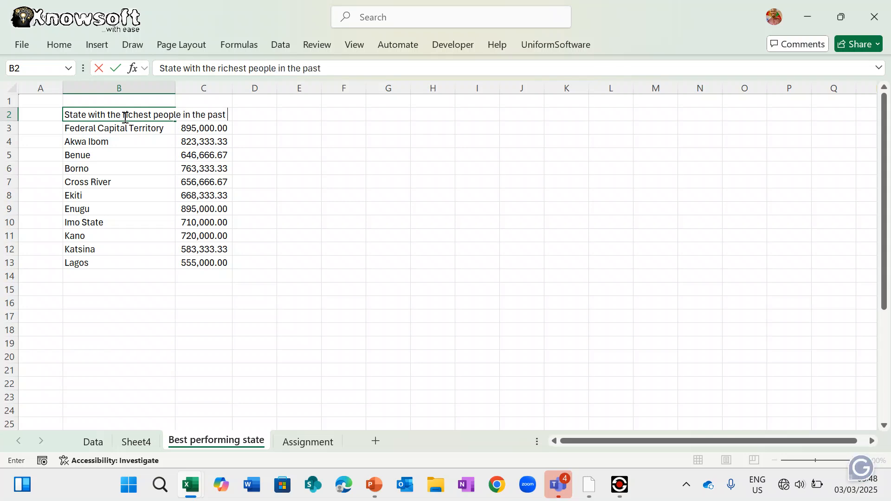
- Finish the B2 title 'State with the richest people in the past 3 years' and widen column B
{"action": "type", "text": "e in the past 3 years"}
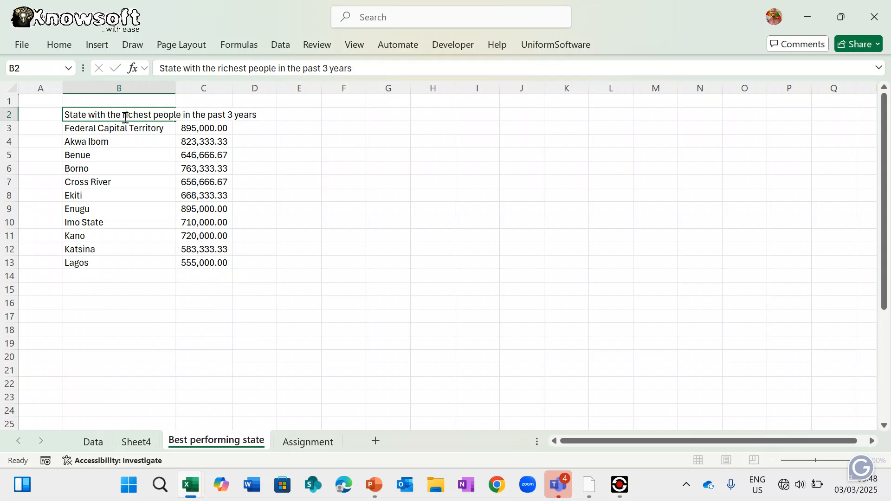
{"action": "key", "text": "Return"}
{"action": "left_click_drag", "start_coordinate": [177, 87], "coordinate": [300, 91]}
- Enter the header 'Average income' in C2 and widen column C
{"action": "left_click", "coordinate": [342, 112]}
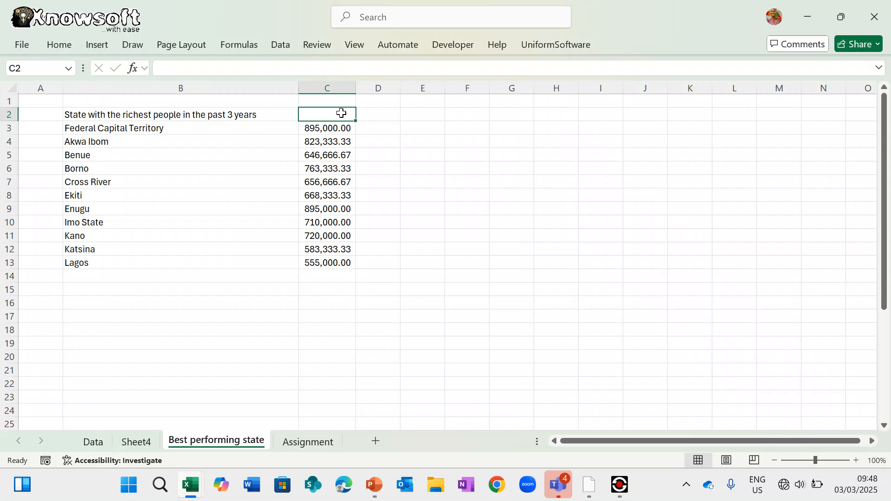
{"action": "type", "text": "Avera"}
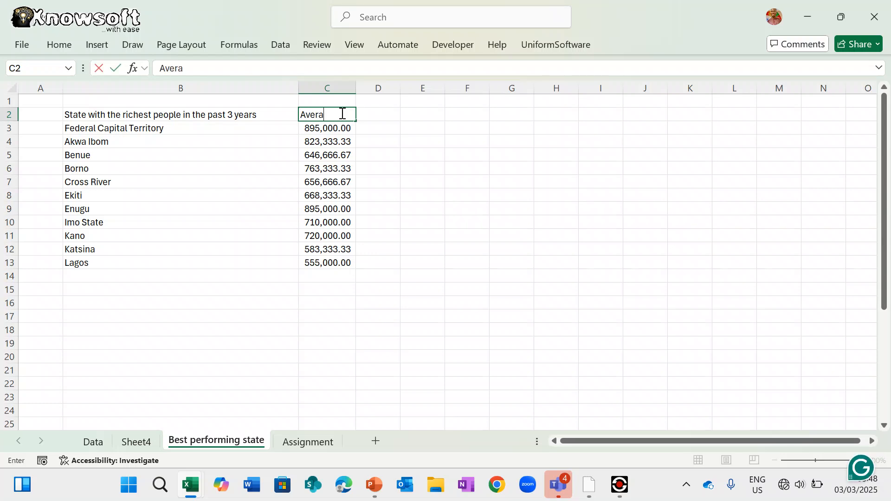
{"action": "type", "text": "ge income"}
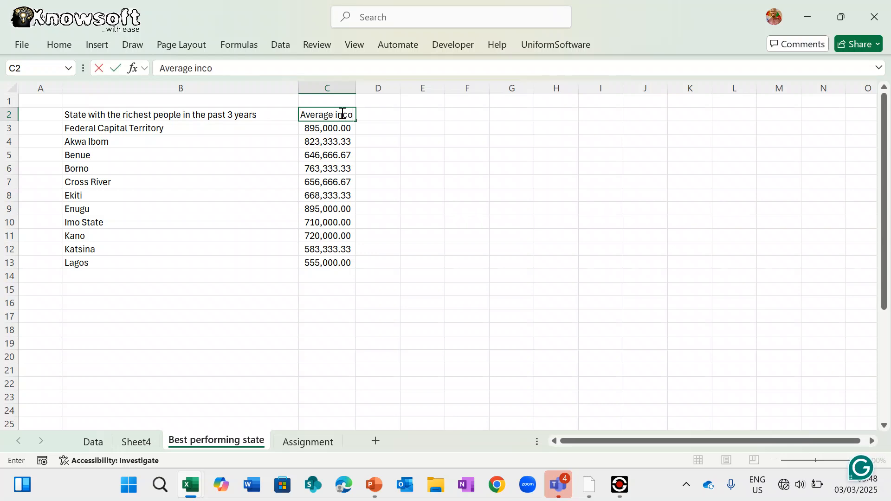
{"action": "key", "text": "Return"}
{"action": "key", "text": "Return"}
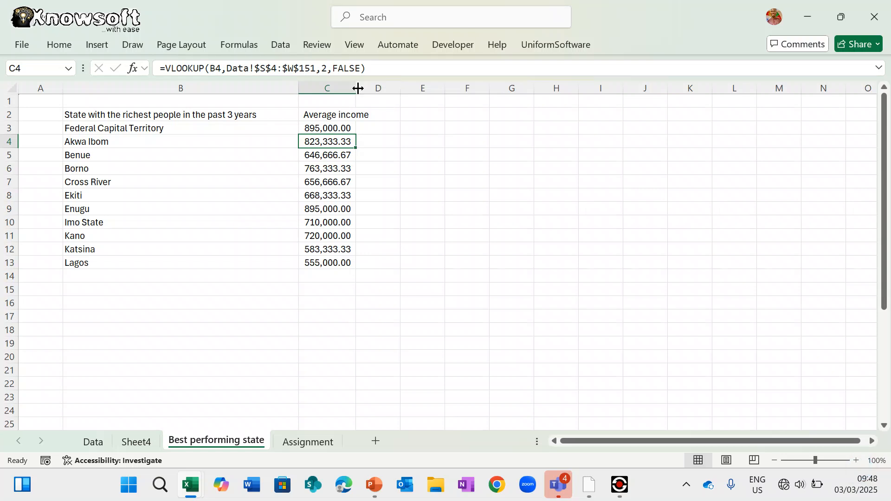
{"action": "left_click_drag", "start_coordinate": [356, 88], "coordinate": [390, 88]}
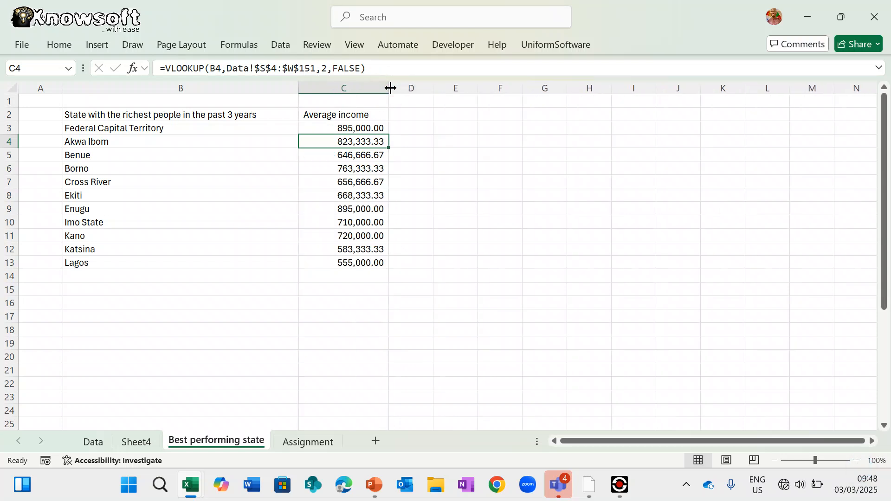
- Make the B2 and C2 headers bold, then select the table B2:C13
{"action": "left_click", "coordinate": [106, 117]}
{"action": "key", "text": "ctrl+b"}
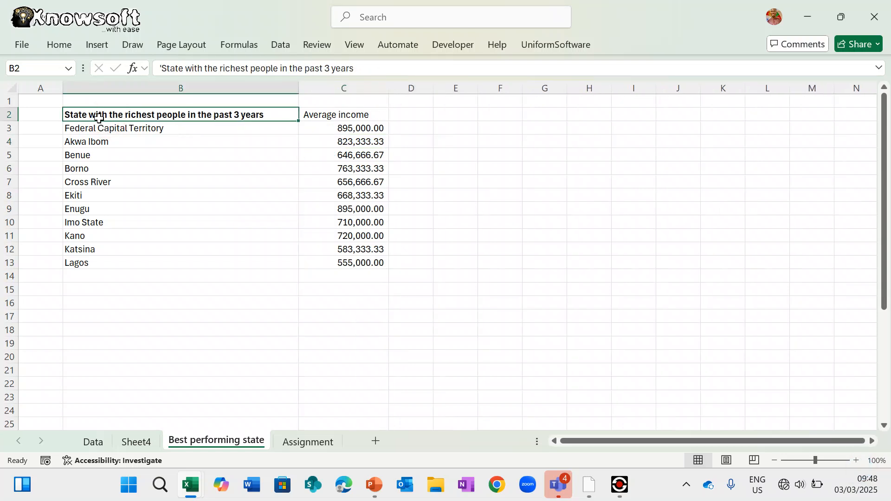
{"action": "left_click", "coordinate": [319, 114]}
{"action": "key", "text": "ctrl+b"}
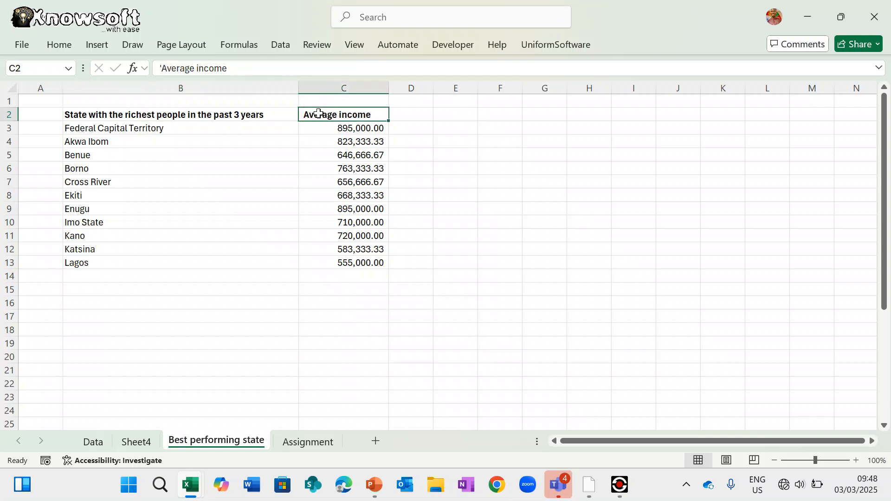
{"action": "mouse_move", "coordinate": [94, 115]}
{"action": "left_mouse_down"}
{"action": "mouse_move", "coordinate": [223, 119]}
{"action": "mouse_move", "coordinate": [348, 218]}
{"action": "mouse_move", "coordinate": [357, 258]}
{"action": "left_mouse_up"}
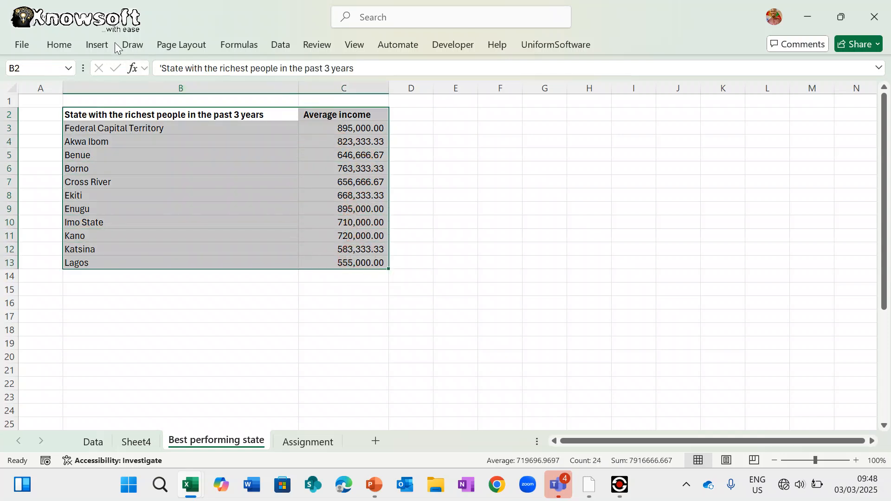
- Insert a Filled Map of the state income table, move it right of the table and enlarge it
{"action": "left_click", "coordinate": [96, 45]}
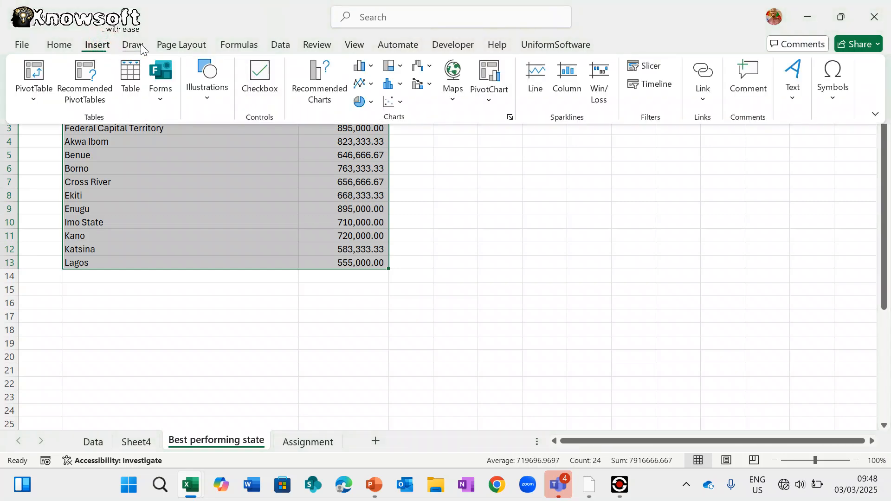
{"action": "left_click", "coordinate": [453, 85]}
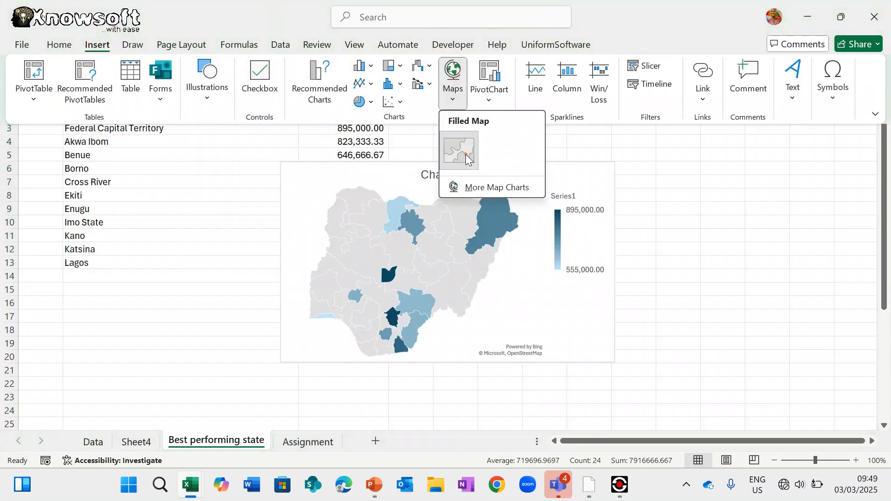
{"action": "left_click", "coordinate": [466, 154]}
{"action": "left_click_drag", "start_coordinate": [494, 162], "coordinate": [645, 144]}
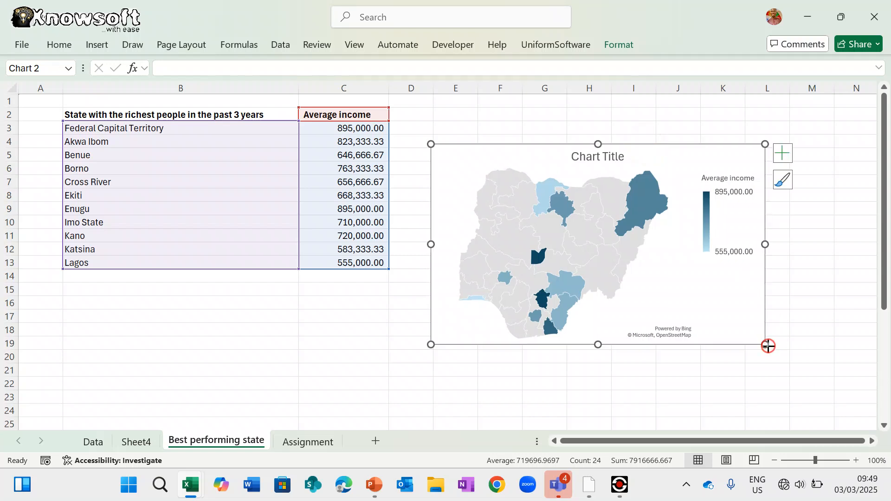
{"action": "left_click_drag", "start_coordinate": [768, 345], "coordinate": [816, 422]}
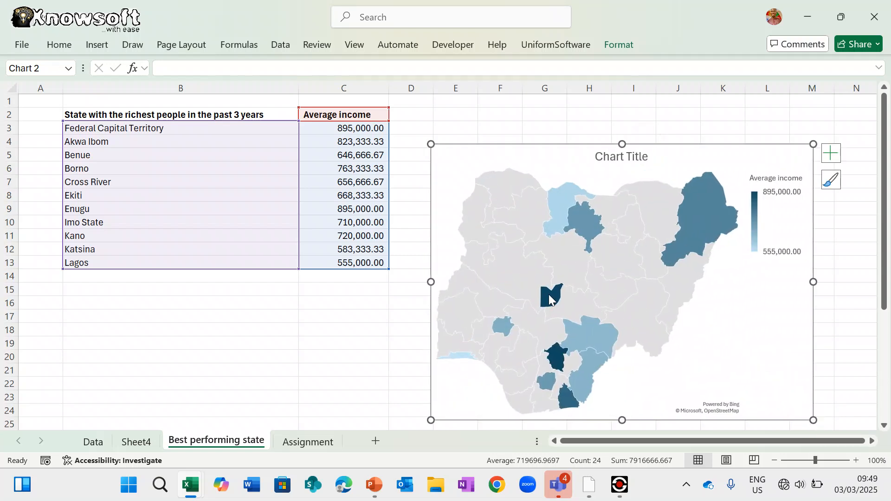
{"action": "mouse_move", "coordinate": [548, 295]}
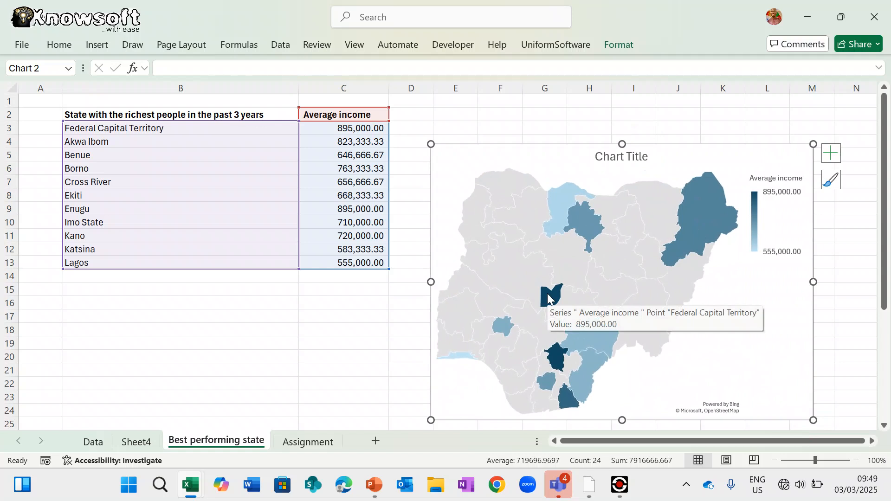
{"action": "left_click", "coordinate": [548, 296]}
{"action": "double_click", "coordinate": [549, 297]}
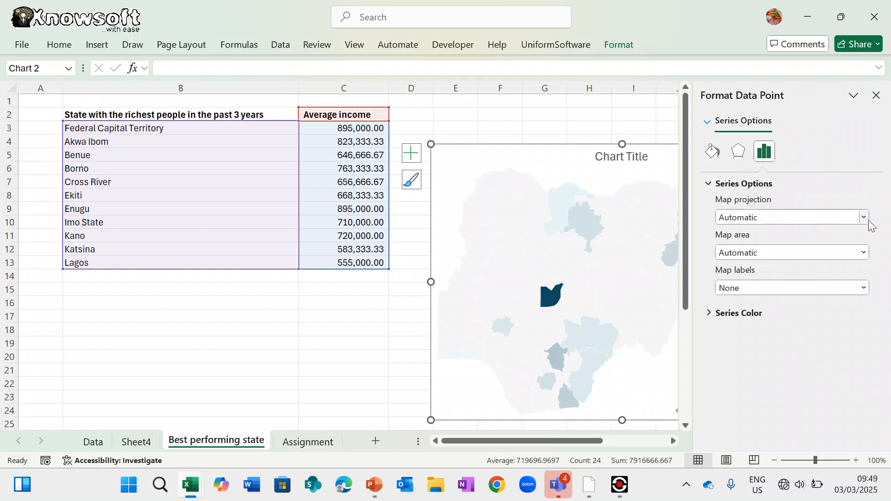
{"action": "left_click", "coordinate": [713, 153]}
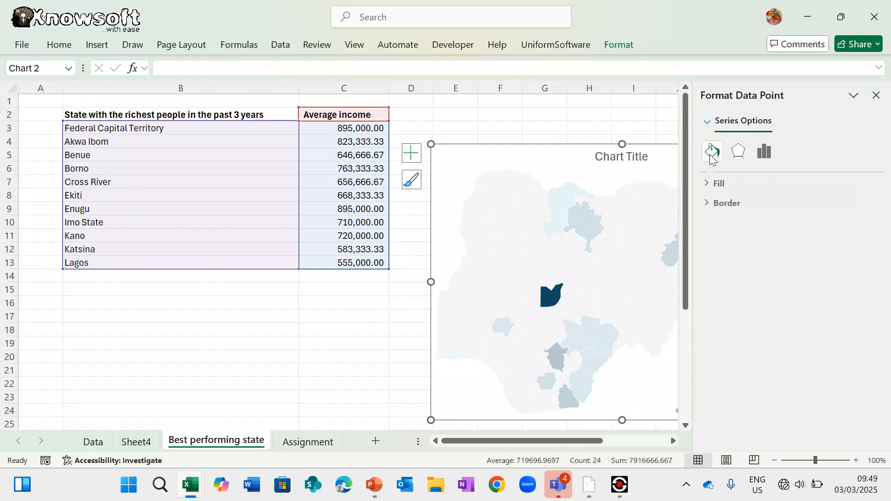
{"action": "left_click", "coordinate": [716, 187]}
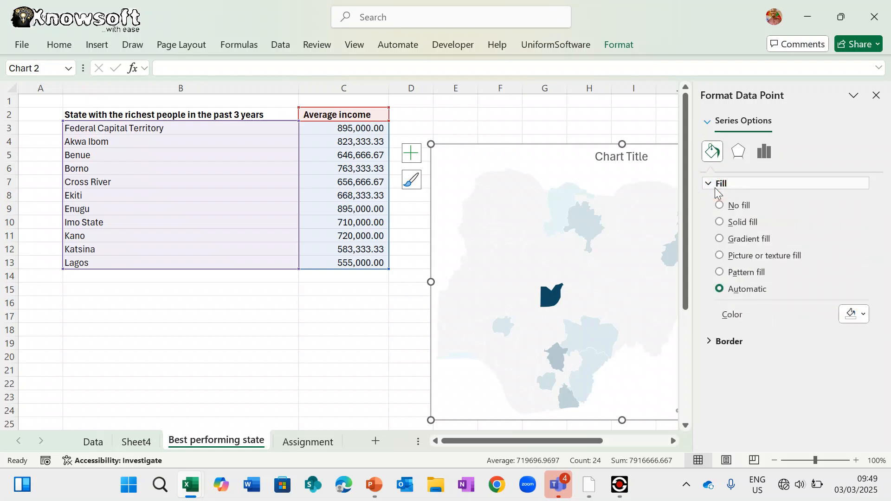
{"action": "left_click", "coordinate": [866, 314]}
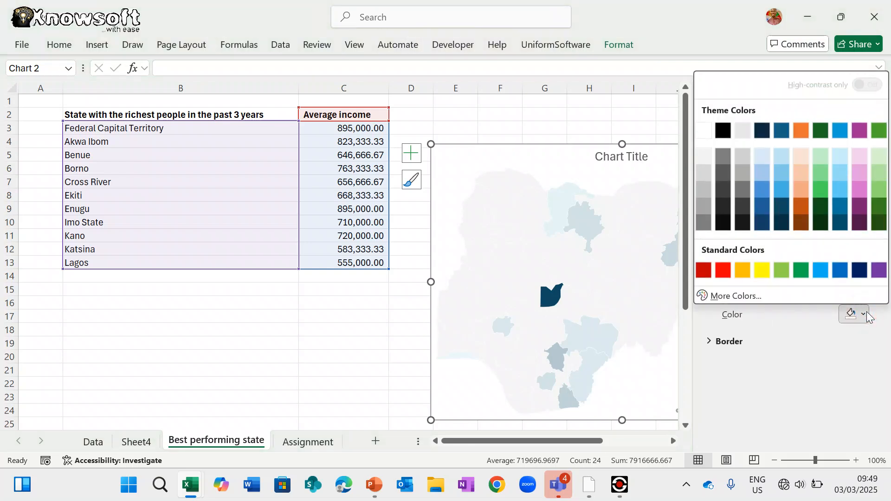
{"action": "left_click", "coordinate": [866, 314]}
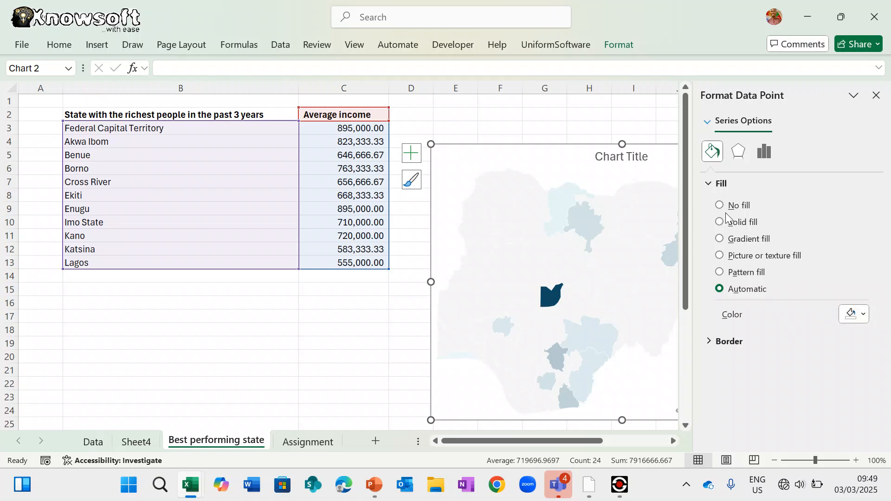
{"action": "left_click", "coordinate": [863, 314]}
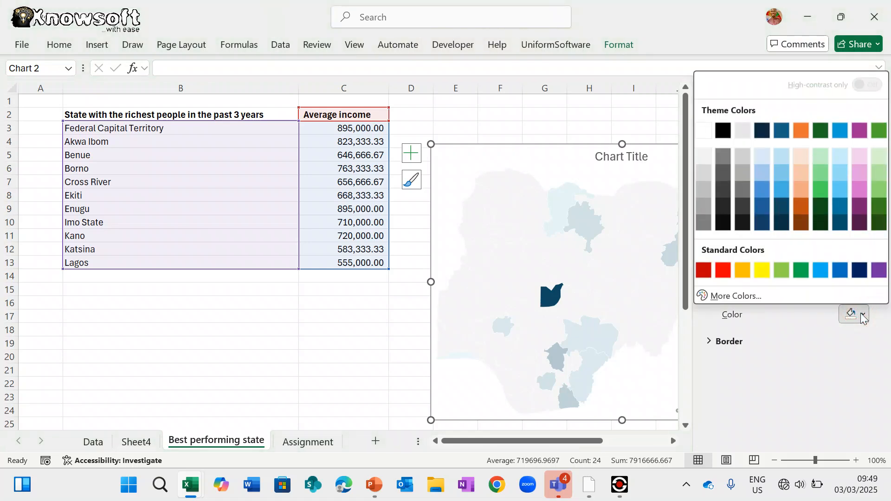
{"action": "left_click", "coordinate": [744, 270]}
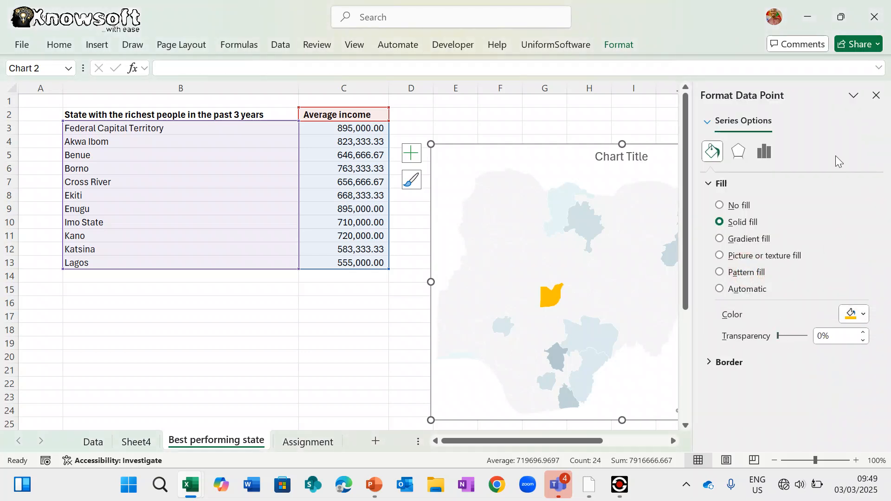
{"action": "left_click", "coordinate": [876, 95]}
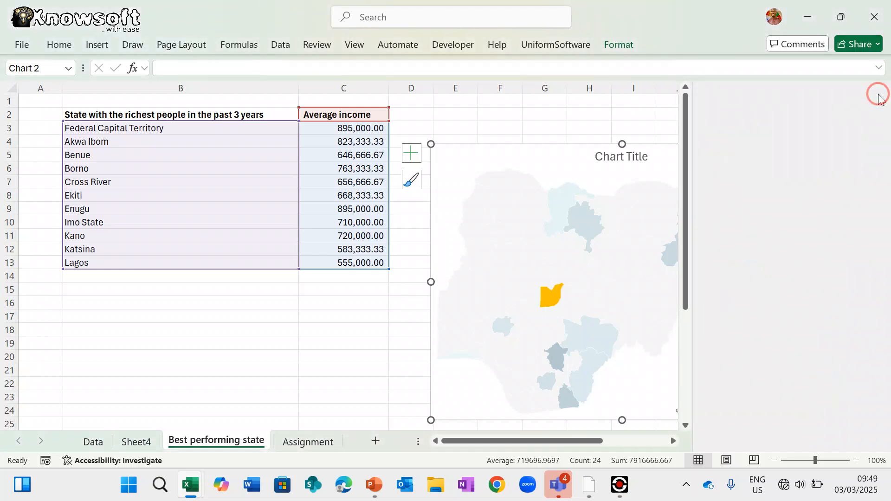
{"action": "key", "text": "ctrl+z"}
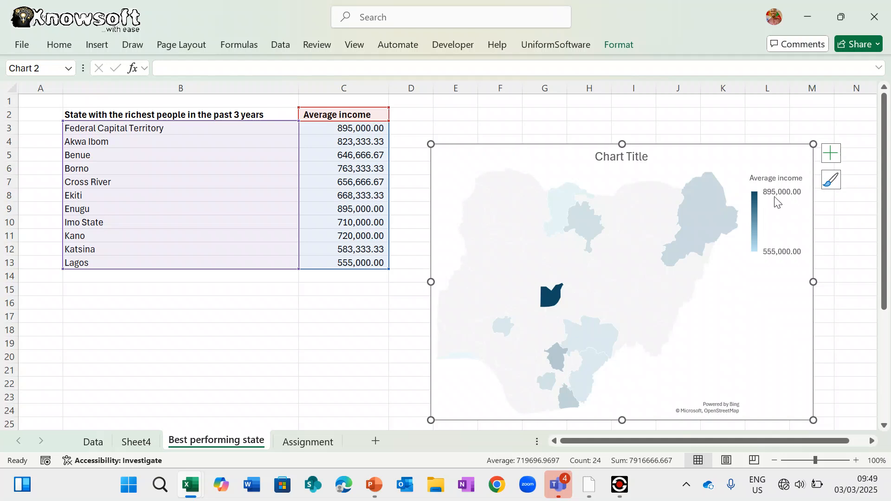
- Try an orange fill on the map chart's legend, then undo it
{"action": "double_click", "coordinate": [756, 215]}
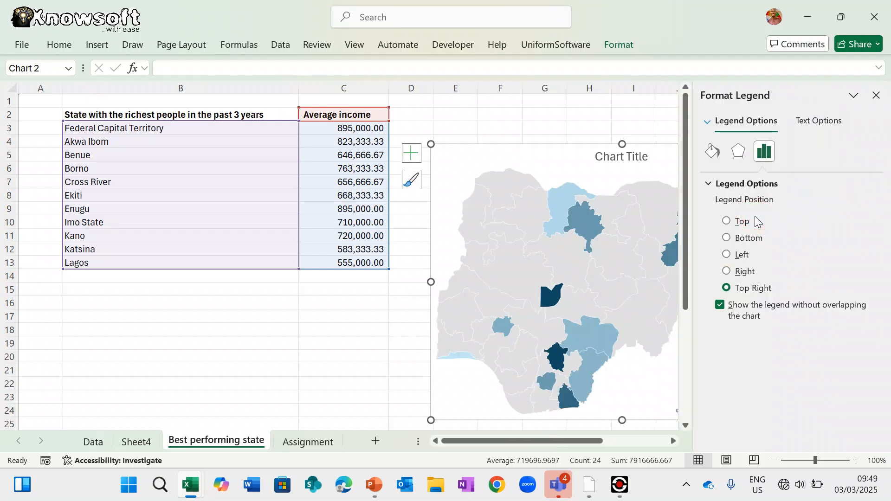
{"action": "left_click", "coordinate": [713, 151]}
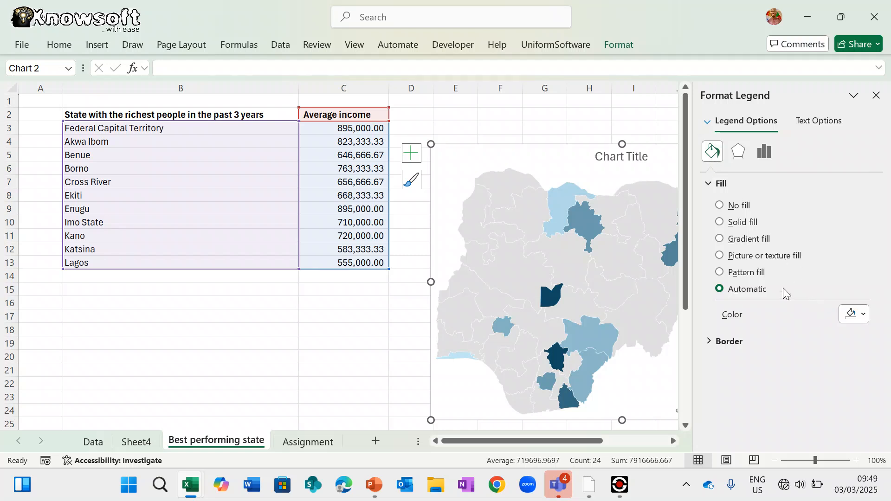
{"action": "left_click", "coordinate": [864, 315]}
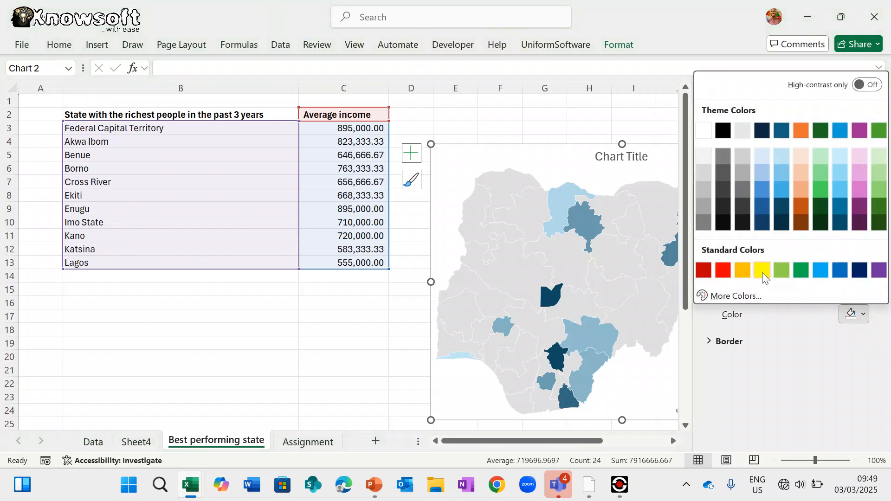
{"action": "left_click", "coordinate": [747, 273]}
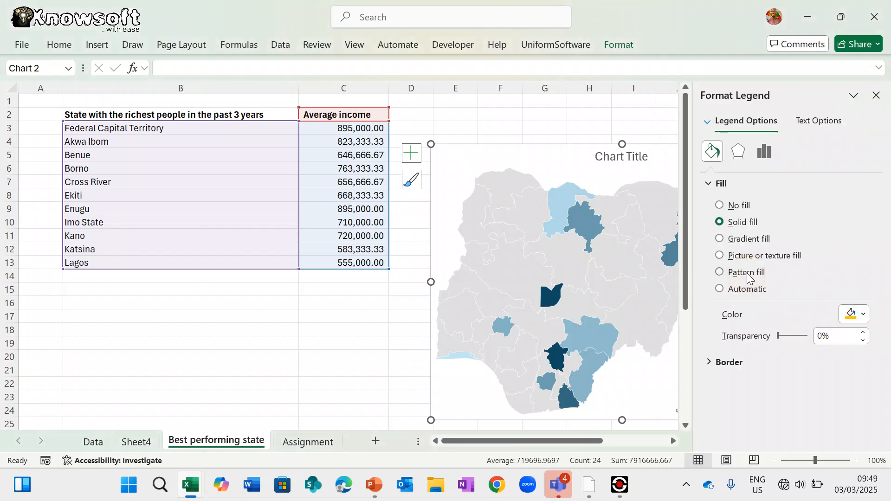
{"action": "left_click", "coordinate": [876, 95]}
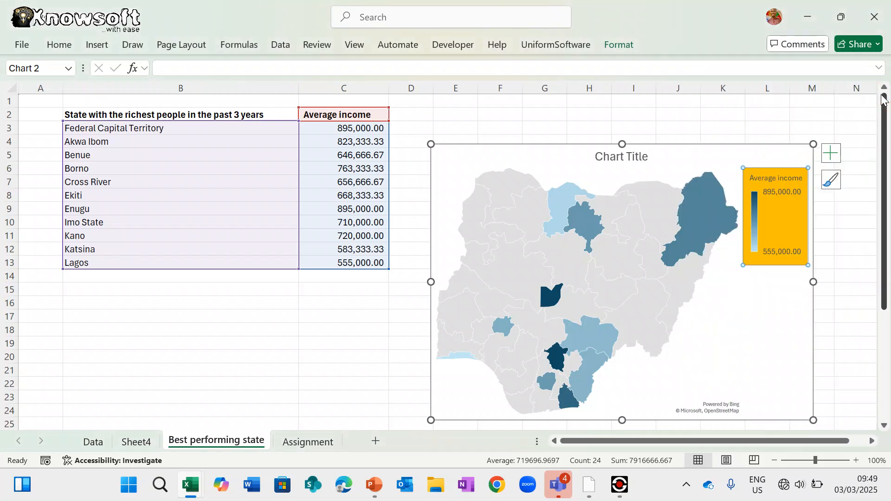
{"action": "key", "text": "ctrl+z"}
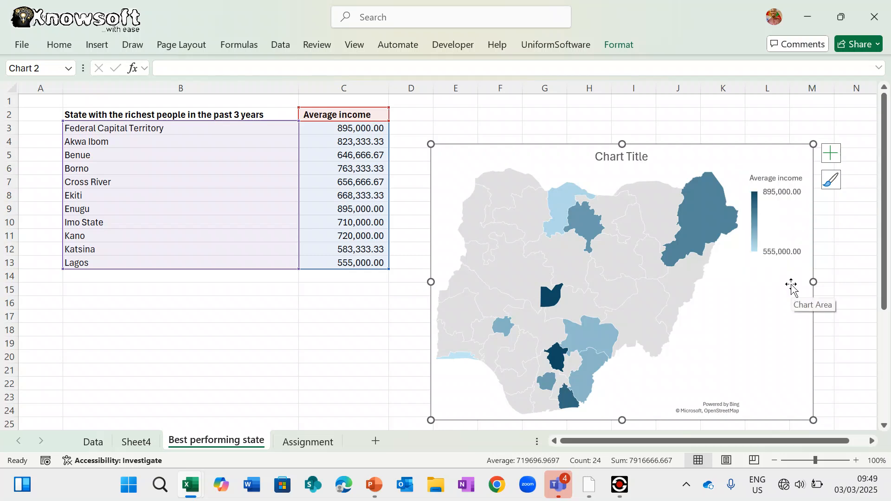
- Leave the legend unfilled and move the map chart up and right, level with the header row
{"action": "left_click", "coordinate": [753, 215]}
{"action": "double_click", "coordinate": [752, 213]}
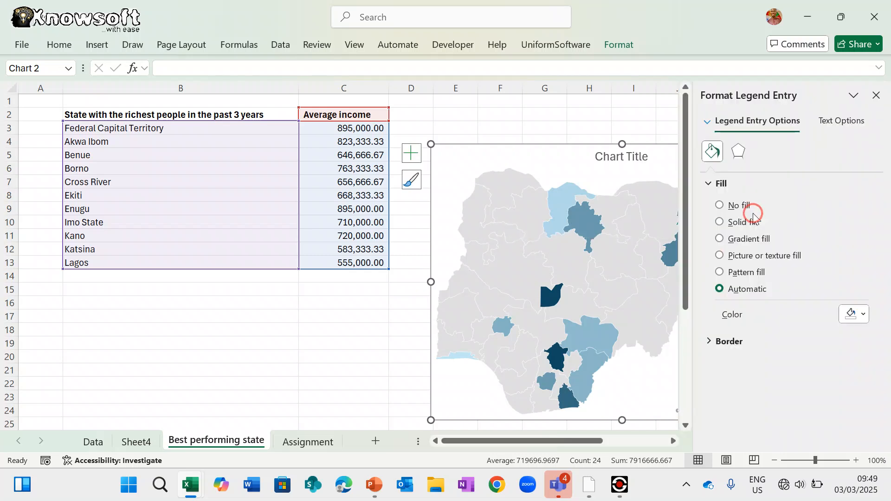
{"action": "key", "text": "Escape"}
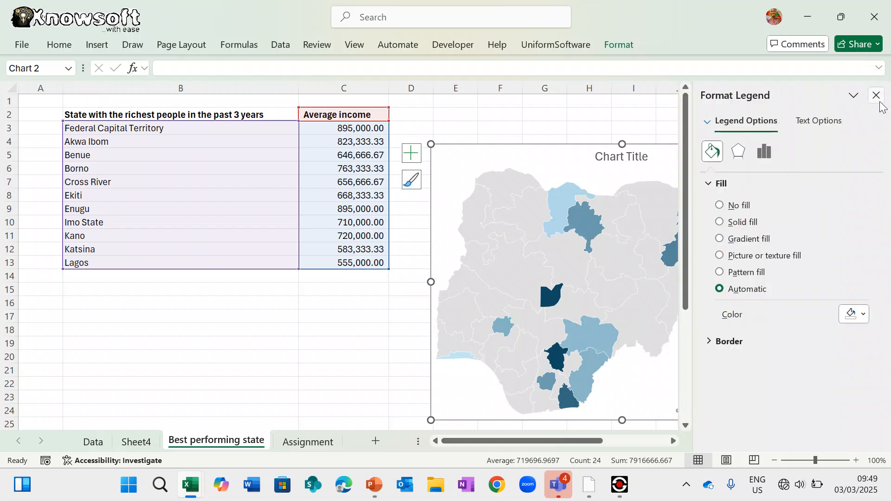
{"action": "left_click", "coordinate": [878, 100]}
{"action": "left_click", "coordinate": [859, 326]}
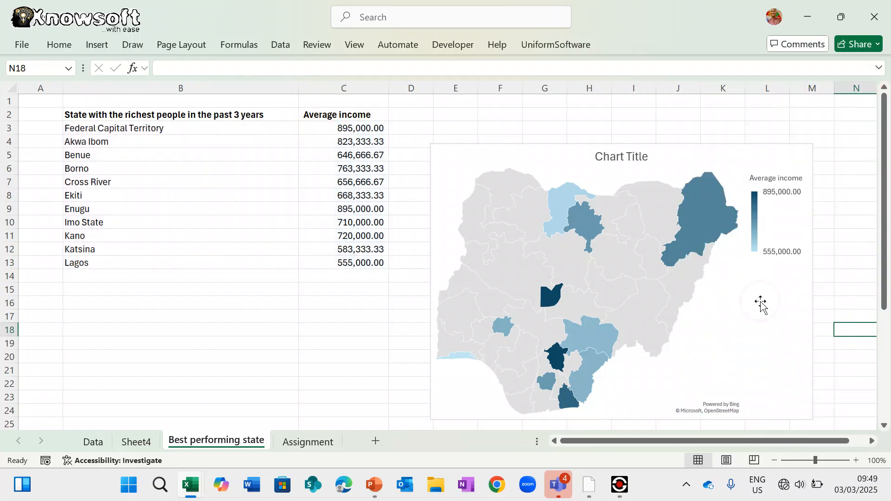
{"action": "left_click_drag", "start_coordinate": [586, 149], "coordinate": [597, 104]}
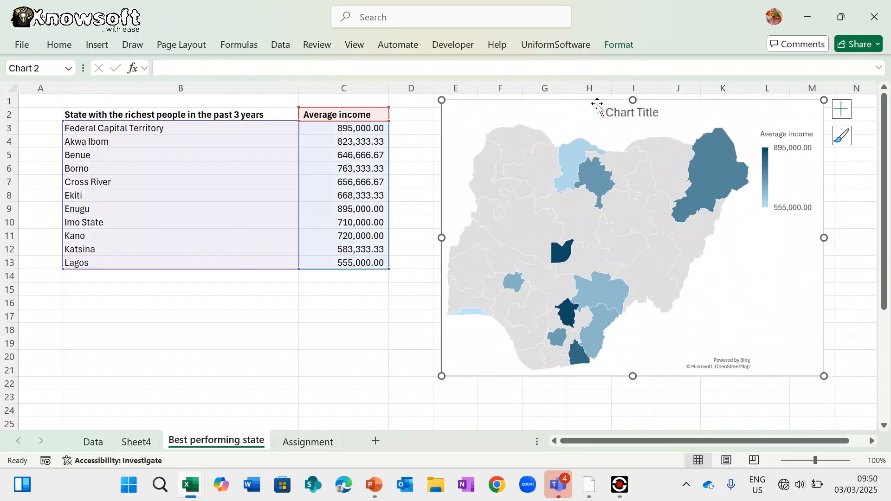
- On the Data sheet, set Change Outcome in D2 to 1.8 and AutoFit column T
{"action": "left_click", "coordinate": [139, 443]}
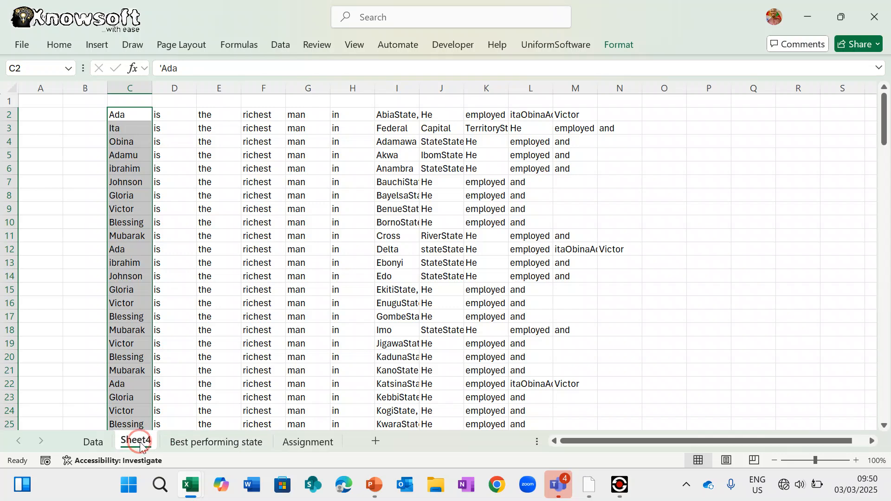
{"action": "left_click", "coordinate": [104, 446]}
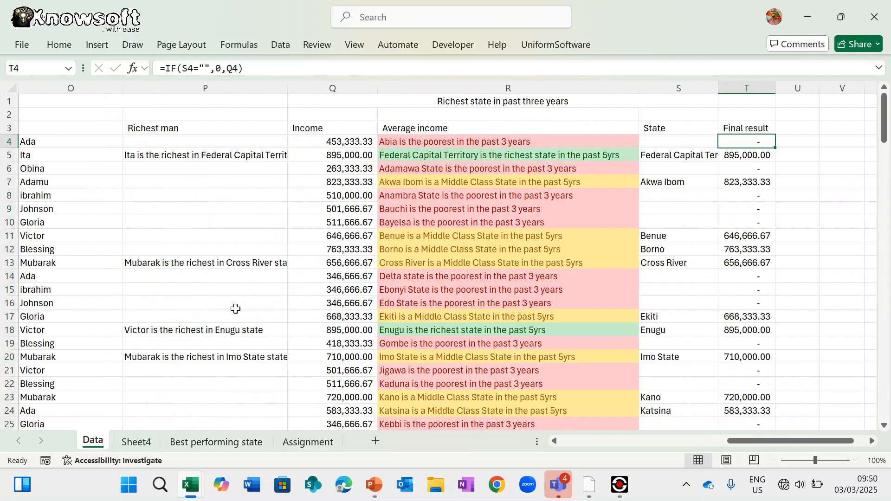
{"action": "scroll", "coordinate": [235, 309], "scroll_direction": "left", "scroll_amount": 10}
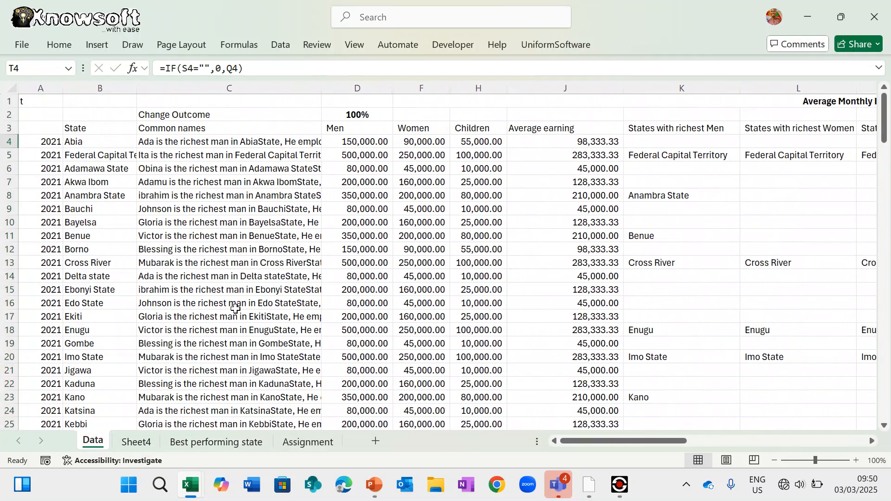
{"action": "scroll", "coordinate": [236, 308], "scroll_direction": "right", "scroll_amount": 2}
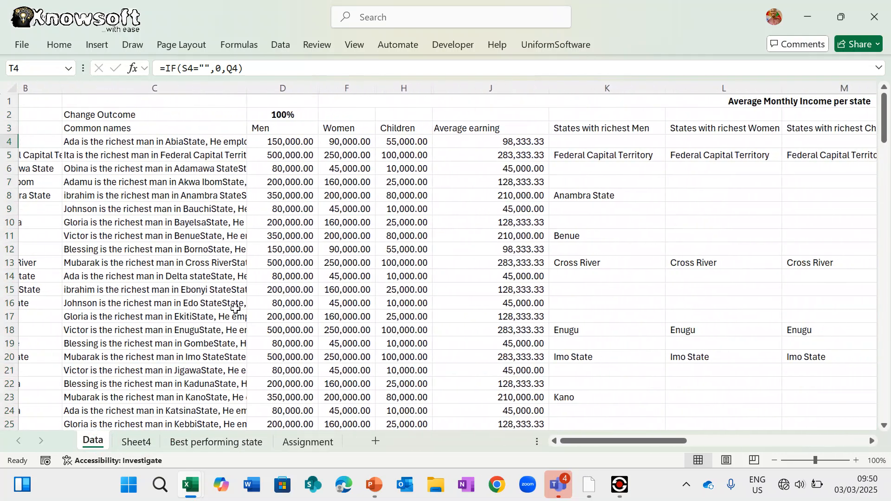
{"action": "left_click", "coordinate": [287, 117]}
{"action": "left_click", "coordinate": [325, 116]}
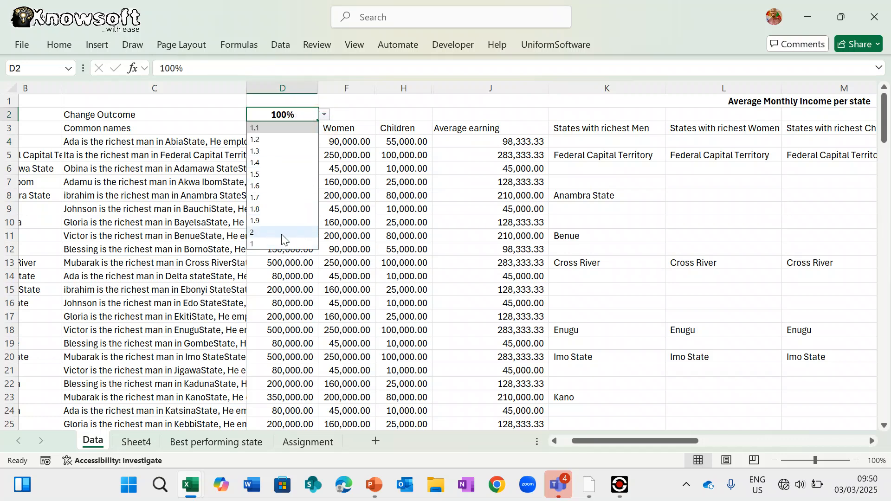
{"action": "left_click", "coordinate": [284, 209]}
{"action": "scroll", "coordinate": [489, 263], "scroll_direction": "right", "scroll_amount": 3}
{"action": "scroll", "coordinate": [489, 263], "scroll_direction": "right", "scroll_amount": 5}
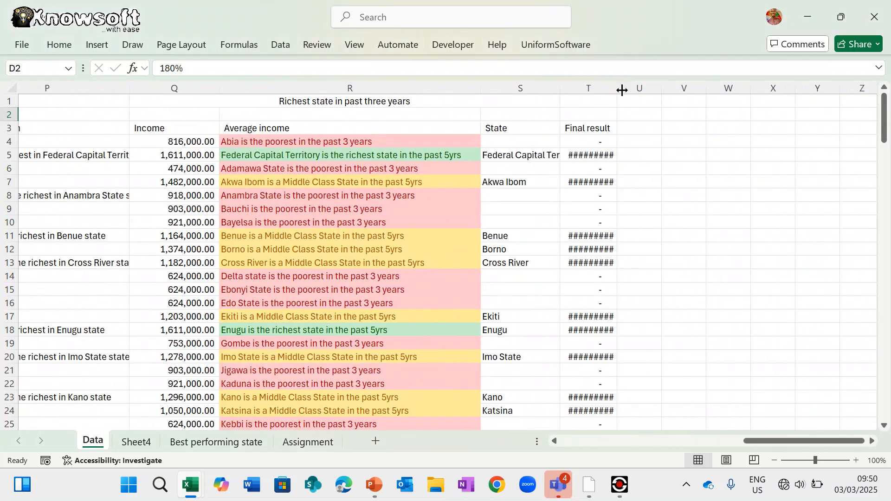
{"action": "double_click", "coordinate": [622, 90]}
{"action": "left_click", "coordinate": [539, 145]}
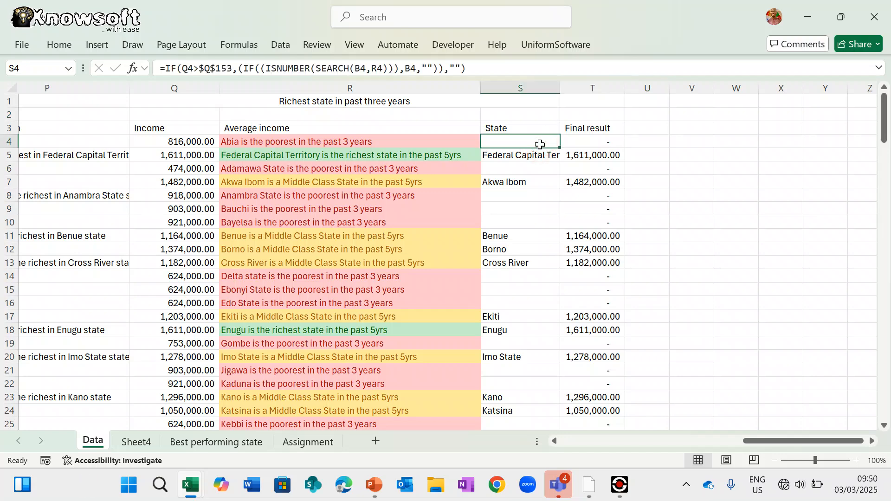
- Change the D2 Change Outcome multiplier to 2 (200%) and review the updated figures
{"action": "scroll", "coordinate": [538, 298], "scroll_direction": "left", "scroll_amount": 10}
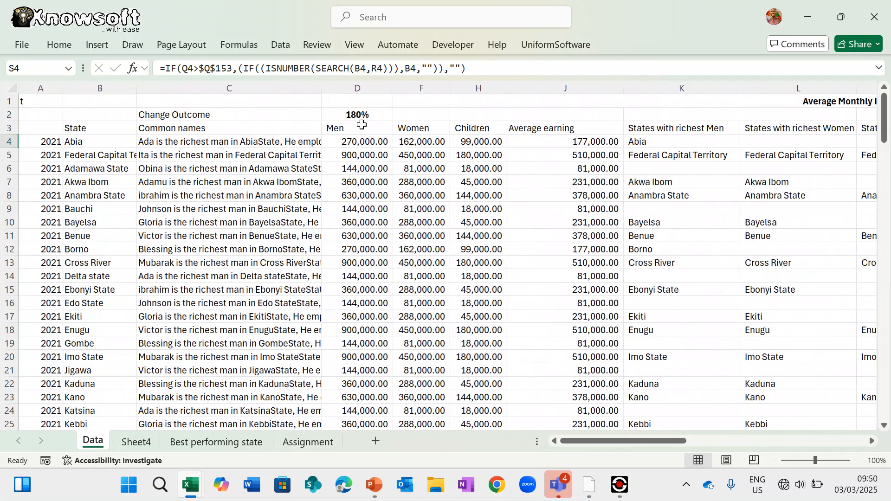
{"action": "left_click", "coordinate": [368, 116]}
{"action": "left_click", "coordinate": [399, 114]}
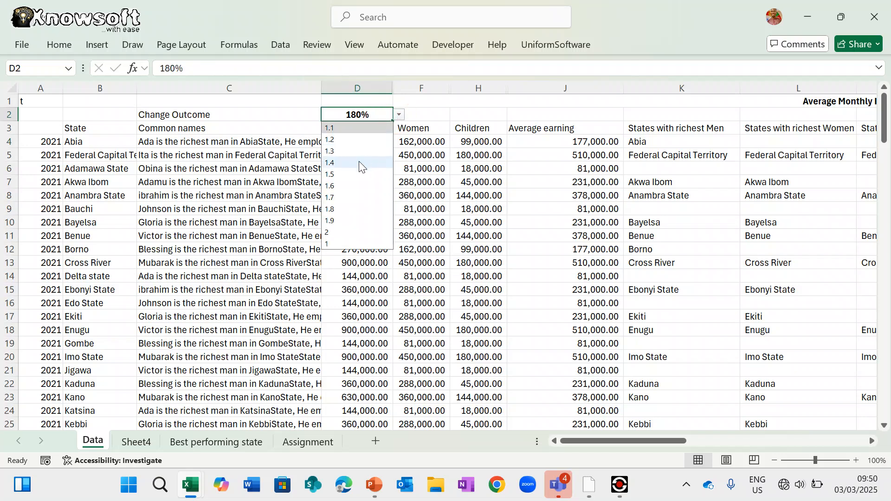
{"action": "left_click", "coordinate": [348, 233]}
{"action": "scroll", "coordinate": [589, 305], "scroll_direction": "right", "scroll_amount": 4}
{"action": "scroll", "coordinate": [590, 305], "scroll_direction": "right", "scroll_amount": 3}
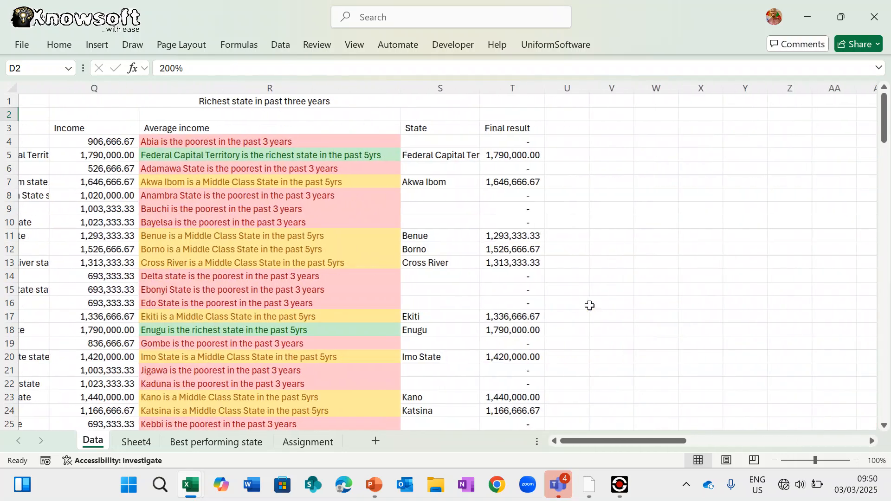
{"action": "scroll", "coordinate": [590, 306], "scroll_direction": "left", "scroll_amount": 8}
{"action": "scroll", "coordinate": [589, 305], "scroll_direction": "left", "scroll_amount": 1}
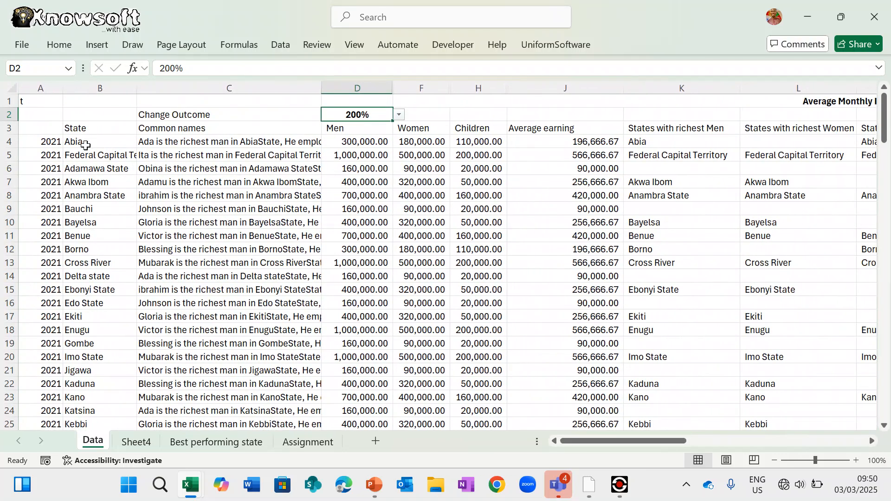
- Select the whole sheet and toggle Lock Cell for all cells
{"action": "left_click", "coordinate": [55, 142]}
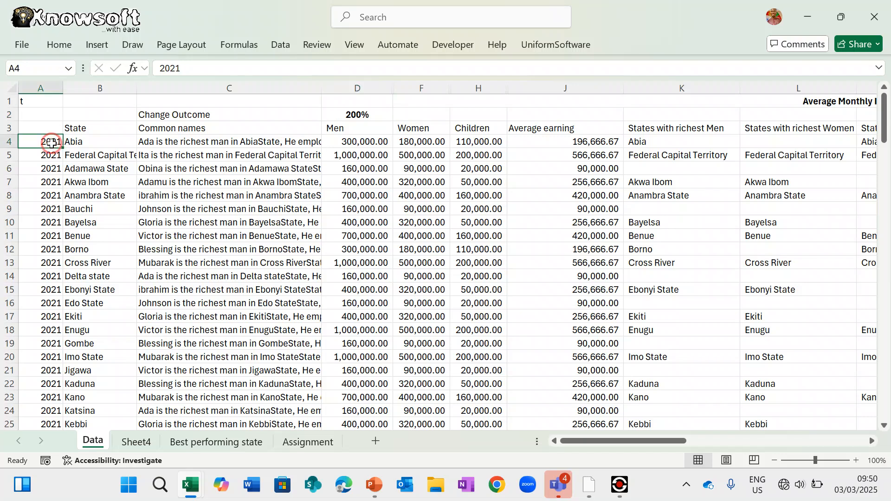
{"action": "left_click_drag", "start_coordinate": [51, 143], "coordinate": [46, 182]}
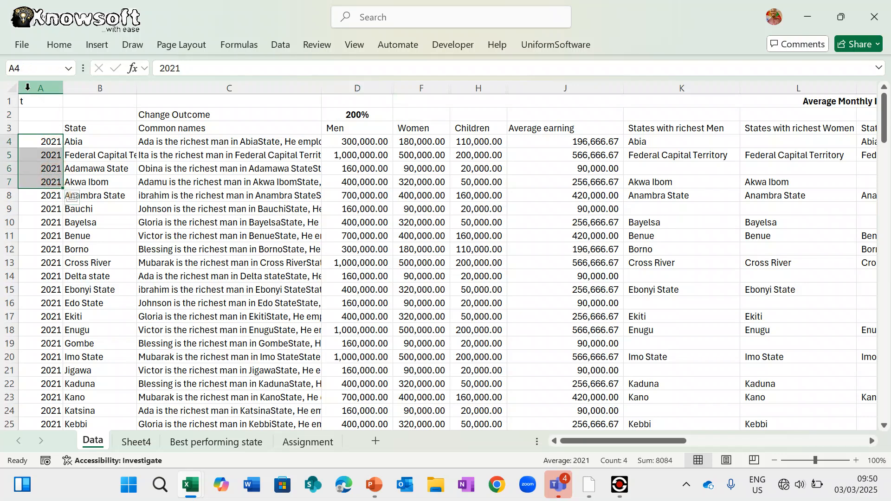
{"action": "left_click", "coordinate": [11, 87]}
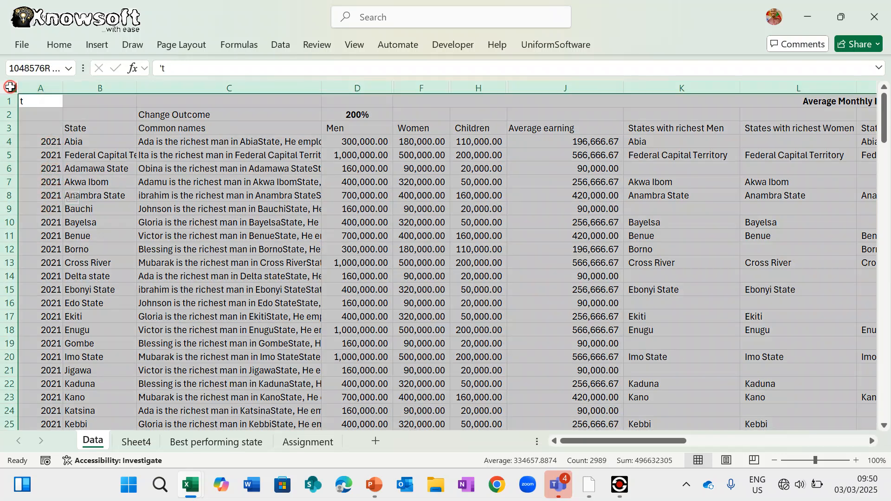
{"action": "left_click", "coordinate": [322, 47]}
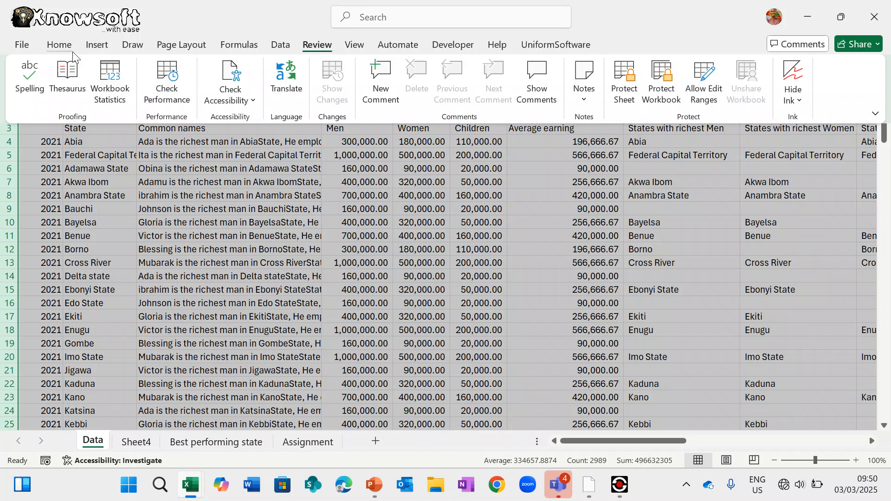
{"action": "left_click", "coordinate": [59, 46]}
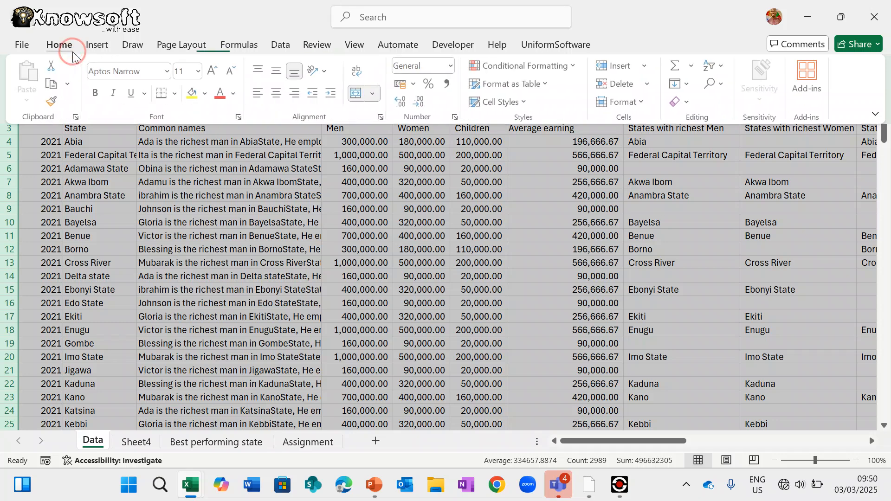
{"action": "left_click", "coordinate": [643, 103]}
{"action": "left_click", "coordinate": [651, 415]}
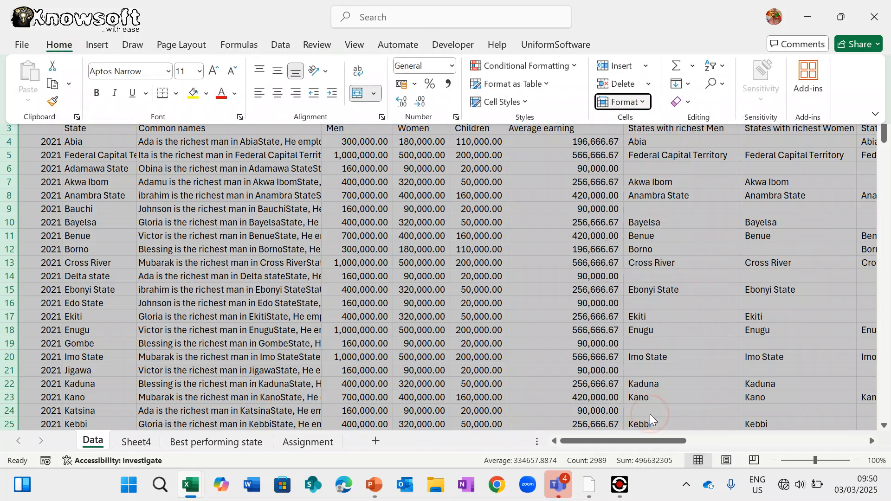
{"action": "left_click", "coordinate": [563, 344]}
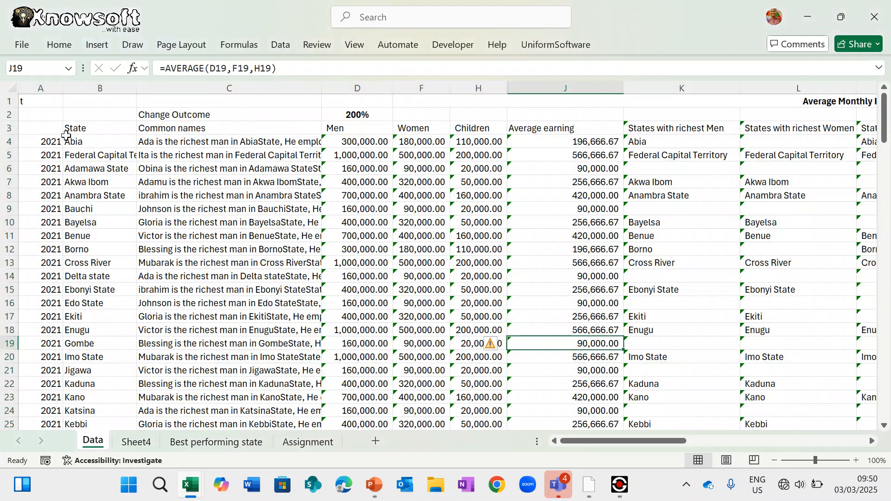
- Select the data table from D3 across to column S and toggle its cell locking
{"action": "left_click_drag", "start_coordinate": [41, 110], "coordinate": [42, 407]}
{"action": "scroll", "coordinate": [341, 269], "scroll_direction": "up", "scroll_amount": 20}
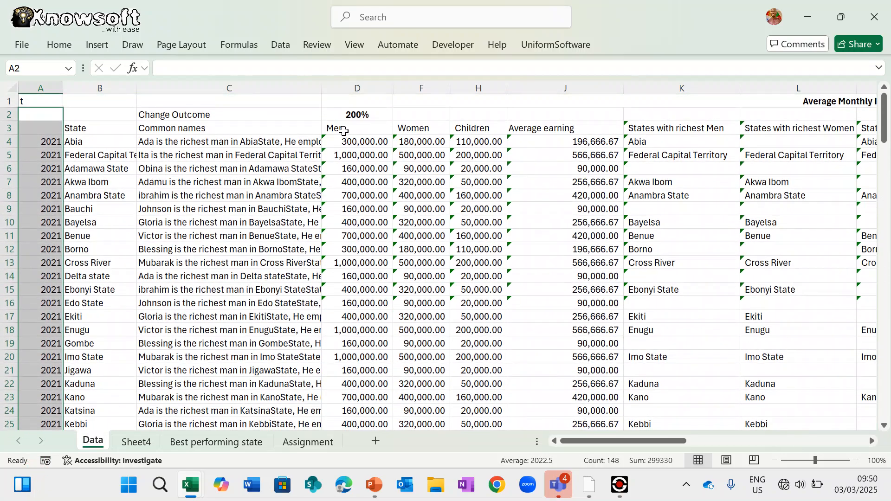
{"action": "mouse_move", "coordinate": [342, 131]}
{"action": "left_mouse_down"}
{"action": "mouse_move", "coordinate": [334, 127]}
{"action": "mouse_move", "coordinate": [550, 326]}
{"action": "mouse_move", "coordinate": [562, 463]}
{"action": "left_mouse_up"}
{"action": "key", "text": "Escape"}
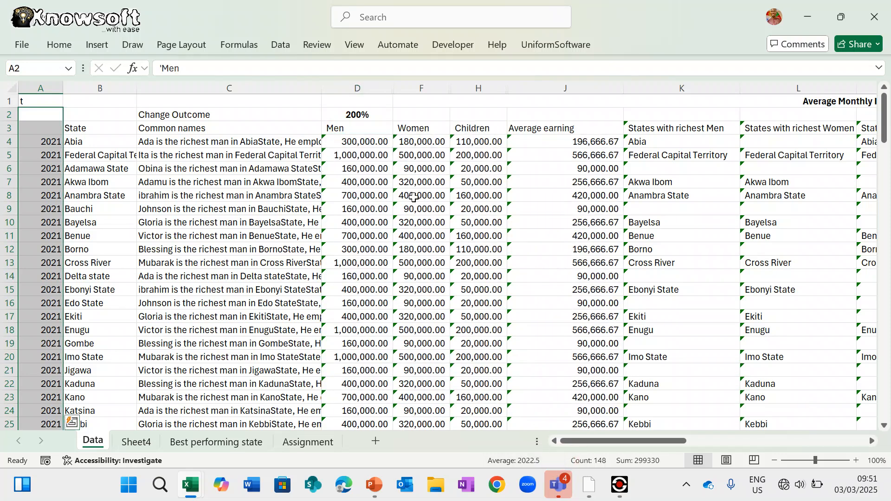
{"action": "left_click_drag", "start_coordinate": [349, 127], "coordinate": [744, 416]}
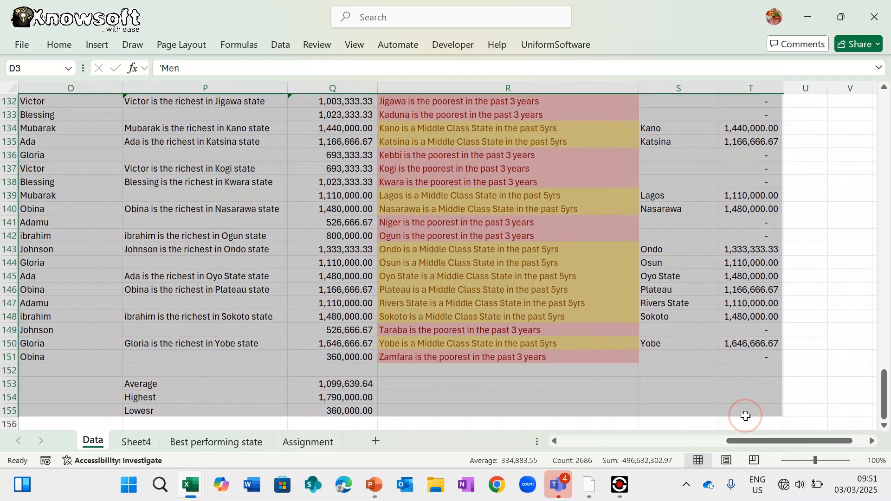
{"action": "left_click", "coordinate": [60, 45]}
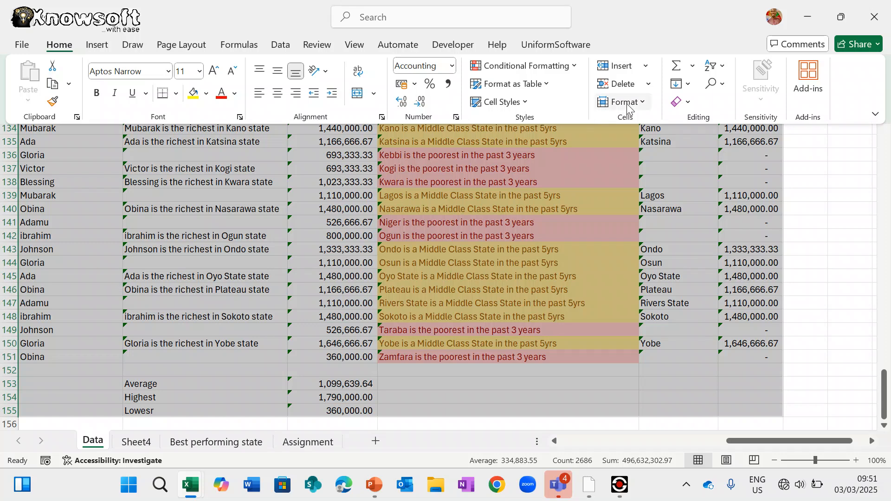
{"action": "left_click", "coordinate": [620, 102]}
{"action": "left_click", "coordinate": [644, 415]}
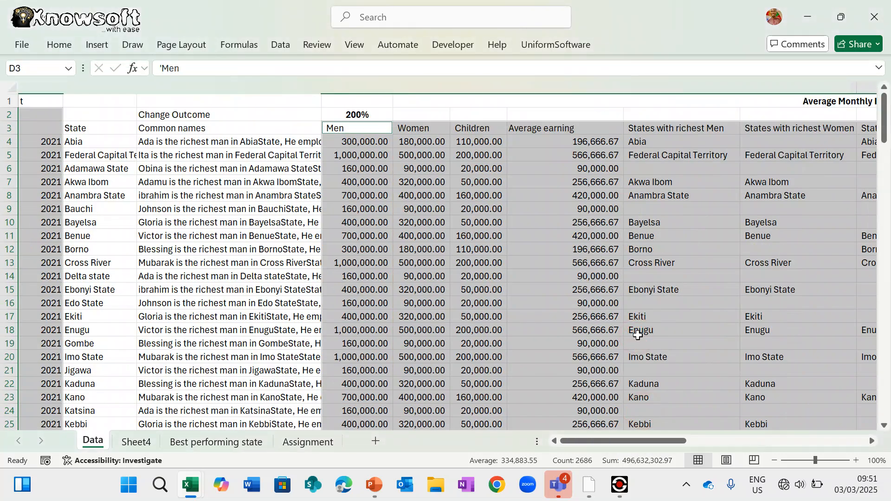
- Mark the selected cells as Hidden in Format Cells > Protection
{"action": "left_click", "coordinate": [65, 50]}
{"action": "left_click", "coordinate": [624, 101]}
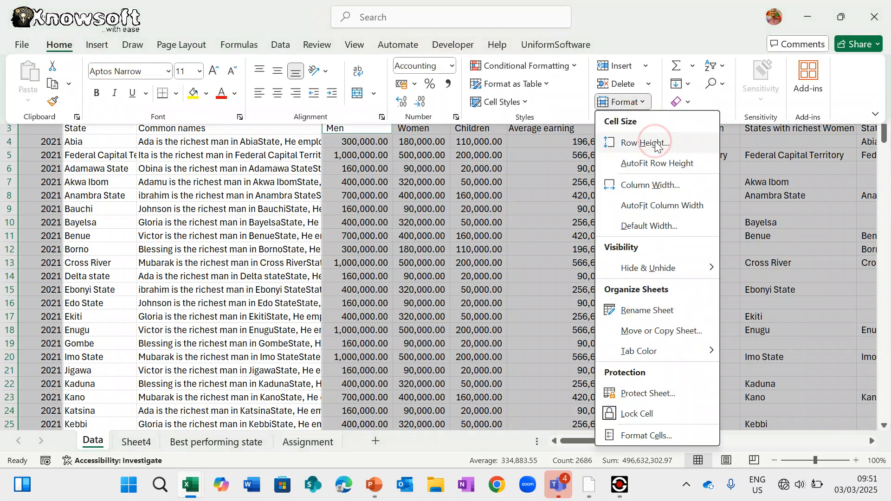
{"action": "left_click", "coordinate": [666, 439]}
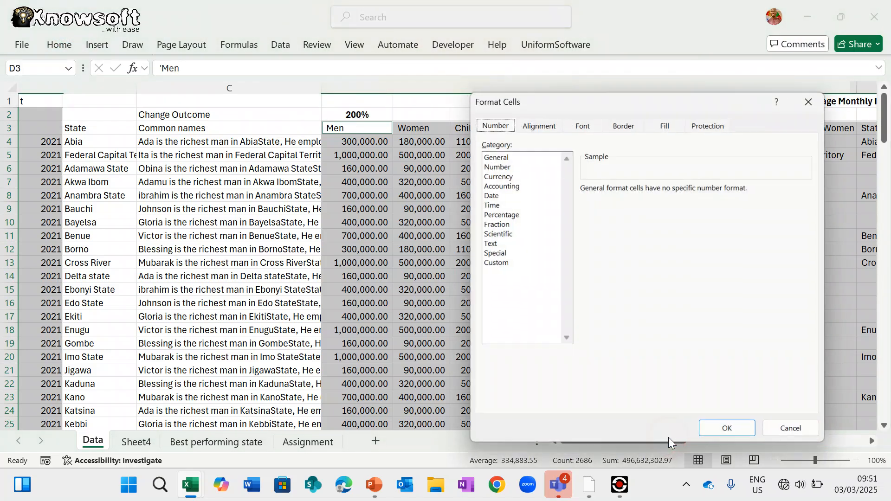
{"action": "left_click", "coordinate": [709, 123]}
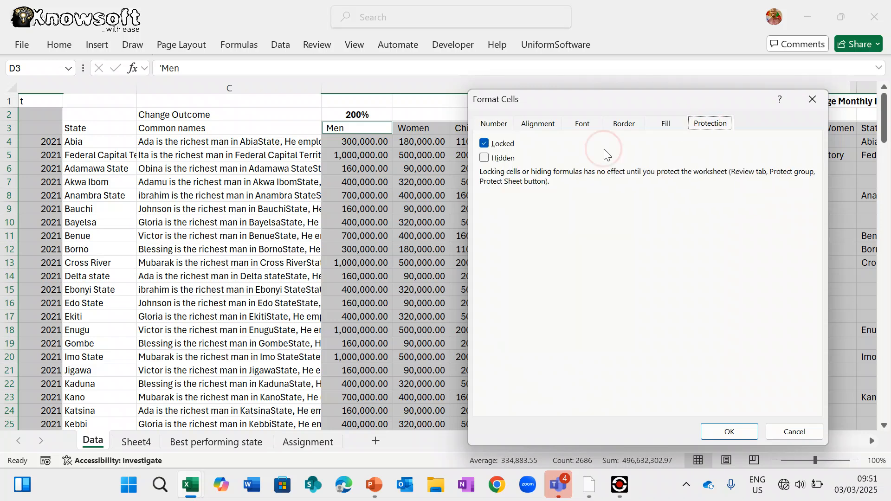
{"action": "left_click", "coordinate": [484, 157]}
{"action": "left_click", "coordinate": [730, 430]}
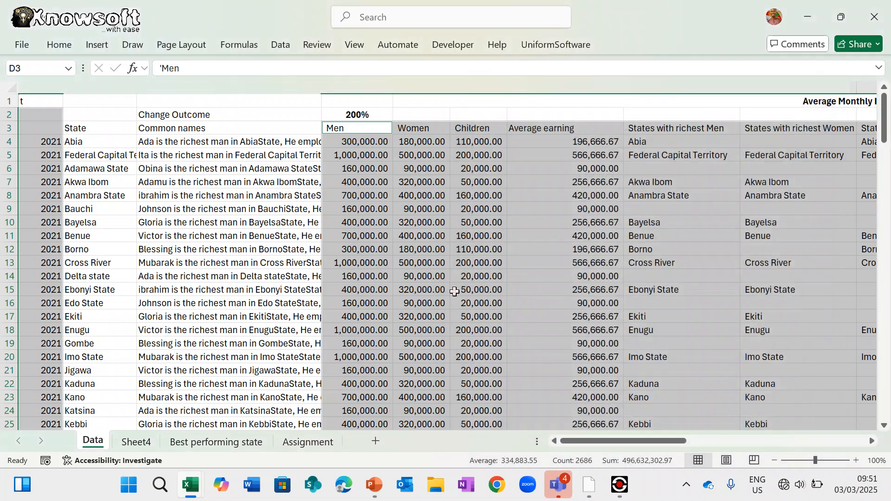
{"action": "left_click", "coordinate": [454, 291]}
- Protect the Data sheet with a password, entering and confirming it
{"action": "left_click", "coordinate": [317, 46]}
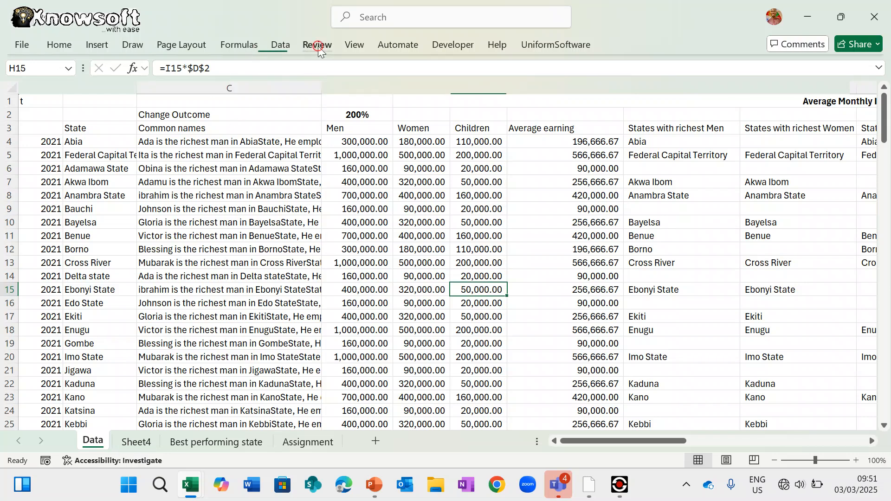
{"action": "left_click", "coordinate": [622, 88]}
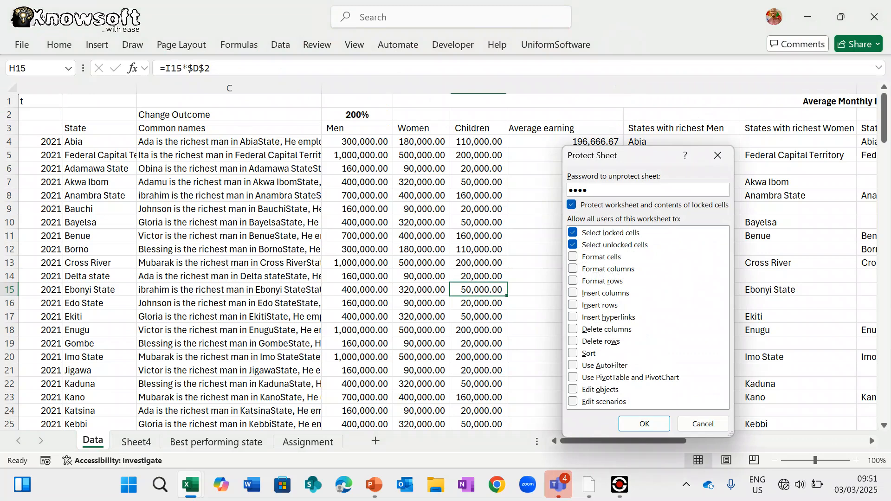
{"action": "key", "text": "Return"}
{"action": "type", "text": "123"}
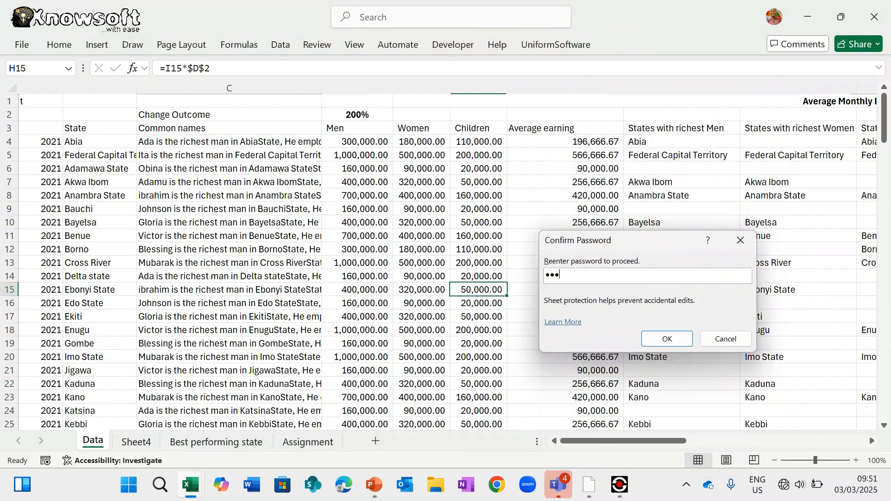
{"action": "type", "text": "4"}
{"action": "key", "text": "Return"}
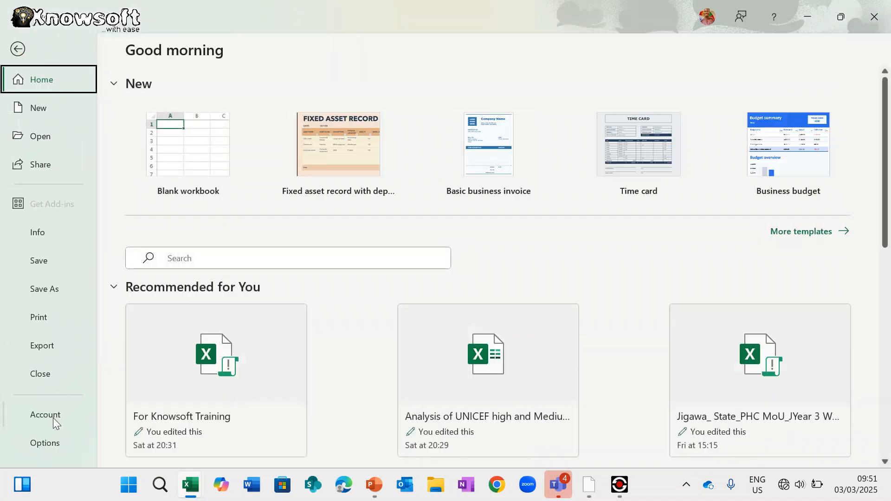
- Turn off 'Show sheet tabs' for Book3 in Excel Options > Advanced and apply it
{"action": "left_click", "coordinate": [52, 443]}
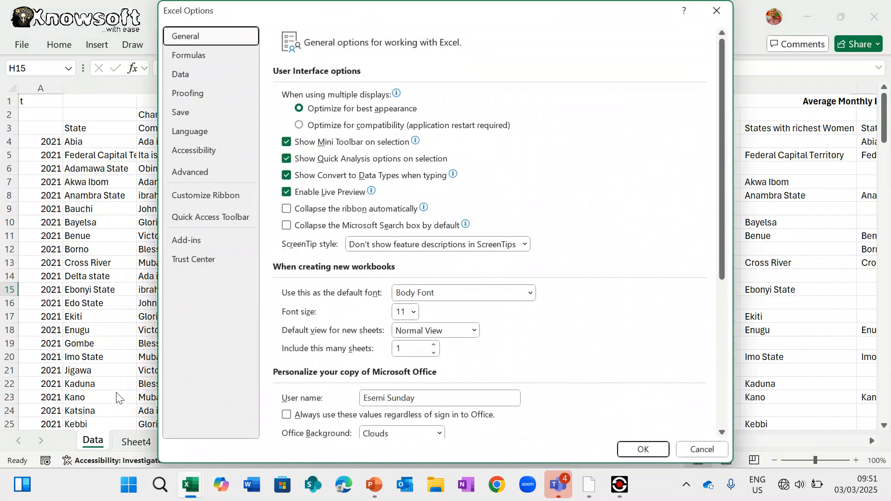
{"action": "left_click", "coordinate": [204, 172]}
{"action": "scroll", "coordinate": [427, 326], "scroll_direction": "down", "scroll_amount": 15}
{"action": "scroll", "coordinate": [428, 327], "scroll_direction": "up", "scroll_amount": 1}
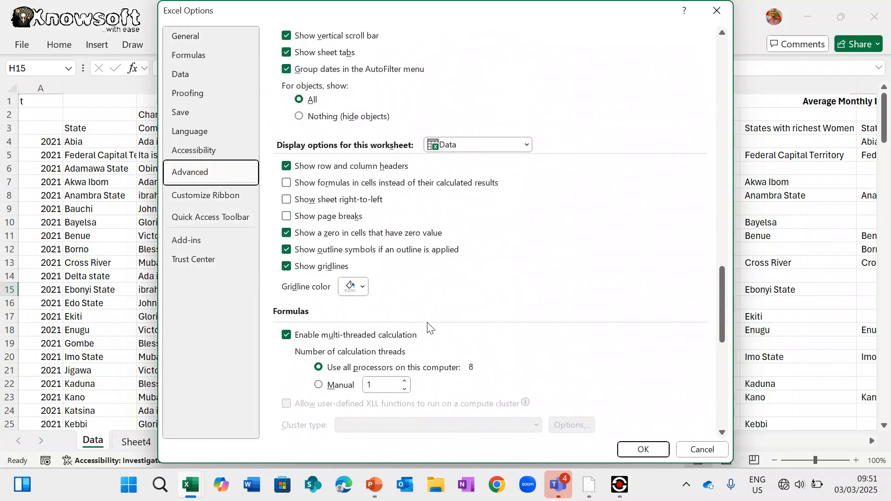
{"action": "scroll", "coordinate": [428, 326], "scroll_direction": "down", "scroll_amount": 6}
{"action": "scroll", "coordinate": [330, 327], "scroll_direction": "down", "scroll_amount": 5}
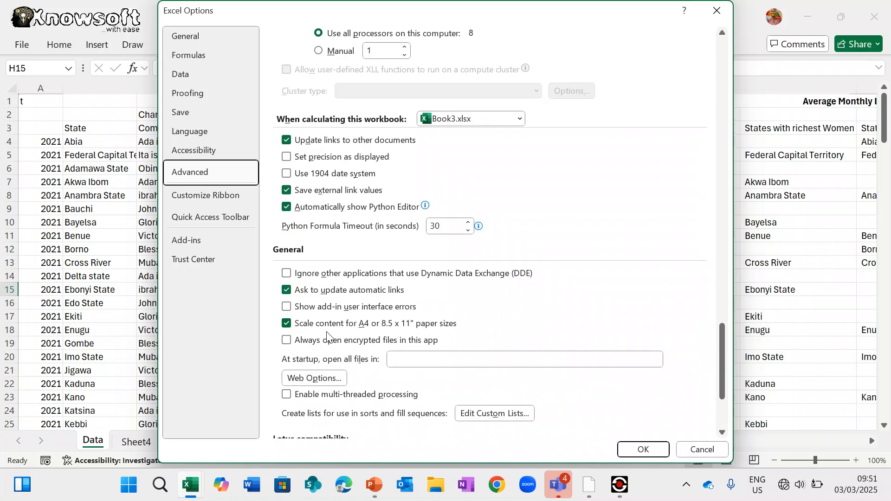
{"action": "scroll", "coordinate": [326, 332], "scroll_direction": "up", "scroll_amount": 11}
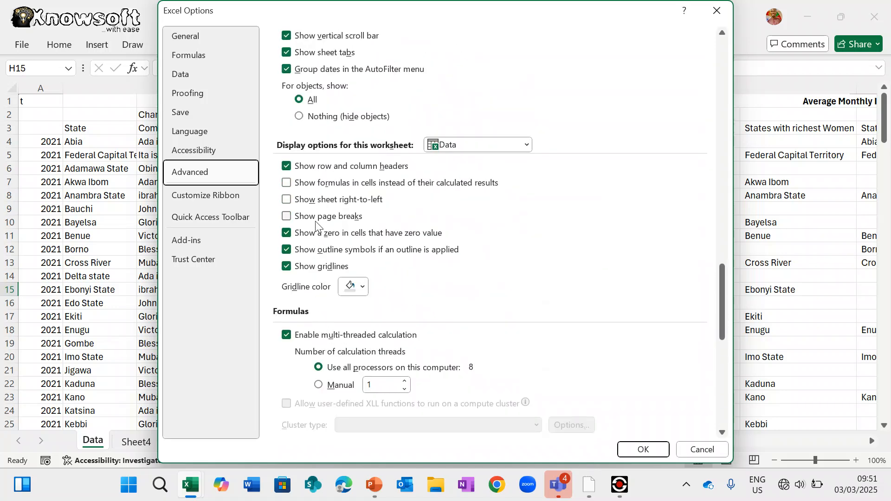
{"action": "scroll", "coordinate": [327, 268], "scroll_direction": "down", "scroll_amount": 10}
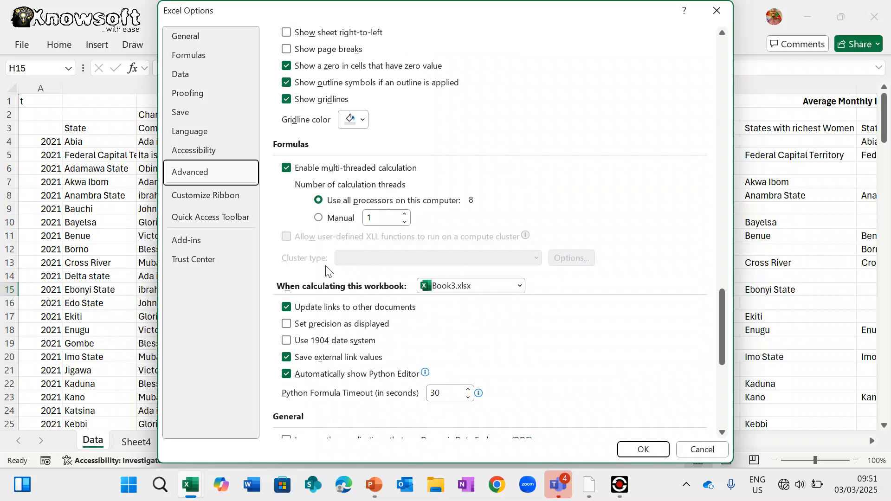
{"action": "scroll", "coordinate": [326, 269], "scroll_direction": "down", "scroll_amount": 4}
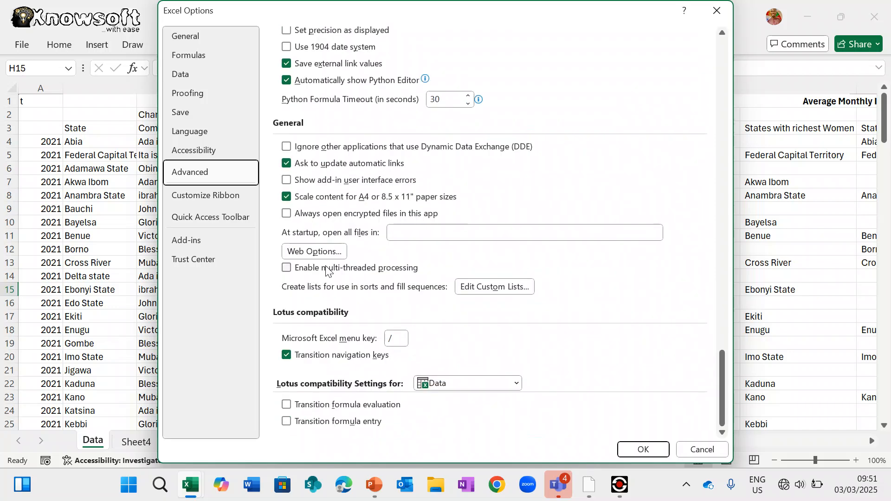
{"action": "scroll", "coordinate": [327, 269], "scroll_direction": "up", "scroll_amount": 18}
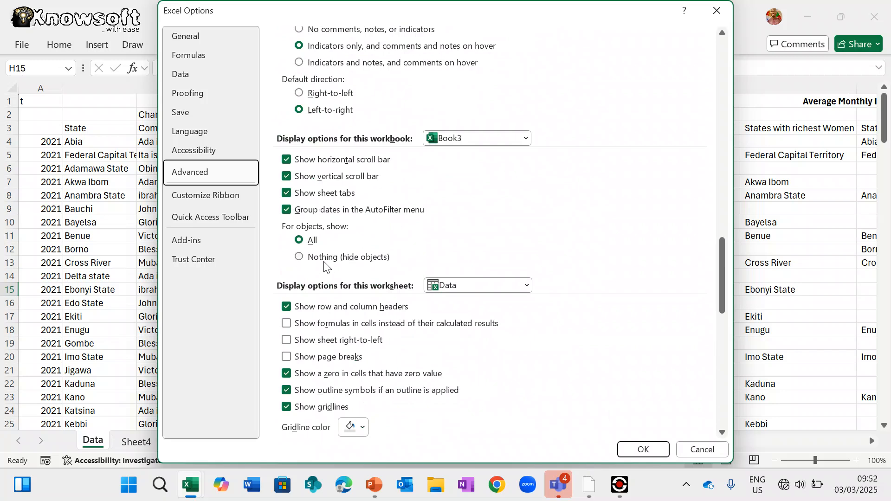
{"action": "left_click", "coordinate": [286, 194]}
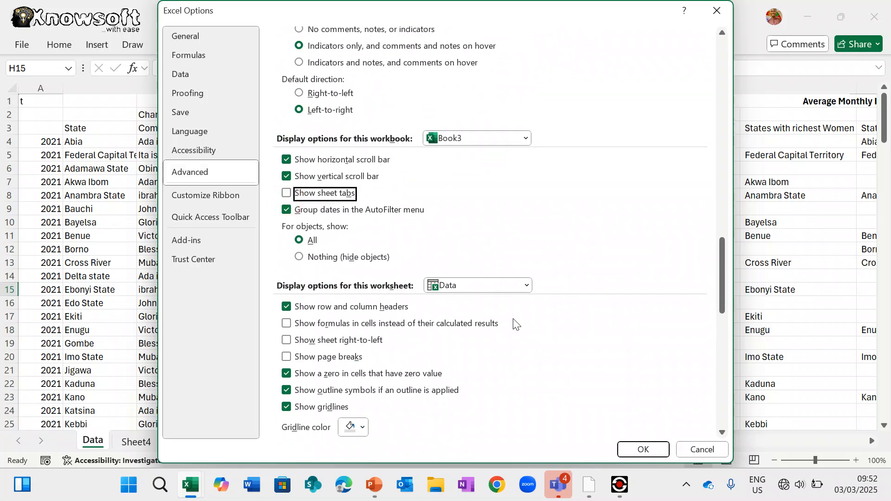
{"action": "left_click", "coordinate": [643, 449]}
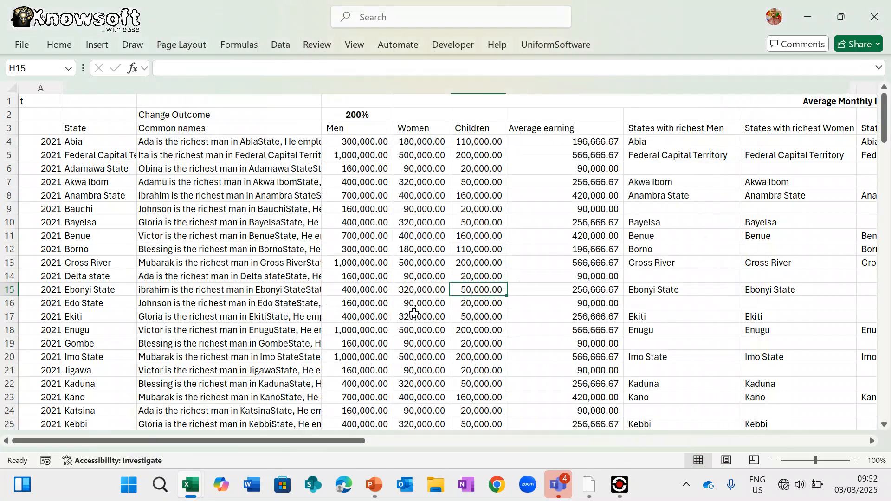
- Check that the formulas in C10, K8, K5 and N6 stay hidden on the protected sheet
{"action": "scroll", "coordinate": [698, 267], "scroll_direction": "right", "scroll_amount": 8}
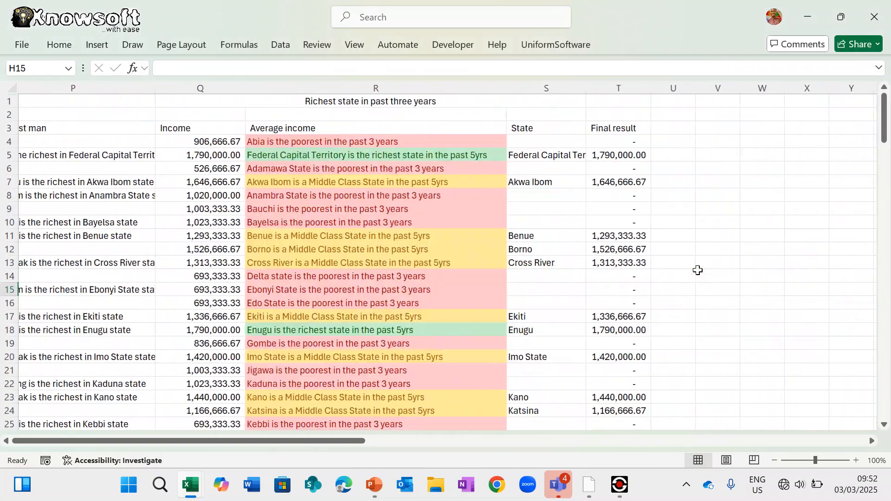
{"action": "scroll", "coordinate": [347, 266], "scroll_direction": "down", "scroll_amount": 9}
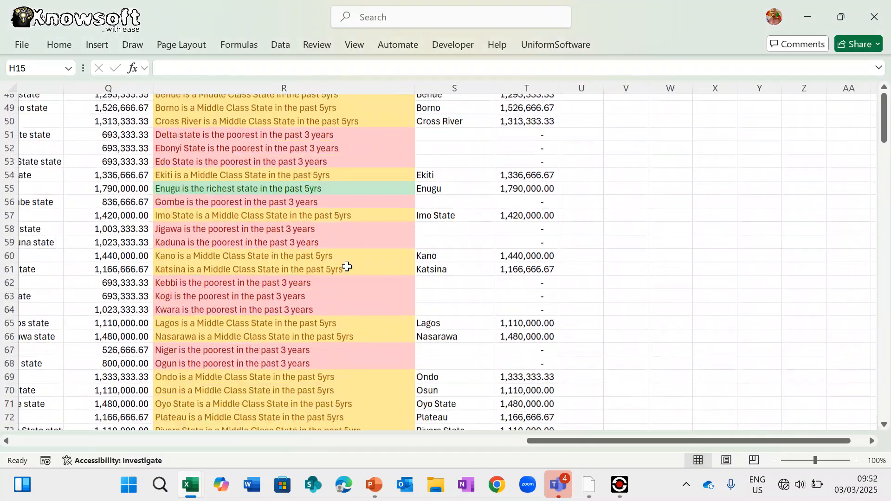
{"action": "scroll", "coordinate": [347, 267], "scroll_direction": "up", "scroll_amount": 9}
{"action": "scroll", "coordinate": [348, 267], "scroll_direction": "left", "scroll_amount": 8}
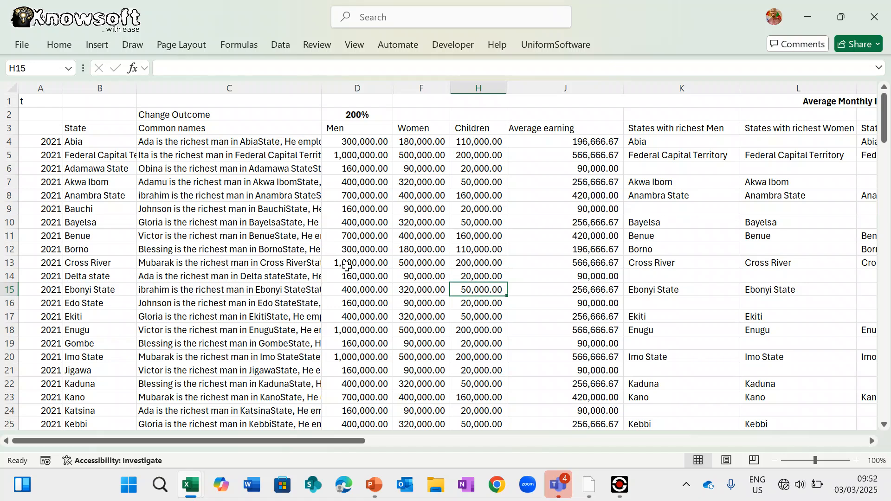
{"action": "left_click", "coordinate": [265, 219]}
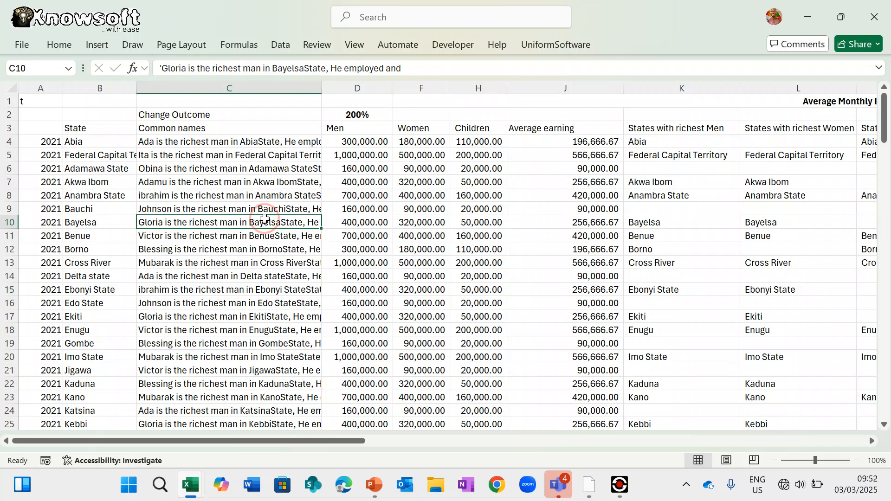
{"action": "left_click", "coordinate": [690, 197]}
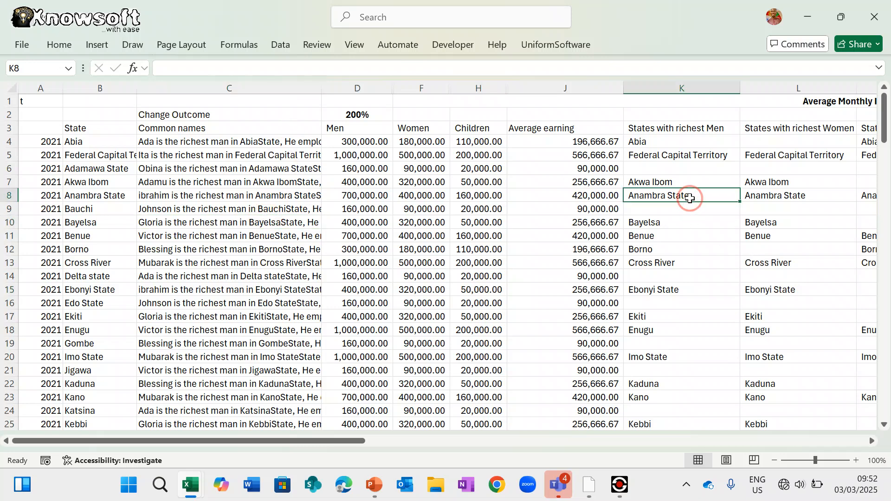
{"action": "left_click", "coordinate": [674, 157]}
{"action": "scroll", "coordinate": [674, 157], "scroll_direction": "right", "scroll_amount": 4}
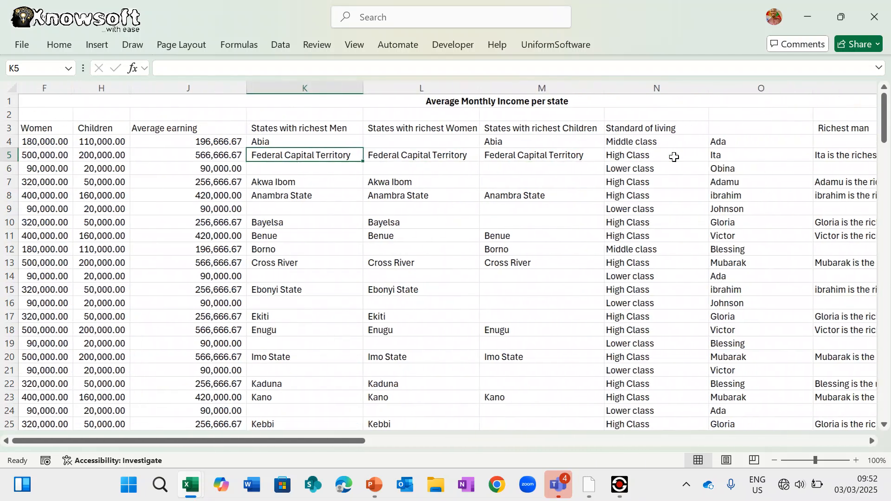
{"action": "left_click", "coordinate": [632, 170]}
{"action": "scroll", "coordinate": [296, 285], "scroll_direction": "left", "scroll_amount": 4}
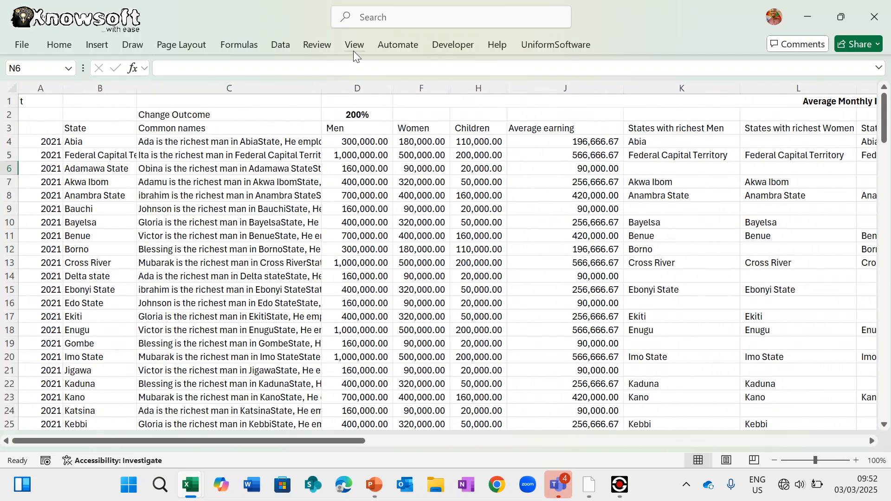
- Turn off Formula Bar, Gridlines and Headings in View, and collapse the ribbon with Ctrl+F1
{"action": "left_click", "coordinate": [354, 46]}
{"action": "left_click", "coordinate": [334, 105]}
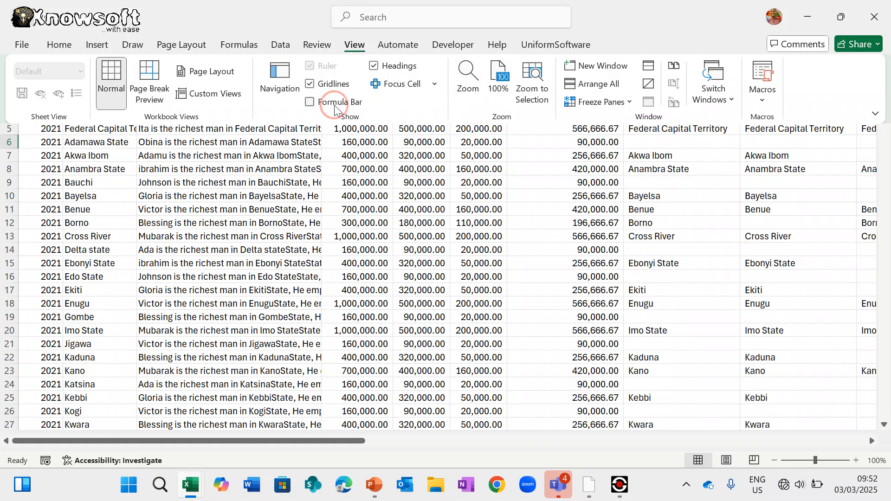
{"action": "left_click", "coordinate": [334, 86]}
{"action": "left_click", "coordinate": [392, 65]}
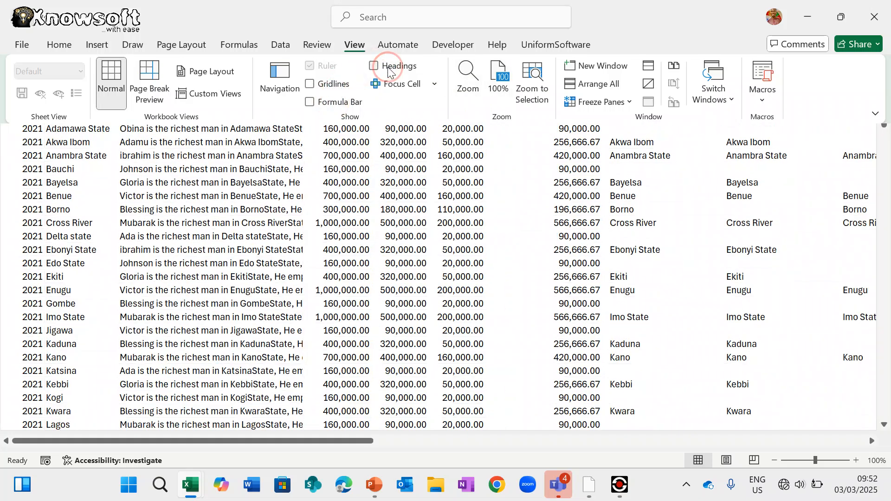
{"action": "key", "text": "ctrl+F1"}
{"action": "scroll", "coordinate": [432, 251], "scroll_direction": "right", "scroll_amount": 5}
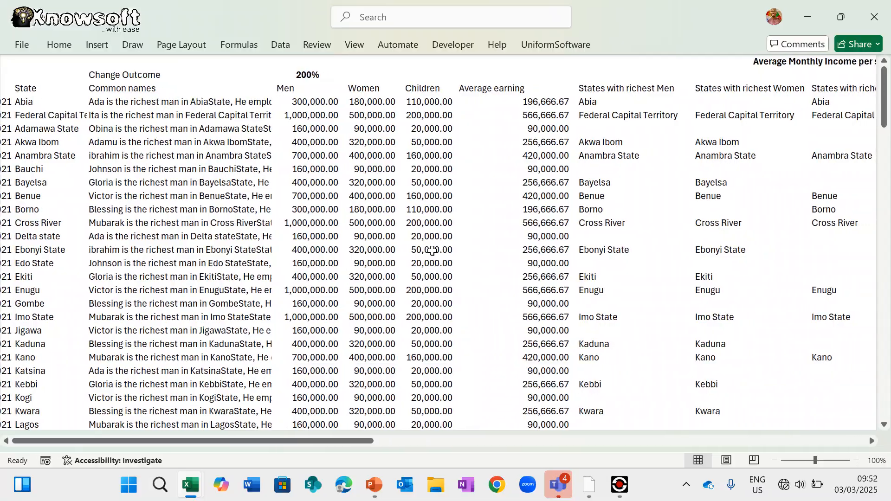
{"action": "scroll", "coordinate": [432, 251], "scroll_direction": "down", "scroll_amount": 7}
{"action": "scroll", "coordinate": [432, 251], "scroll_direction": "up", "scroll_amount": 8}
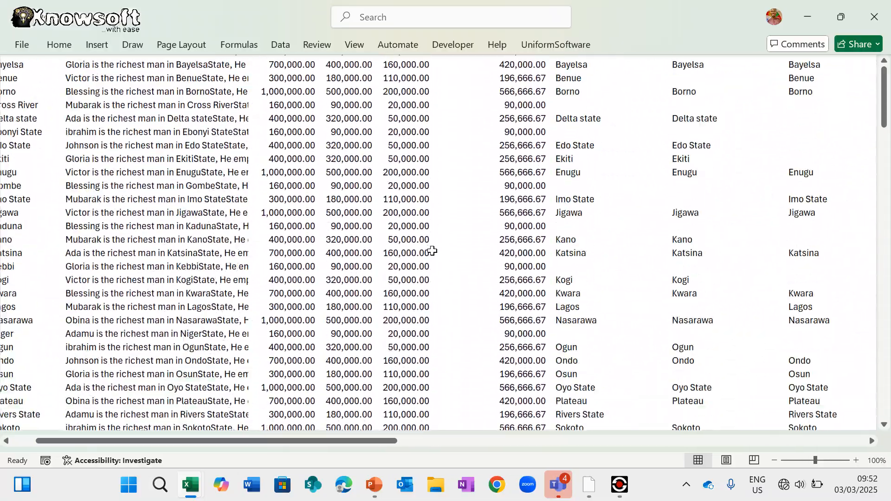
{"action": "scroll", "coordinate": [432, 251], "scroll_direction": "left", "scroll_amount": 3}
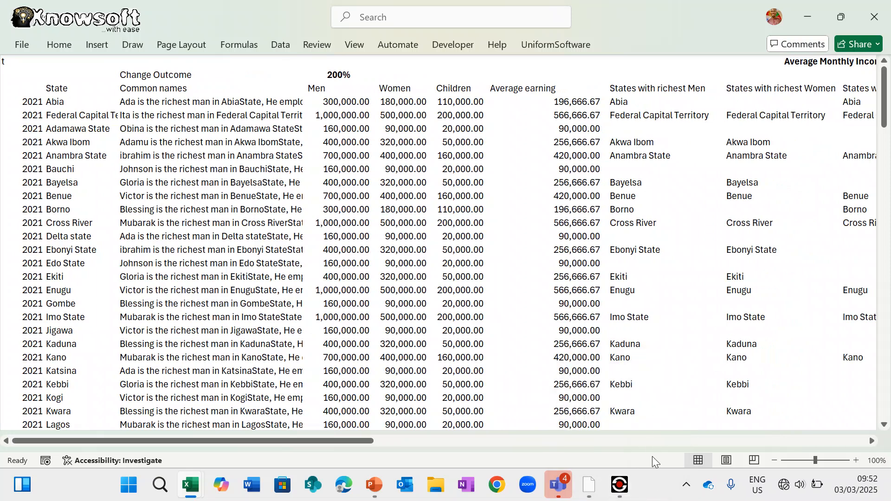
{"action": "scroll", "coordinate": [543, 310], "scroll_direction": "down", "scroll_amount": 10}
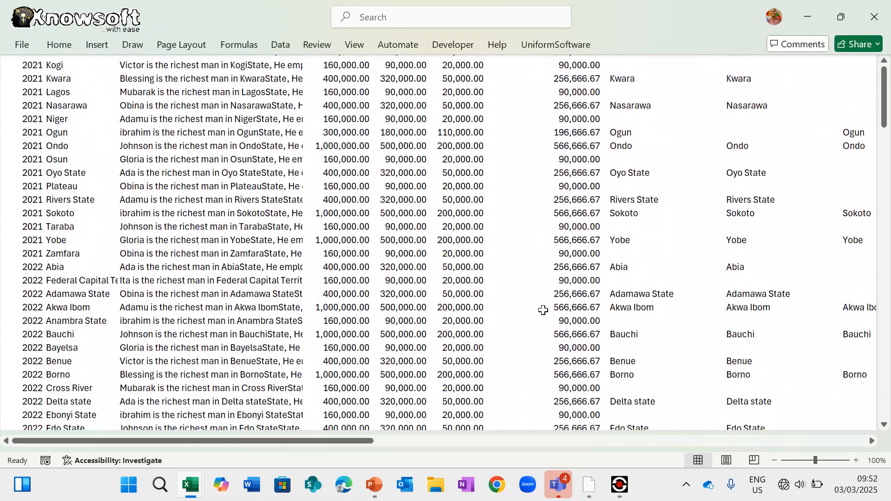
{"action": "scroll", "coordinate": [542, 309], "scroll_direction": "up", "scroll_amount": 10}
{"action": "left_click", "coordinate": [622, 492]}
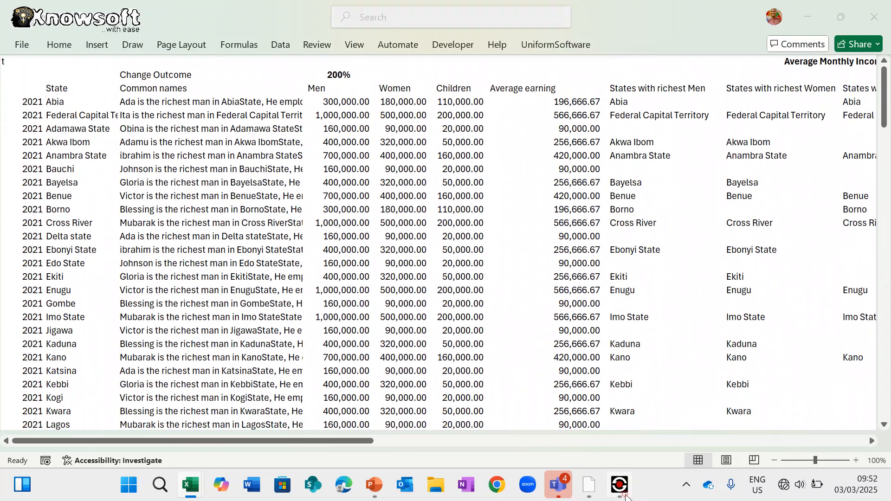